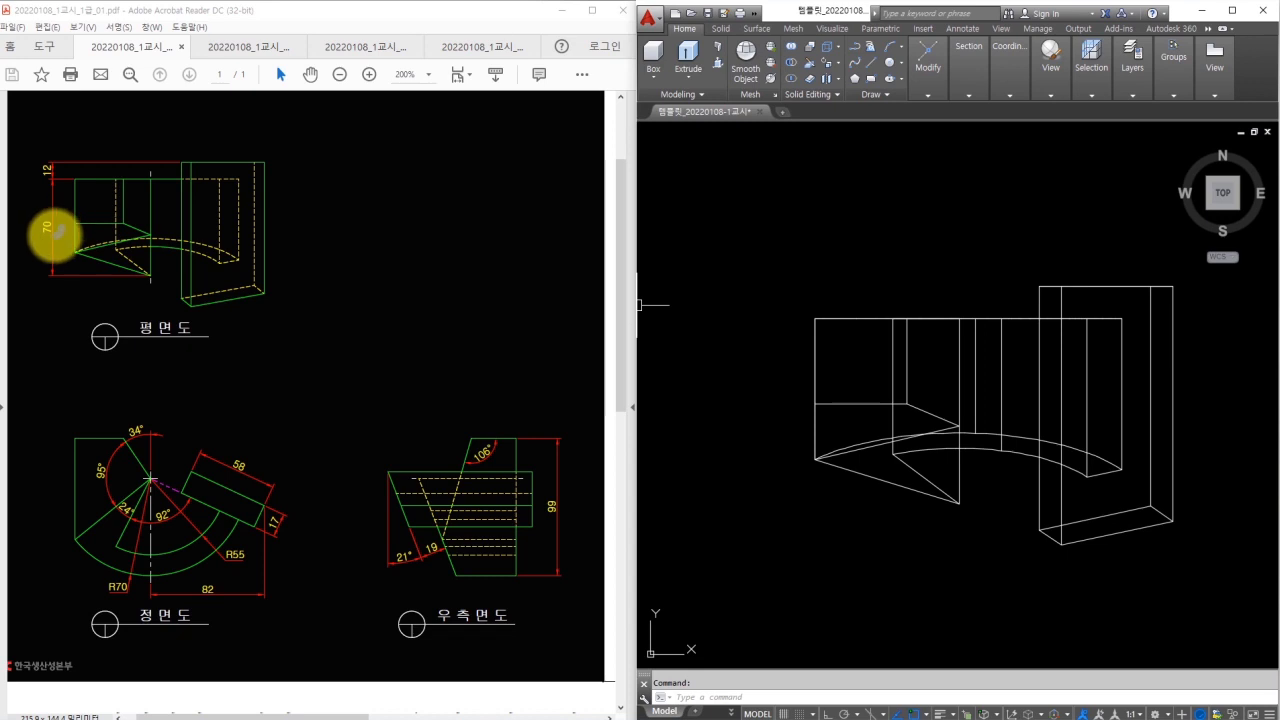
Examine the depth dimensions in the reference drawing's plan view and the angle, radius and length dimensions in its front view
drag(41, 215, 55, 230)
mouse_move(52, 181)
mouse_down()
mouse_move(35, 170)
mouse_move(46, 180)
mouse_up()
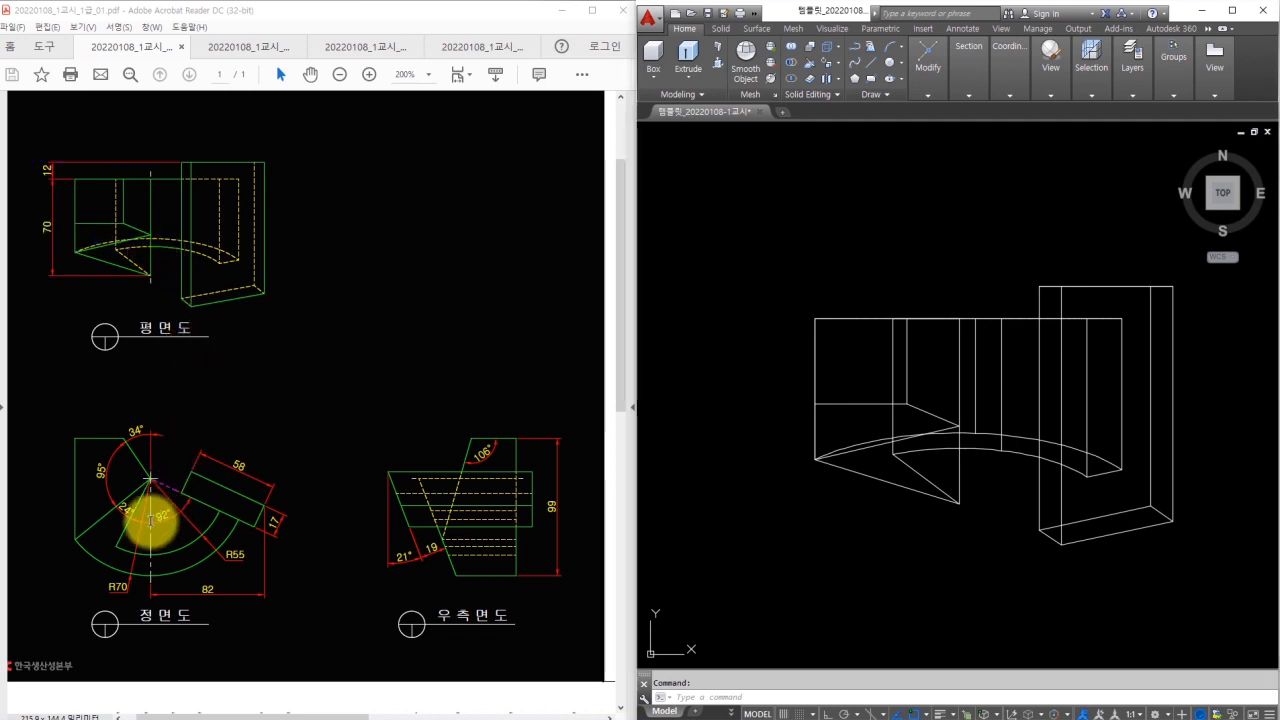
drag(140, 432, 138, 420)
drag(100, 462, 124, 512)
drag(118, 582, 116, 586)
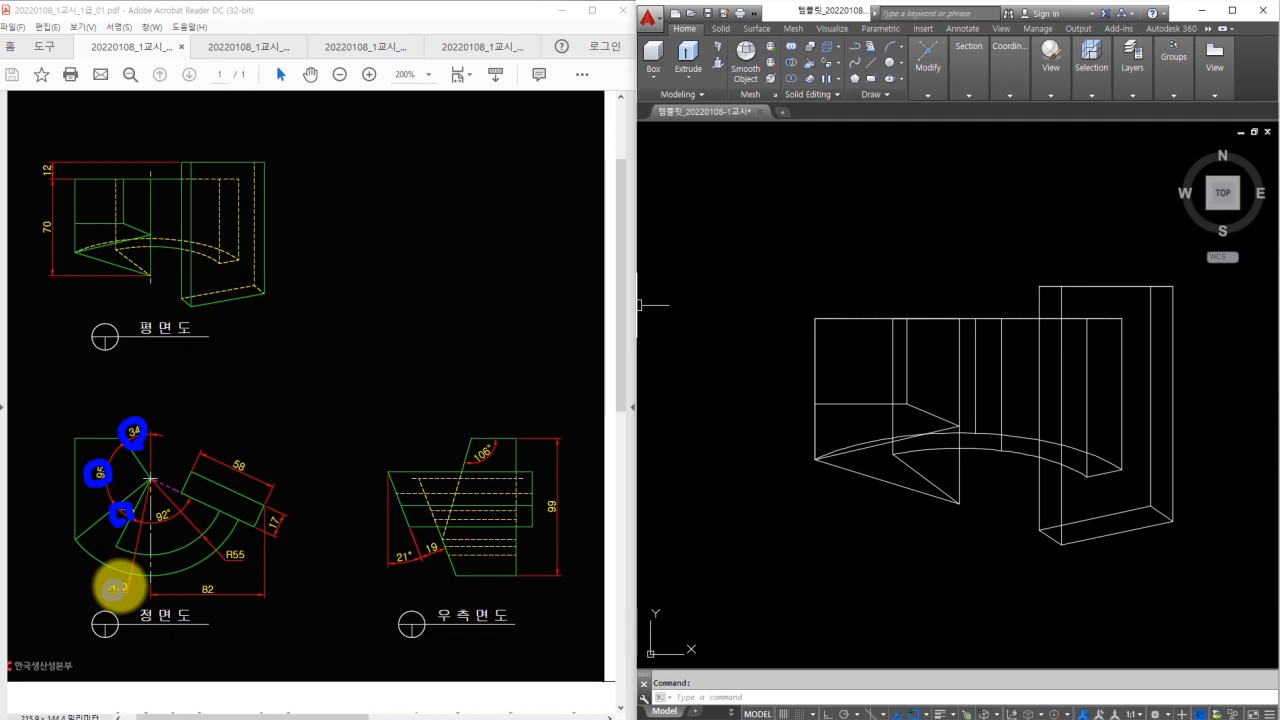
drag(213, 588, 218, 596)
drag(232, 553, 236, 562)
drag(270, 519, 274, 528)
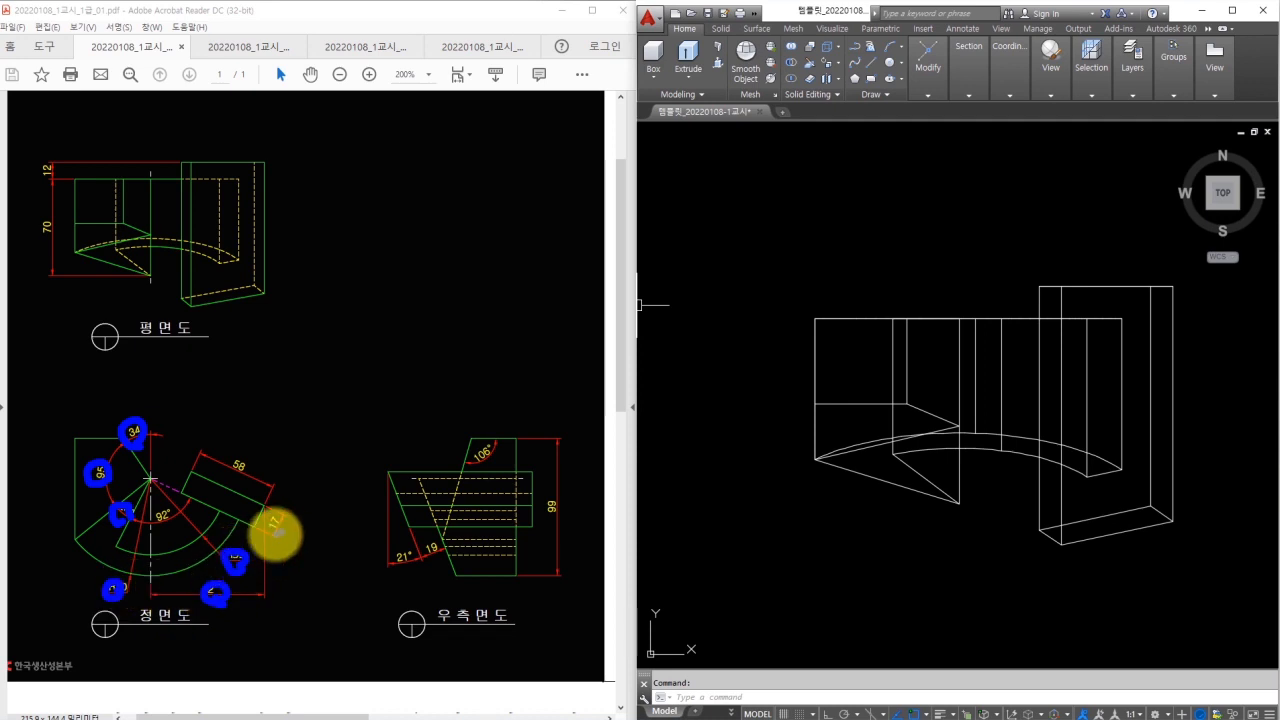
mouse_move(243, 465)
mouse_down()
mouse_move(258, 480)
mouse_move(244, 462)
mouse_up()
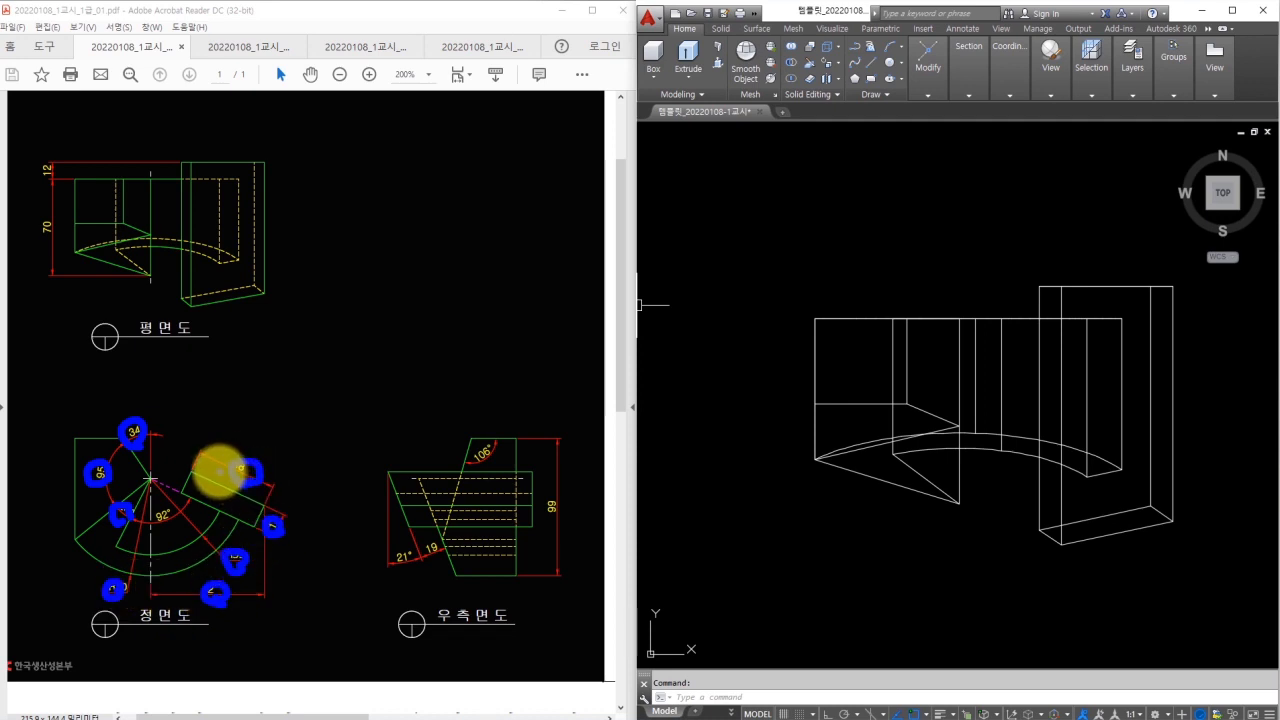
key(e)
mouse_move(146, 525)
mouse_down()
mouse_move(174, 508)
mouse_move(168, 526)
mouse_up()
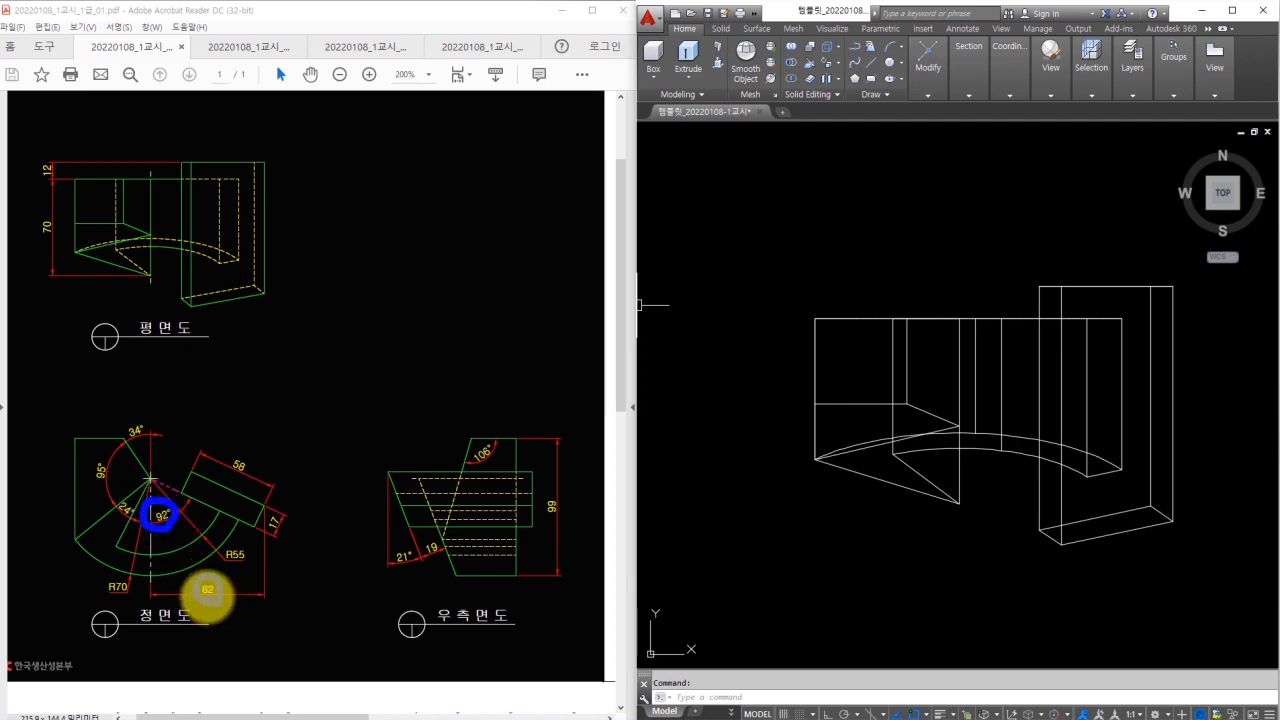
key(e)
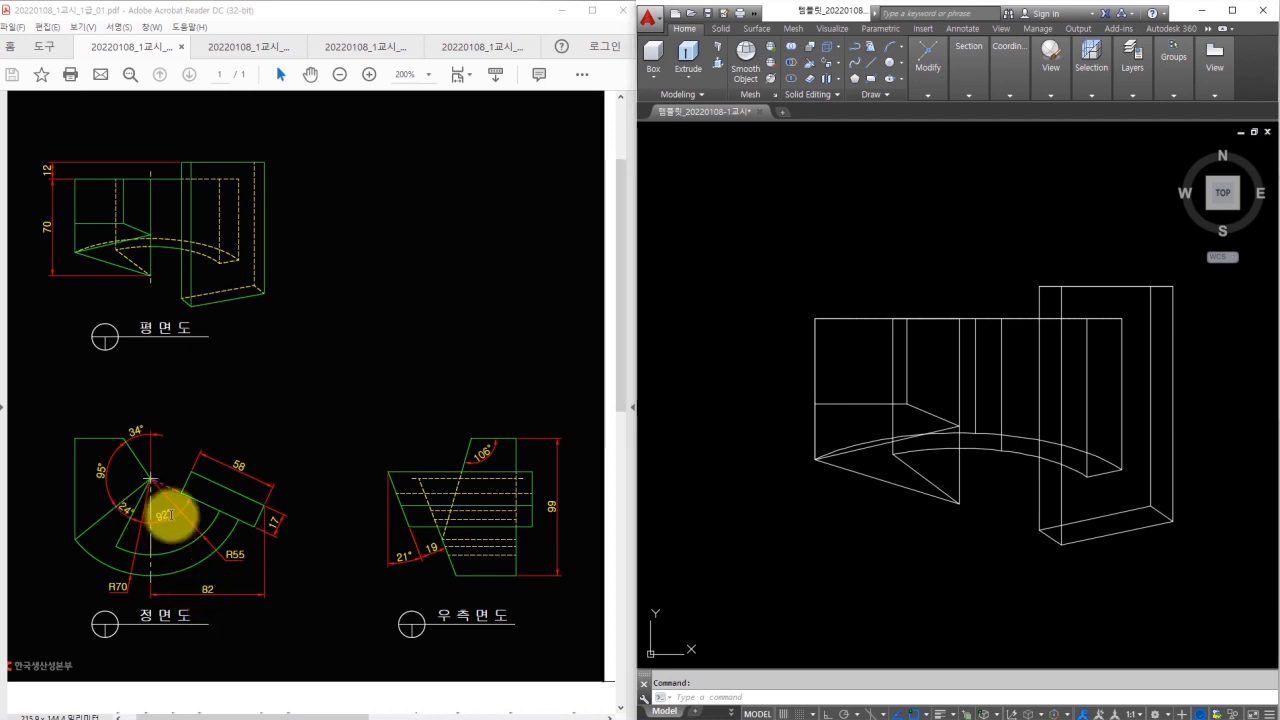
click(1025, 611)
click(919, 556)
middle_drag(977, 558, 912, 364)
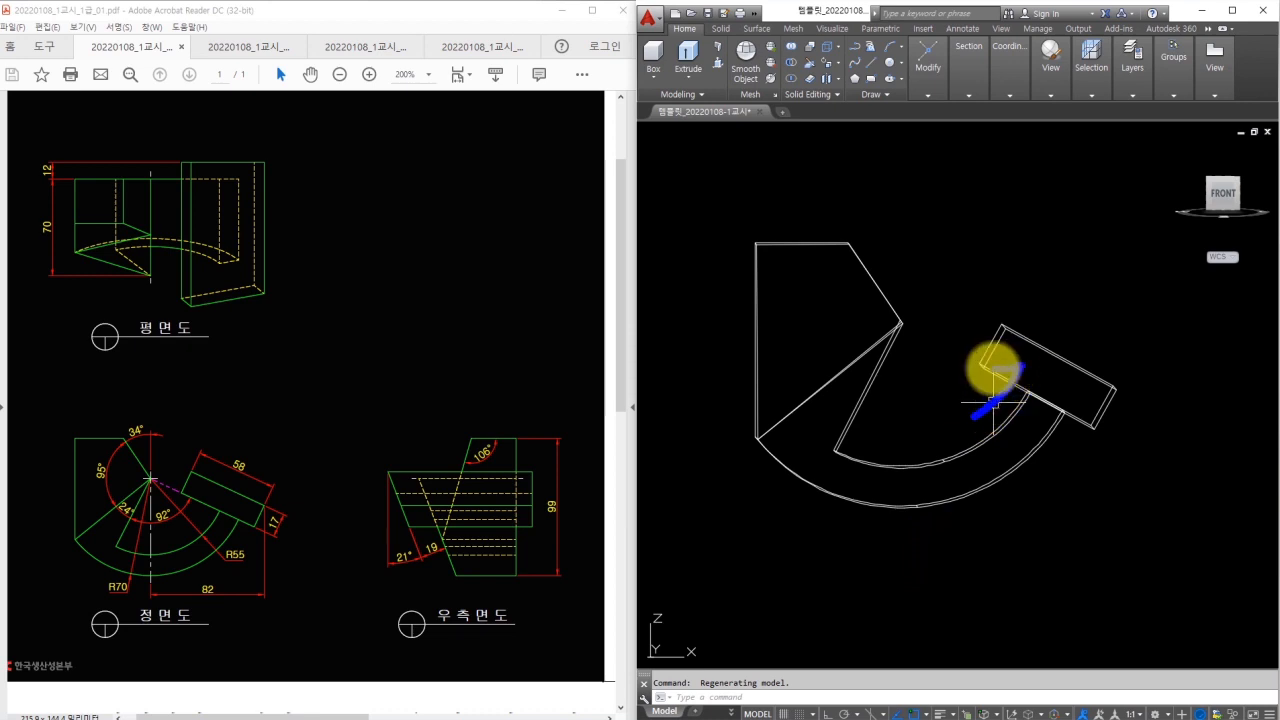
text(DAN)
key(Return)
shift+middle_drag(971, 400, 907, 401)
click(992, 379)
click(884, 390)
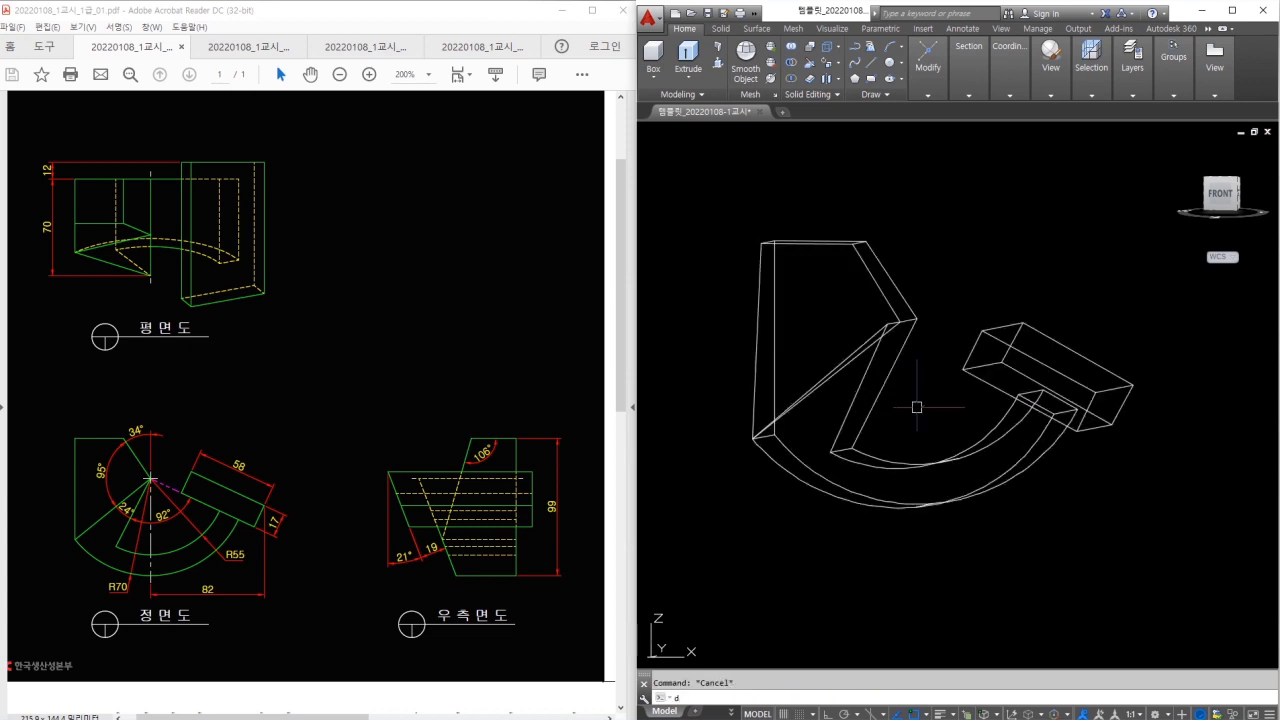
Set the model to the Front preset view
click(1060, 97)
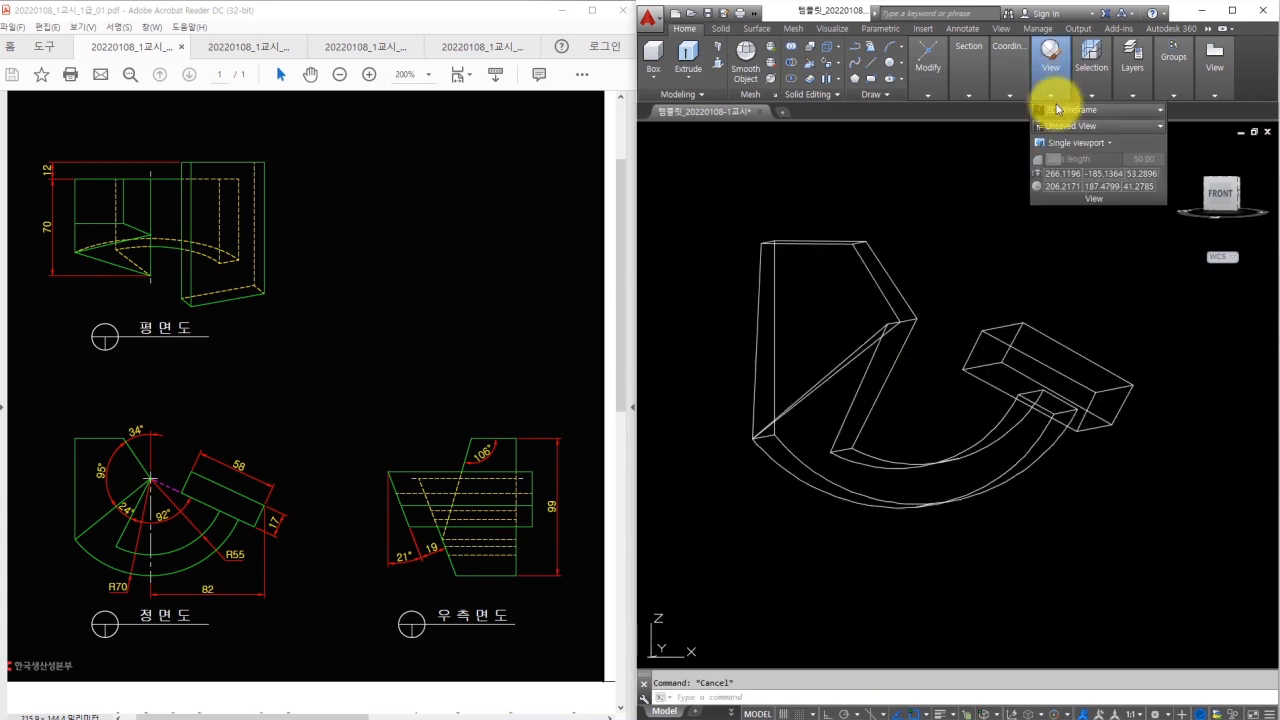
click(1065, 127)
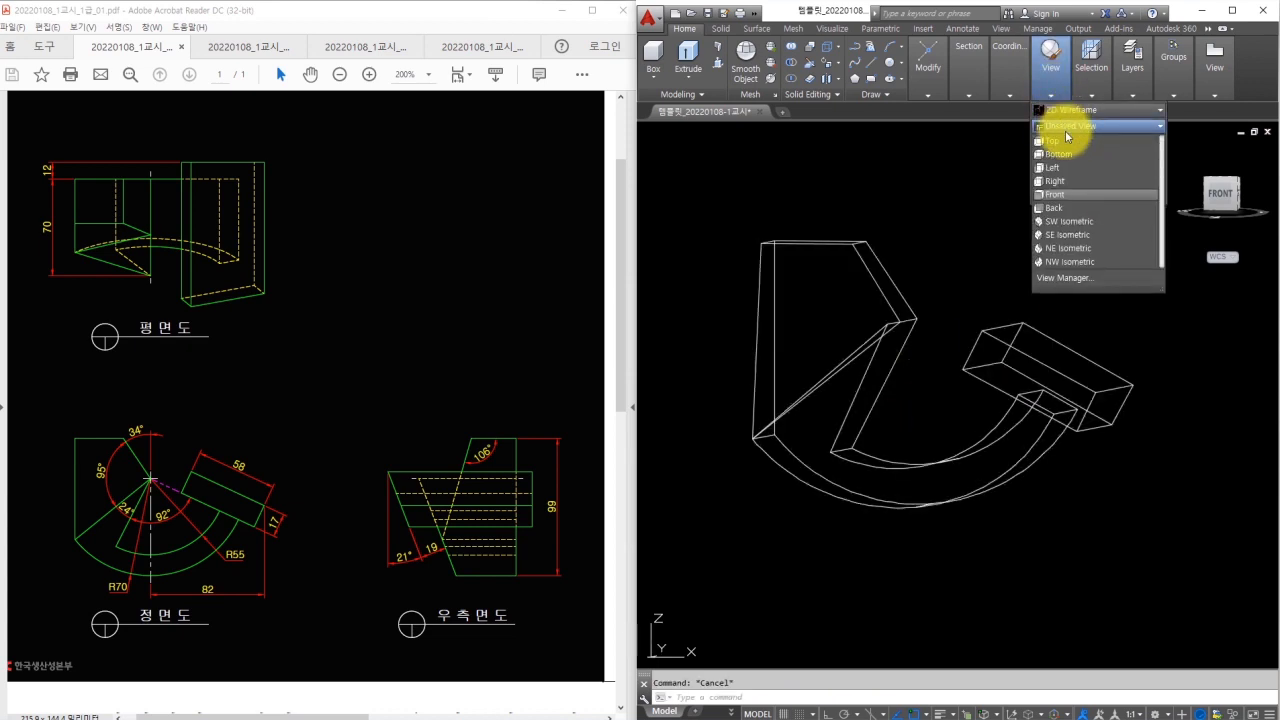
click(1055, 194)
Add an angular dimension between the arm's slanted inner edge and the lower edge of the tilted block
text(dan)
key(Return)
click(840, 418)
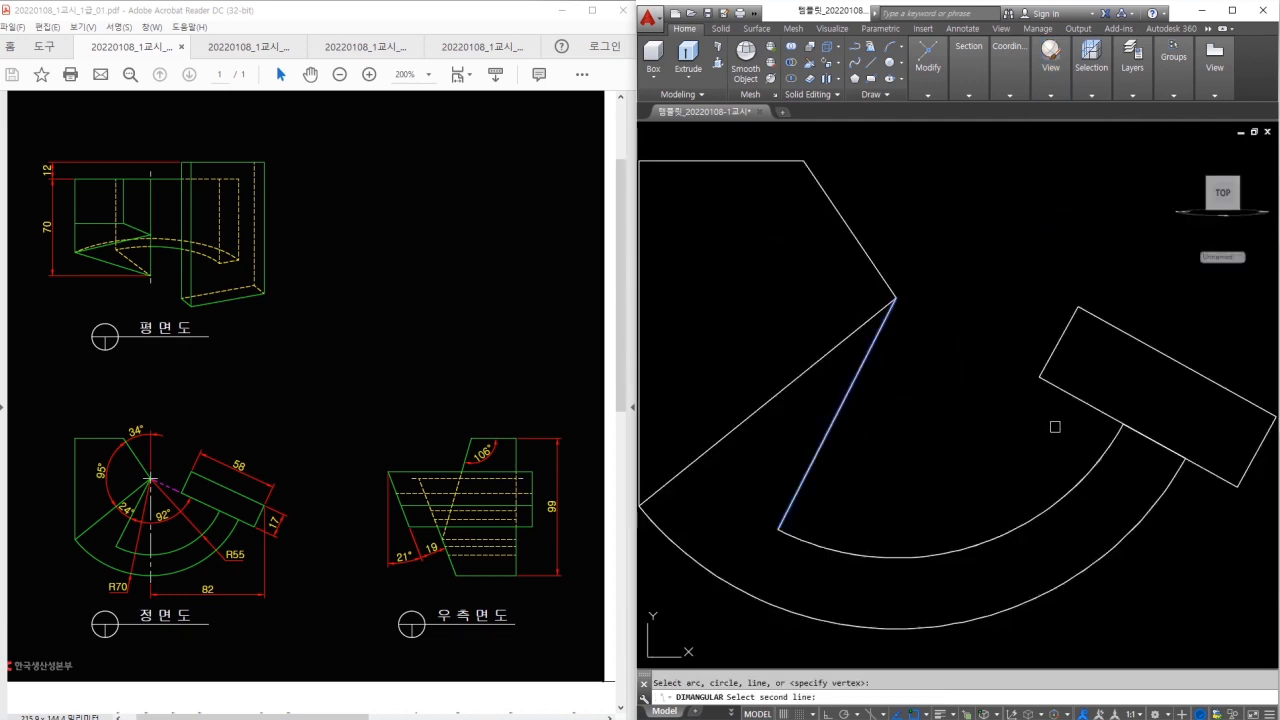
click(1082, 404)
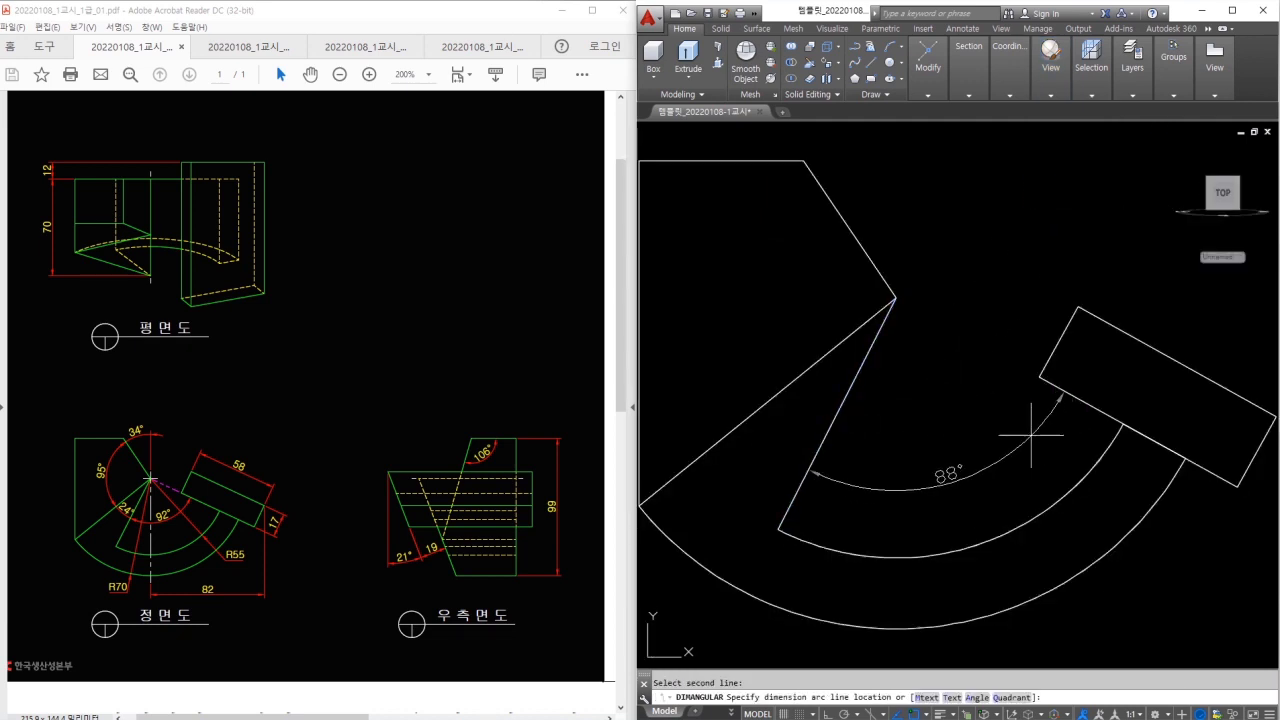
click(989, 486)
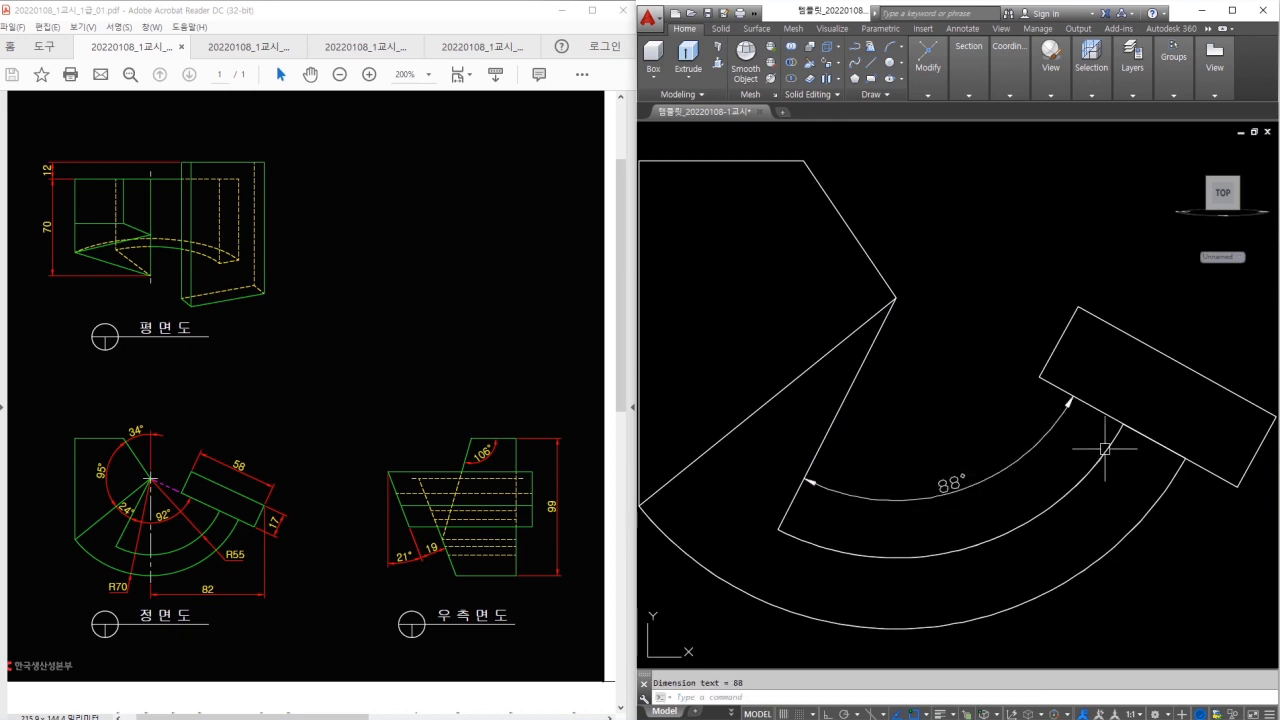
drag(1138, 384, 1147, 404)
mouse_move(1126, 316)
mouse_down()
mouse_move(1120, 334)
mouse_move(1139, 334)
mouse_up()
mouse_move(1128, 323)
mouse_down()
mouse_move(1126, 345)
mouse_move(1152, 319)
mouse_up()
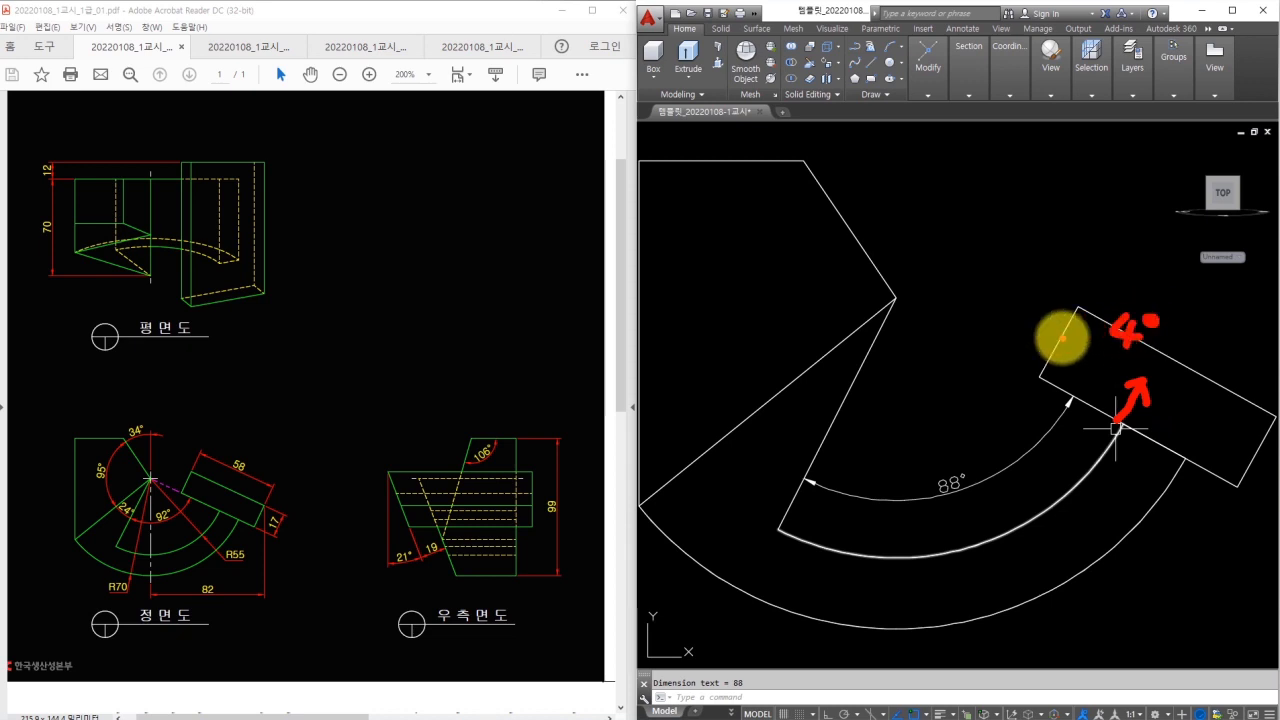
key(Escape)
Erase the angular dimension between the arm's inner edge and the tilted block
scroll(1114, 436, down, 4)
shift+middle_drag(1112, 436, 1097, 489)
click(1064, 508)
text(e)
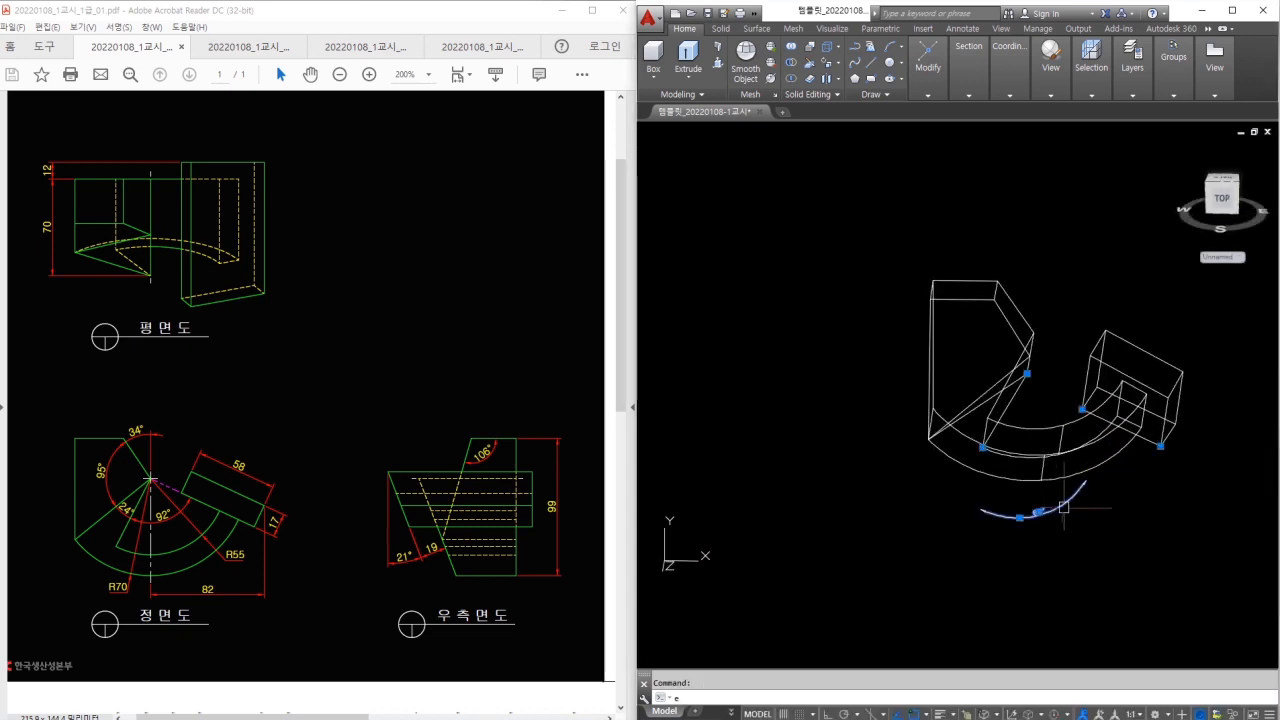
key(Return)
Display the model in the Conceptual visual style
middle_drag(1106, 294, 1034, 306)
click(1050, 65)
click(1066, 116)
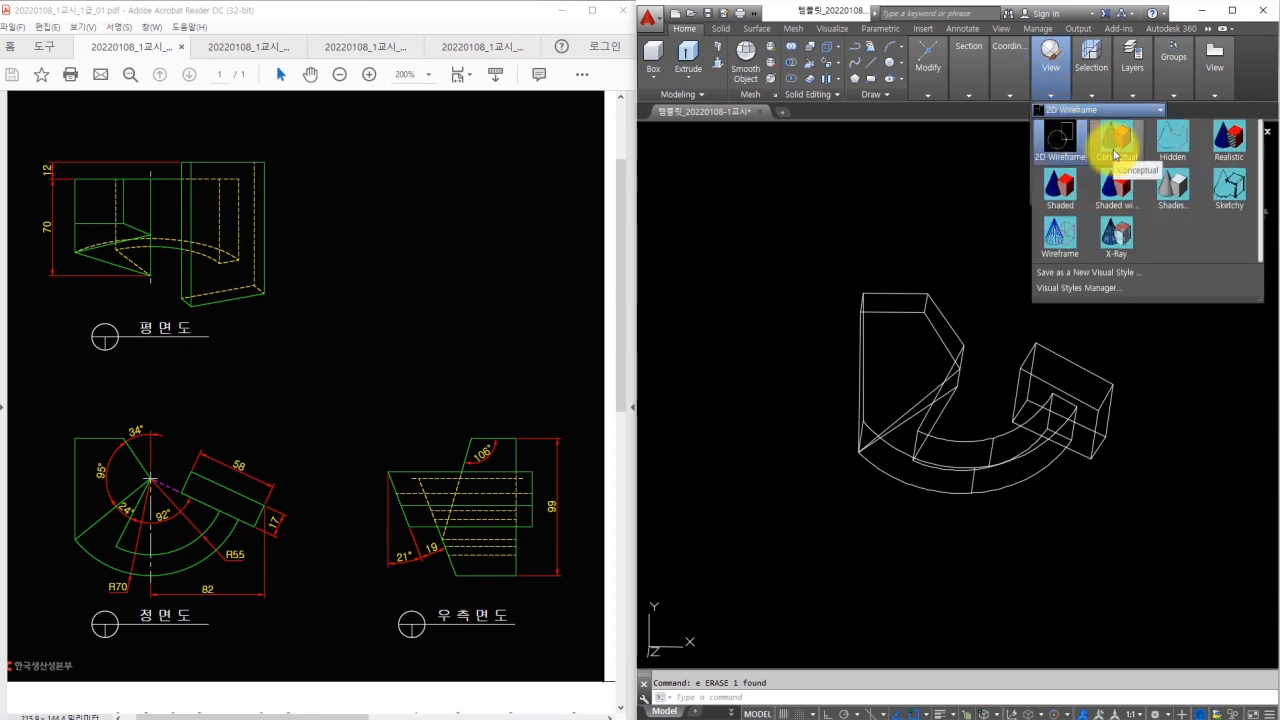
click(1115, 153)
click(1155, 380)
key(Escape)
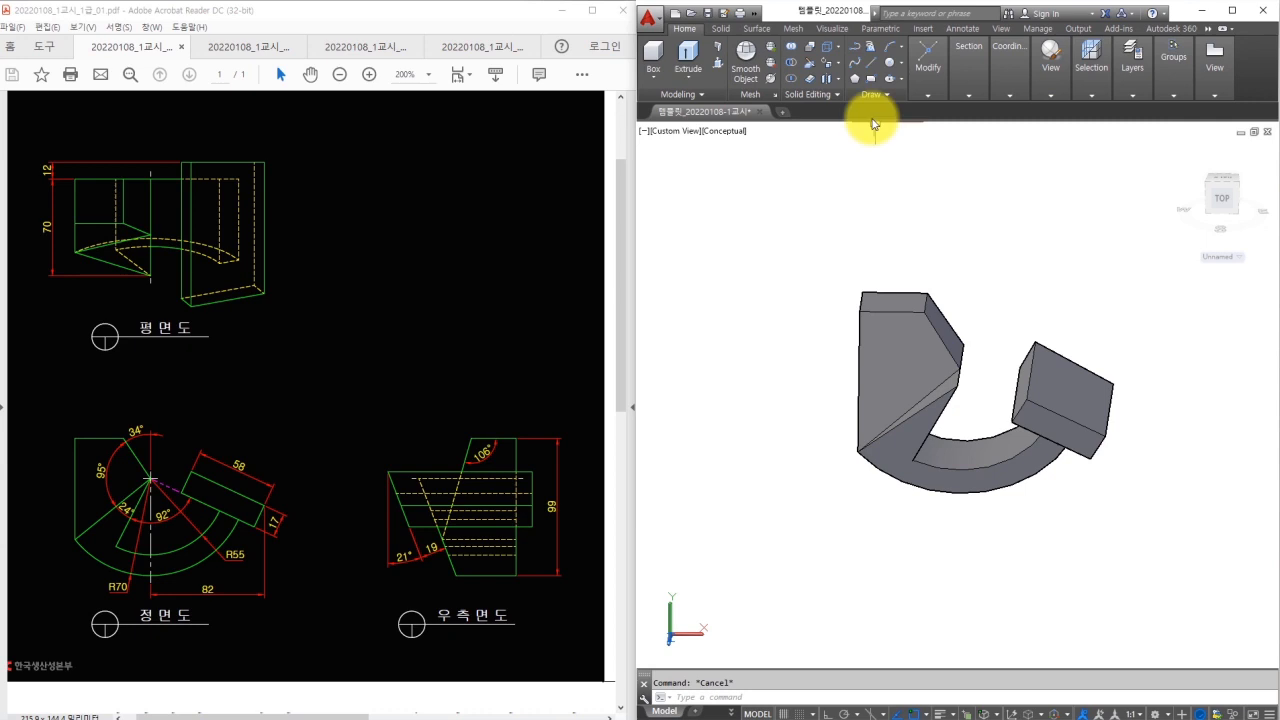
Rotate the tilted block's faces by 4° with Rotate Faces, using a two-point axis along the depth from the body's inner vertex
click(840, 68)
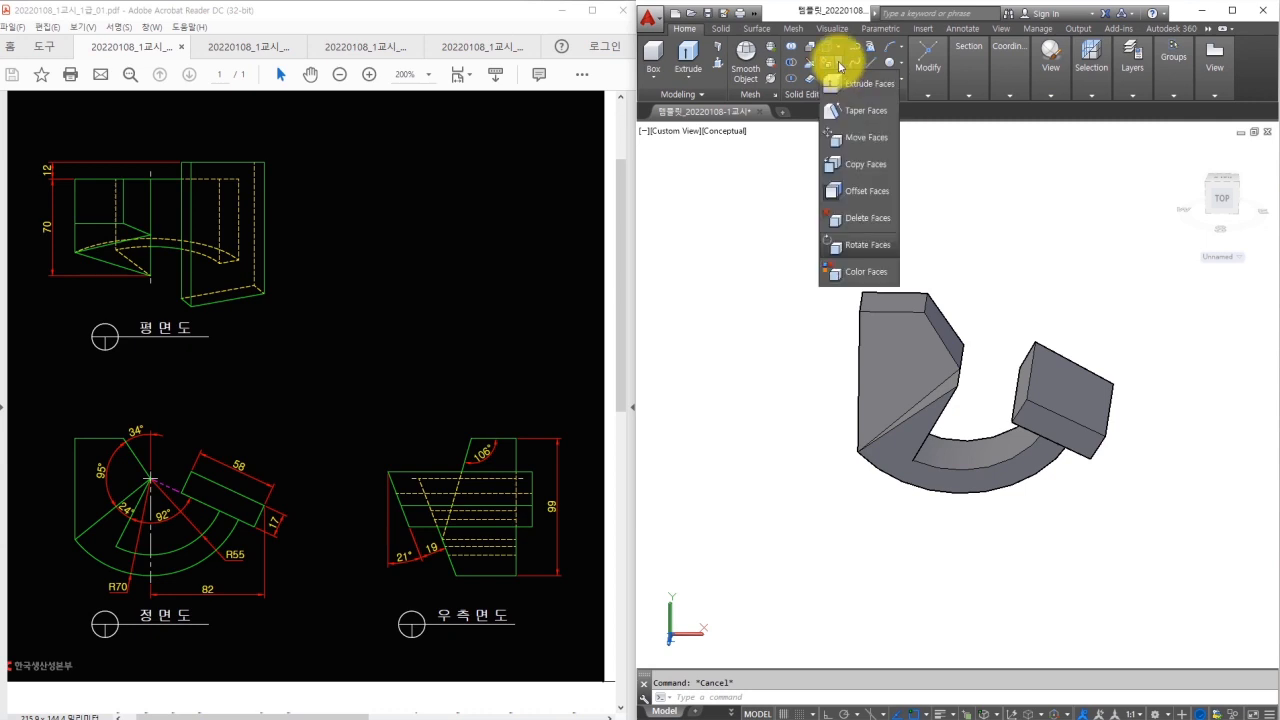
click(867, 250)
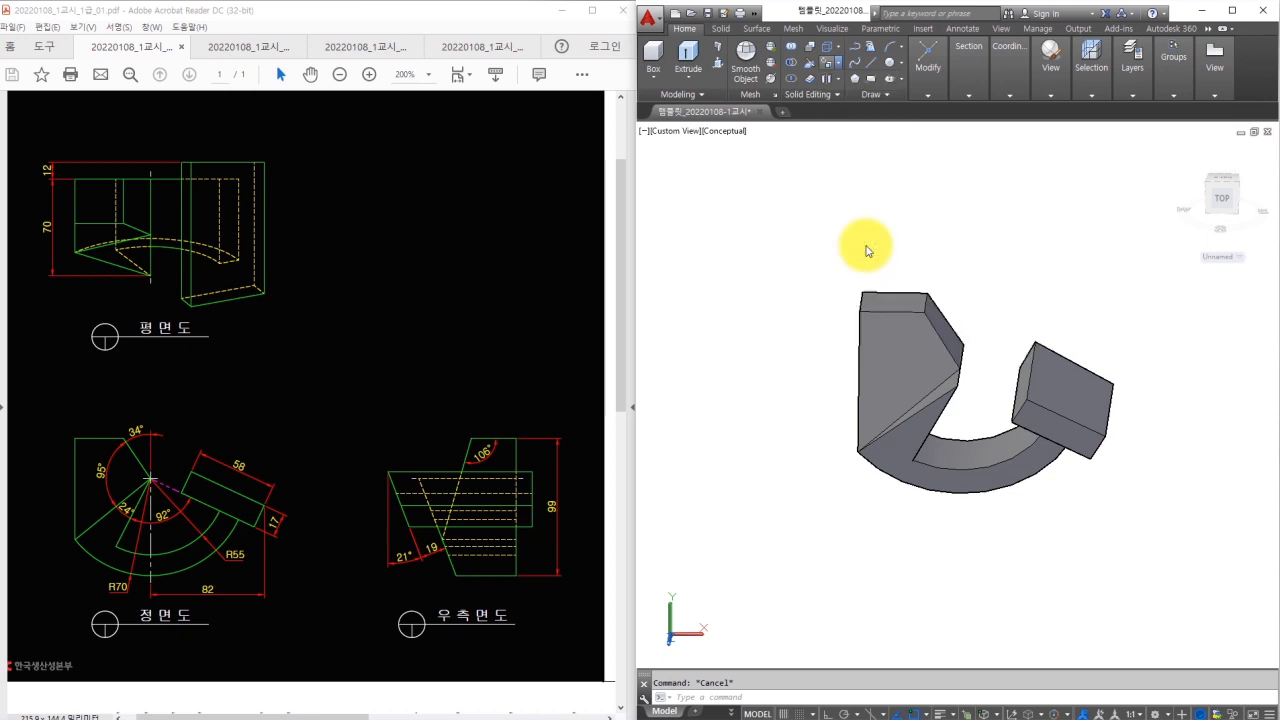
shift+middle_drag(1108, 371, 1034, 372)
click(1019, 378)
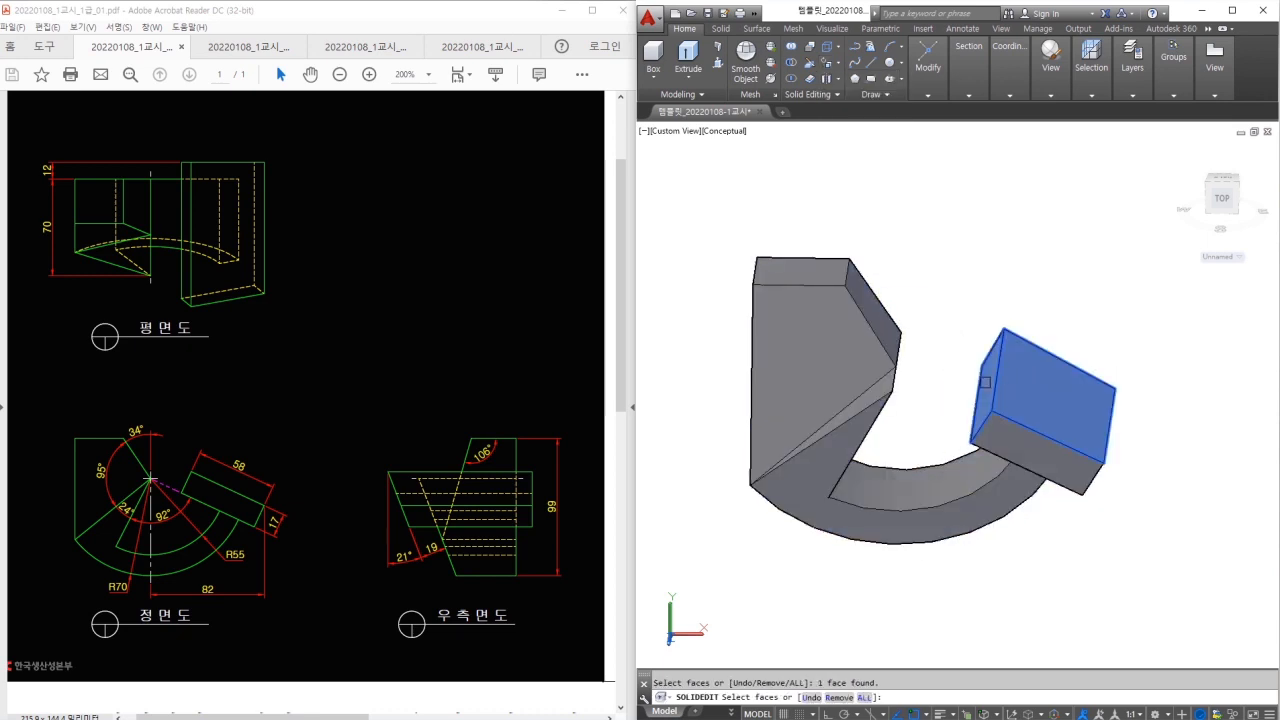
click(998, 438)
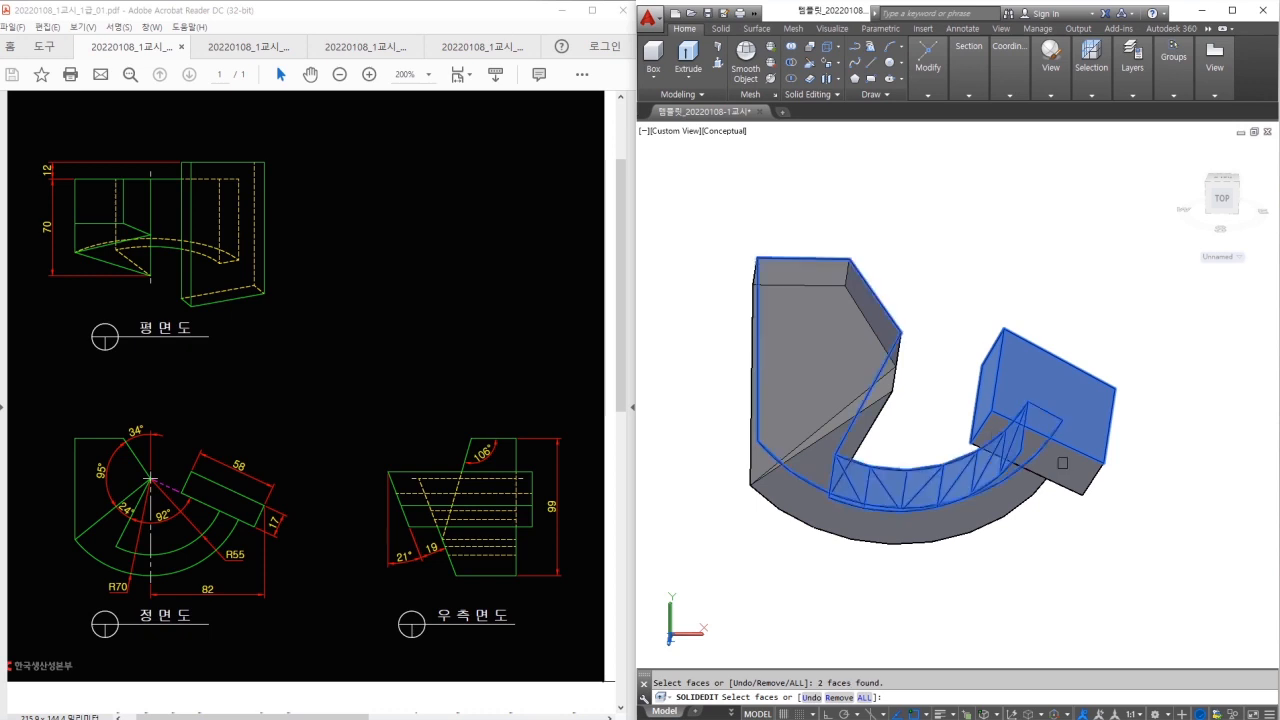
shift+click(972, 464)
shift+middle_drag(1119, 476, 956, 371)
click(982, 346)
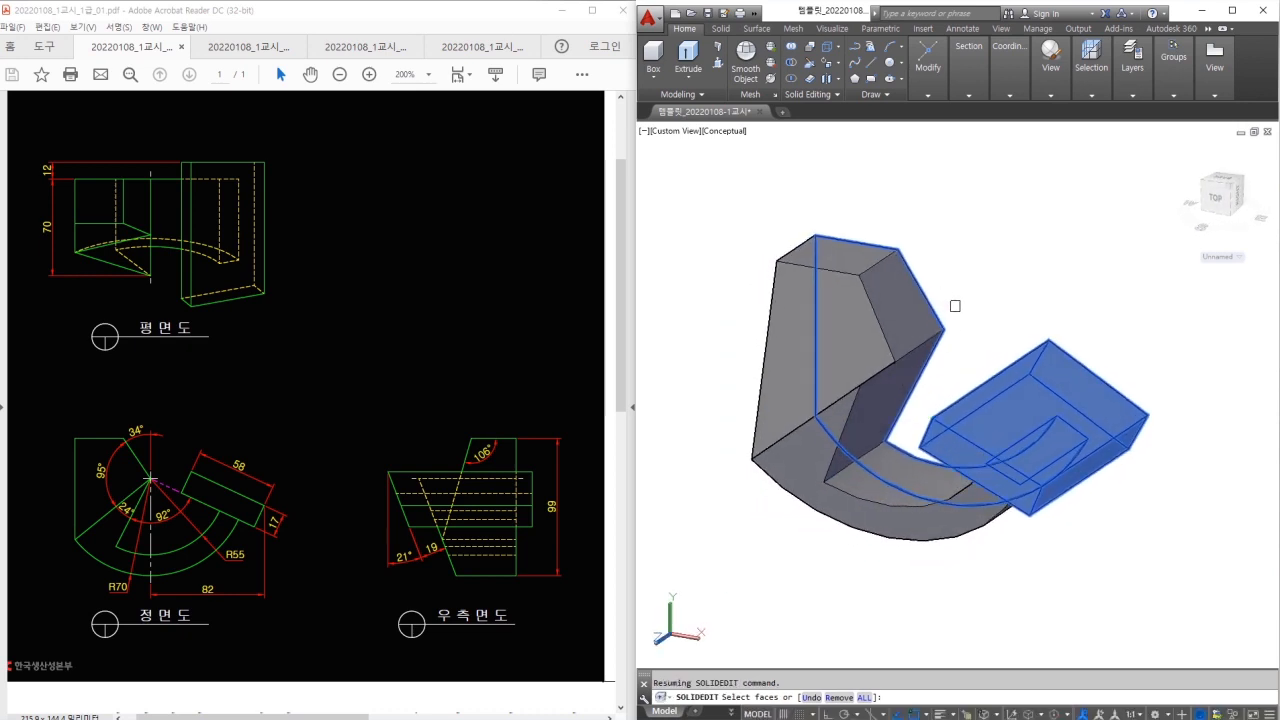
key(Return)
click(951, 326)
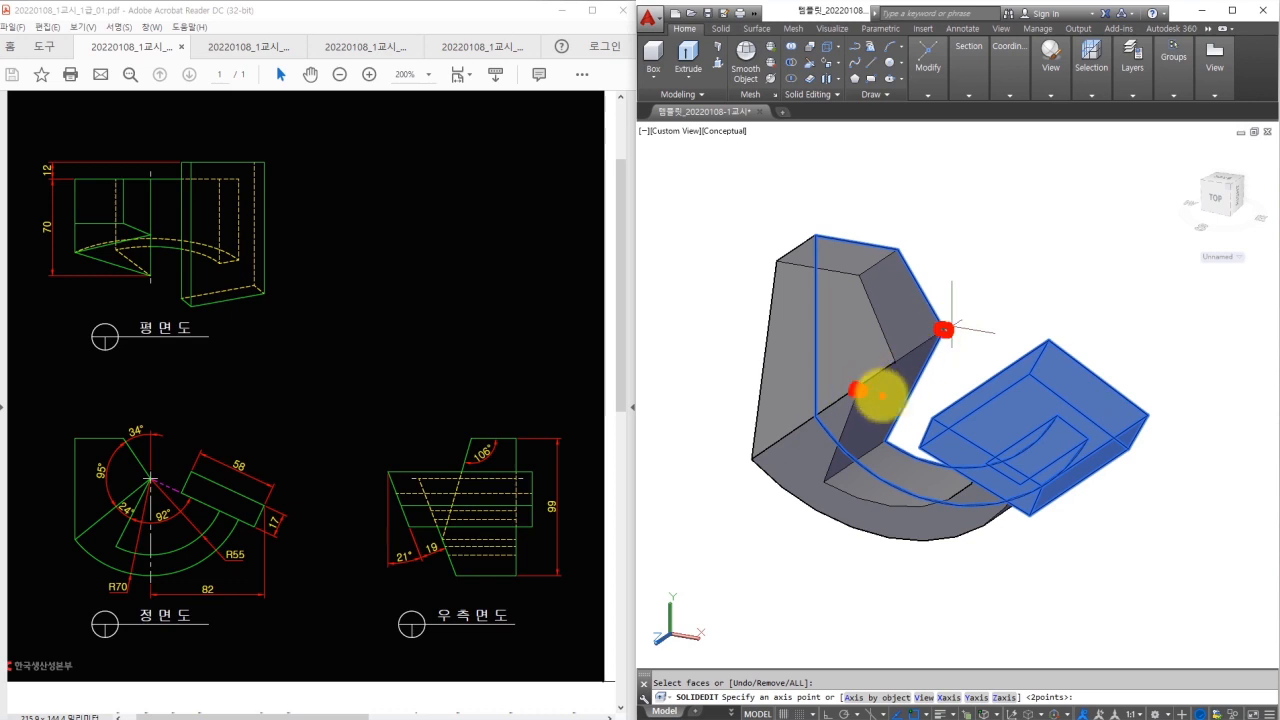
key(Escape)
click(944, 329)
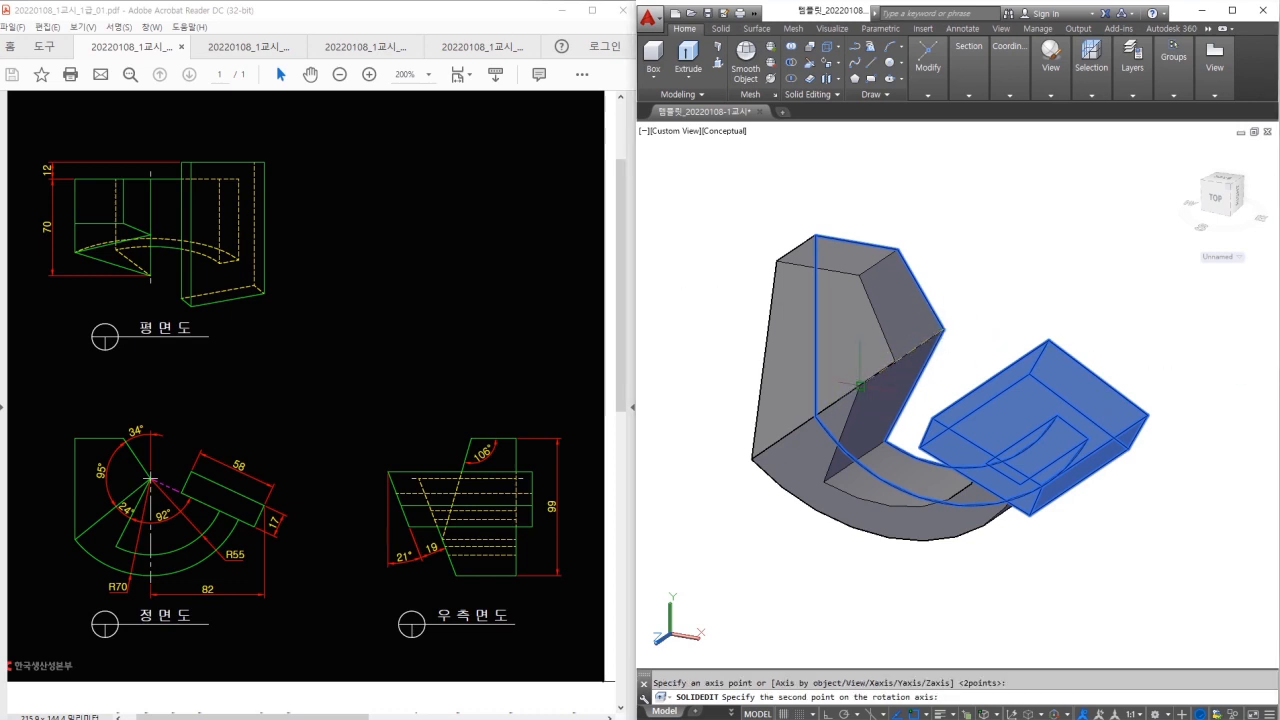
click(858, 385)
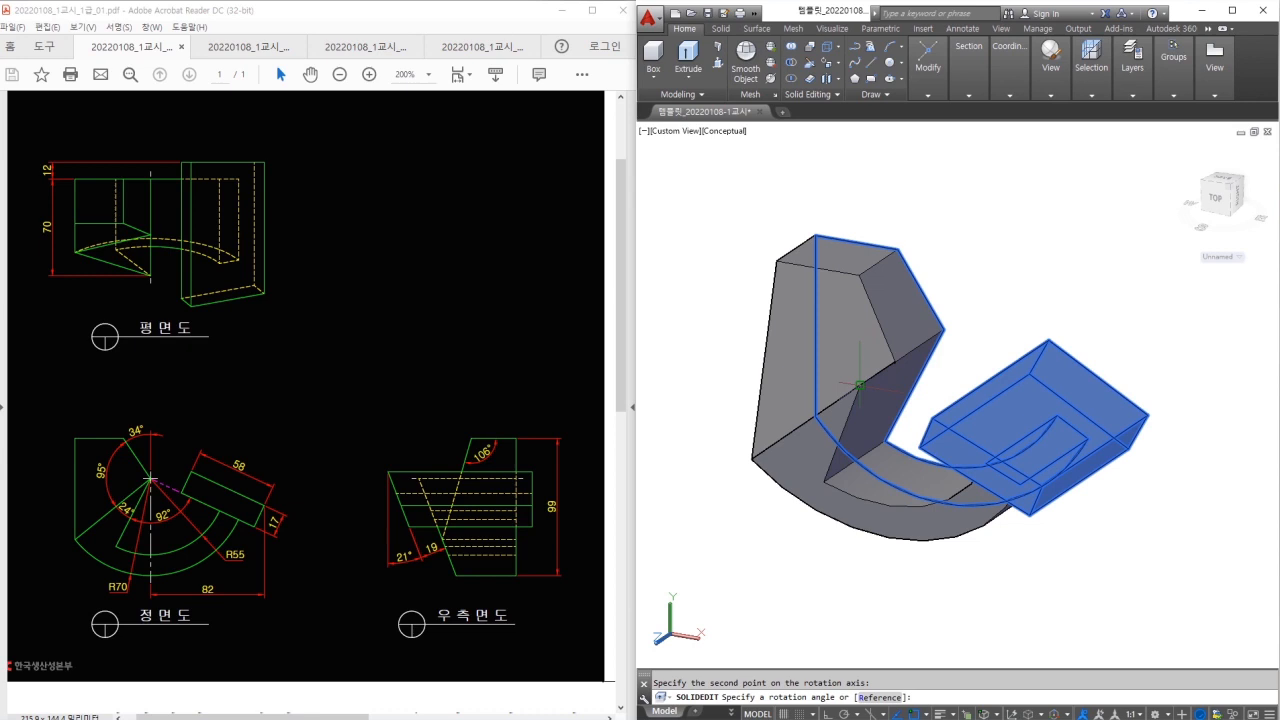
key(Return)
key(Escape)
Check the rotated block by placing an angular dimension between the arm's inner edge and the block's lower edge
shift+middle_drag(998, 308, 1028, 298)
mouse_move(958, 490)
mouse_down()
mouse_move(1006, 463)
mouse_move(989, 477)
mouse_move(1012, 488)
mouse_up()
key(Escape)
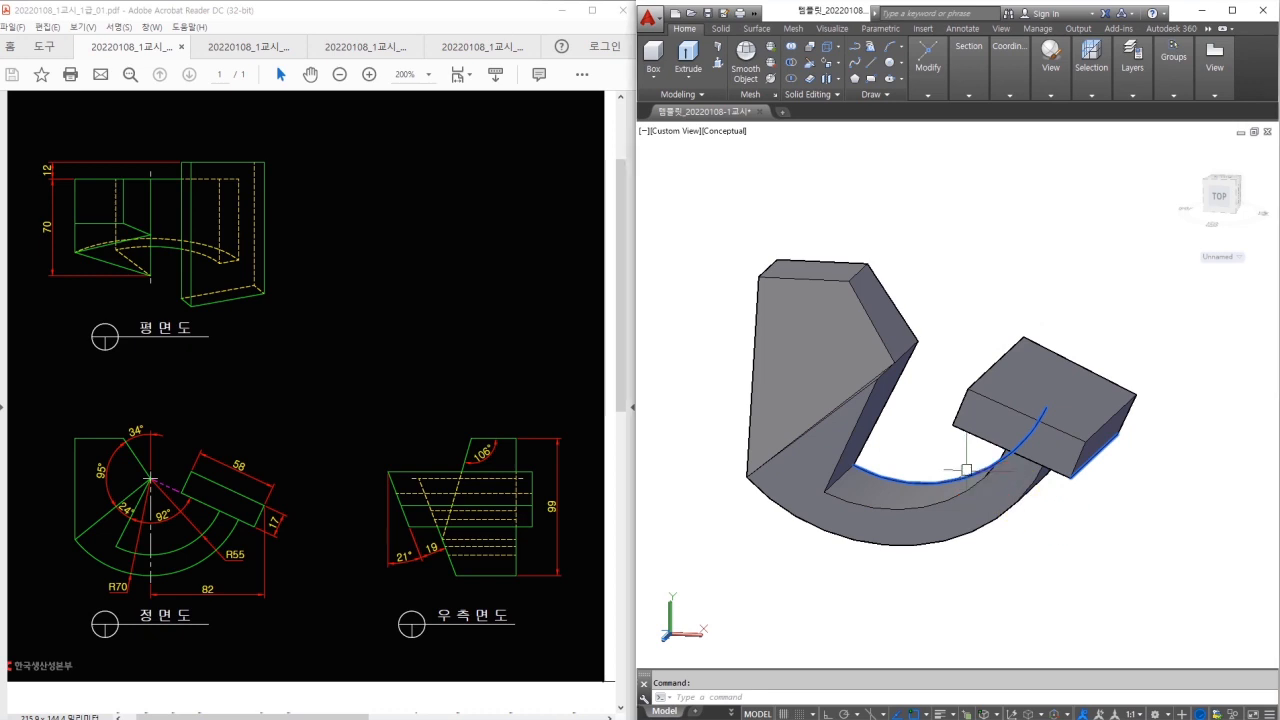
shift+middle_drag(943, 451, 966, 443)
click(931, 399)
text(dan)
key(Return)
shift+middle_drag(911, 400, 969, 414)
click(969, 414)
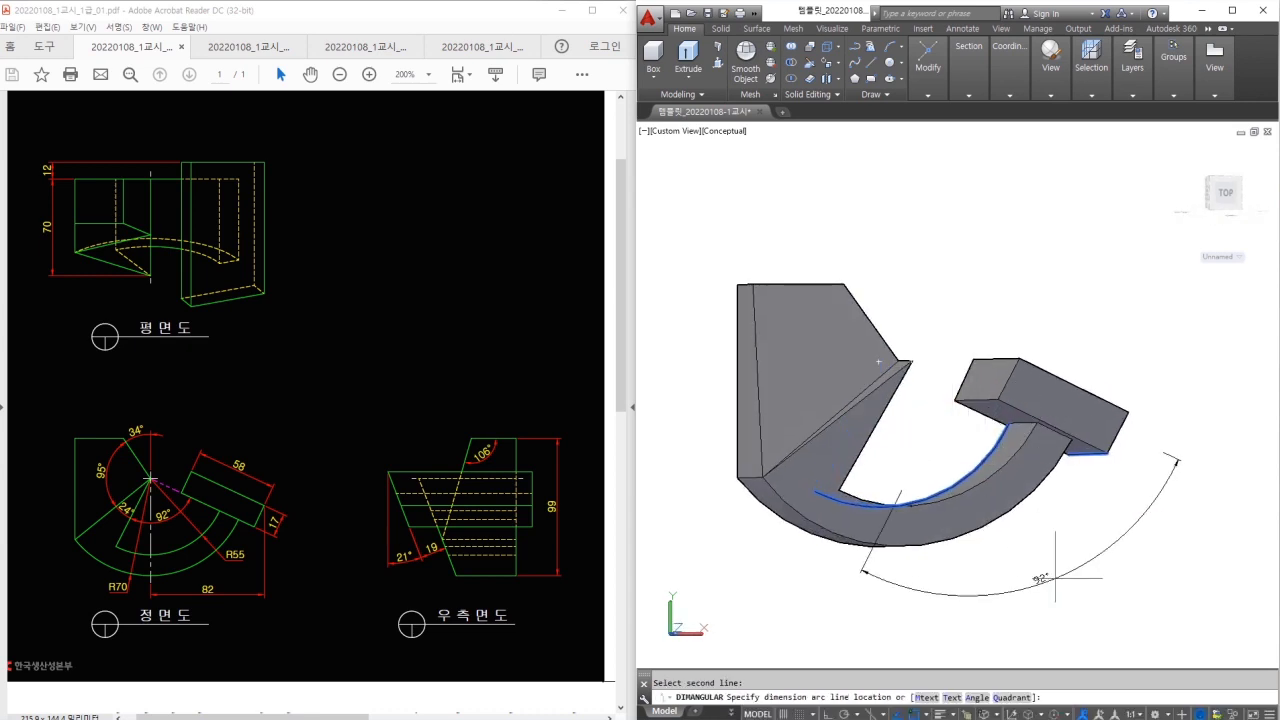
click(1040, 588)
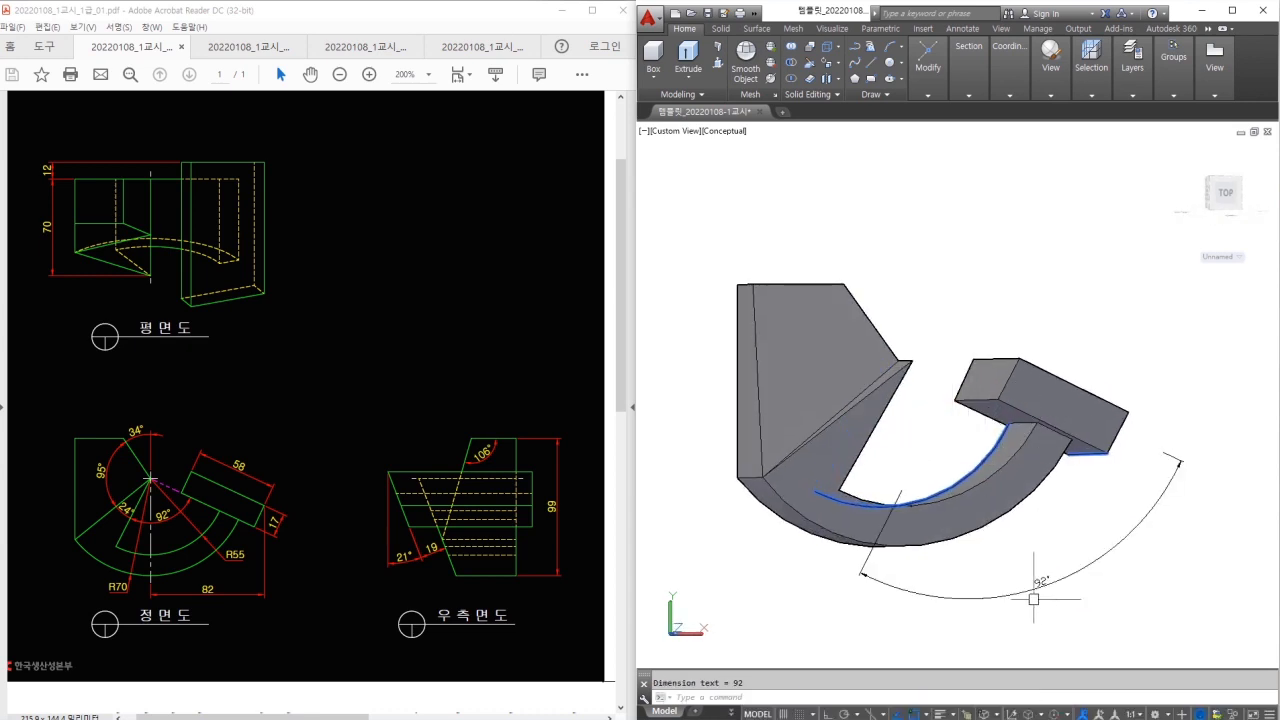
Erase the angular check dimension placed below the arm and rotated block
click(1084, 594)
click(1054, 573)
key(Delete)
shift+drag(1104, 484, 1054, 500)
shift+middle_drag(1054, 500, 1022, 528)
click(1185, 522)
key(Escape)
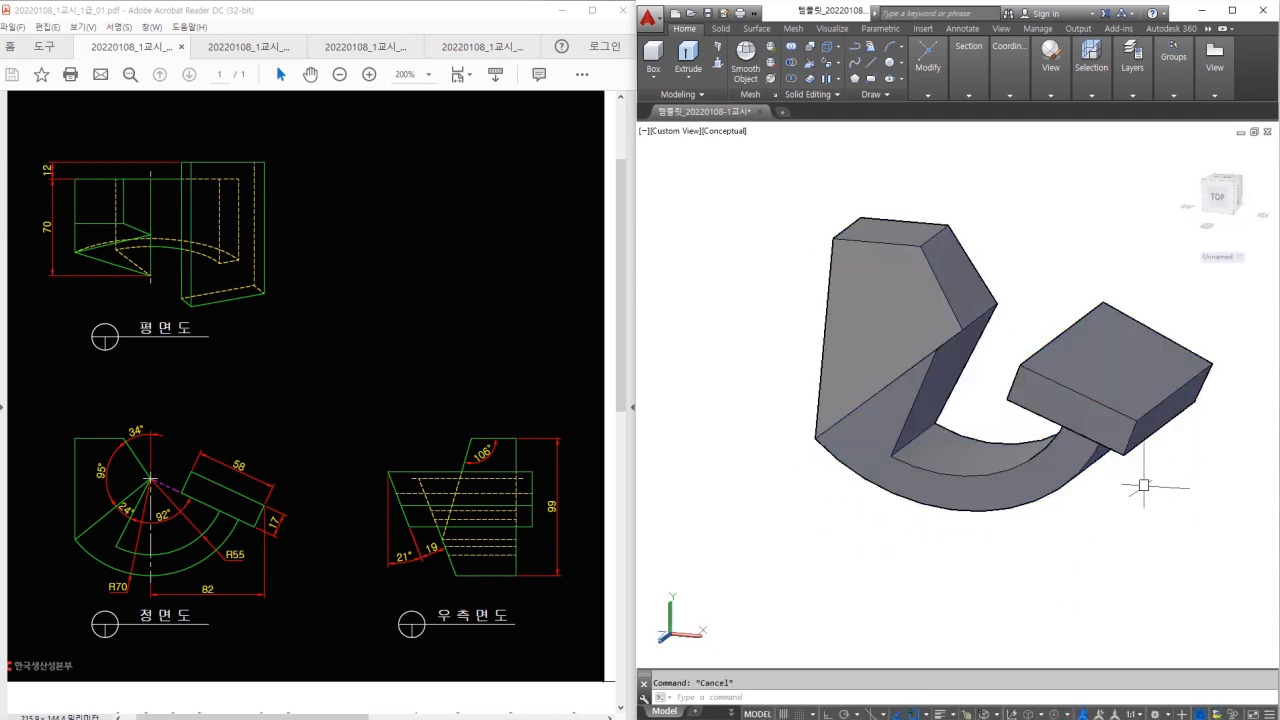
Examine the 82 horizontal dimension and the tilted block in the drawing's front view, and compare them with the modelled block
middle_drag(1152, 476, 1120, 449)
mouse_move(221, 602)
mouse_down()
mouse_move(194, 586)
mouse_move(216, 598)
mouse_up()
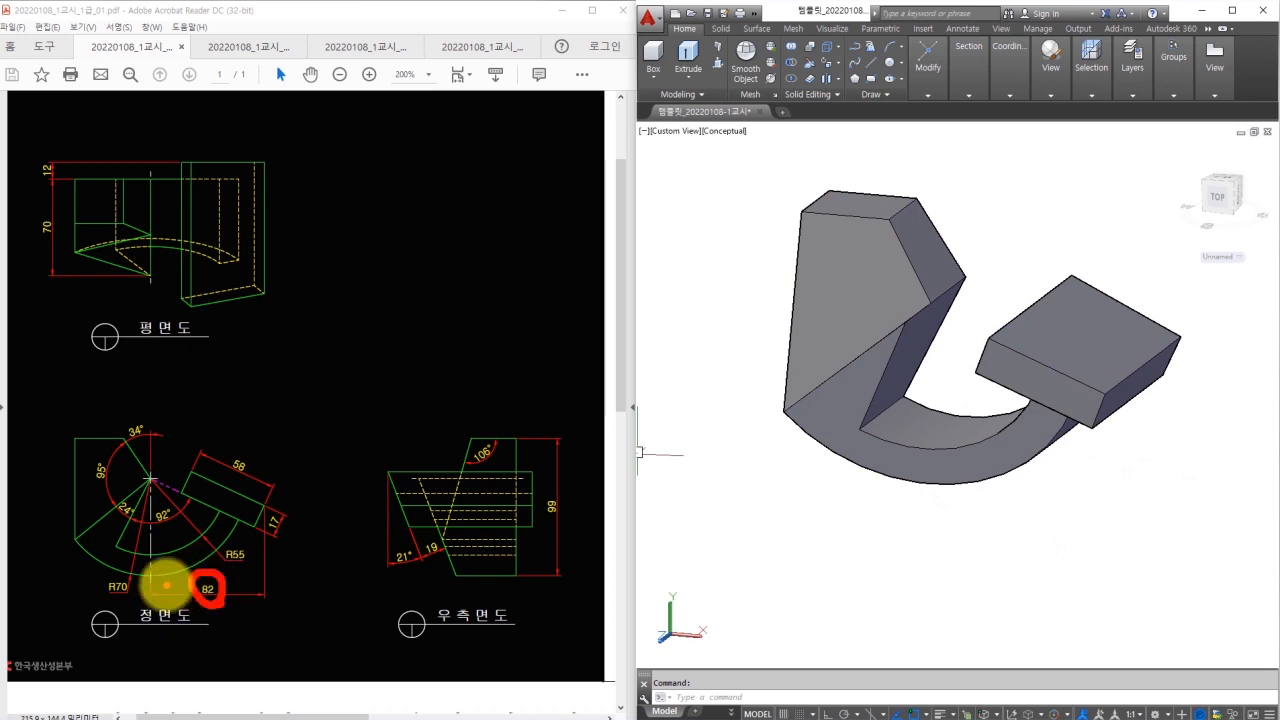
mouse_move(229, 509)
mouse_down()
mouse_move(251, 491)
mouse_move(245, 518)
mouse_up()
key(Escape)
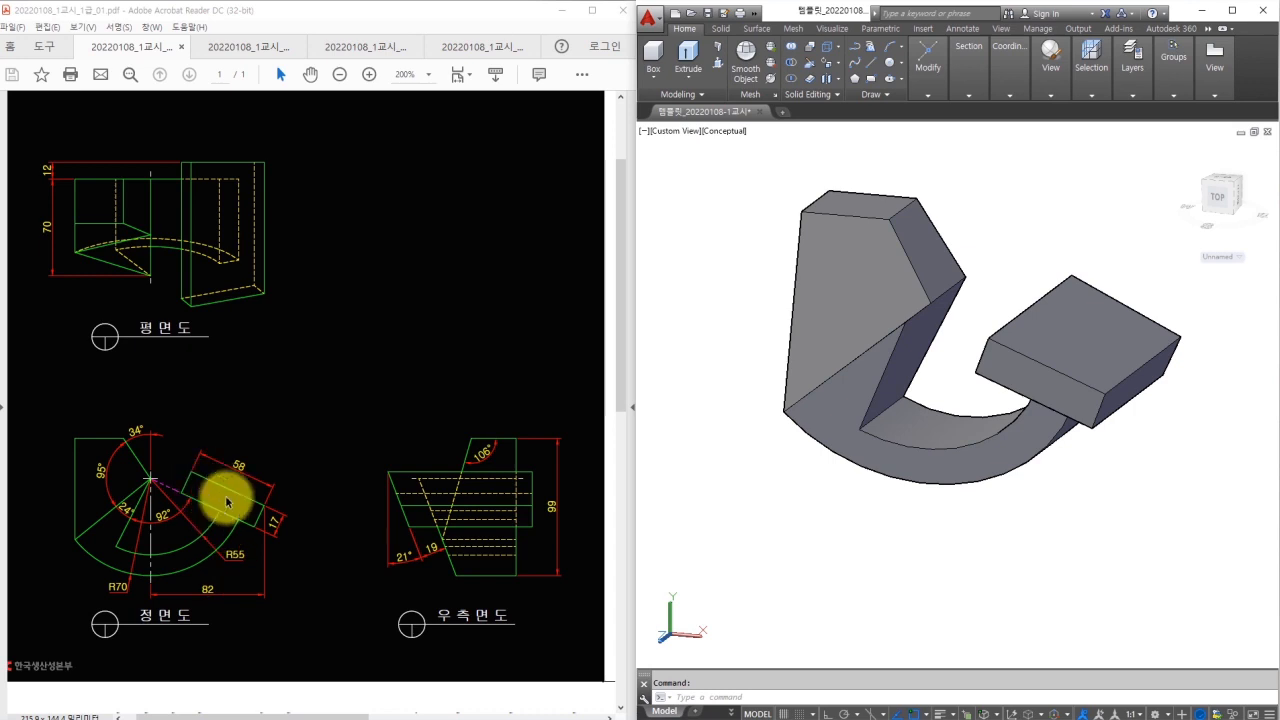
click(1050, 550)
click(1138, 505)
shift+middle_drag(1216, 448, 1150, 408)
mouse_move(1038, 313)
mouse_down()
mouse_move(1008, 375)
mouse_move(1075, 300)
mouse_move(1186, 316)
mouse_up()
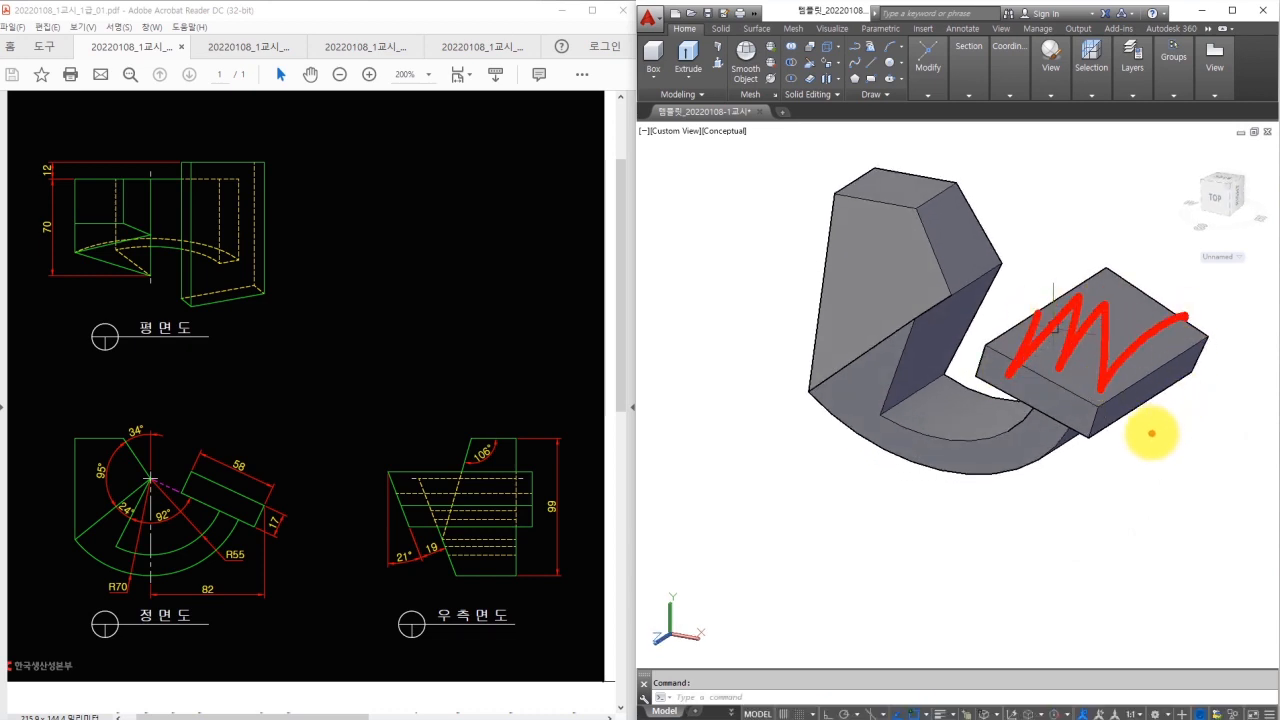
key(Escape)
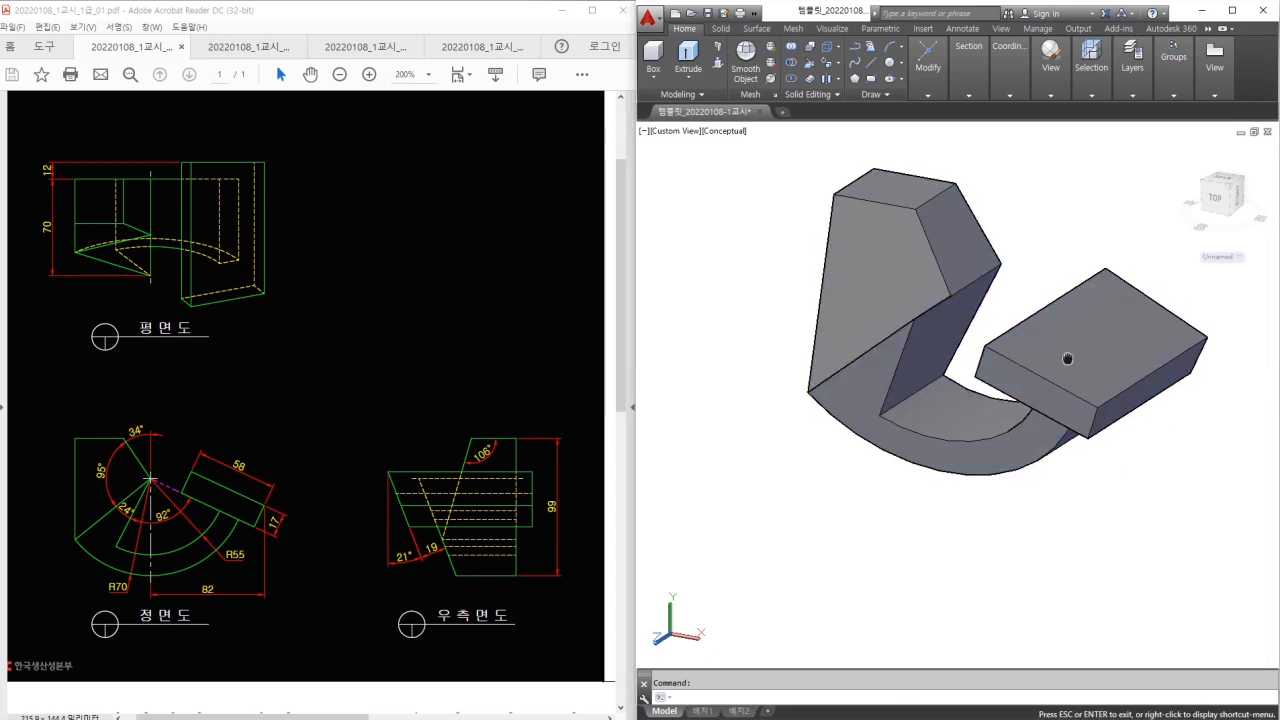
Show the model in the orthographic front view with the 2D wireframe visual style
middle_drag(1160, 252, 1033, 254)
click(1031, 254)
click(993, 221)
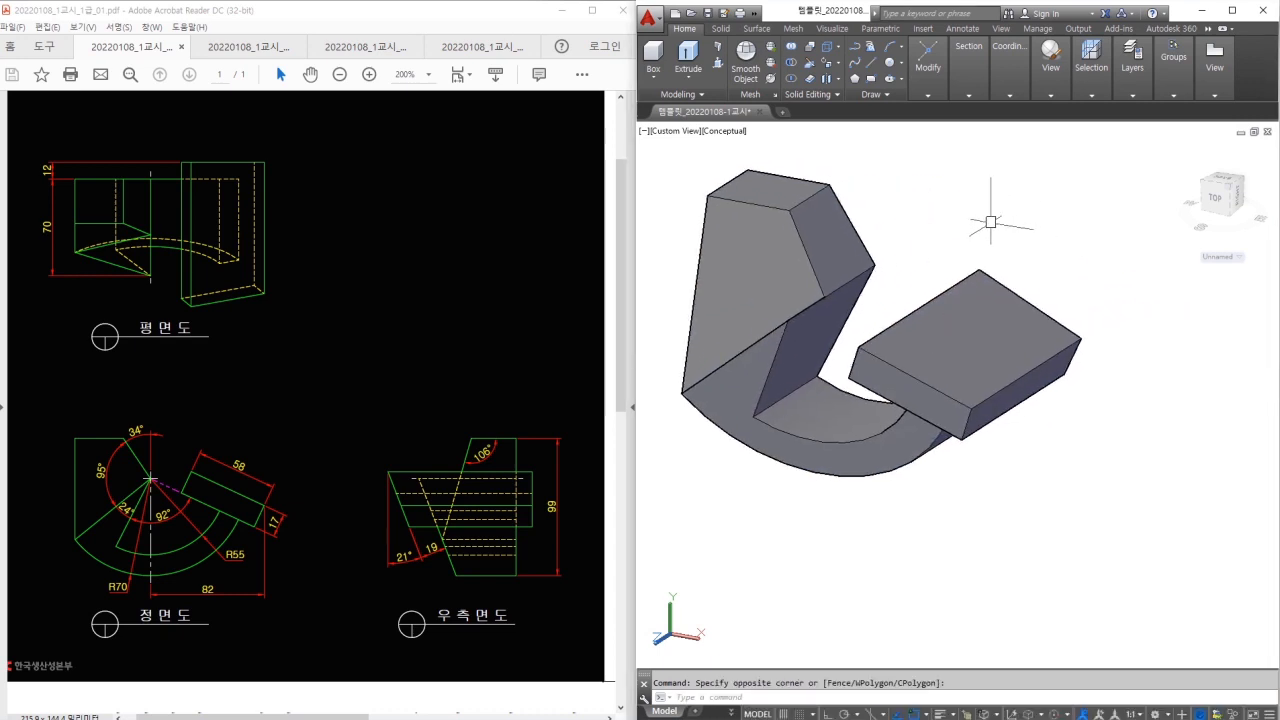
middle_drag(1203, 415, 1074, 400)
click(1050, 94)
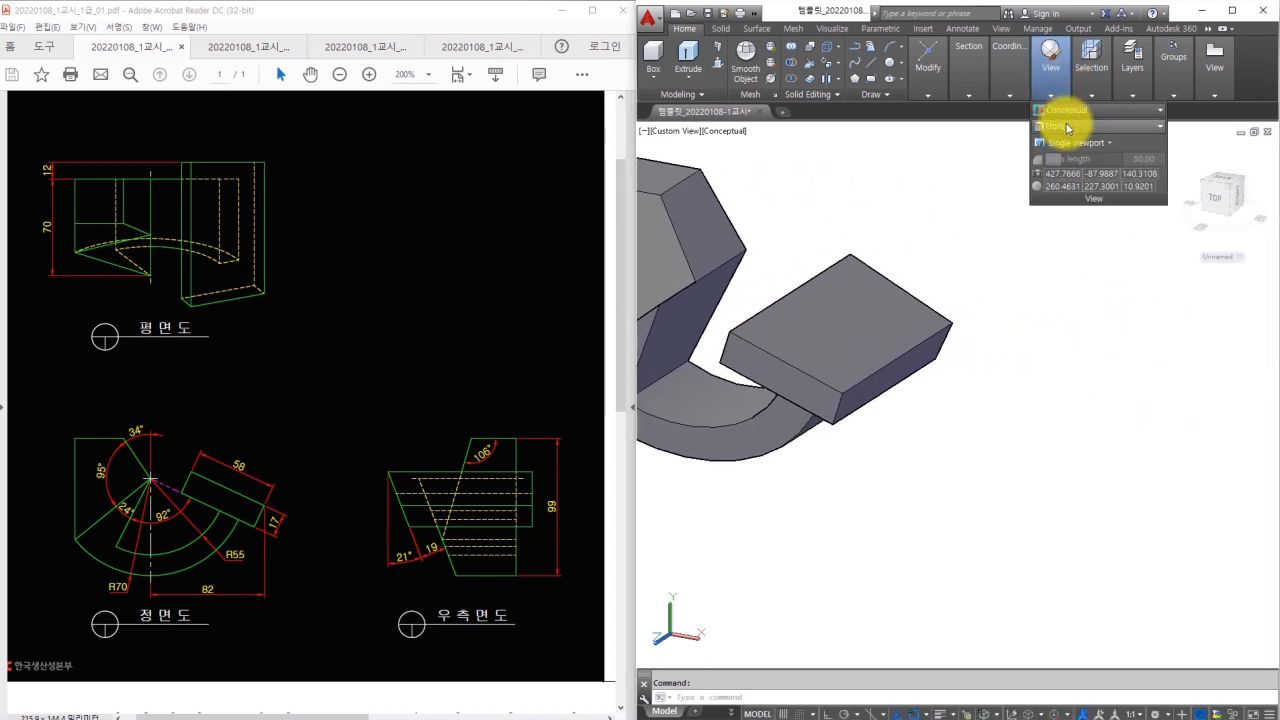
click(1067, 126)
click(1056, 192)
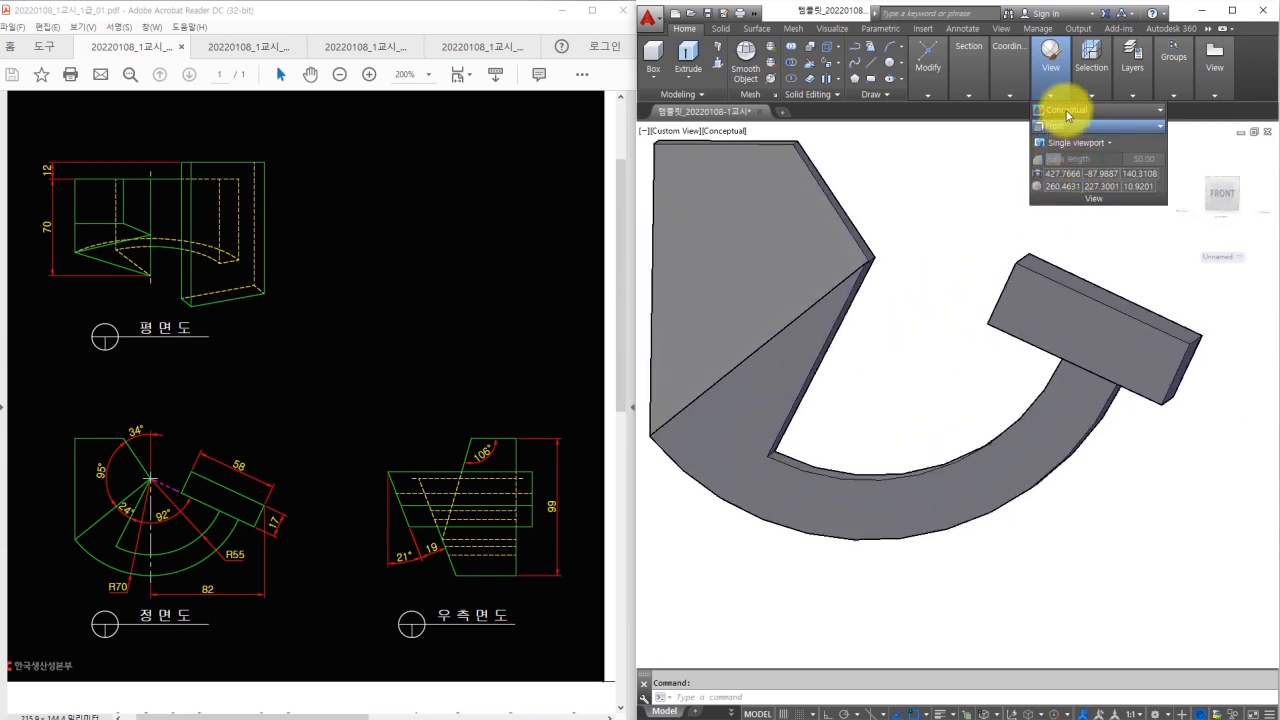
click(1067, 114)
click(1051, 140)
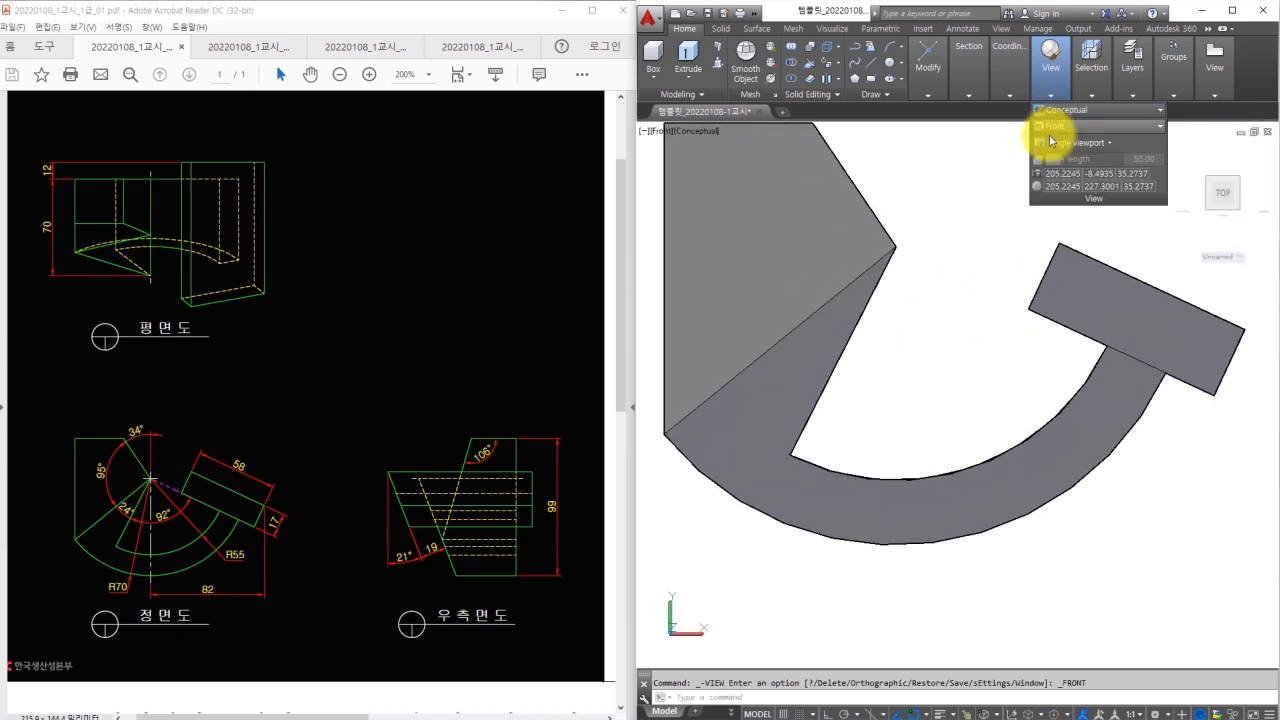
scroll(1048, 320, down, 4)
middle_drag(1118, 352, 800, 345)
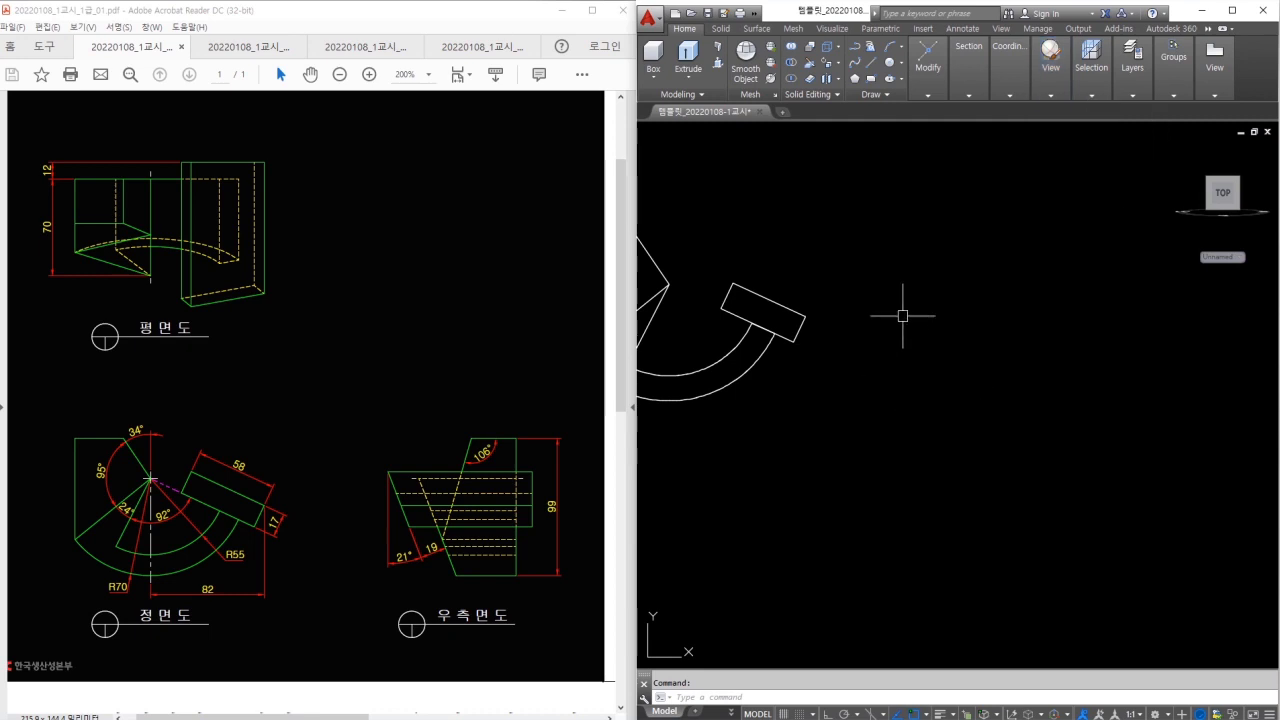
Draw a circle of radius 55 in the empty area beside the model
middle_drag(1033, 400, 962, 368)
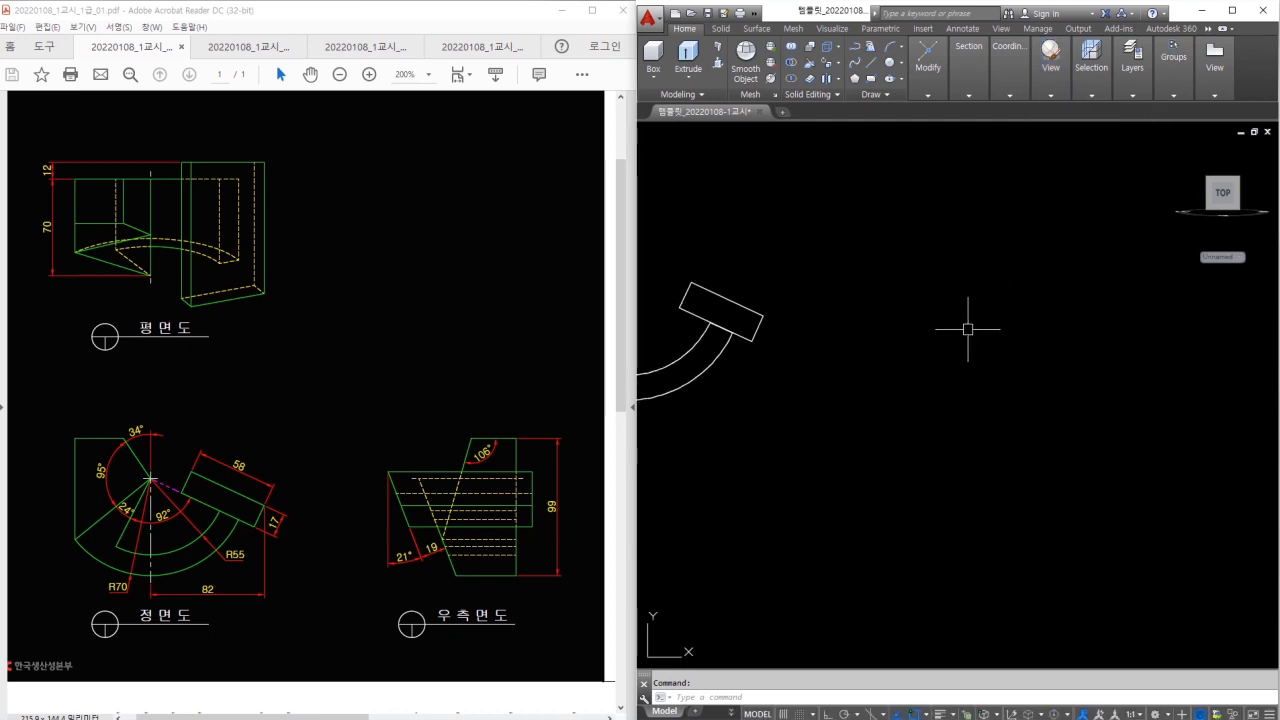
text(c)
key(Return)
click(982, 324)
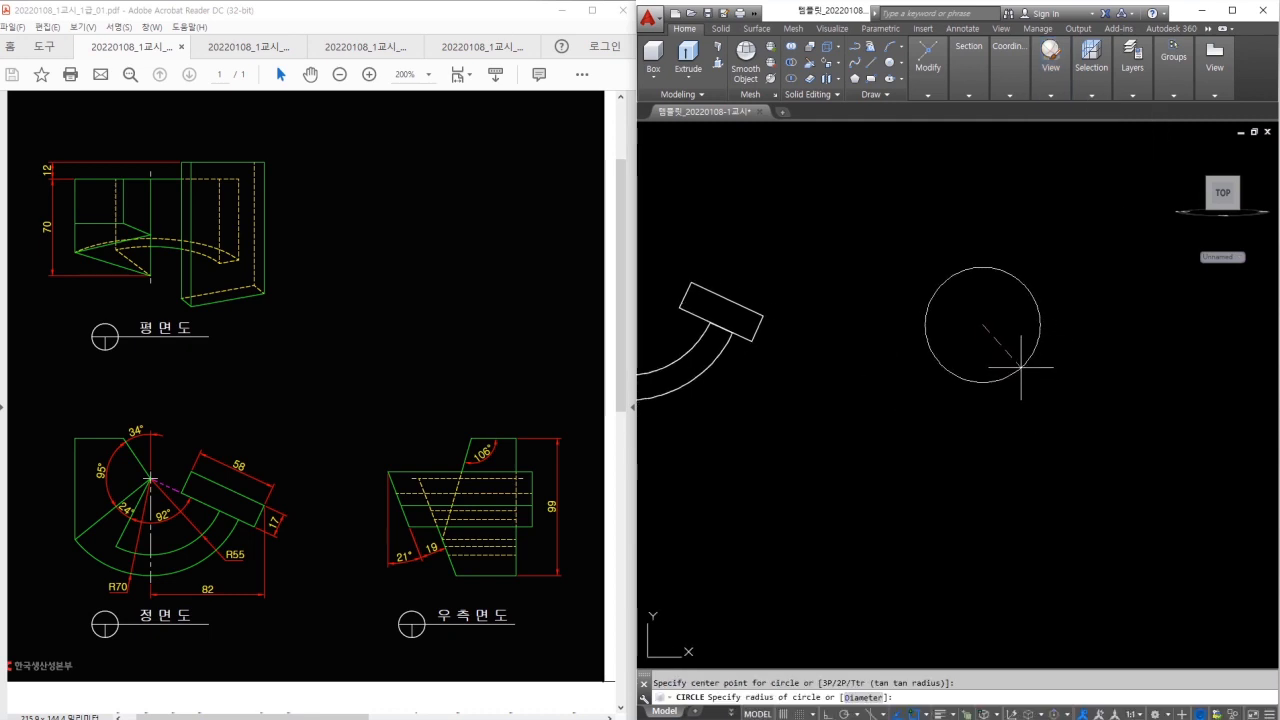
key(ctrl+2)
mouse_move(1064, 389)
mouse_down()
mouse_move(1064, 421)
mouse_move(1172, 408)
mouse_up()
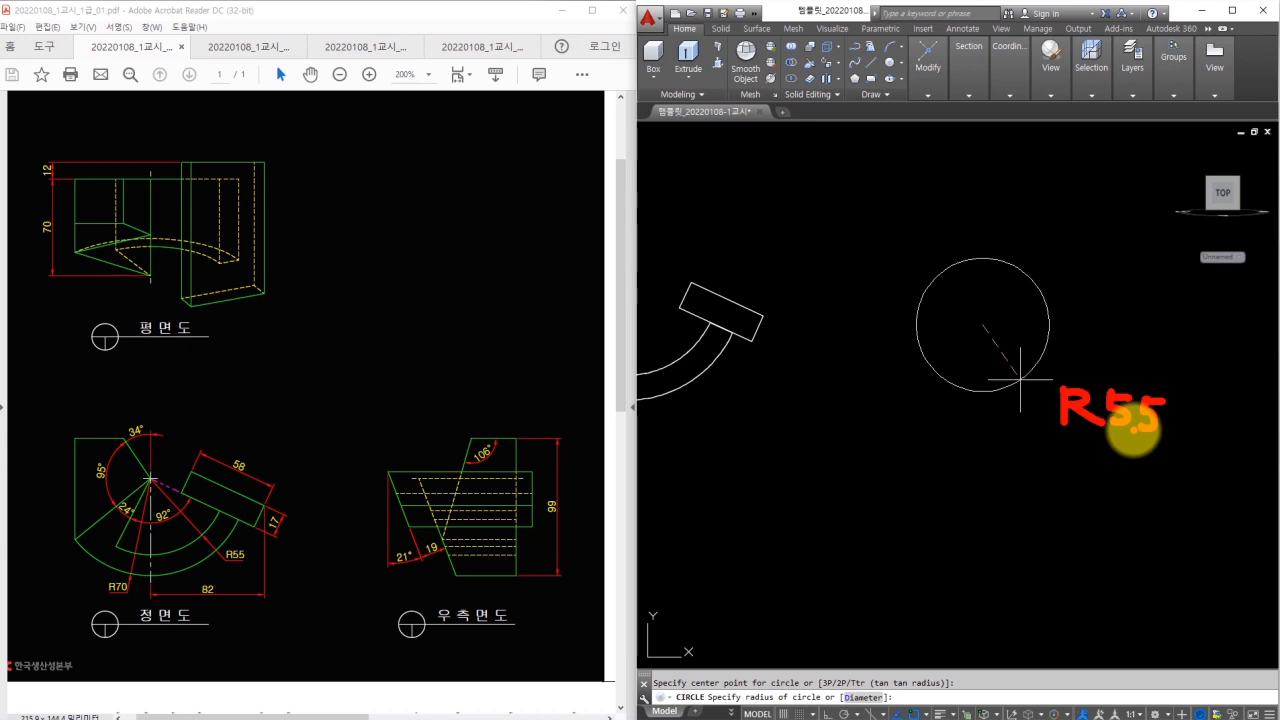
key(Escape)
key(Return)
middle_drag(1021, 325, 1021, 329)
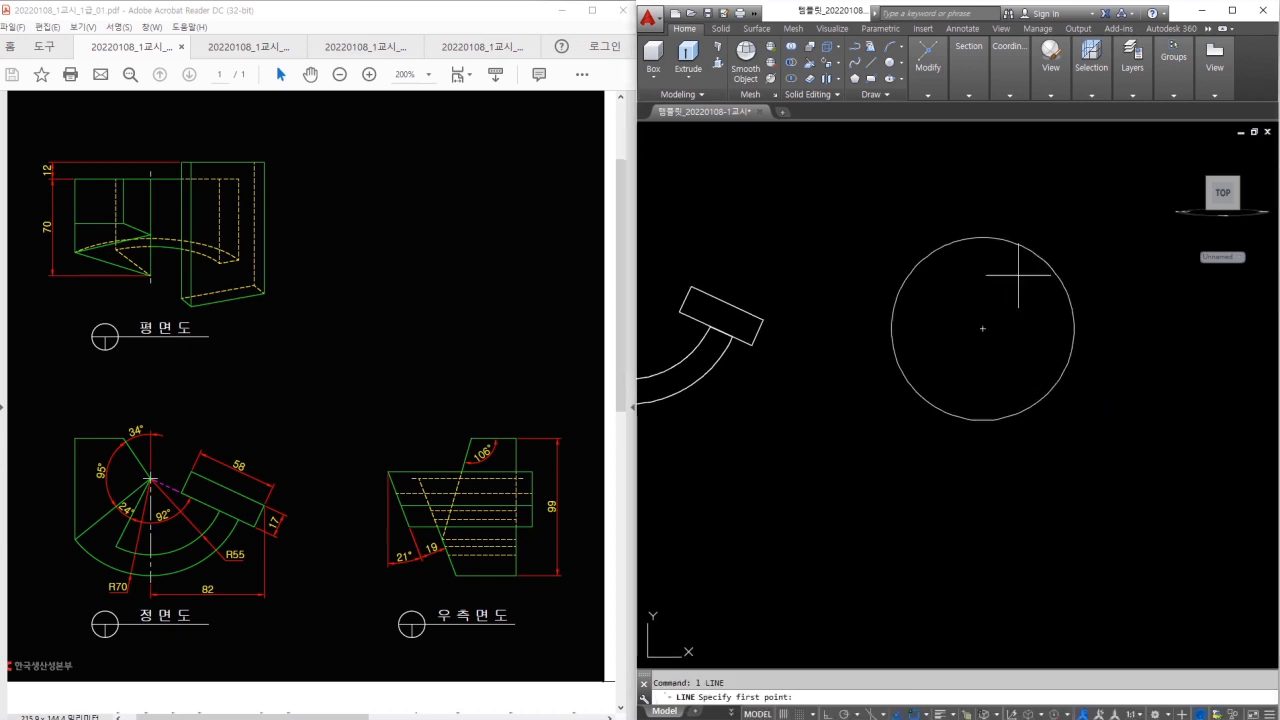
click(983, 403)
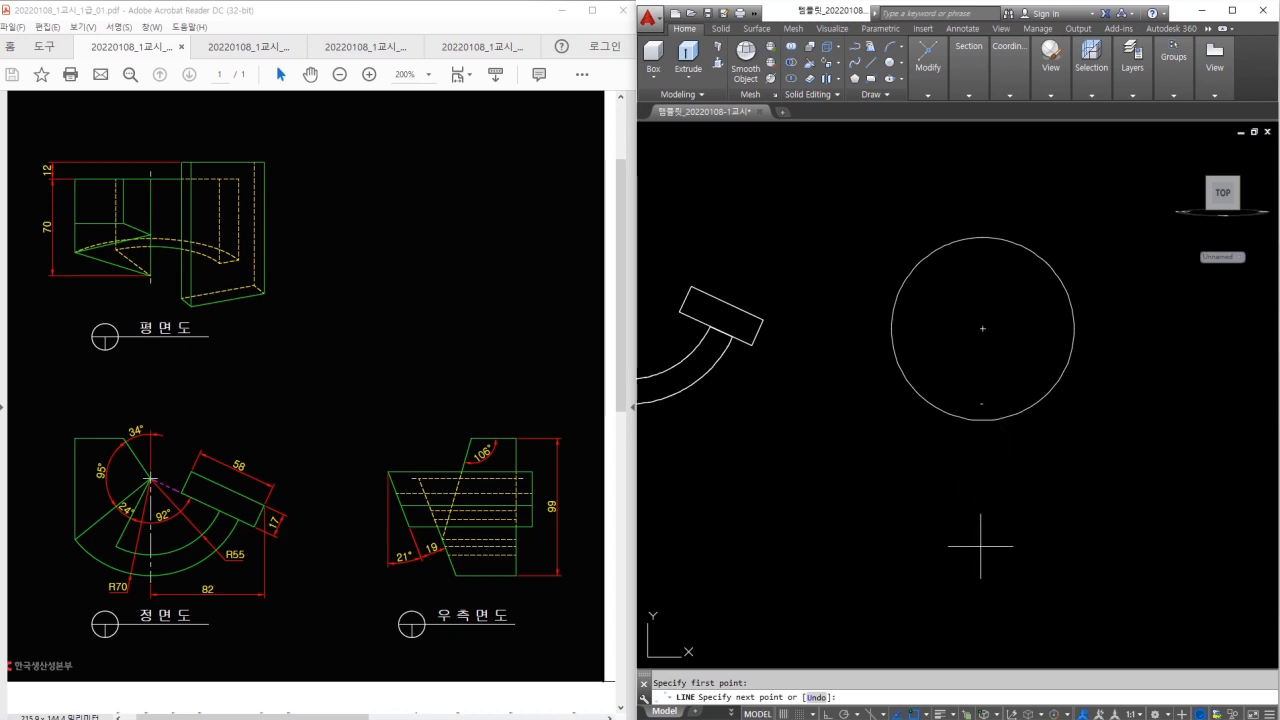
key(Escape)
middle_drag(963, 517, 962, 506)
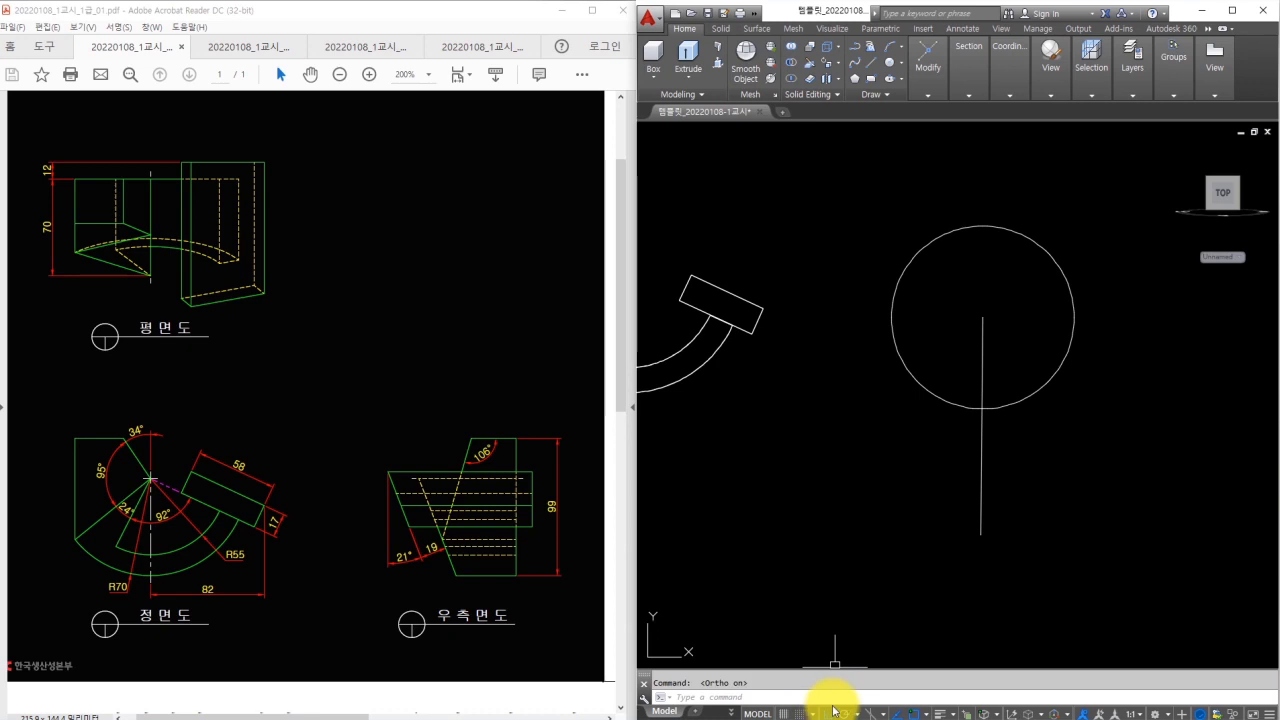
click(977, 530)
key(Delete)
Draw a vertical line from the circle's centre down past its lower edge with Ortho on
text(l)
key(Return)
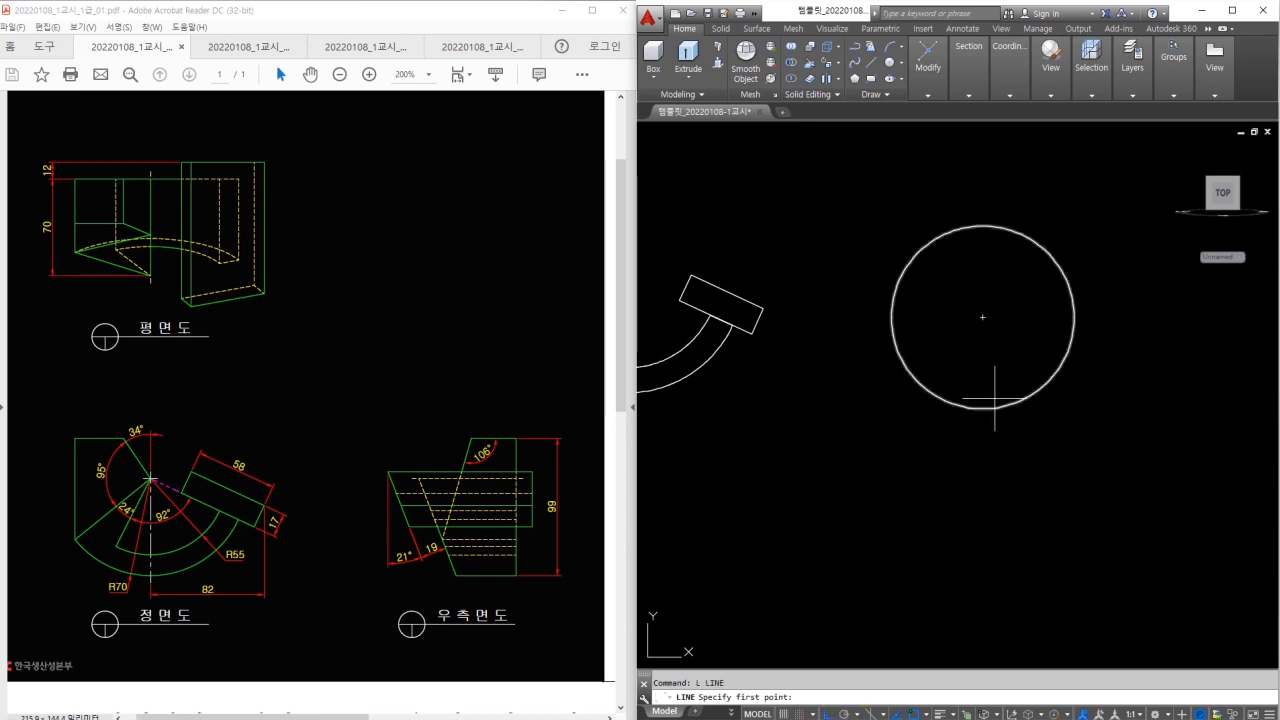
click(983, 317)
click(1008, 461)
key(Escape)
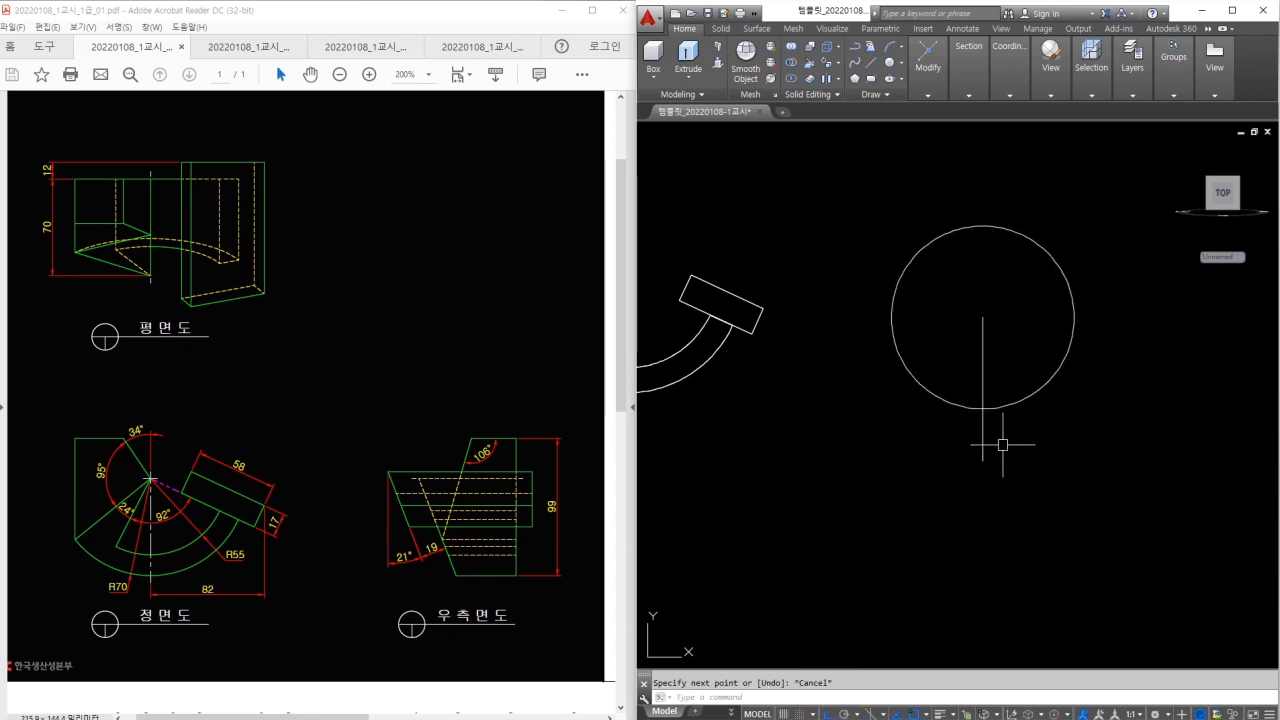
Offset the vertical line through the circle's centre 82 to the right
text(o)
key(Return)
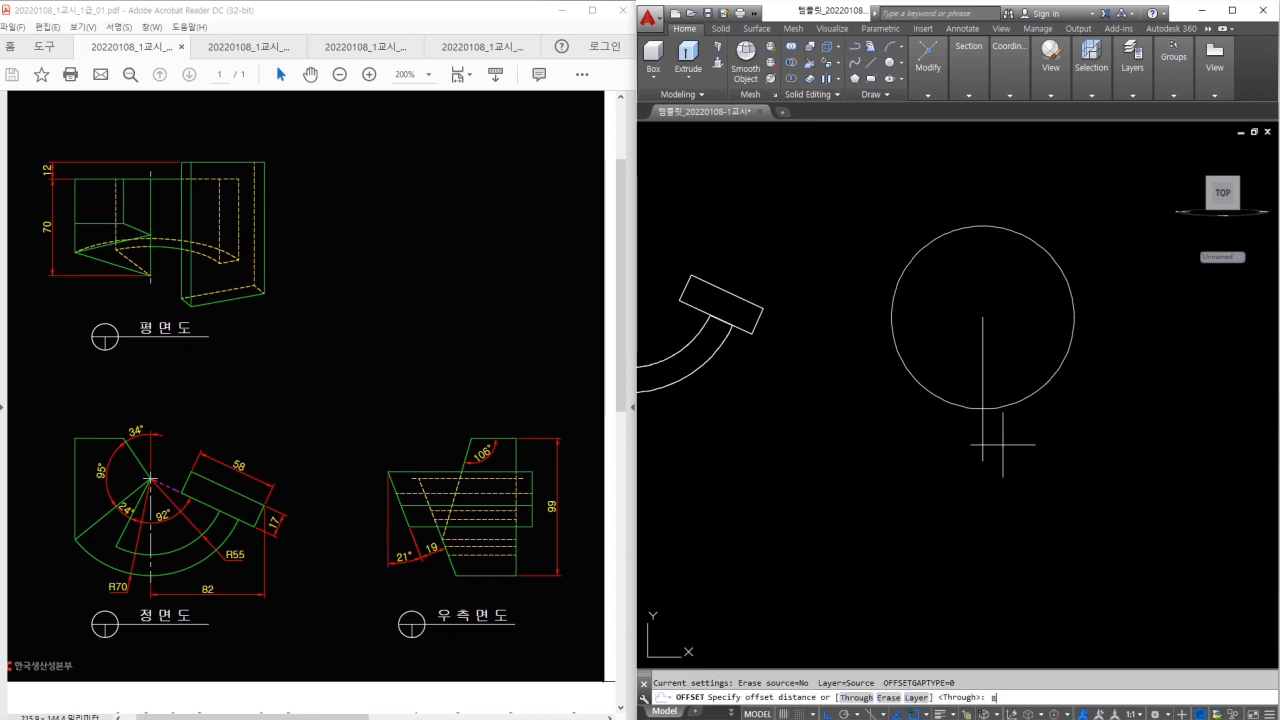
text(82)
key(Return)
click(984, 435)
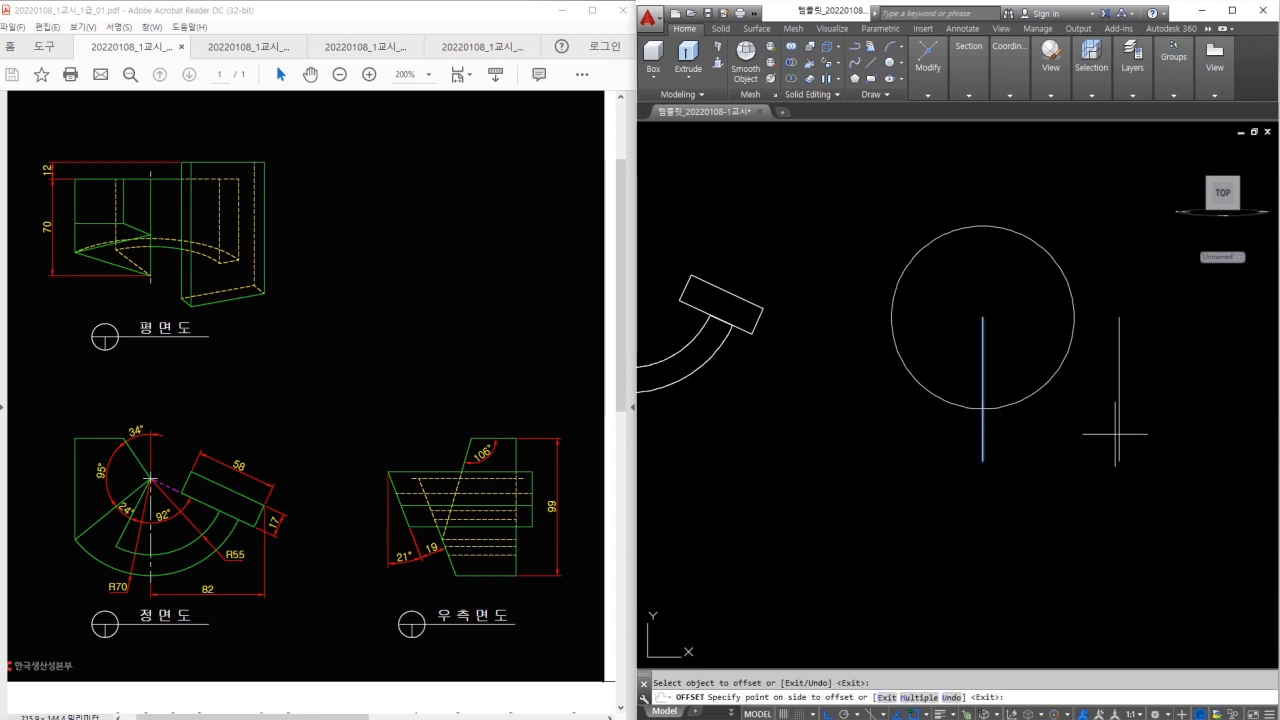
click(1144, 436)
scroll(1135, 350, up, 2)
key(Escape)
middle_drag(900, 308, 906, 333)
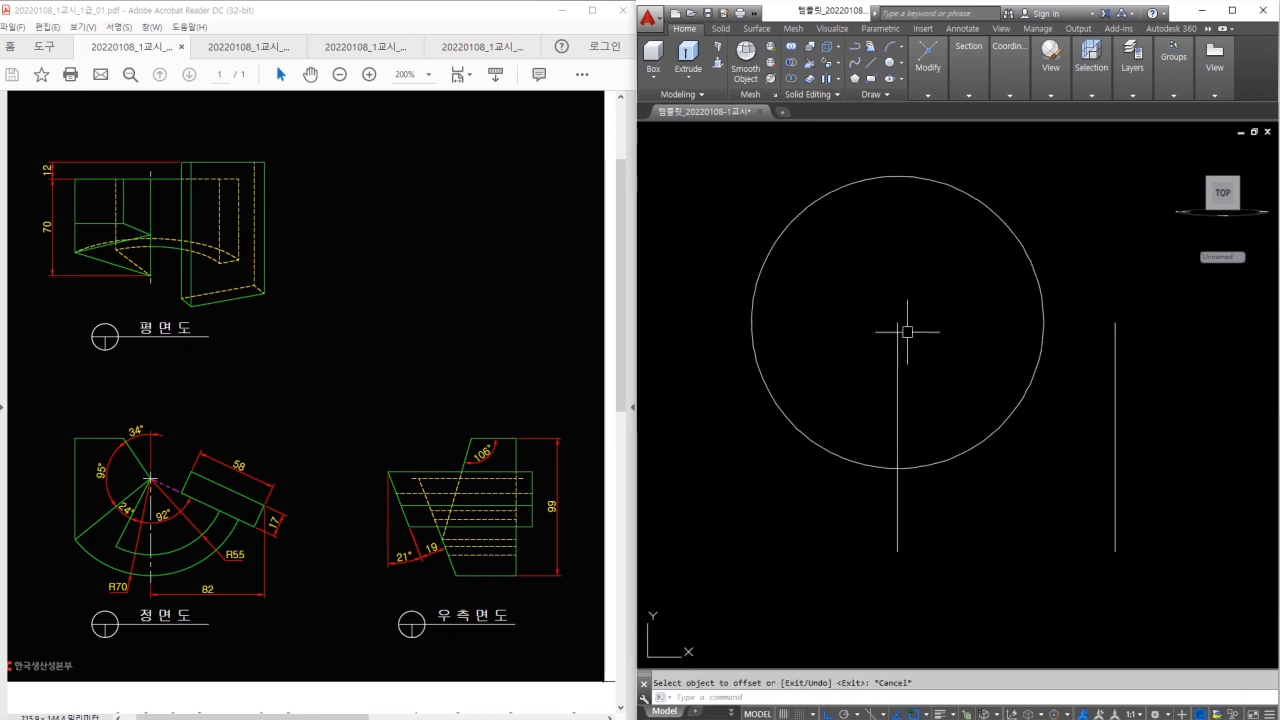
Add up the front view's angles 34, 95, 24 and 92 in the Calculator
mouse_move(899, 250)
mouse_down()
mouse_move(843, 331)
mouse_move(980, 370)
mouse_up()
drag(892, 295, 1198, 468)
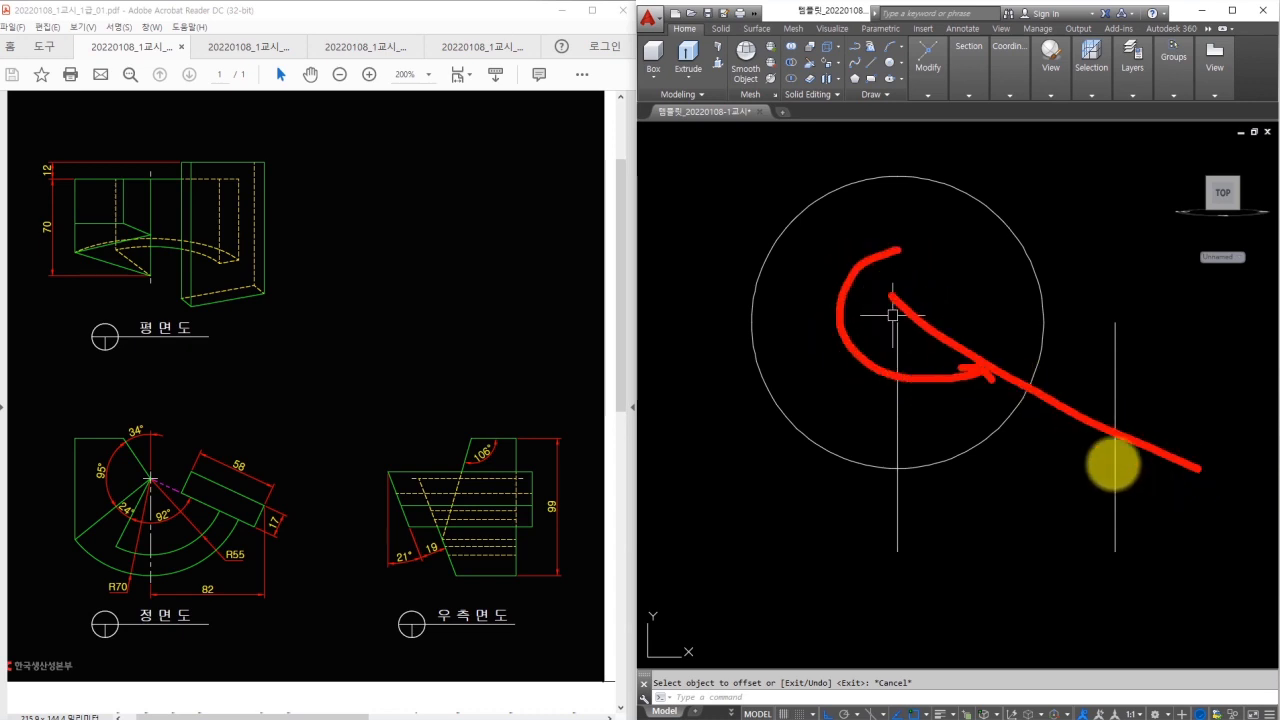
key(b)
mouse_move(158, 425)
mouse_down()
mouse_move(91, 449)
mouse_move(96, 518)
mouse_move(180, 523)
mouse_move(142, 500)
mouse_move(129, 446)
mouse_move(158, 426)
mouse_up()
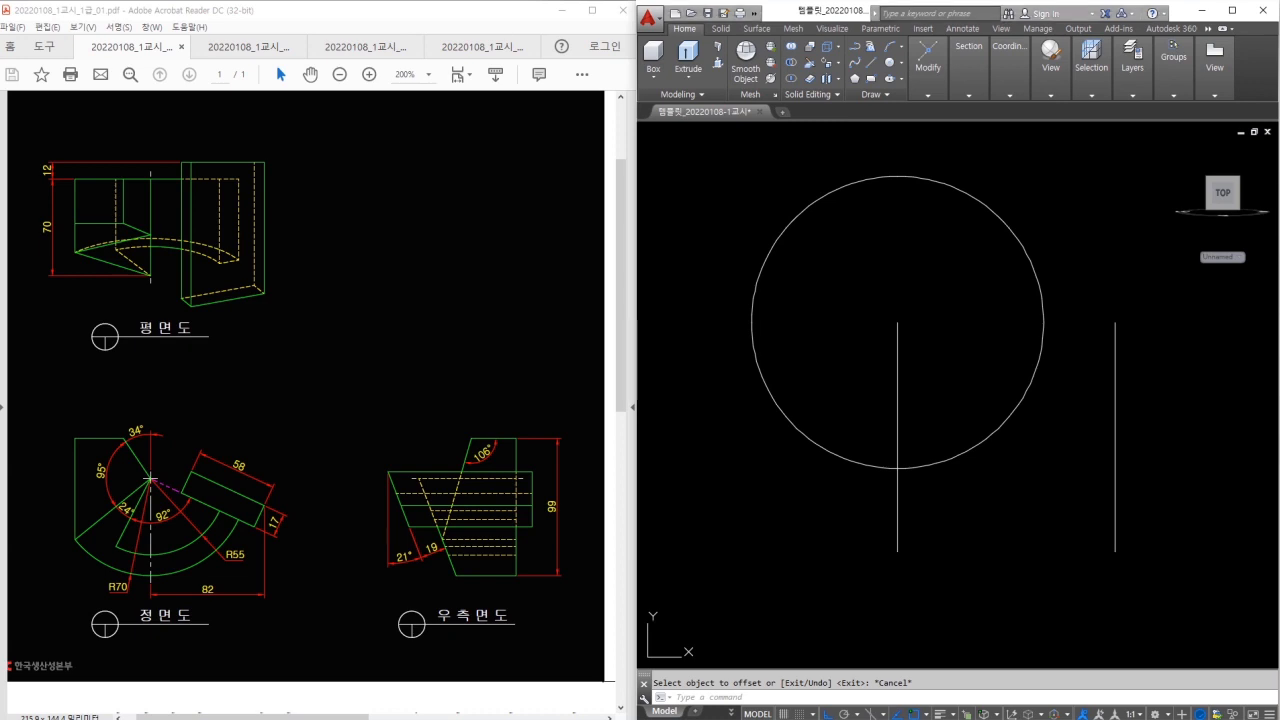
drag(188, 184, 462, 72)
drag(520, 143, 563, 149)
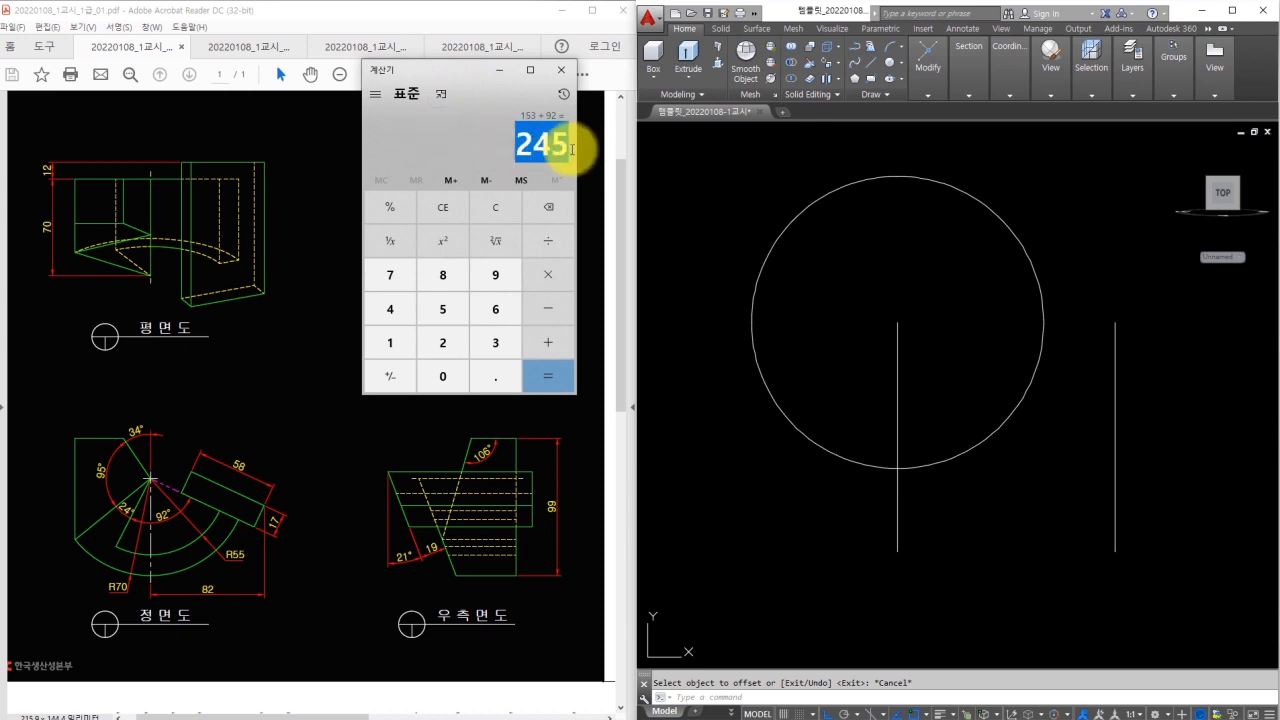
click(571, 76)
Draw a vertical line from the circle's centre up to its top quadrant and rotate it 245° about the centre
click(894, 268)
key(Escape)
text(l)
key(Return)
click(897, 322)
click(911, 177)
key(Escape)
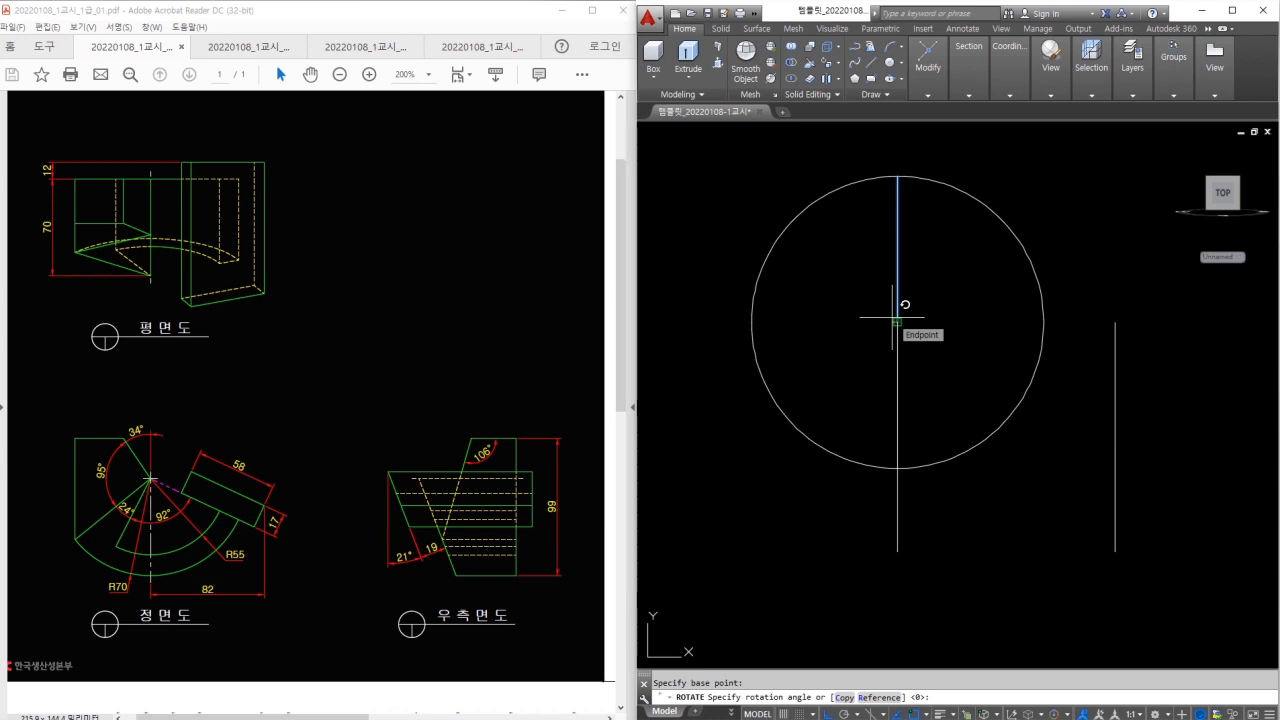
key(Return)
key(Escape)
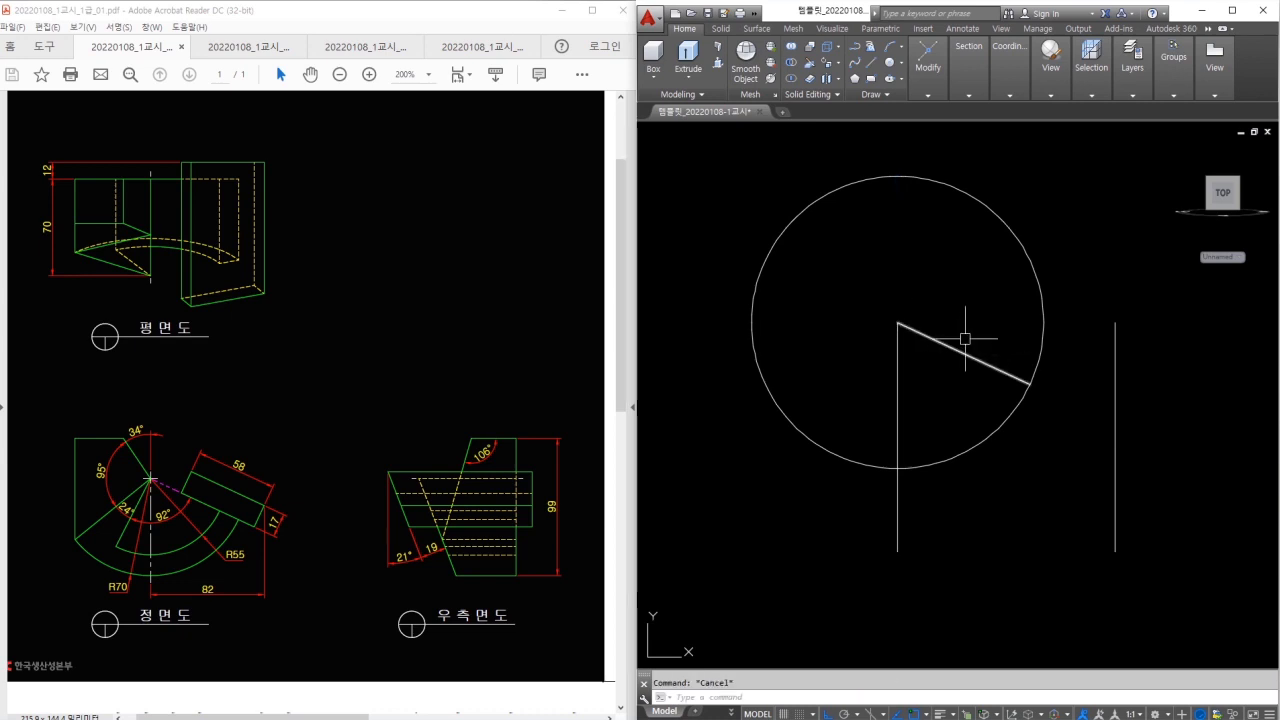
Extend the tilted line beyond the circle to the offset vertical line
middle_drag(999, 343, 969, 346)
text(tr)
key(space)
key(space)
shift+click(964, 368)
key(Escape)
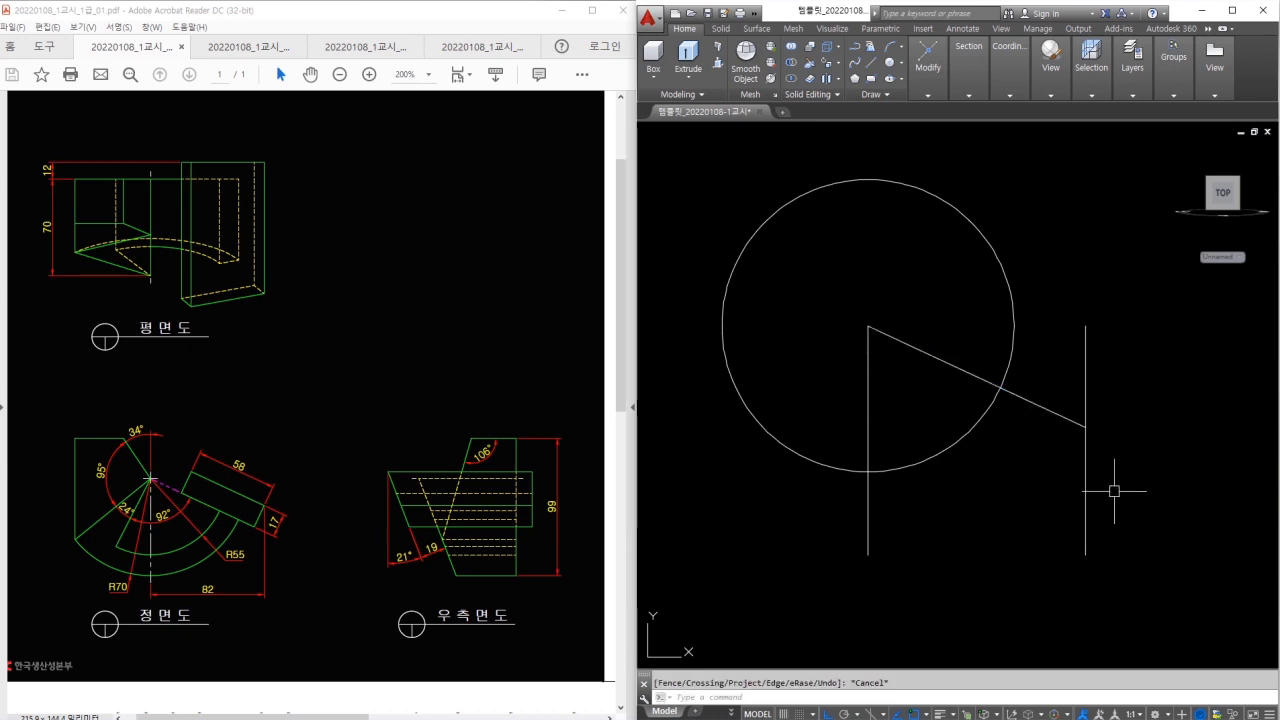
Offset the tilted line 17 toward its upper side
text(o)
key(Return)
text(17)
key(Return)
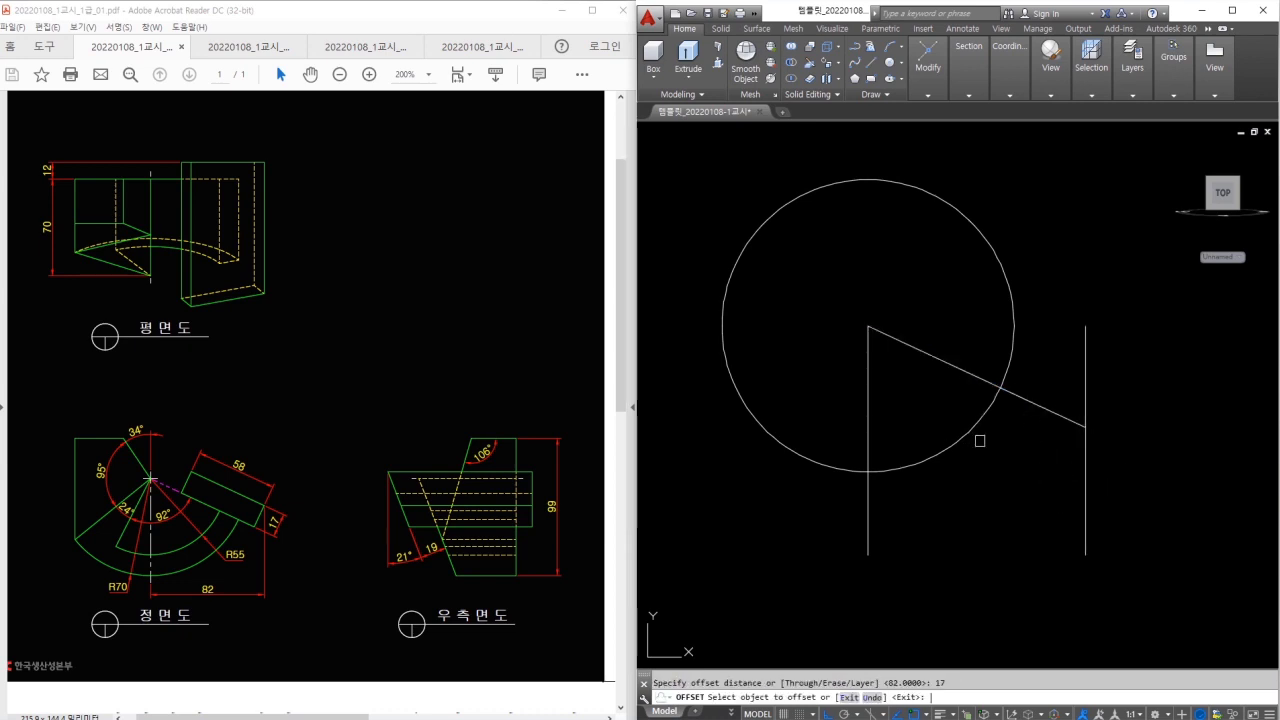
click(1033, 400)
click(1052, 340)
key(Escape)
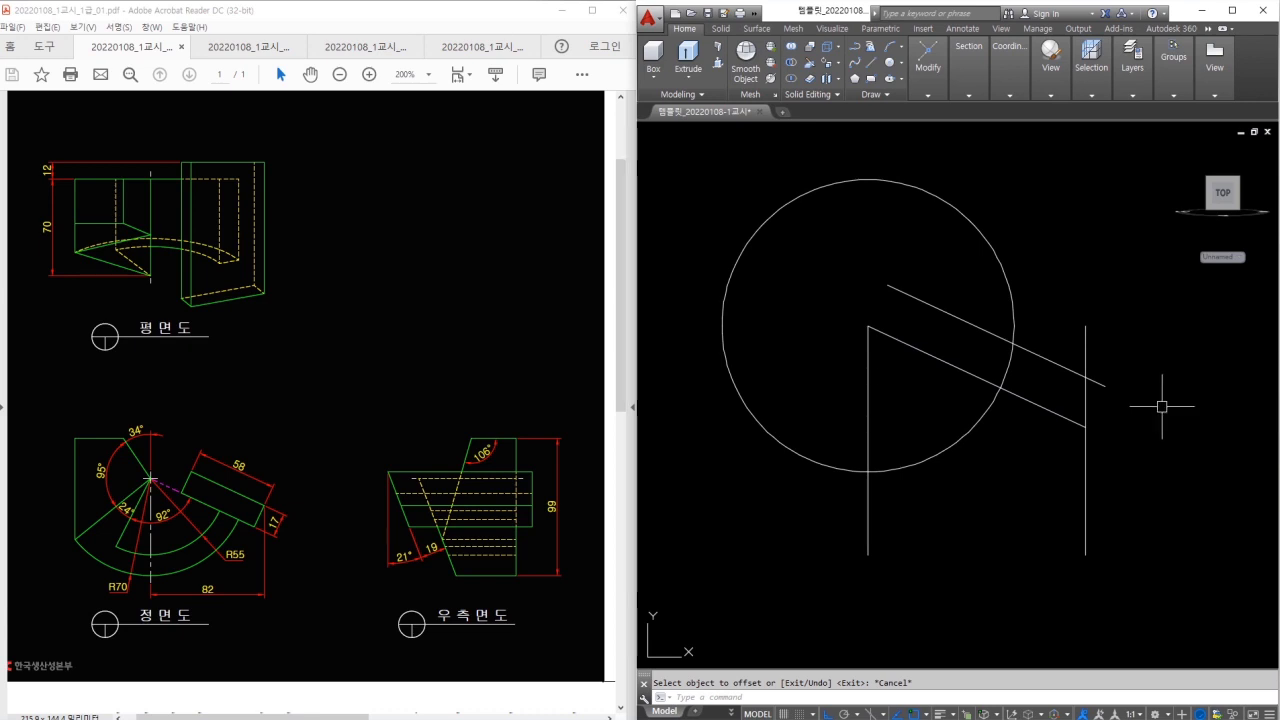
Draw a line from the intersection of the upper tilted line and offset vertical line, perpendicular to the lower tilted line
click(1094, 376)
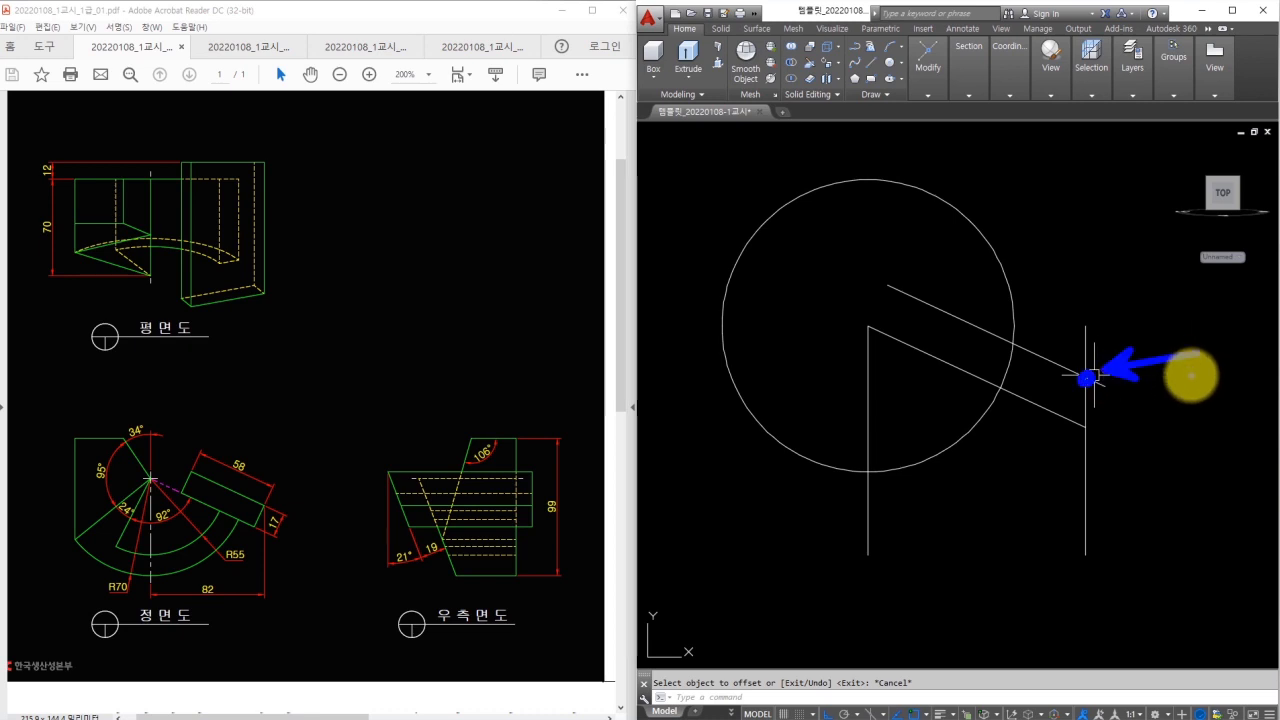
scroll(1080, 378, up, 2)
text(l)
key(Return)
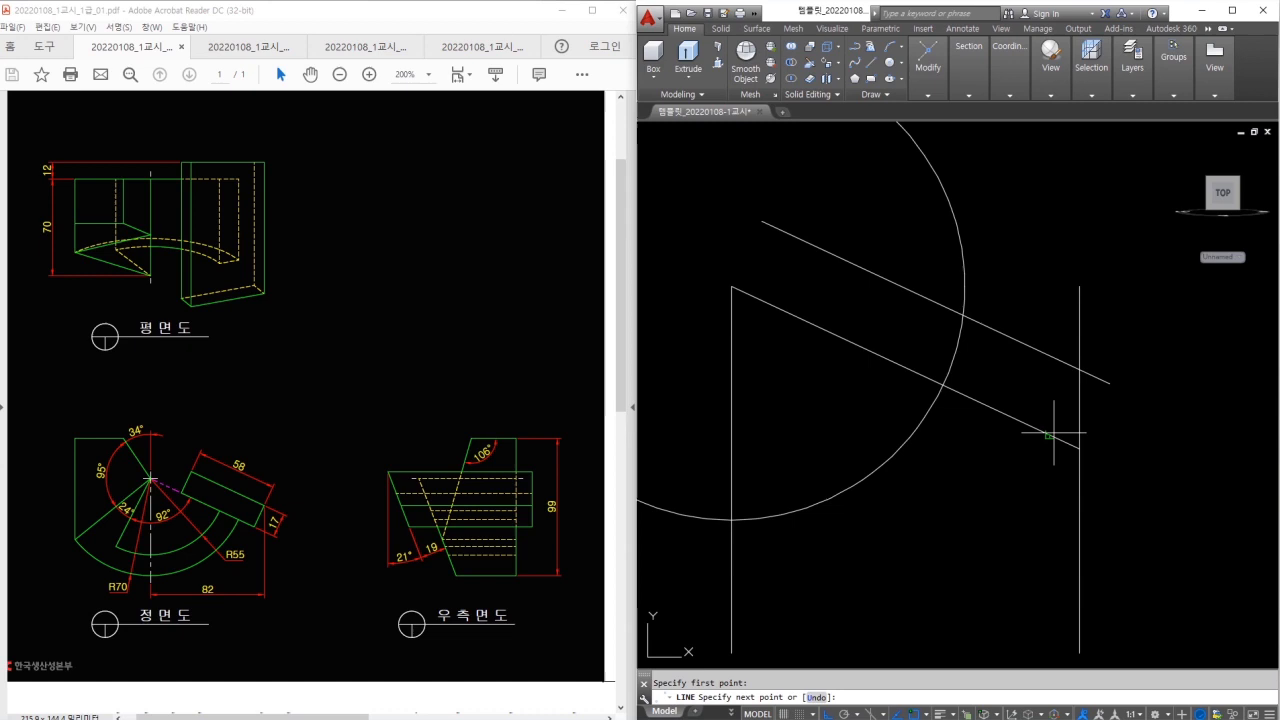
click(1054, 434)
key(Escape)
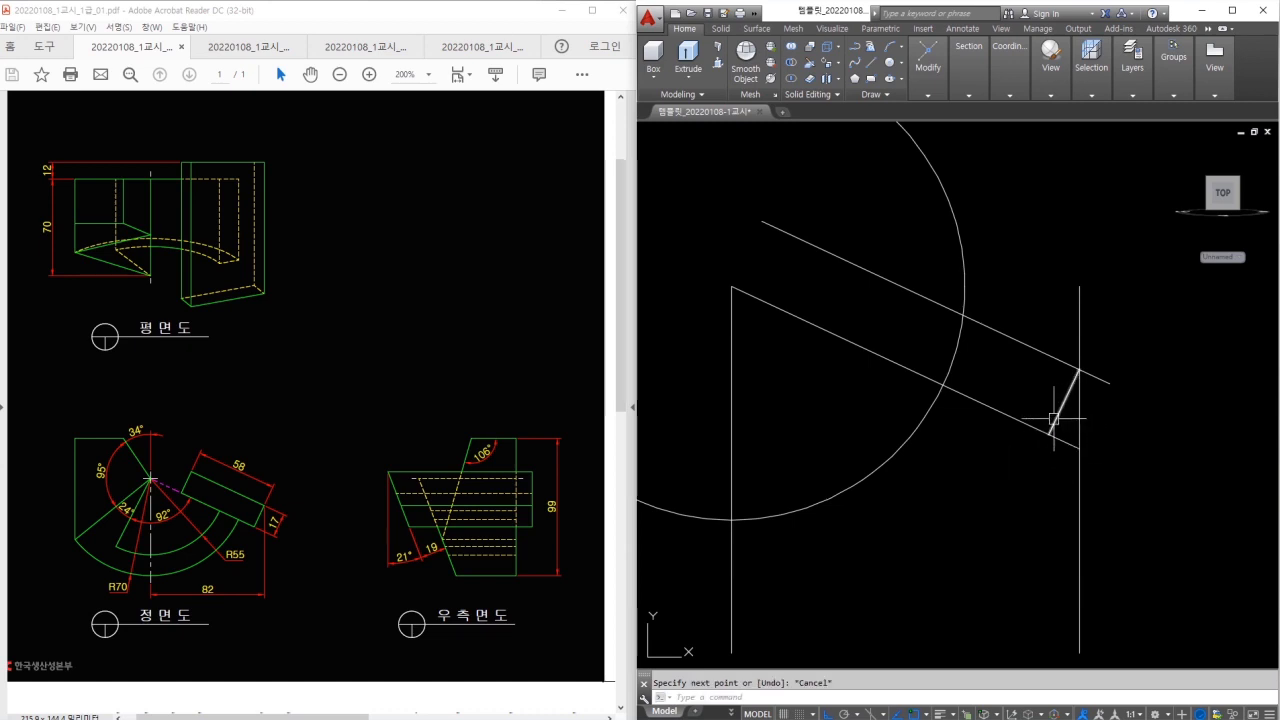
Offset the short perpendicular end line 58 toward the circle's centre
key(Return)
key(Return)
click(1053, 423)
click(870, 329)
key(Escape)
middle_drag(870, 329, 946, 345)
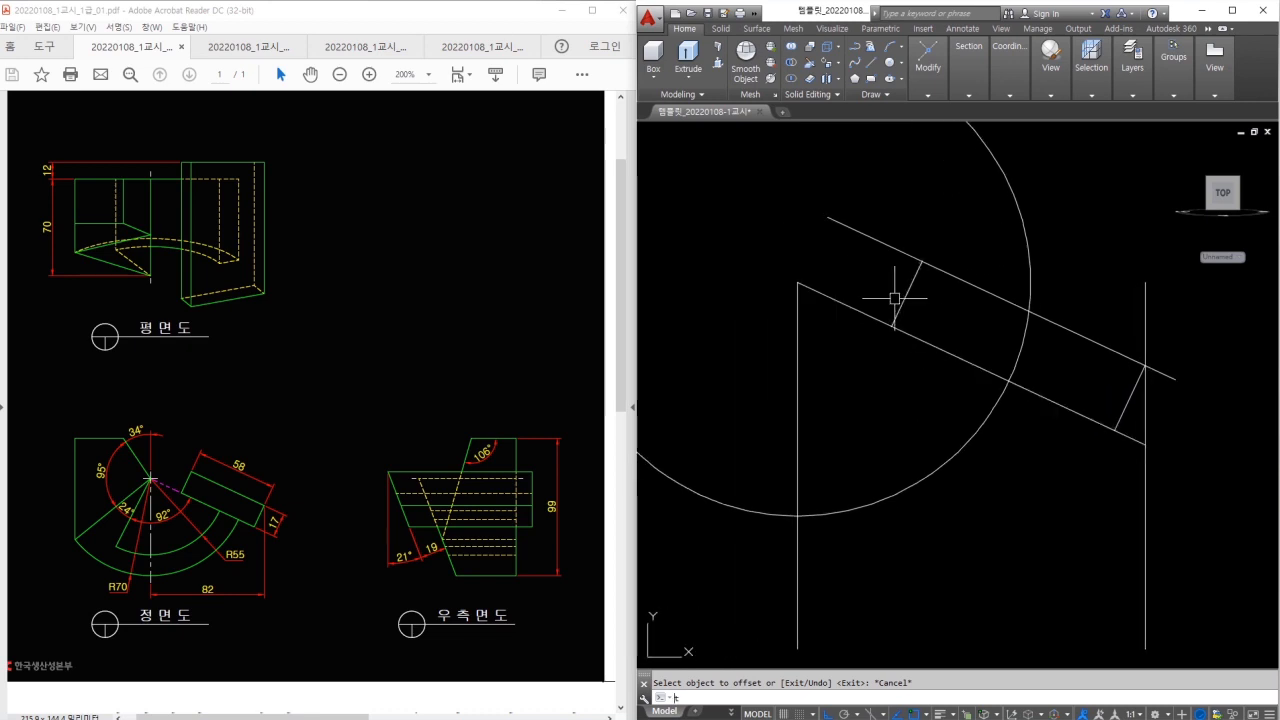
Trim the tilted lines to form a closed 58 by 17 rectangle and erase the offset vertical line
text(tr)
key(Return)
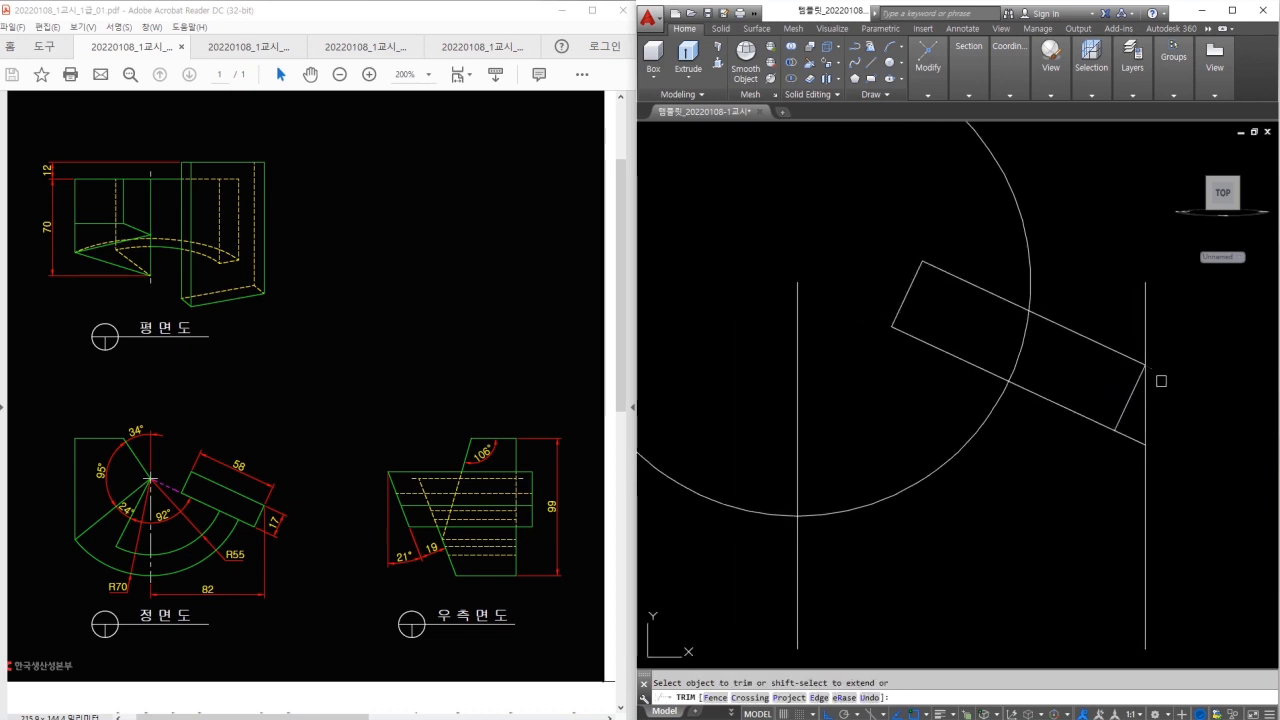
key(Escape)
click(1144, 436)
text(e)
key(Return)
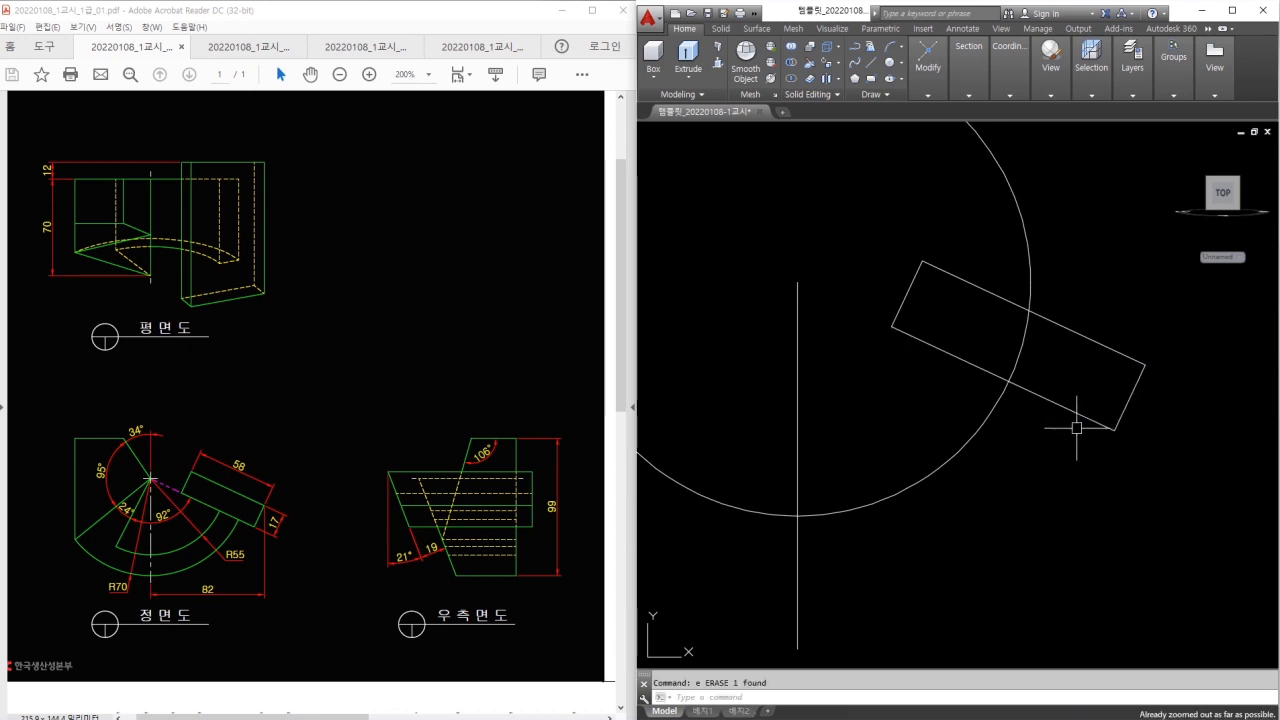
scroll(1077, 428, down, 2)
mouse_move(983, 322)
mouse_down()
mouse_move(955, 360)
mouse_move(1100, 430)
mouse_move(1046, 354)
mouse_move(971, 337)
mouse_move(950, 352)
mouse_up()
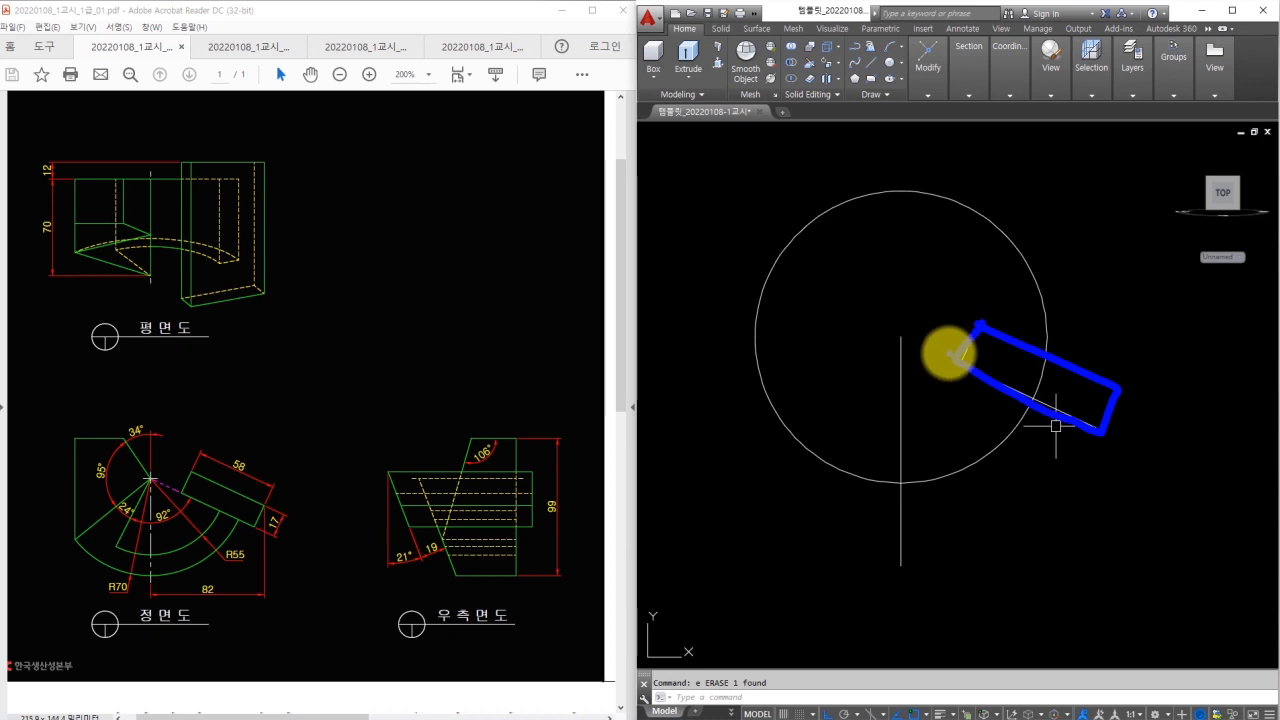
Erase the vertical construction line that starts at the circle's centre
key(Escape)
click(926, 417)
click(889, 417)
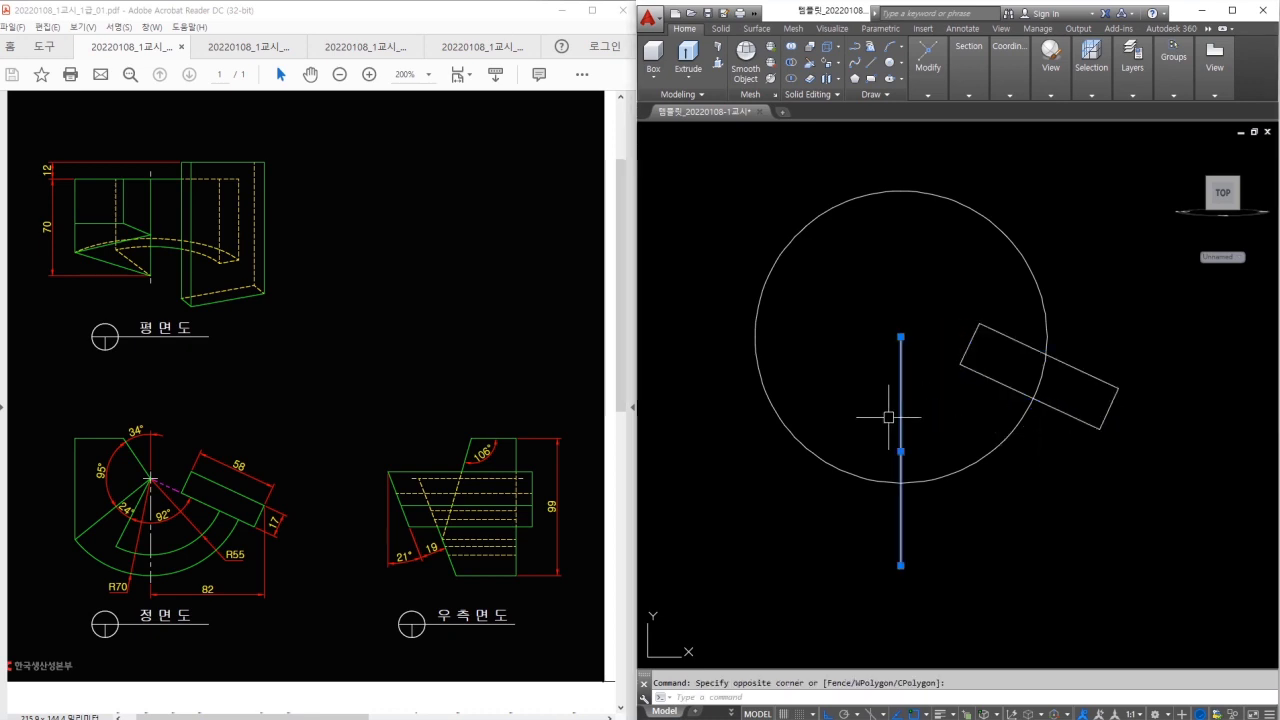
text(e)
key(Return)
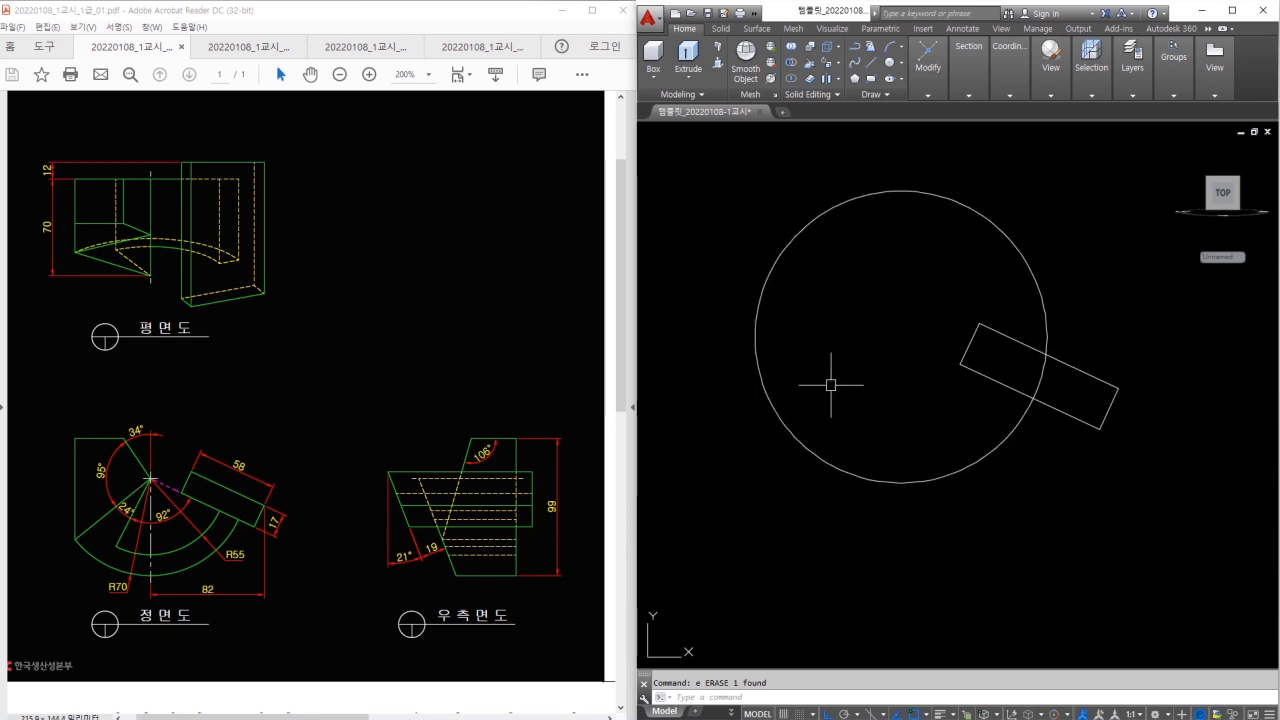
Orbit to a 3D view showing the solid model together with the circle and tilted rectangle
key(ctrl+2)
mouse_move(989, 230)
mouse_down()
mouse_move(1009, 206)
mouse_move(1029, 209)
mouse_up()
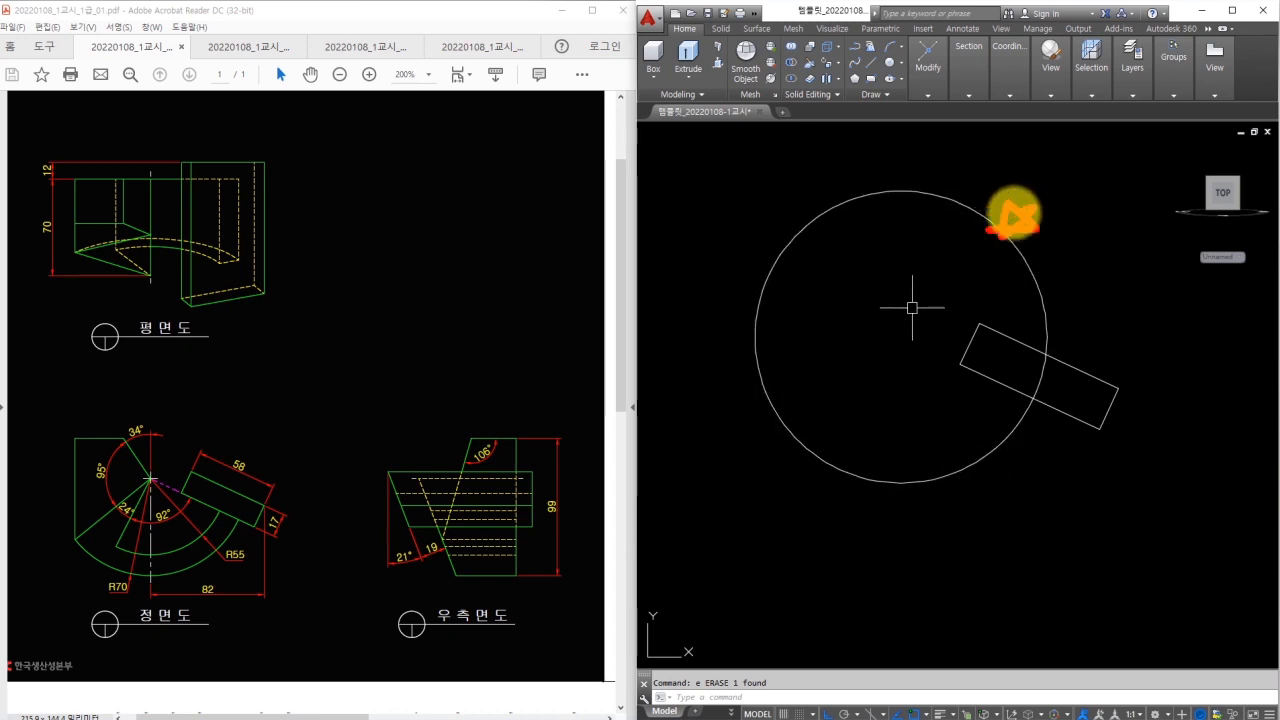
key(Escape)
mouse_move(1014, 406)
shift+middle_down()
mouse_move(1054, 434)
mouse_move(998, 406)
mouse_move(966, 423)
mouse_move(955, 470)
shift+middle_up()
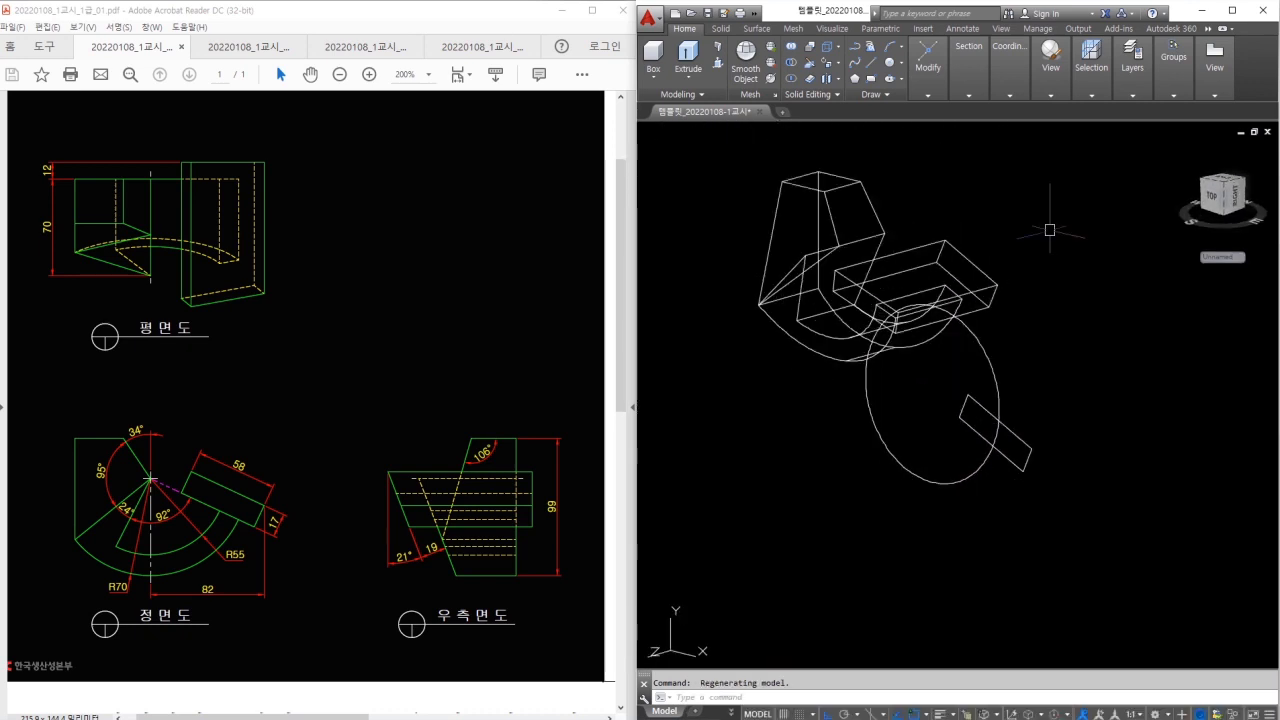
Set the model's visual style to Conceptual
click(1050, 68)
click(1095, 110)
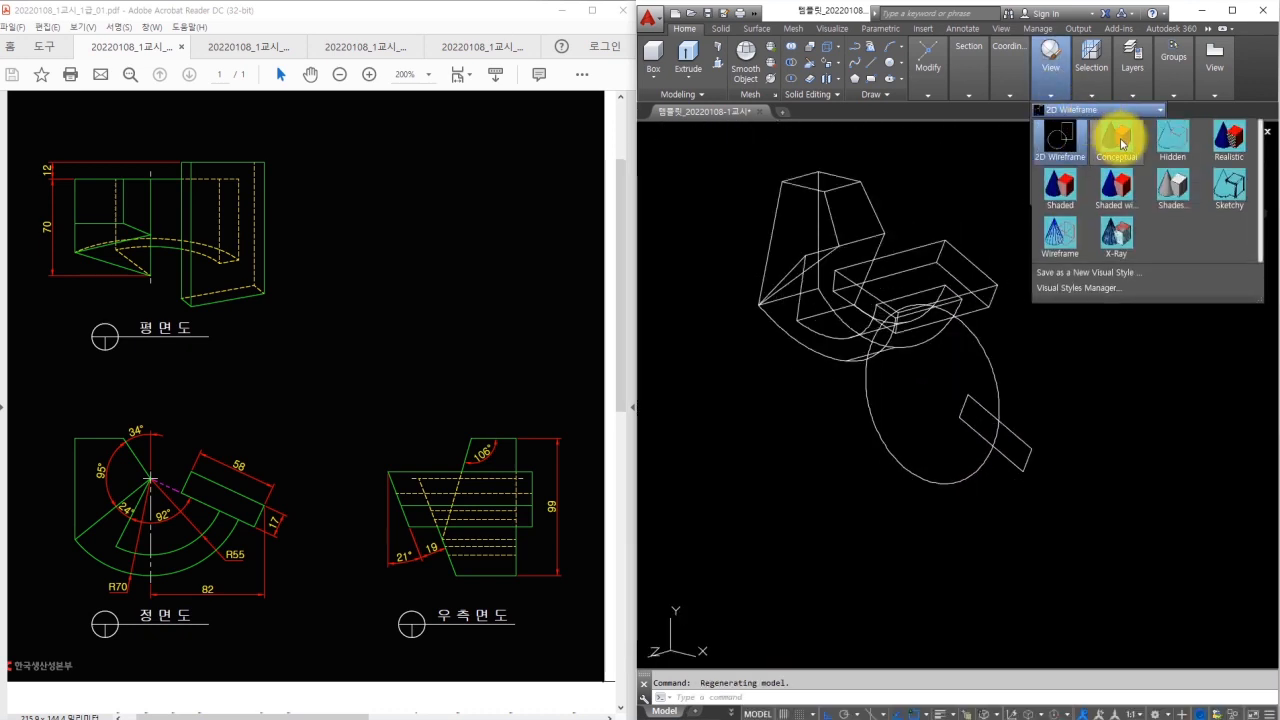
click(1118, 141)
Convert the closed tilted rectangle into a region
text(reg)
key(Return)
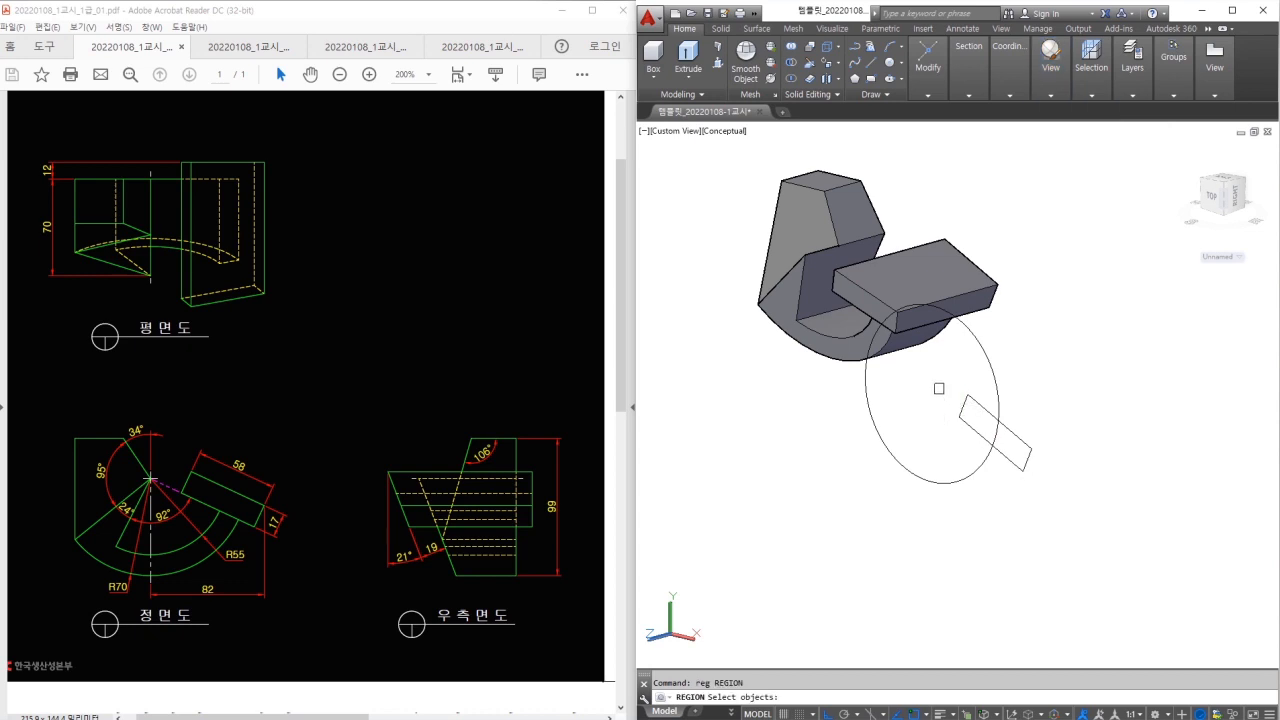
click(938, 388)
click(1037, 486)
key(Return)
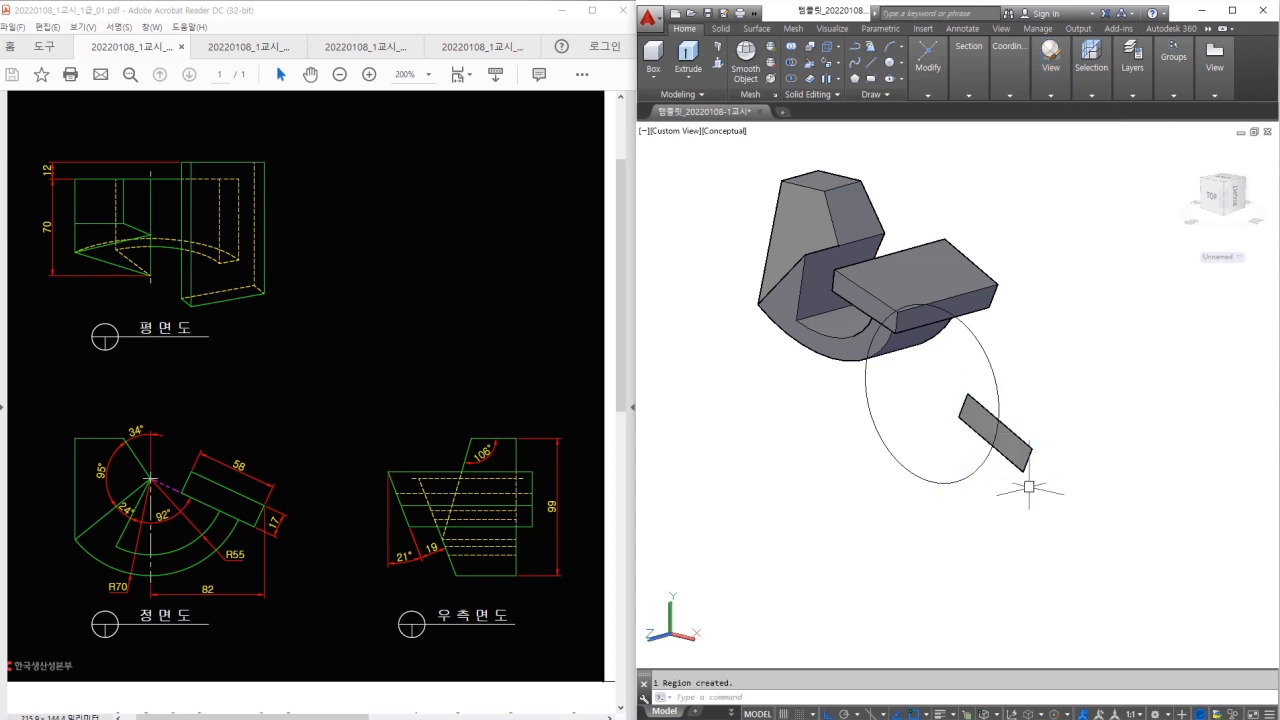
Extrude the tilted rectangle region along its depth into a long block
text(ext)
key(Return)
click(1014, 457)
key(Return)
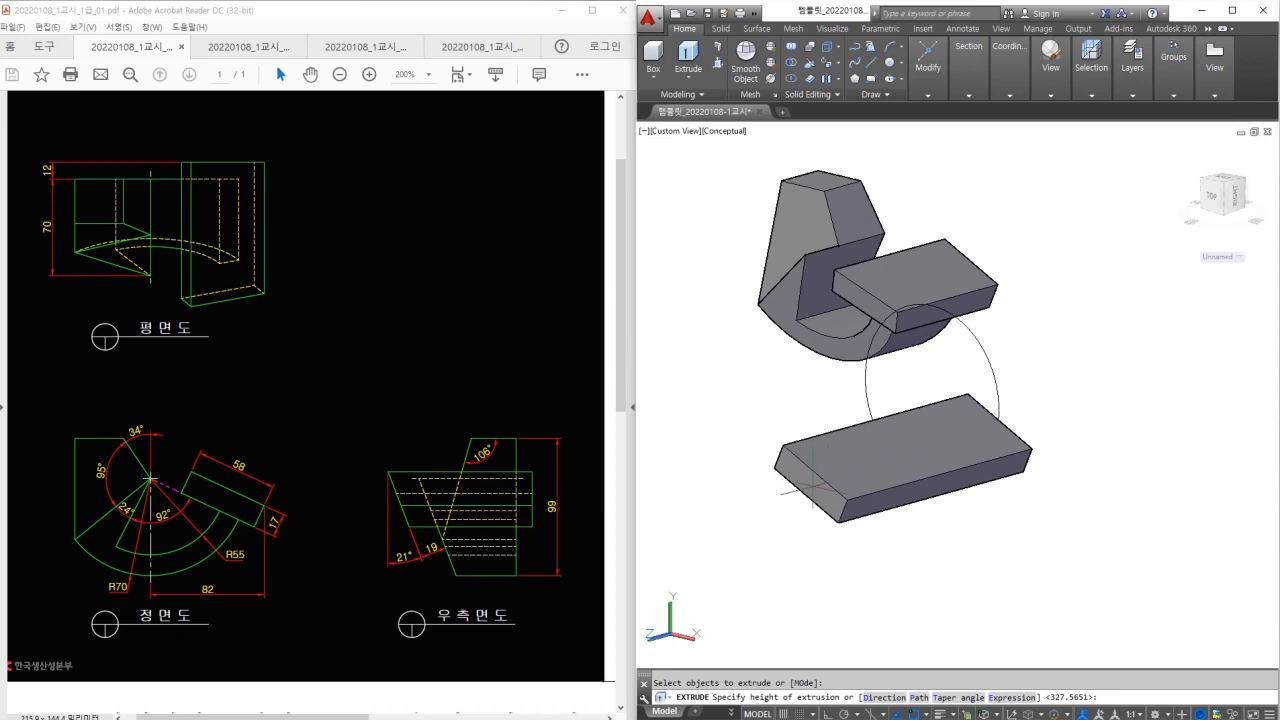
drag(183, 324, 188, 183)
mouse_move(152, 277)
mouse_down()
mouse_move(181, 324)
mouse_move(210, 299)
mouse_up()
mouse_move(190, 164)
mouse_down()
mouse_move(175, 186)
mouse_move(193, 163)
mouse_up()
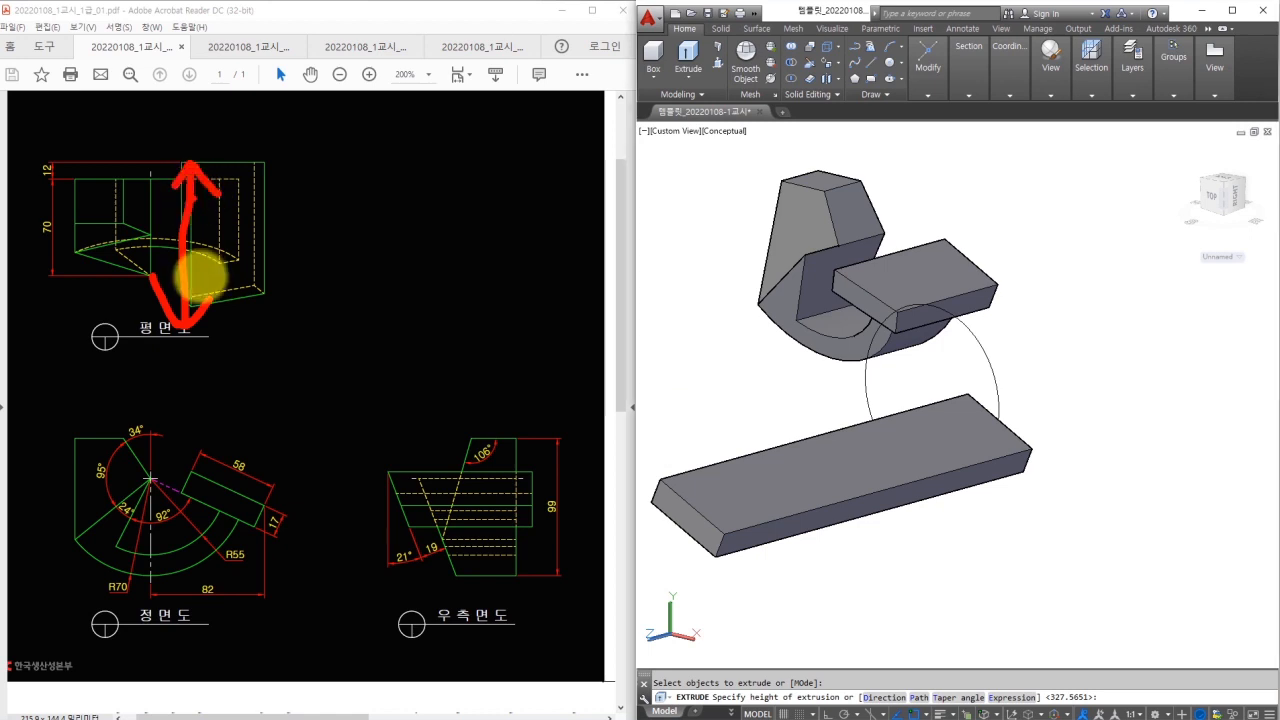
key(Escape)
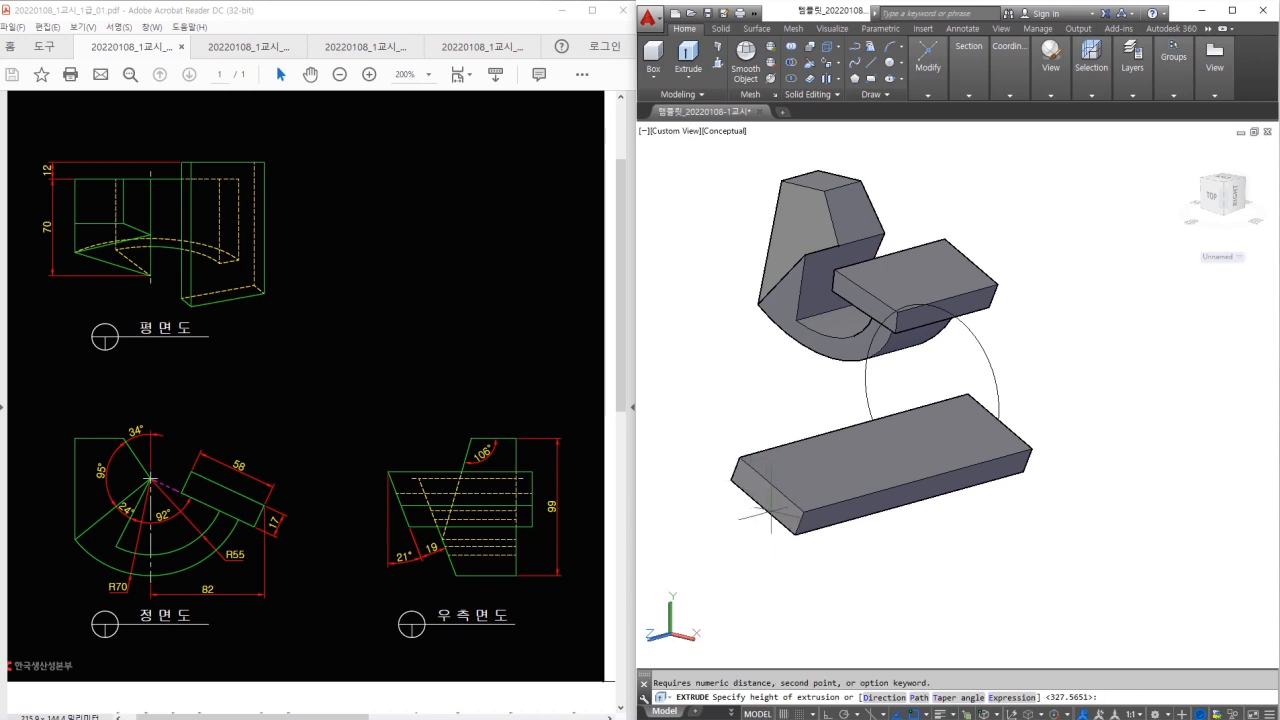
key(Escape)
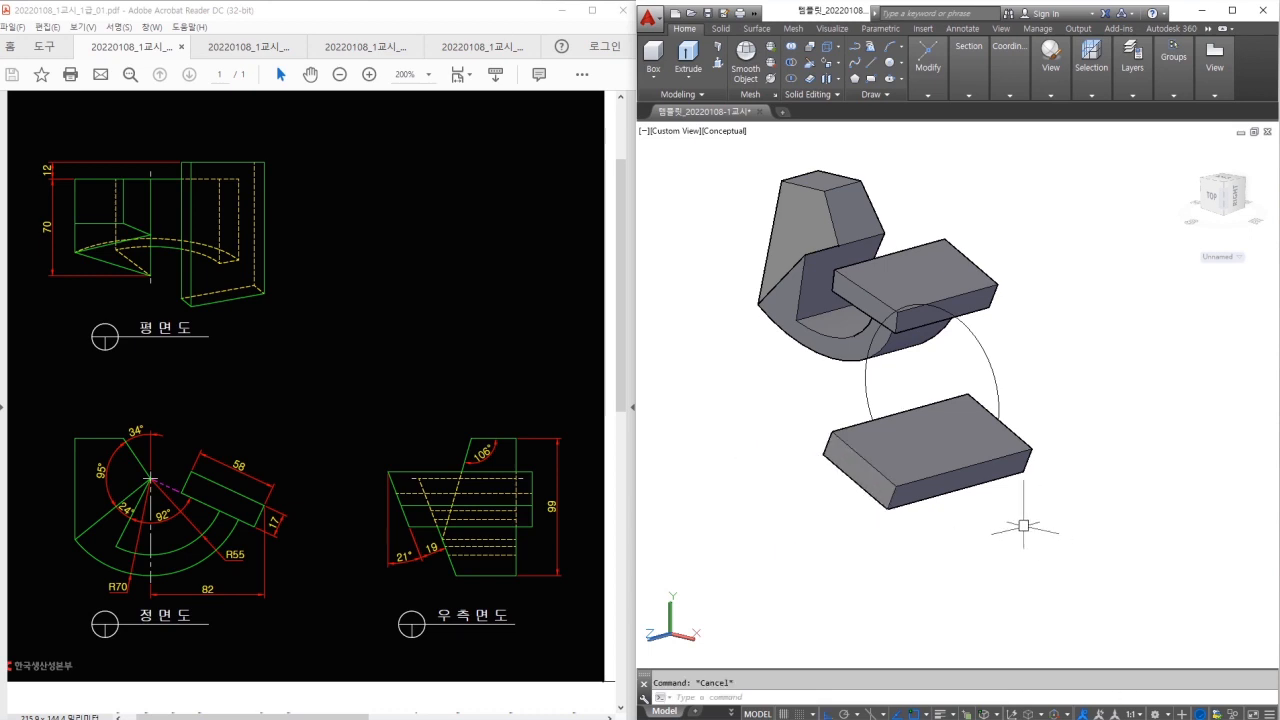
Remove the old tilted block from the solid model by press-pulling its back end face through the block's full length
shift+middle_drag(981, 504, 1035, 370)
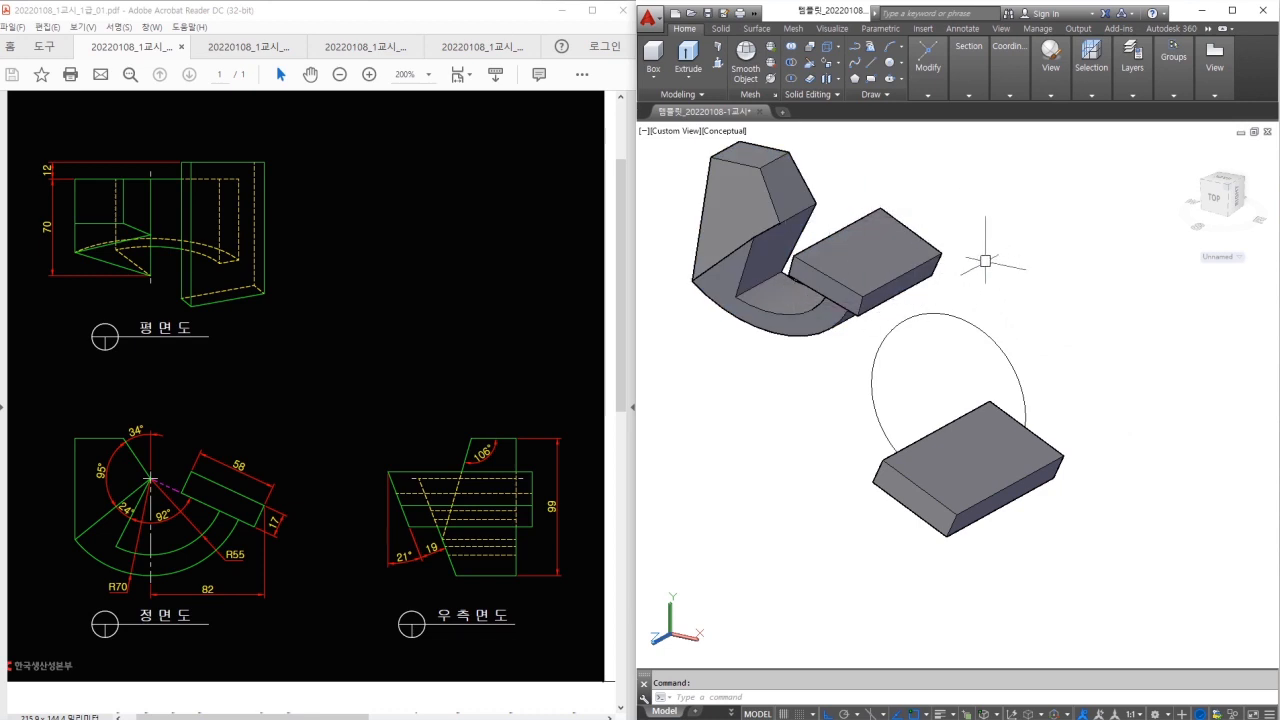
shift+middle_drag(988, 258, 899, 298)
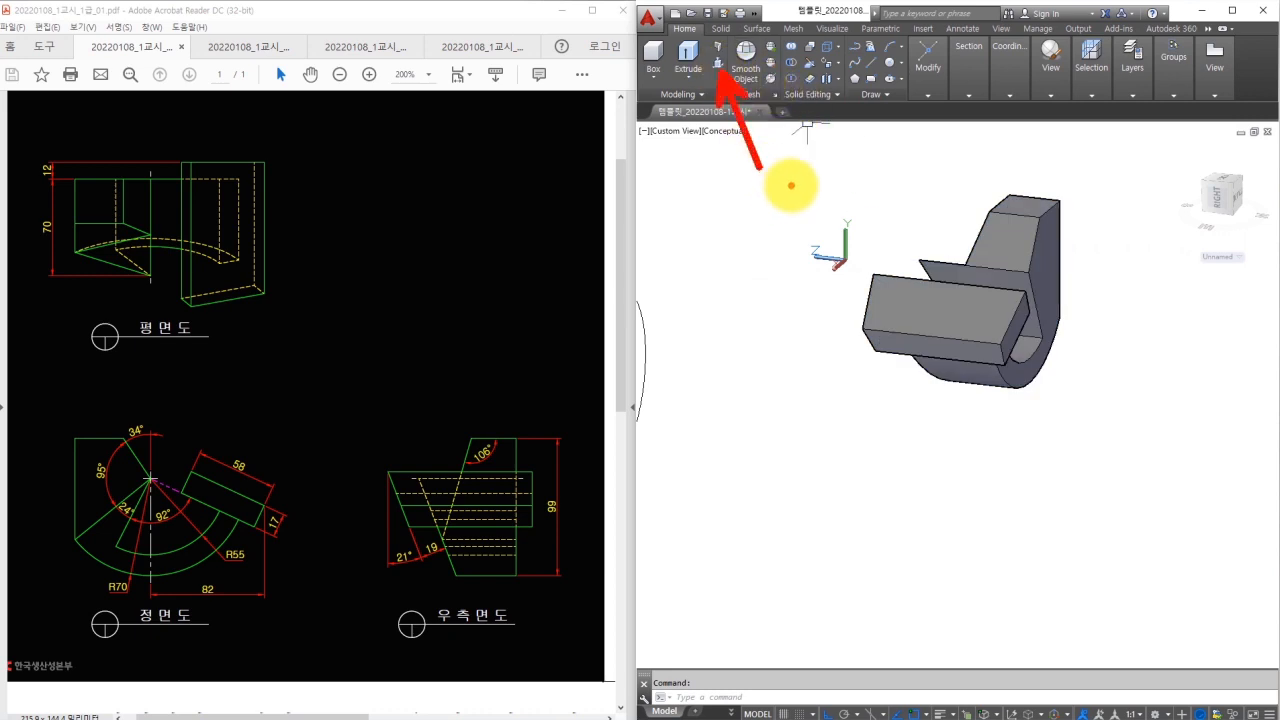
click(718, 62)
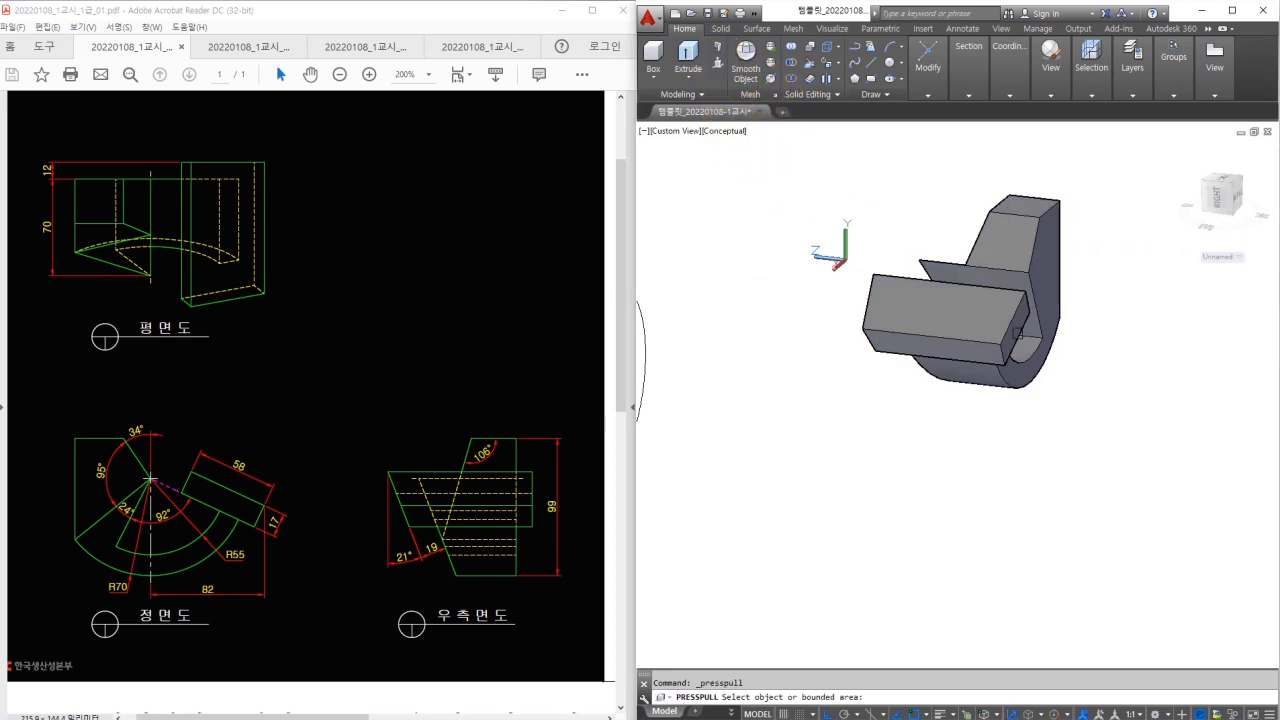
scroll(1019, 330, up, 2)
click(1019, 330)
click(809, 349)
key(Return)
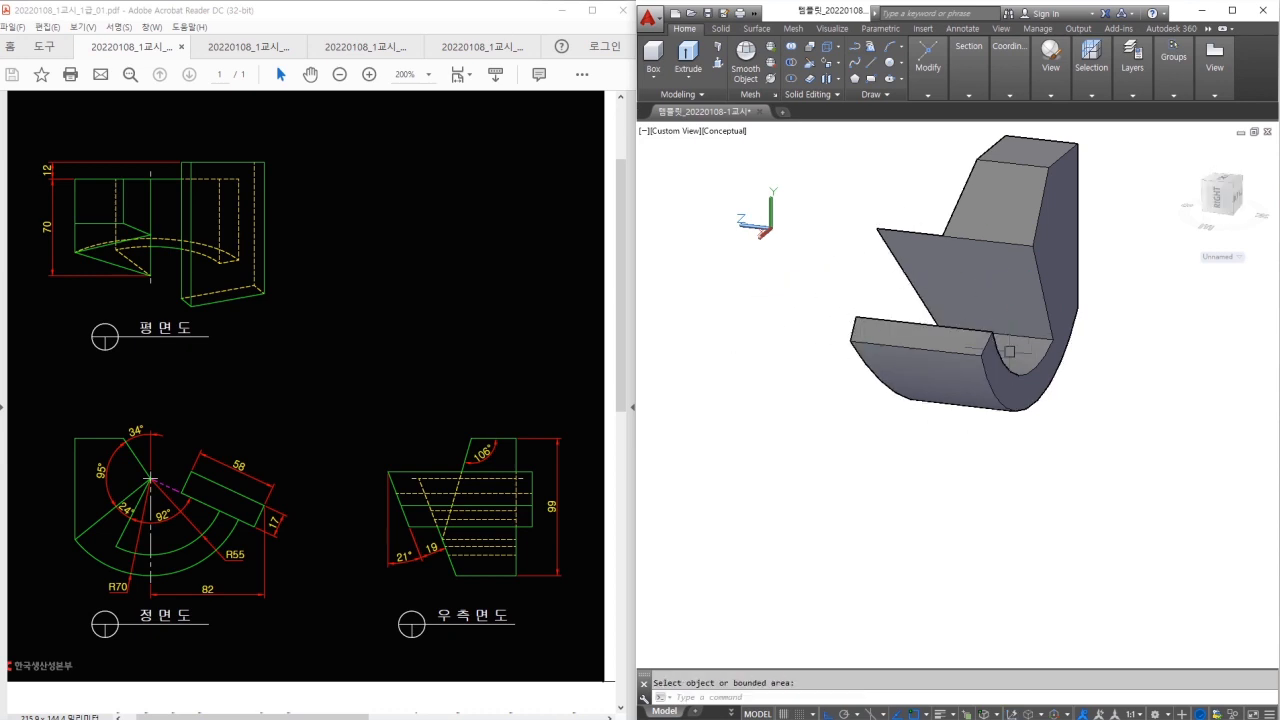
Move the new tilted block from the circle's centre to the matching arc-centre corner on the curved solid
scroll(856, 312, down, 4)
shift+middle_drag(892, 316, 1004, 336)
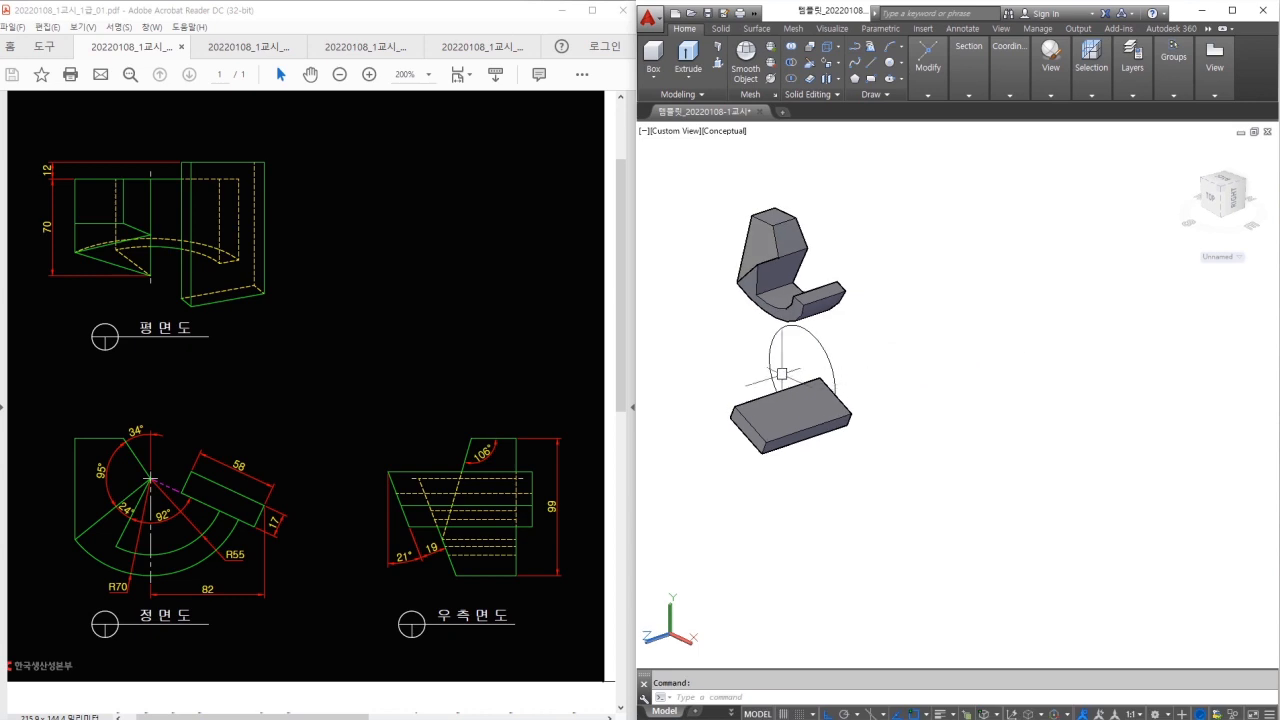
text(m)
key(Return)
scroll(793, 374, up, 2)
click(811, 400)
key(Return)
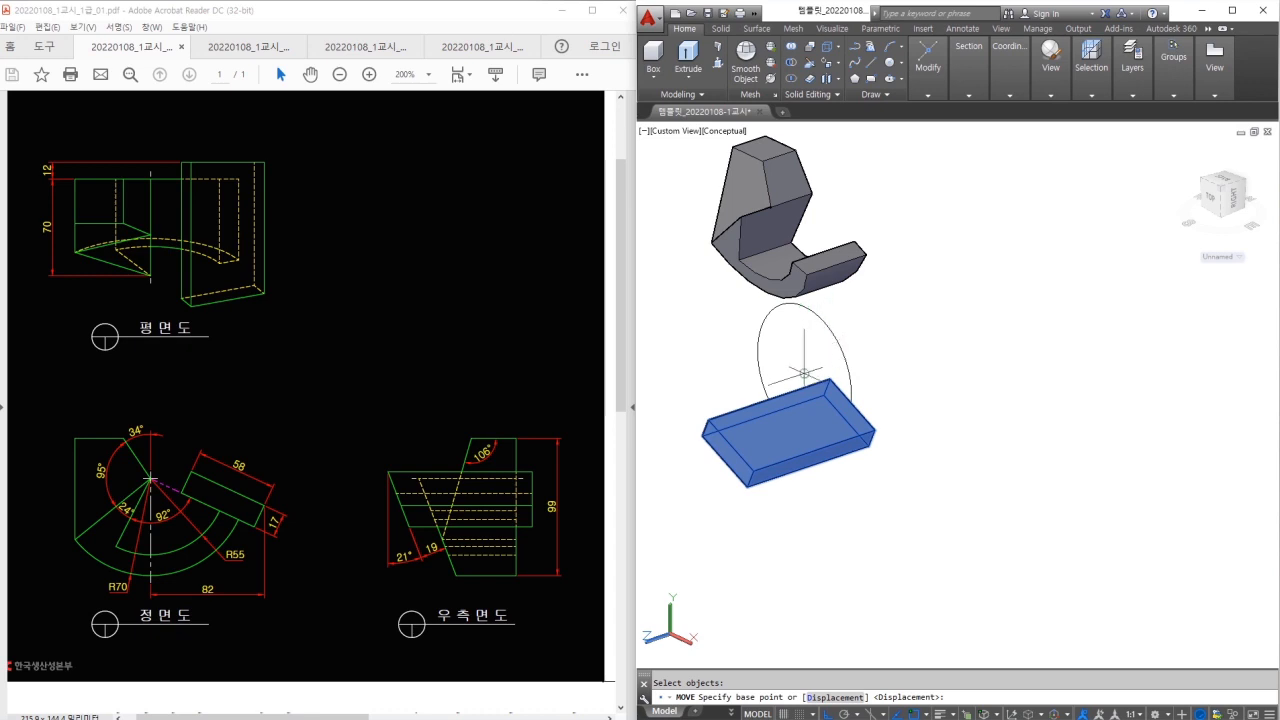
click(805, 374)
scroll(851, 194, up, 5)
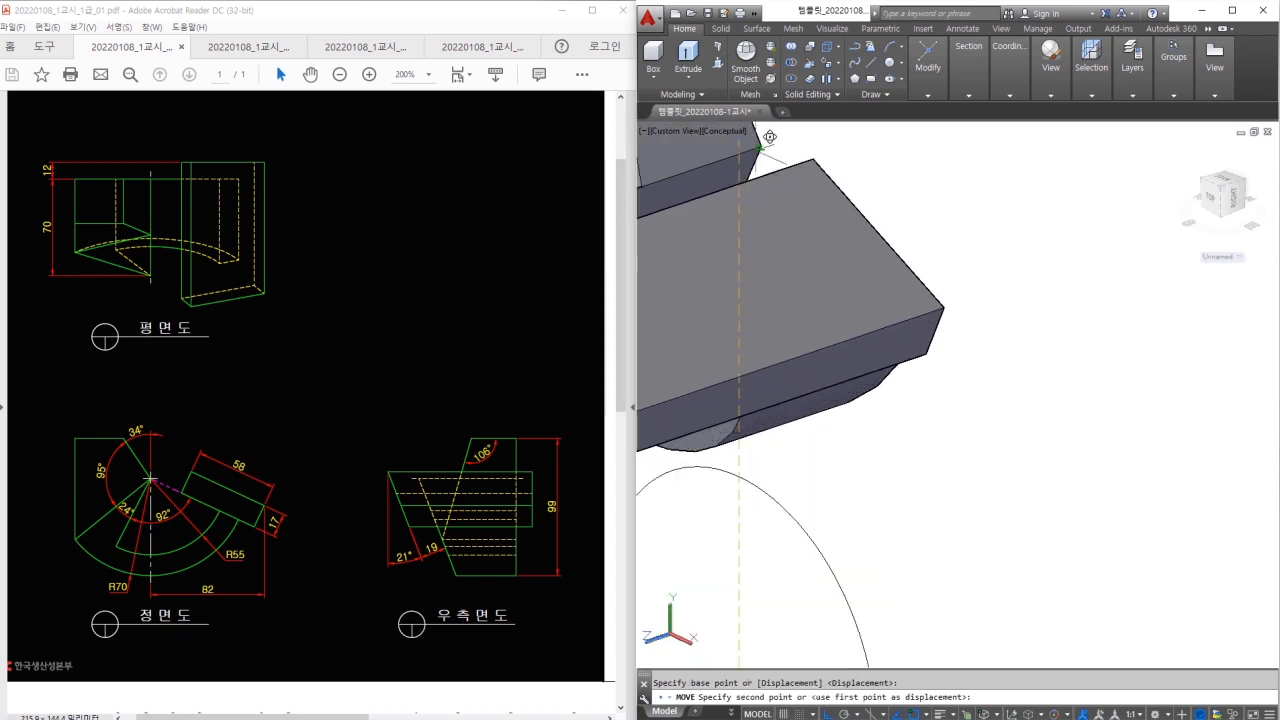
scroll(763, 133, down, 4)
Move the tilted block 12 along negative Z so it extends past the curved solid's back face
mouse_move(860, 300)
shift+middle_down()
mouse_move(877, 280)
mouse_move(820, 258)
mouse_move(823, 246)
shift+middle_up()
drag(934, 204, 920, 398)
mouse_move(245, 308)
mouse_down()
mouse_move(206, 297)
mouse_move(277, 269)
mouse_move(212, 294)
mouse_up()
mouse_move(171, 186)
mouse_down()
mouse_move(157, 137)
mouse_move(189, 157)
mouse_up()
click(868, 304)
key(Return)
click(864, 437)
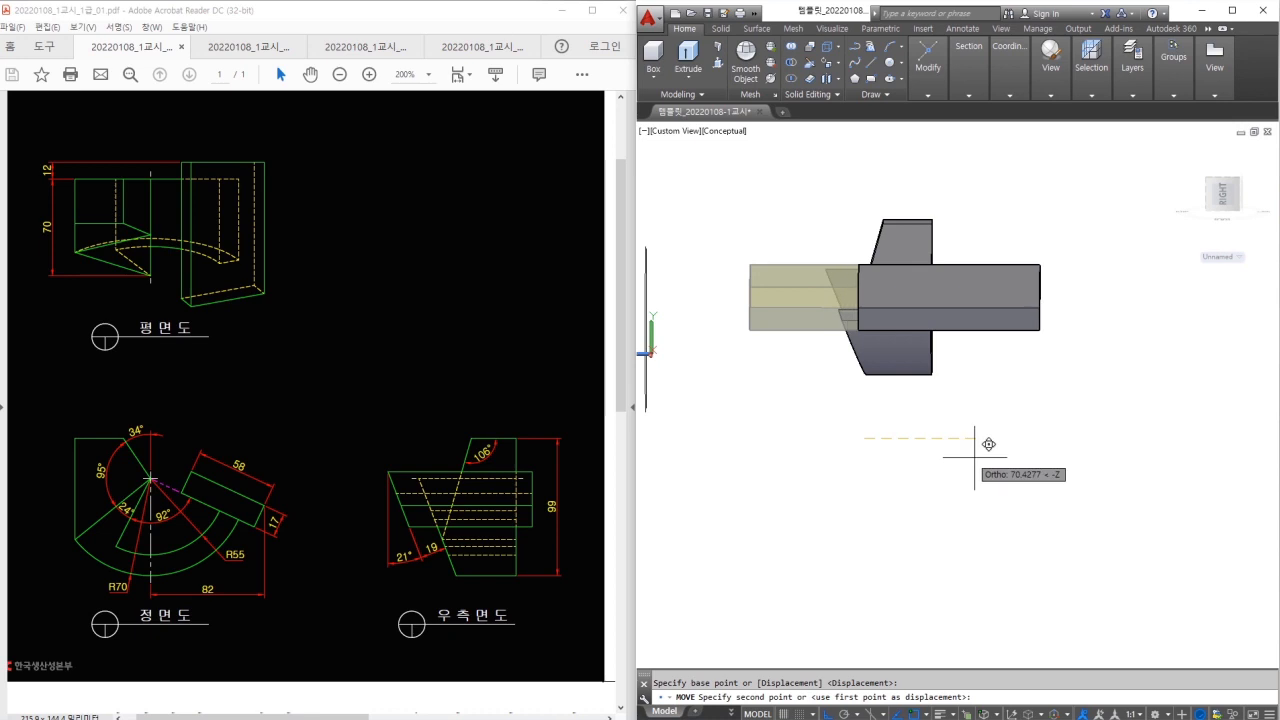
text(12)
key(Return)
key(Escape)
Erase the leftover construction circle
shift+middle_drag(966, 398, 1080, 447)
drag(1048, 443, 860, 404)
text(e)
key(Return)
Union the tilted block with the curved solid
middle_drag(866, 406, 977, 477)
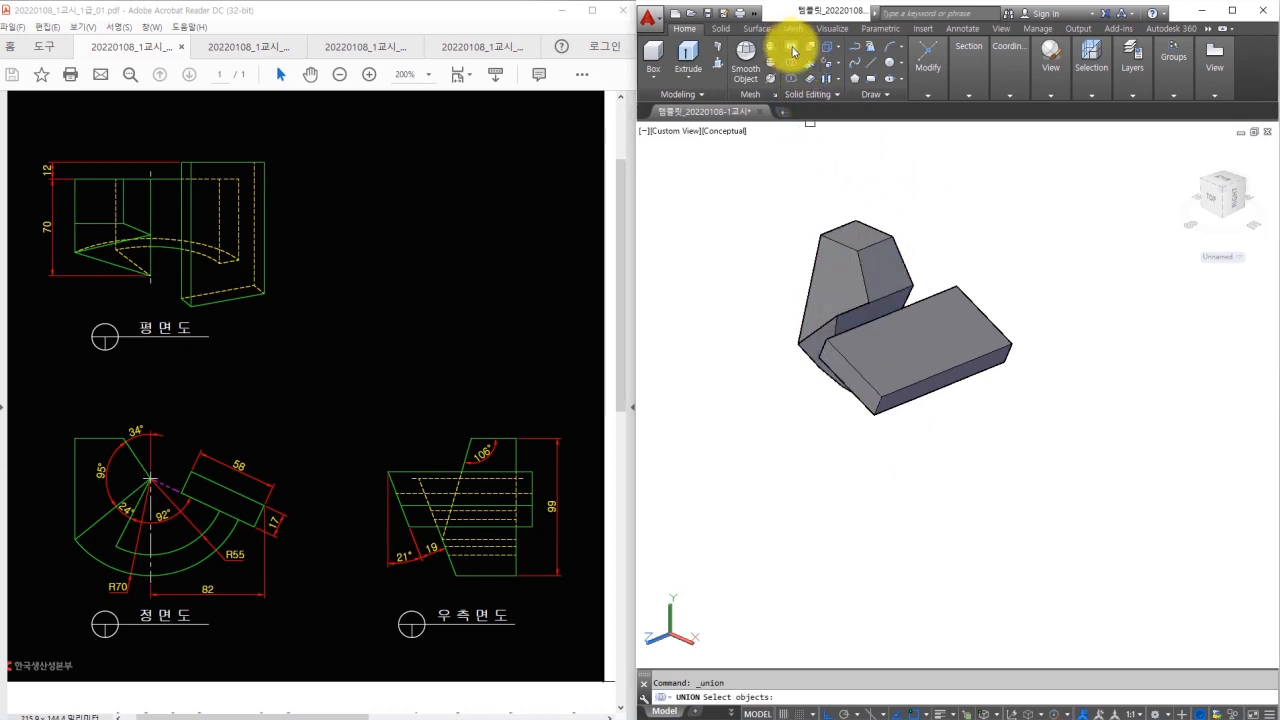
click(971, 220)
click(870, 333)
key(Return)
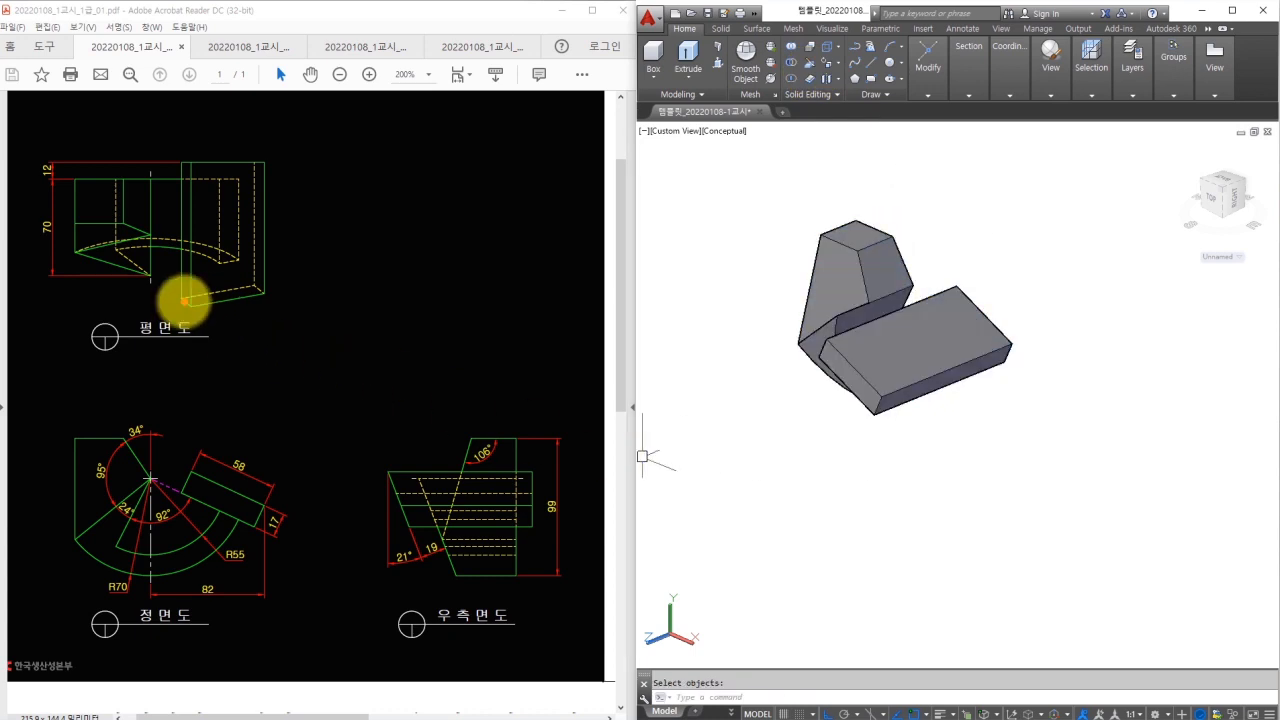
Switch to the Right view with the 2D Wireframe visual style
drag(183, 300, 268, 293)
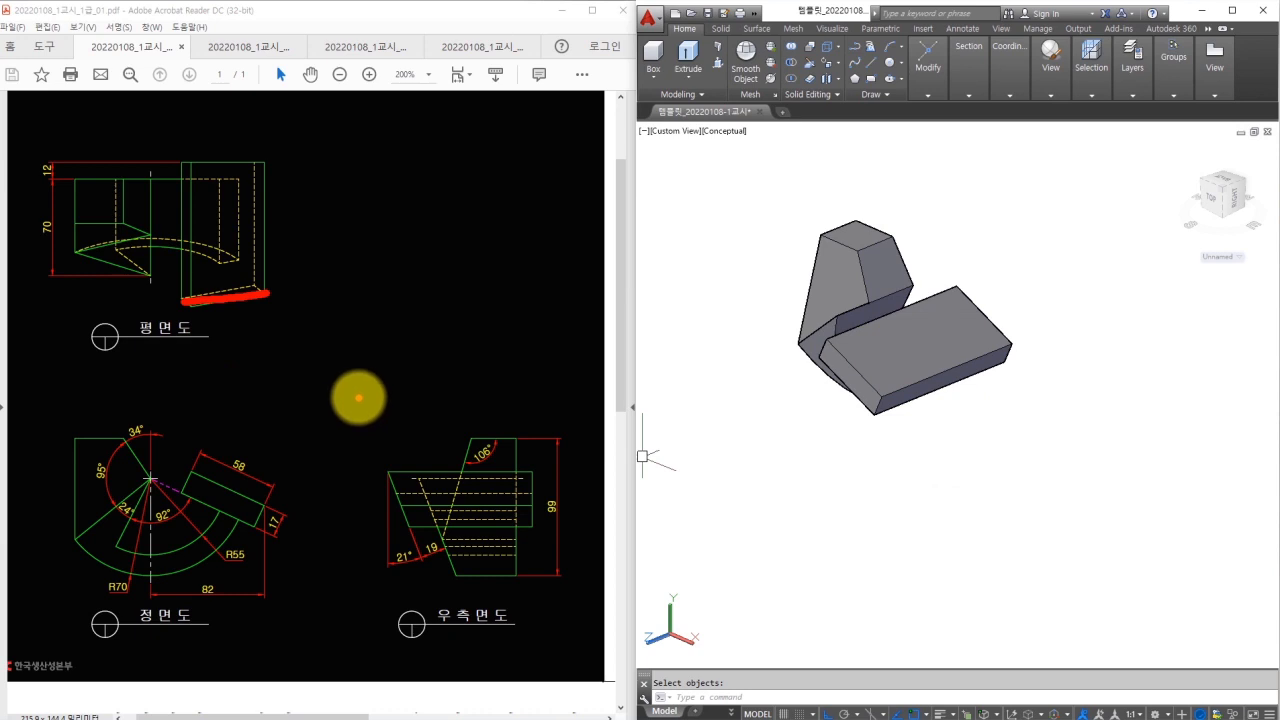
click(937, 490)
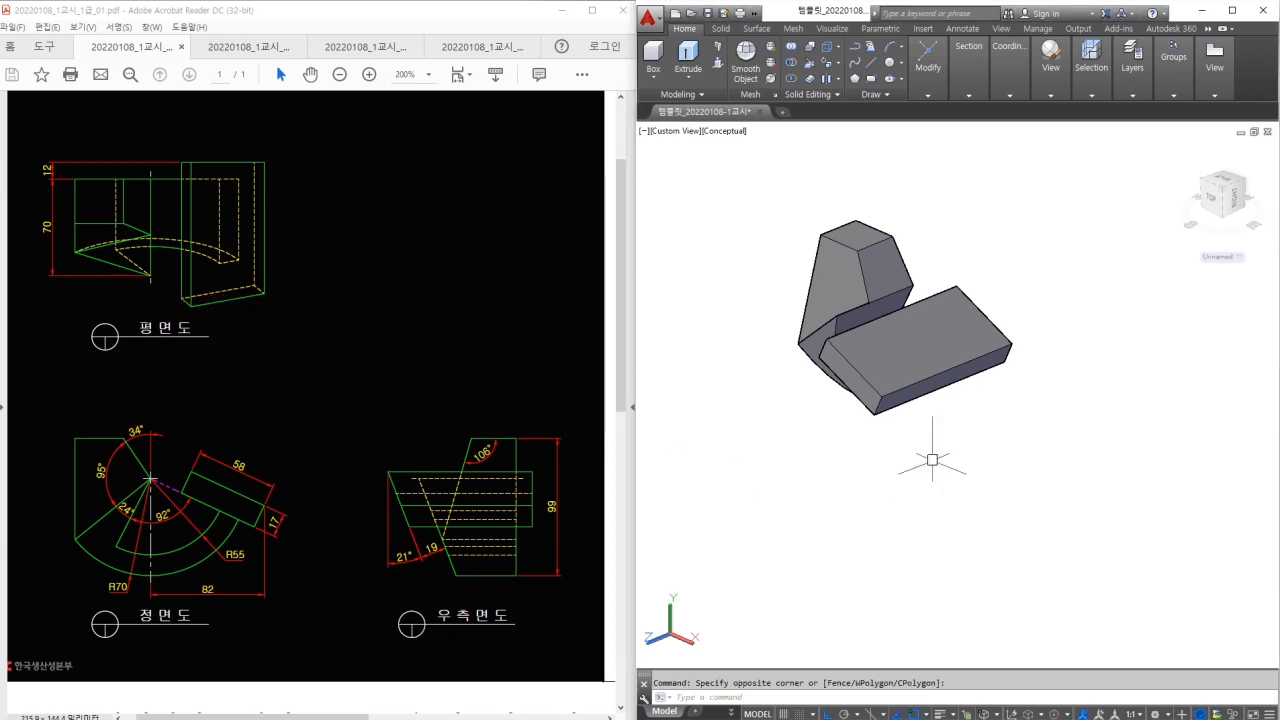
click(1060, 96)
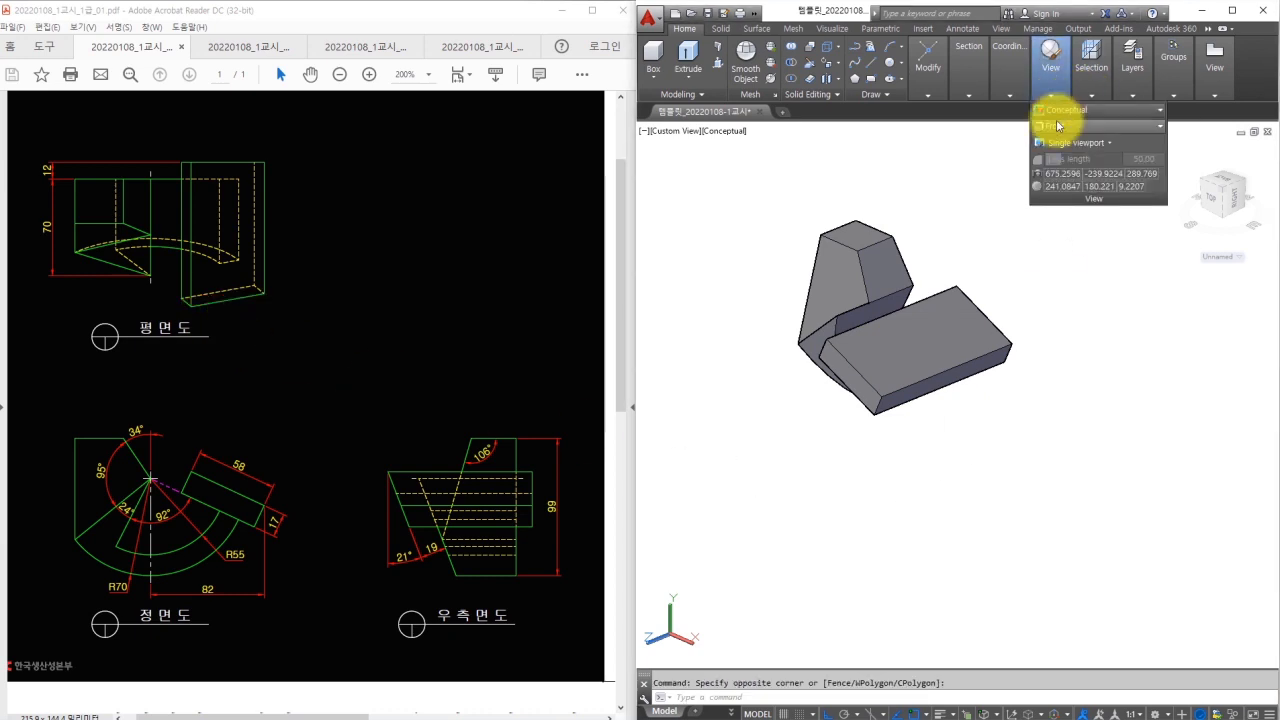
click(1057, 127)
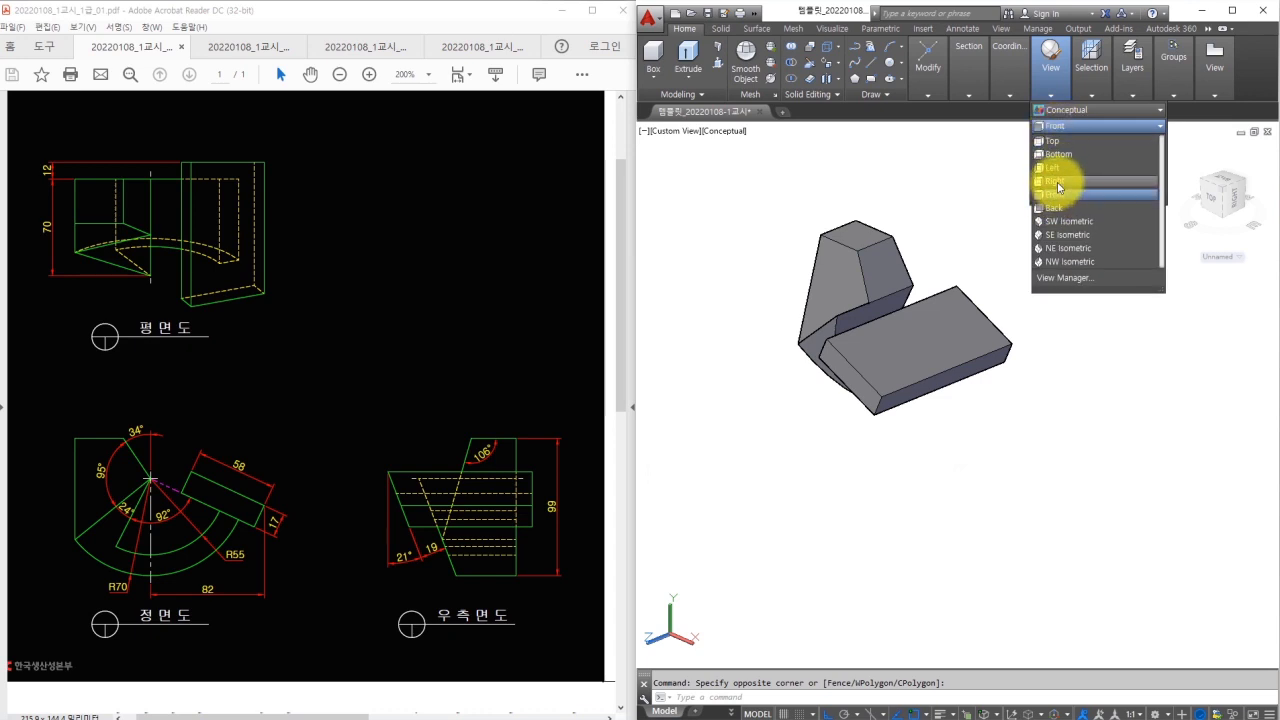
click(1056, 181)
click(1057, 126)
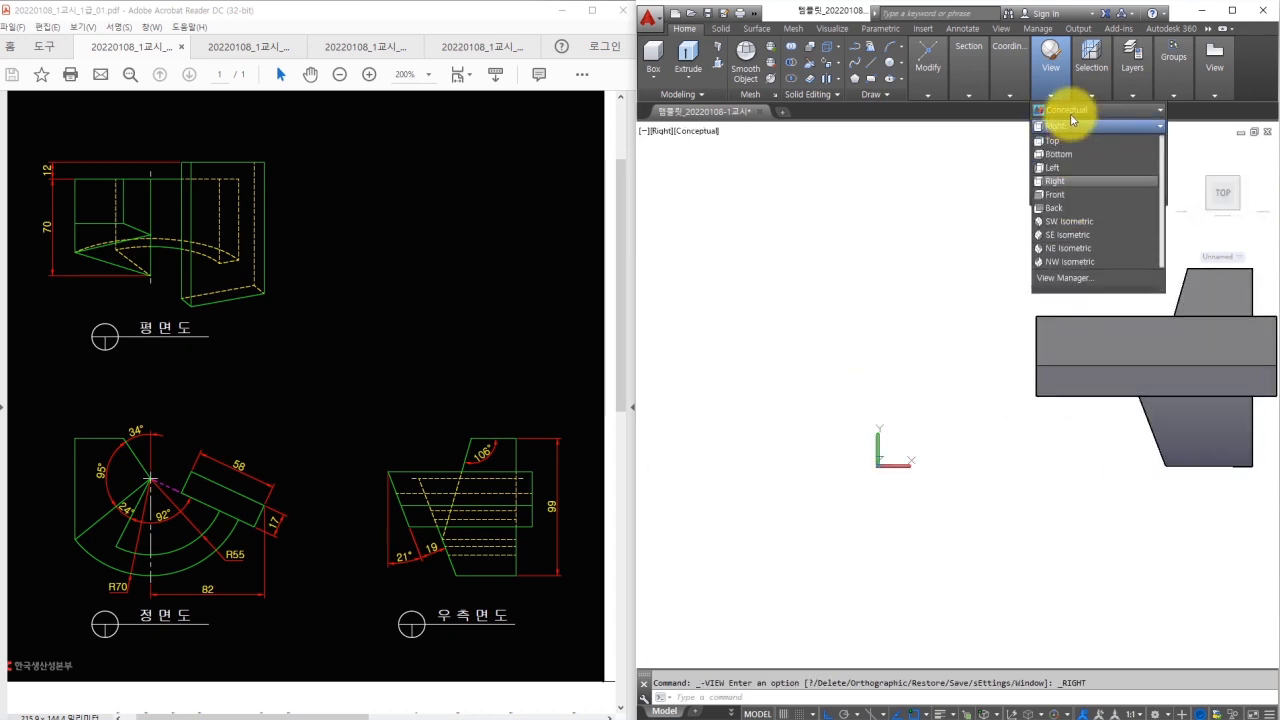
click(1070, 112)
click(1058, 135)
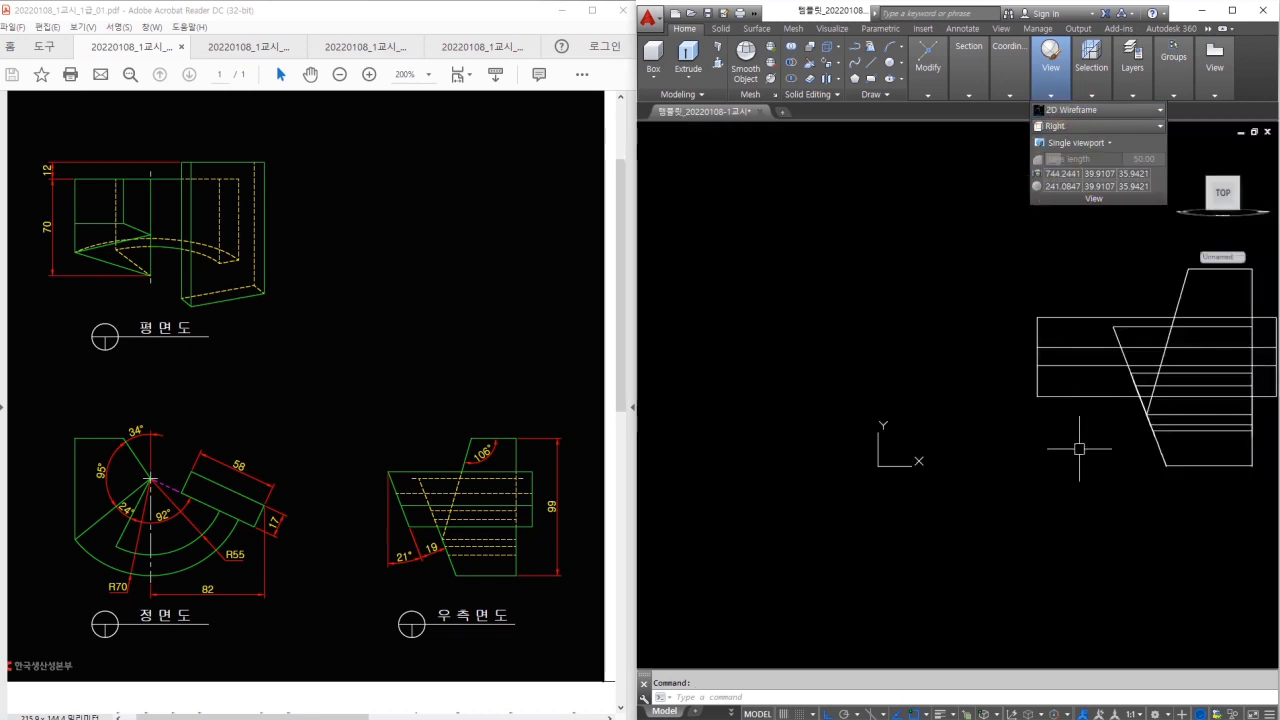
middle_drag(918, 427, 893, 447)
Draw a line along the curved solid's sloped front edge, from its upper corner to its lower corner
drag(937, 273, 1017, 491)
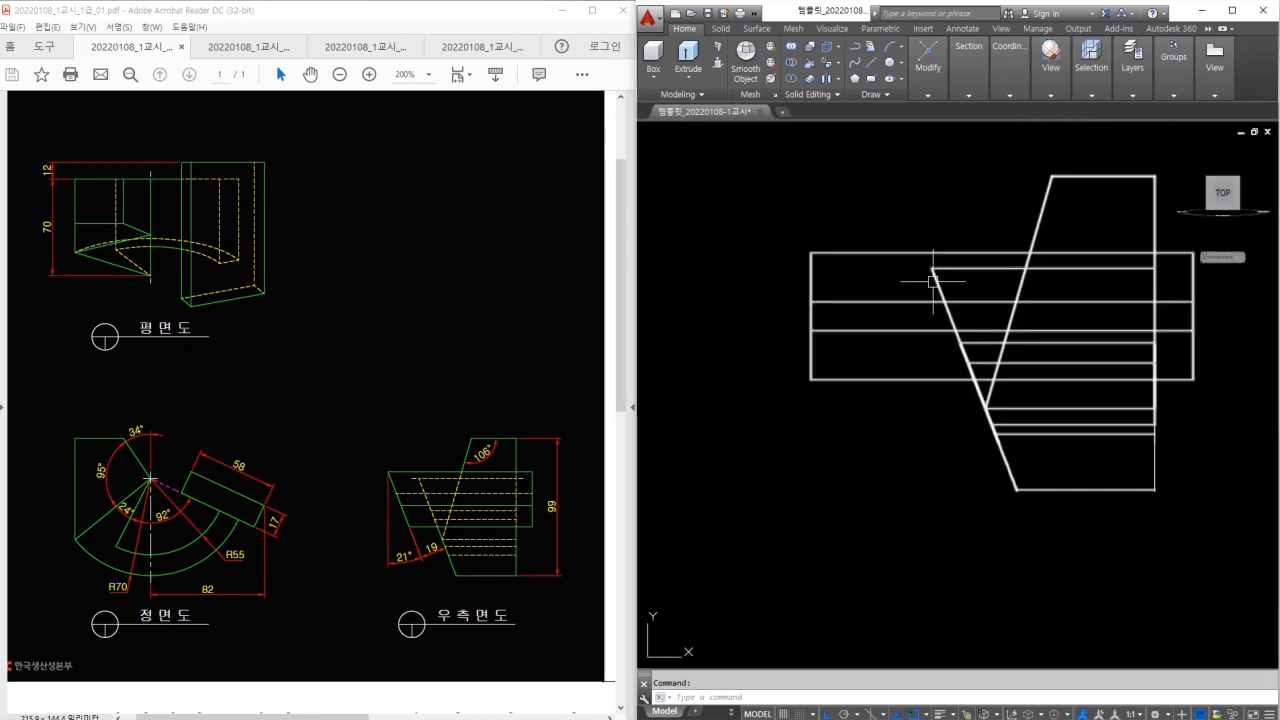
key(l)
key(Return)
click(931, 268)
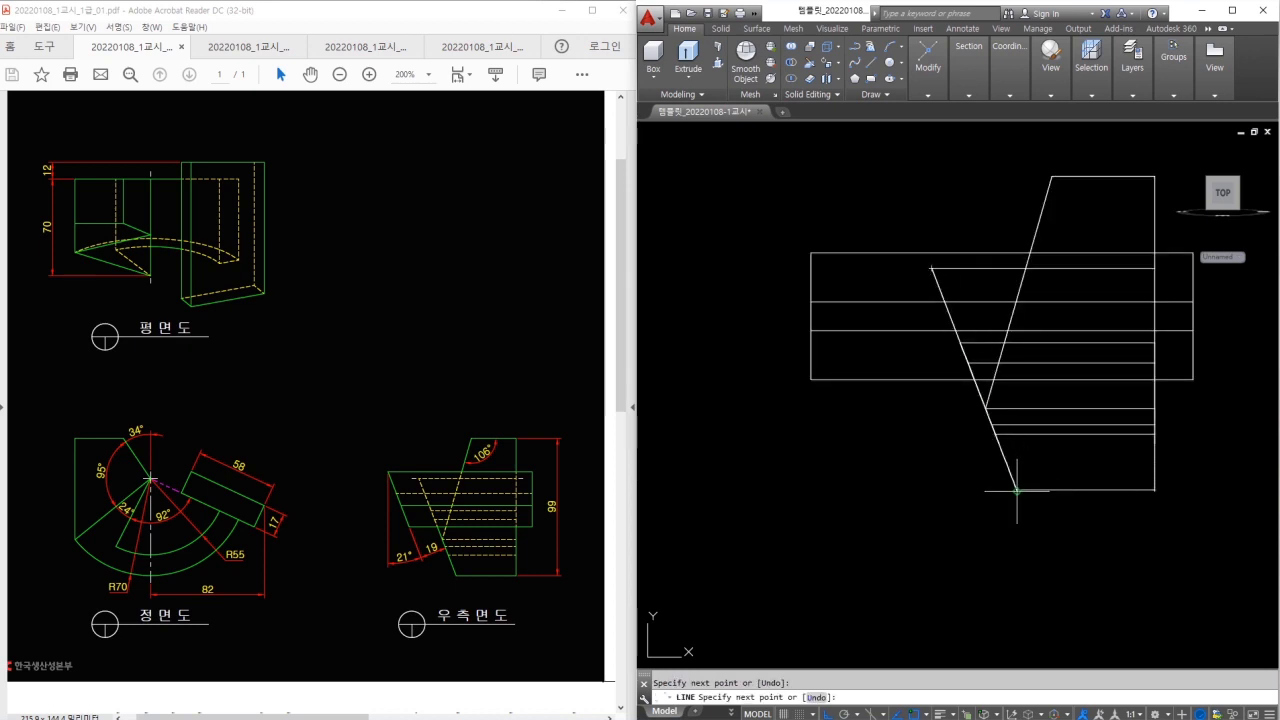
key(Return)
click(1007, 466)
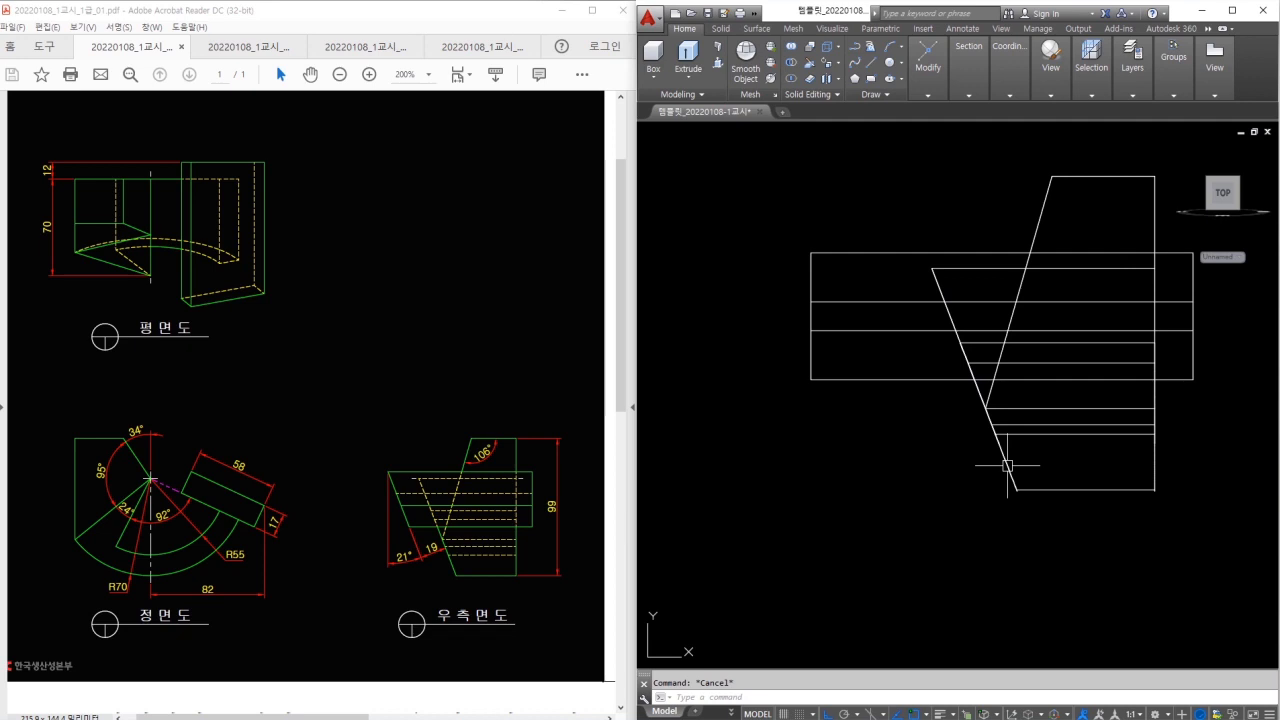
Offset the sloped line 19 outward, toward the front end of the tilted block
key(o)
key(Return)
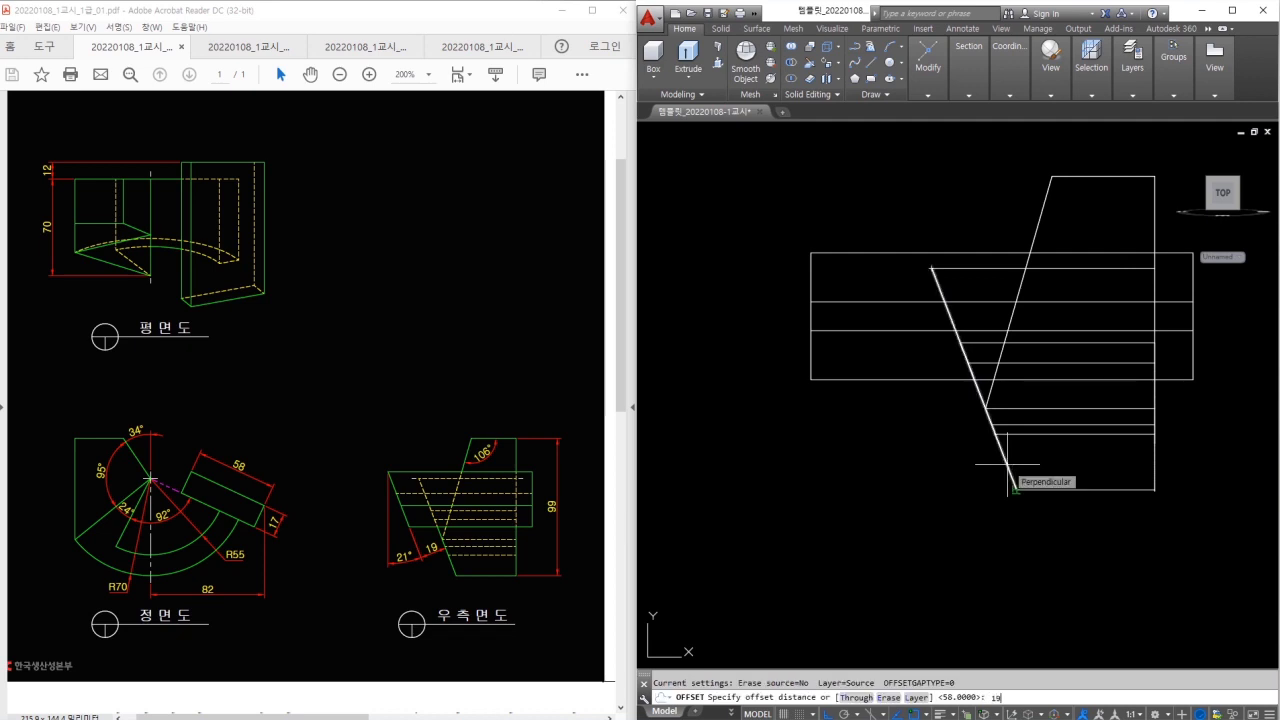
key(Return)
click(1006, 462)
click(892, 467)
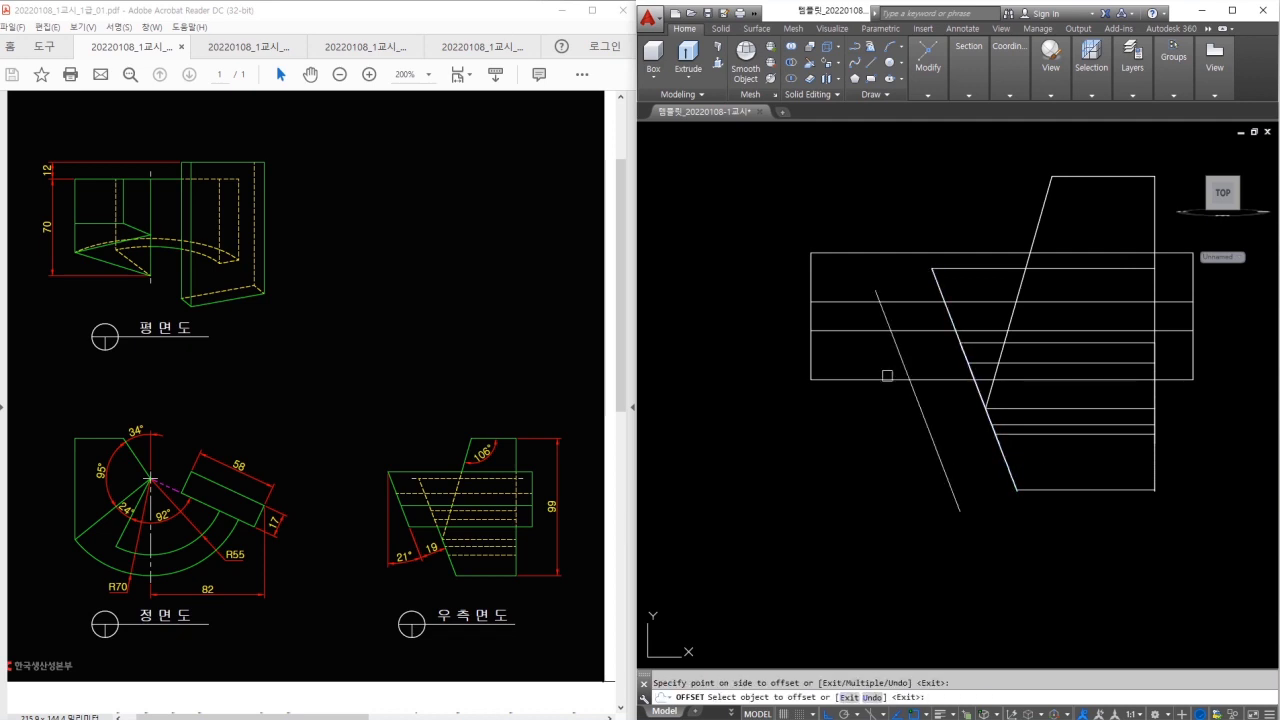
key(Escape)
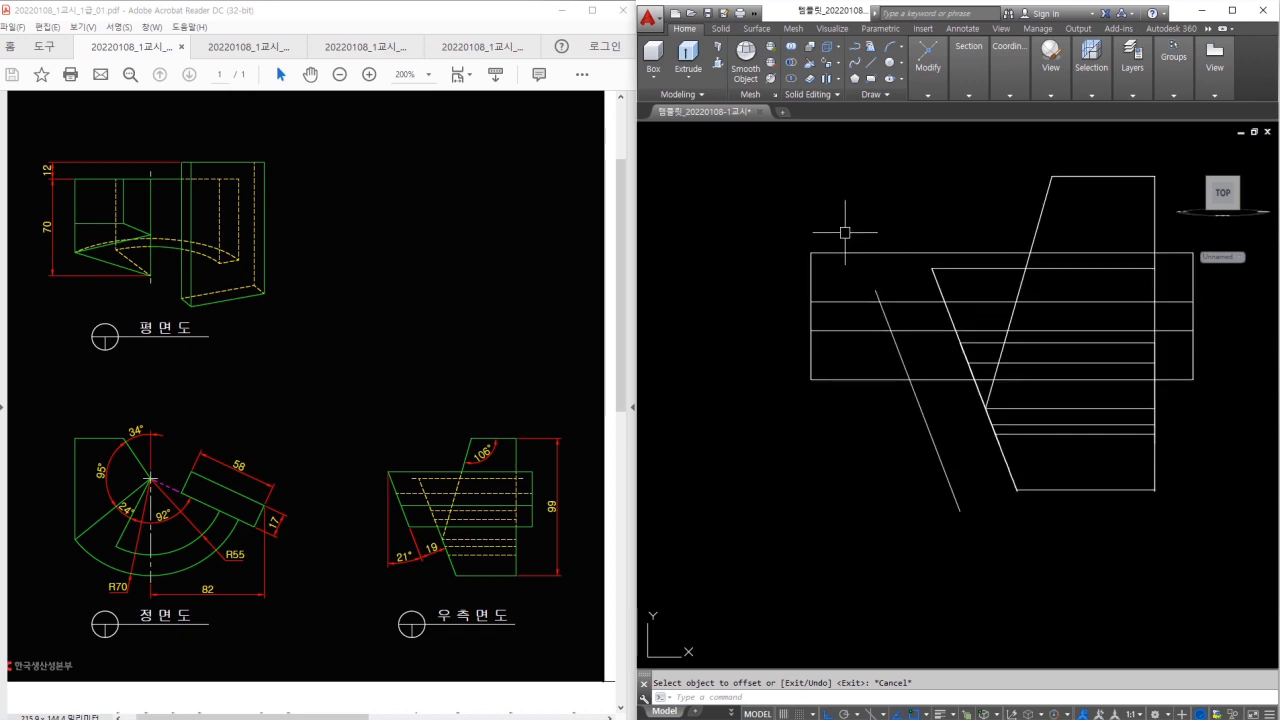
Lengthen the upper end of the offset sloped line past the tilted block with the Delta option
text(len)
key(Return)
text(de)
key(Return)
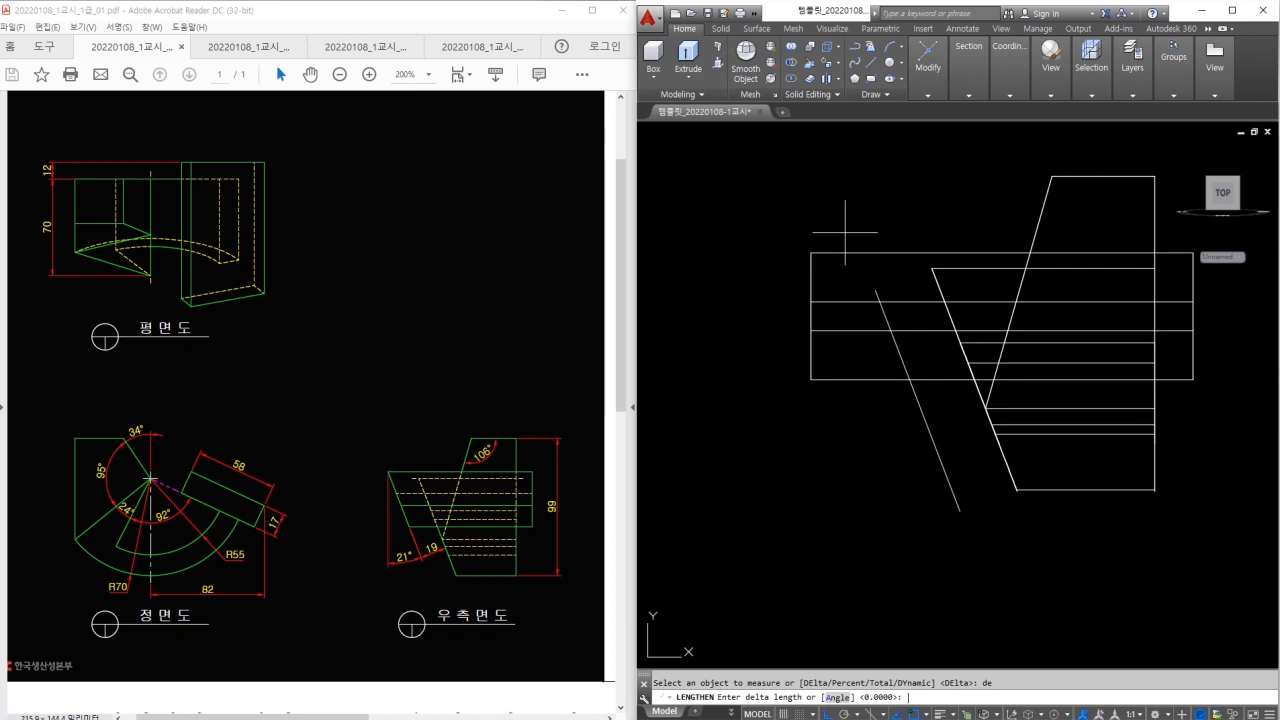
key(Return)
click(876, 292)
key(Escape)
scroll(880, 290, down, 2)
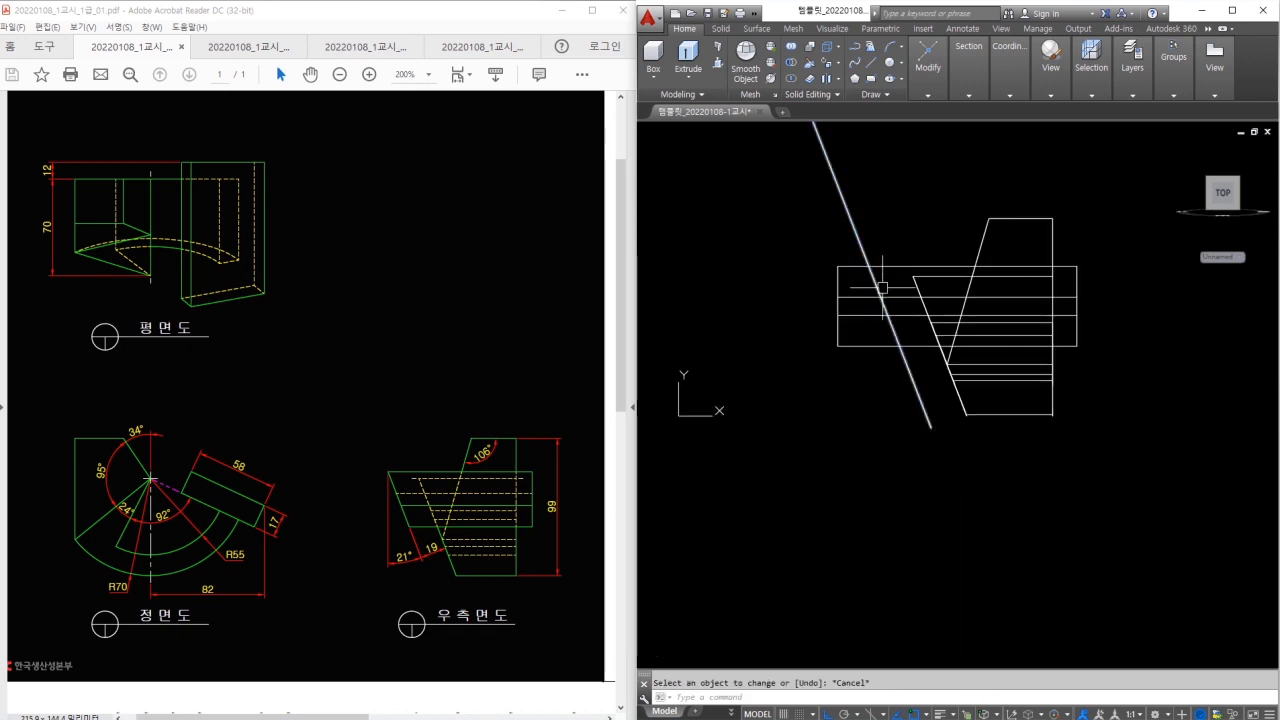
Orbit to a 3D view of the solid and sloped line and restore the Conceptual visual style
scroll(922, 375, down, 2)
shift+middle_drag(909, 338, 1040, 420)
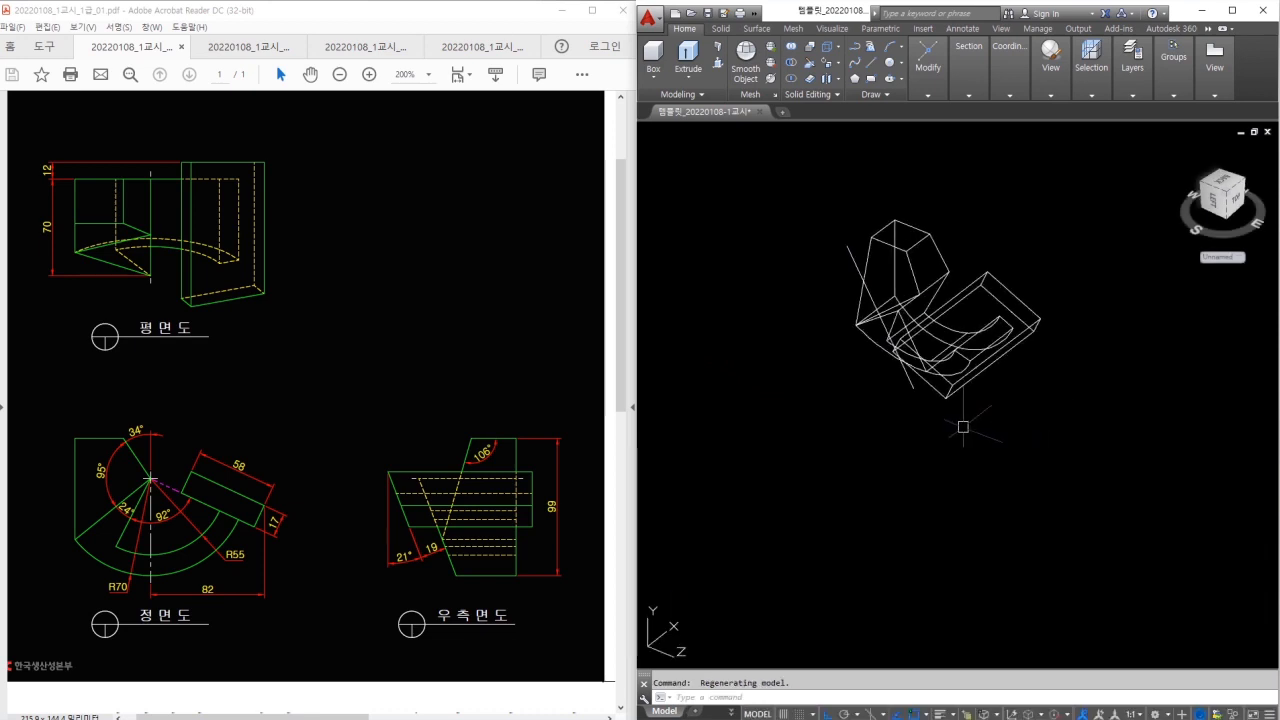
click(1055, 78)
click(1063, 108)
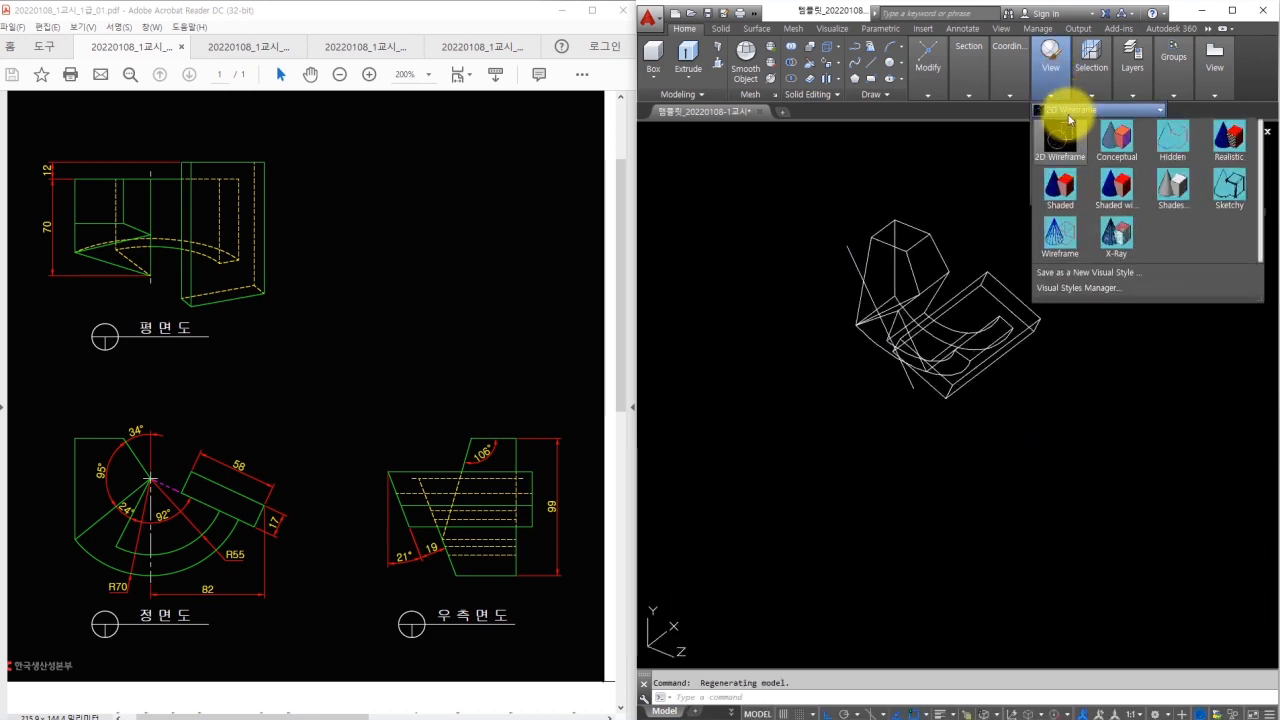
click(1110, 140)
Extrude the sloped line about 234 into a flat surface that passes across the tilted block
click(860, 280)
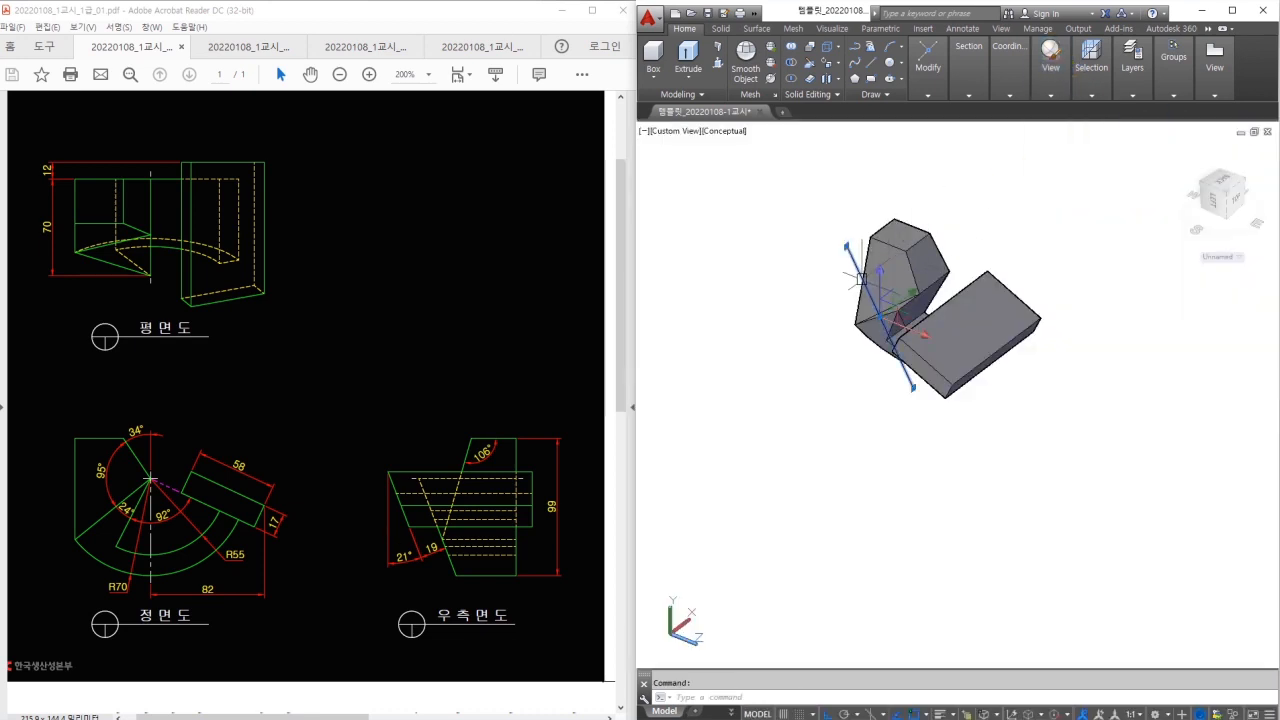
text(ext)
key(Return)
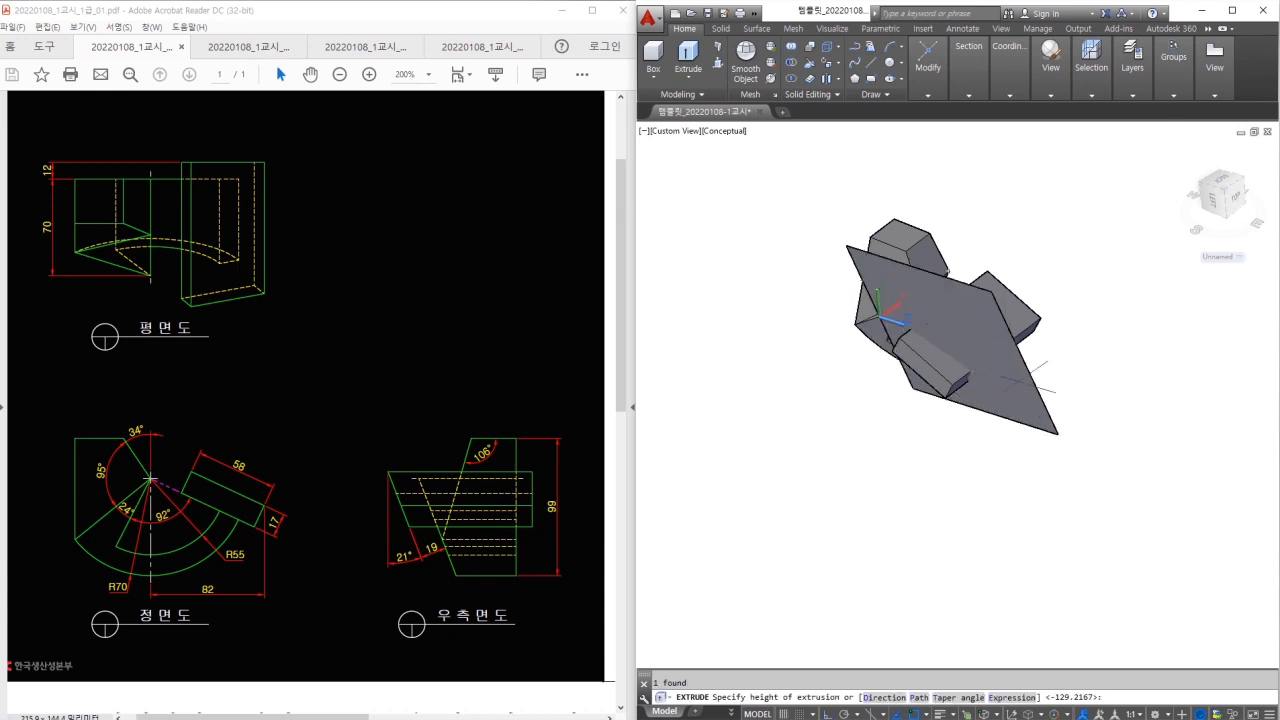
click(1100, 428)
Extrude the sloped surface outward into a large solid that covers the front end of the tilted block
key(space)
click(1026, 405)
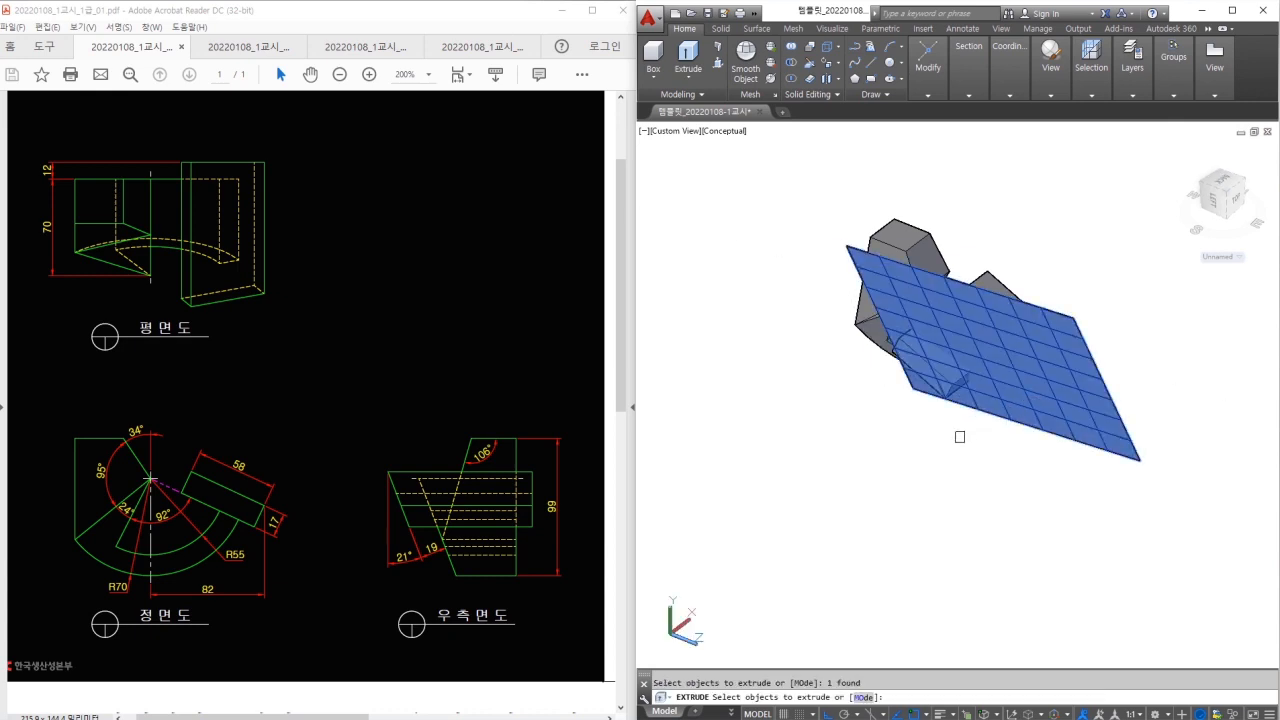
key(space)
shift+middle_drag(1160, 490, 1110, 466)
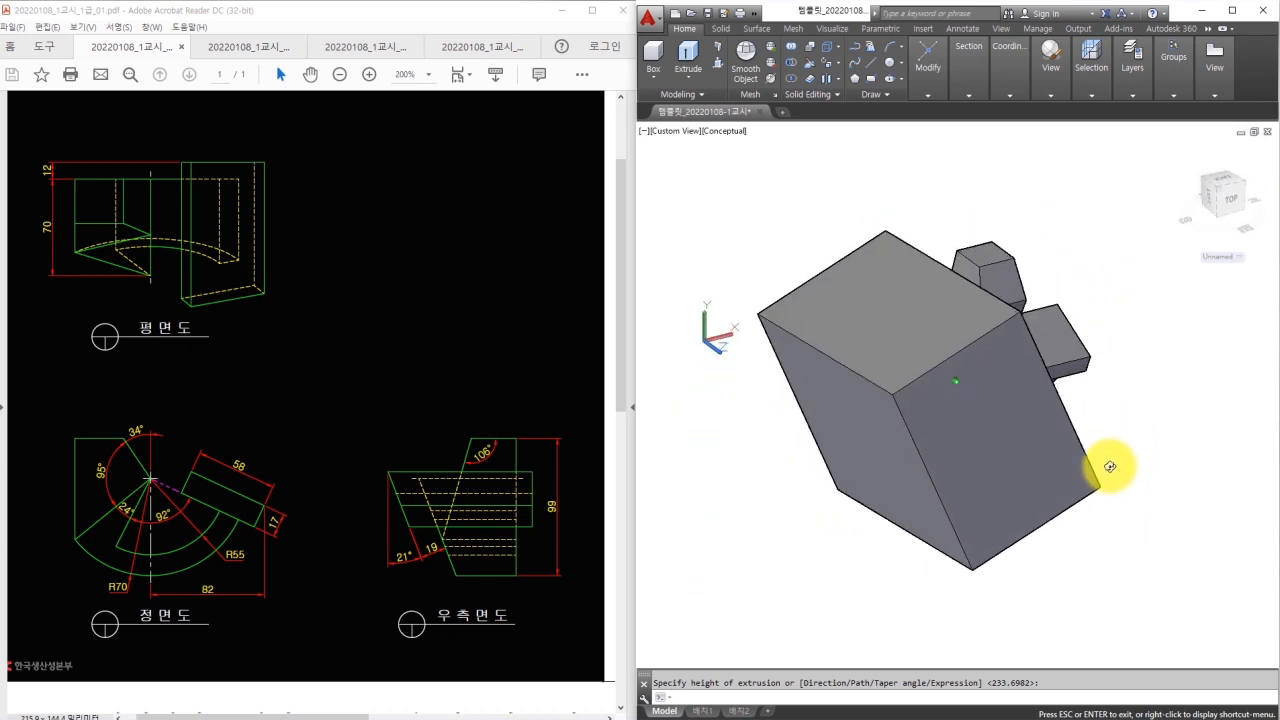
Subtract the large extruded solid from the model to cut the tilted block's front end, and erase the leftover cutting geometry
click(797, 68)
click(977, 251)
key(Return)
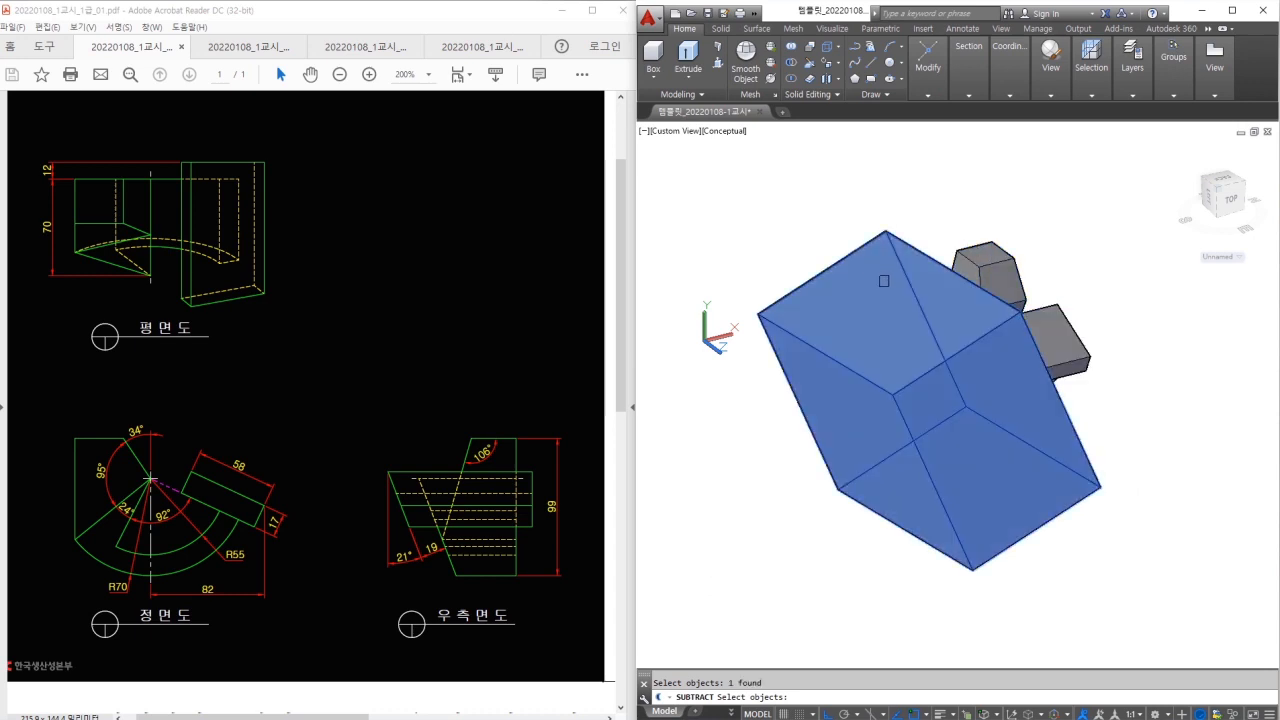
key(Return)
shift+middle_drag(980, 500, 889, 362)
scroll(890, 320, up, 3)
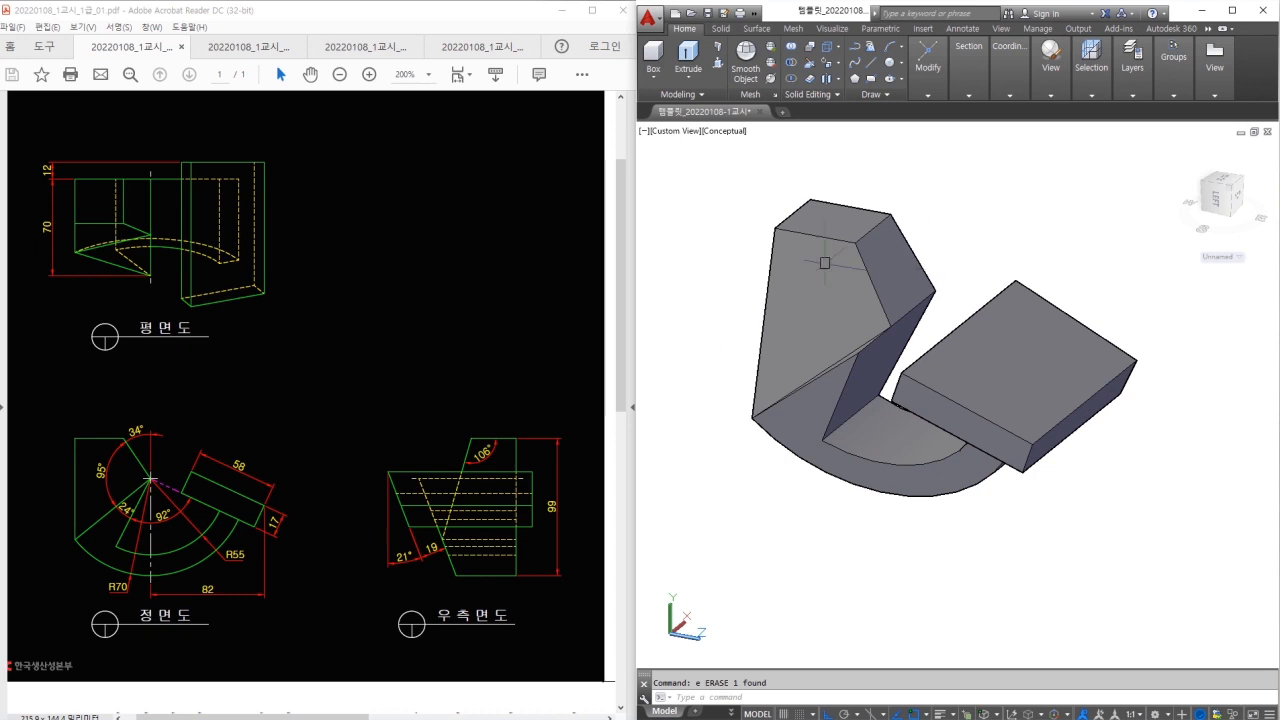
Check the mass properties of the finished solid with MASSPROP
click(829, 216)
key(Escape)
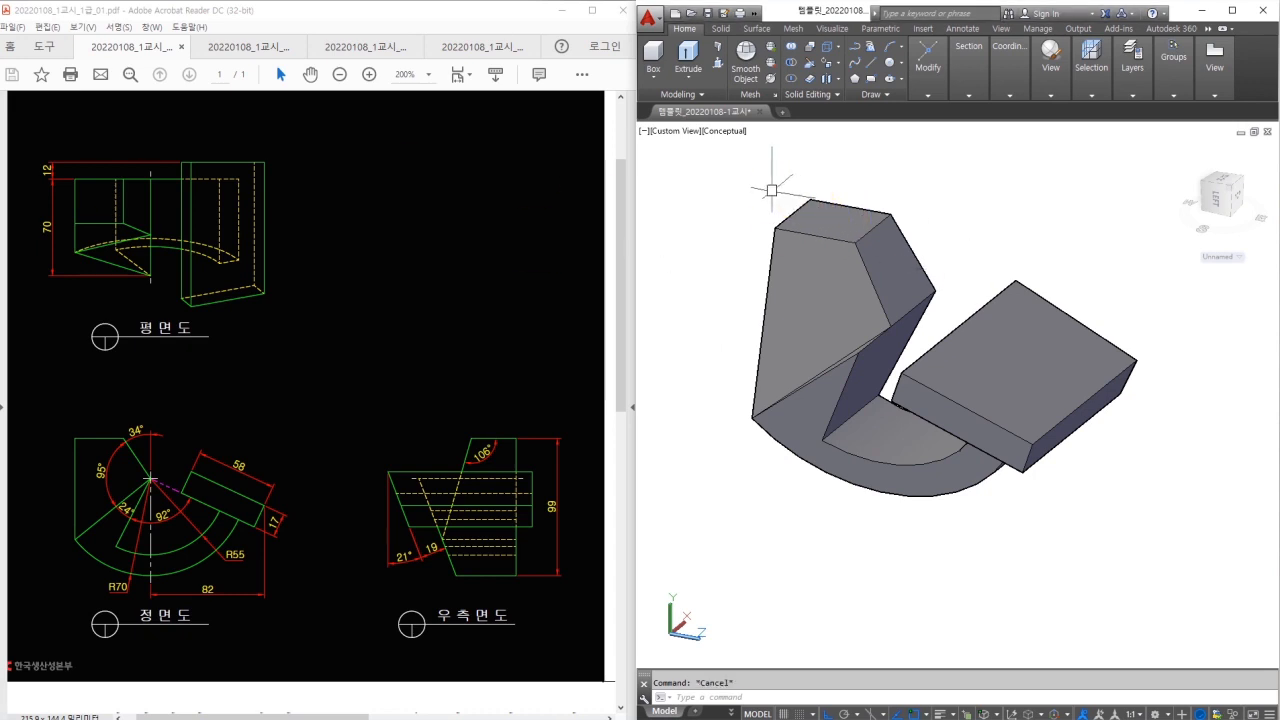
key(Return)
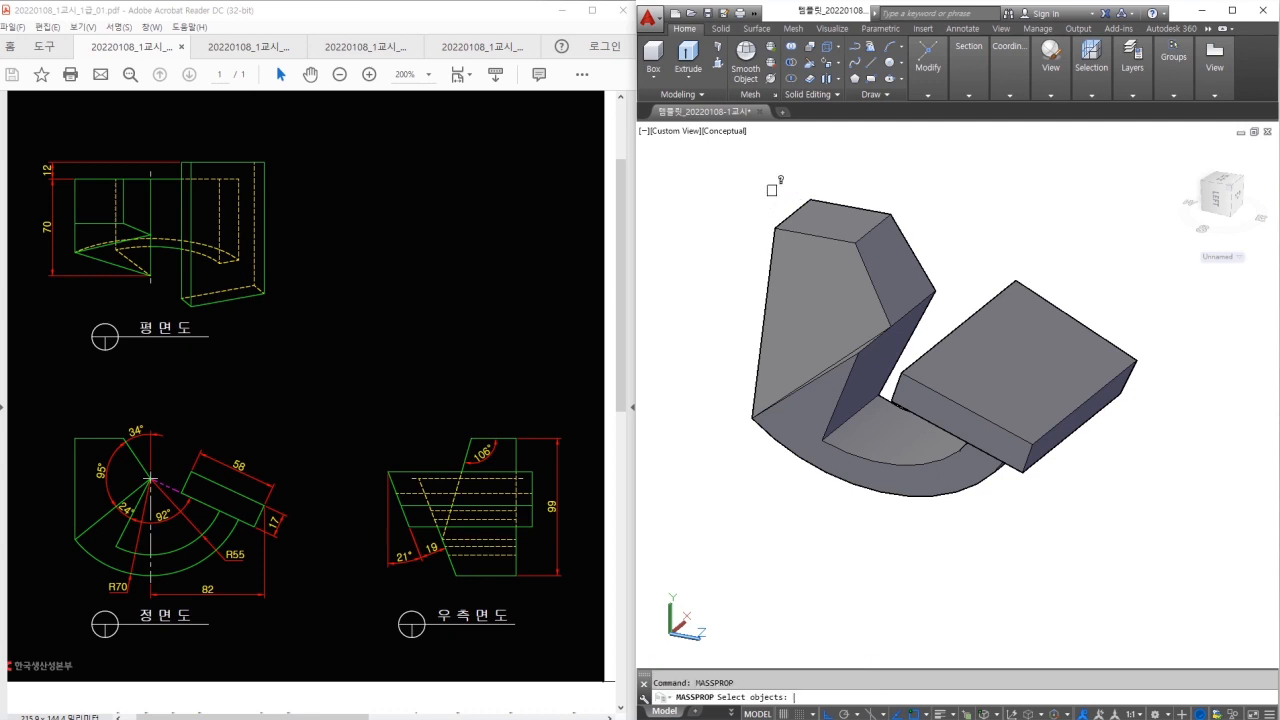
click(829, 257)
right_click(827, 264)
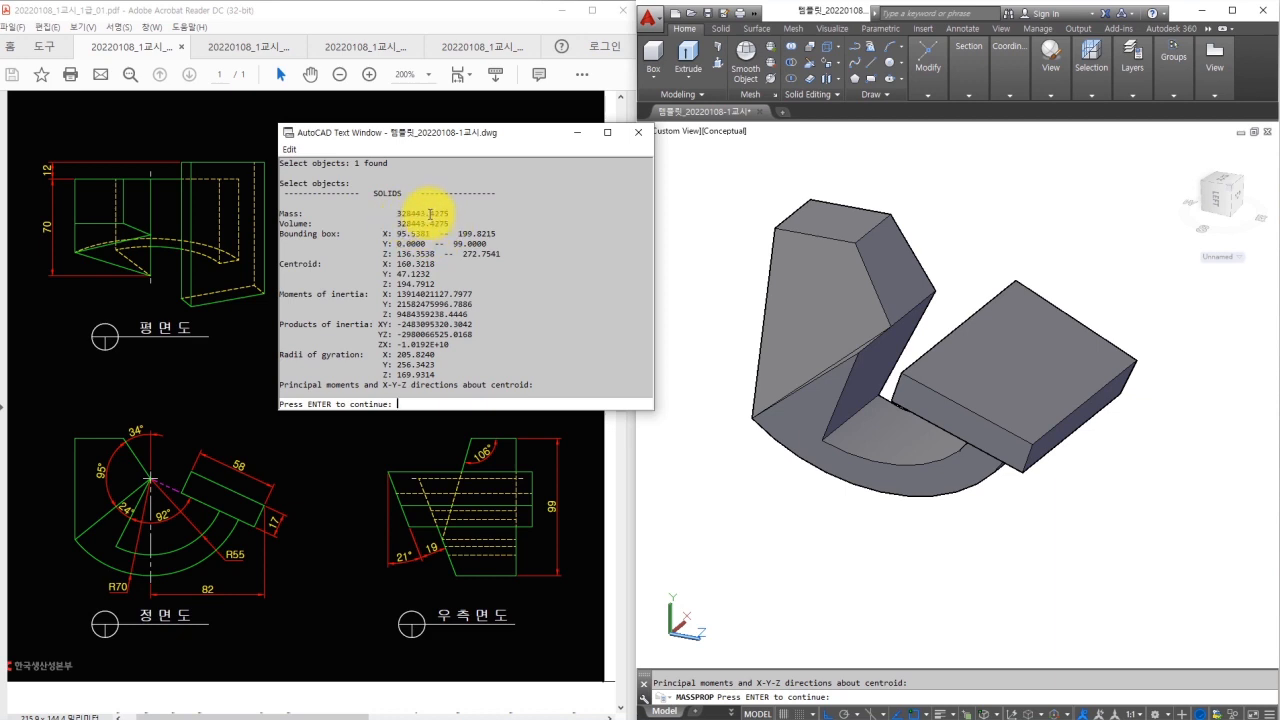
click(638, 132)
key(Return)
key(Escape)
key(Escape)
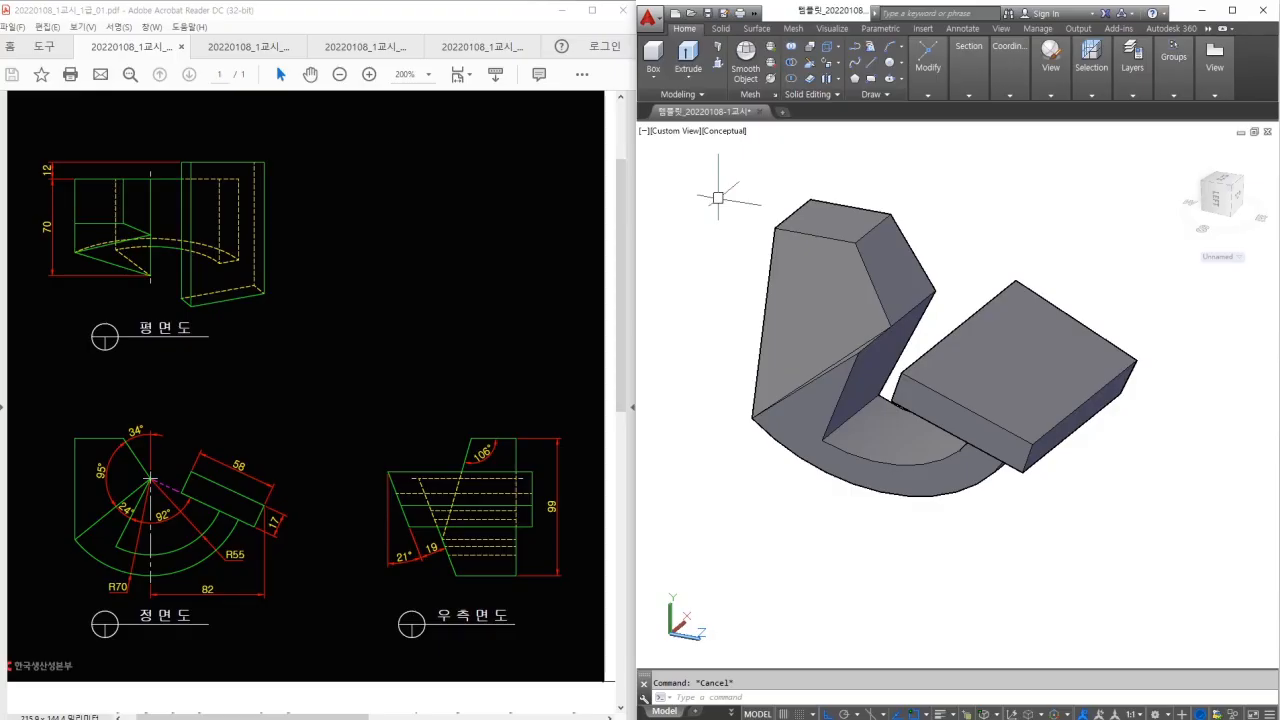
Set the visual style to 2D Wireframe and switch to the Front view of the solid
click(1051, 92)
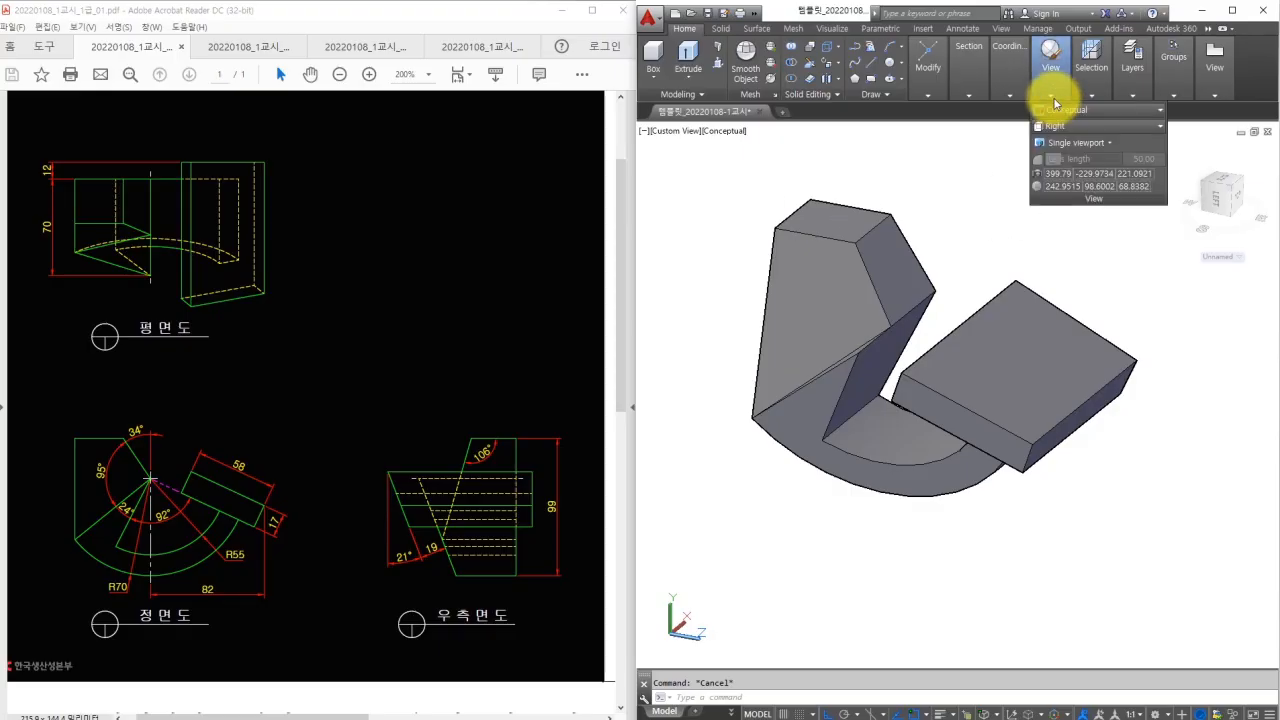
click(1053, 112)
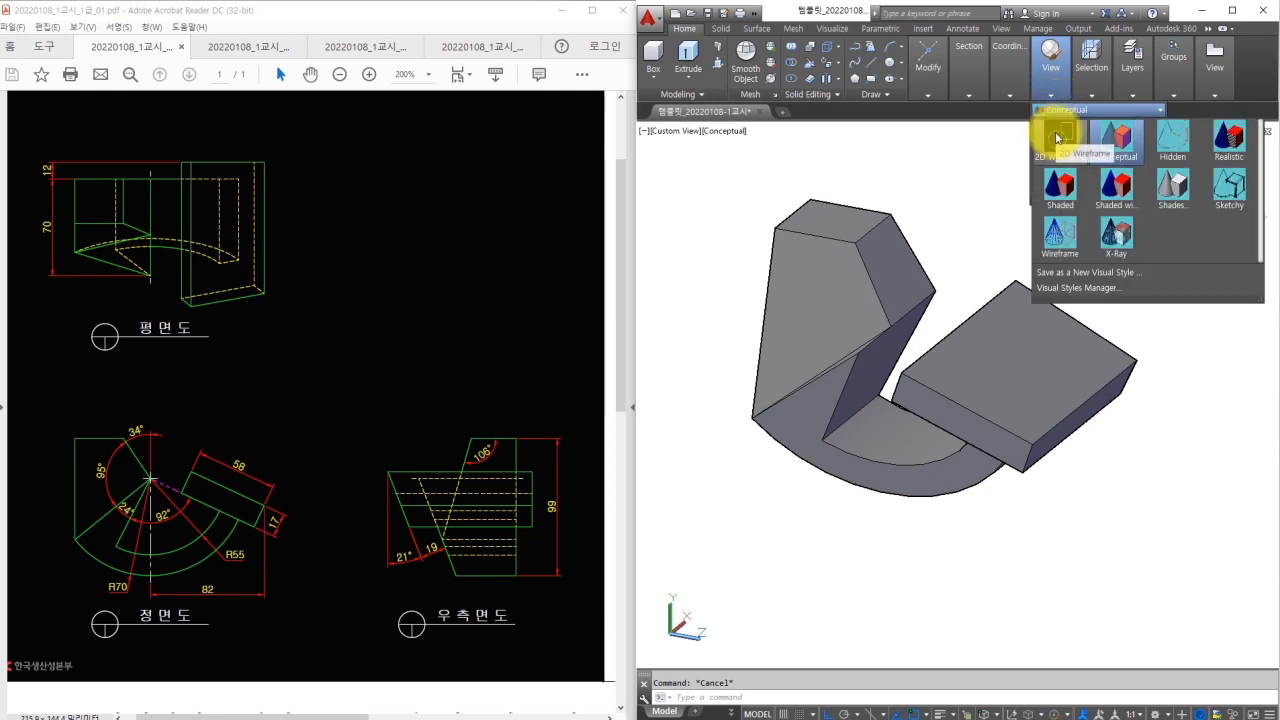
click(1057, 137)
click(1071, 127)
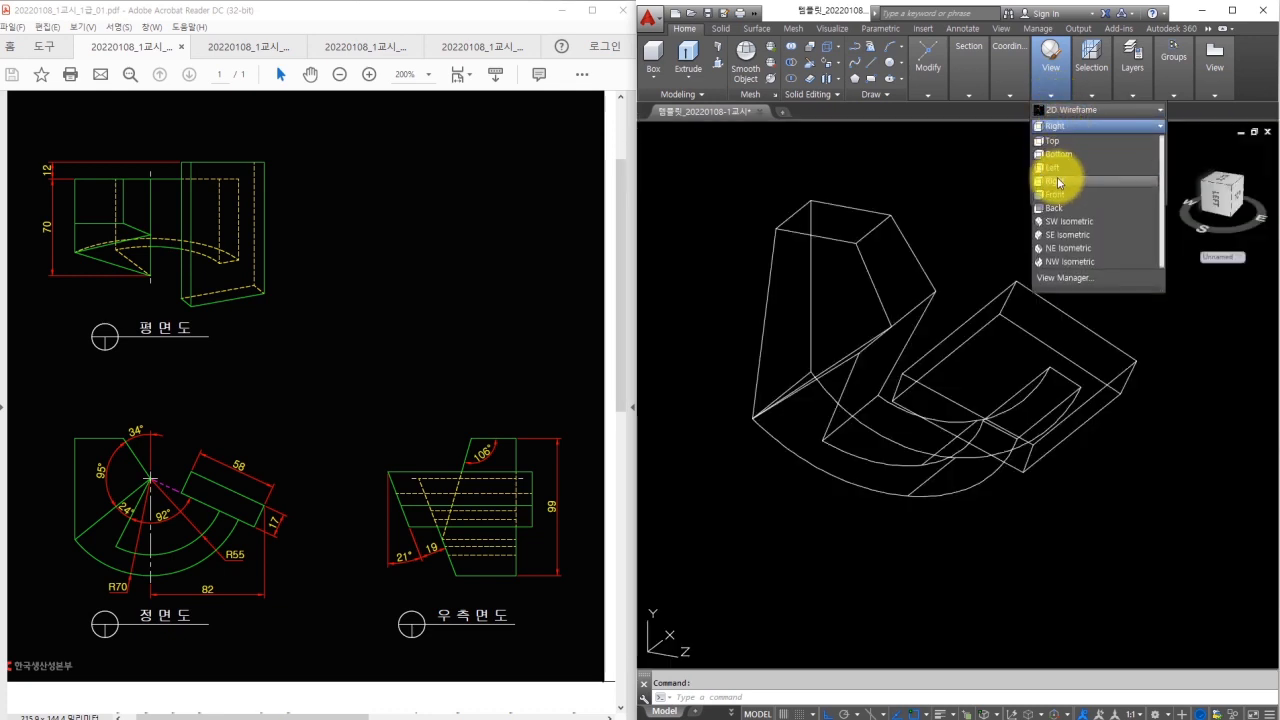
click(1057, 198)
scroll(970, 260, down, 6)
middle_drag(1040, 286, 992, 361)
key(Escape)
middle_drag(1043, 326, 1023, 337)
Create a Flatshot of the front view as a new block and insert it beside the solid with default scale and rotation
text(flat)
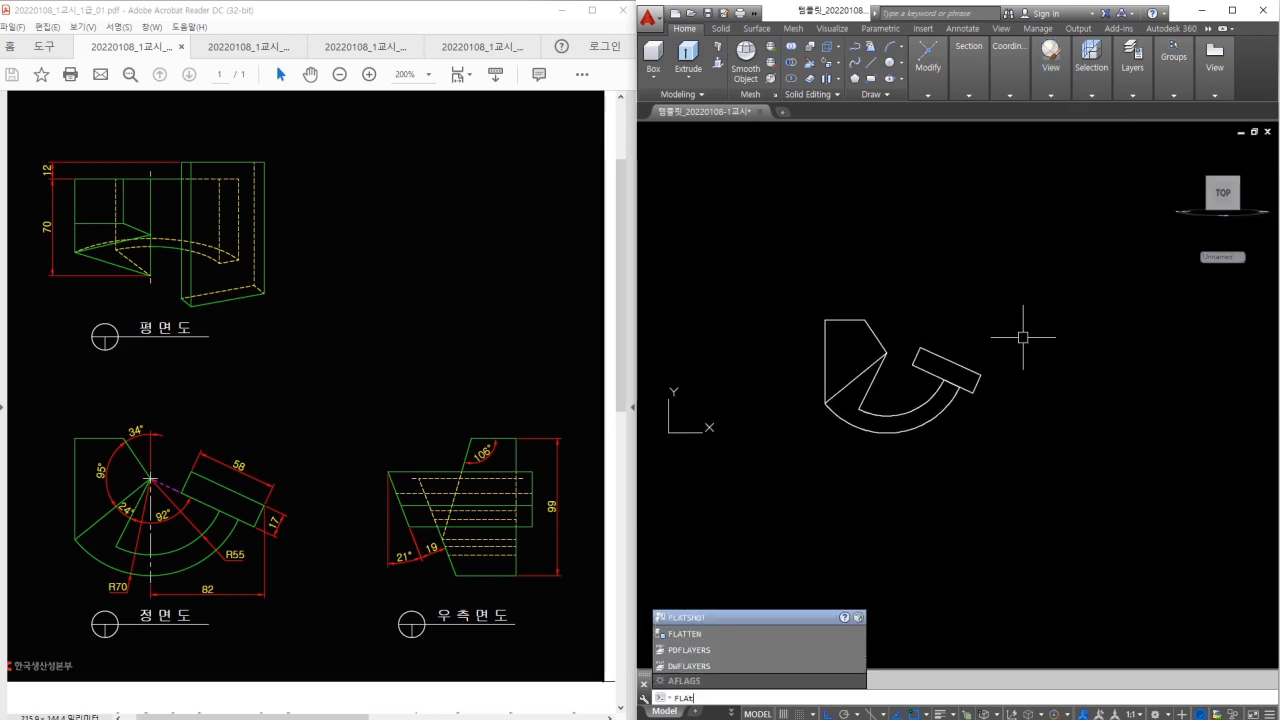
key(Return)
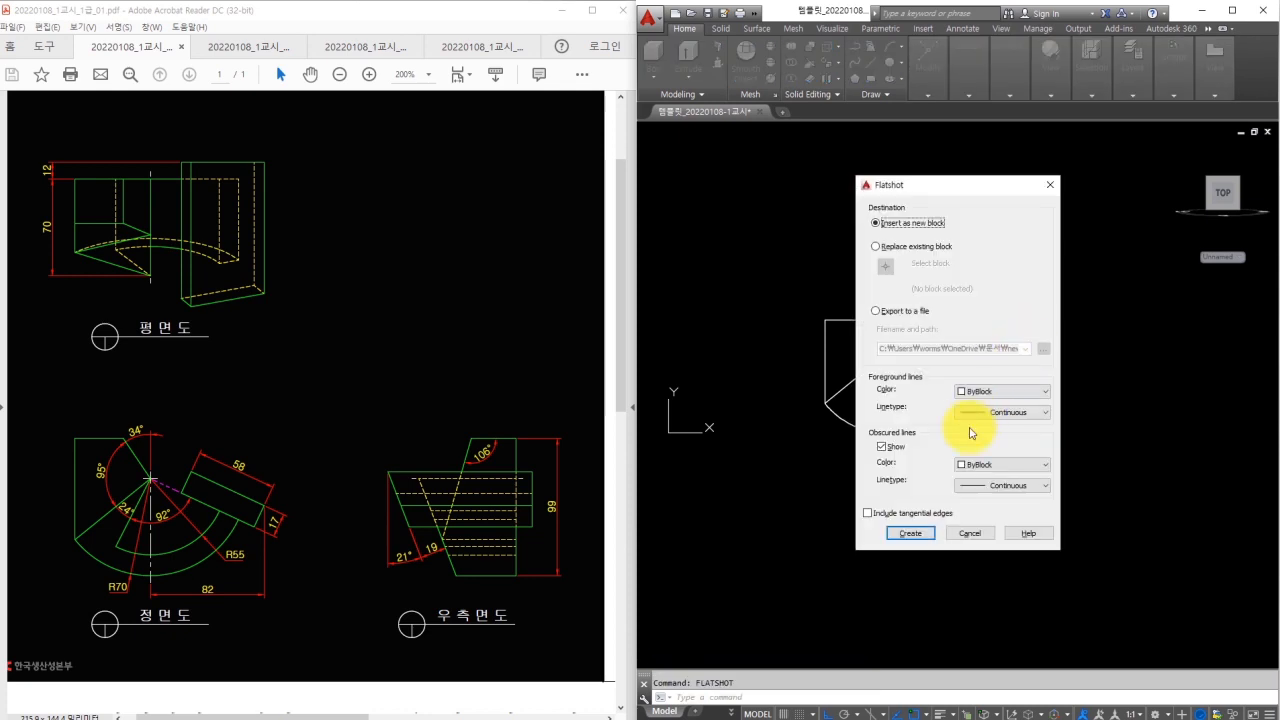
click(910, 536)
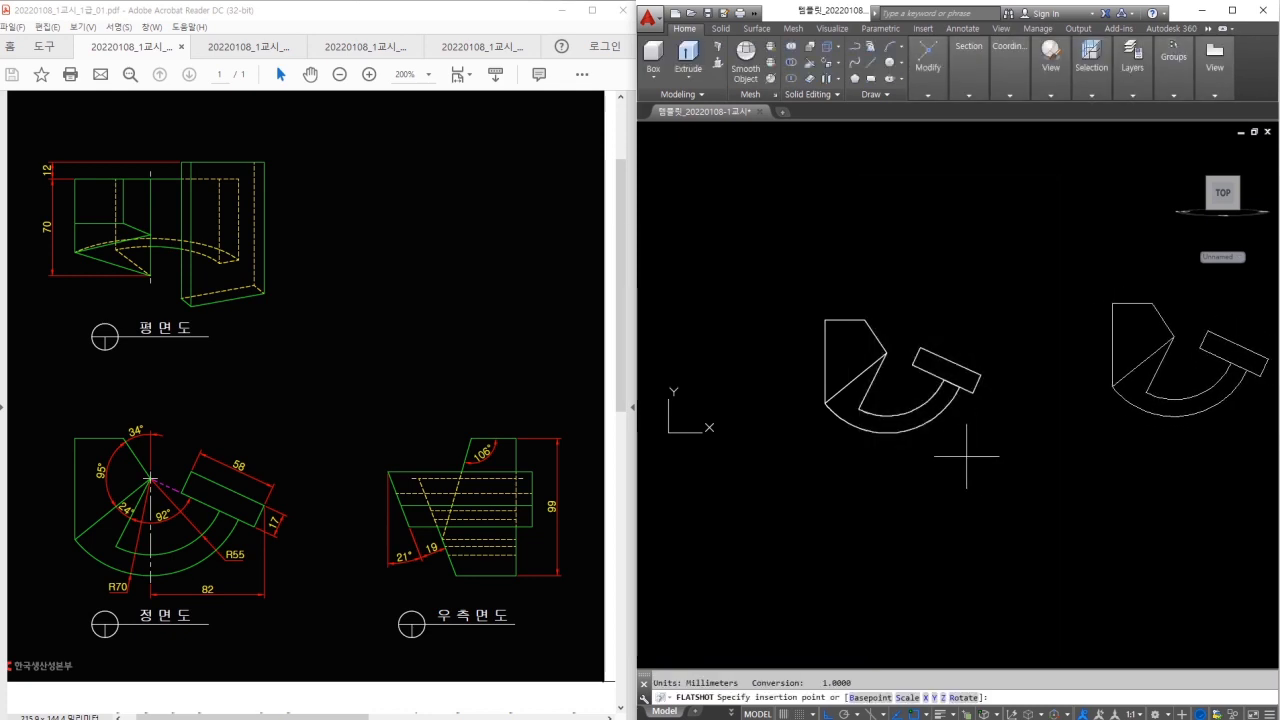
click(946, 463)
key(Return)
click(946, 463)
middle_drag(1156, 472, 1100, 477)
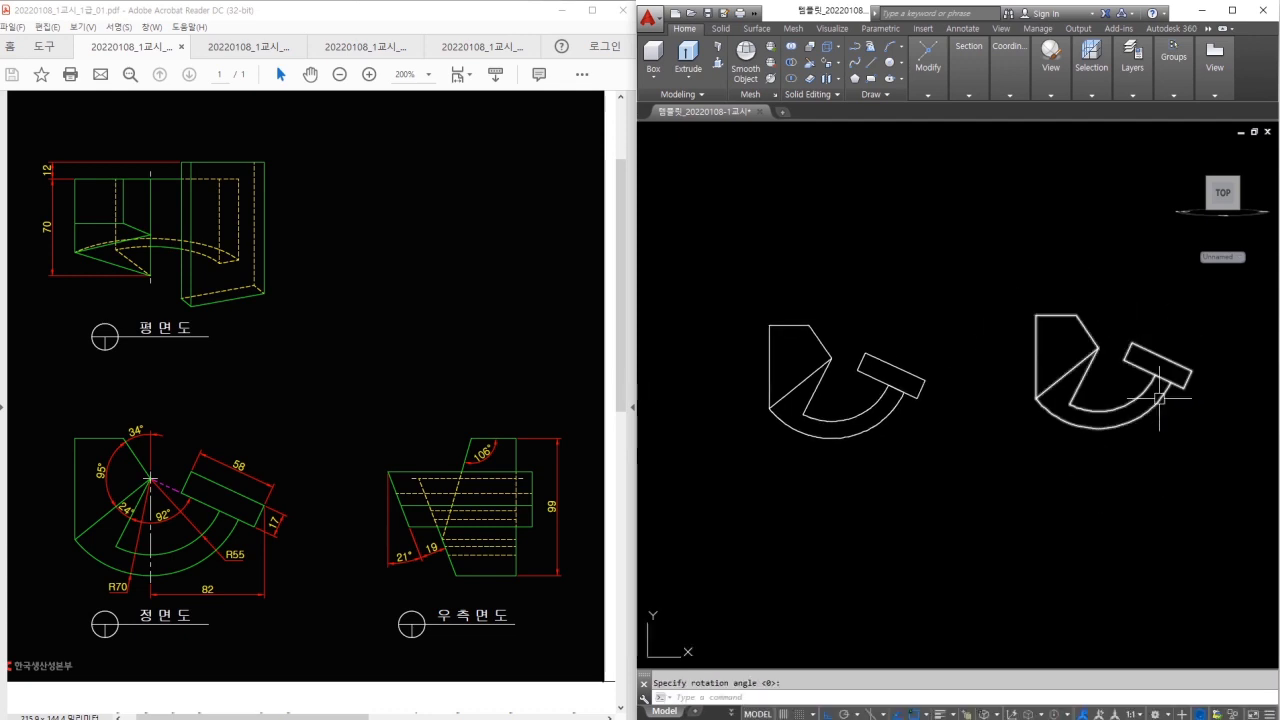
Switch to the Top view and insert a Flatshot of it as a new block beside the solid with default scale and rotation
click(1050, 88)
click(1062, 127)
click(1058, 140)
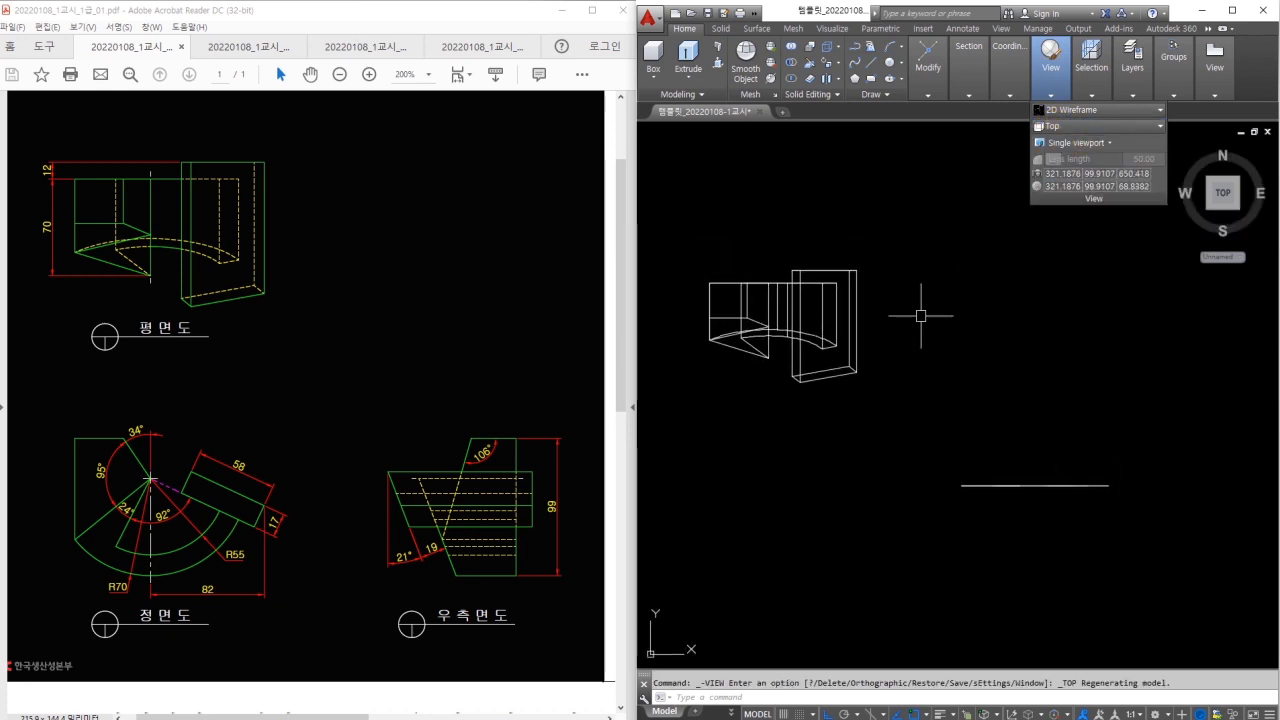
key(Escape)
text(flat)
key(Return)
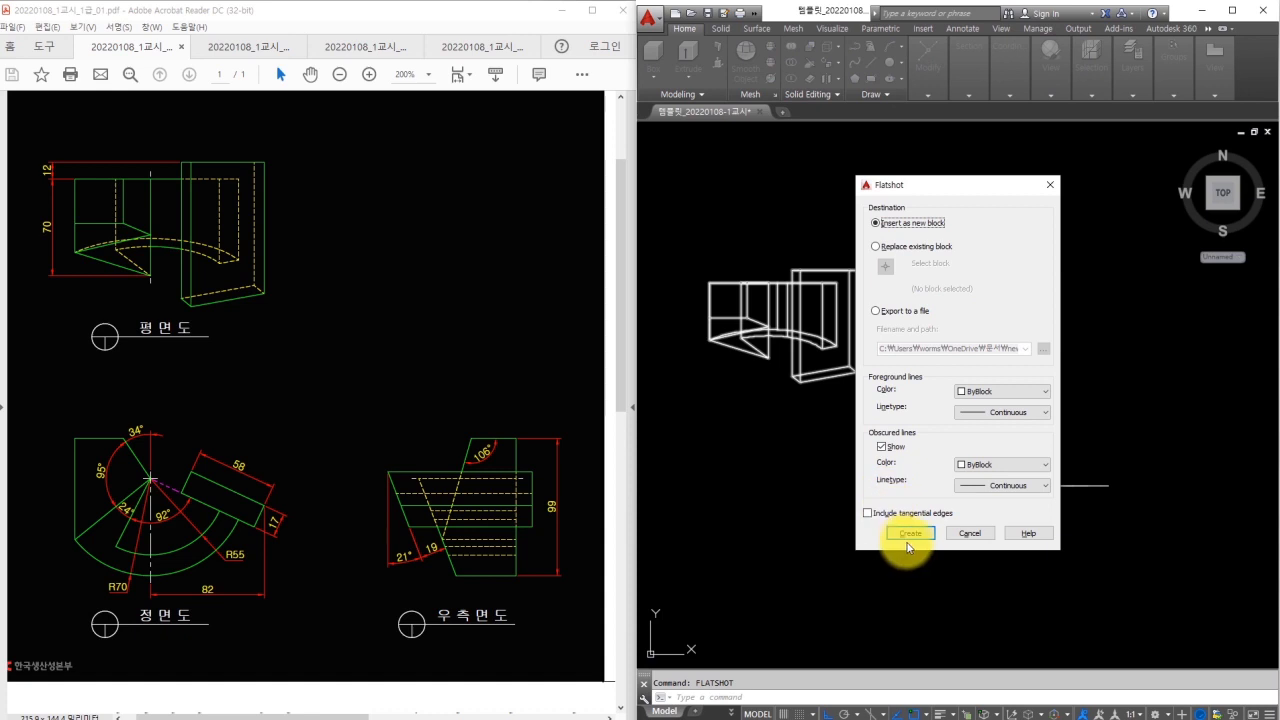
click(908, 538)
click(963, 460)
key(Return)
key(Return)
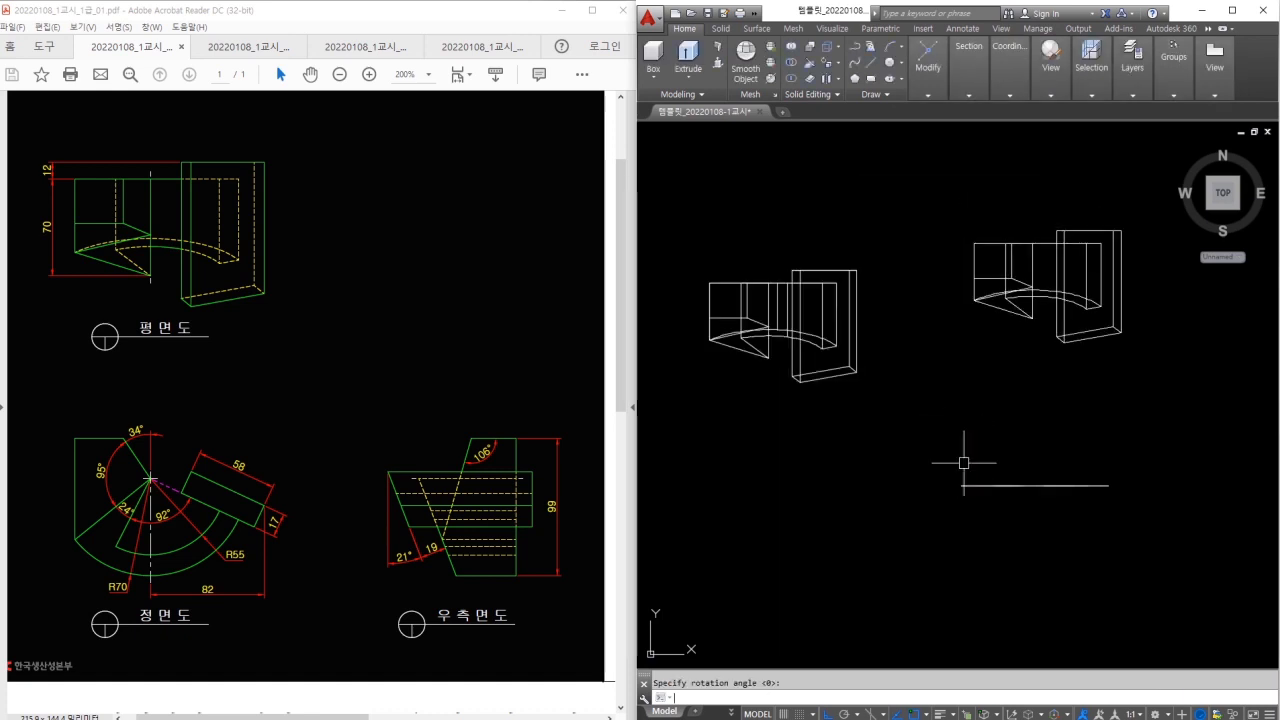
Switch to the Right view and insert a Flatshot of it as a new block with default scale and rotation
click(1055, 96)
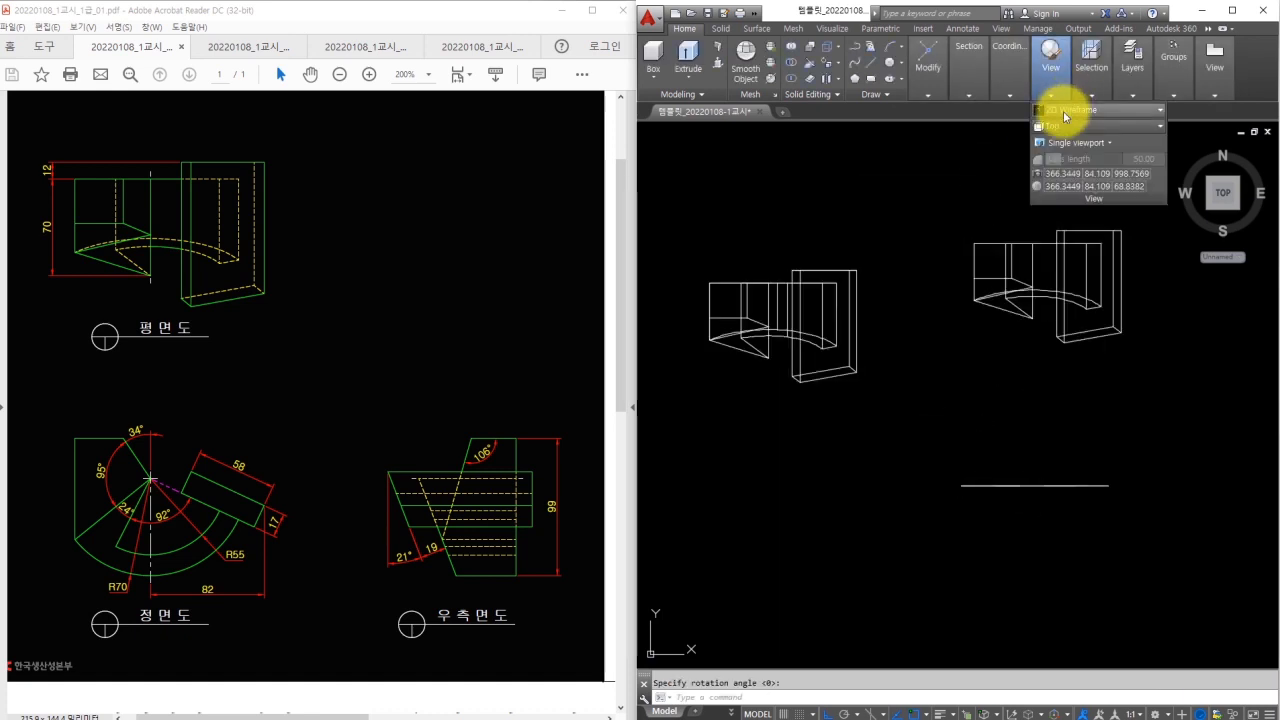
click(1063, 128)
click(1060, 182)
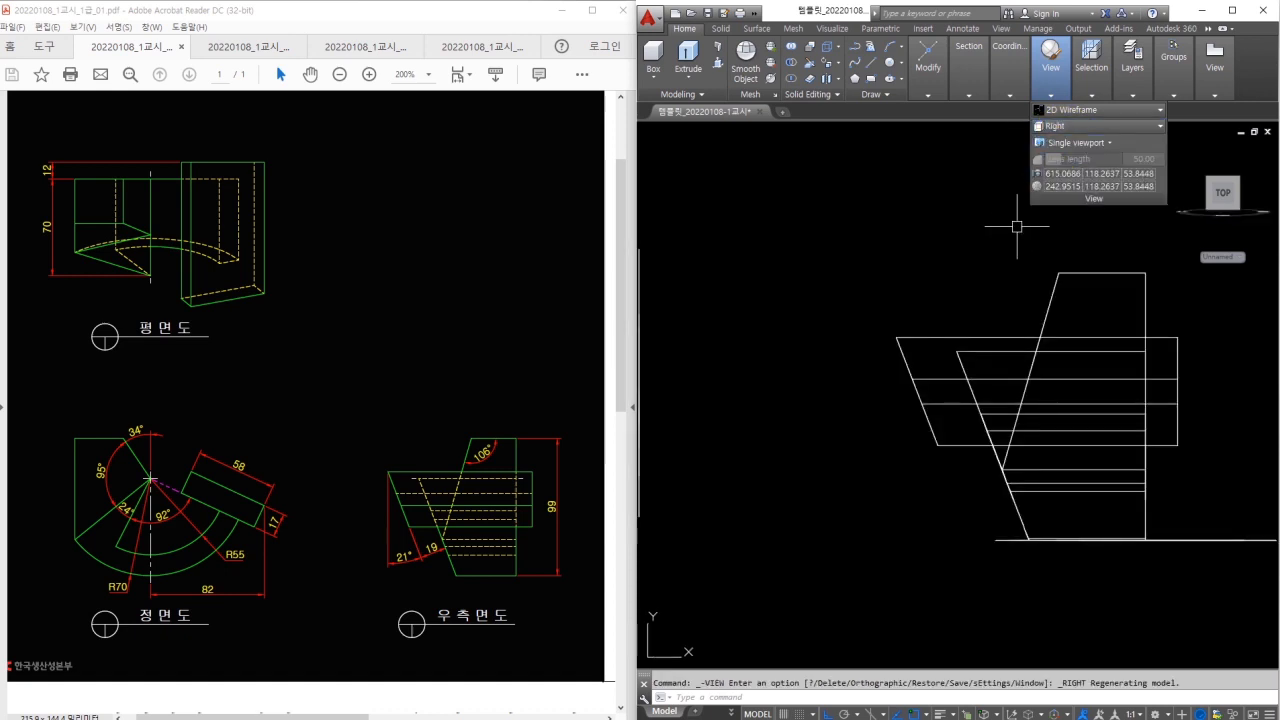
key(Escape)
text(fla)
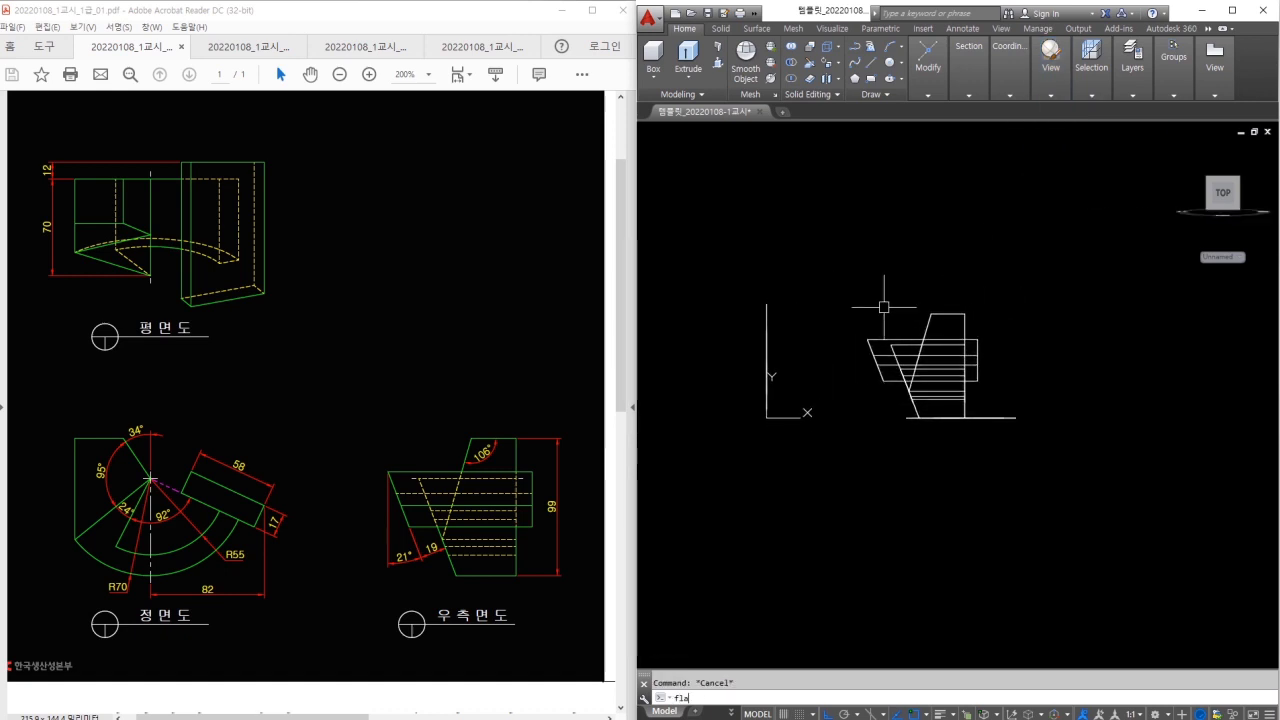
key(Return)
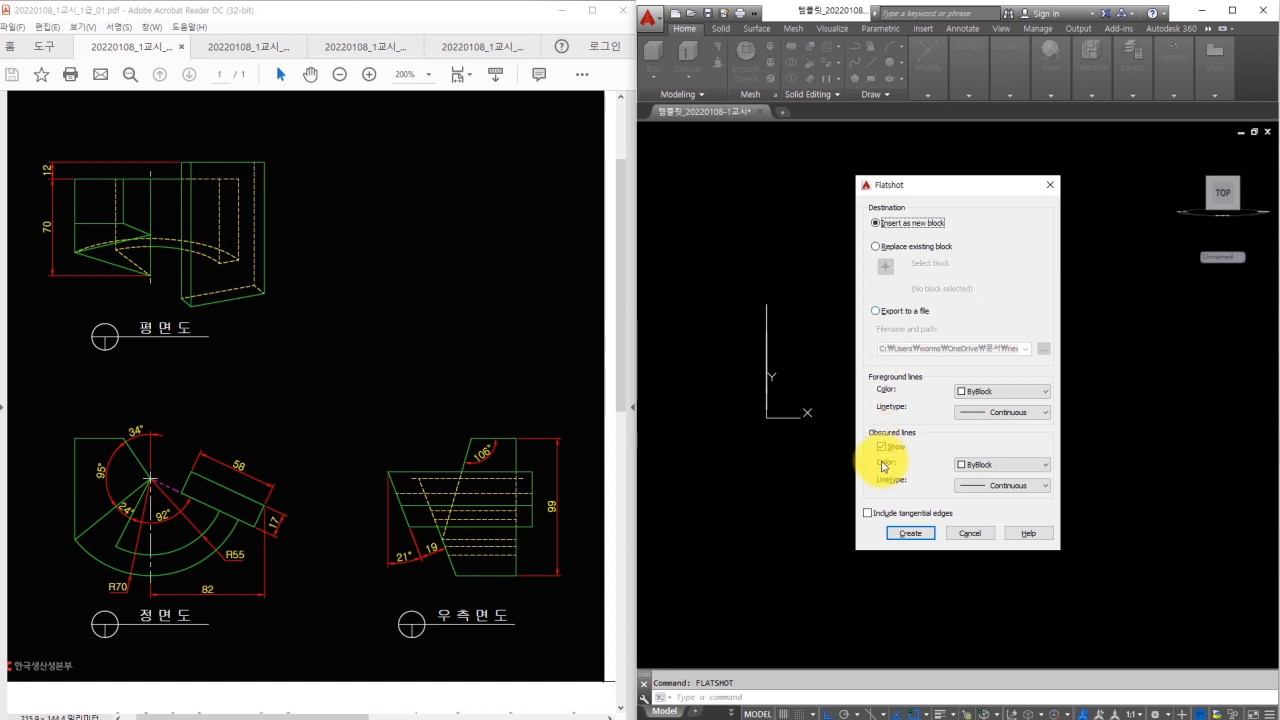
click(908, 536)
click(1050, 466)
key(Return)
key(Return)
Orbit to a 3D view of all objects and erase the 3D solid, keeping the three flattened views
key(Escape)
shift+middle_drag(1011, 443, 767, 448)
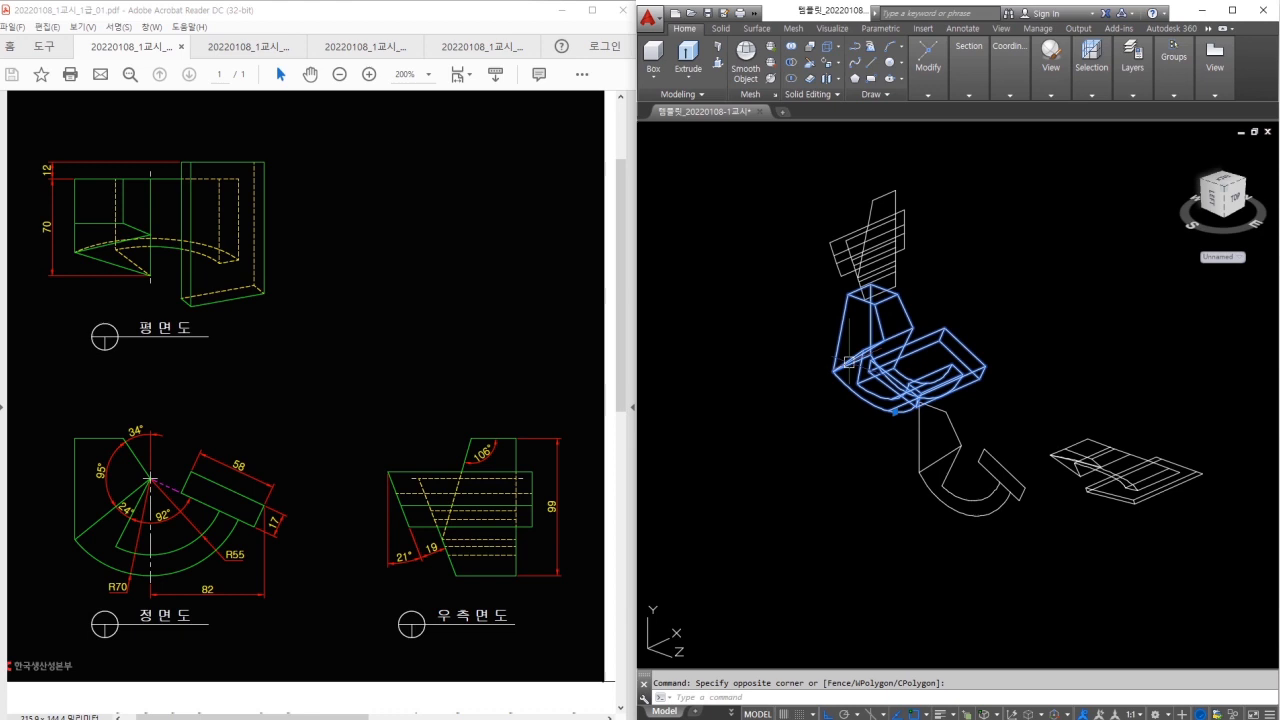
text(e)
key(space)
middle_drag(812, 376, 839, 387)
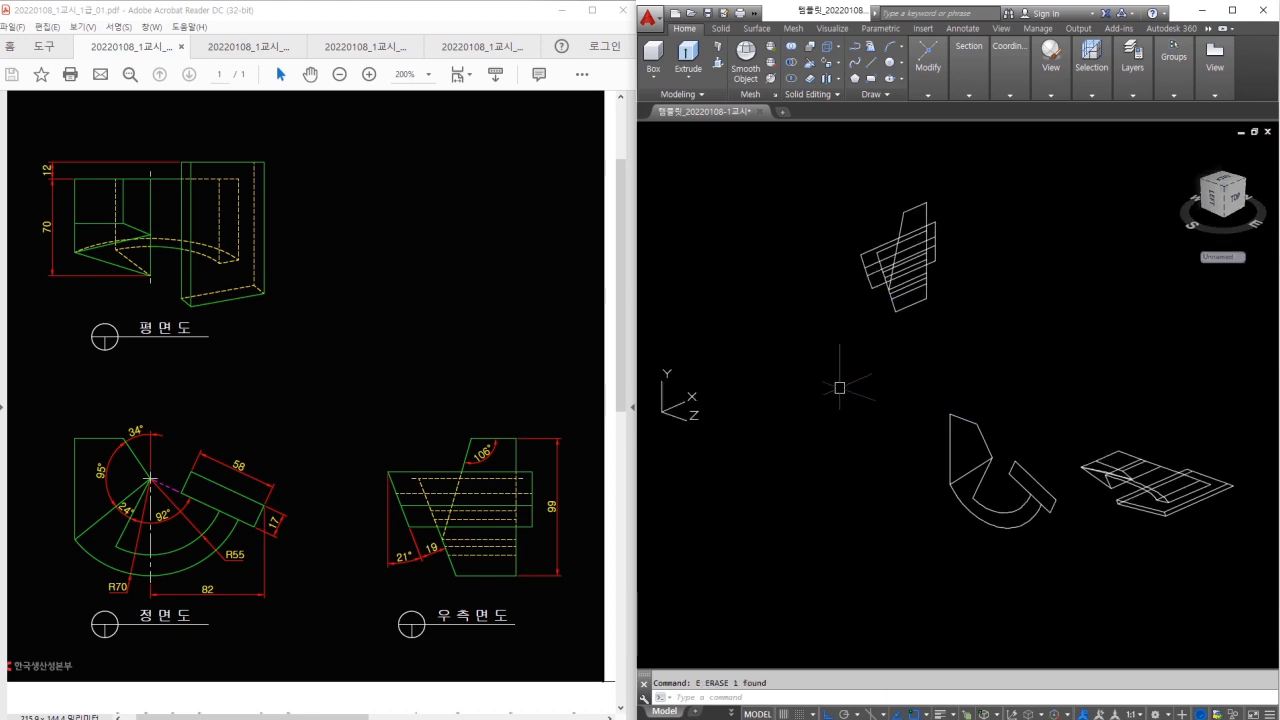
drag(966, 265, 970, 298)
mouse_move(1004, 266)
mouse_down()
mouse_move(1006, 289)
mouse_move(1019, 281)
mouse_move(1032, 296)
mouse_up()
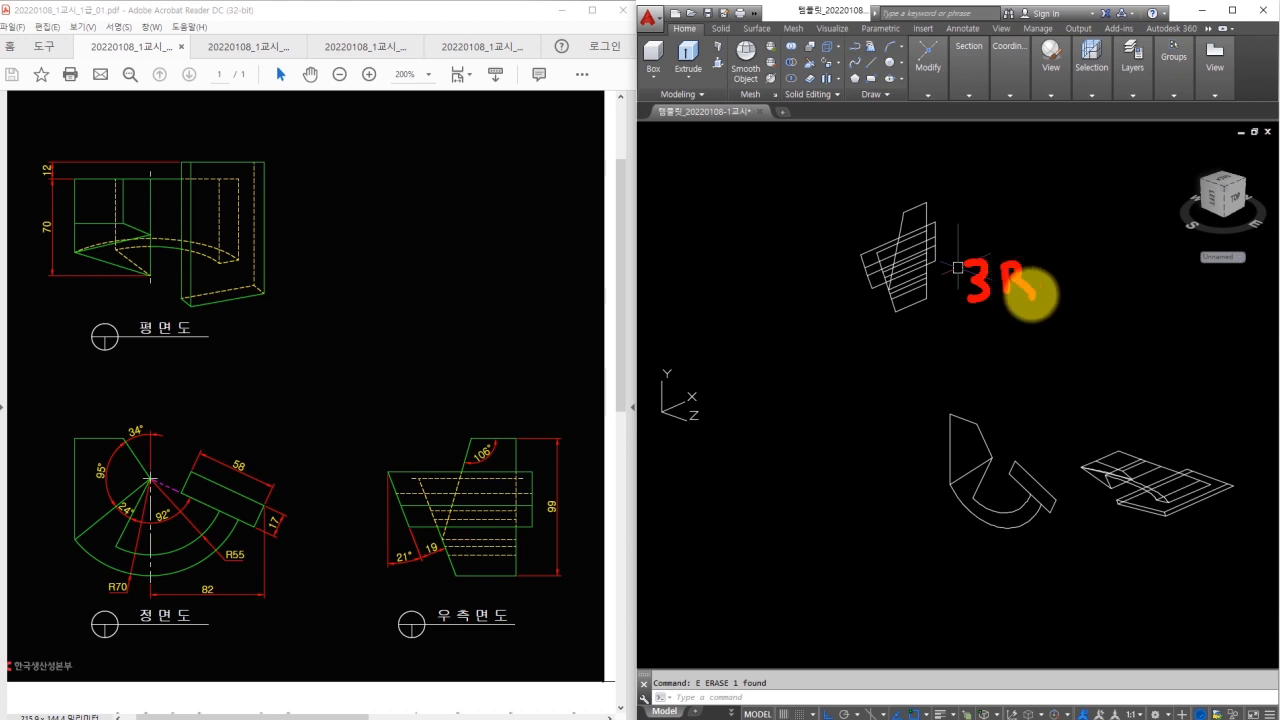
key(Escape)
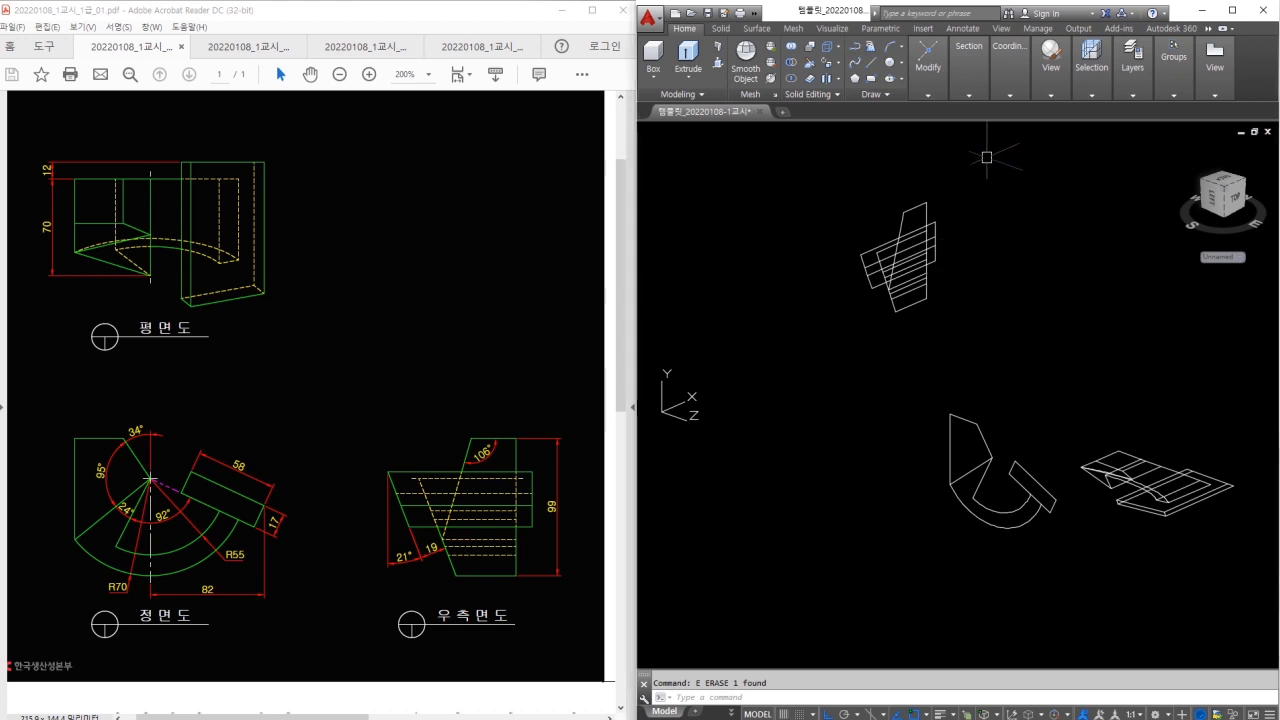
Switch to the Top view, with the right-side view block and the other two flattened views in sight
click(1054, 92)
click(1062, 126)
click(1057, 129)
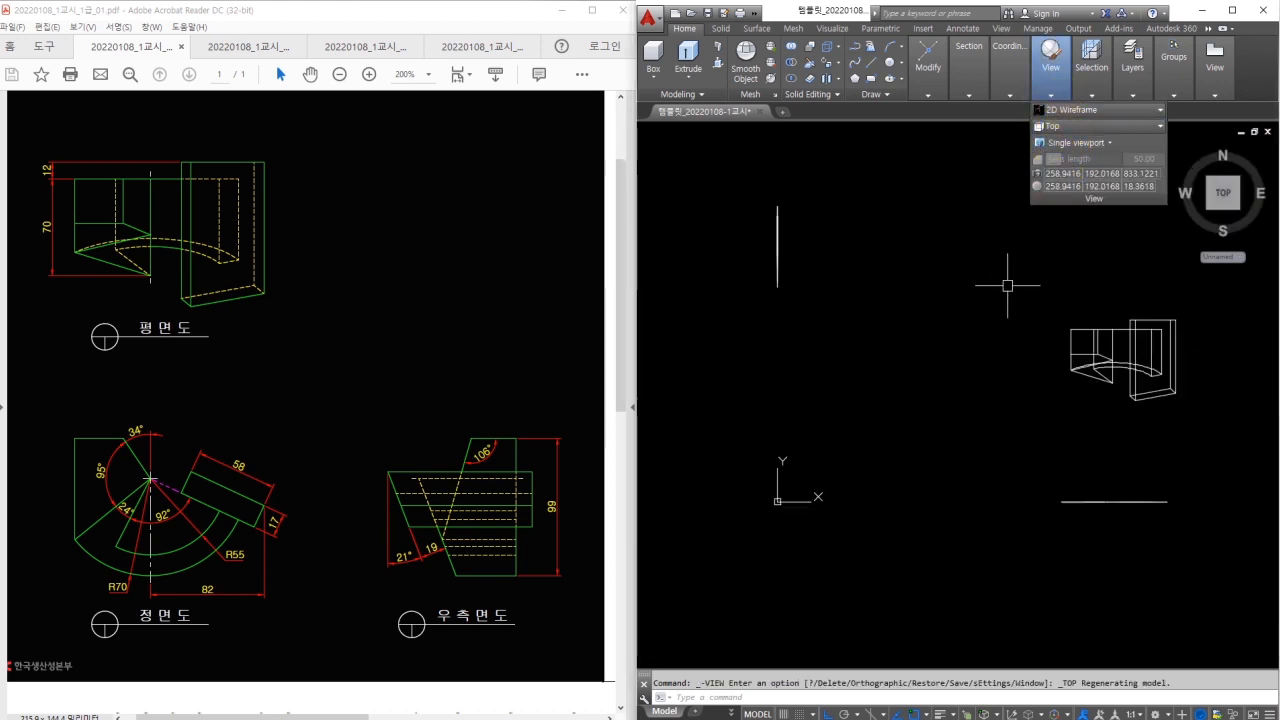
scroll(1007, 286, down, 2)
middle_drag(1007, 286, 921, 300)
click(794, 275)
ctrl+shift+drag(994, 453, 998, 522)
key(Escape)
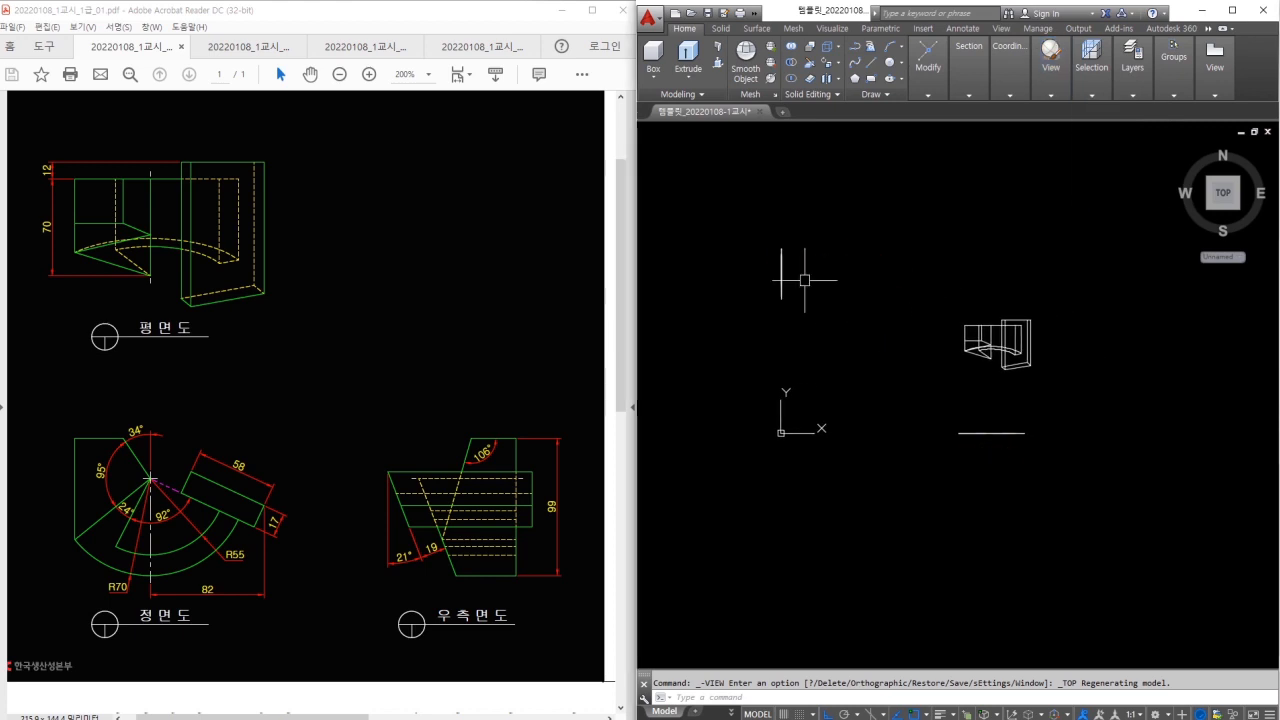
Rotate the flattened right-side view about the vertical Z axis with 3DROTATE so that it is parallel to the front view
shift+middle_drag(820, 380, 872, 279)
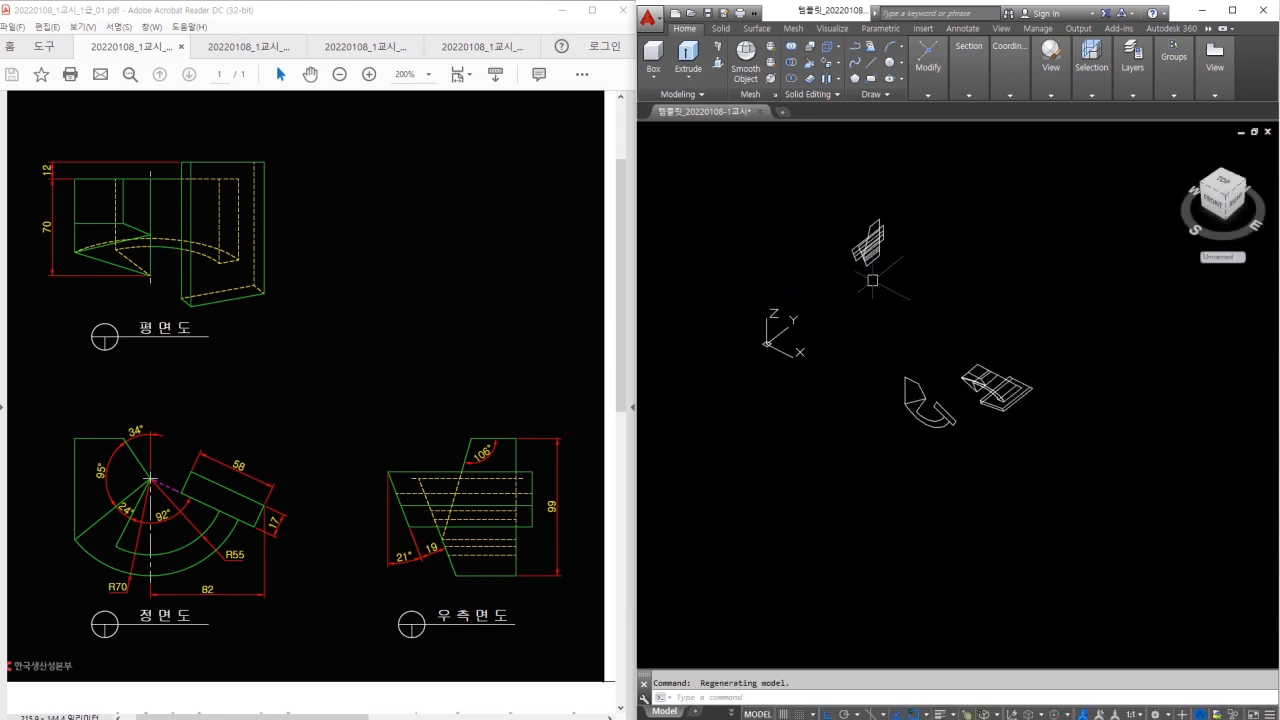
scroll(872, 279, up, 2)
text(3r)
key(Return)
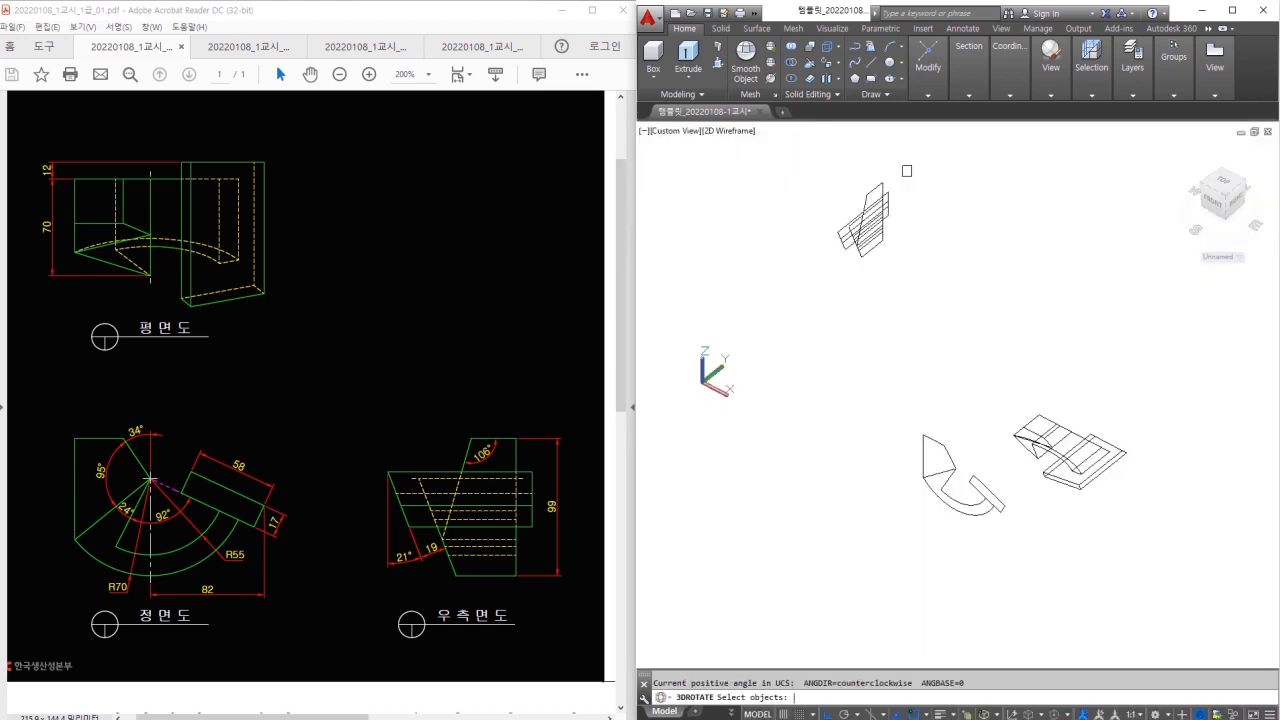
click(907, 170)
click(820, 262)
key(Return)
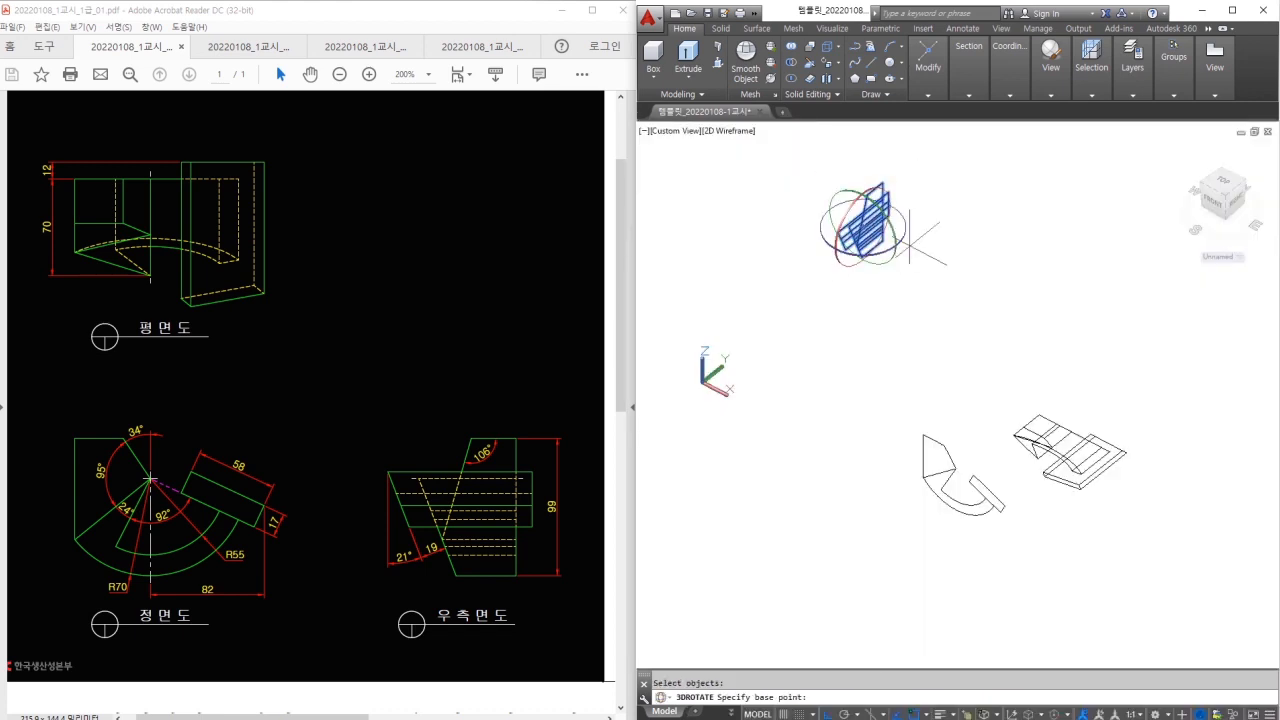
click(906, 228)
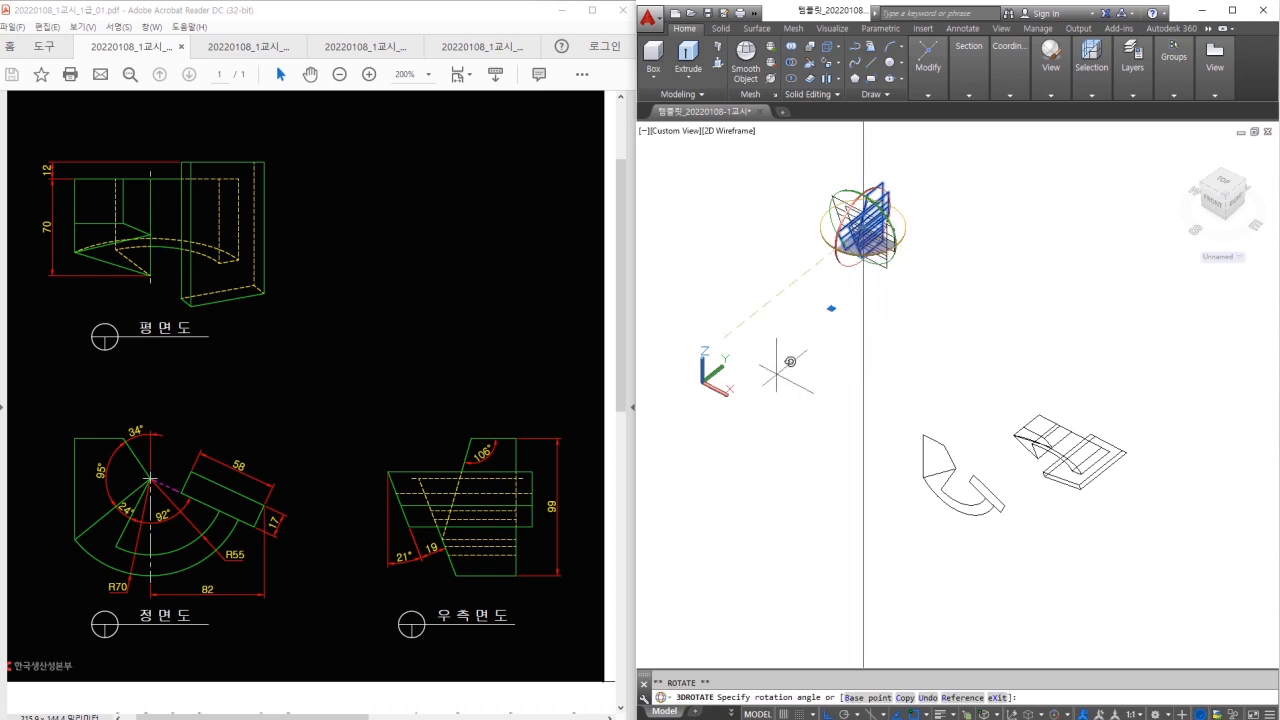
click(789, 364)
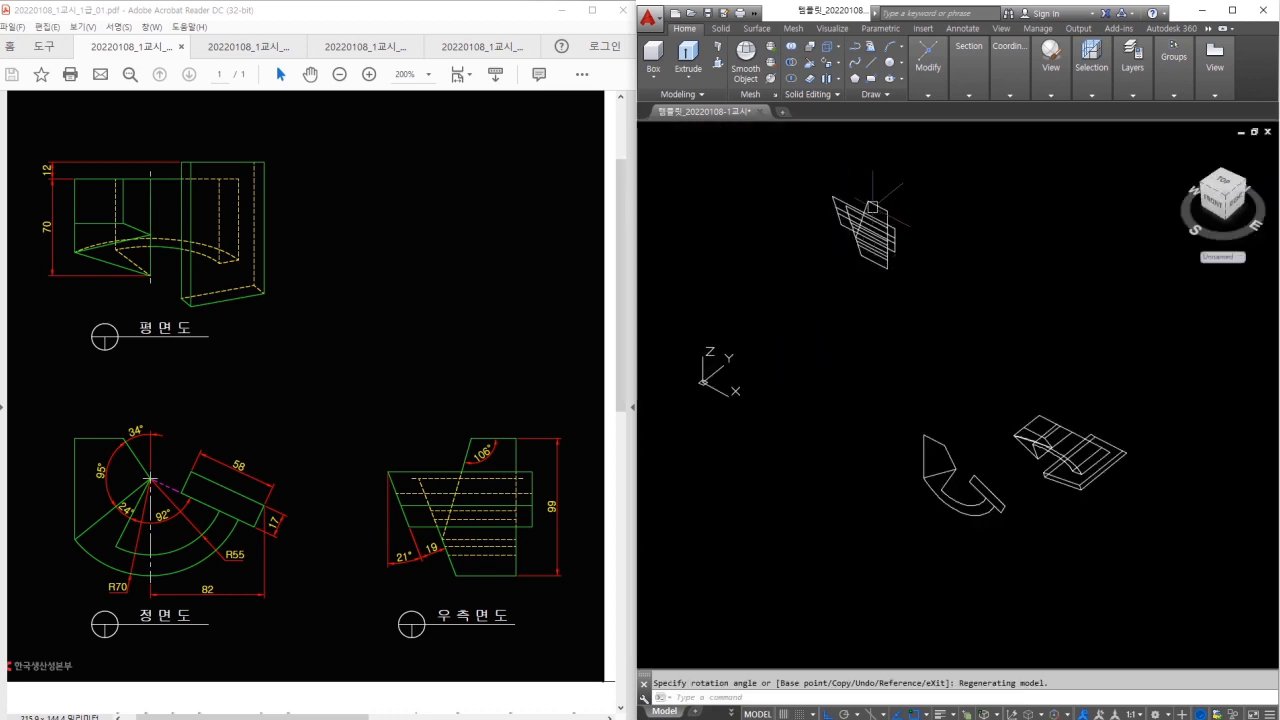
Rotate the upright right-side view about the X axis with 3DROTATE so that it lies flat in the XY plane
key(Return)
click(903, 187)
click(880, 218)
key(Return)
click(880, 191)
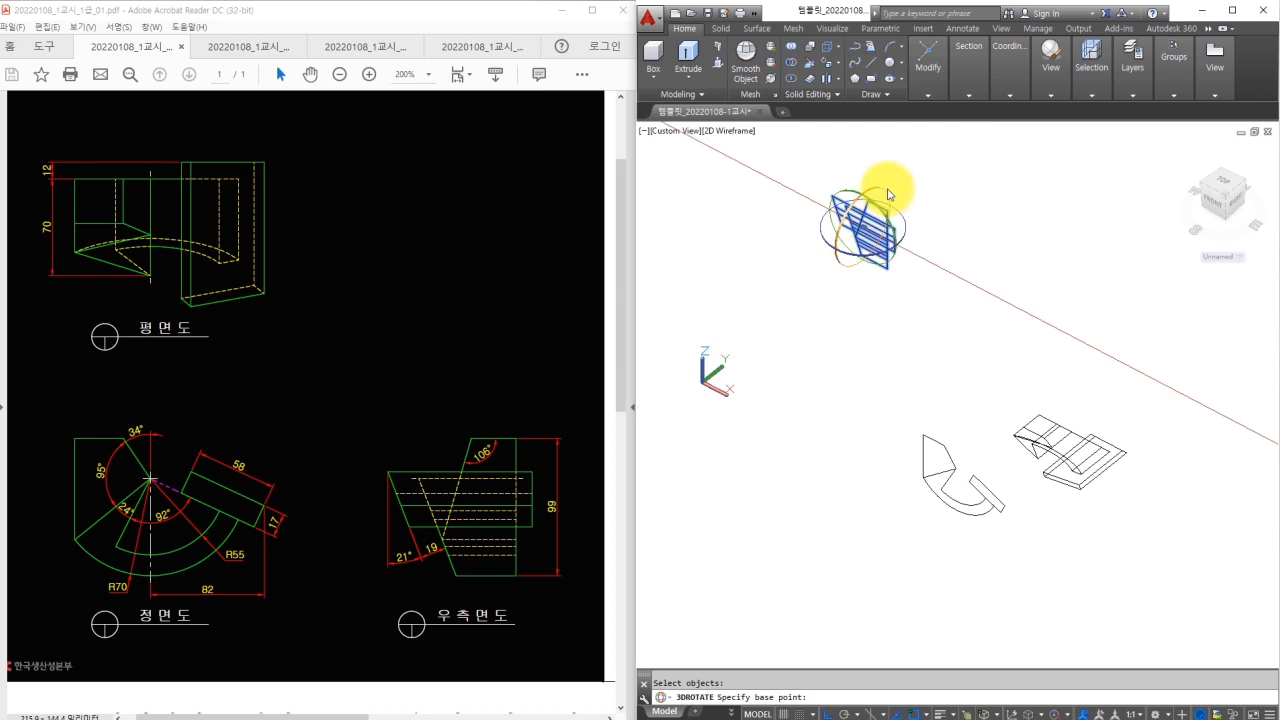
click(885, 395)
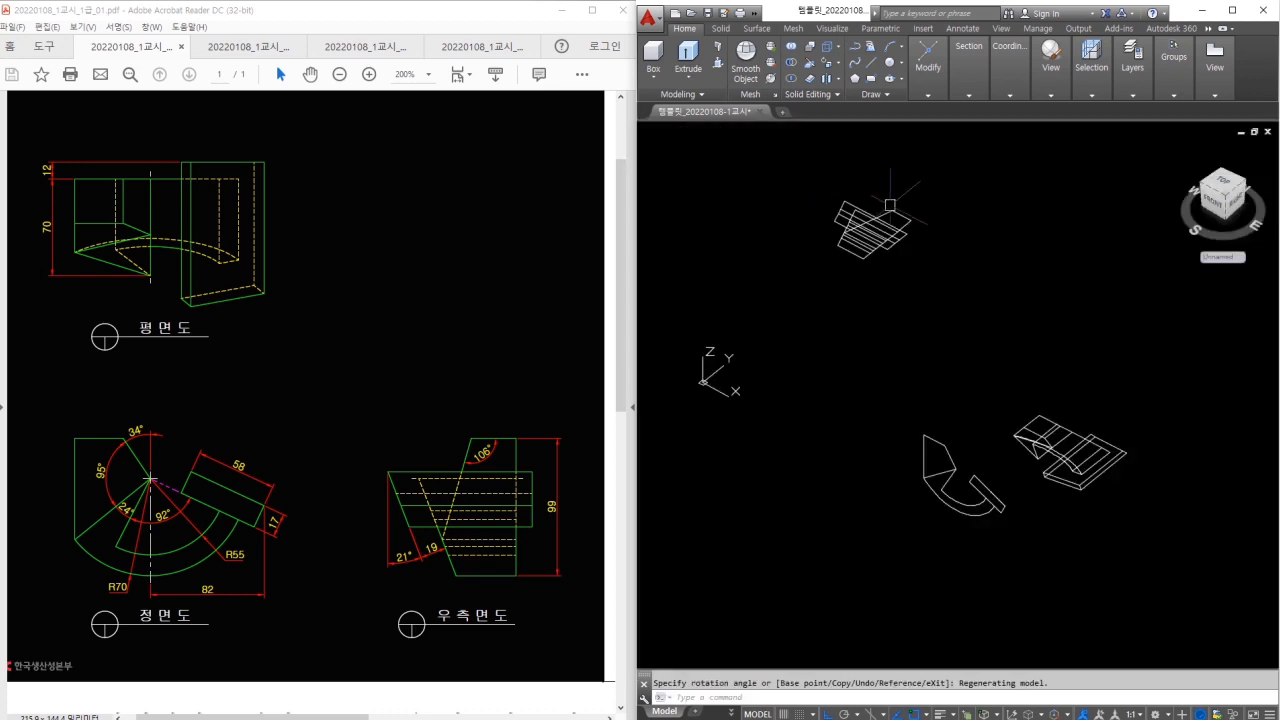
Rotate the upright front view about the X axis with 3DROTATE so that it lies flat like the top view
key(space)
click(982, 454)
click(919, 525)
key(space)
click(987, 446)
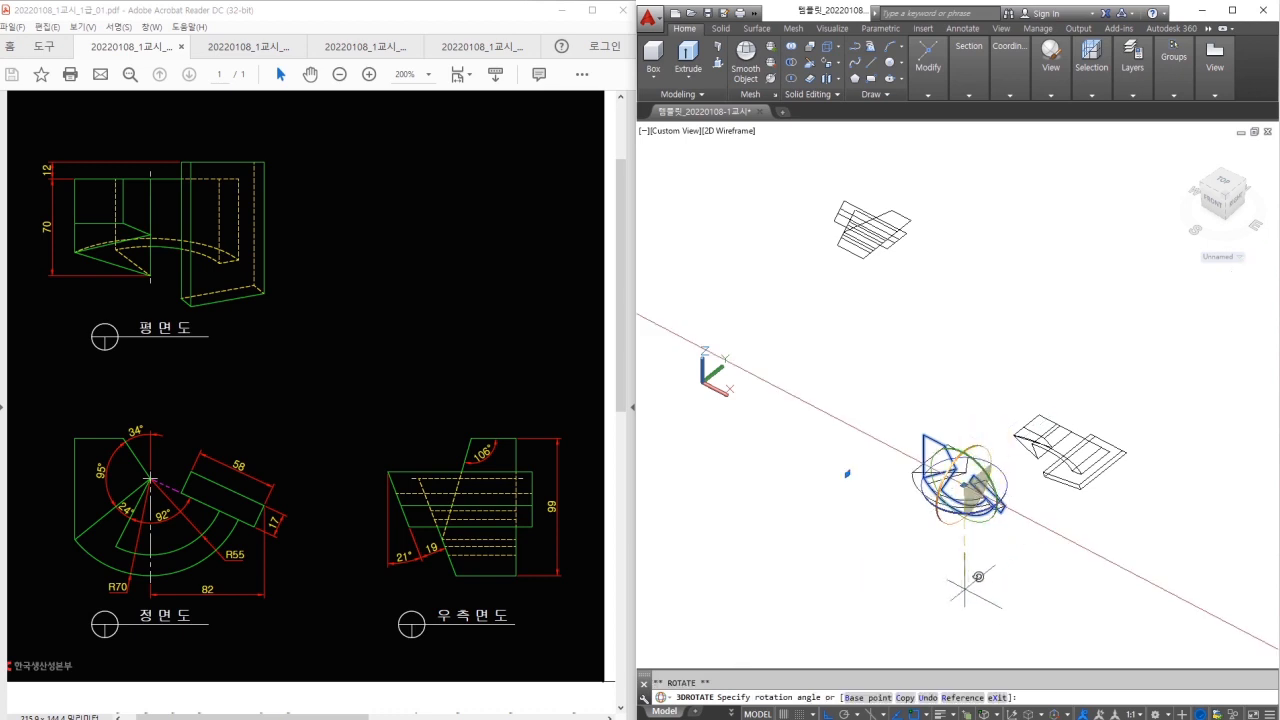
key(Escape)
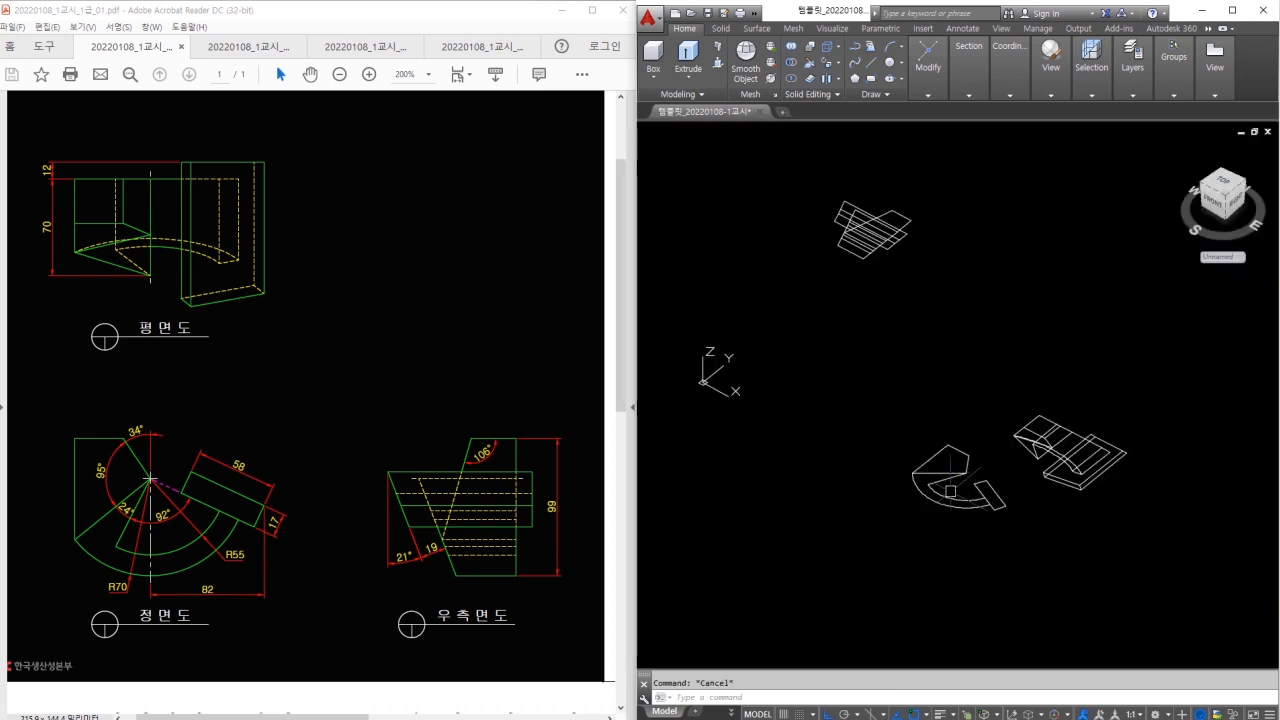
Compare the heights of the three flattened views, and move the right-side view by its corner to the origin 0,0
shift+middle_drag(900, 423, 850, 335)
drag(826, 345, 1004, 359)
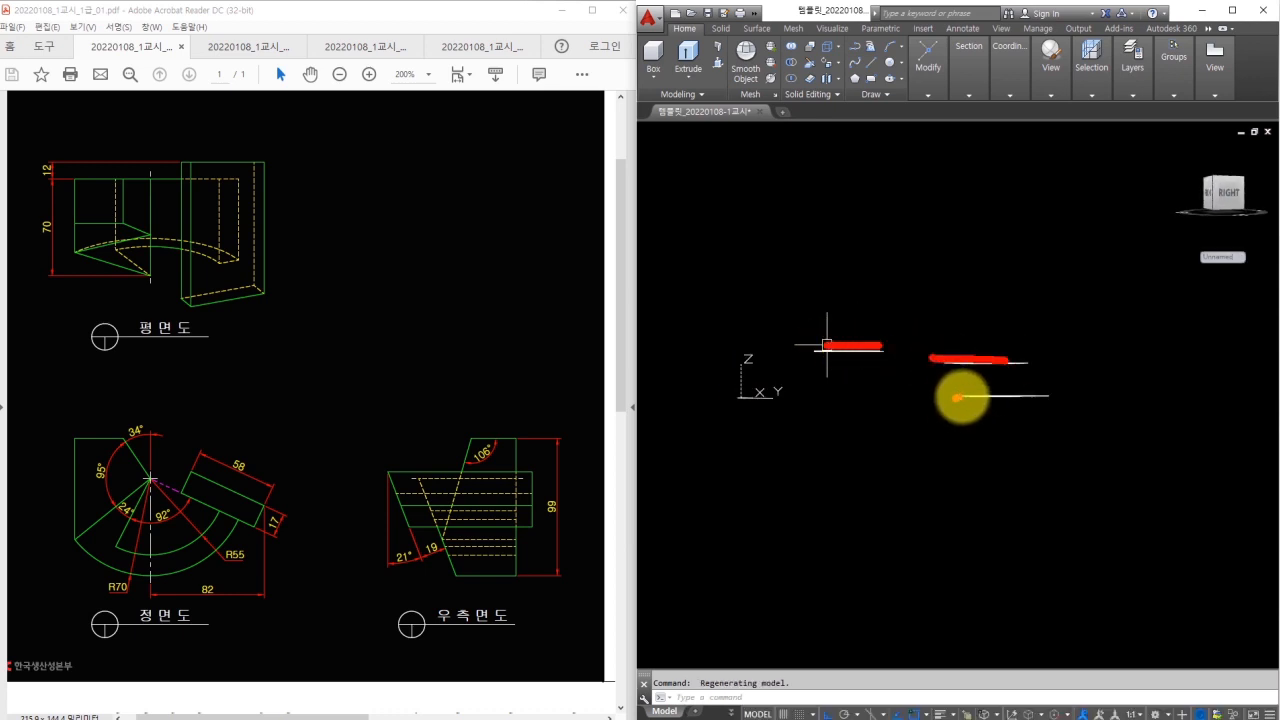
drag(953, 397, 1020, 395)
key(Escape)
shift+middle_drag(786, 317, 849, 383)
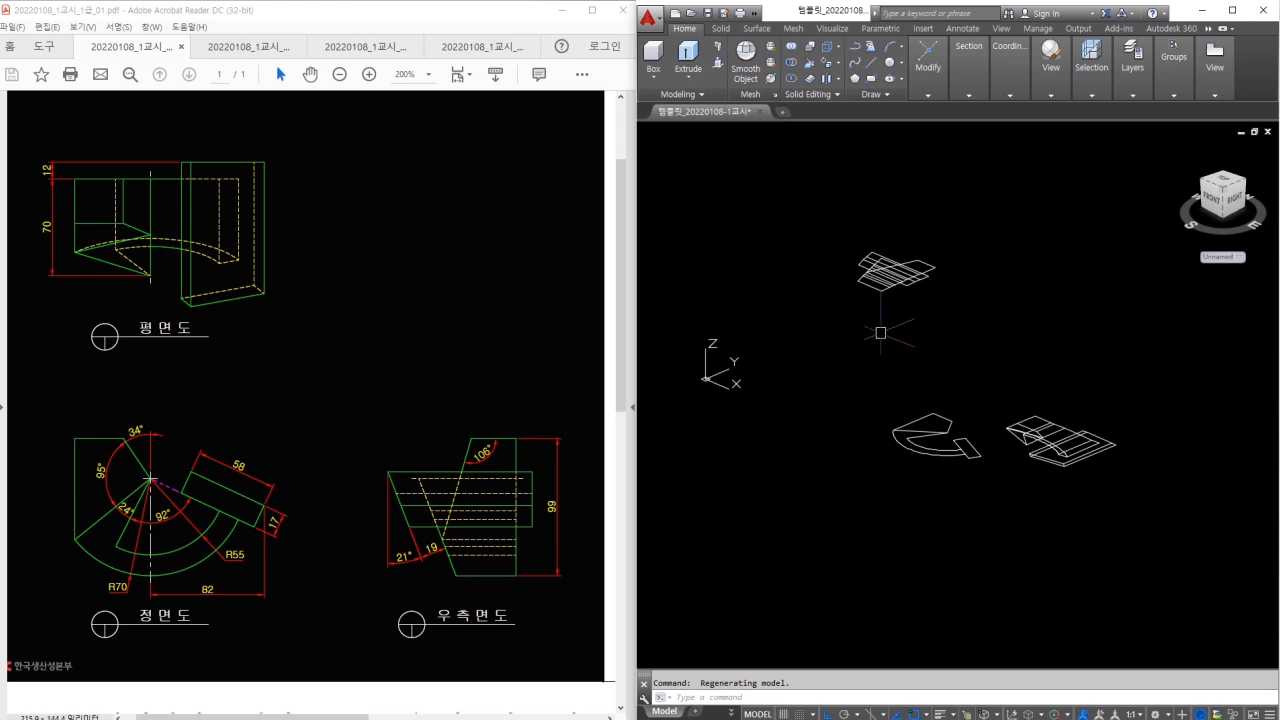
click(979, 315)
click(875, 265)
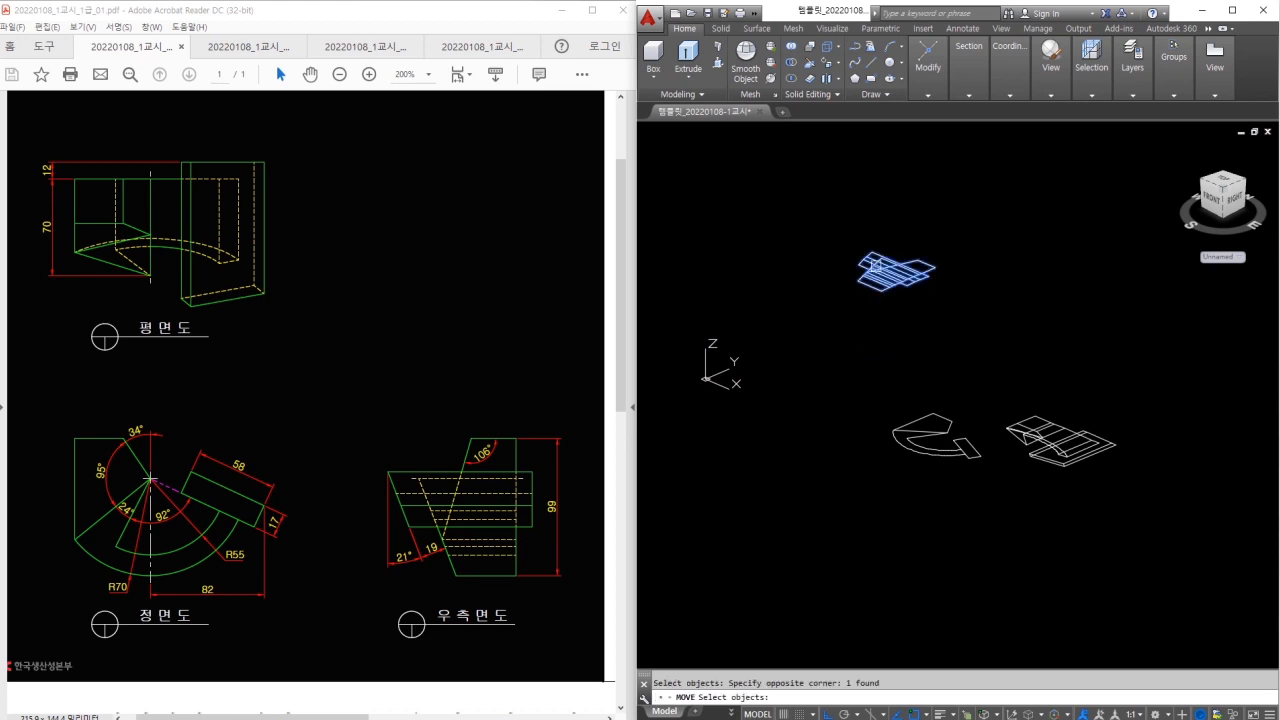
key(Return)
click(857, 280)
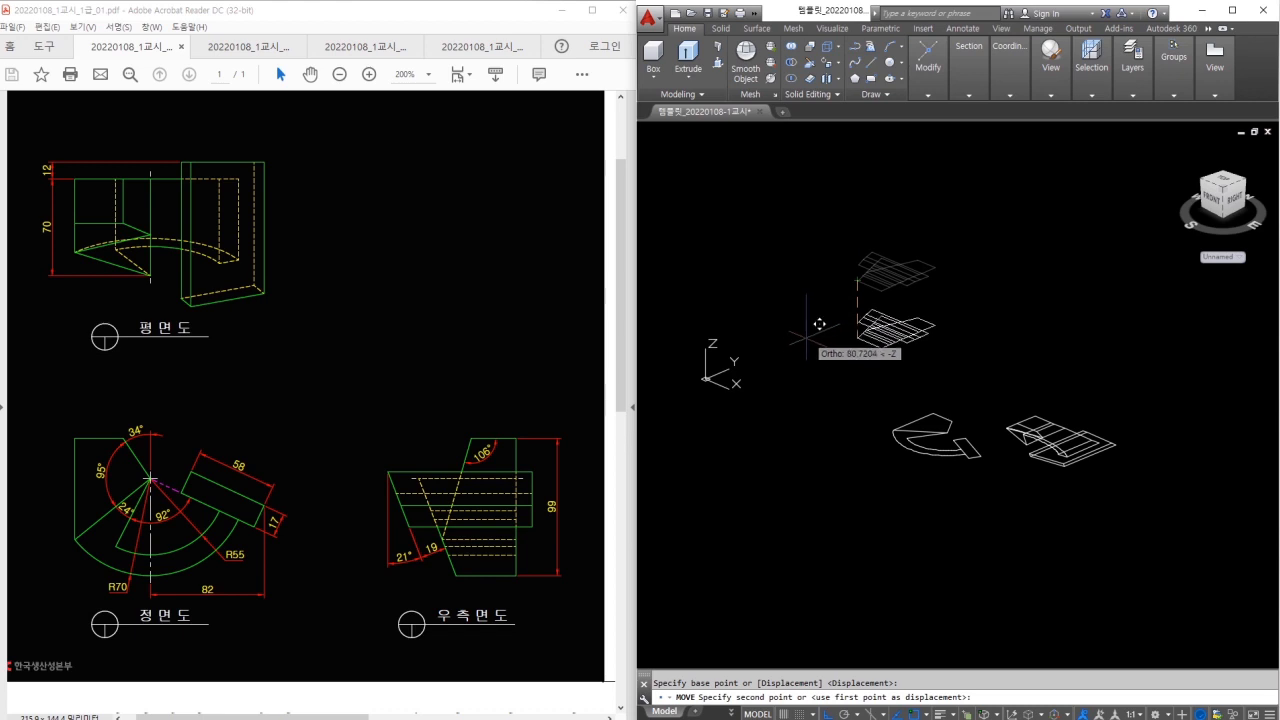
text(0,0)
key(Return)
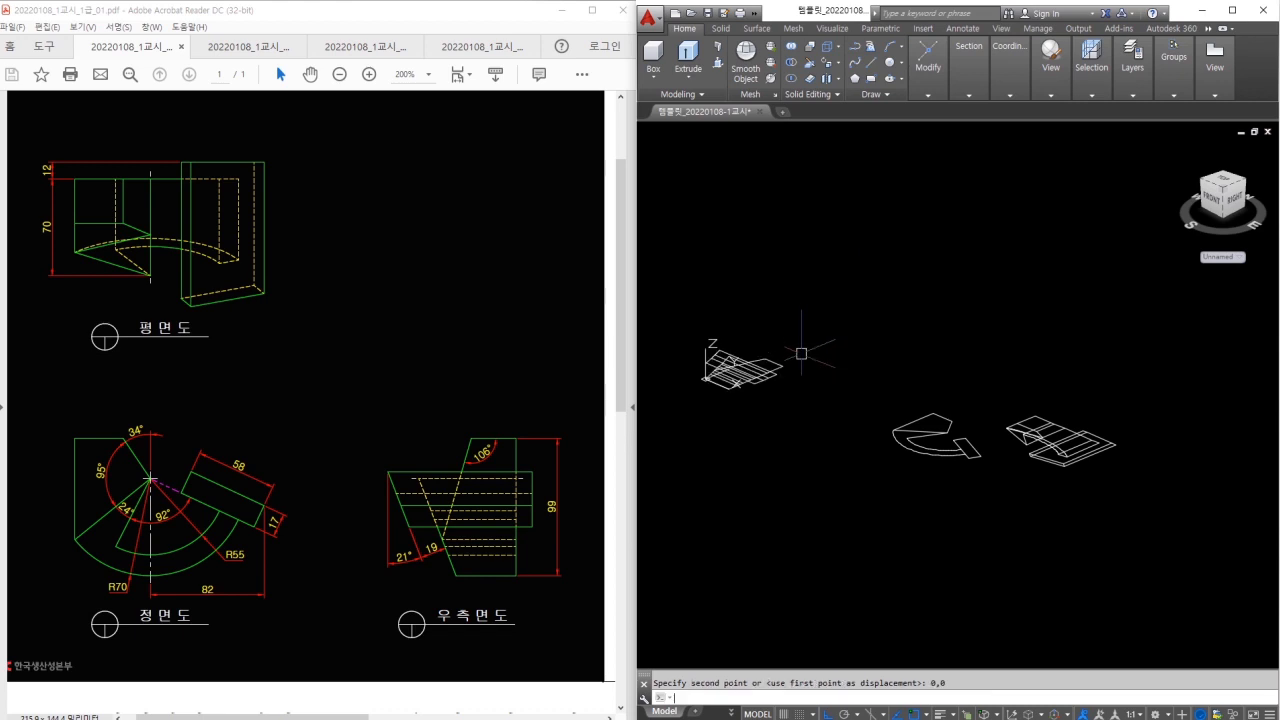
Move the flattened front view by its left corner point to the origin 0,0
click(885, 465)
click(984, 401)
key(Return)
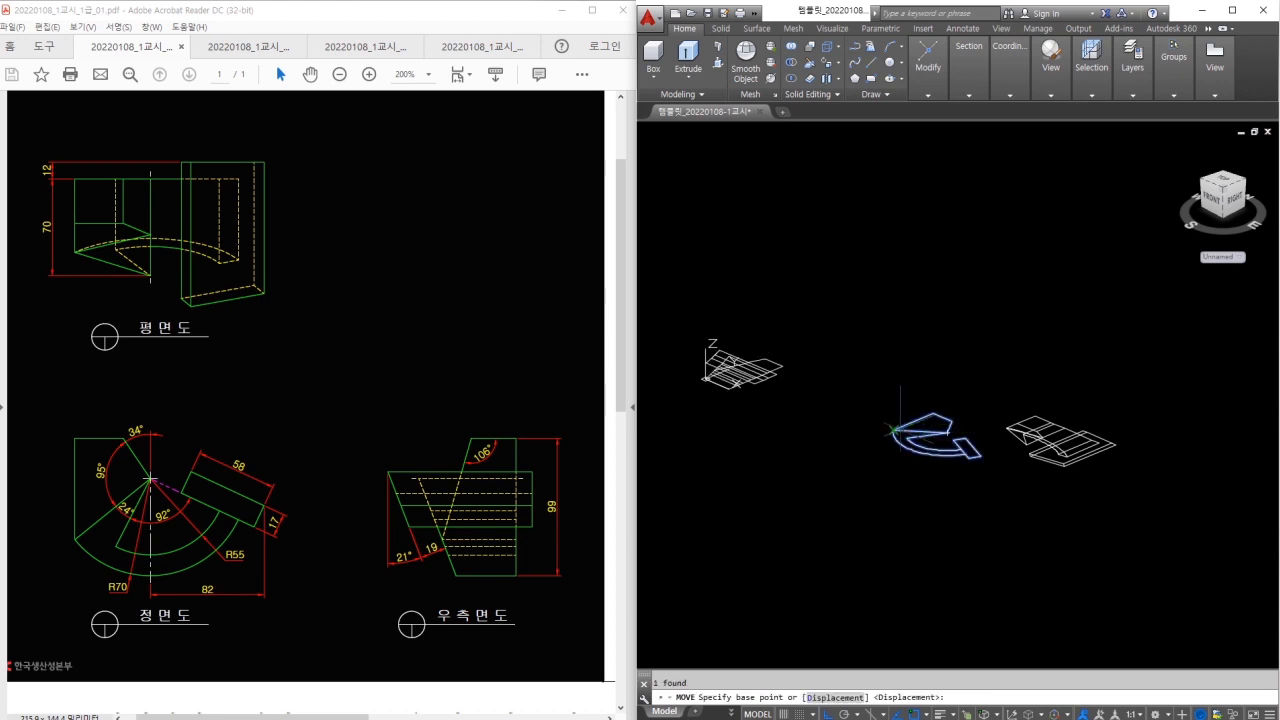
click(893, 431)
text(0,0)
key(Return)
Move the flattened top view by its left corner point to 0,0 so that it shares the plane of the others
click(1121, 389)
key(Return)
click(1006, 428)
text(0,)
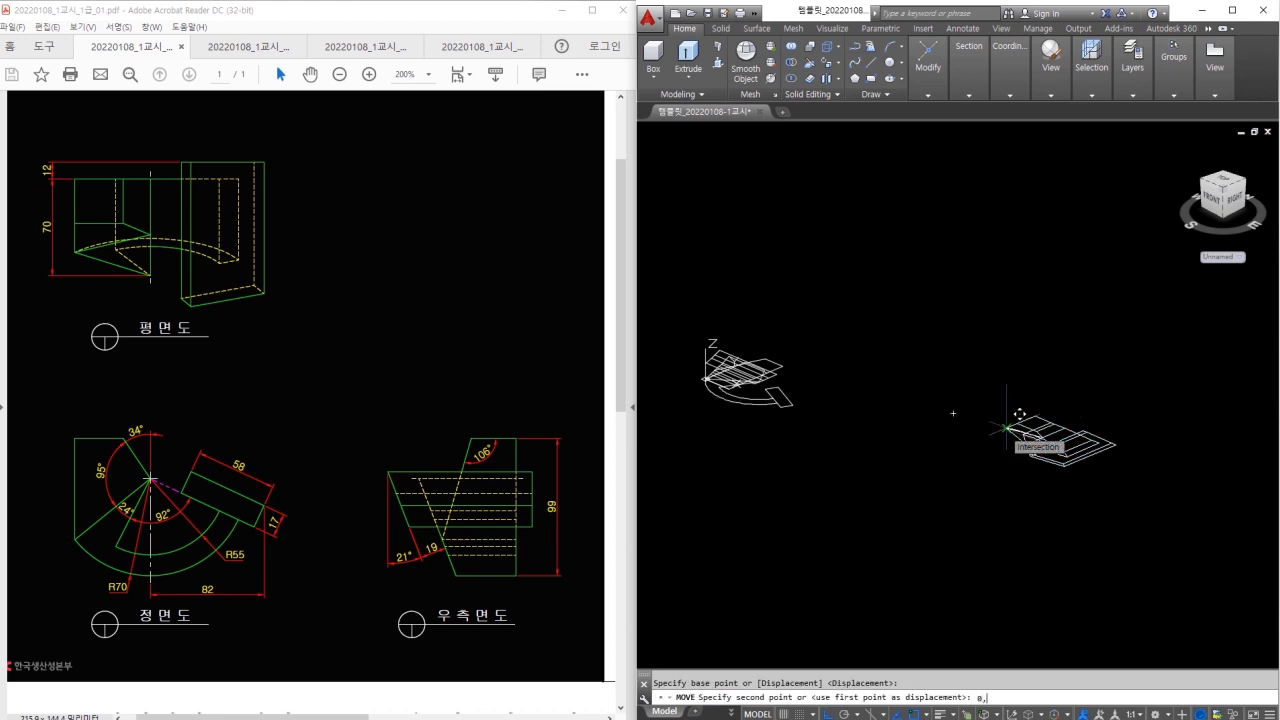
text(0)
key(Return)
key(Return)
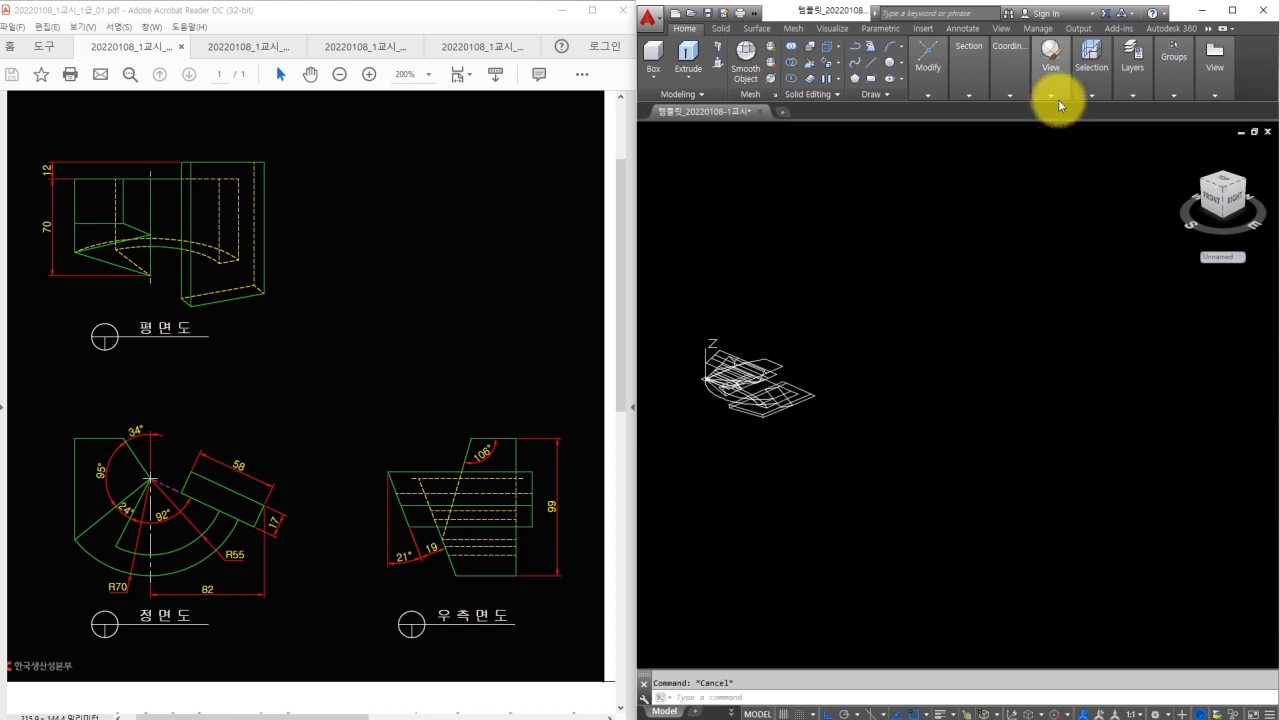
Switch to the Top view with all three overlapping flattened views in sight
click(1058, 99)
click(1057, 126)
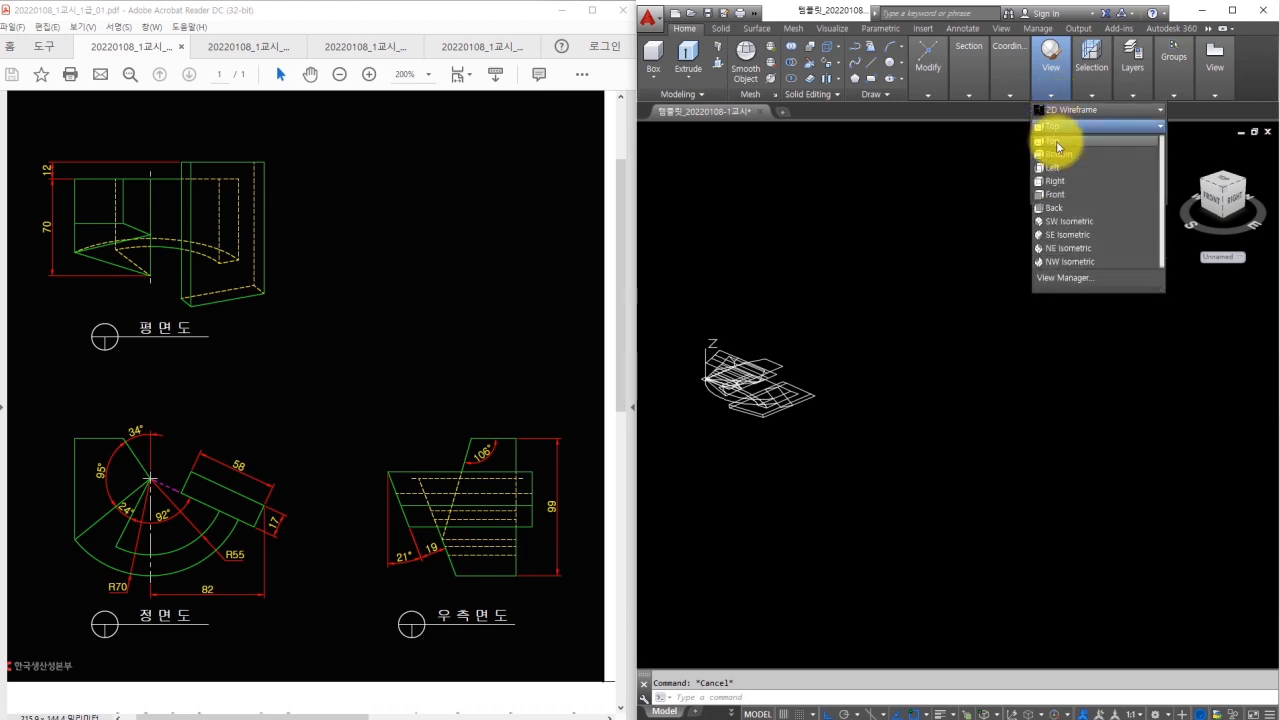
click(1057, 143)
scroll(900, 350, down, 4)
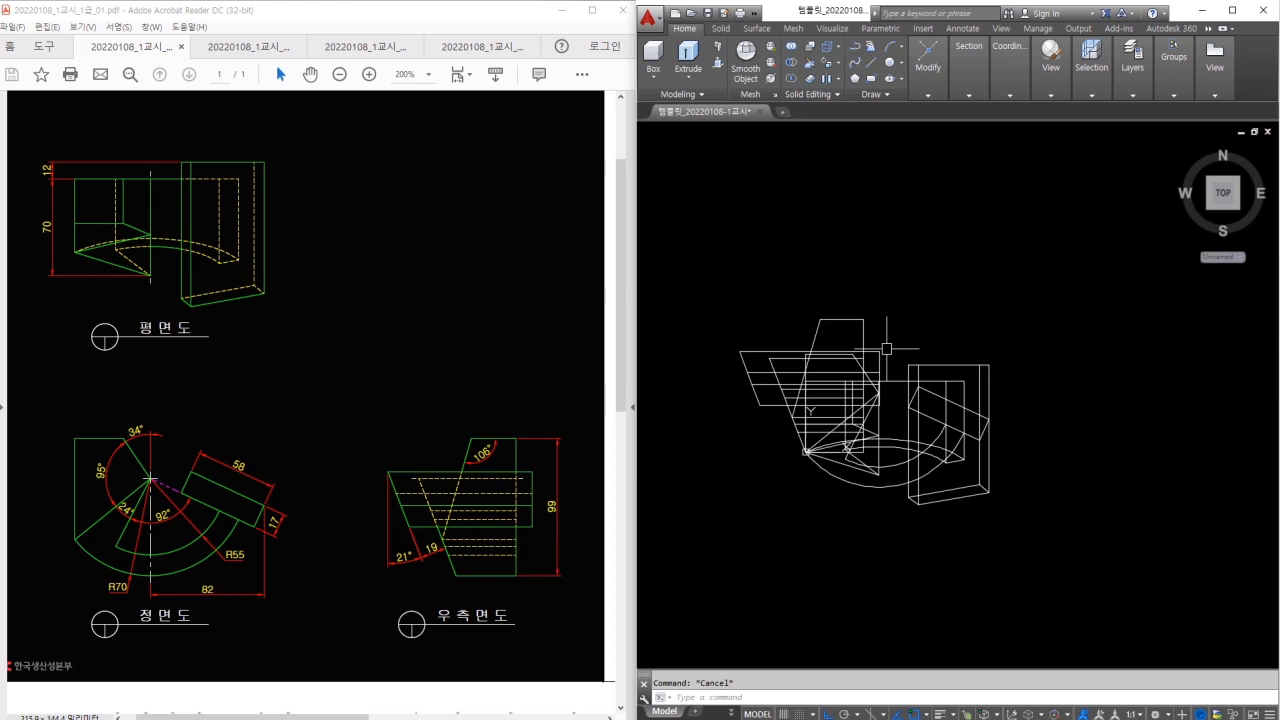
scroll(939, 298, down, 2)
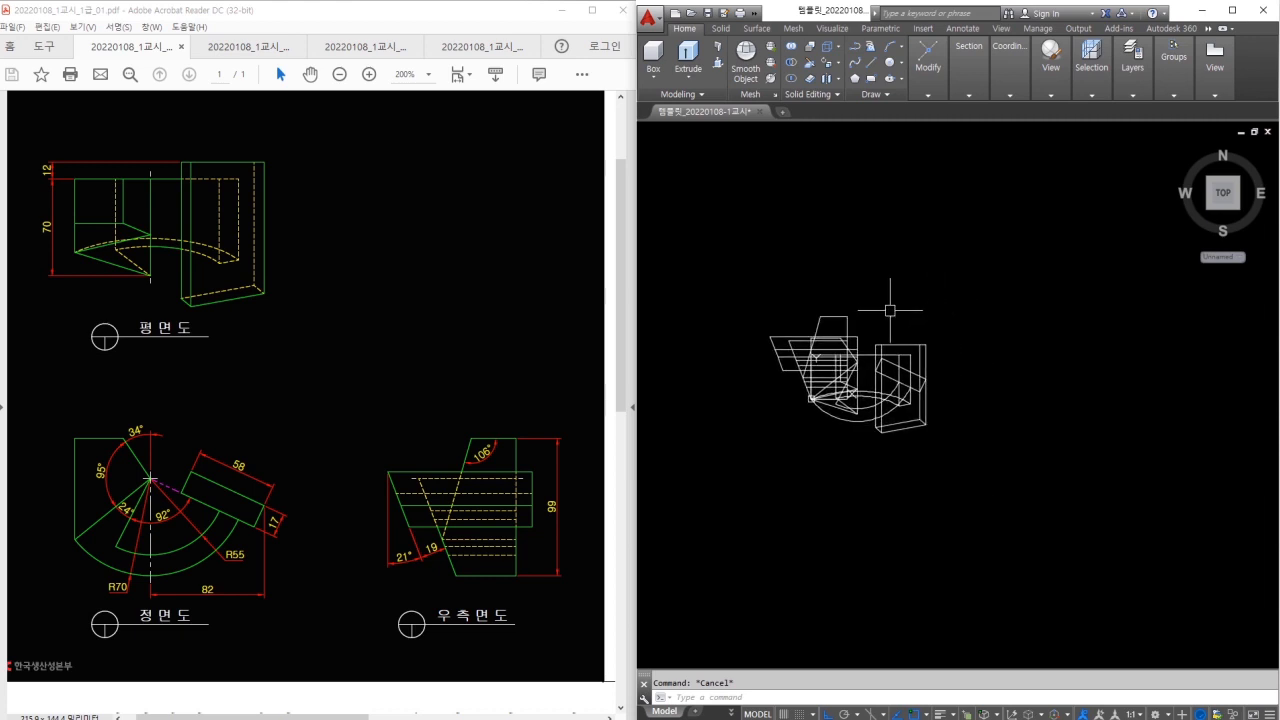
Move the flattened top view straight up, clear of the front and right-side views
click(911, 342)
text(m)
key(space)
click(956, 335)
click(933, 143)
Move the right-side view horizontally to the right, clear of the front view
click(835, 310)
click(825, 322)
text(m)
click(883, 326)
click(1137, 361)
Reposition the front view roughly below the top view and beside the right-side view
click(928, 348)
click(910, 366)
text(m)
click(877, 465)
click(901, 423)
click(893, 386)
click(874, 351)
text(m)
click(915, 376)
click(954, 408)
Adjust the spacing of the right-side view and shift the top view to sit roughly above the front view
click(1106, 429)
click(1086, 383)
click(1170, 363)
click(991, 222)
click(905, 187)
text(m)
click(981, 203)
click(1009, 203)
click(1093, 268)
click(1074, 298)
key(Escape)
Move the front view into place under the top view, roughly level with the right-side view
click(932, 320)
click(882, 363)
text(m)
click(951, 297)
click(960, 283)
middle_drag(1003, 344, 932, 370)
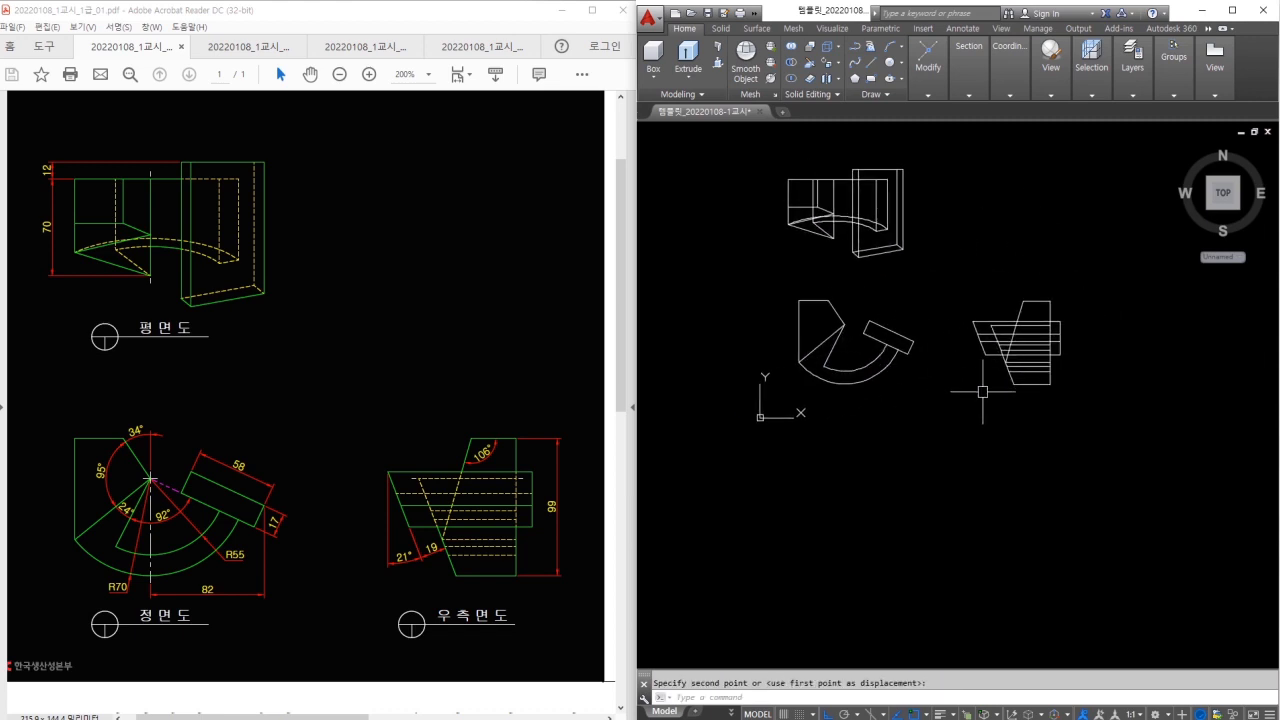
Draw a horizontal construction line from the lowest point of the front view's outer arc to beyond the right-side view
drag(852, 389, 1100, 390)
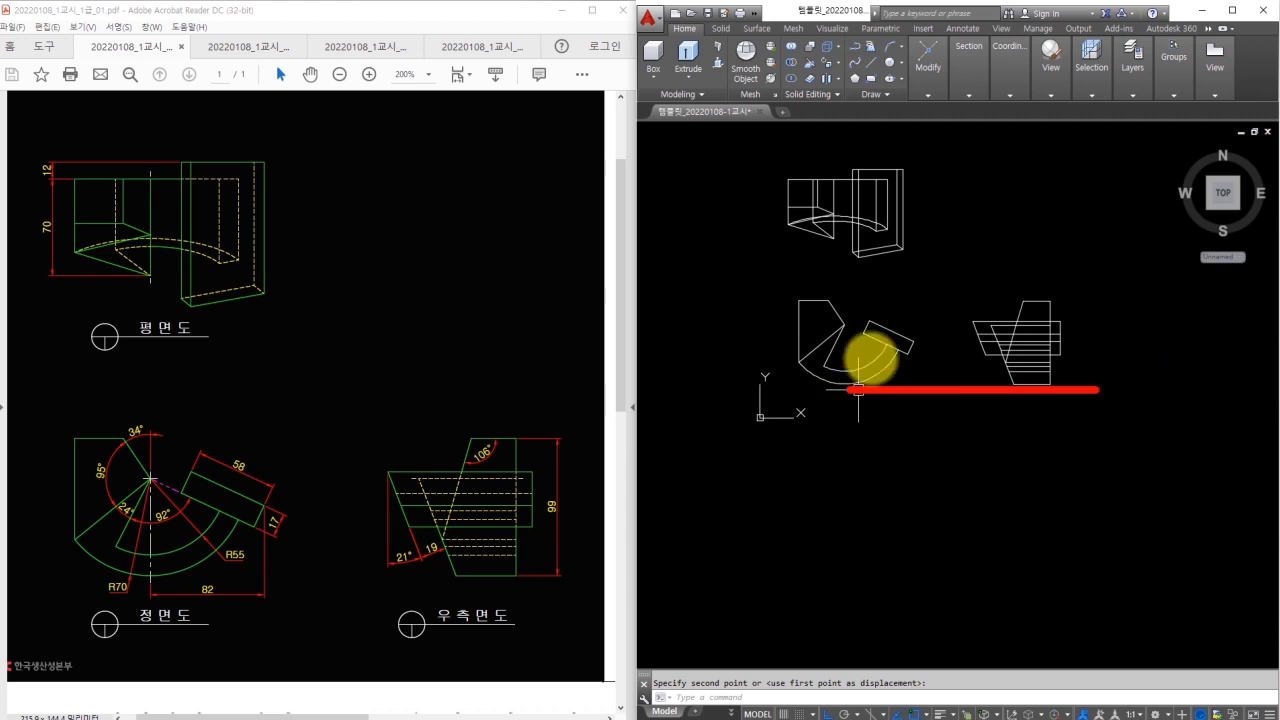
drag(800, 308, 801, 130)
mouse_move(892, 216)
mouse_down()
mouse_move(800, 157)
mouse_move(882, 240)
mouse_up()
mouse_move(991, 356)
mouse_down()
mouse_move(1063, 368)
mouse_move(992, 362)
mouse_up()
key(Escape)
text(l)
key(Return)
click(845, 383)
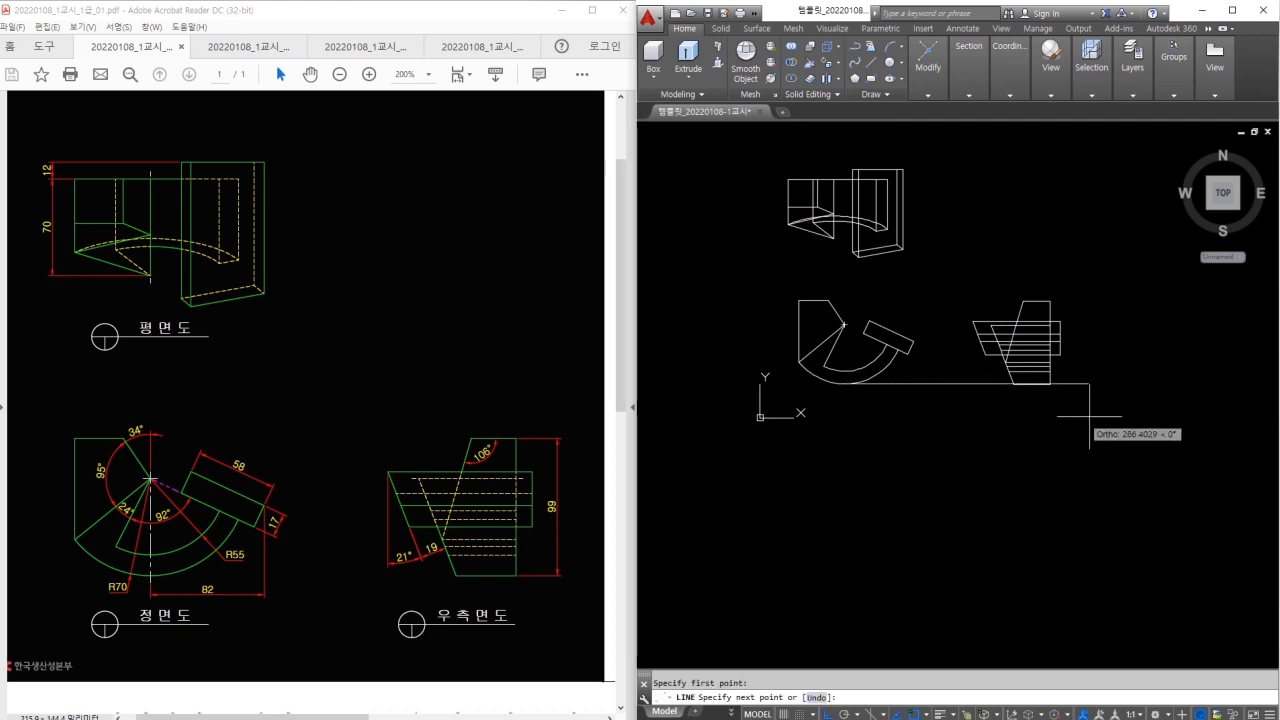
click(1175, 383)
key(Return)
Move the right-side view vertically by its bottom right corner onto the horizontal construction line
text(m)
key(Return)
click(1103, 356)
click(1030, 312)
key(Return)
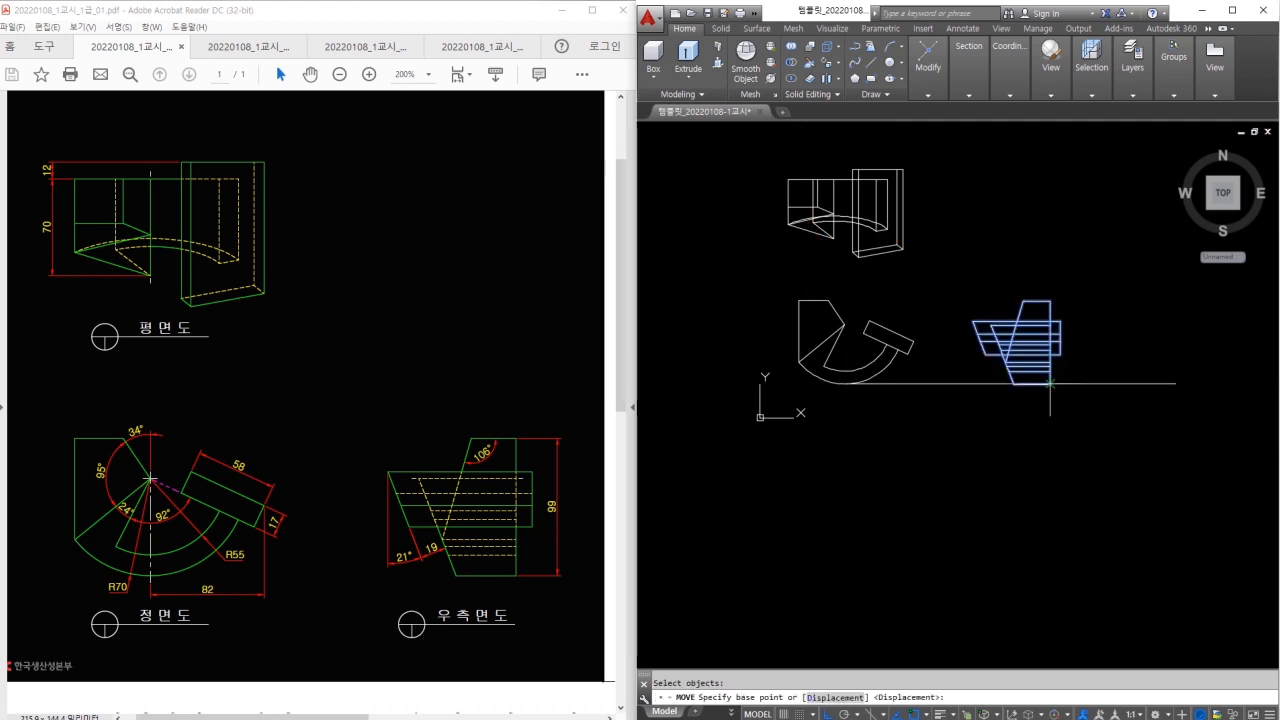
scroll(1038, 372, up, 6)
click(1052, 354)
click(1051, 347)
scroll(1049, 348, down, 7)
Erase the horizontal construction line below the front and right-side views
middle_drag(994, 350, 1091, 427)
click(936, 450)
click(918, 449)
text(e)
key(Return)
click(956, 413)
click(937, 437)
key(Return)
Draw a vertical construction line from the front view's left edge up past the top view
key(l)
key(Return)
click(751, 293)
middle_drag(765, 172, 763, 361)
click(773, 197)
key(Return)
Move the top view horizontally by its left corner onto the vertical construction line
click(808, 268)
click(785, 322)
text(m)
key(Return)
click(728, 299)
click(747, 292)
Erase the vertical construction line between the front and top views
click(769, 249)
click(729, 262)
text(e)
key(Return)
middle_drag(826, 366, 837, 270)
scroll(837, 270, down, 3)
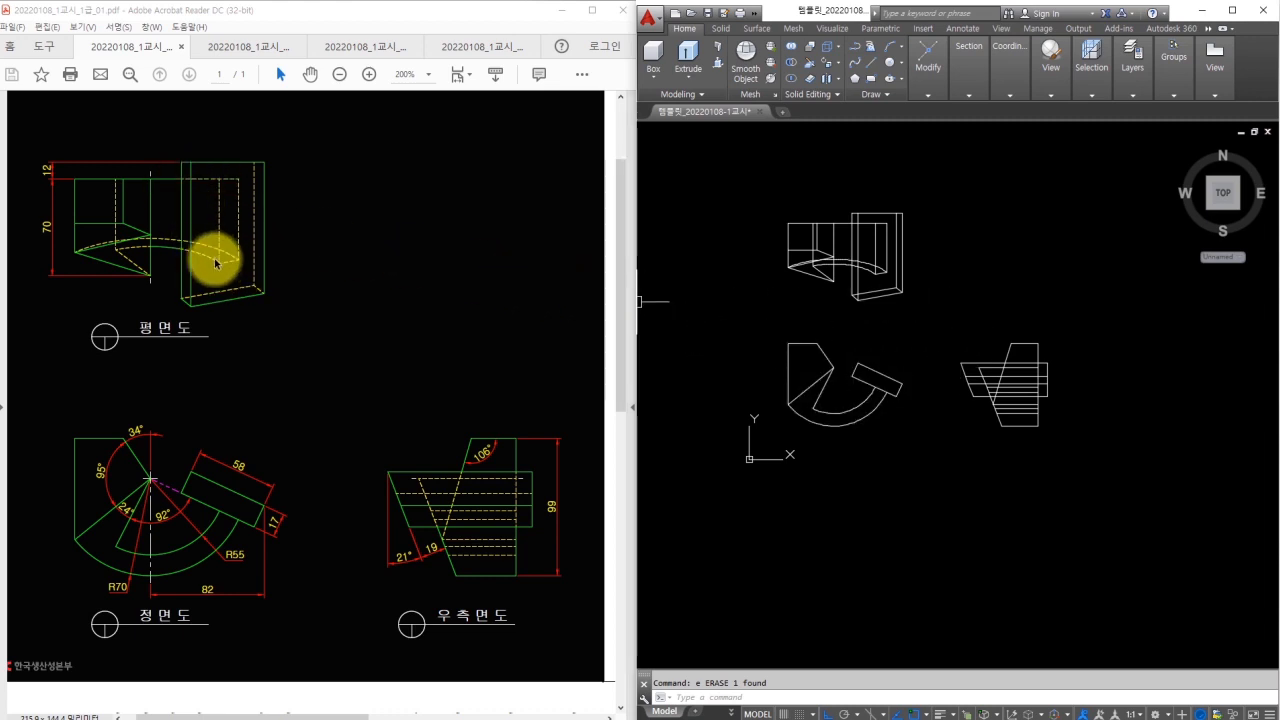
Open the Layer Properties Manager and create six new layers
click(1072, 268)
click(1020, 265)
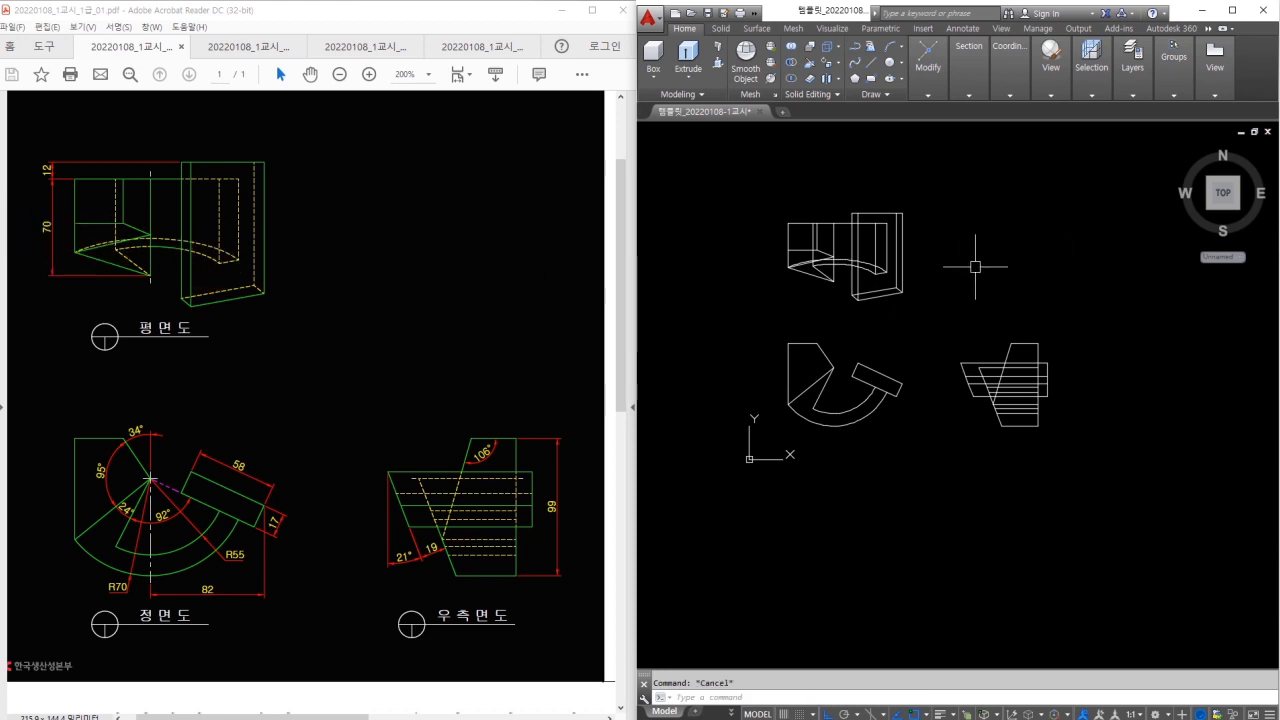
key(Return)
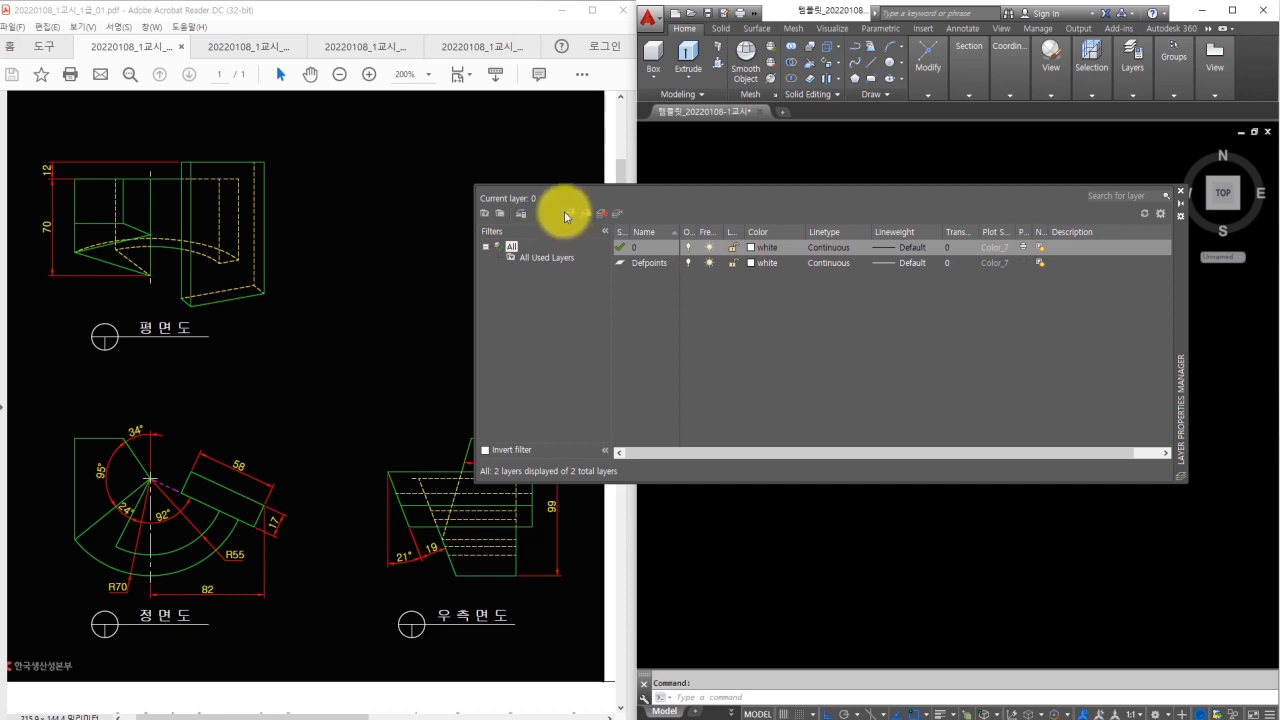
click(565, 213)
click(565, 213)
click(565, 213)
click(565, 213)
click(565, 213)
click(565, 213)
Rename Layer2, Layer3, Layer4 and Layer5 as 외형선, 숨은선, 중심선 and 가상선
click(648, 262)
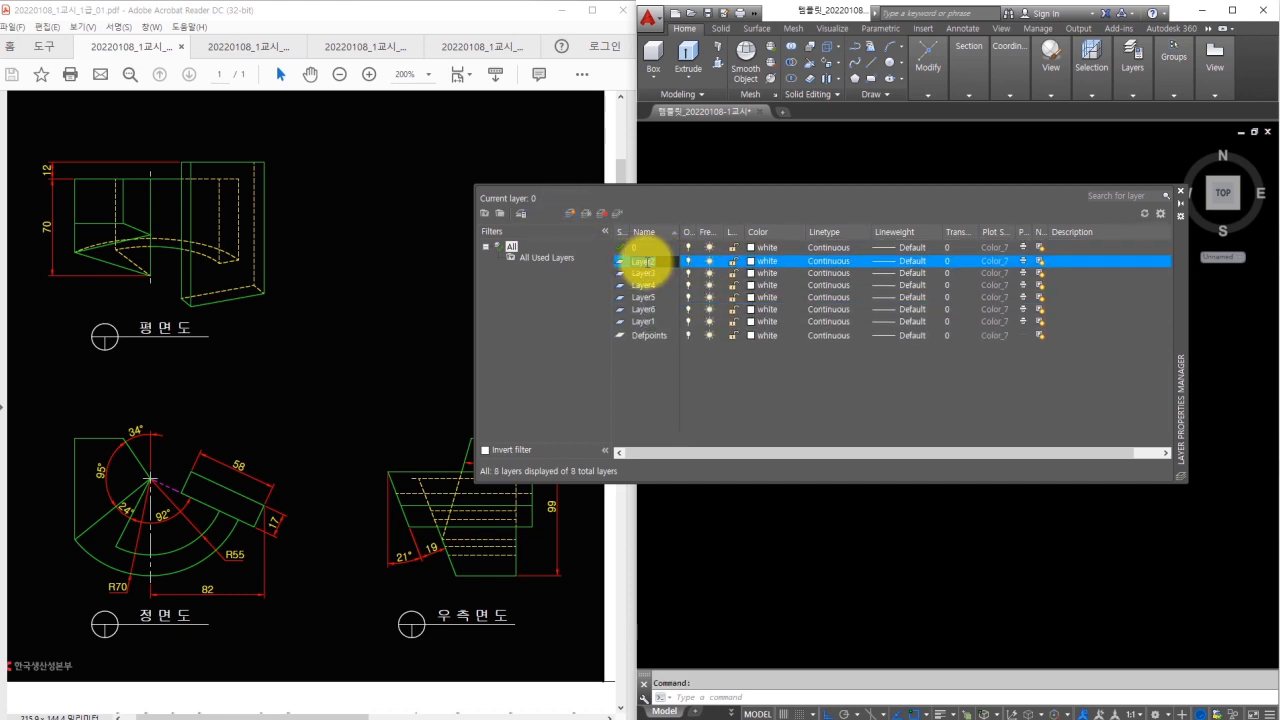
text(d)
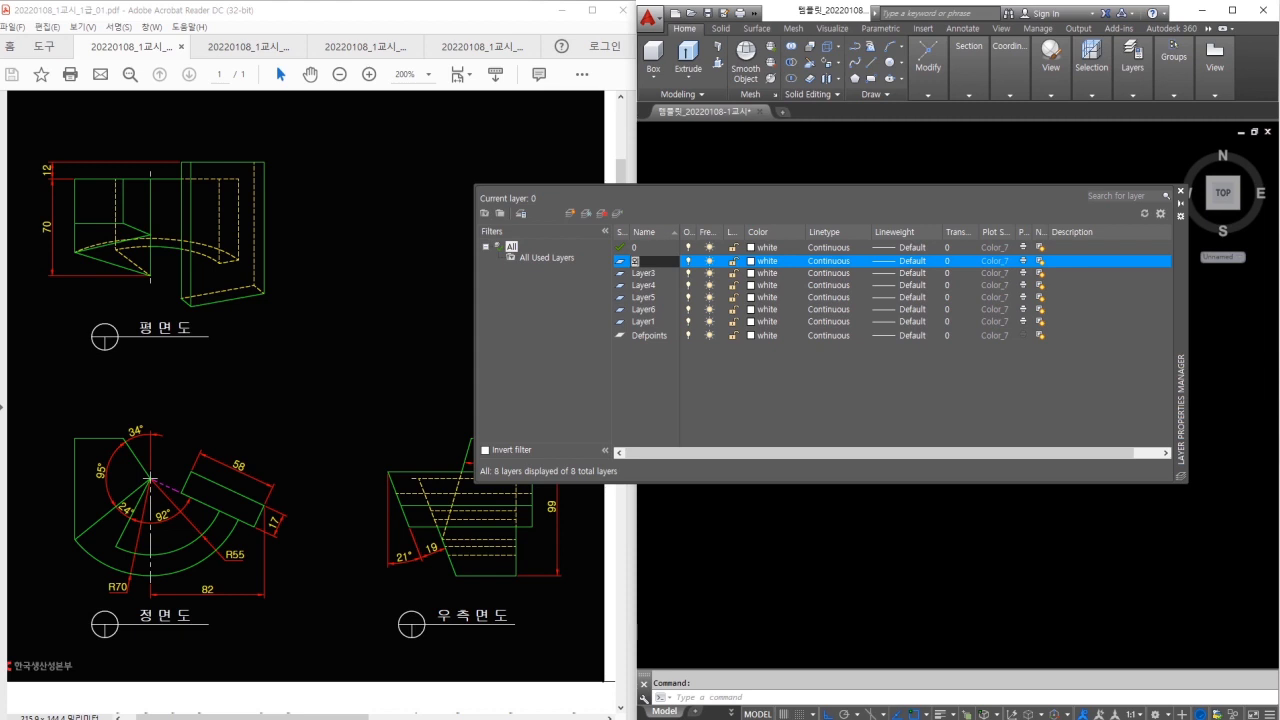
click(648, 268)
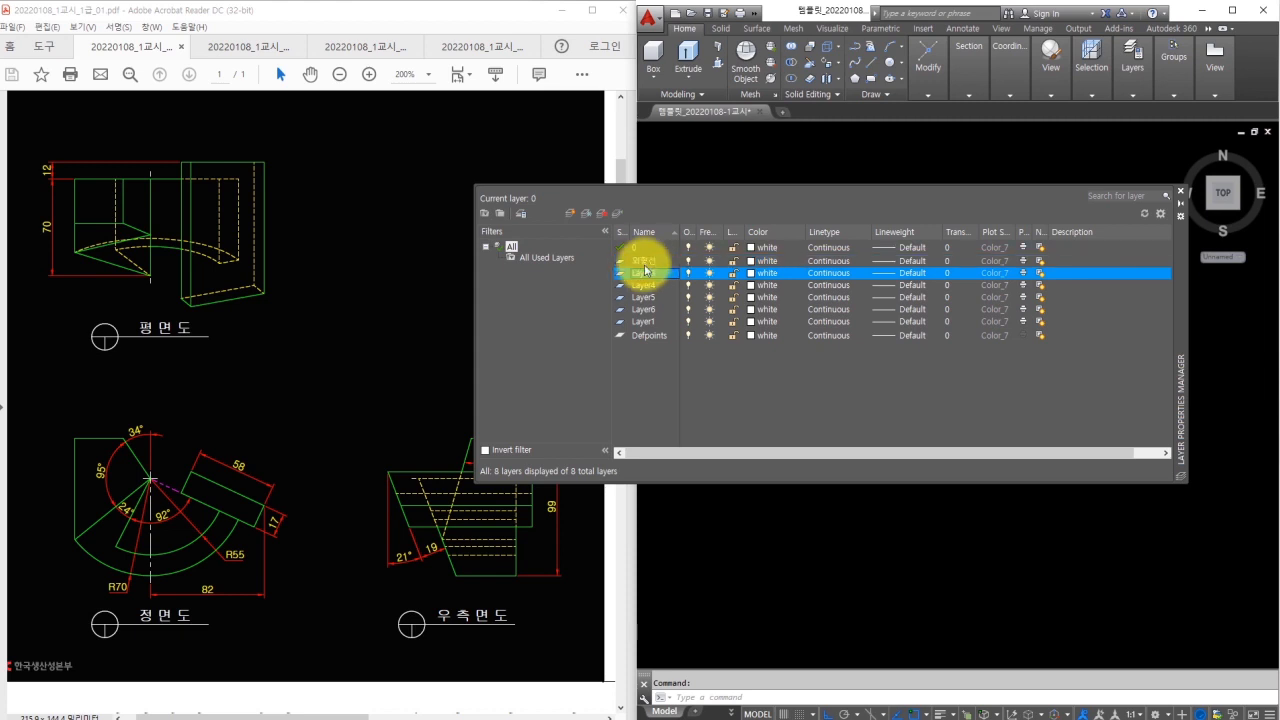
text(숨은서)
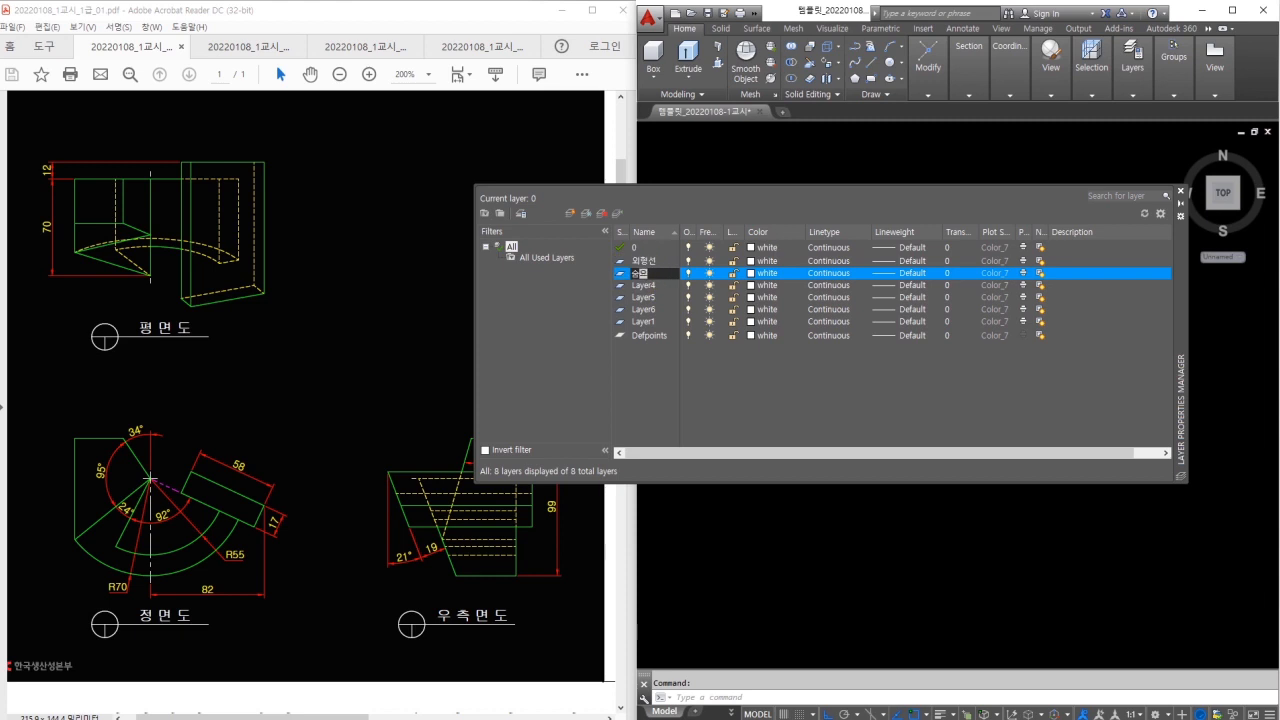
click(646, 286)
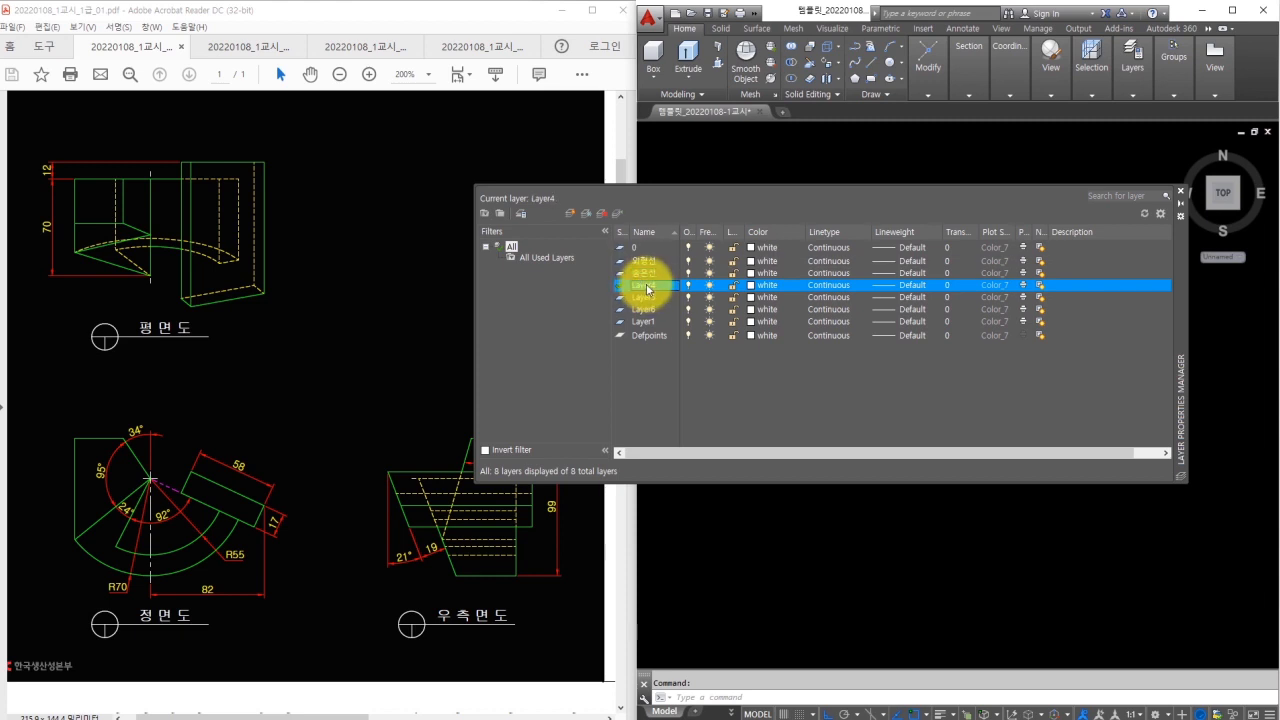
text(중심선)
click(648, 297)
text(가상선)
Rename Layer6 as 윤곽선
click(645, 310)
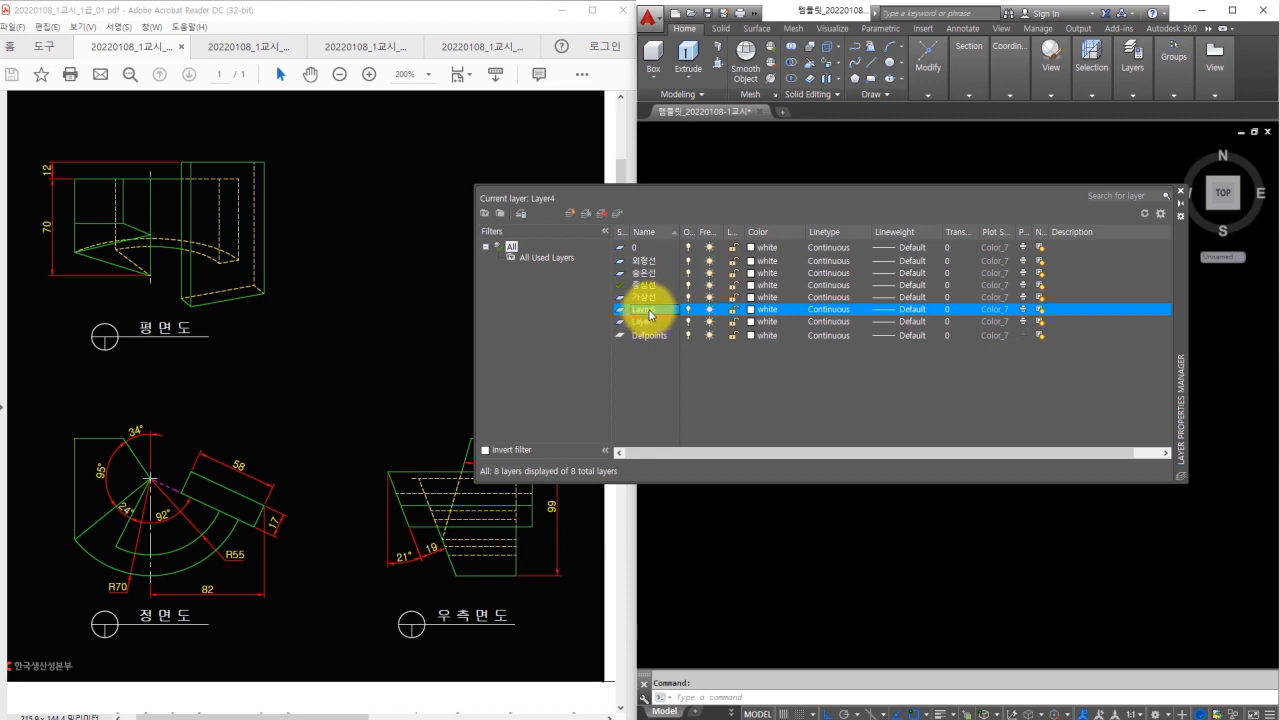
text(윤곽선)
key(Return)
click(646, 322)
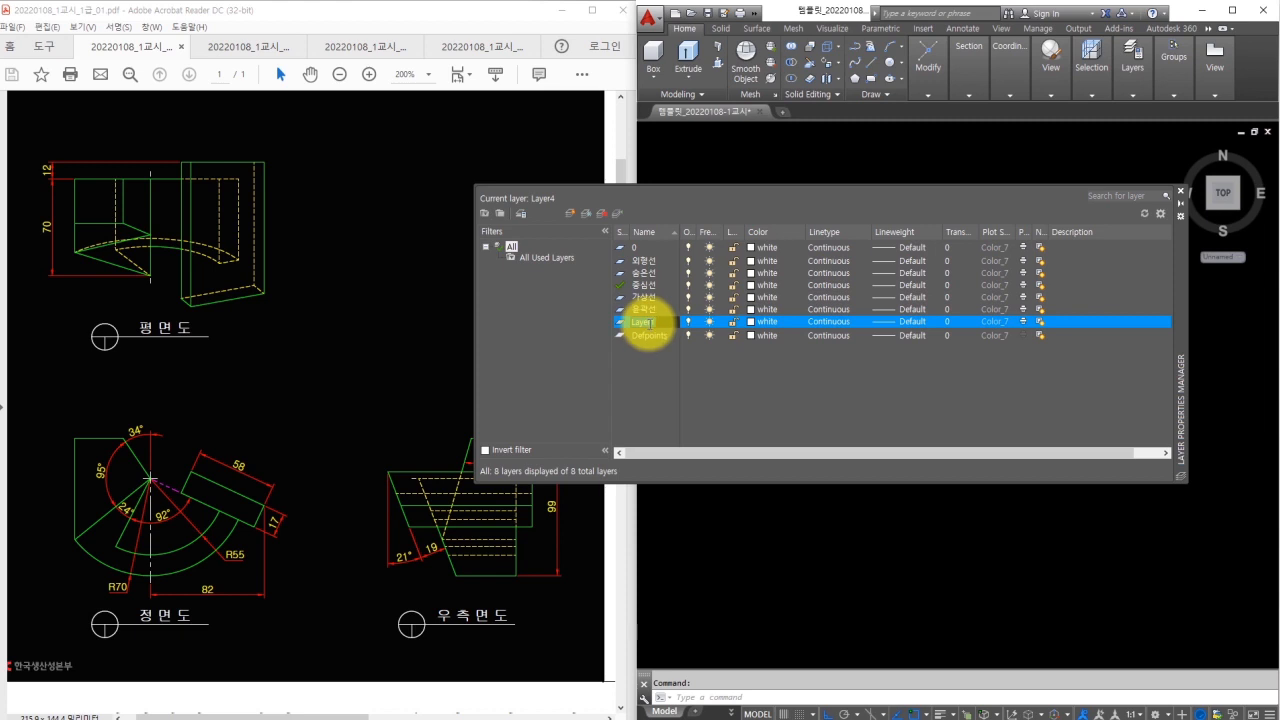
Rename the layer below 가상선 as 문자 and Layer1 as 치수
click(645, 310)
text(문자)
key(Return)
click(642, 322)
text(치수)
key(Return)
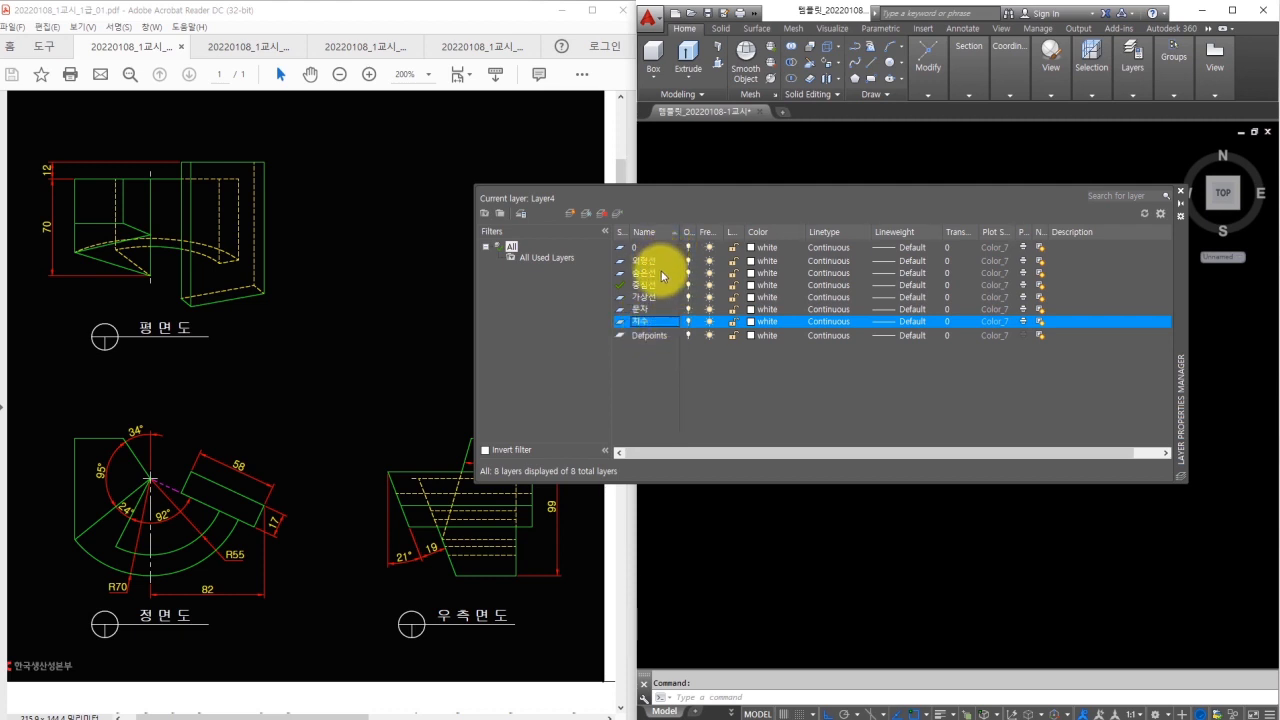
Set the color of the 외형선 layer to green and of the 숨은선 layer to yellow
click(750, 261)
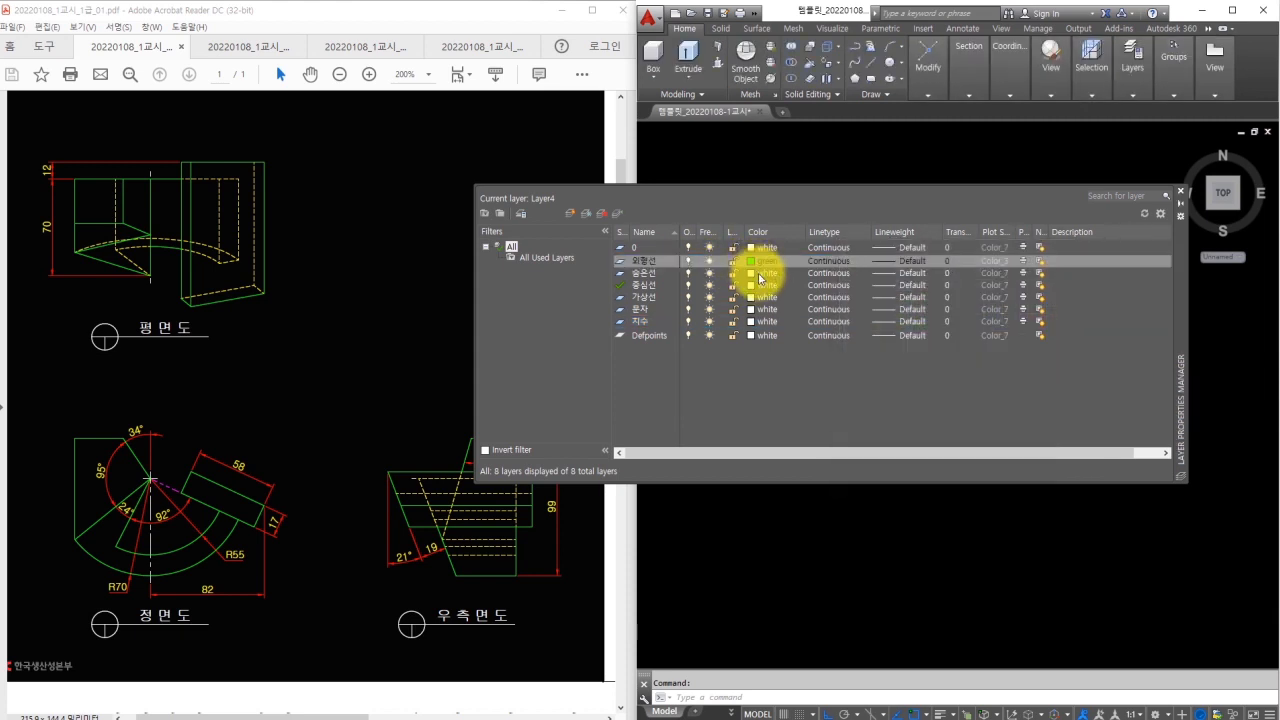
click(760, 273)
text(yellow)
key(Return)
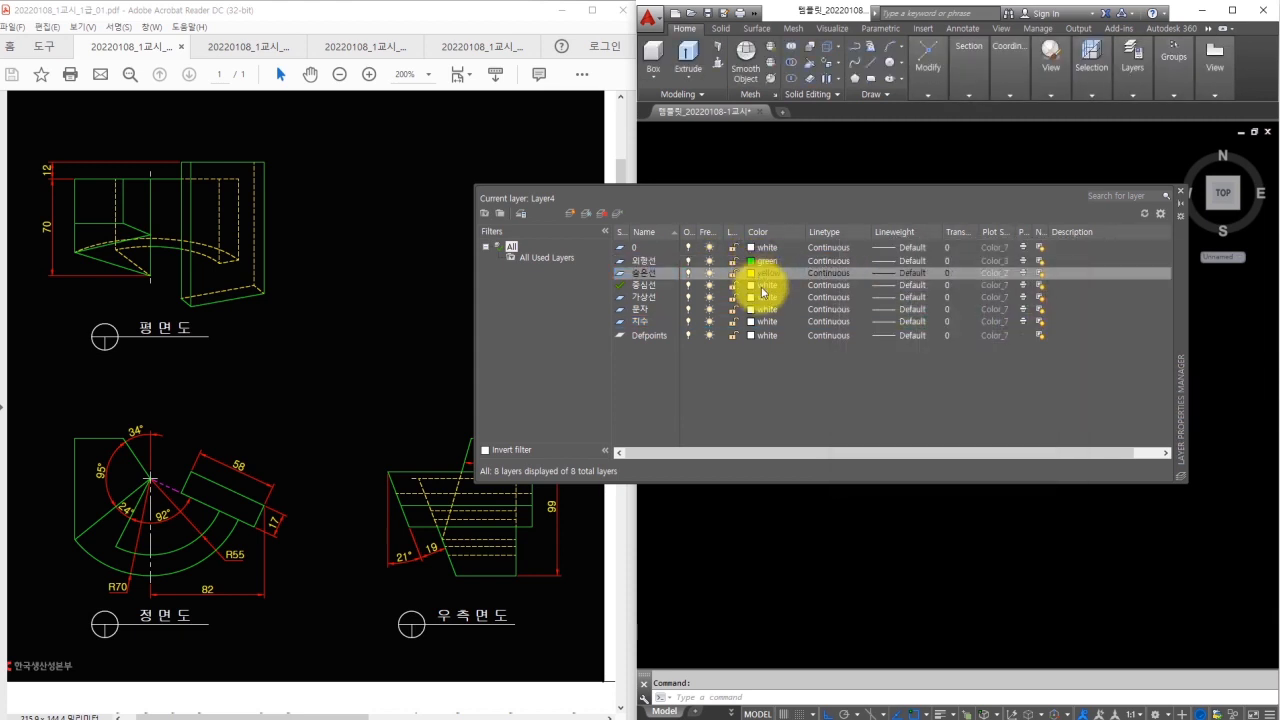
Set the color of the 가상선 layer to magenta and of the 치수 layer to red
click(764, 297)
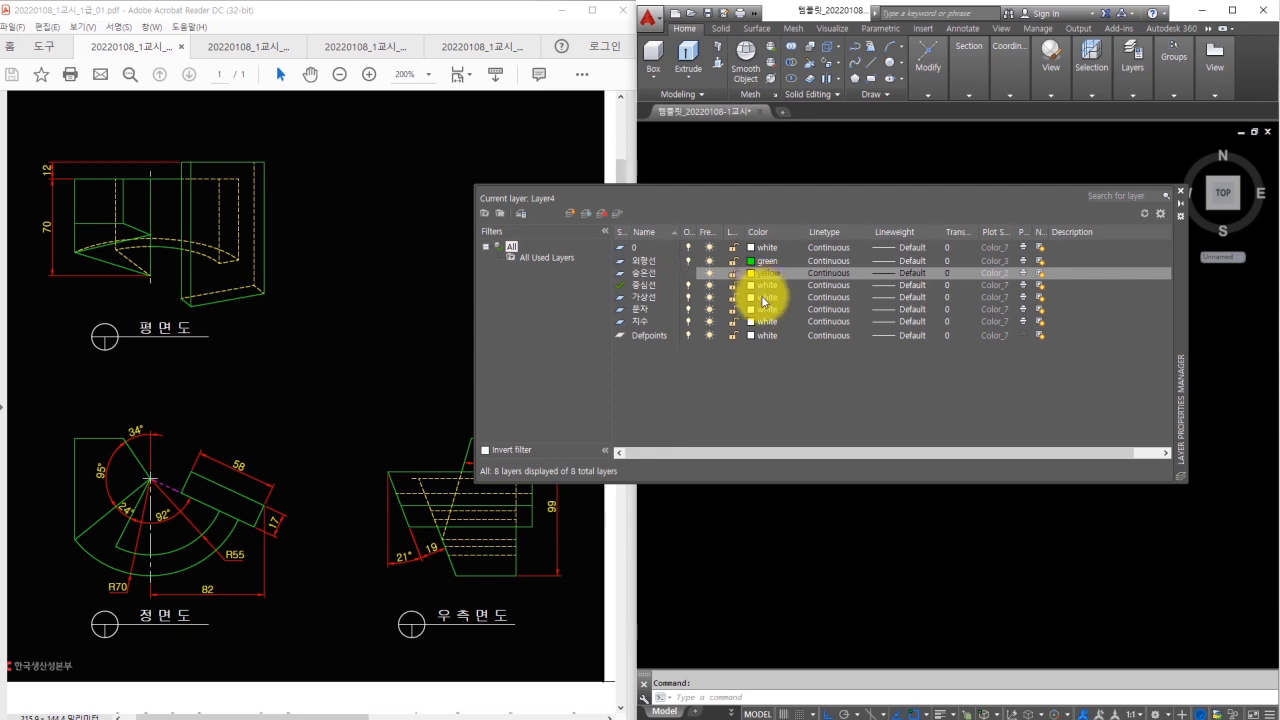
text(magenta)
key(Return)
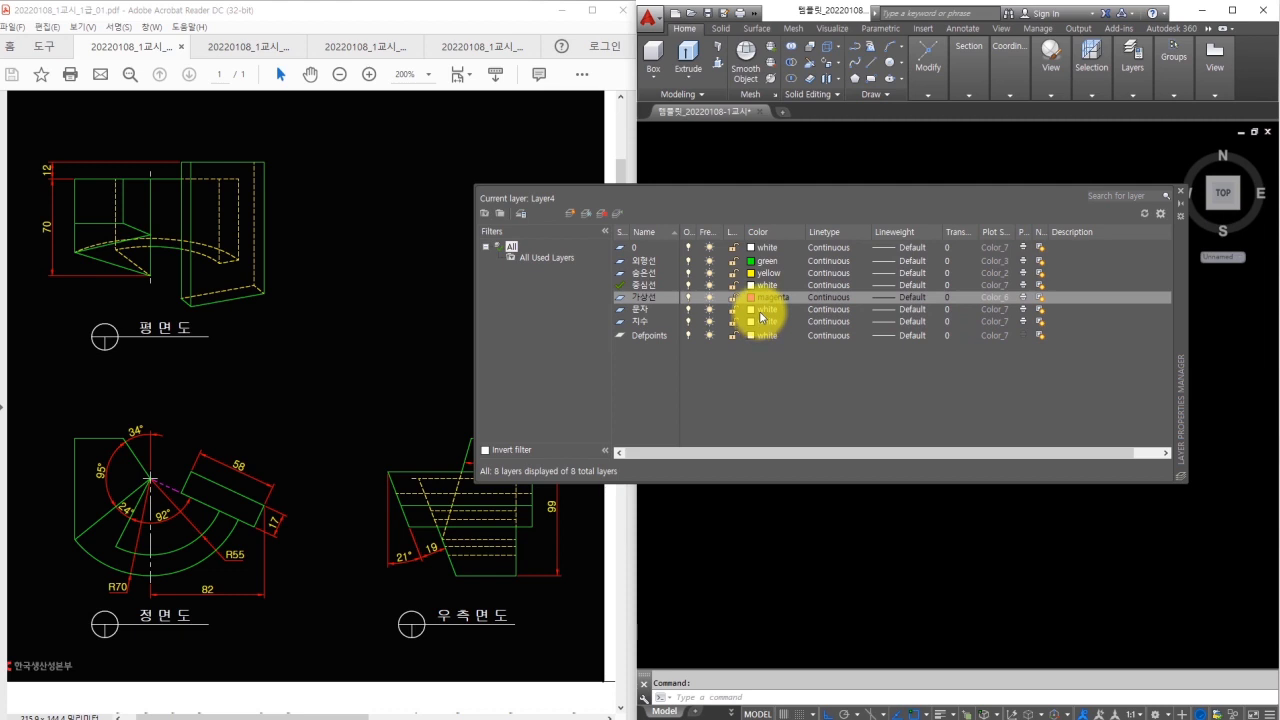
click(760, 321)
text(red)
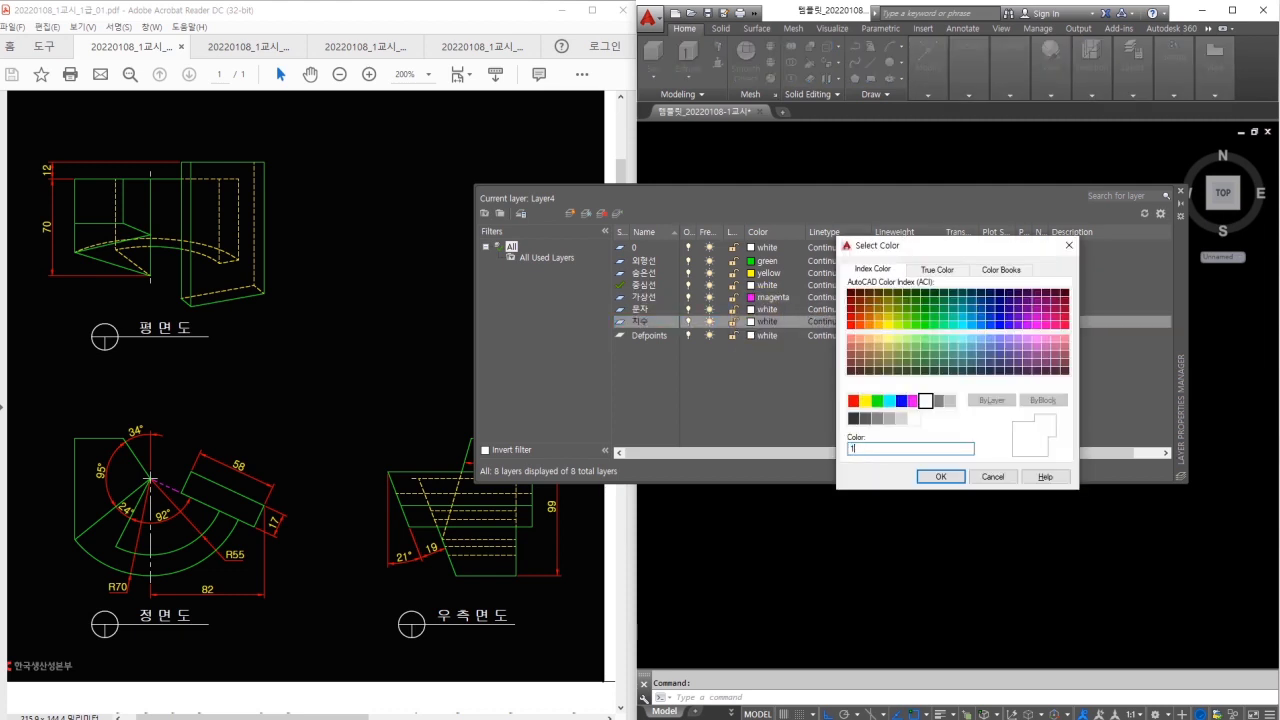
key(Return)
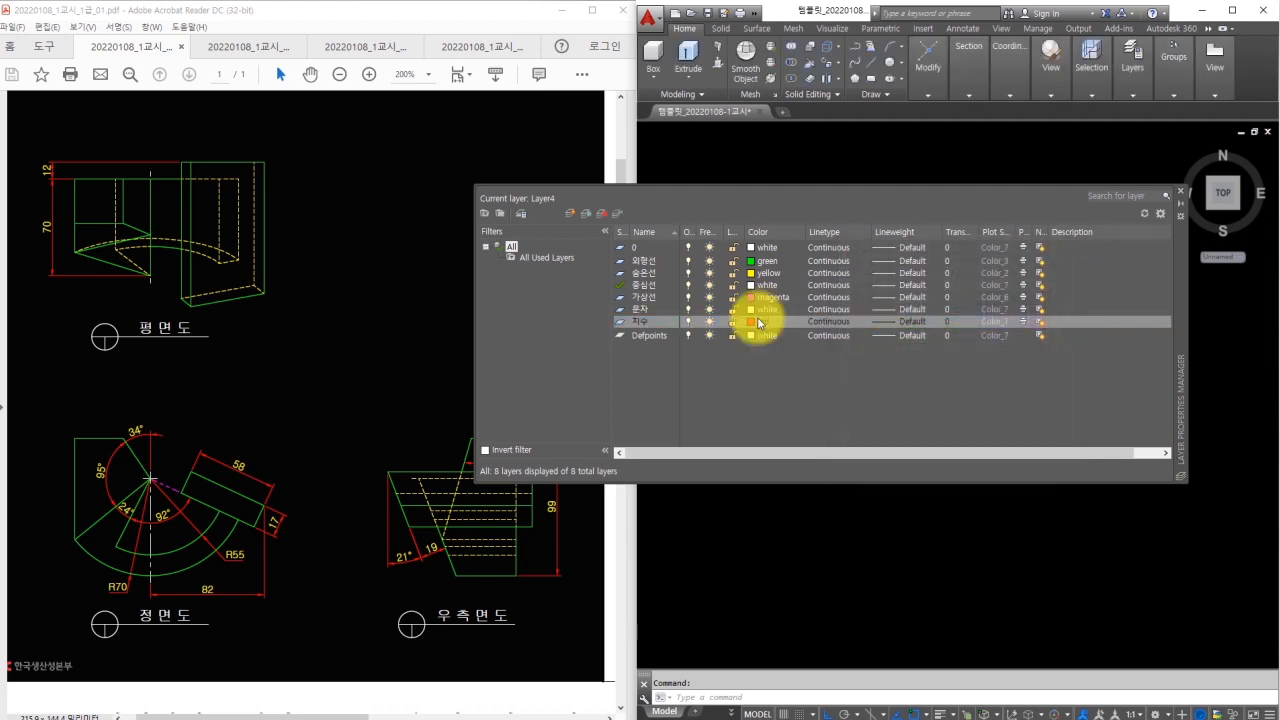
Load the CENTER, HIDDEN and PHANTOM linetypes from acadiso.lin while choosing the linetype of the 숨은선 layer
click(824, 274)
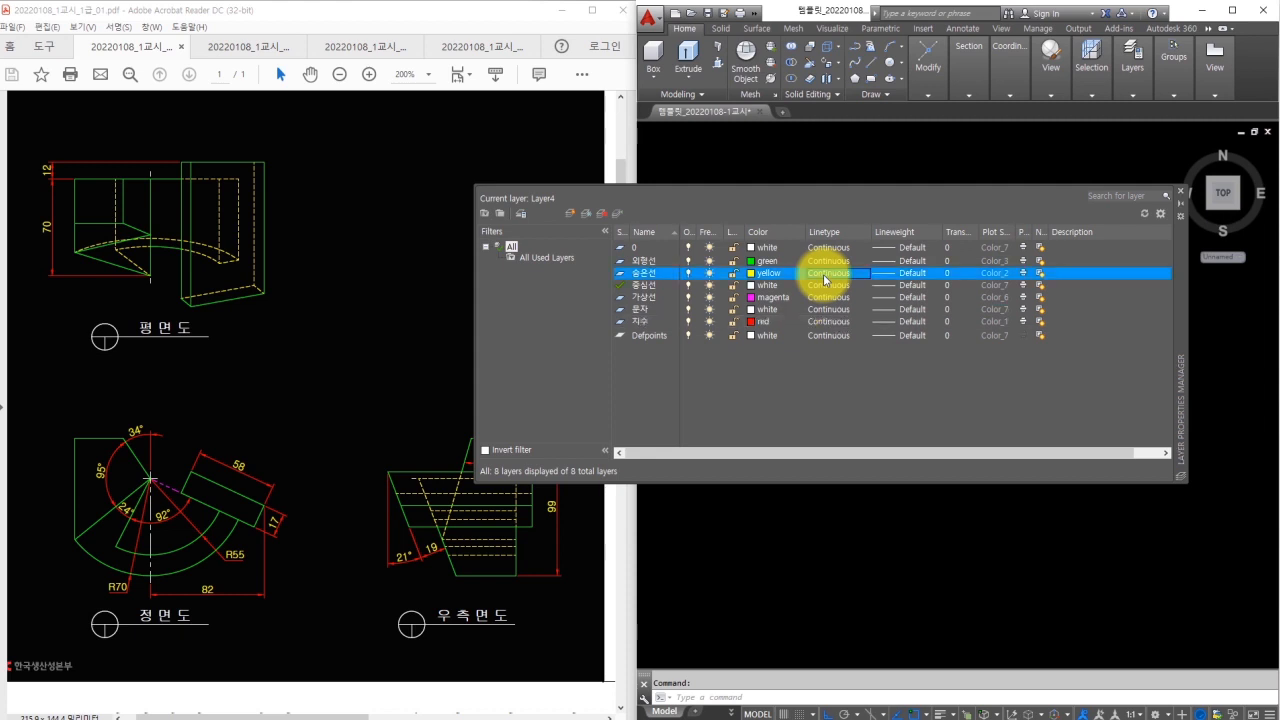
click(979, 442)
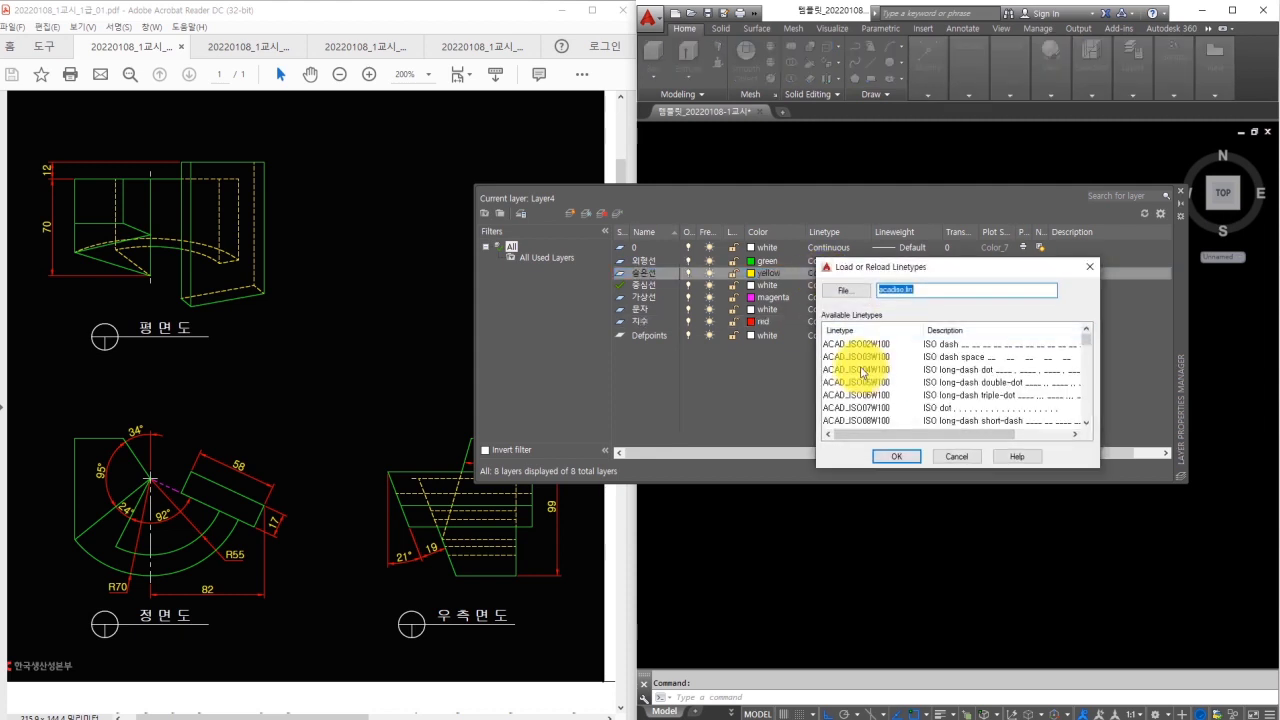
click(856, 371)
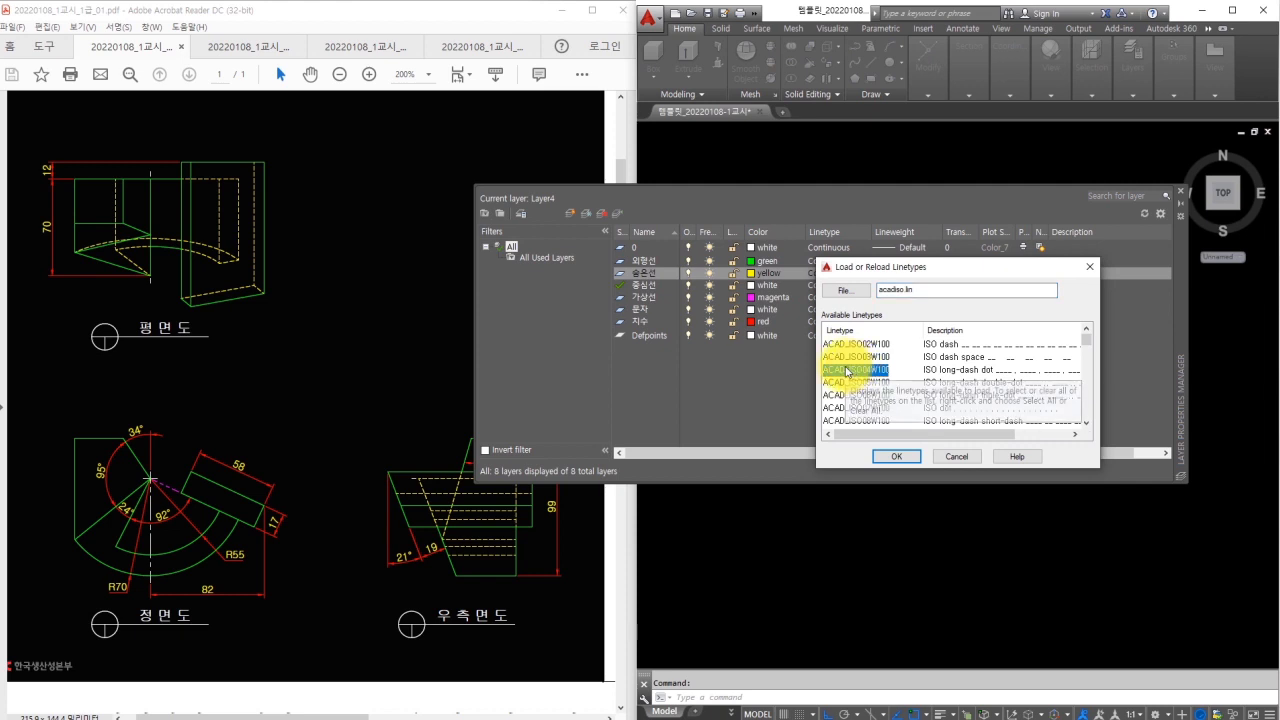
key(c)
click(896, 457)
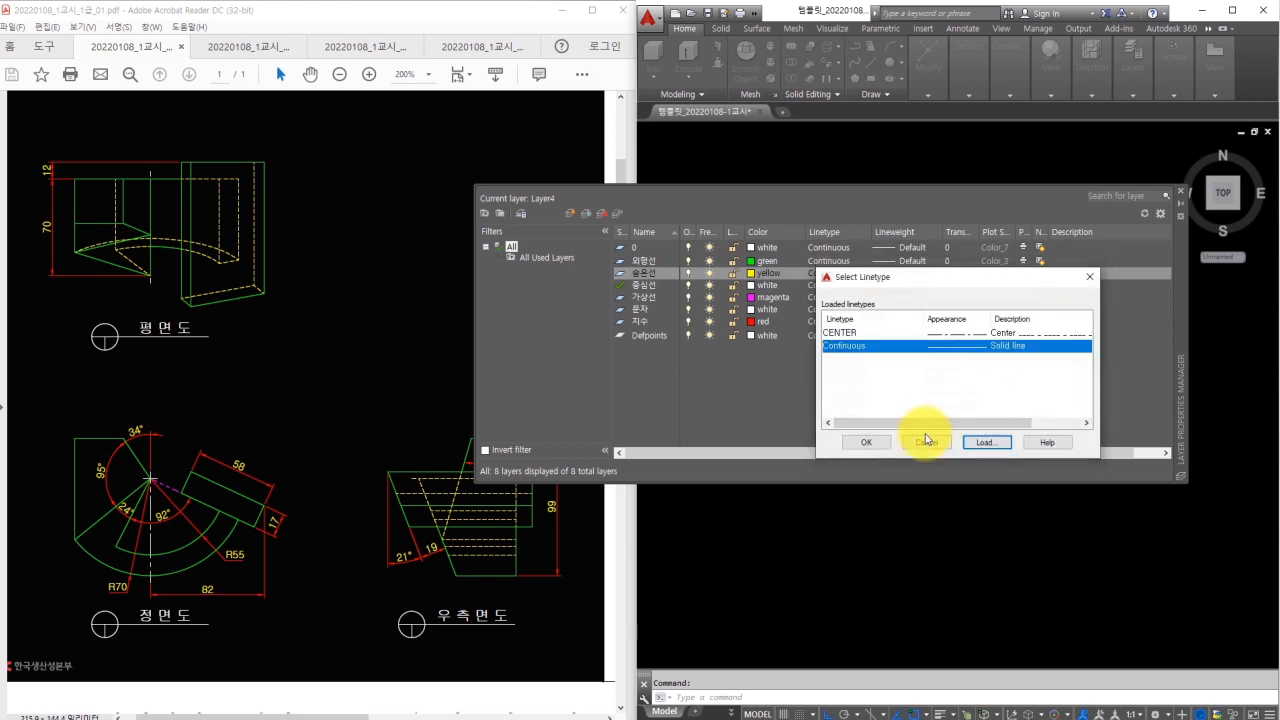
click(978, 443)
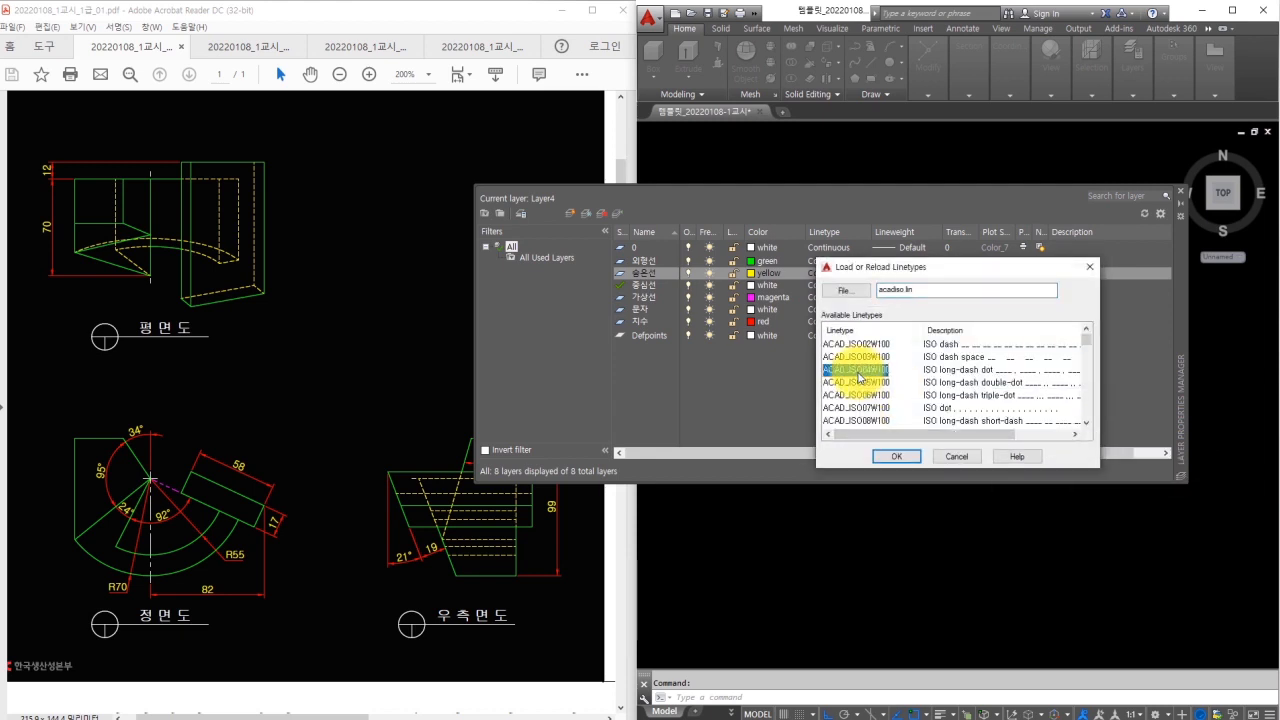
key(h)
click(897, 457)
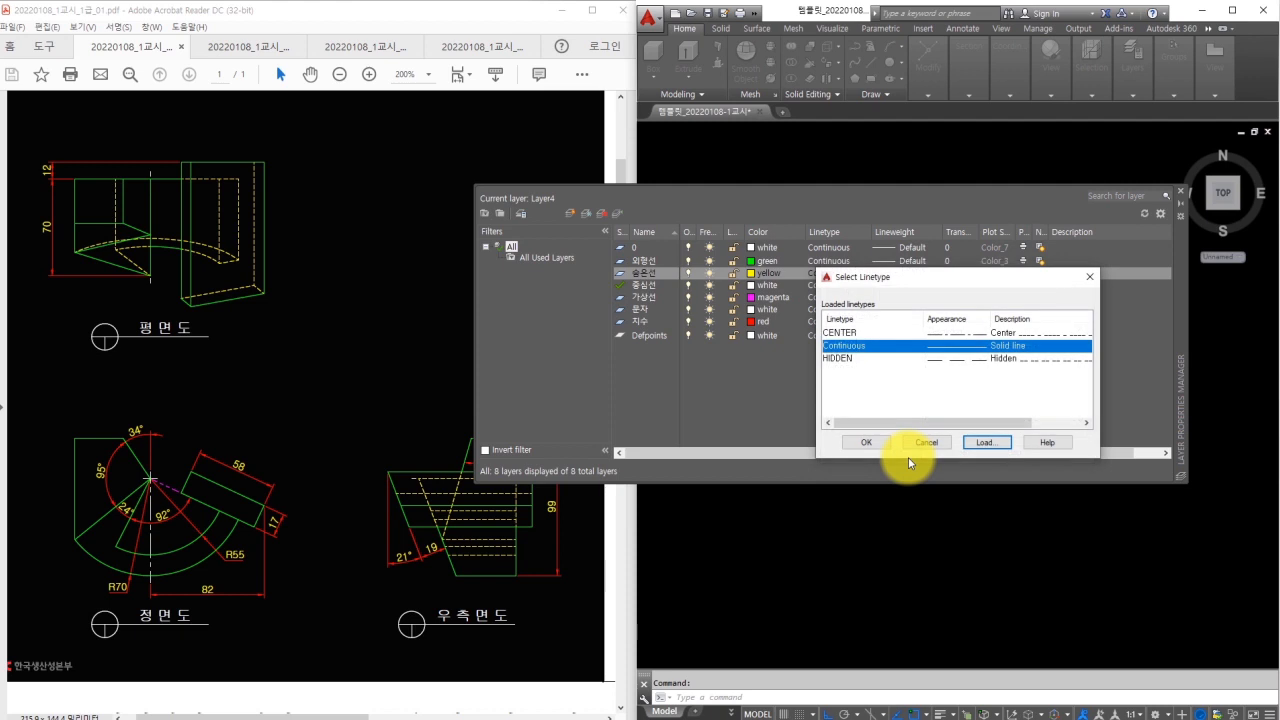
click(978, 443)
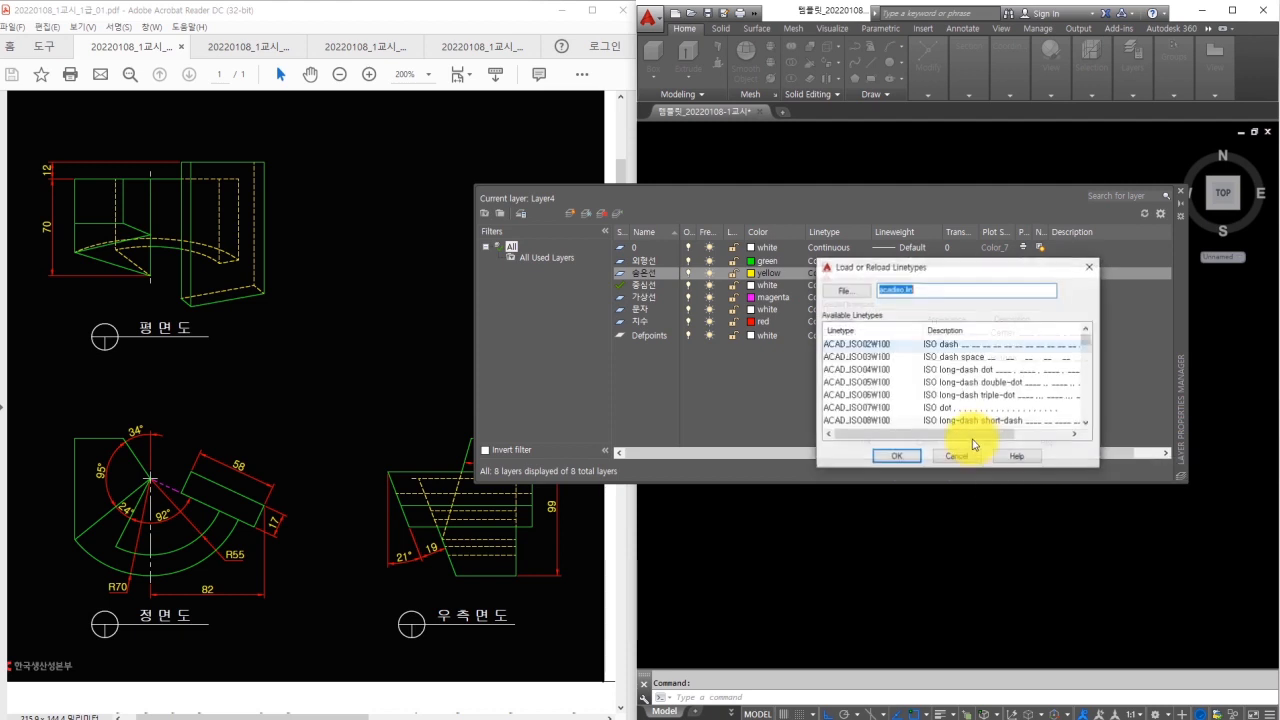
click(880, 370)
key(p)
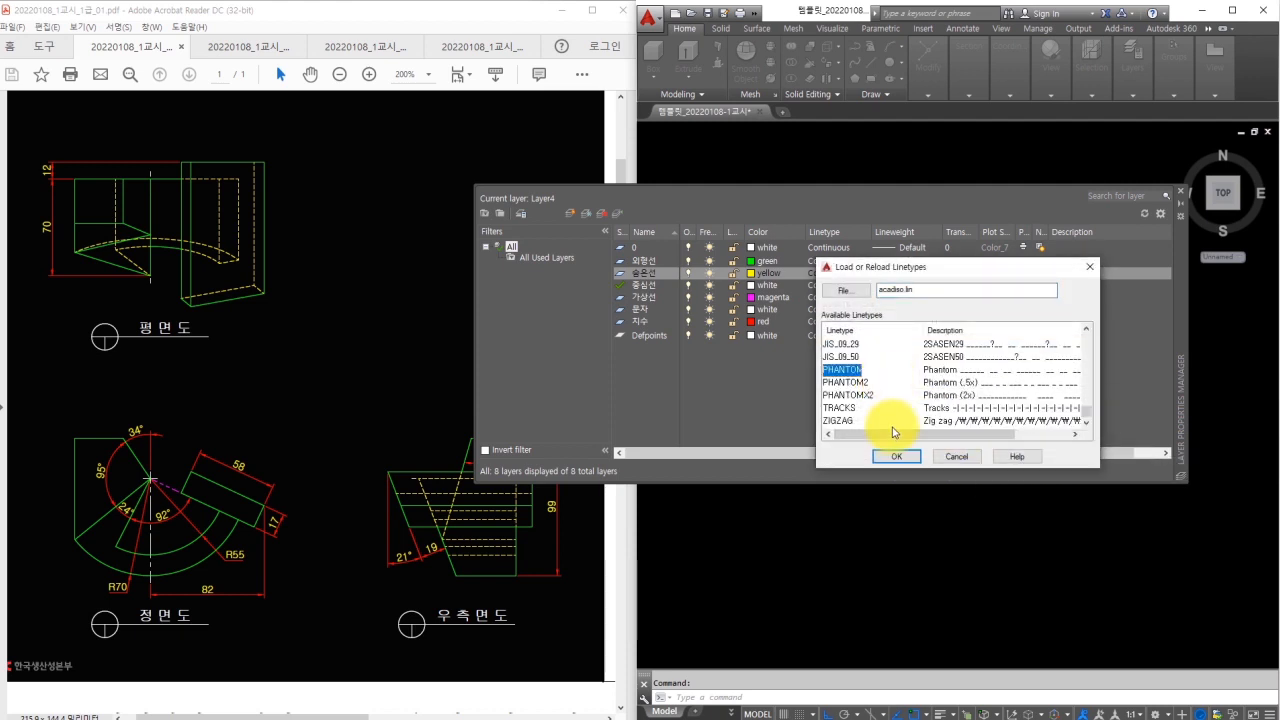
click(895, 457)
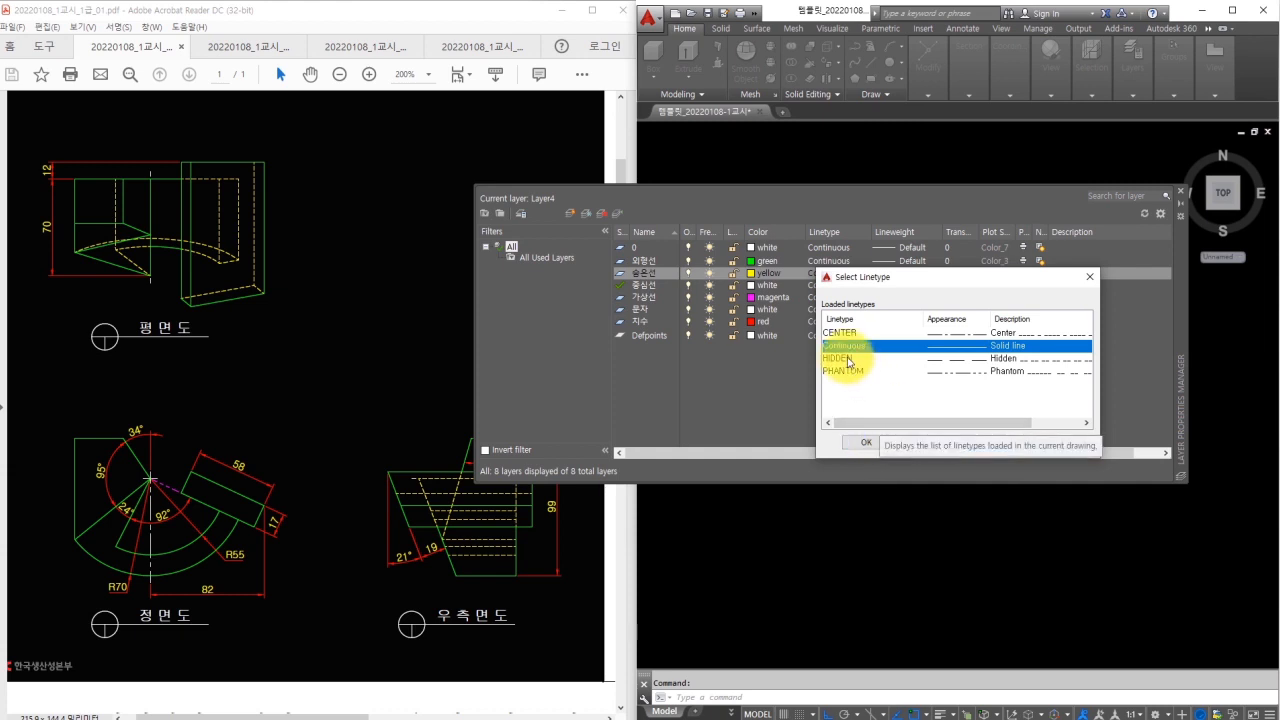
Assign the HIDDEN linetype to the 숨은선 layer, CENTER to 중심선 and PHANTOM to 가상선, and close the layer manager
click(848, 358)
click(864, 442)
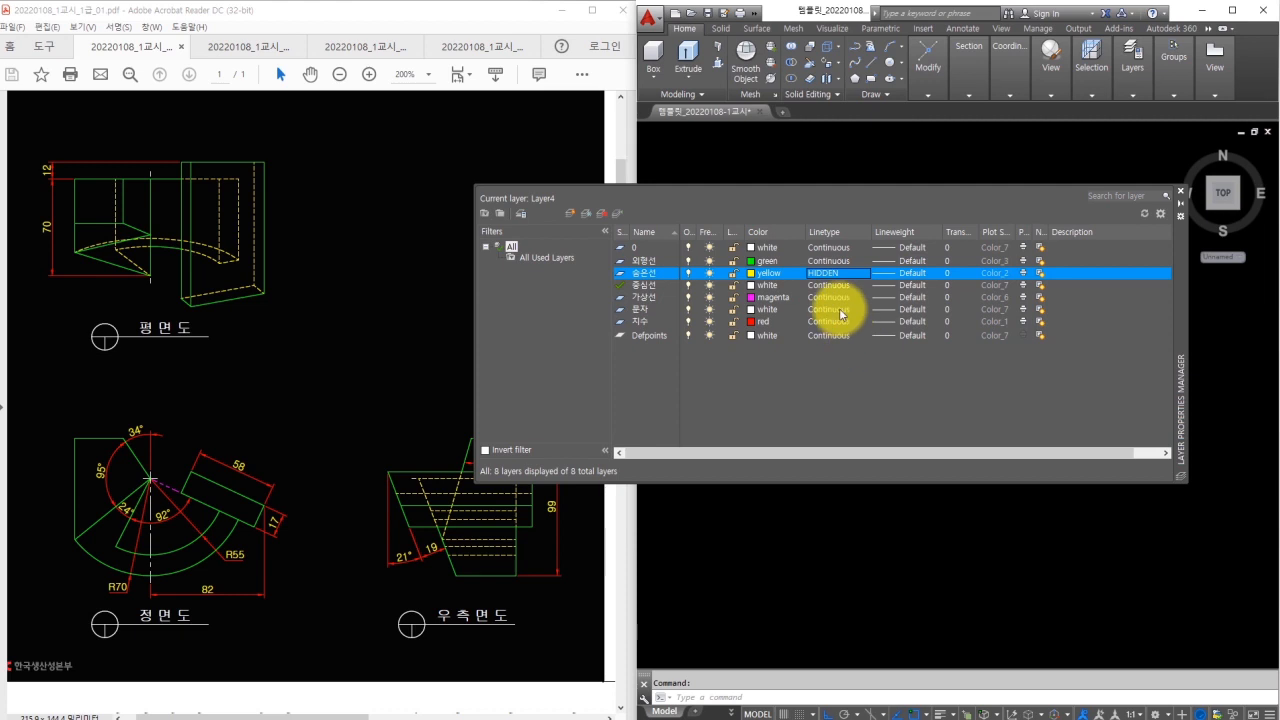
click(828, 285)
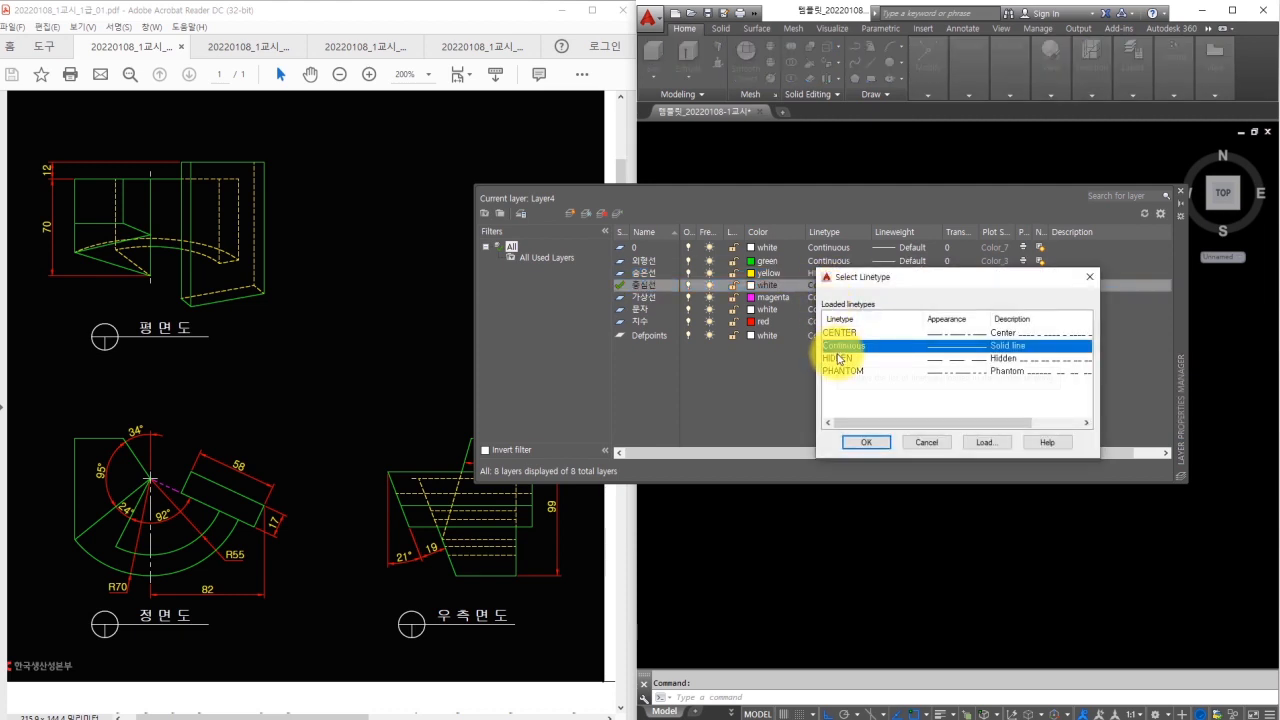
click(836, 333)
click(864, 442)
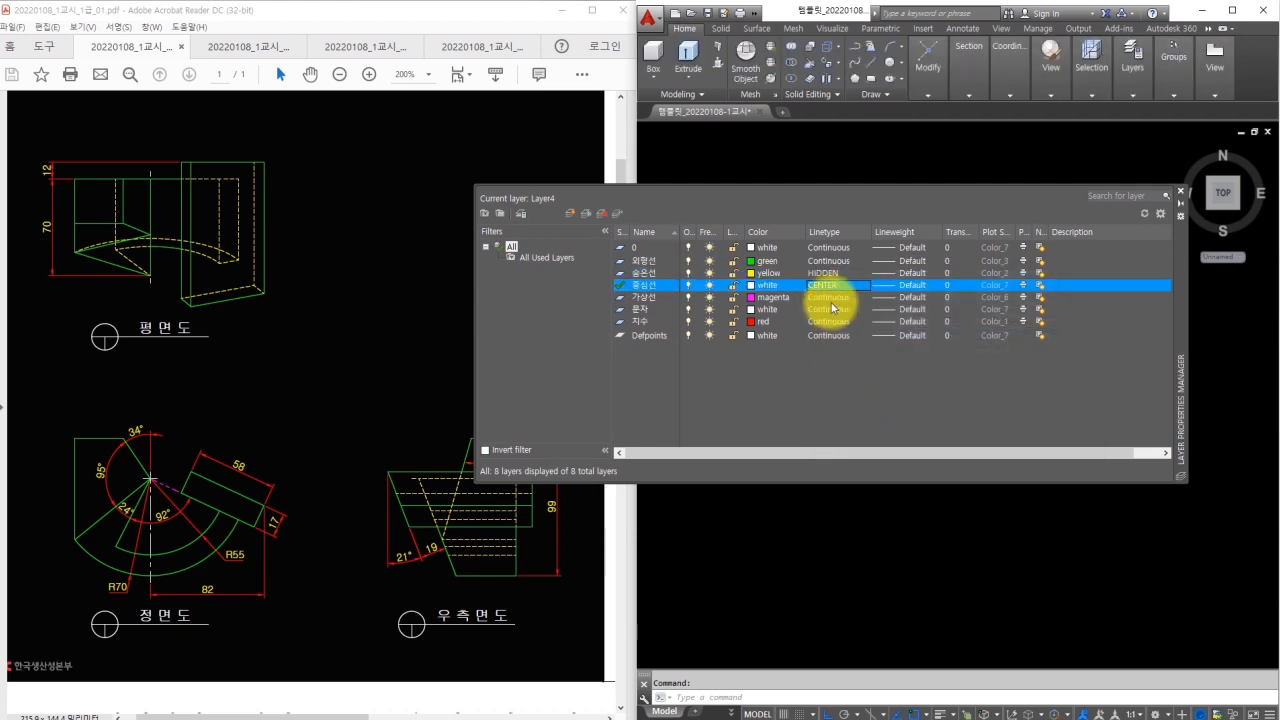
click(829, 298)
click(845, 371)
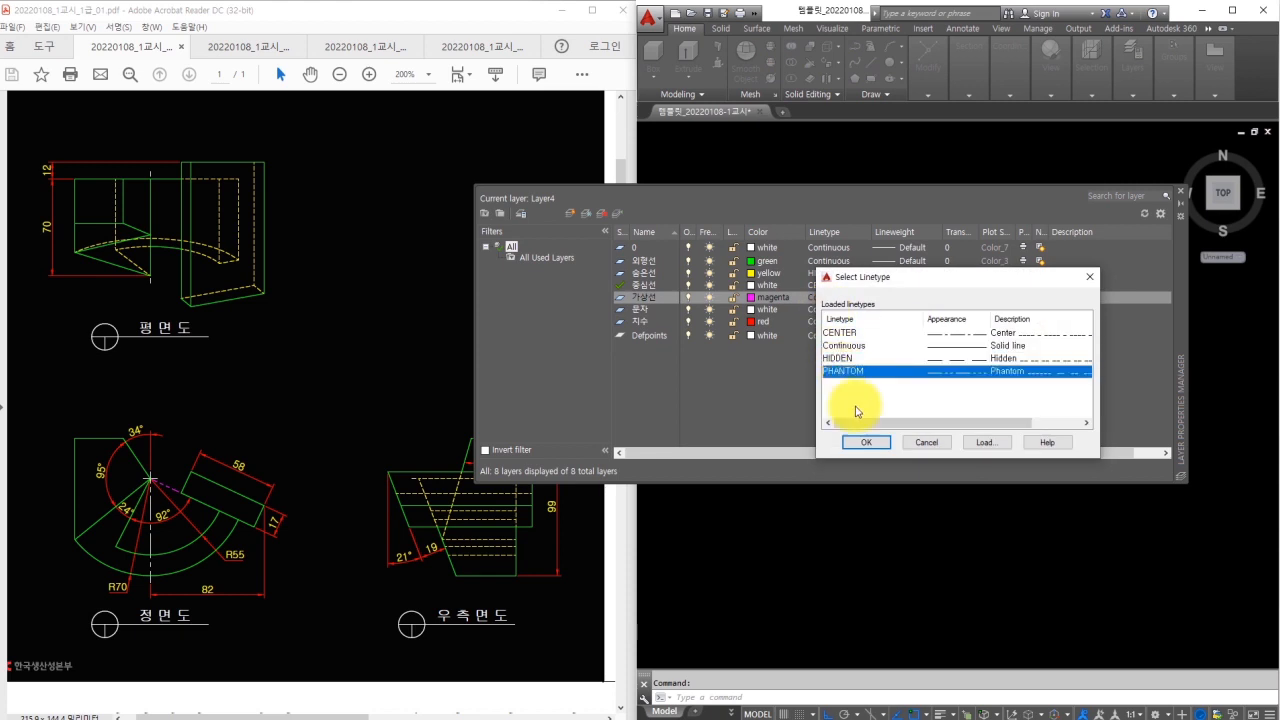
click(864, 444)
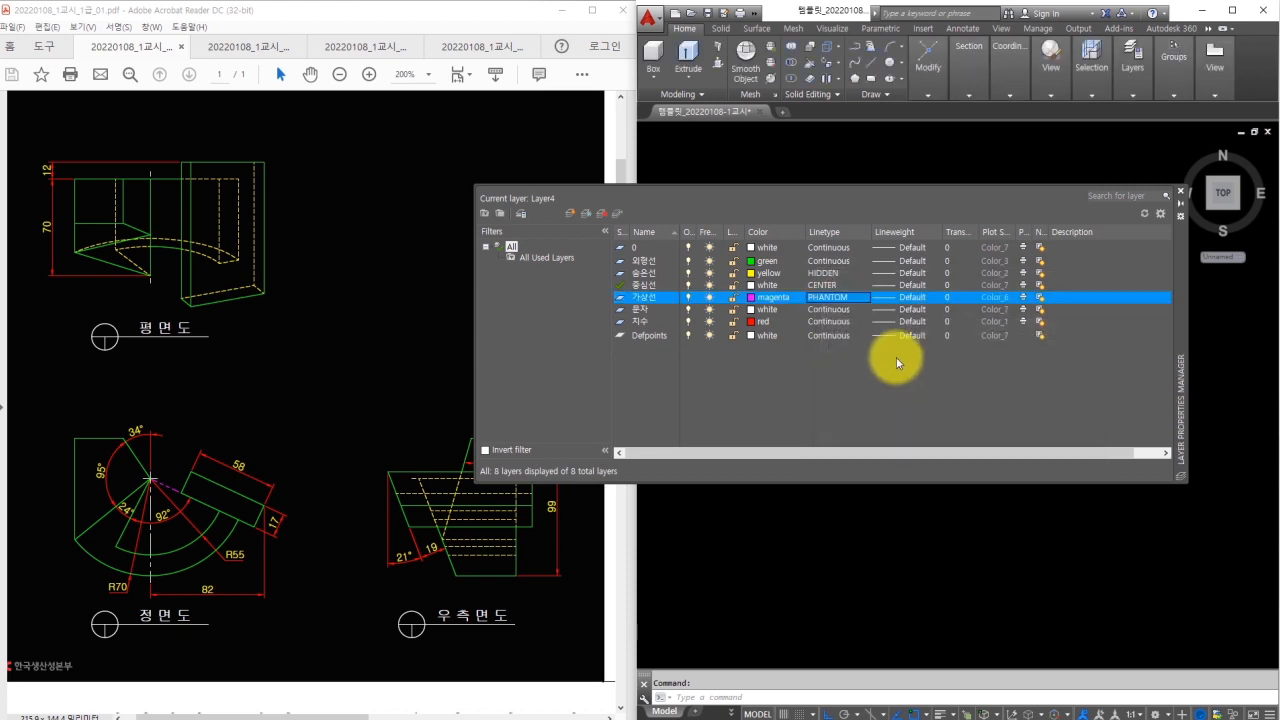
mouse_move(925, 247)
mouse_down()
mouse_move(868, 314)
mouse_move(876, 333)
mouse_up()
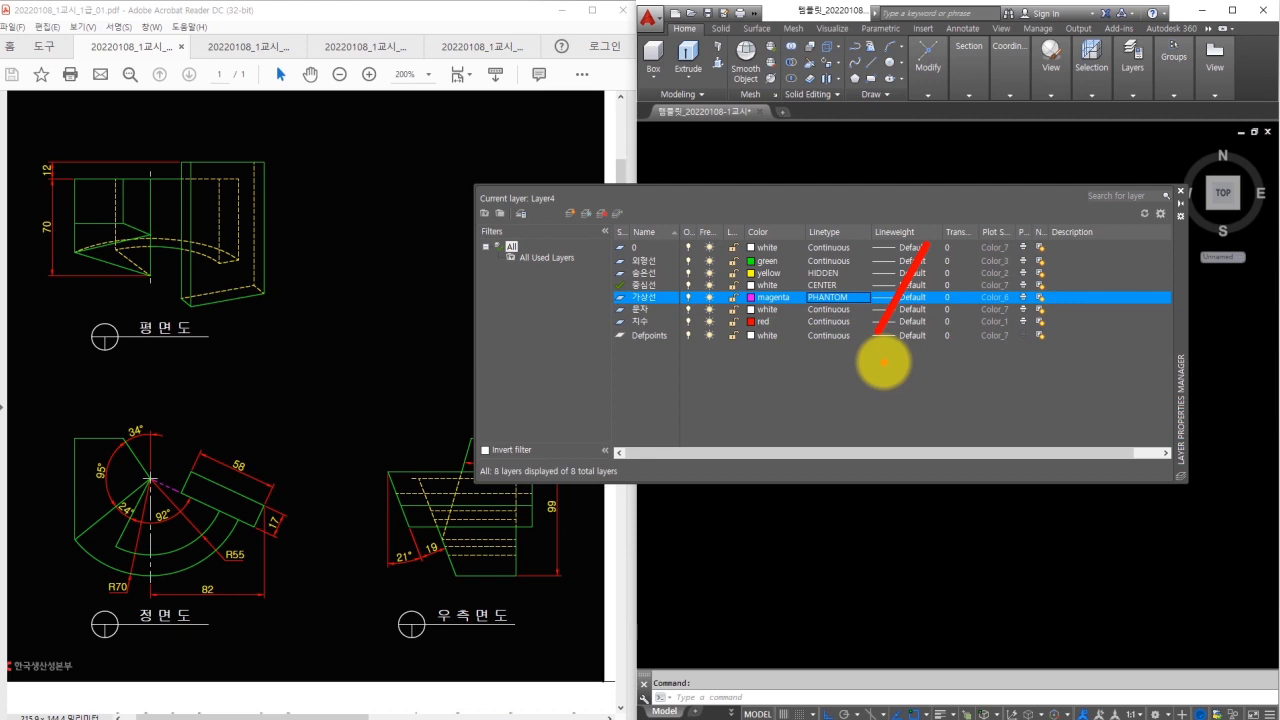
click(1180, 189)
Set the font of the Standard text style to 굴림 and apply it
click(988, 231)
key(Return)
click(965, 303)
scroll(1053, 460, down, 5)
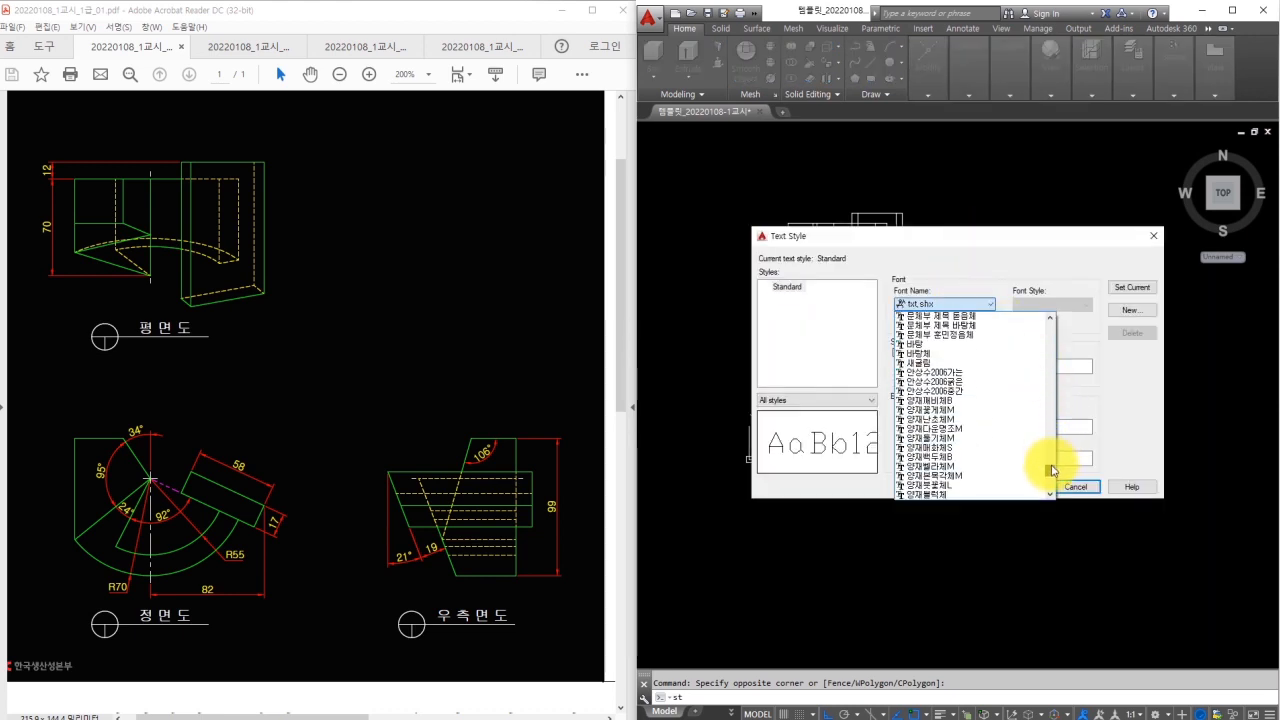
click(968, 383)
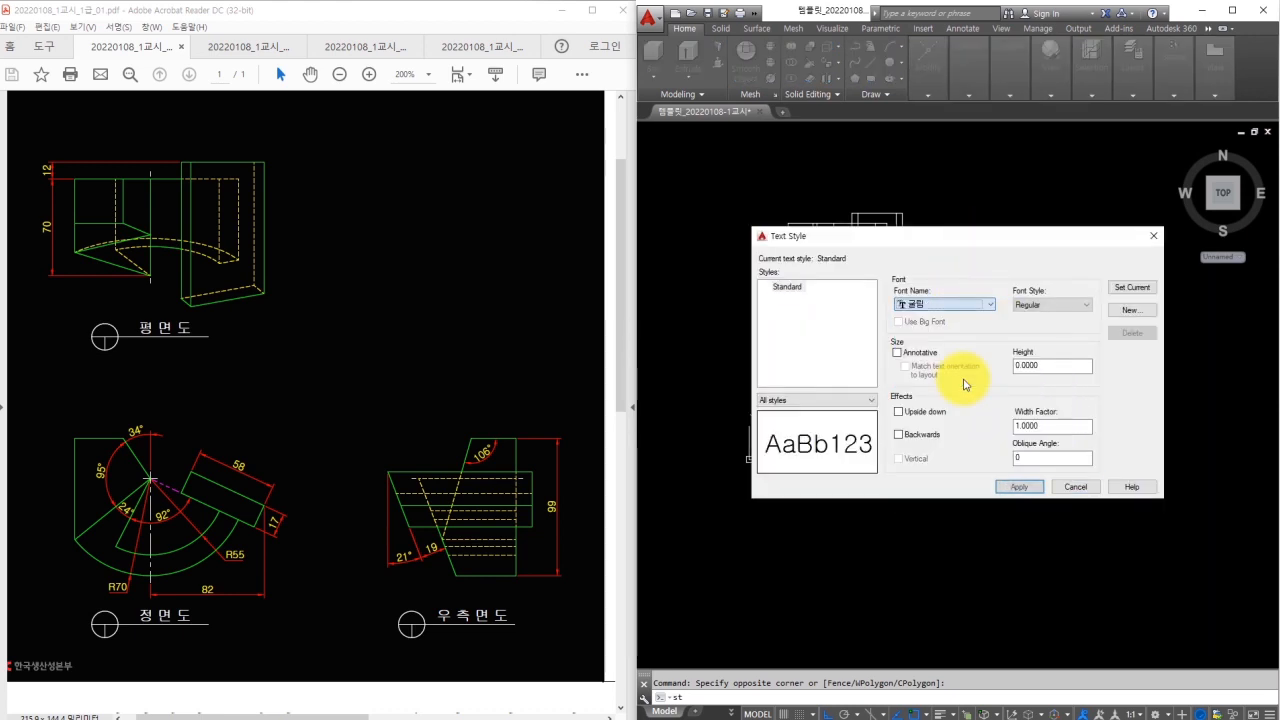
click(1013, 487)
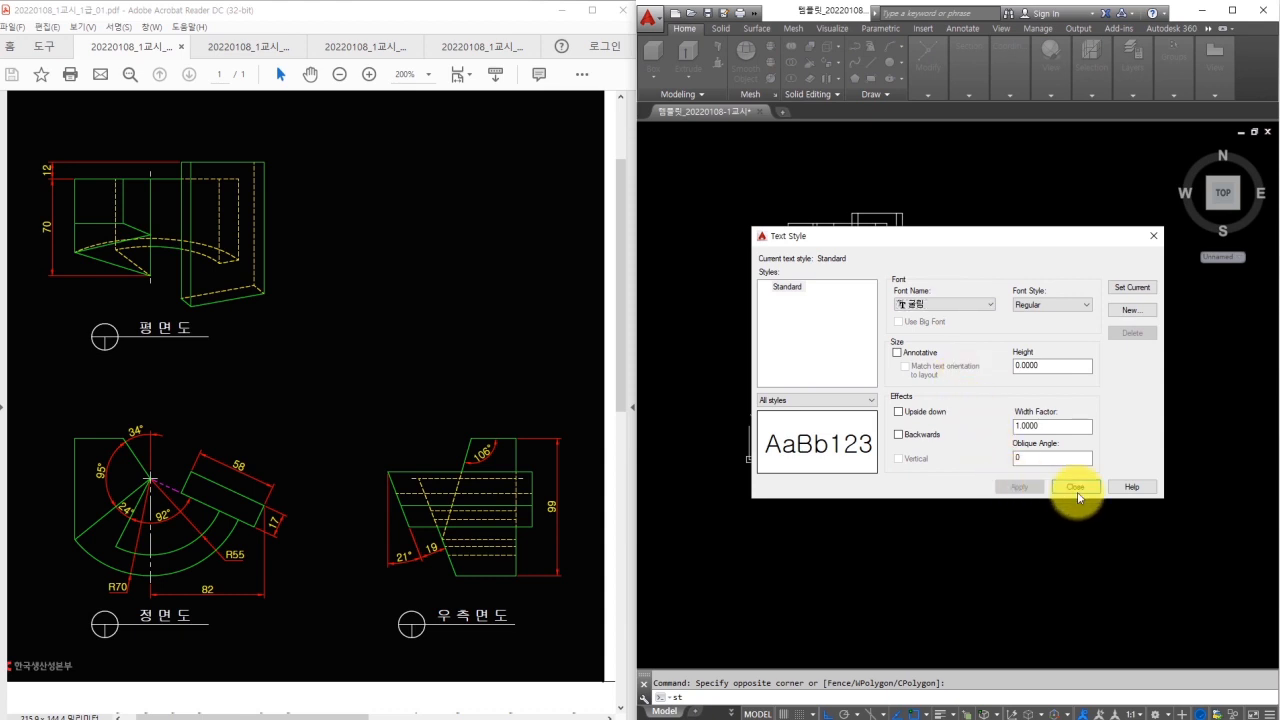
click(1075, 487)
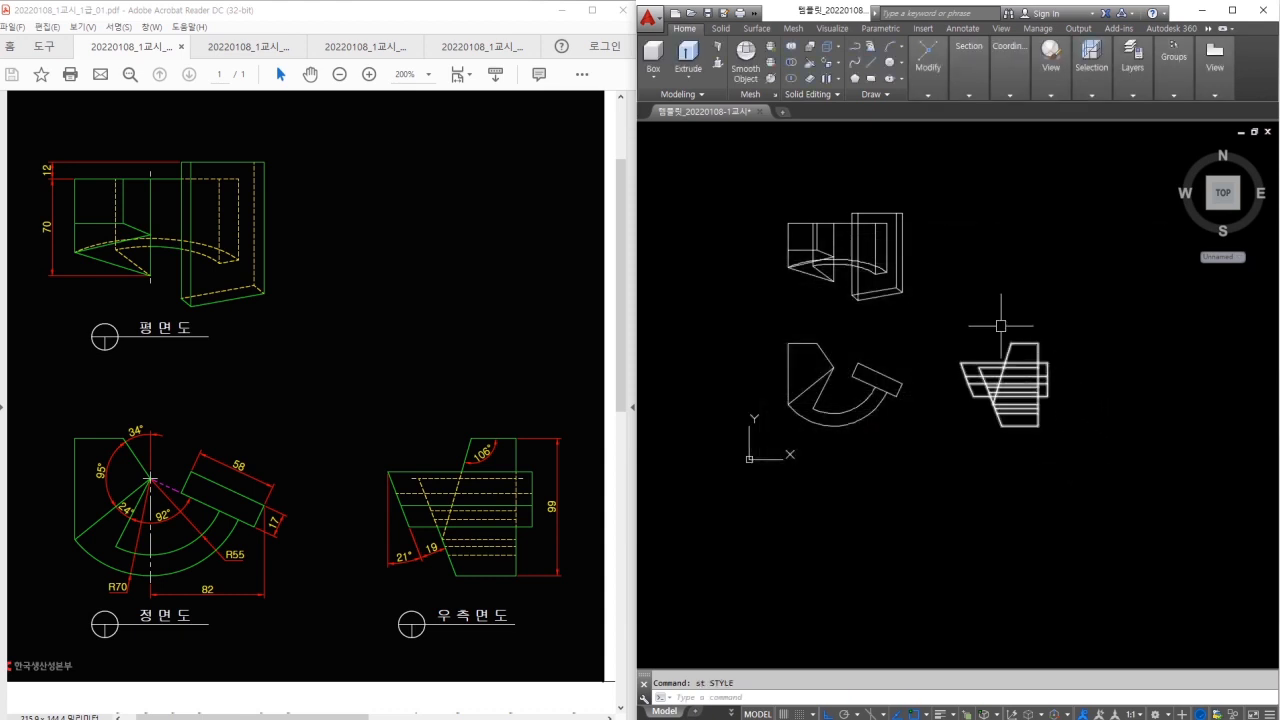
Modify the ISO-25 dimension style so its text color is yellow and its text height is 3.5
text(d)
key(Return)
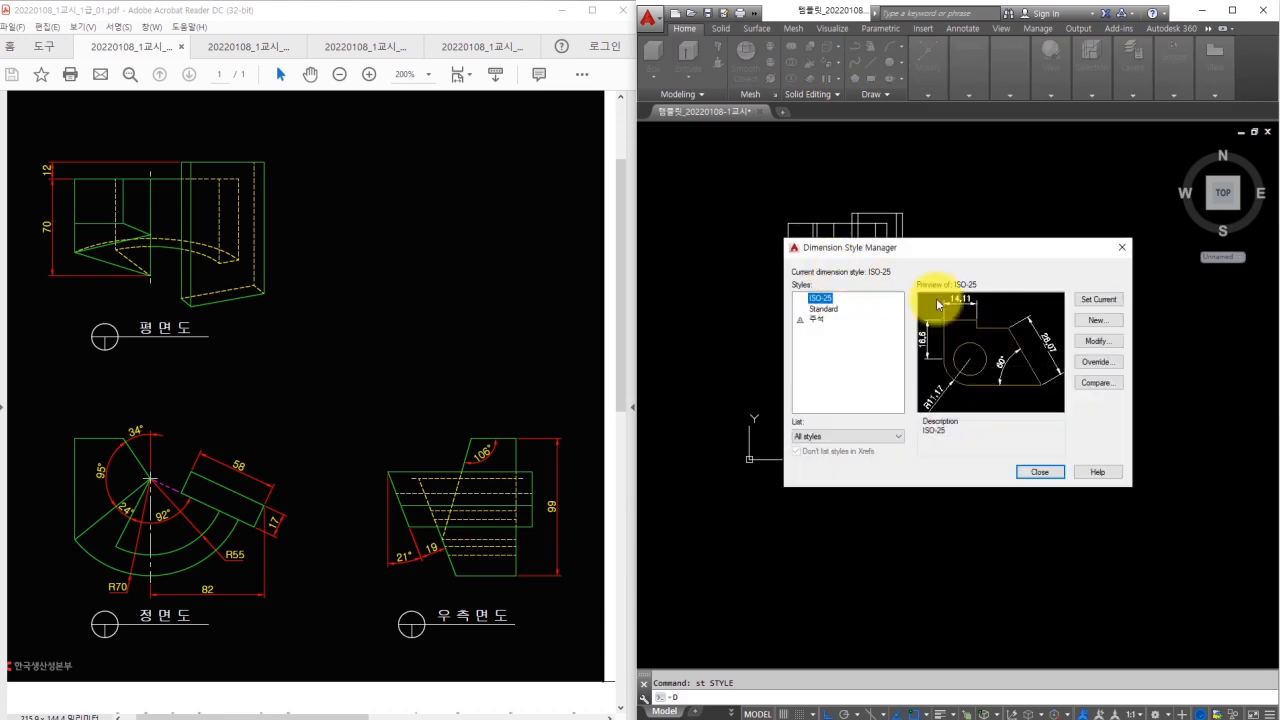
click(1086, 343)
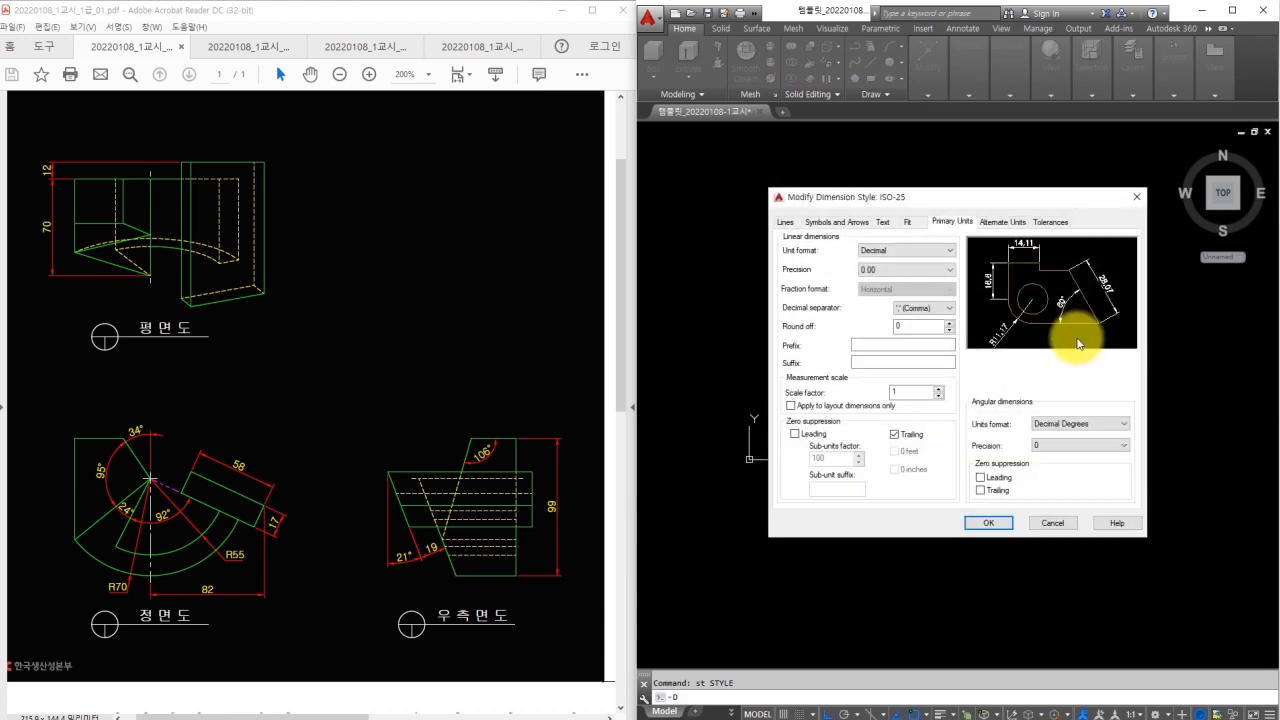
click(884, 223)
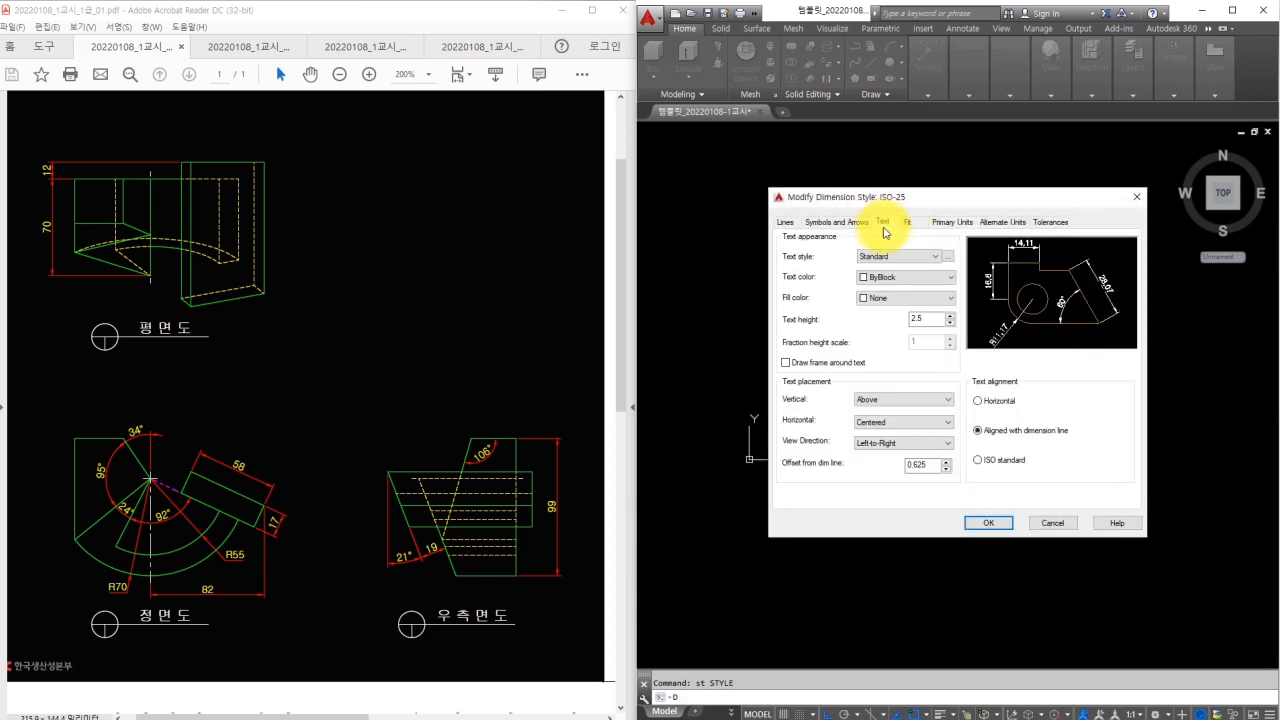
click(880, 277)
click(883, 323)
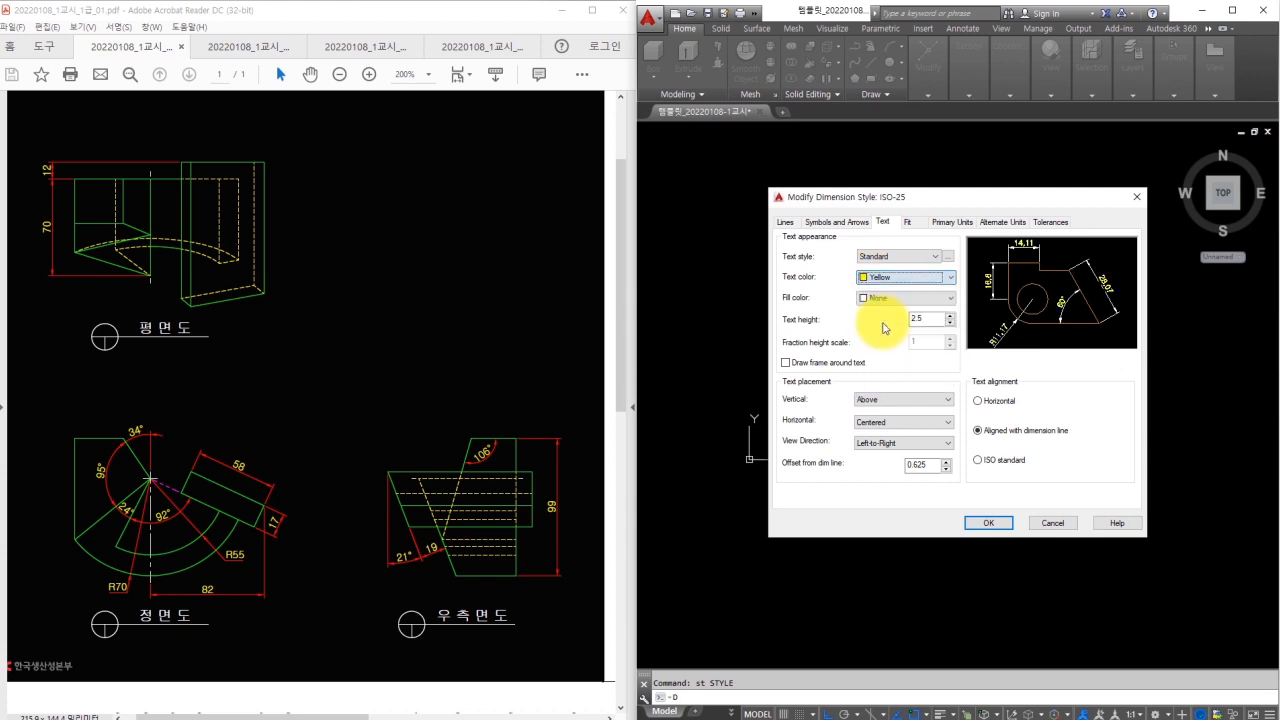
key(Tab)
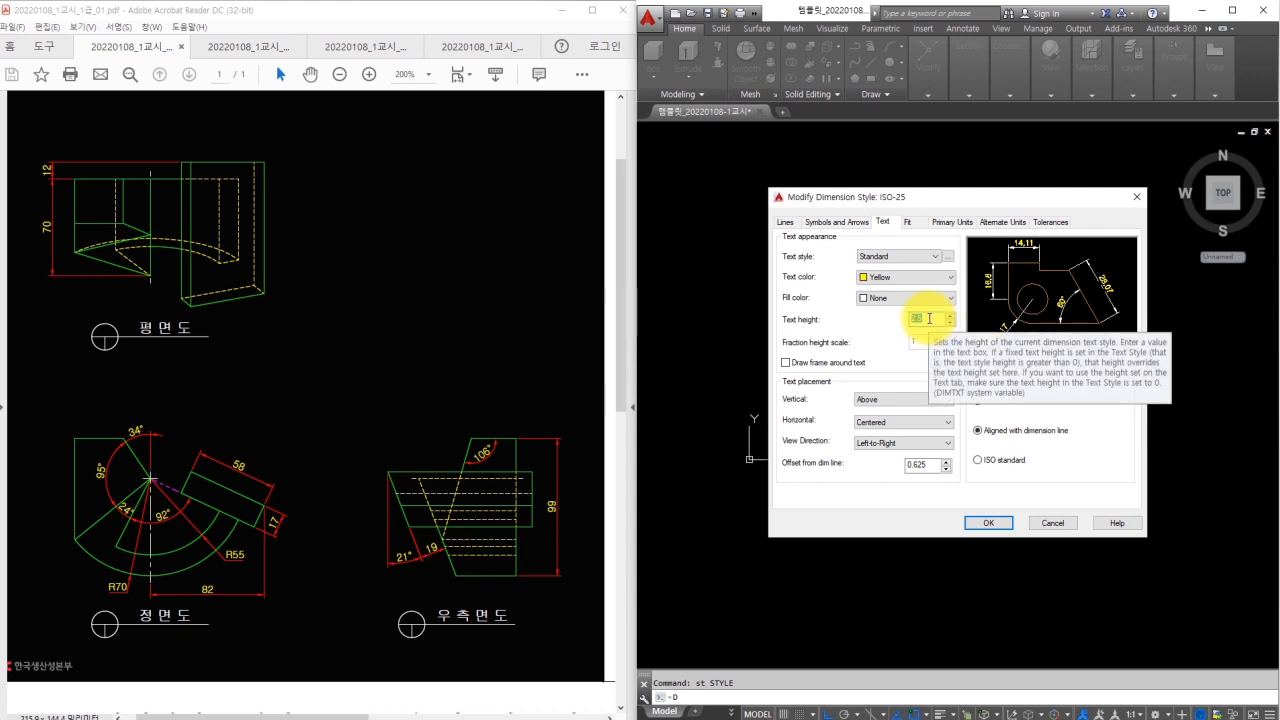
text(3)
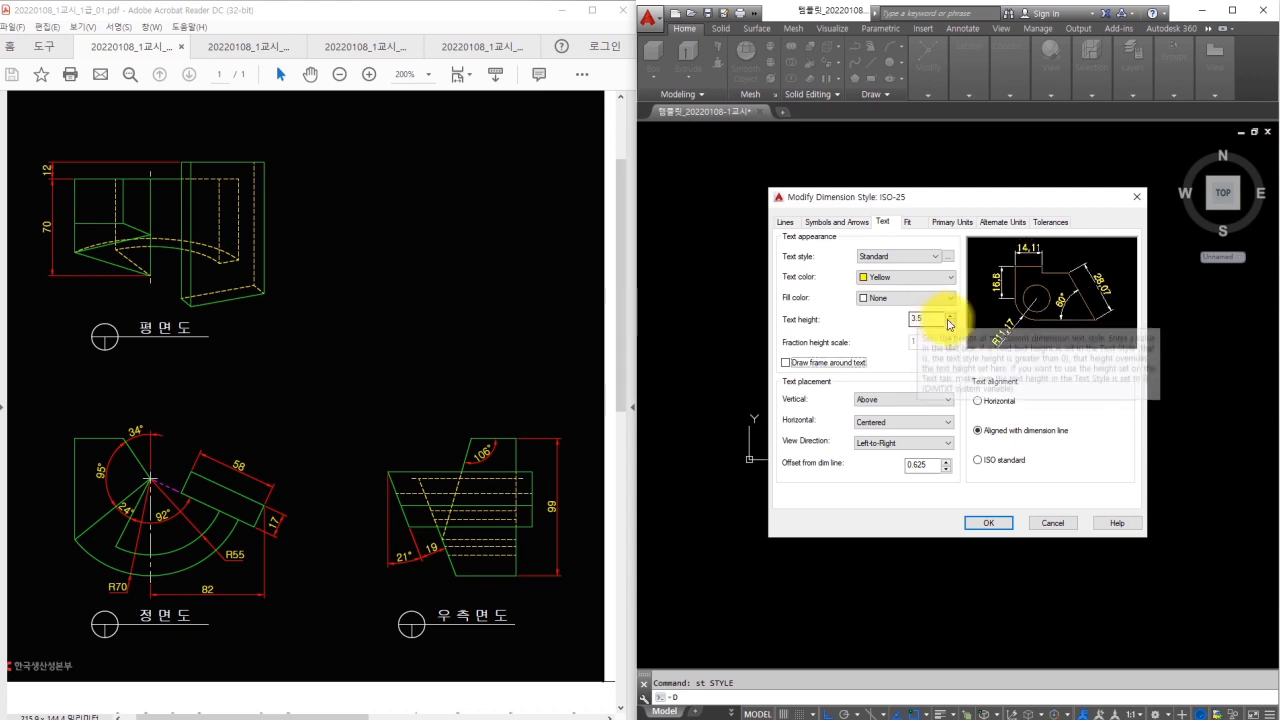
key(Tab)
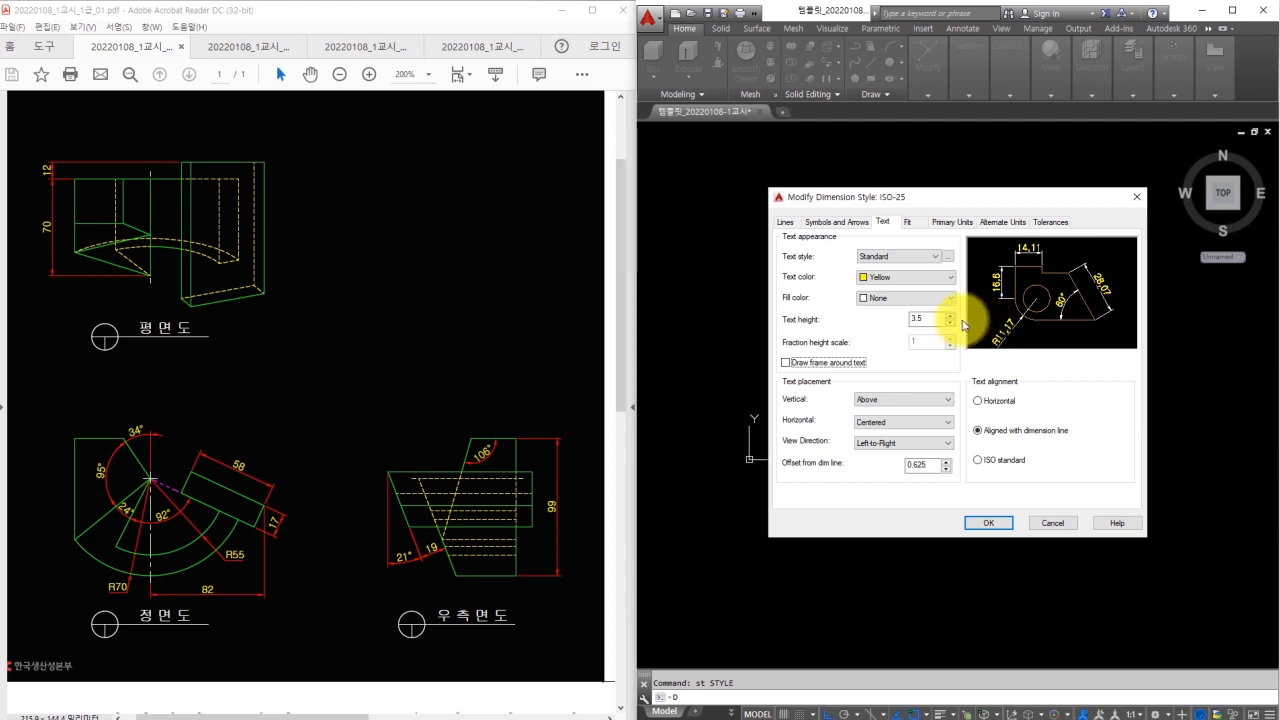
Set the text alignment of the ISO-25 dimension style to ISO standard and close the dimension style settings
mouse_move(234, 571)
mouse_down()
mouse_move(237, 543)
mouse_move(235, 570)
mouse_up()
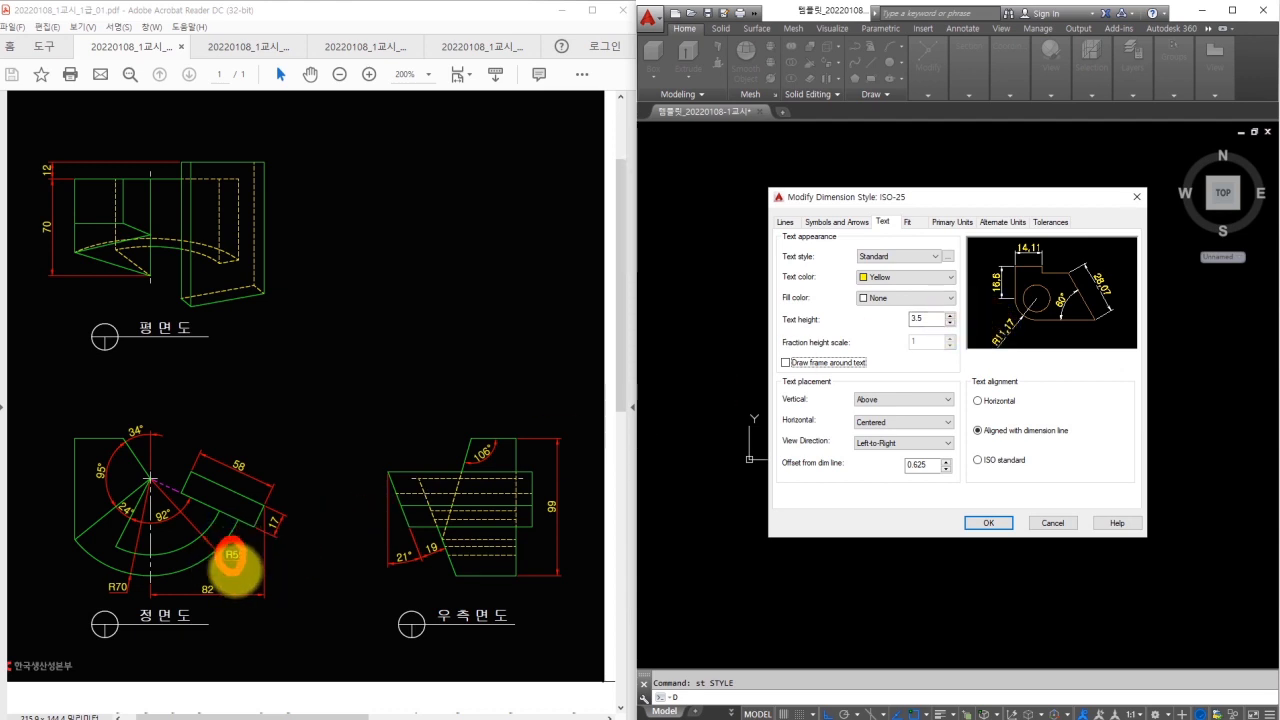
click(984, 461)
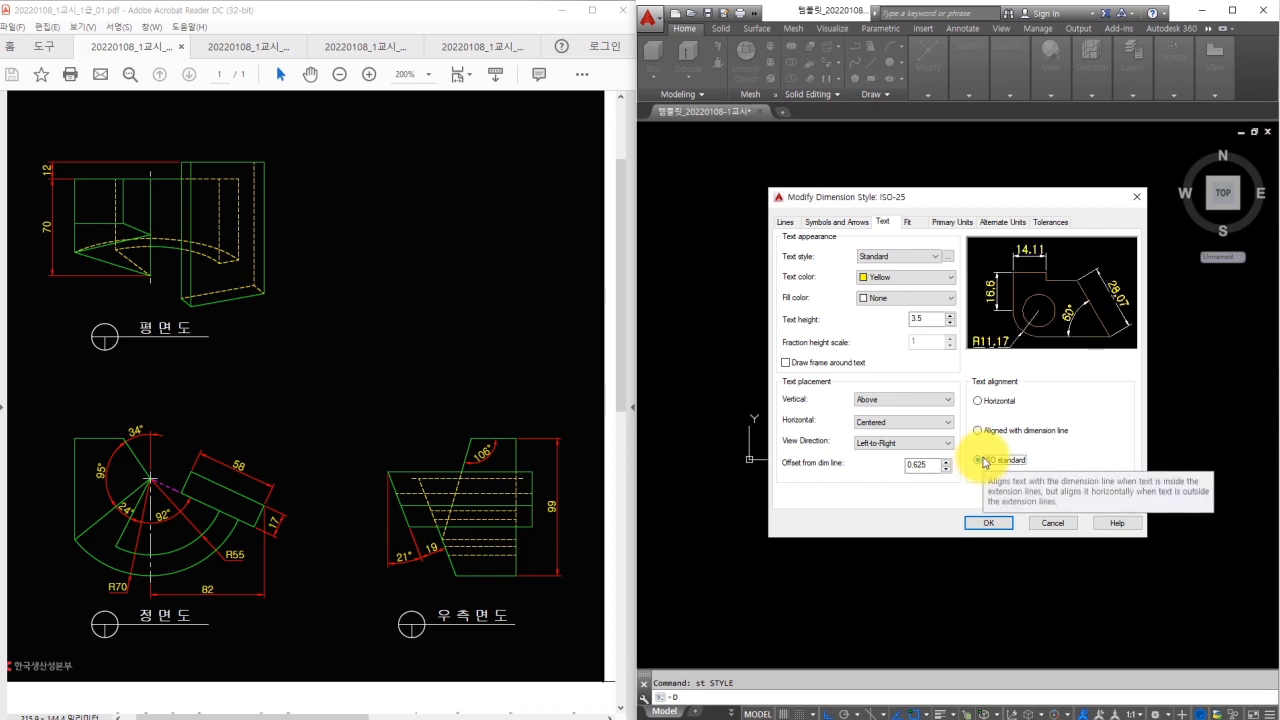
click(986, 521)
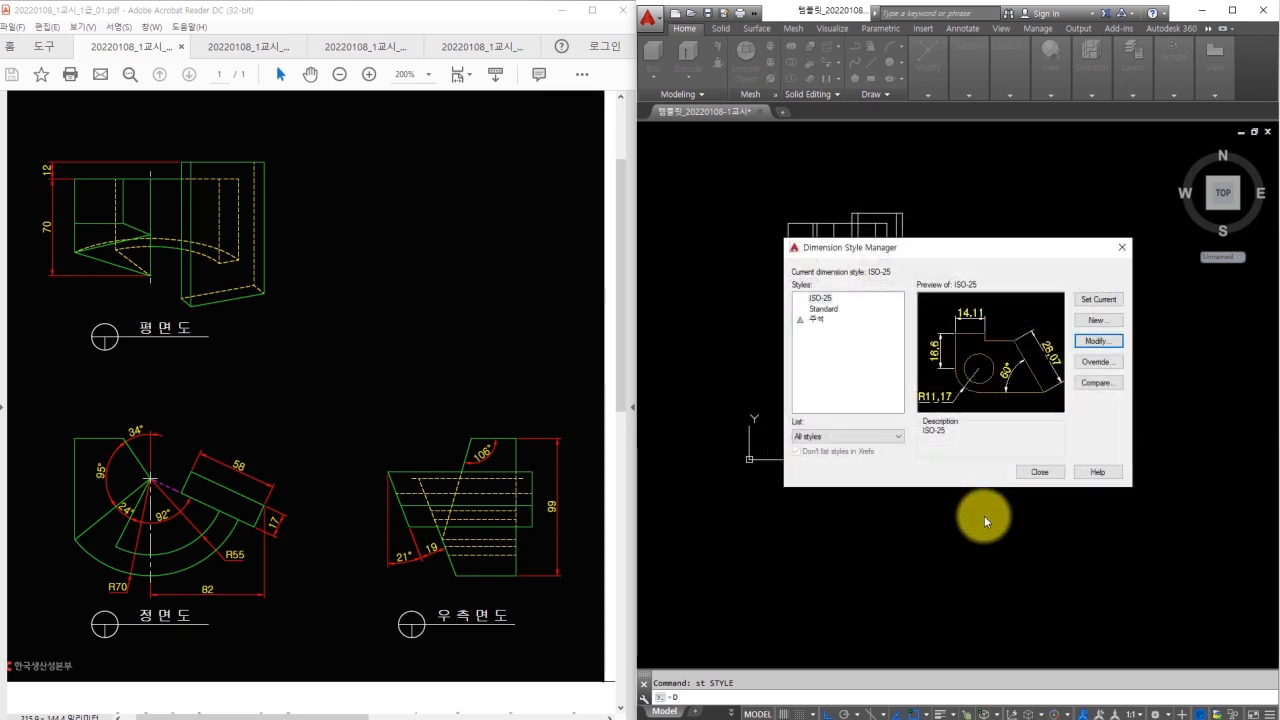
click(1039, 472)
click(994, 206)
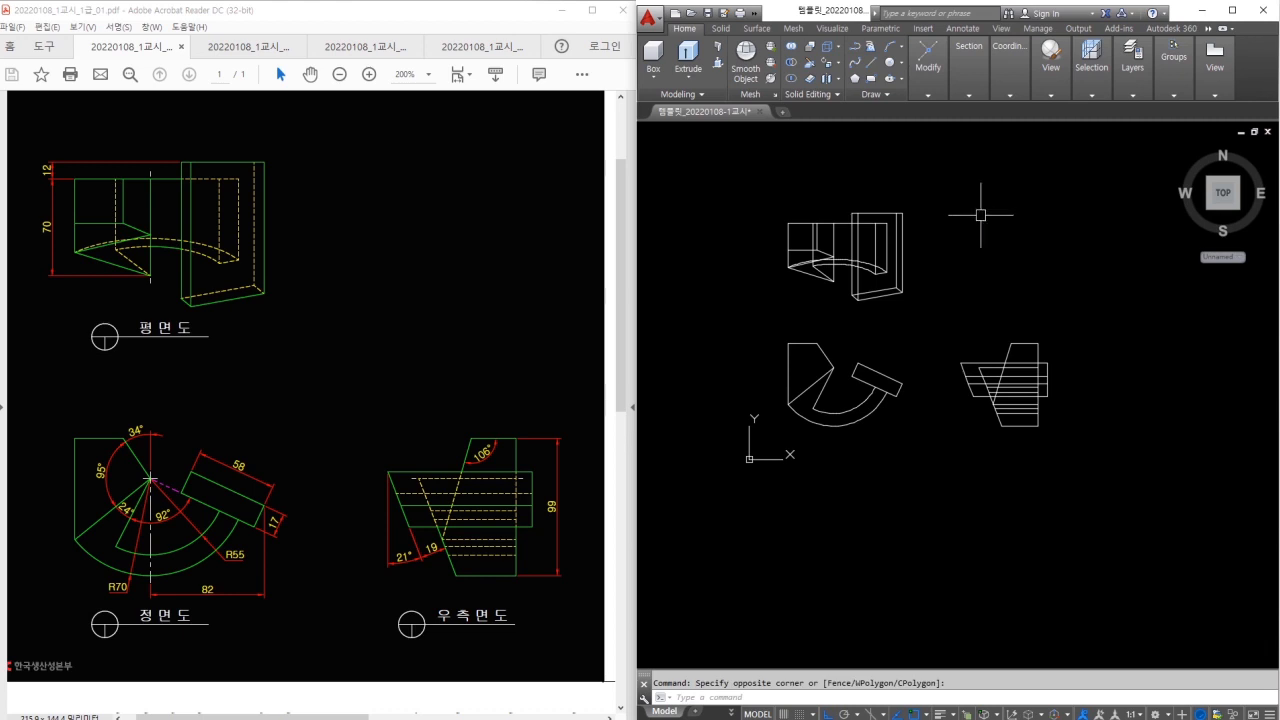
click(1162, 690)
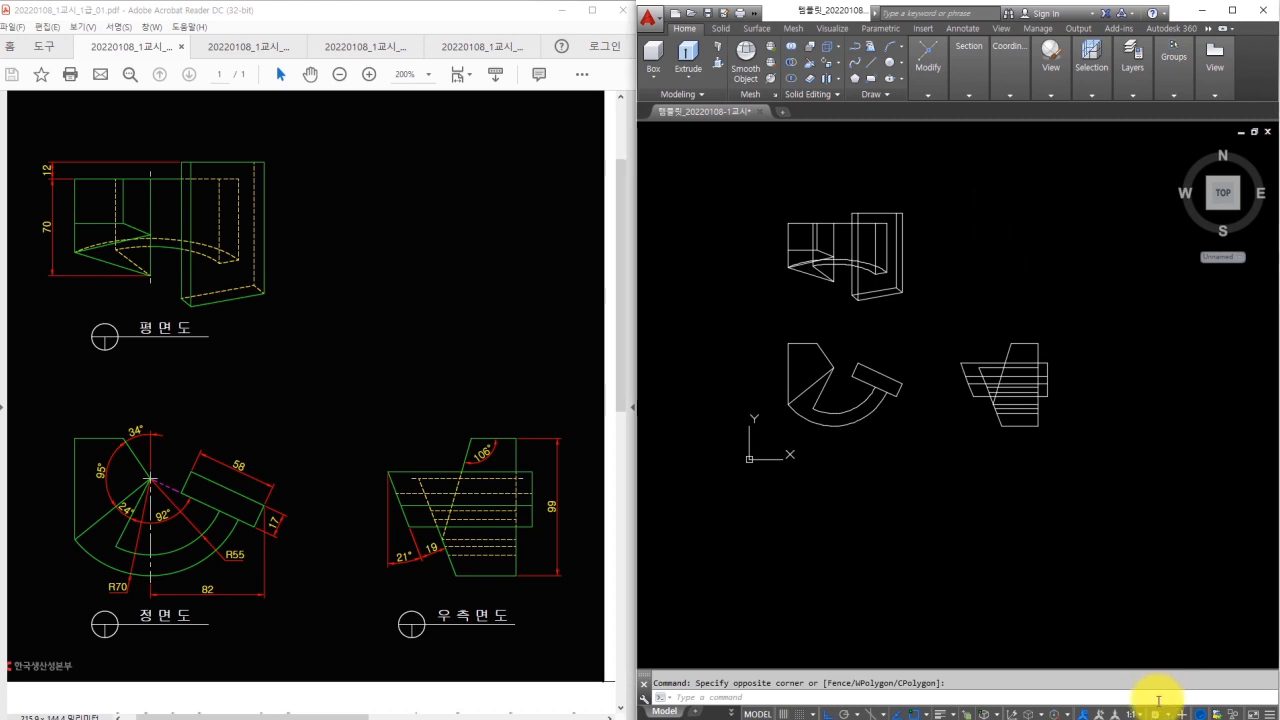
Switch to the Drafting & Annotation workspace and dock the command line beneath the drawing area
click(1155, 713)
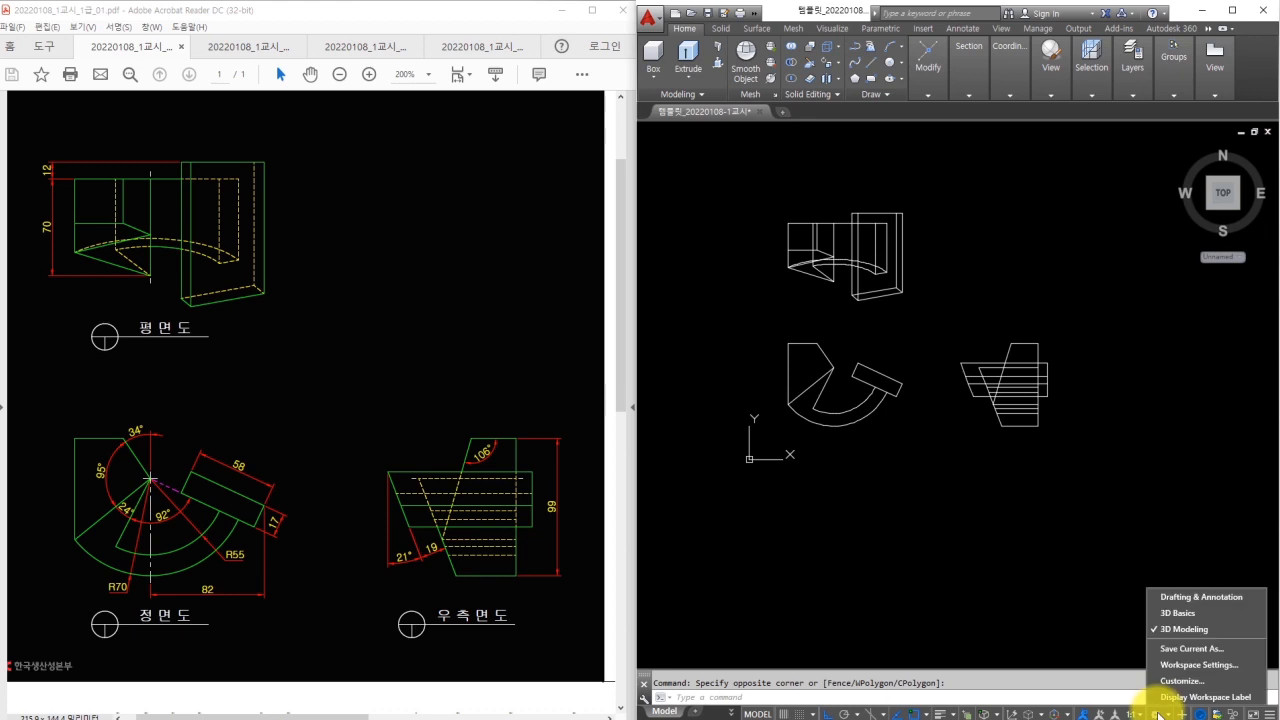
click(1190, 598)
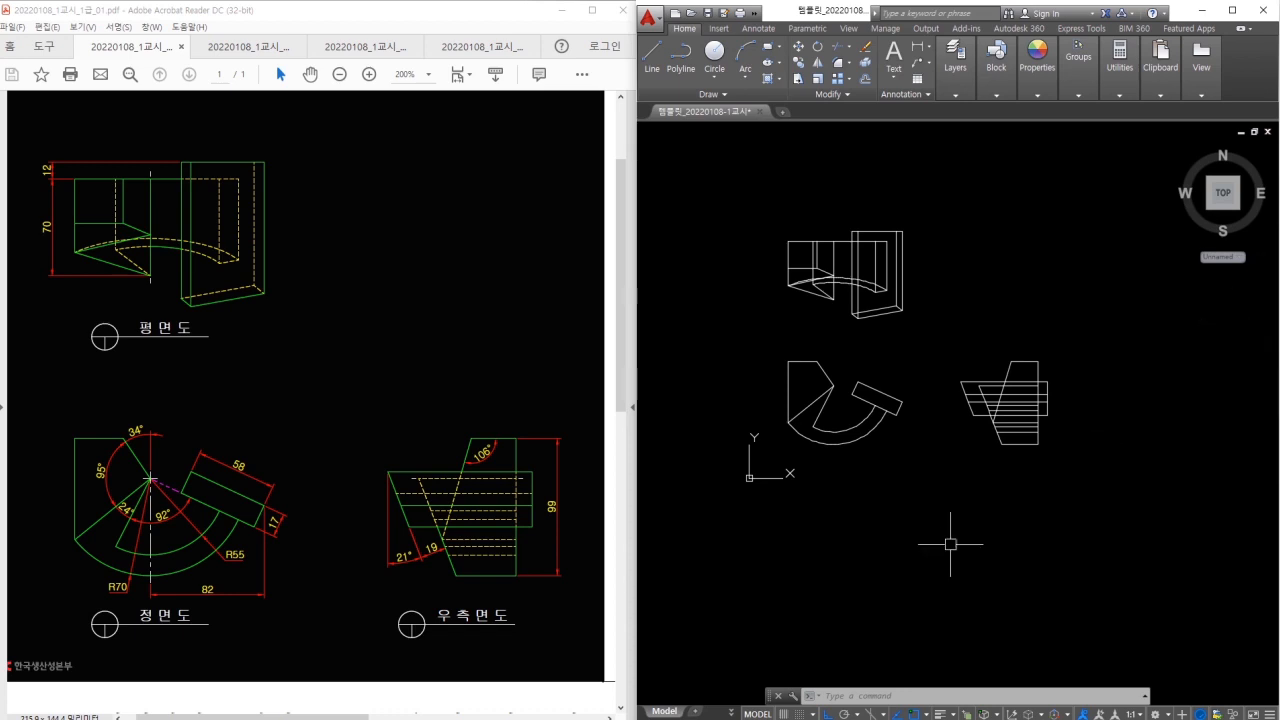
drag(769, 694, 769, 706)
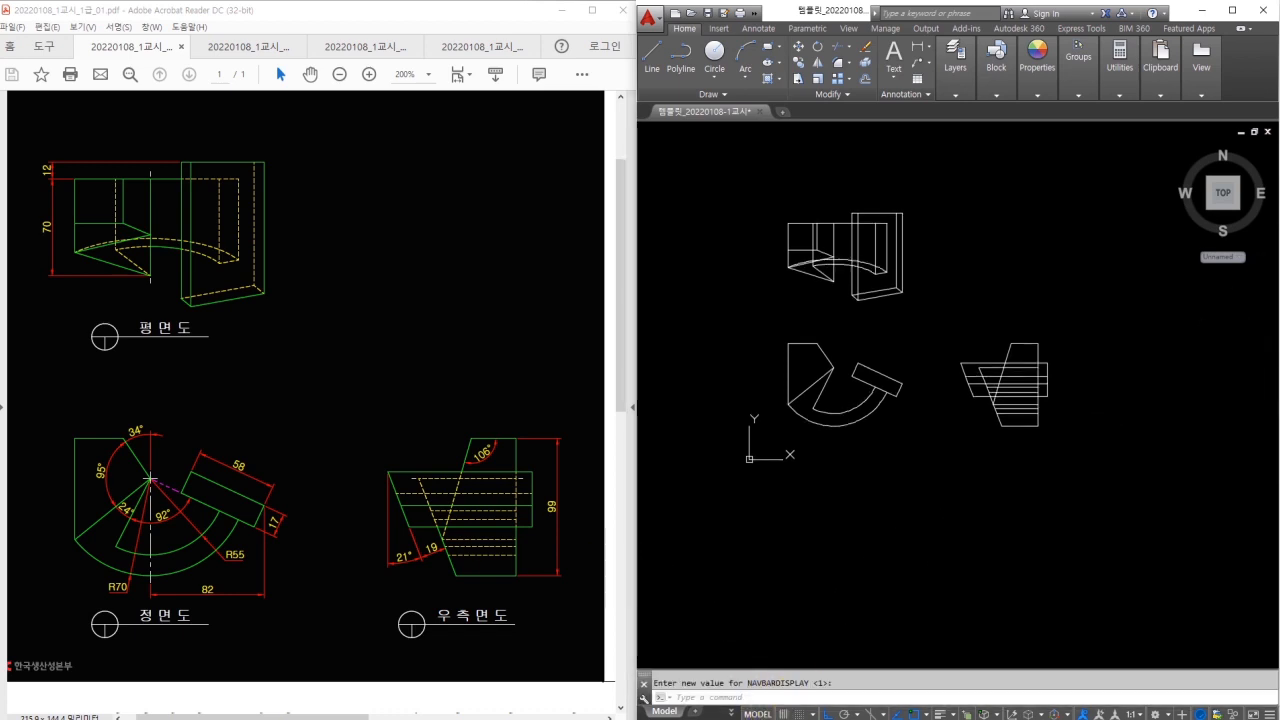
click(925, 435)
key(Escape)
click(1065, 433)
click(765, 212)
key(Return)
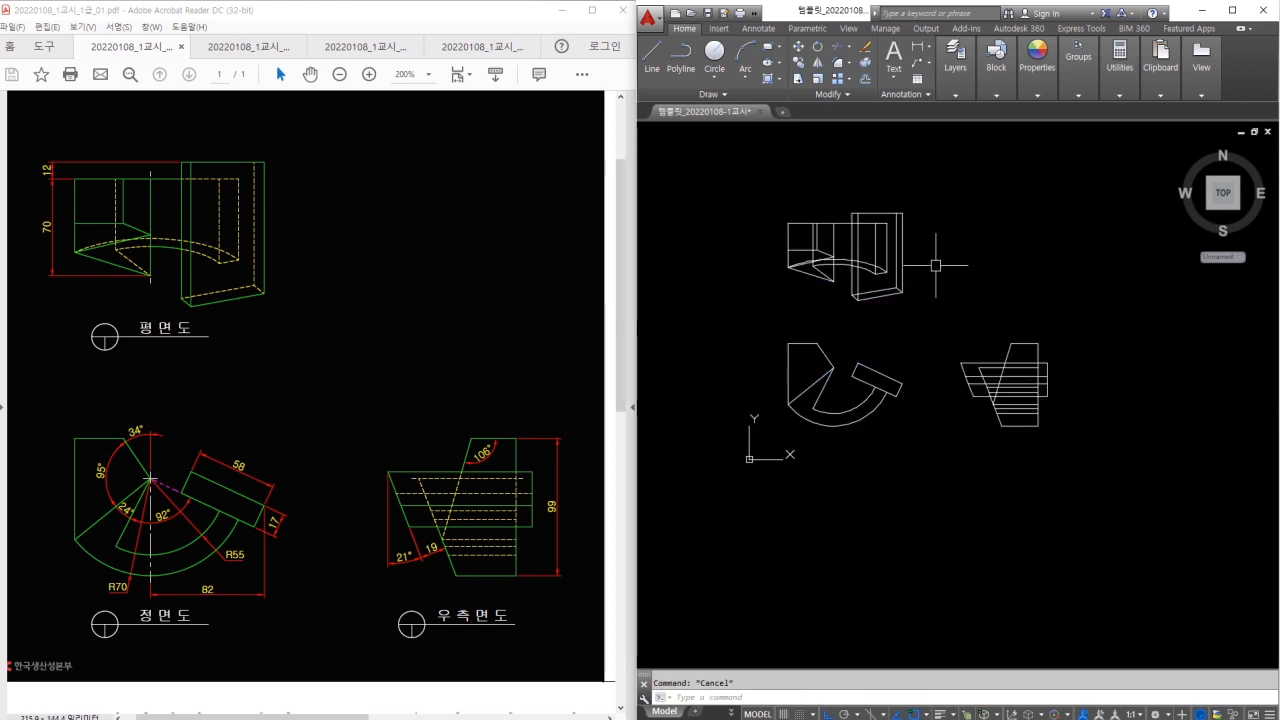
Set the color, lineweight and linetype of all the geometry in the three views to ByLayer
click(744, 174)
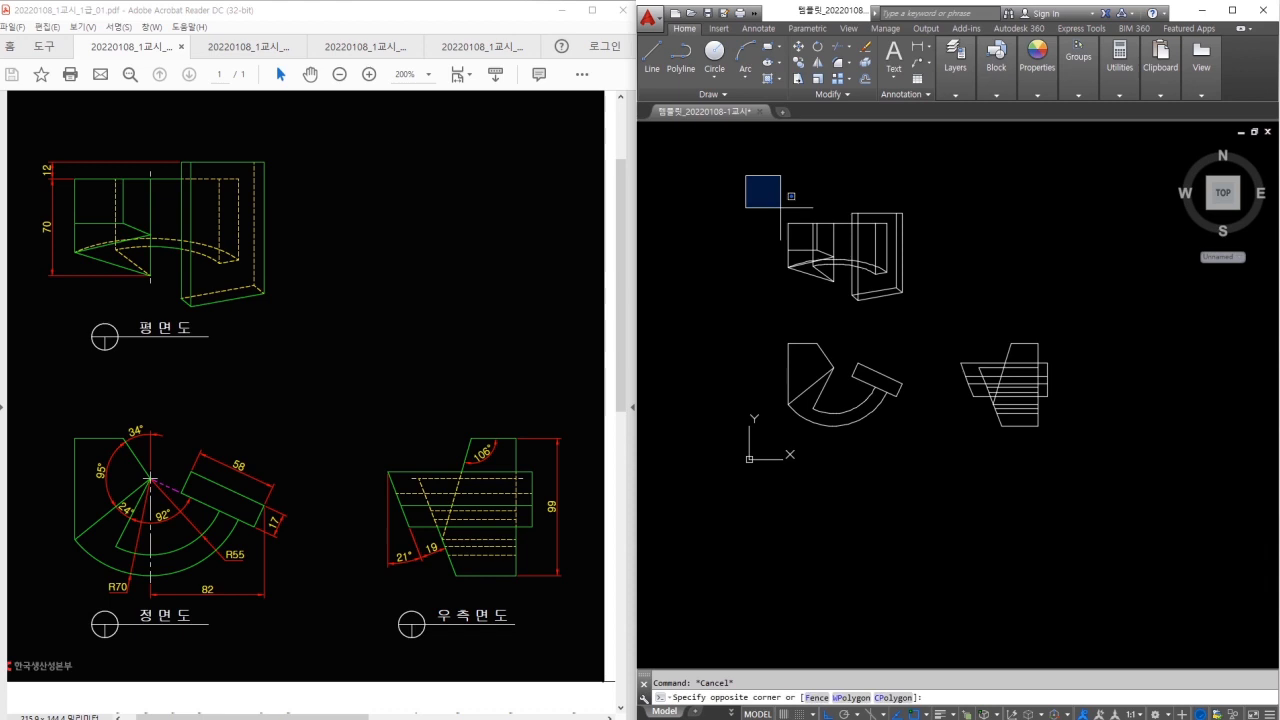
click(1090, 444)
click(1040, 95)
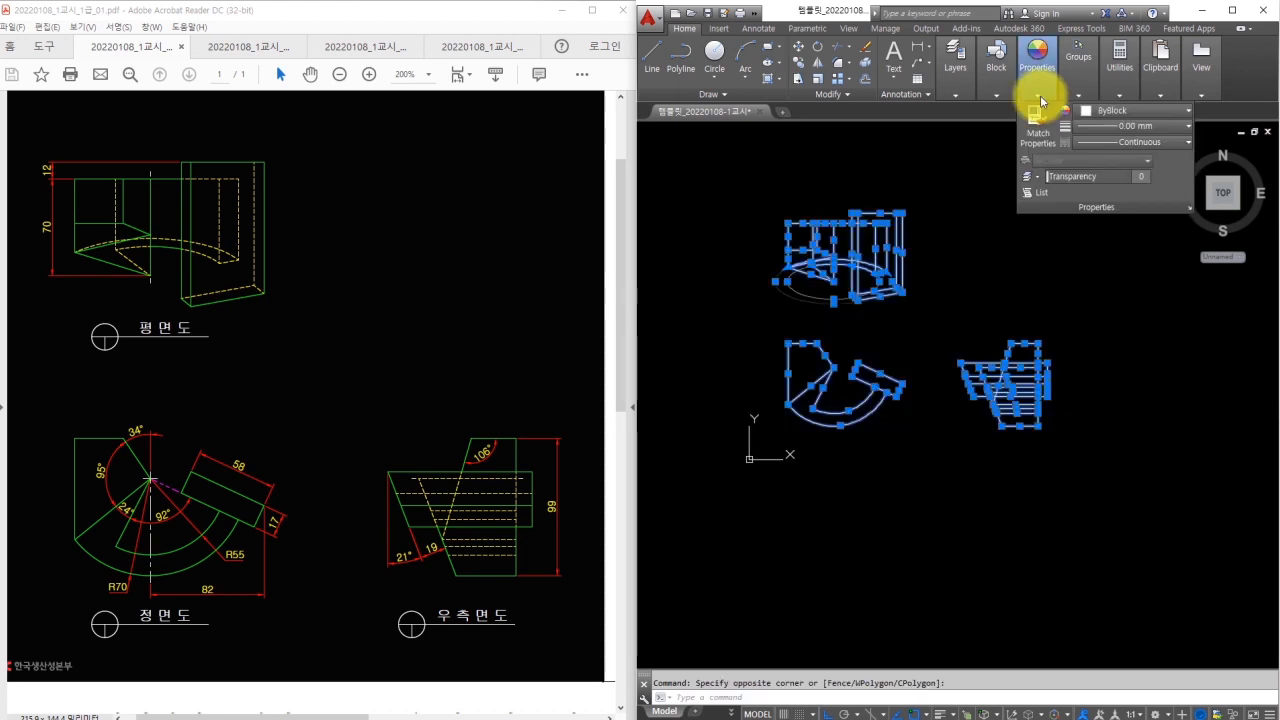
click(1122, 113)
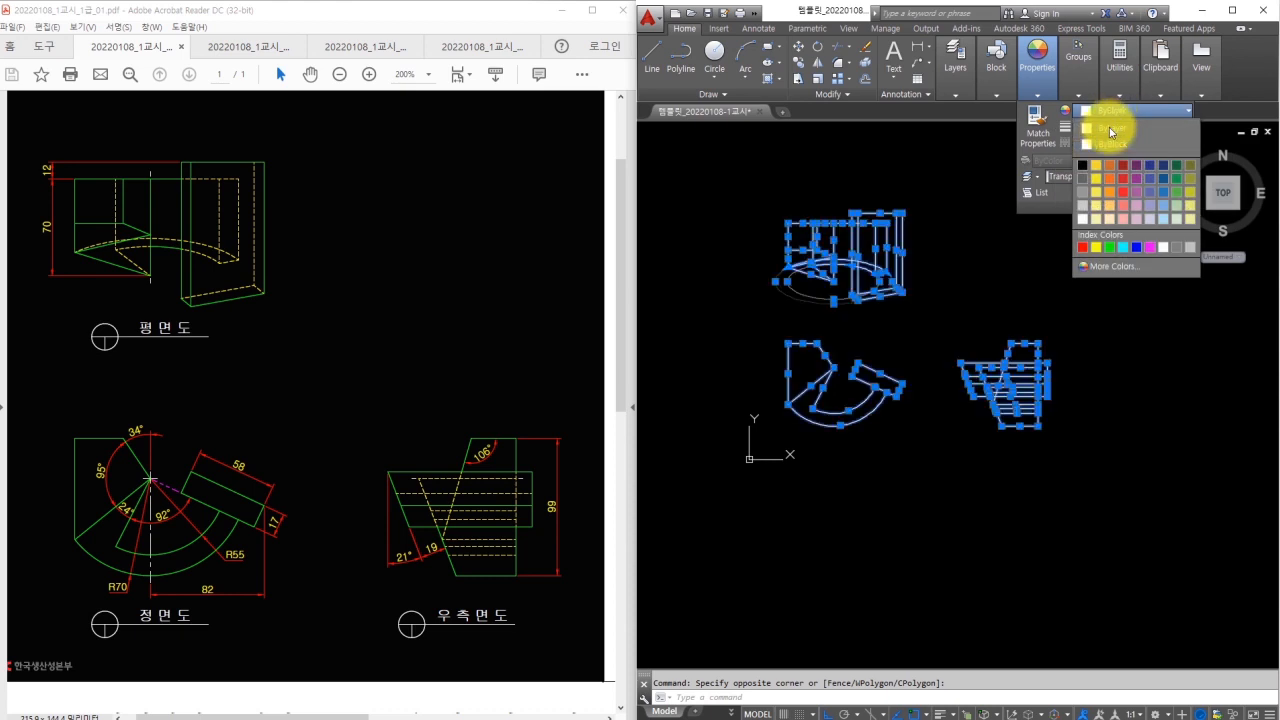
click(1109, 127)
click(1112, 126)
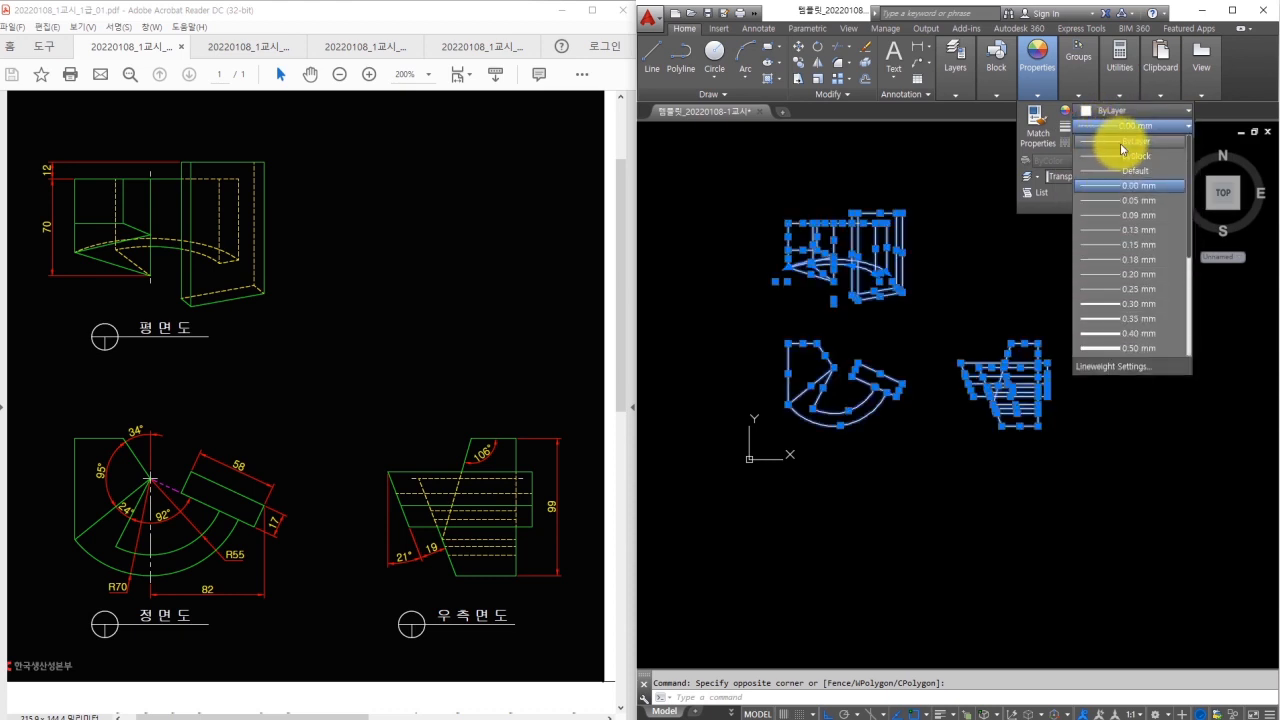
click(1120, 143)
click(1120, 143)
click(1120, 160)
key(Escape)
mouse_move(1043, 77)
mouse_down()
mouse_move(1032, 57)
mouse_move(1012, 91)
mouse_up()
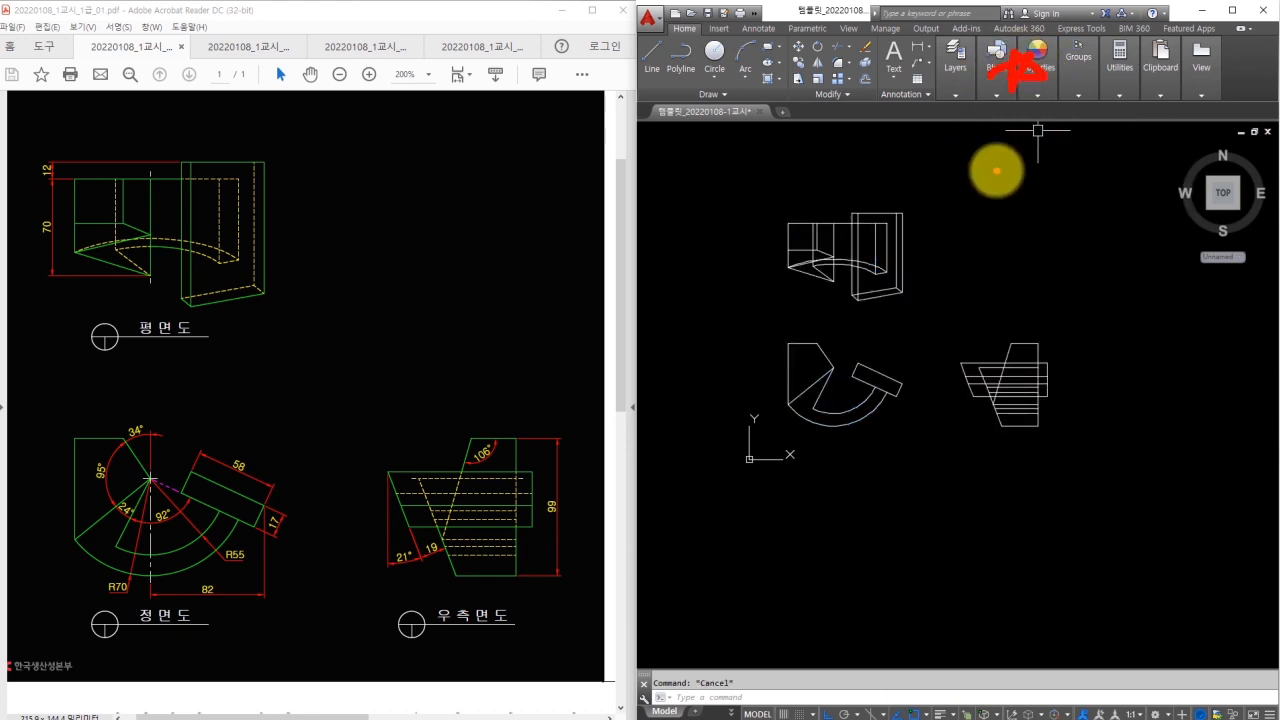
Move all the geometry of the three views onto the 외형선 layer
click(776, 197)
drag(800, 221, 1085, 460)
click(1085, 460)
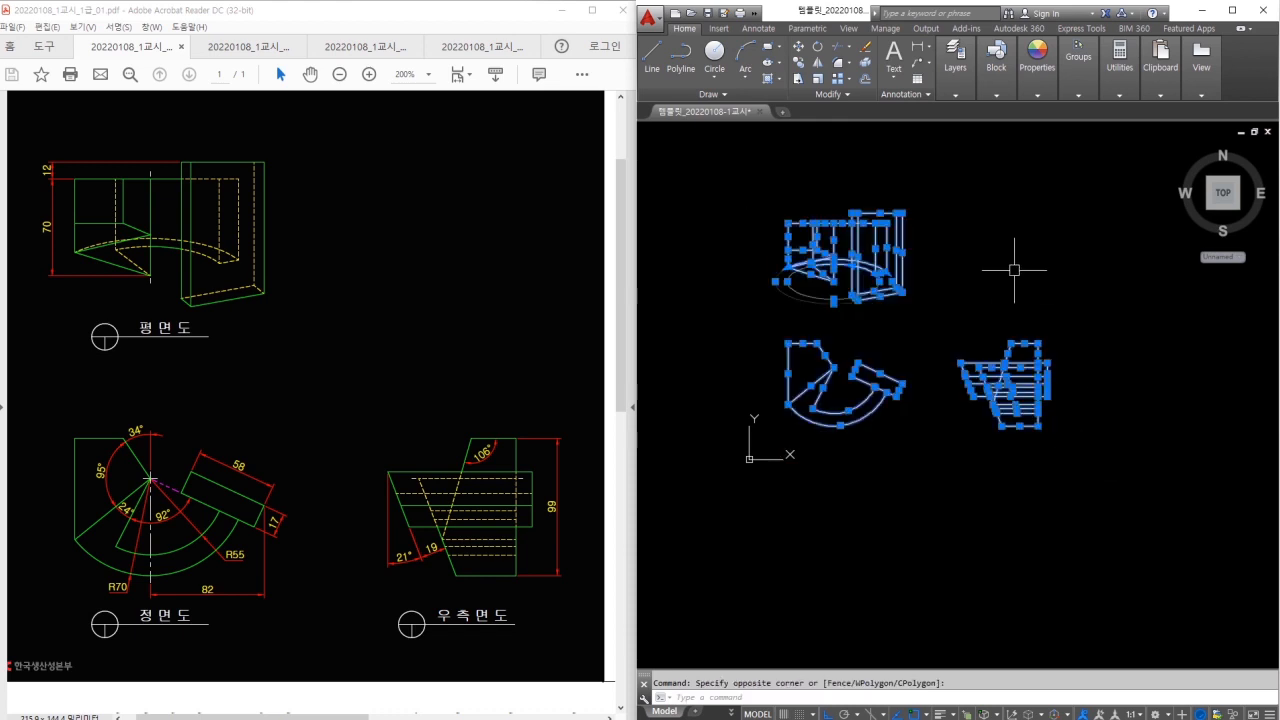
click(963, 88)
click(1046, 112)
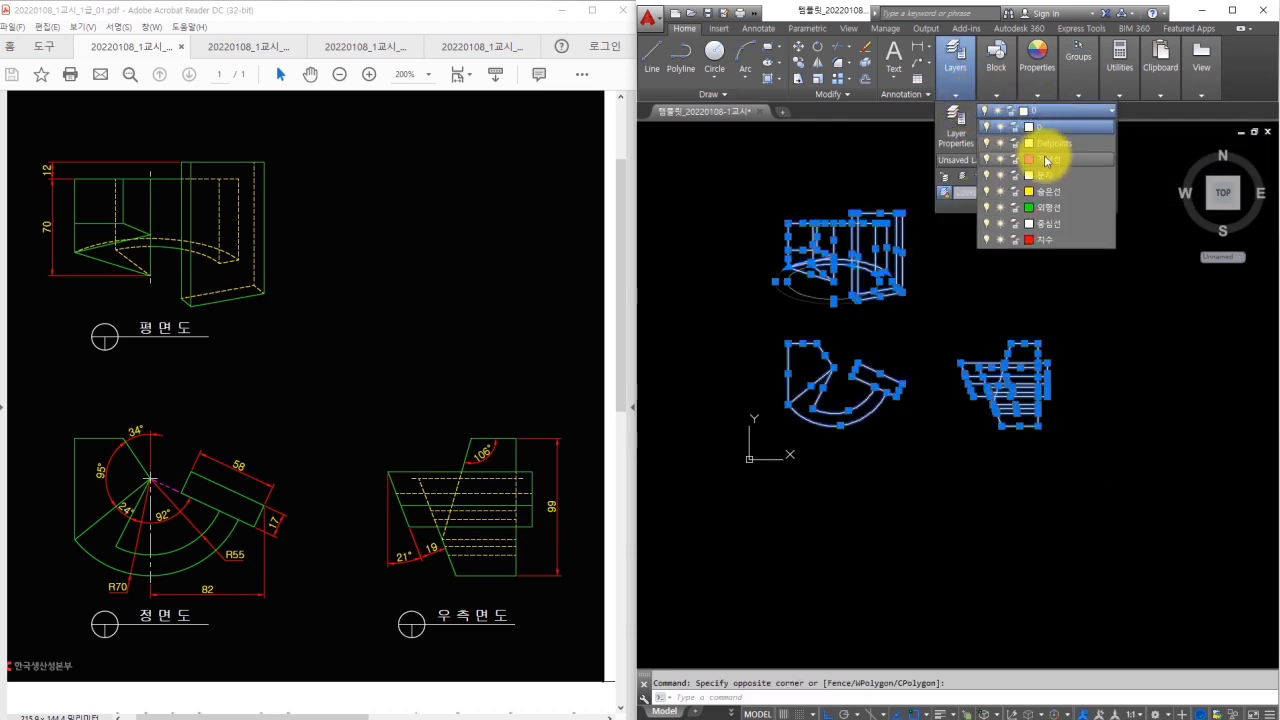
click(1051, 198)
key(Escape)
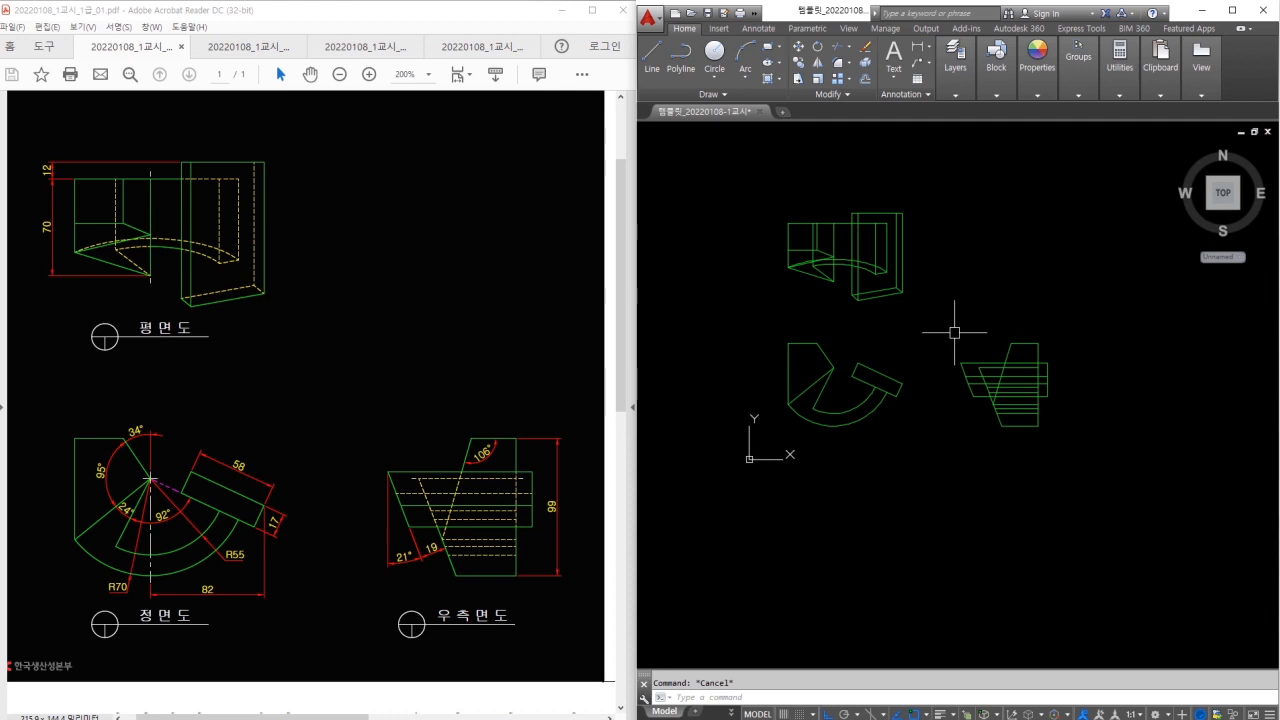
Move the hidden edges of the block and of the curved arm behind it in the top view onto the 숨은선 layer
scroll(856, 254, up, 5)
click(1040, 446)
click(1020, 478)
click(1008, 434)
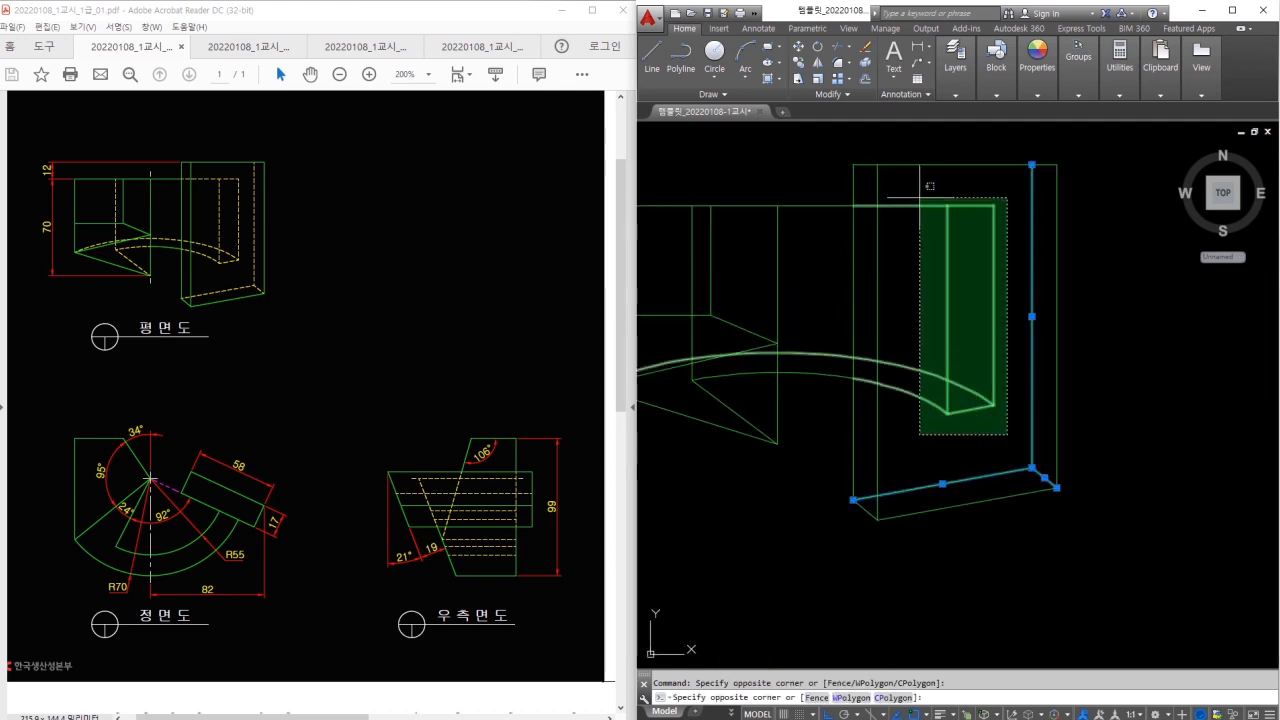
click(940, 184)
click(1037, 52)
click(955, 62)
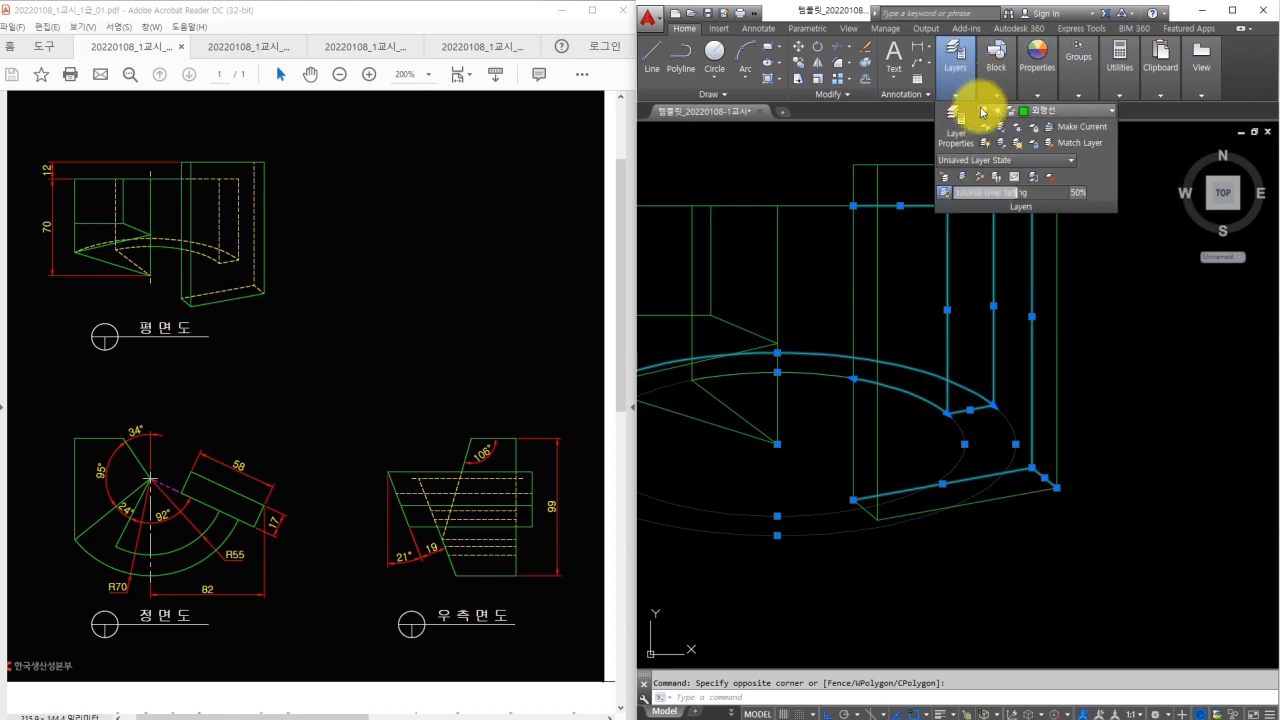
click(1036, 116)
click(1043, 177)
key(Escape)
Match the dashed outer arc's properties onto the top view's inner arc, inner vertical edge and adjoining slanted edge
middle_drag(959, 336, 1097, 357)
text(ma)
key(space)
click(900, 378)
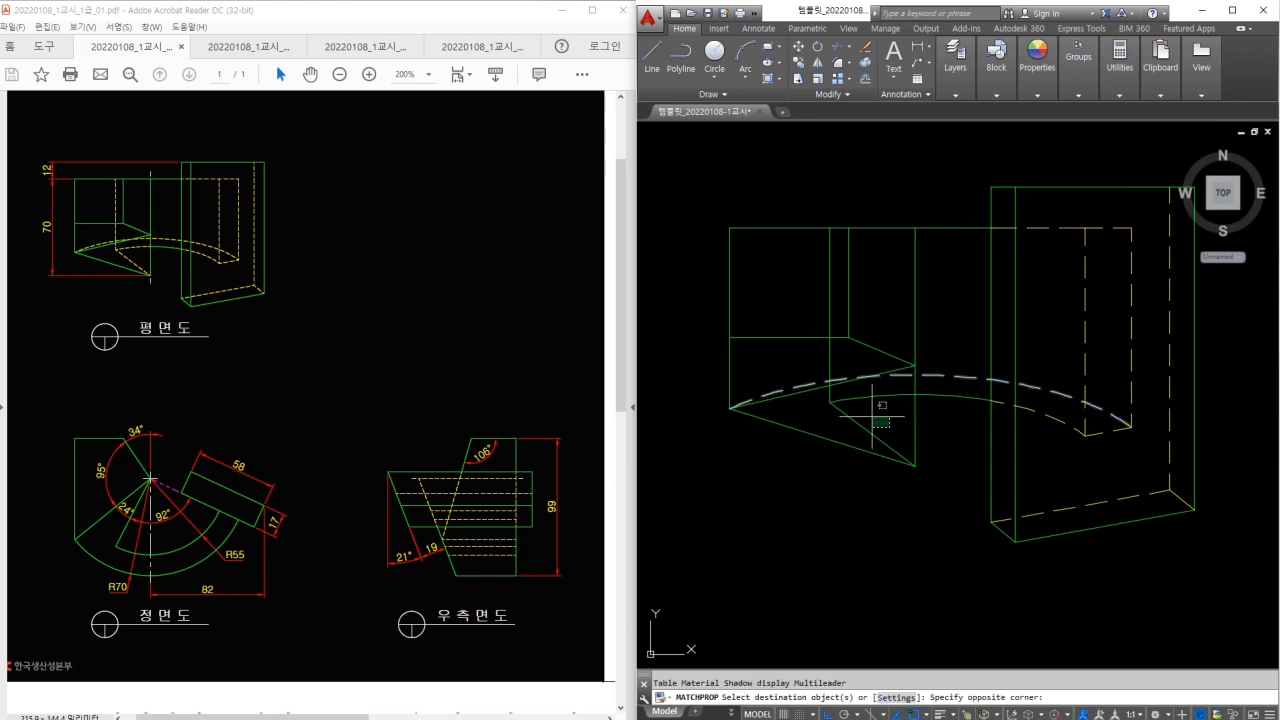
click(830, 392)
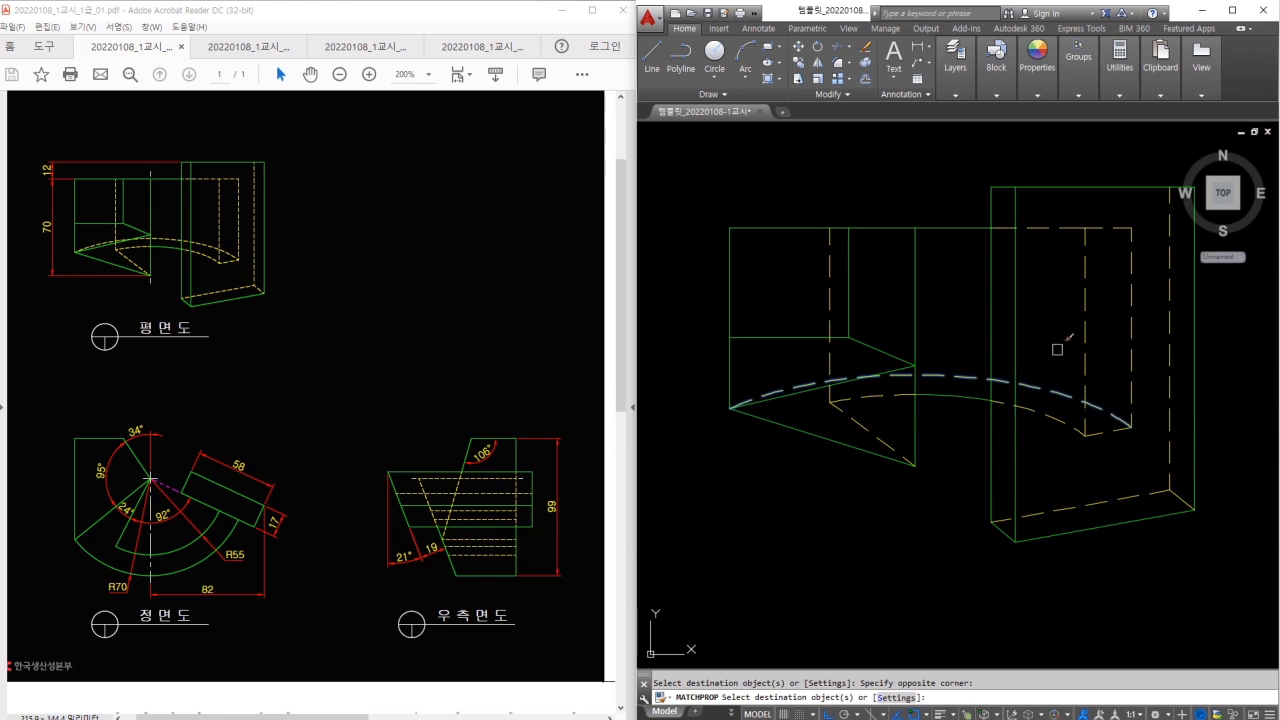
Match the hidden-line properties onto the three lowest inner horizontal lines of the right-side view
scroll(1089, 390, down, 4)
middle_drag(1067, 420, 1003, 234)
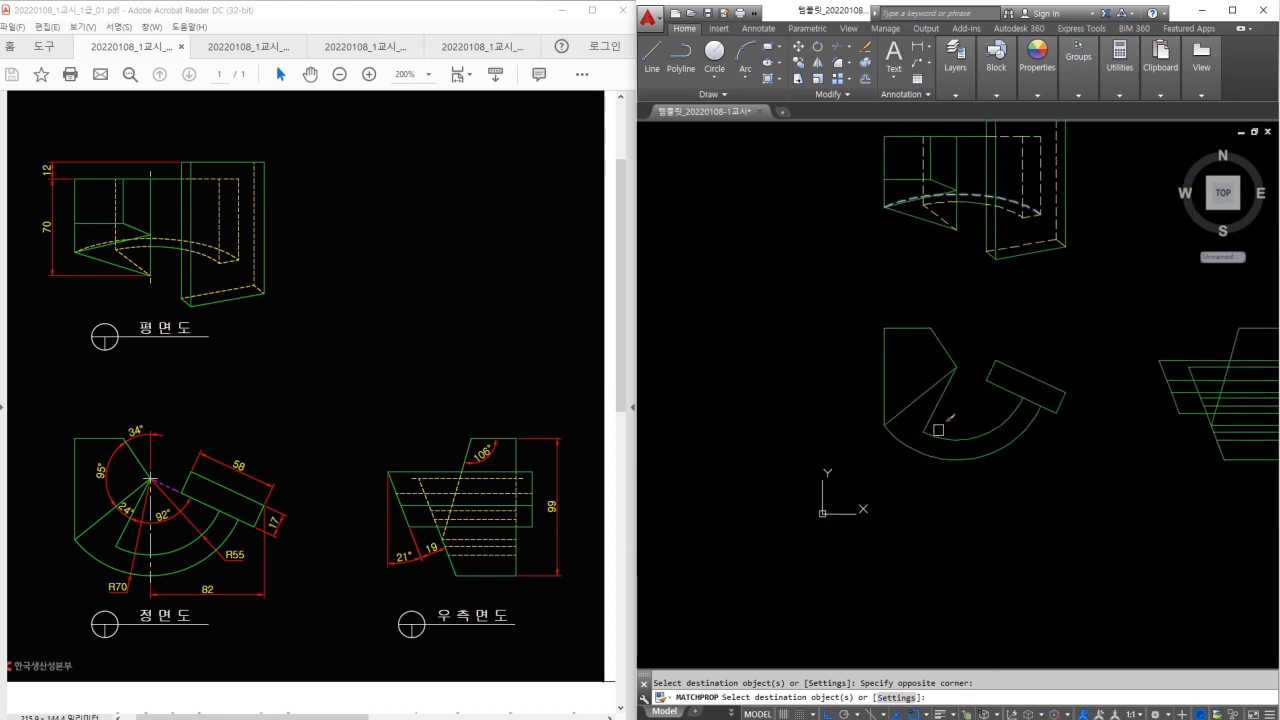
scroll(938, 430, up, 3)
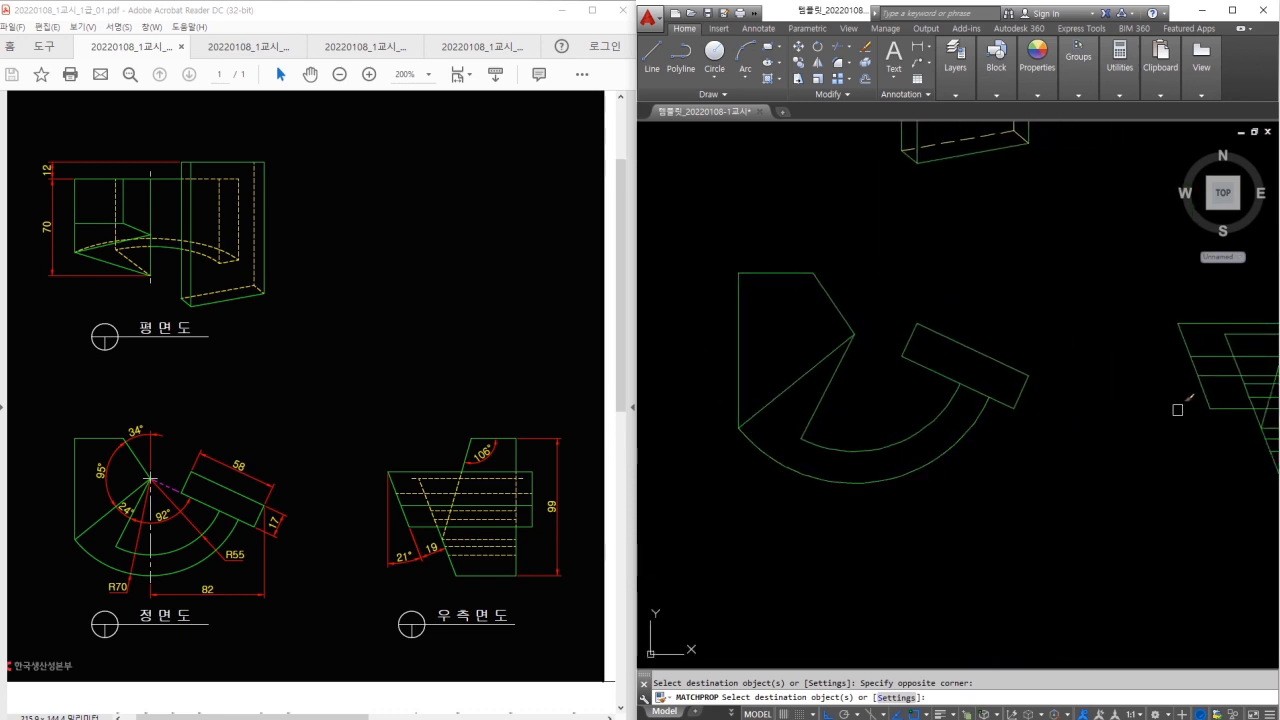
middle_drag(1180, 411, 851, 391)
scroll(1020, 440, up, 2)
click(970, 457)
click(935, 396)
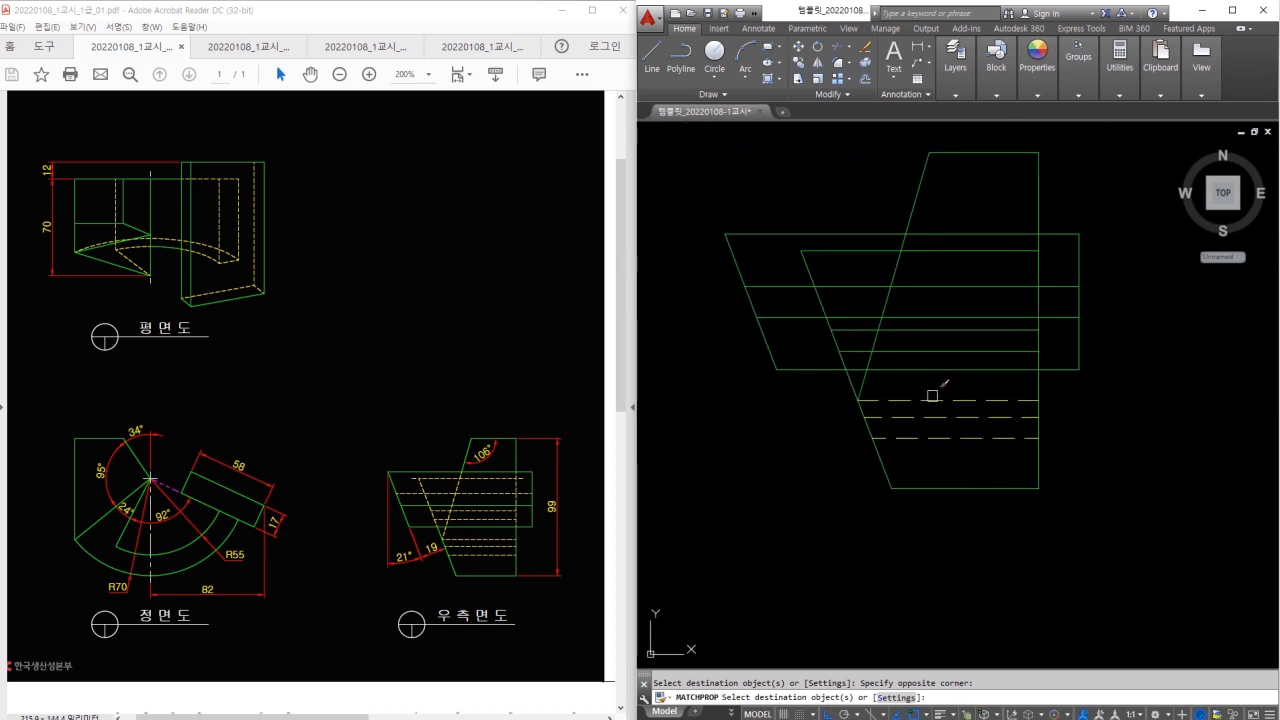
Match the hidden-line properties onto the right-side view's slanted inner edges and the inner horizontal lines ending at them
scroll(905, 390, up, 2)
middle_drag(926, 347, 894, 411)
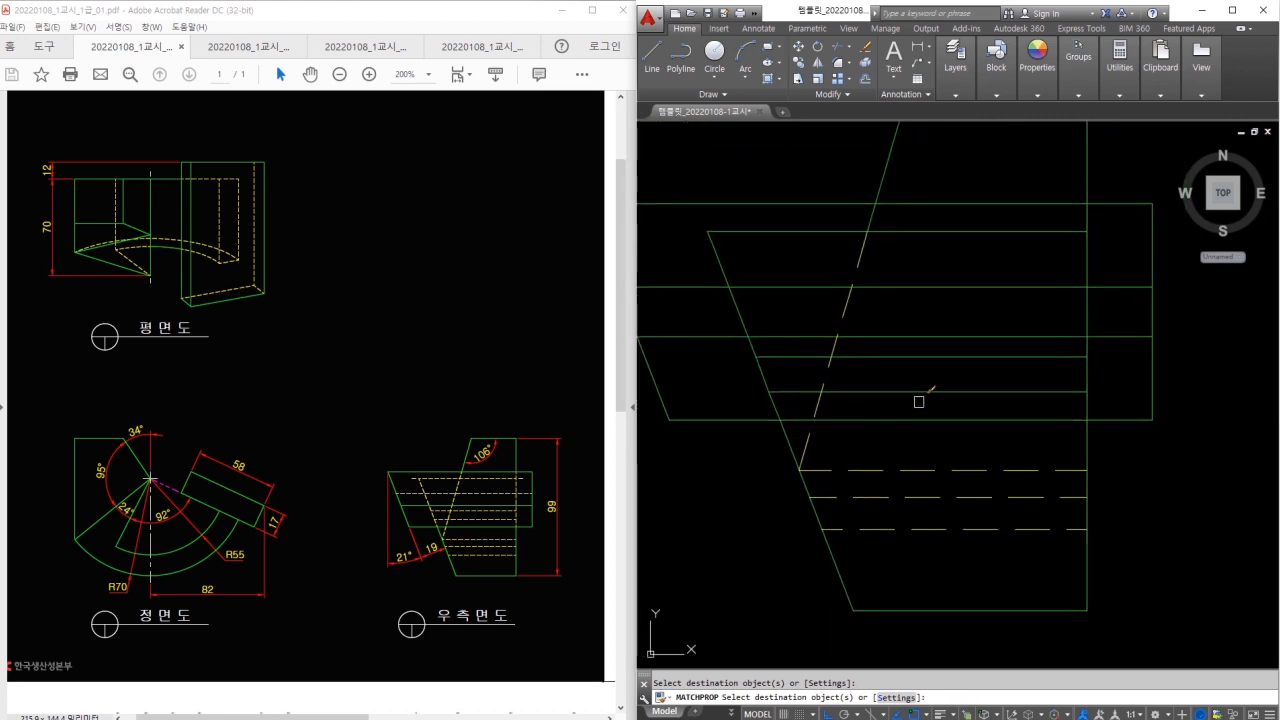
click(915, 400)
click(750, 348)
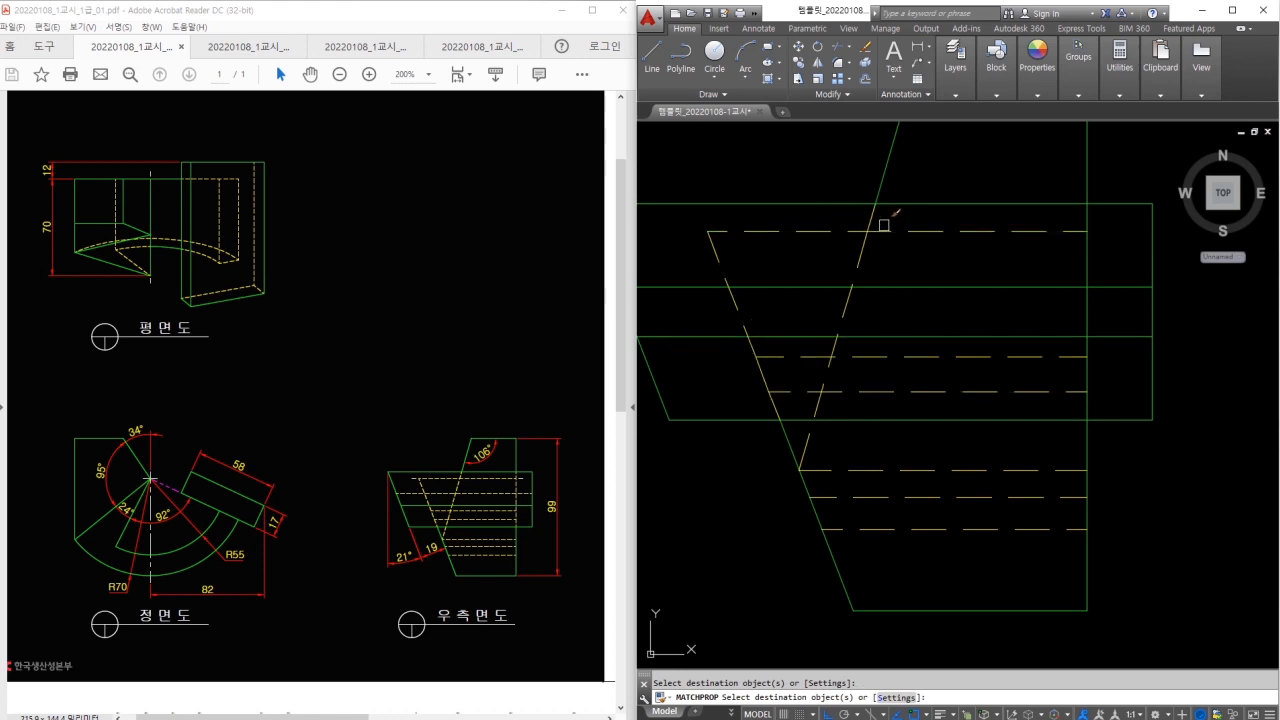
click(851, 244)
Match the hidden-line properties onto the right-side view's upper full-width horizontal line and the vertical edge segment inside the block
middle_drag(894, 317, 956, 346)
click(986, 334)
click(945, 302)
scroll(988, 317, down, 2)
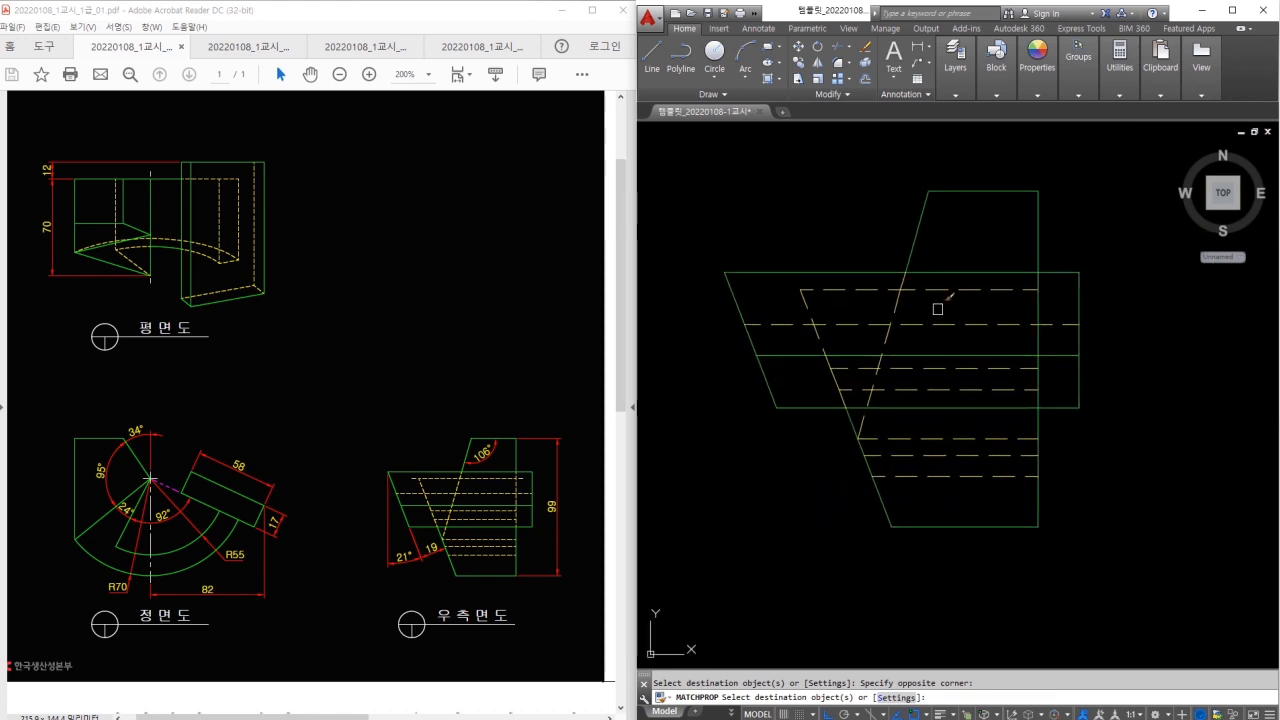
key(Escape)
key(space)
click(1008, 324)
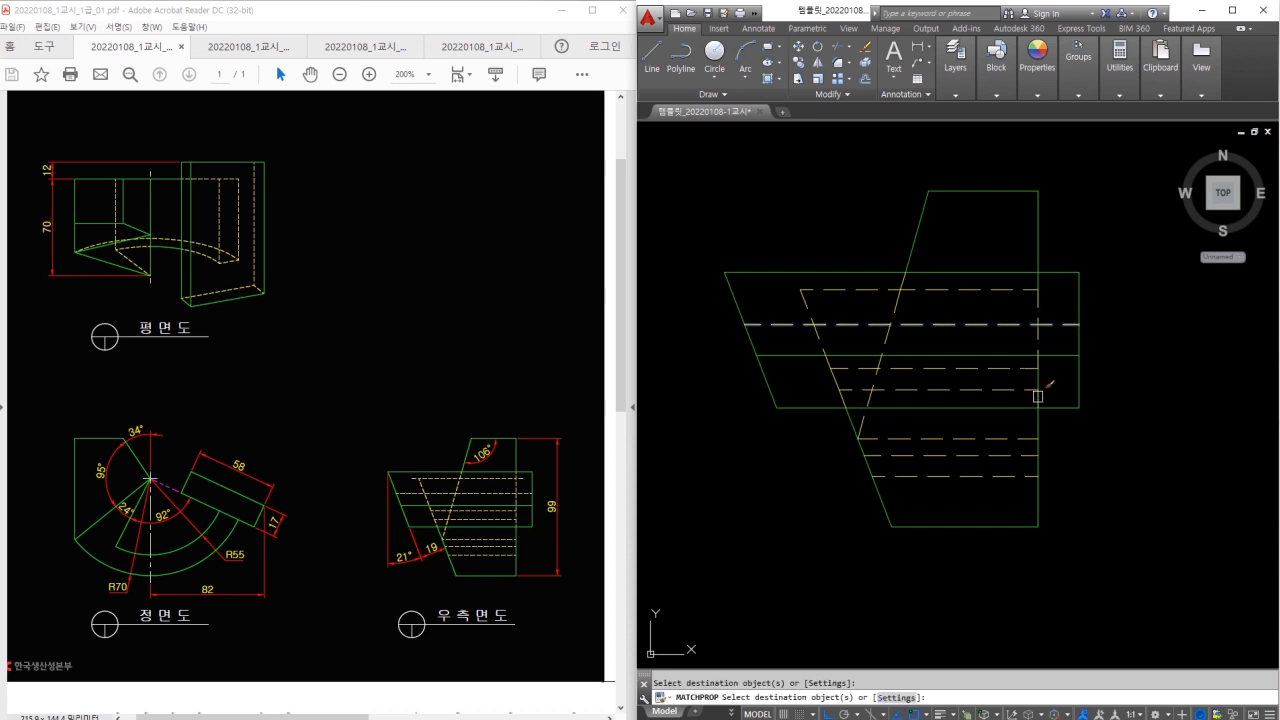
key(Escape)
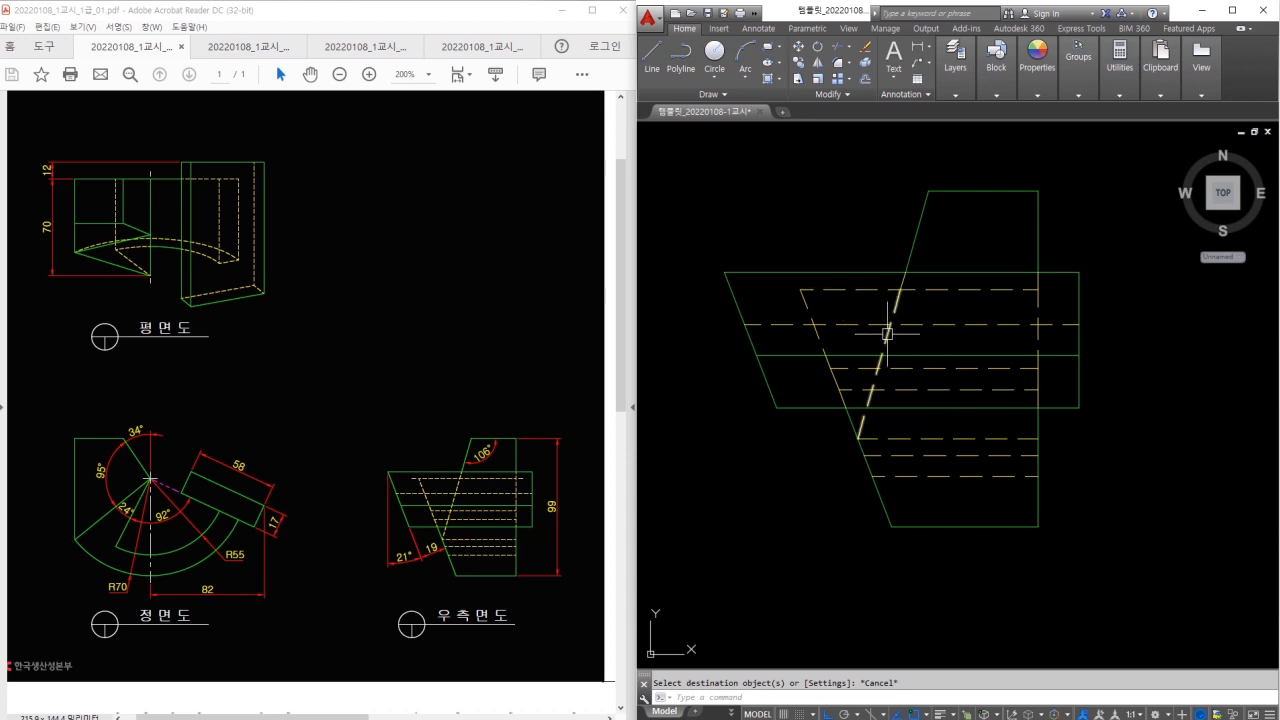
Set the global linetype scale (LTS) to 0.3
scroll(886, 333, down, 4)
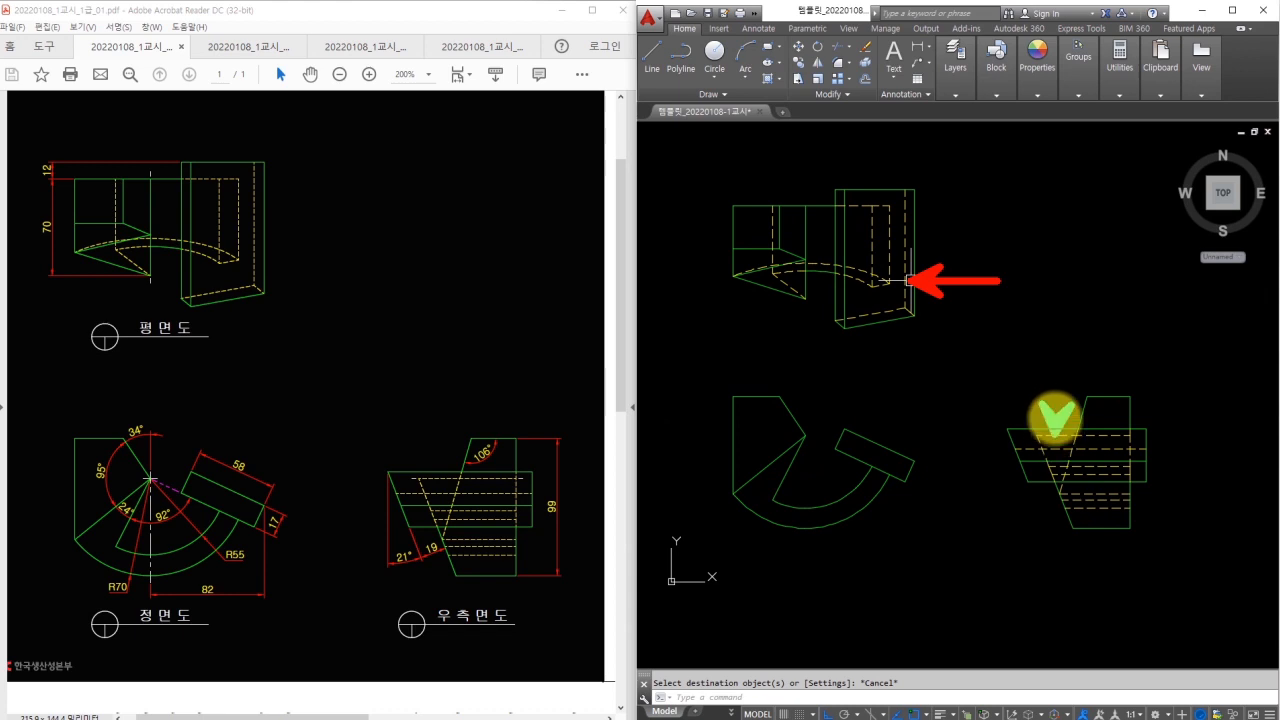
mouse_move(1027, 208)
mouse_down()
mouse_move(1027, 229)
mouse_move(1063, 226)
mouse_move(1077, 243)
mouse_up()
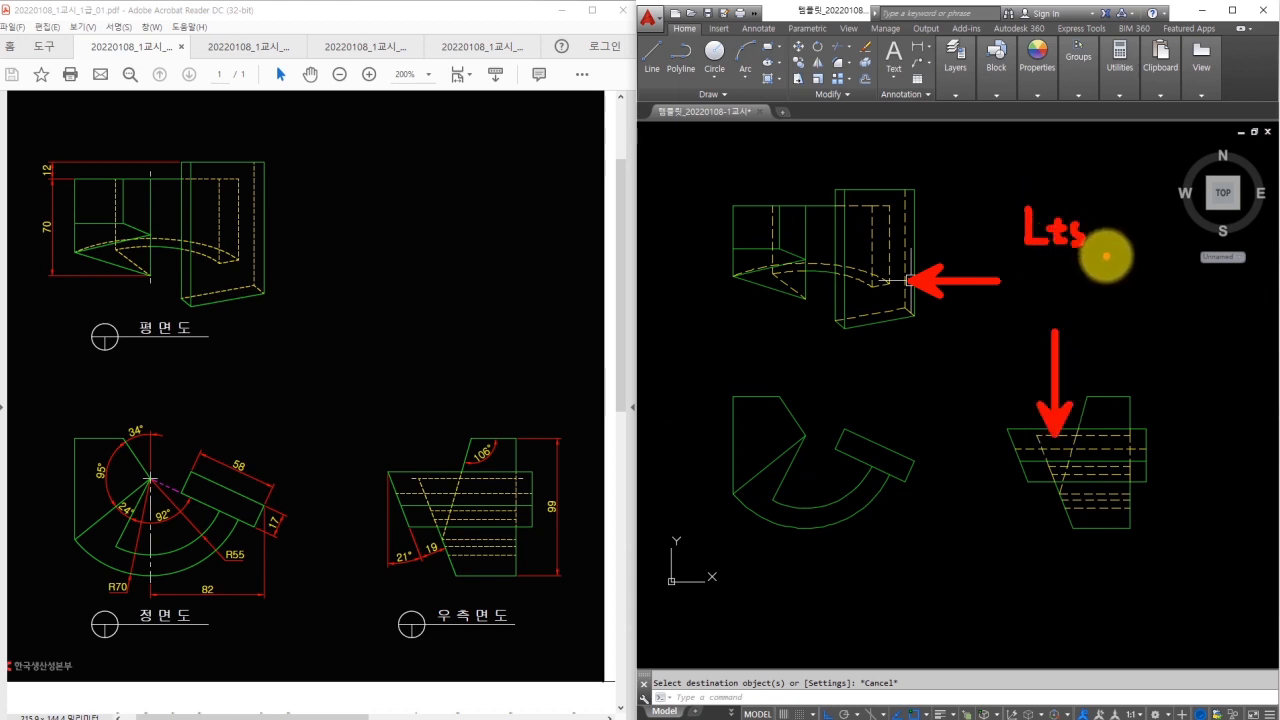
key(Escape)
text(LTS)
key(Return)
text(0.3)
key(Return)
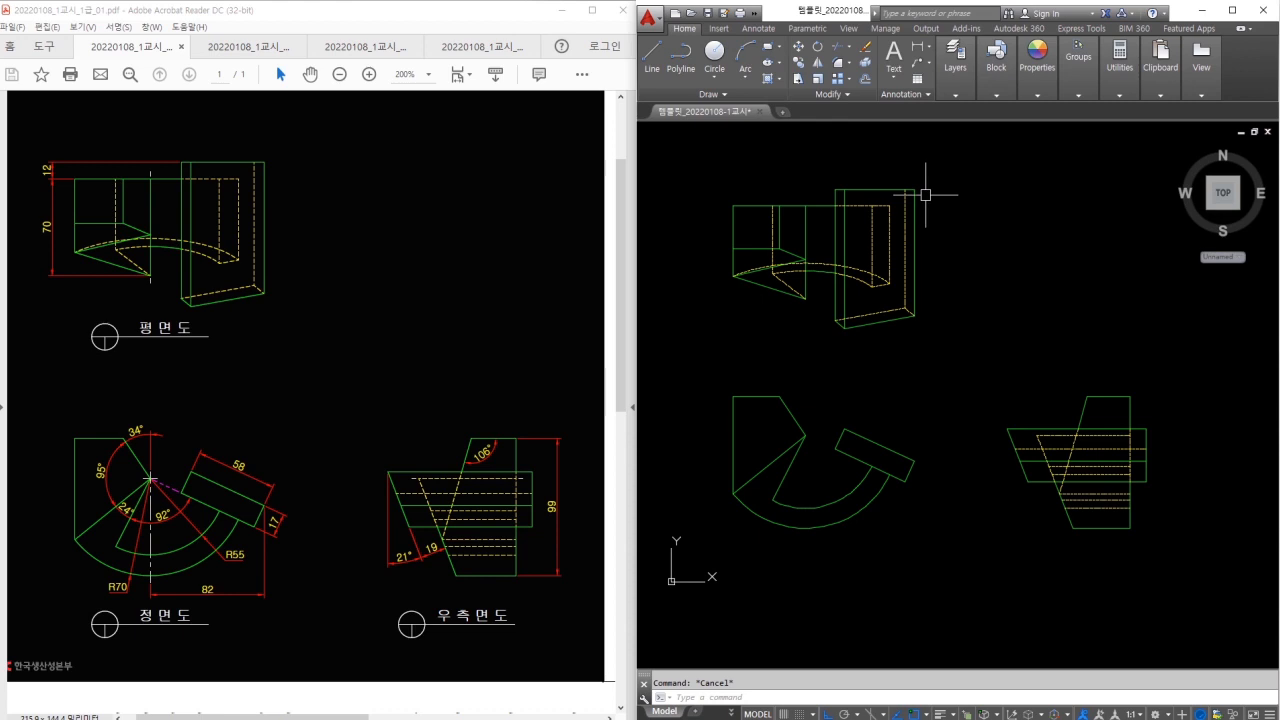
Make 가상선 the current layer and draw a line from the front view's arc center to the nearest corner of the tilted rectangle
drag(172, 502, 186, 498)
key(Escape)
click(966, 96)
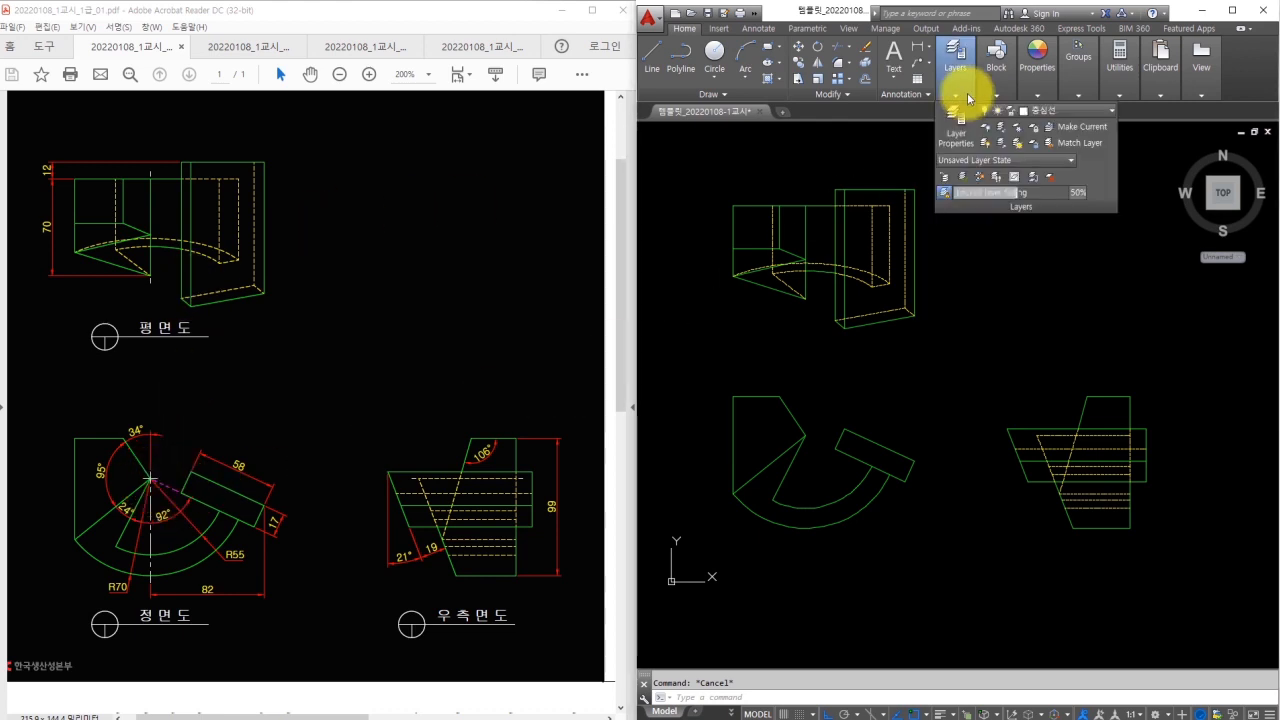
click(1080, 110)
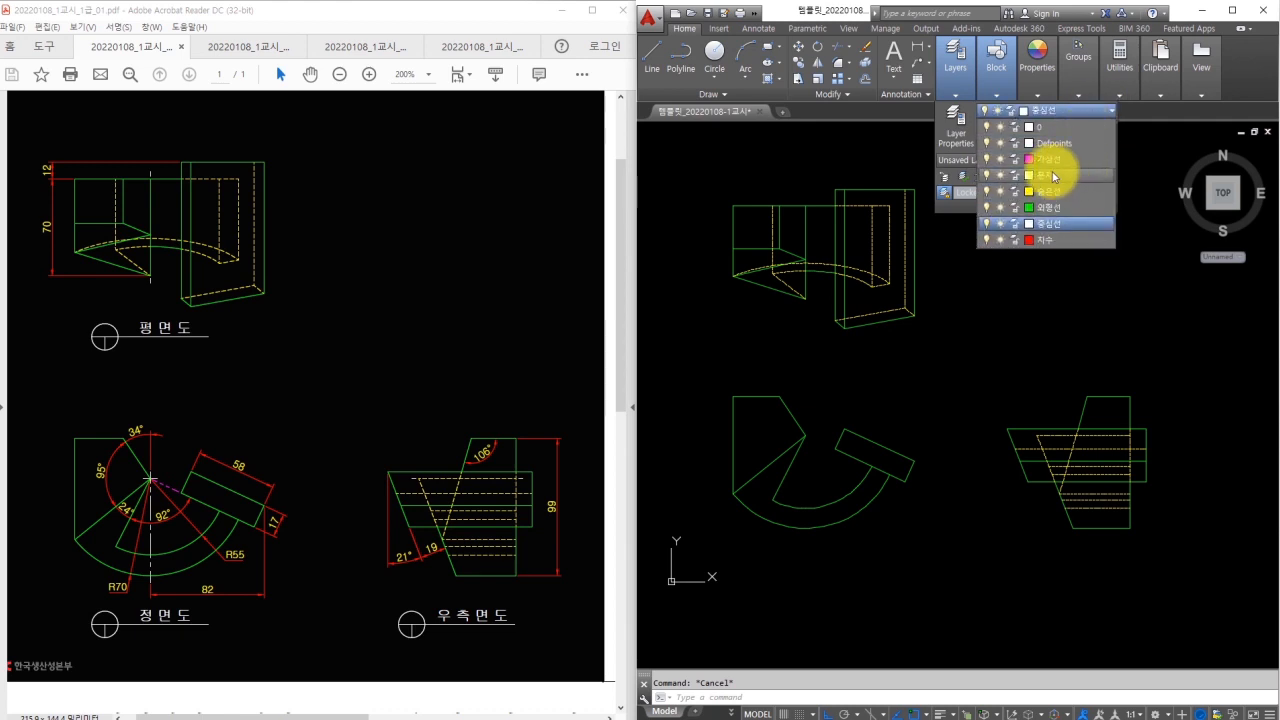
click(1048, 161)
scroll(829, 457, up, 3)
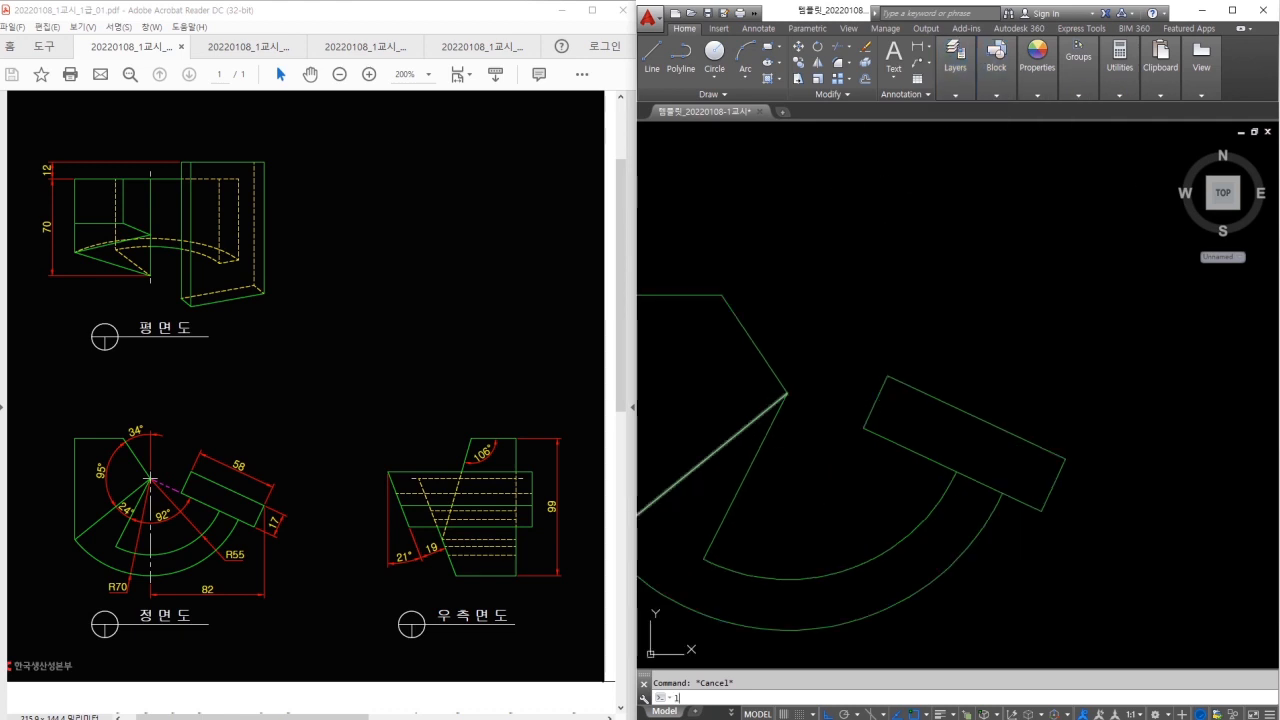
click(786, 394)
click(862, 428)
key(Escape)
scroll(817, 423, up, 2)
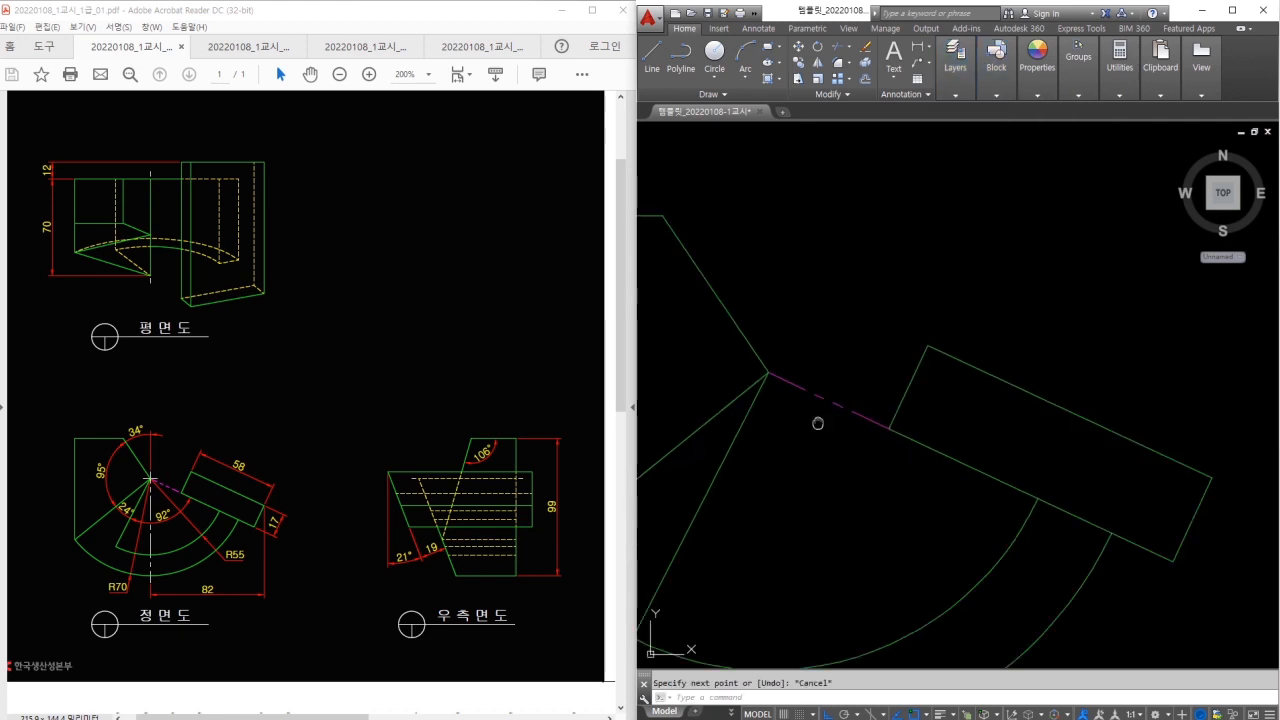
mouse_move(956, 398)
mouse_down()
mouse_move(949, 420)
mouse_move(960, 398)
mouse_up()
text(en)
key(Return)
text(de)
key(Return)
text(-3)
key(Return)
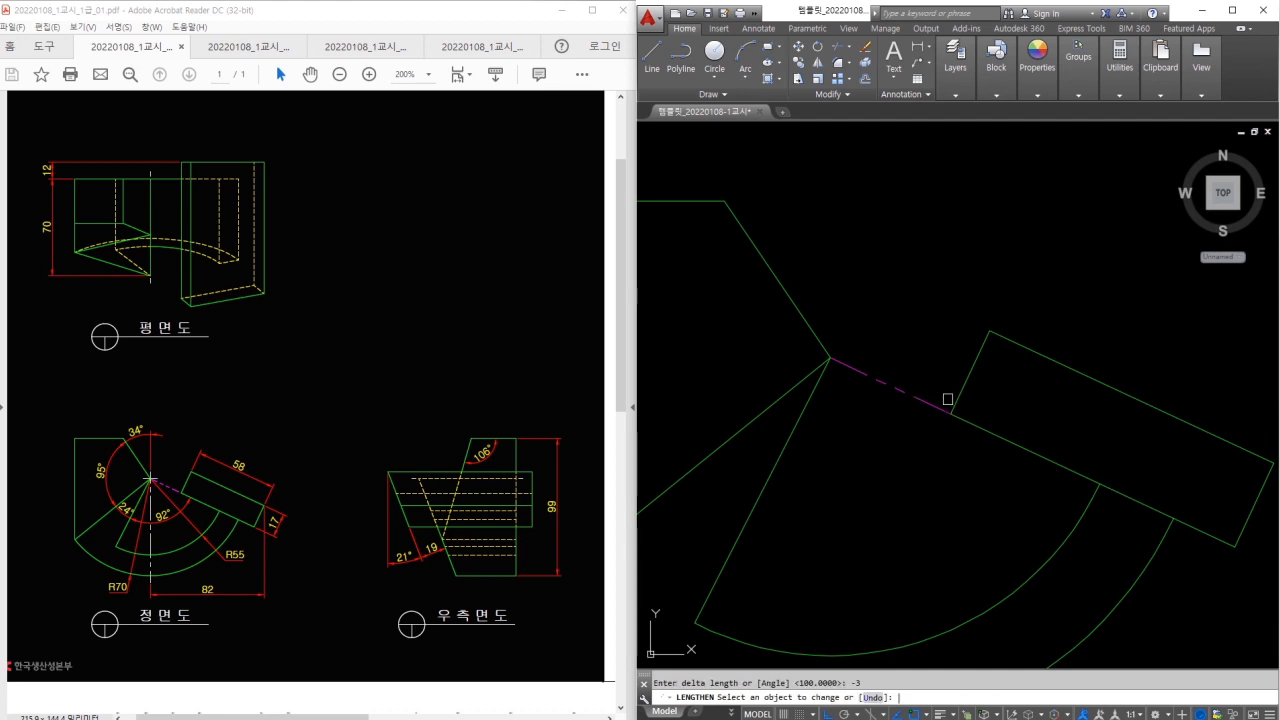
key(Escape)
Shorten the phantom line at its rectangle end with Lengthen, using a delta of -2, and compare it with the reference drawing
text(lect an)
key(Return)
text(de)
key(Return)
text(-2)
key(Return)
key(Escape)
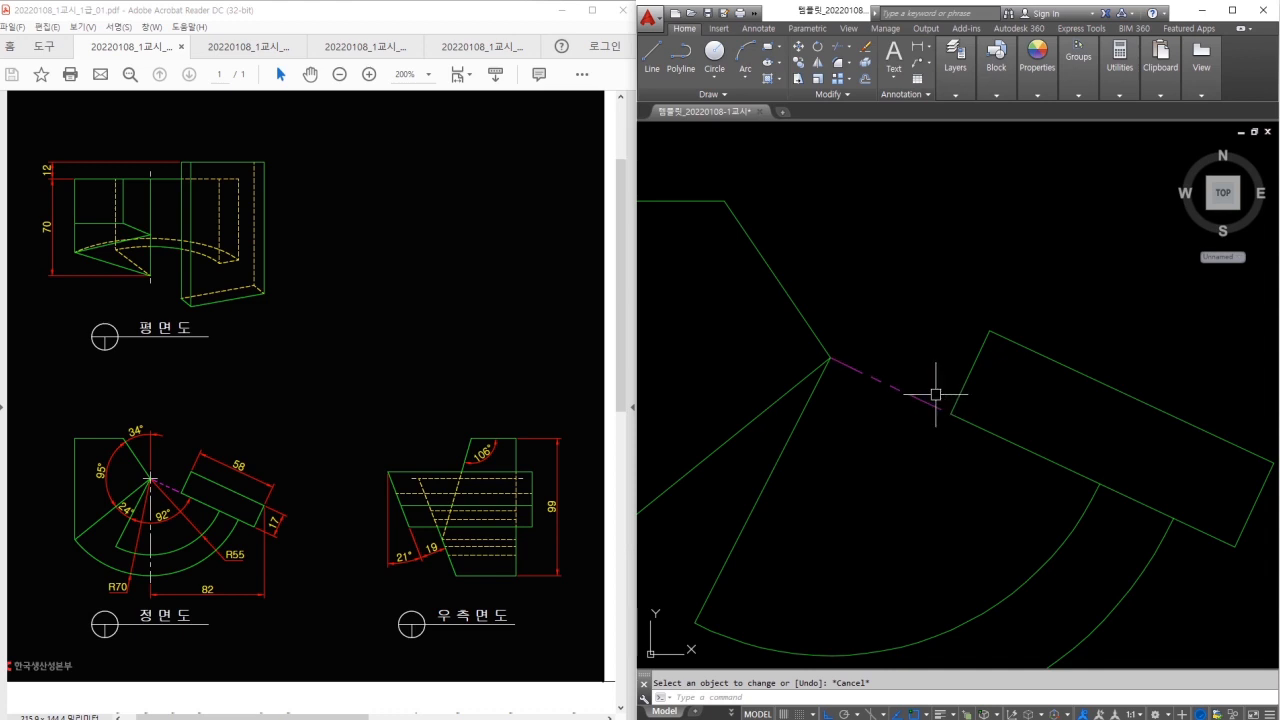
ctrl+scroll(150, 482, up, 8)
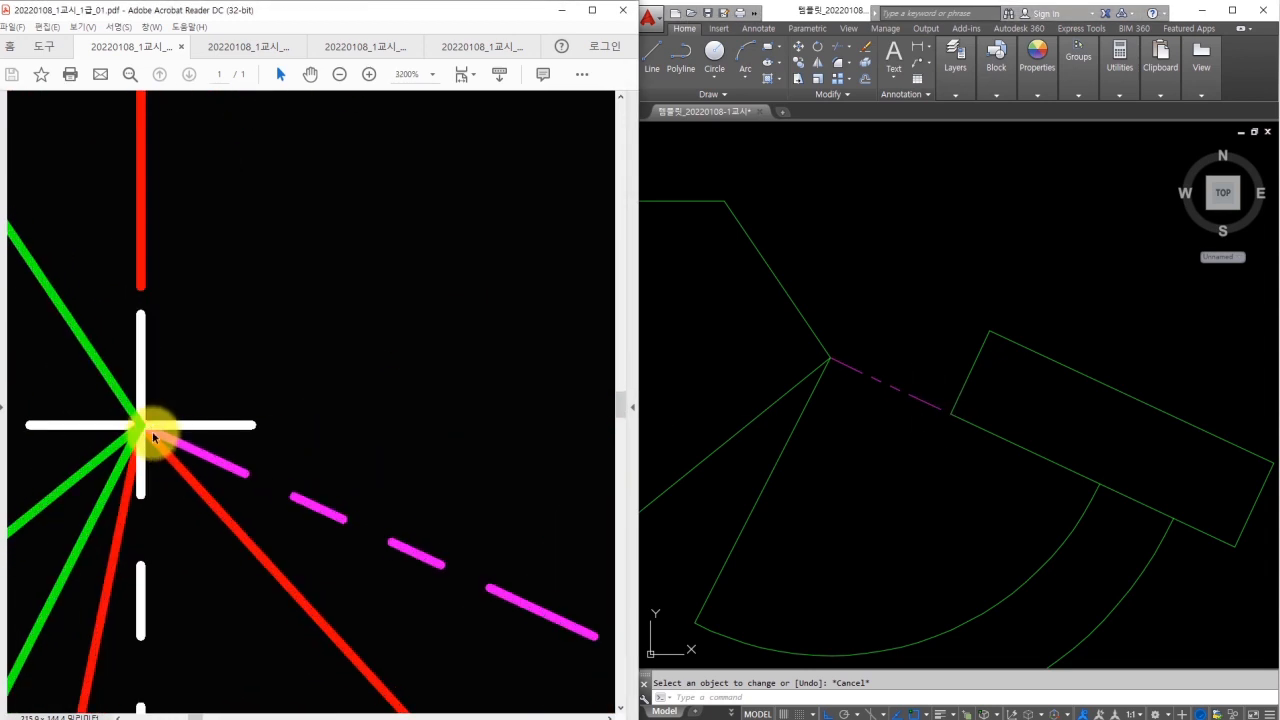
ctrl+scroll(147, 432, down, 8)
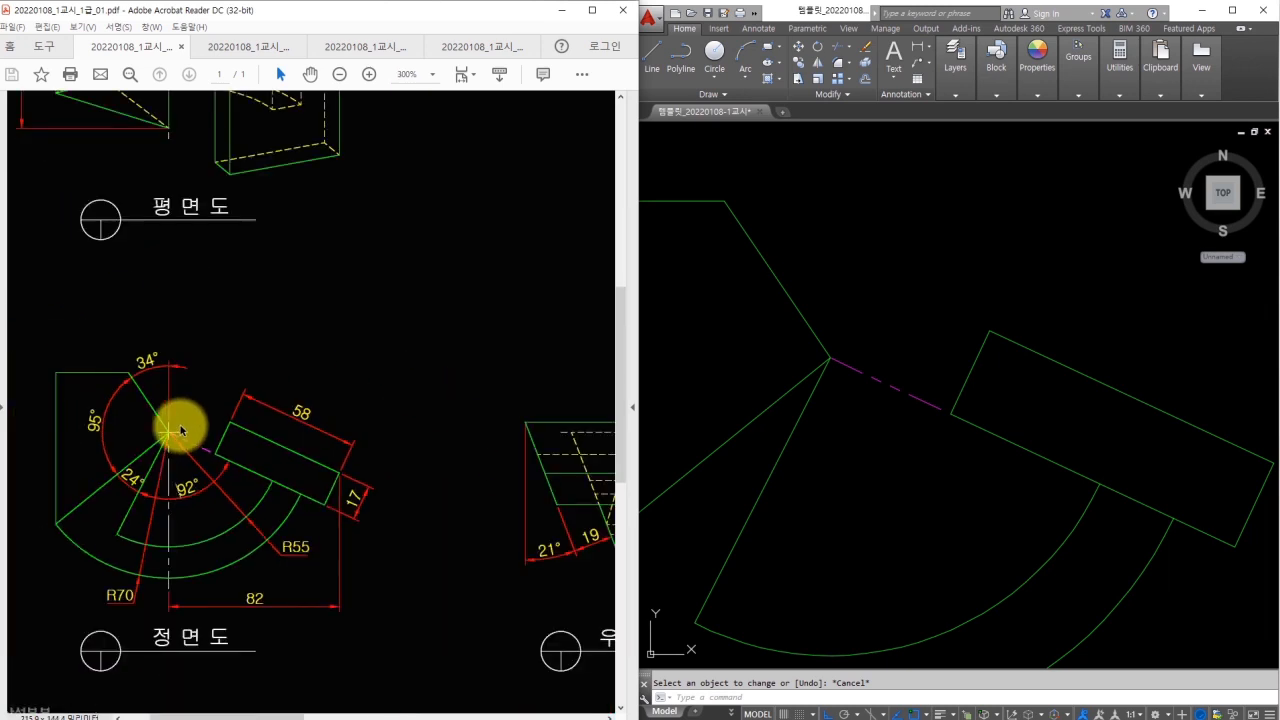
Make 중심선 the current layer
scroll(208, 322, up, 1)
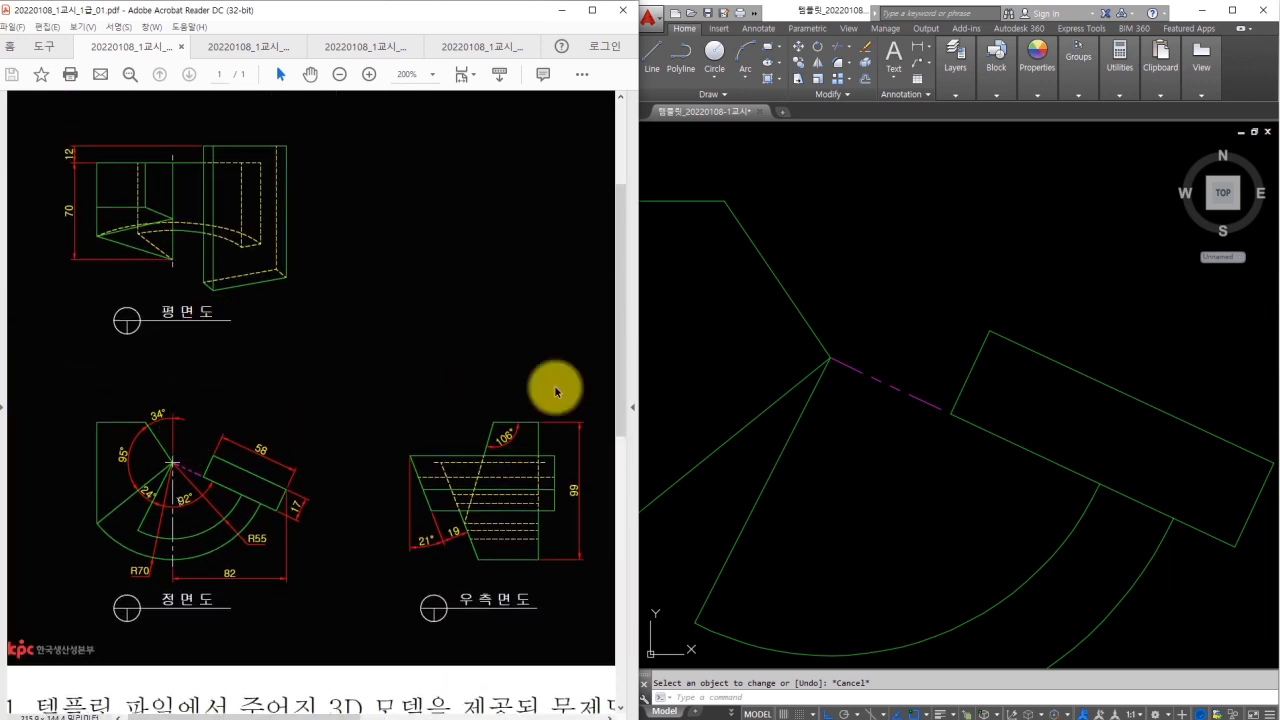
click(882, 416)
key(Escape)
scroll(878, 411, down, 4)
scroll(878, 403, down, 3)
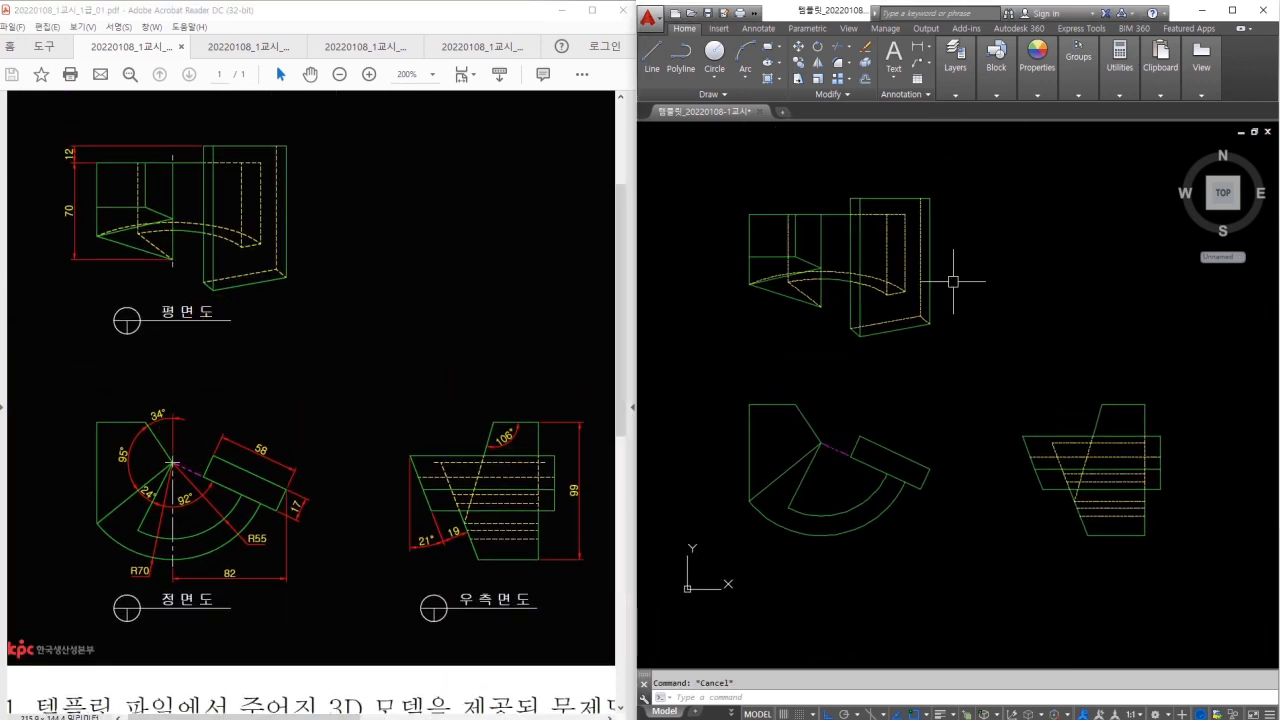
click(952, 66)
click(1060, 110)
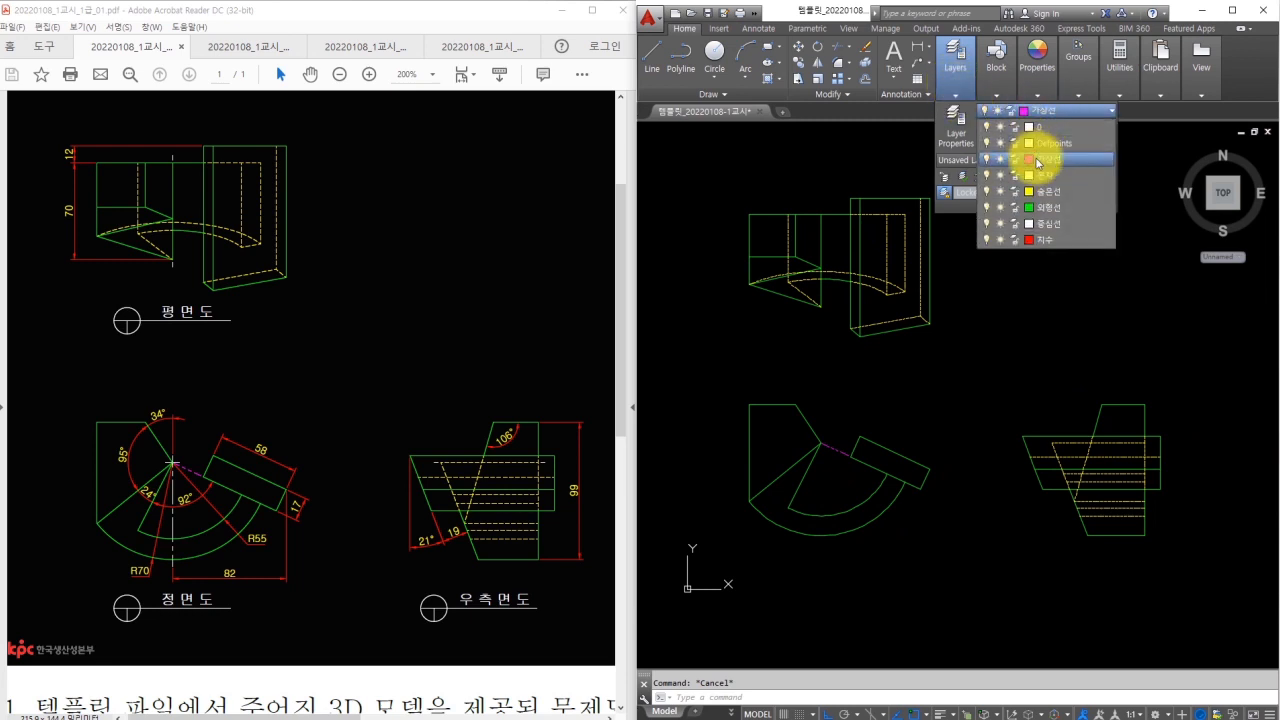
click(1046, 229)
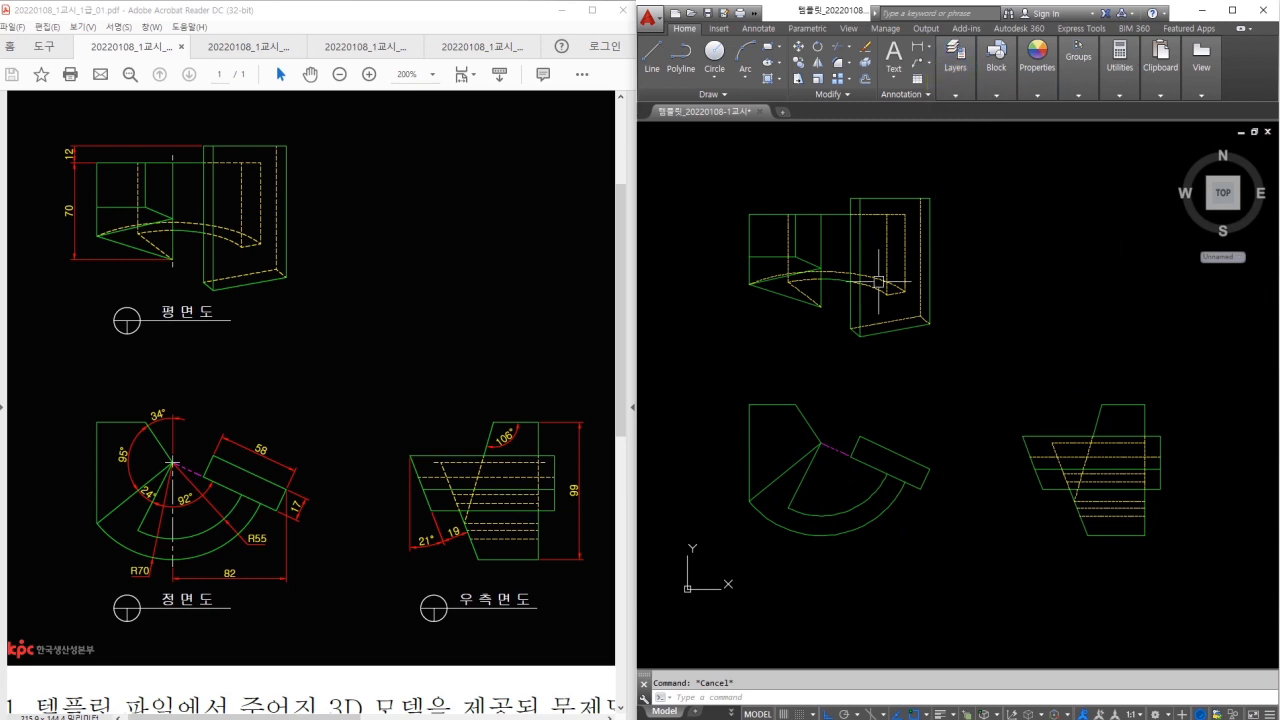
Draw a vertical center line 6 units long straight down from the lowest corner of the top view's left block
scroll(818, 300, up, 5)
text(l)
key(Return)
click(819, 297)
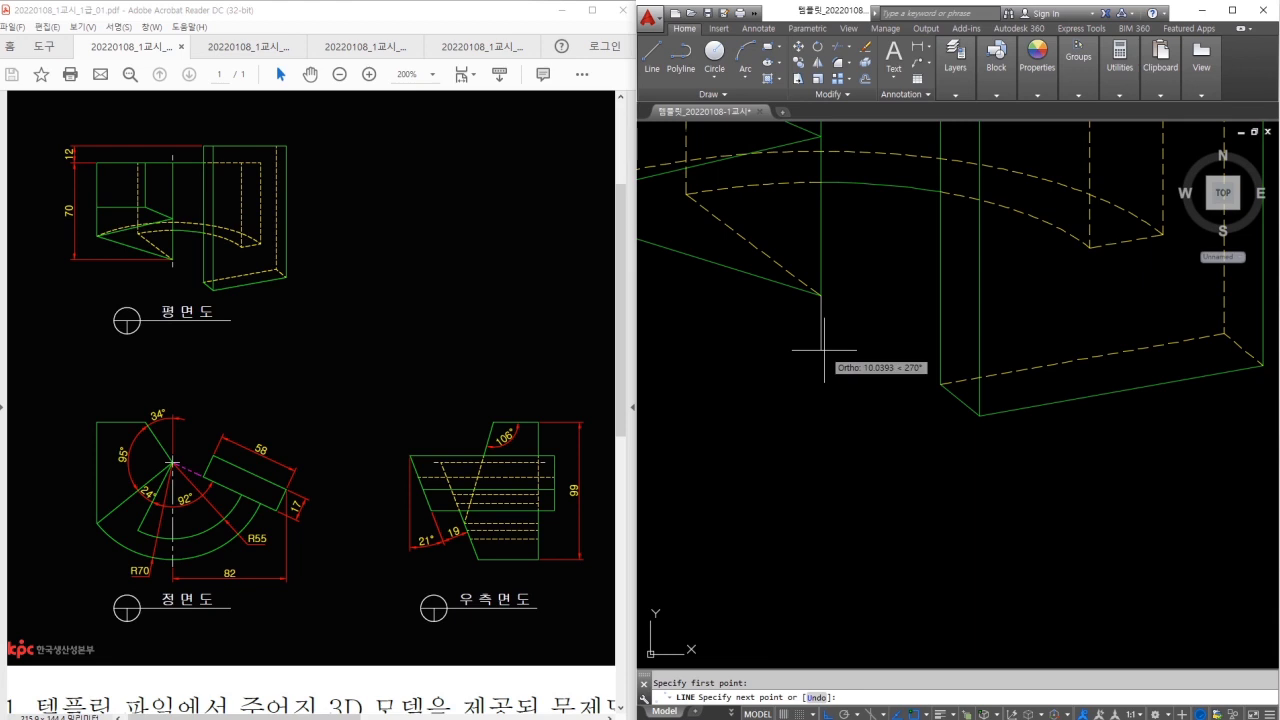
text(6)
key(Return)
key(Escape)
Shorten the new center line at its upper end so a small gap separates it from the block's lowest corner
scroll(813, 300, up, 5)
click(856, 313)
click(806, 311)
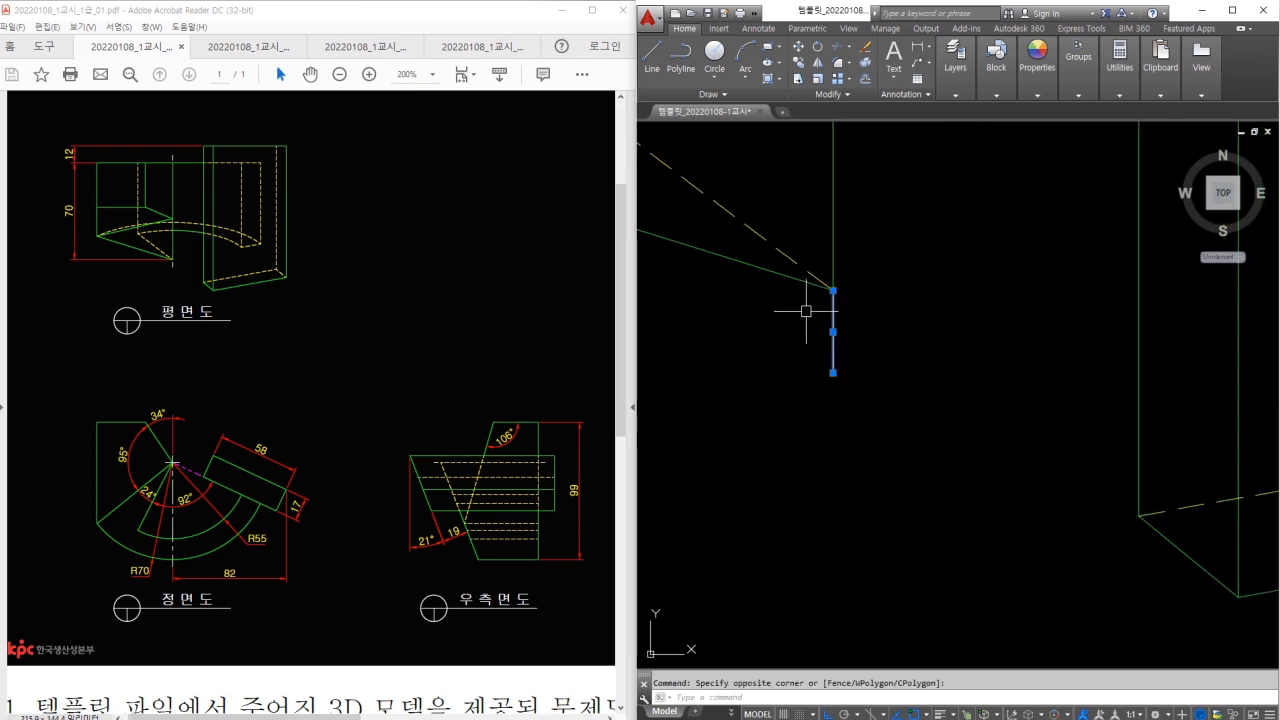
key(Delete)
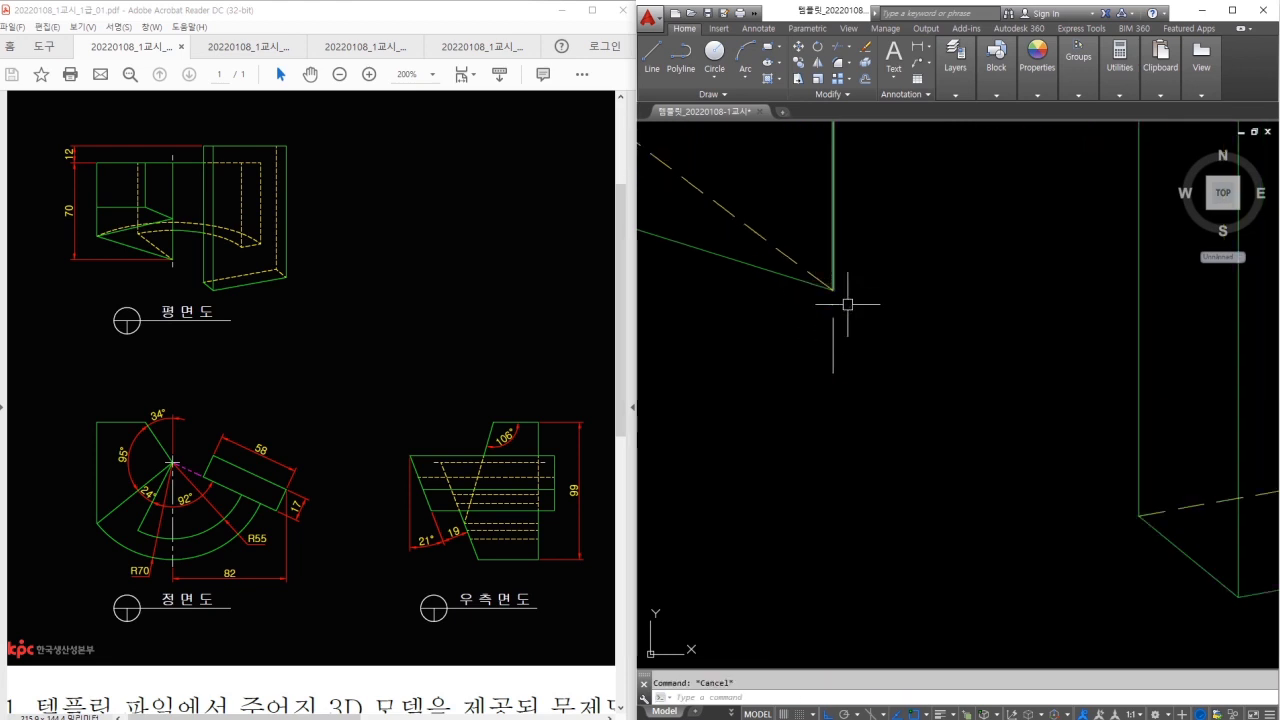
Draw a short vertical center line upward from the top edge of the top view's left block, at its inner vertical line
scroll(845, 280, down, 3)
scroll(850, 270, up, 5)
text(l)
key(Return)
click(855, 280)
key(Escape)
key(Escape)
Move the lower end of the upper center line 2 units up, away from the block's top edge
click(891, 264)
click(843, 262)
click(855, 280)
text(2)
key(Return)
key(Escape)
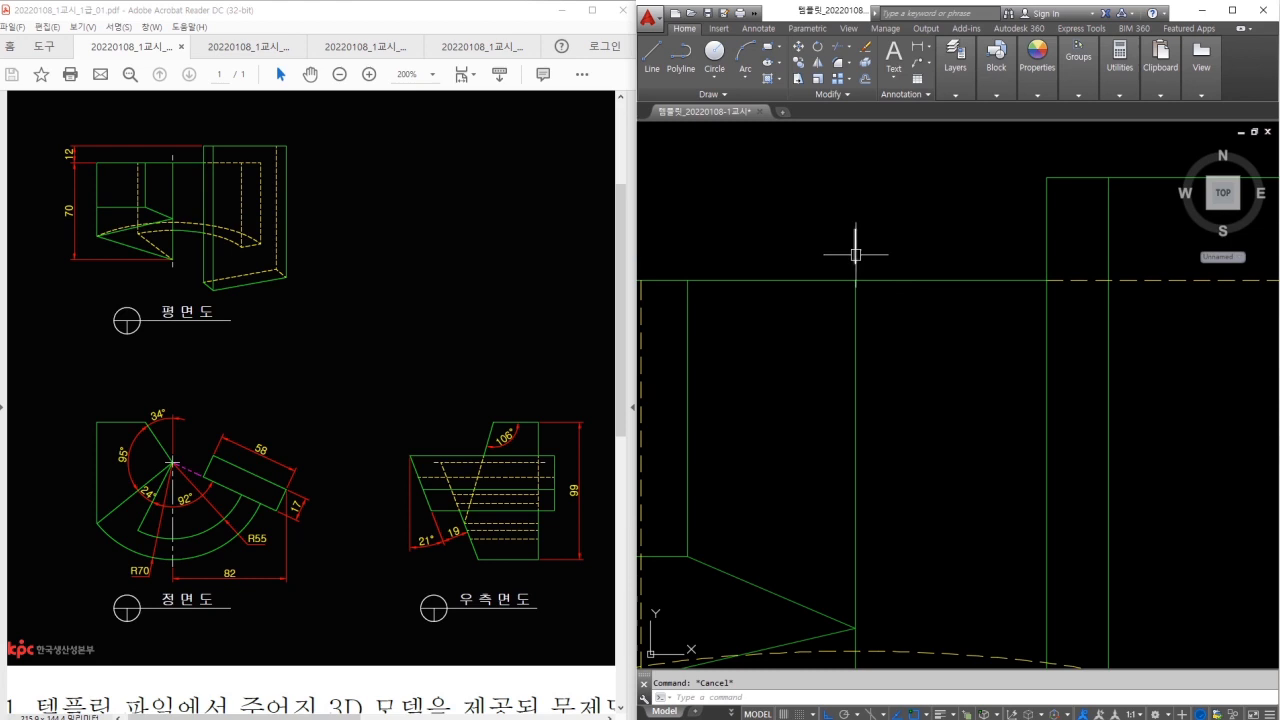
Draw a vertical center line in the front view from the arc center down to the outer arc
scroll(869, 260, down, 3)
scroll(890, 318, up, 6)
text(l)
key(Return)
click(856, 365)
scroll(866, 355, down, 4)
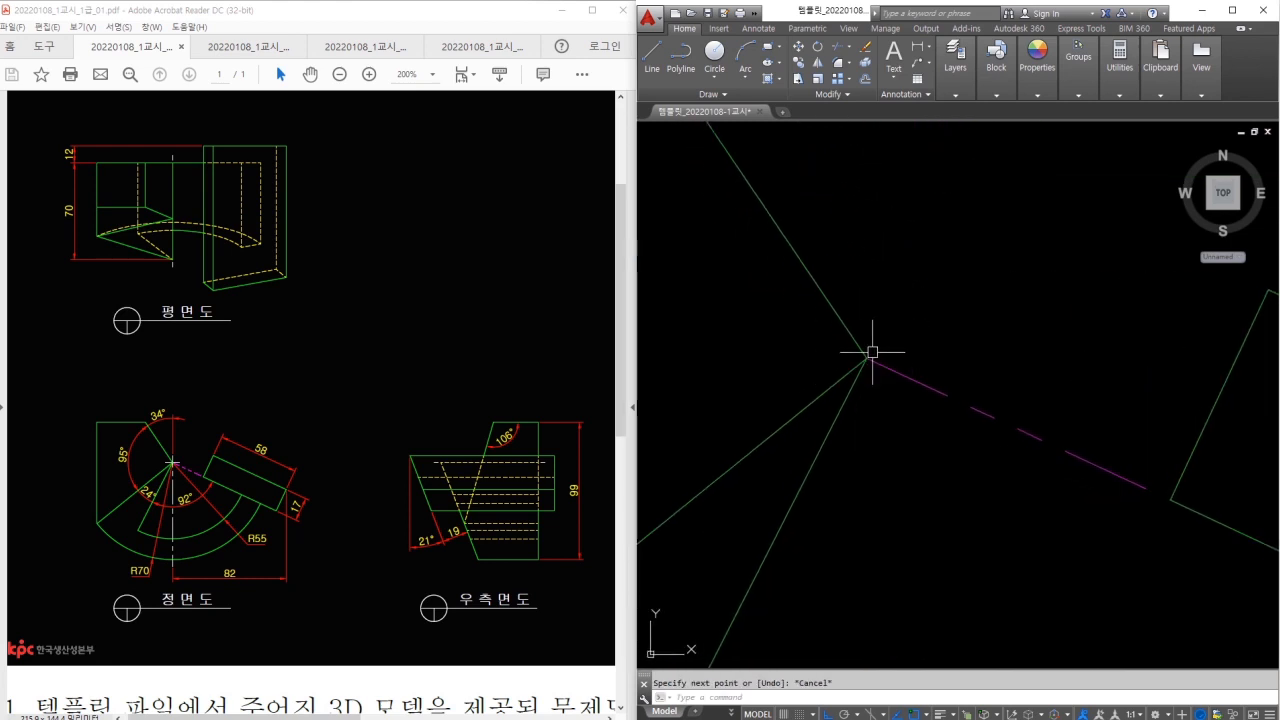
click(888, 519)
key(Escape)
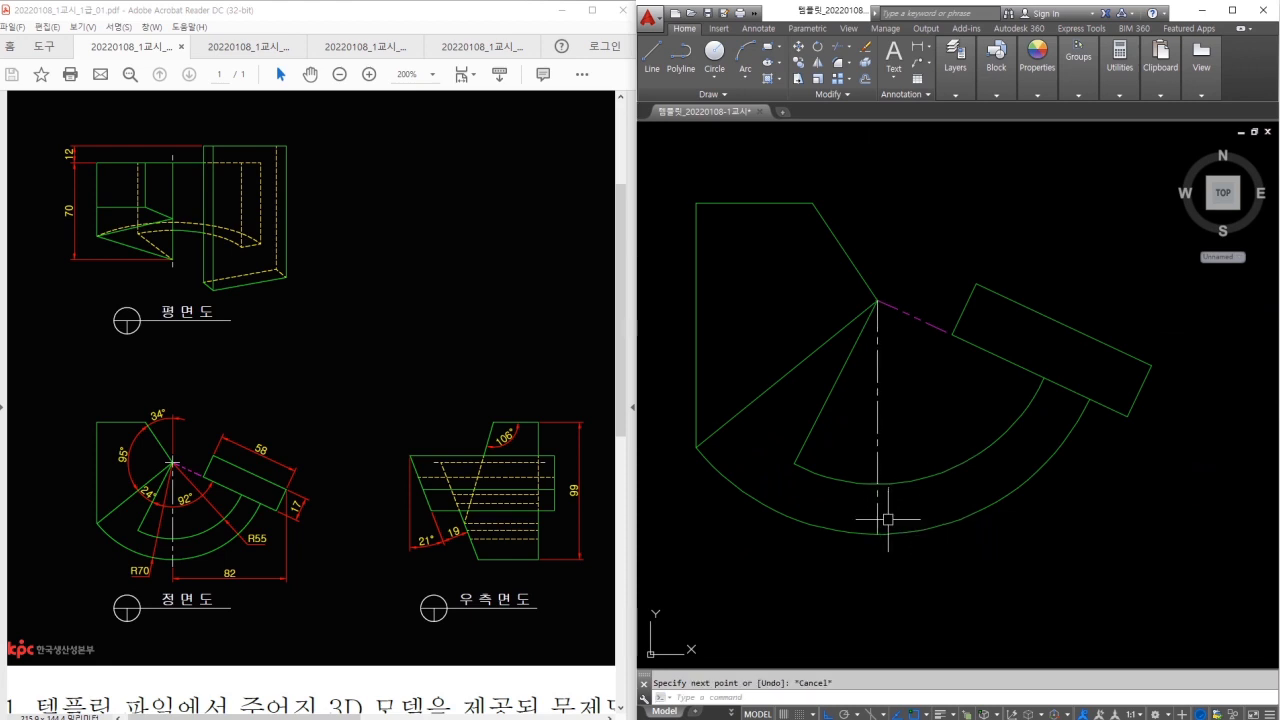
Extend the lower end of the front view's vertical center line 3 units past the outer arc
click(881, 510)
click(889, 534)
click(877, 534)
text(3)
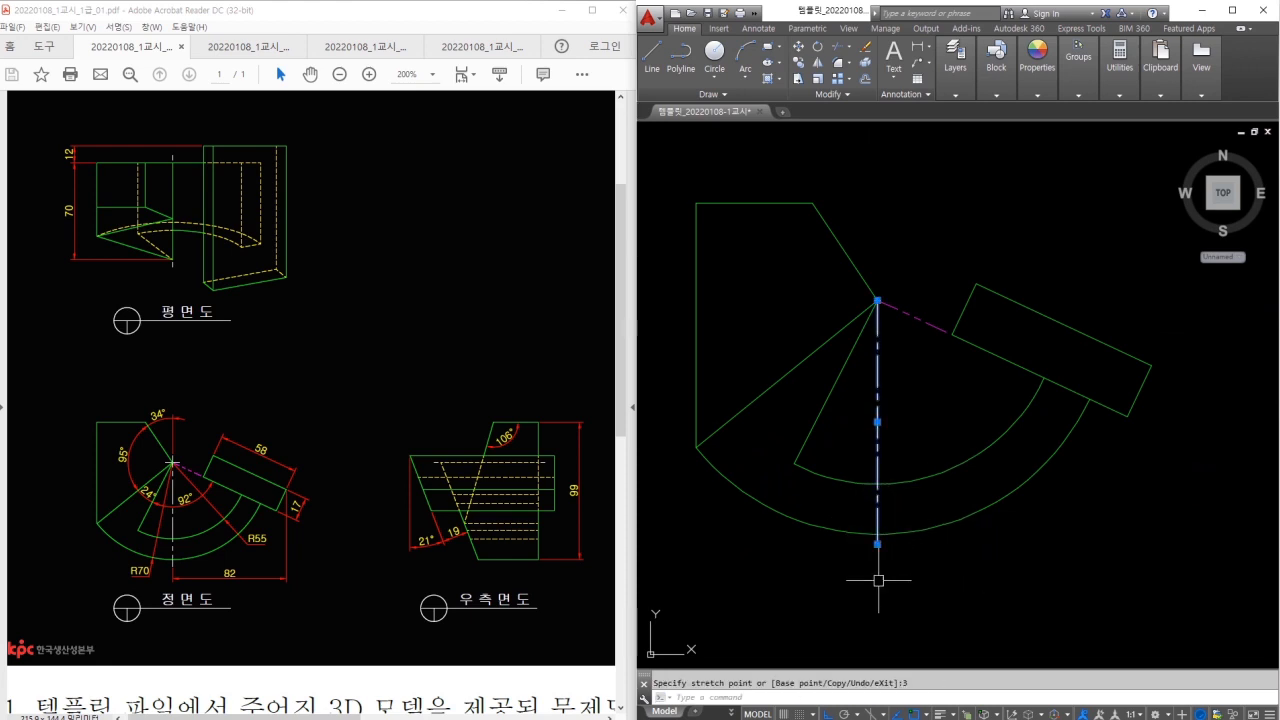
key(Escape)
Extend the upper end of the front view's vertical center line a short distance above the arc center
scroll(894, 318, up, 2)
scroll(894, 318, up, 2)
click(838, 304)
click(823, 275)
click(821, 240)
key(Escape)
Draw a short horizontal center line through the front view's arc center to form a center cross
middle_drag(817, 150, 901, 222)
text(l)
key(Return)
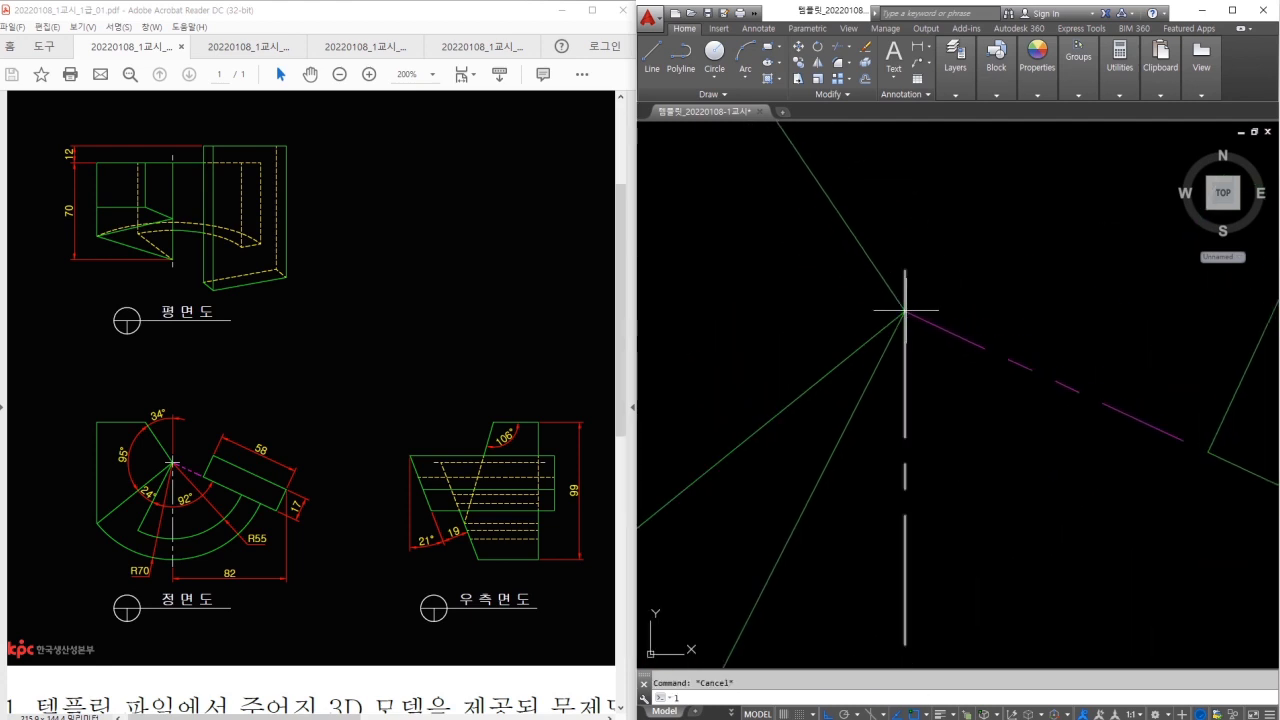
click(905, 311)
key(Escape)
click(906, 312)
key(Escape)
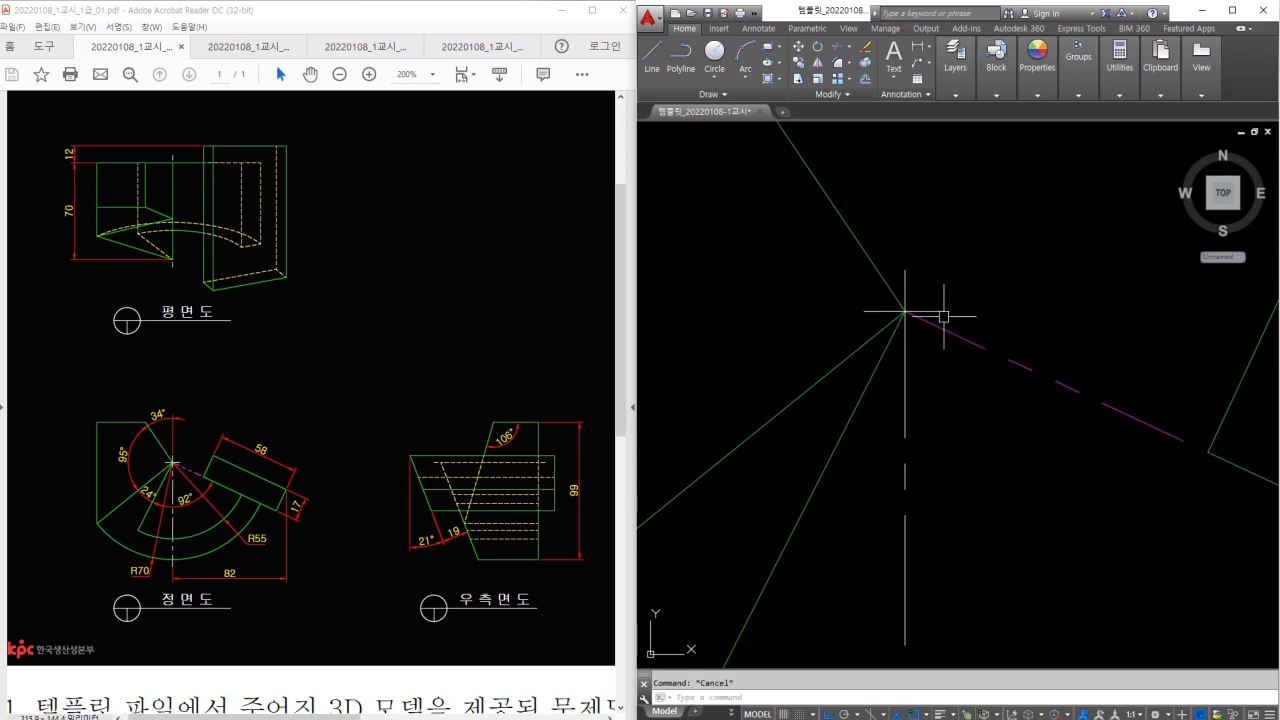
Draw a short horizontal center line outward from the left end of the right-side view's uppermost hidden line
scroll(943, 317, down, 4)
middle_drag(1074, 331, 694, 358)
scroll(1014, 366, up, 2)
text(l)
key(space)
scroll(949, 353, up, 2)
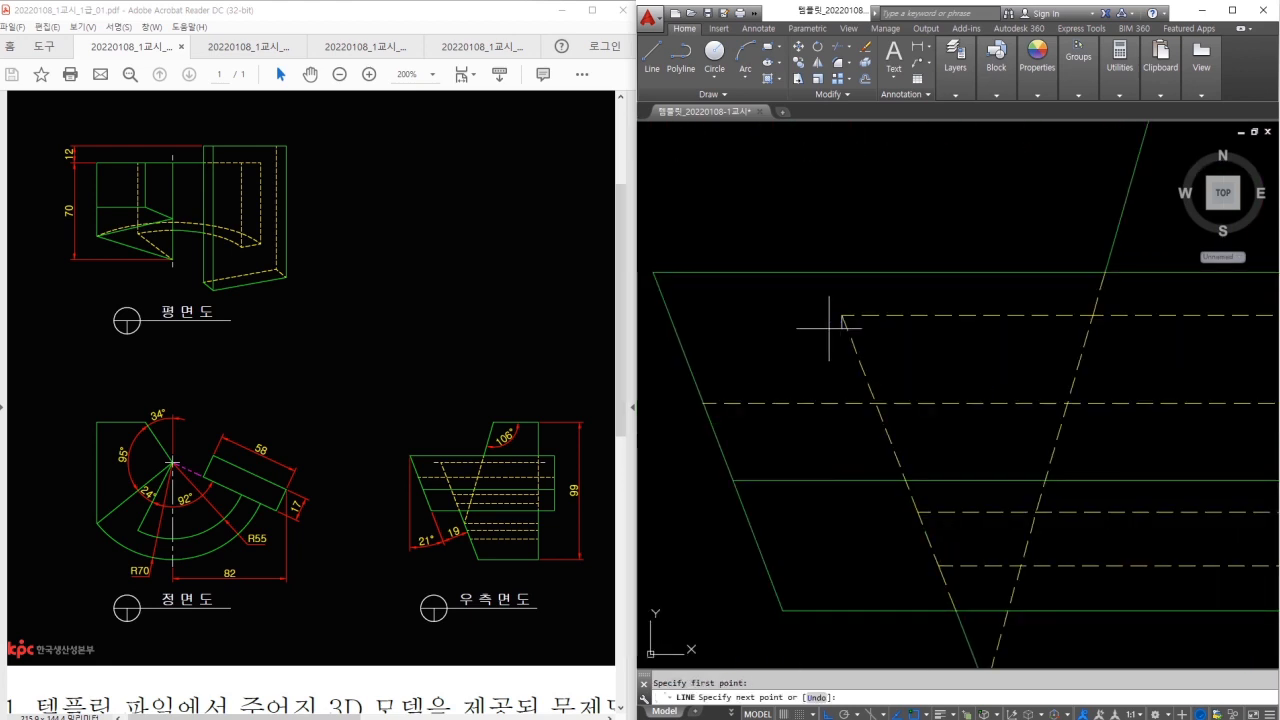
click(790, 331)
key(Escape)
Move the inner end of this left center line away from the hidden-line corner to leave a small gap
click(816, 316)
click(842, 315)
key(Escape)
Draw a short horizontal center line outward from the right end of the right-side view's uppermost hidden line
scroll(964, 344, down, 2)
middle_drag(1036, 346, 784, 354)
text(l)
key(space)
scroll(1012, 340, up, 2)
click(1006, 336)
click(1055, 328)
key(Escape)
Move the inner end of this right center line away from the vertical hidden edge to leave a small gap
click(1021, 330)
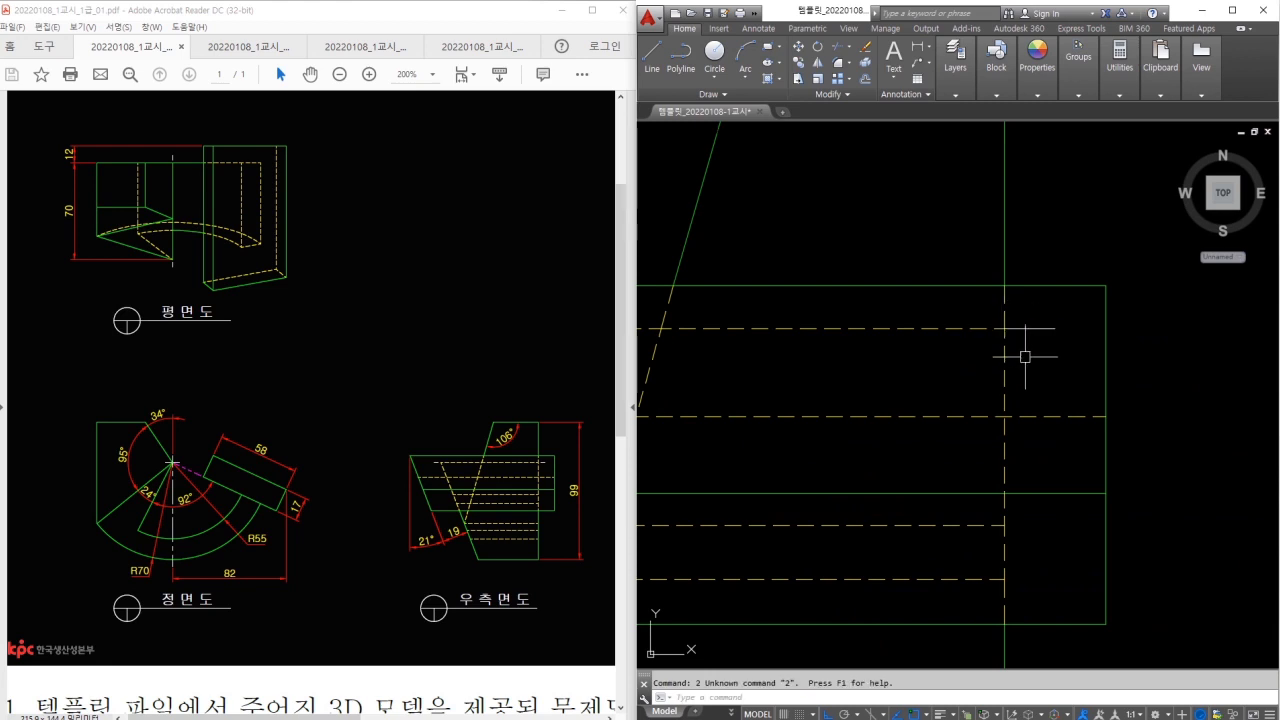
click(1017, 328)
key(Escape)
scroll(1046, 374, down, 5)
middle_drag(1073, 450, 1075, 461)
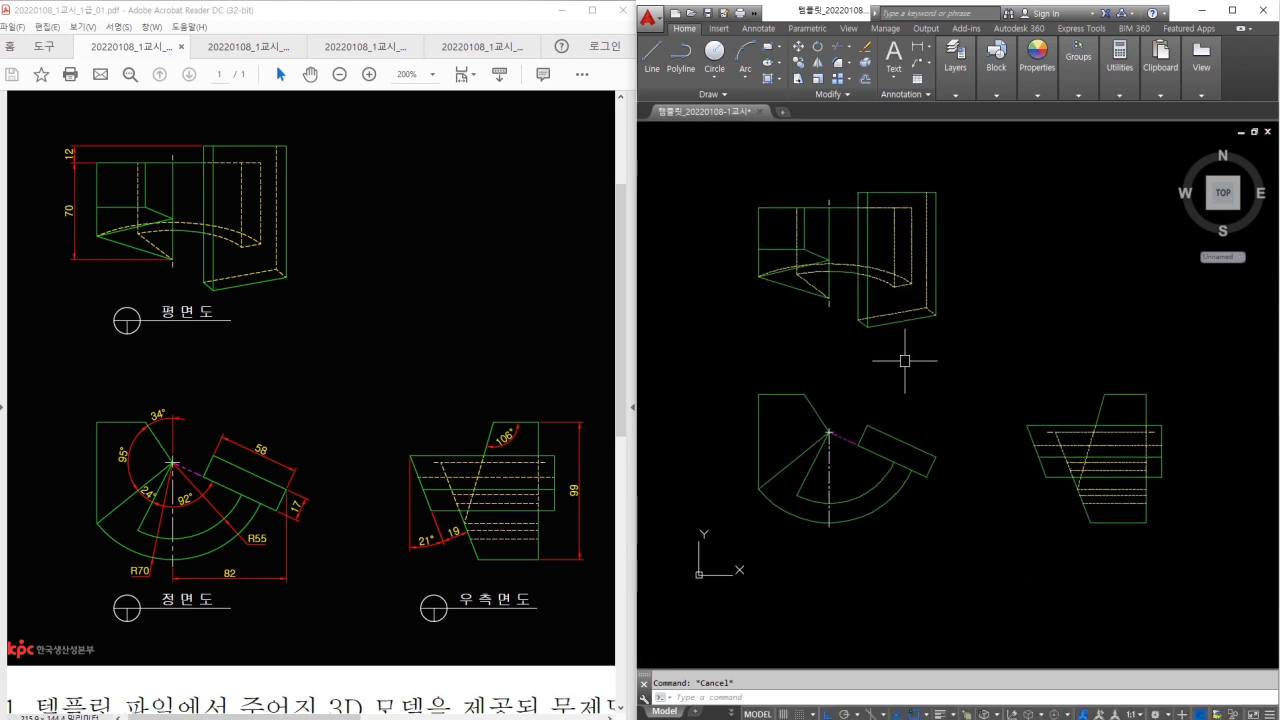
Make 치수 the current layer and add a vertical linear dimension from the top view's lowest corner to its upper-left corner, placed left of the view
click(965, 80)
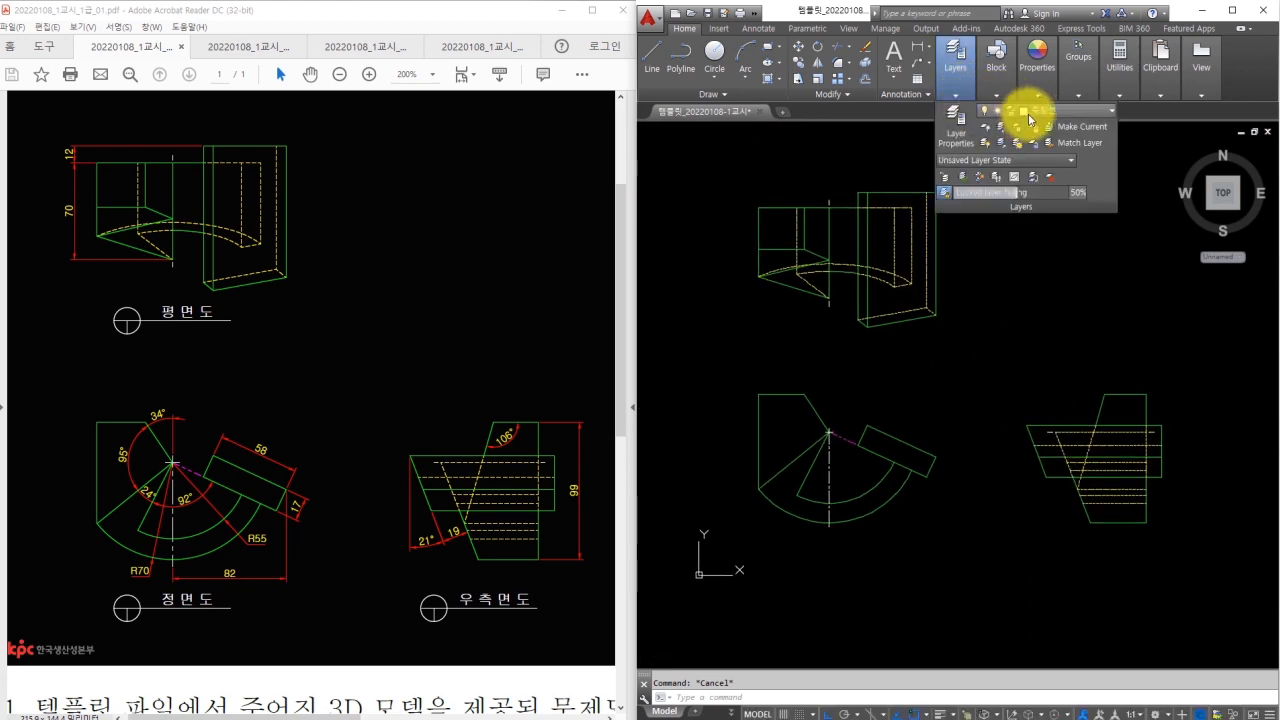
click(1020, 112)
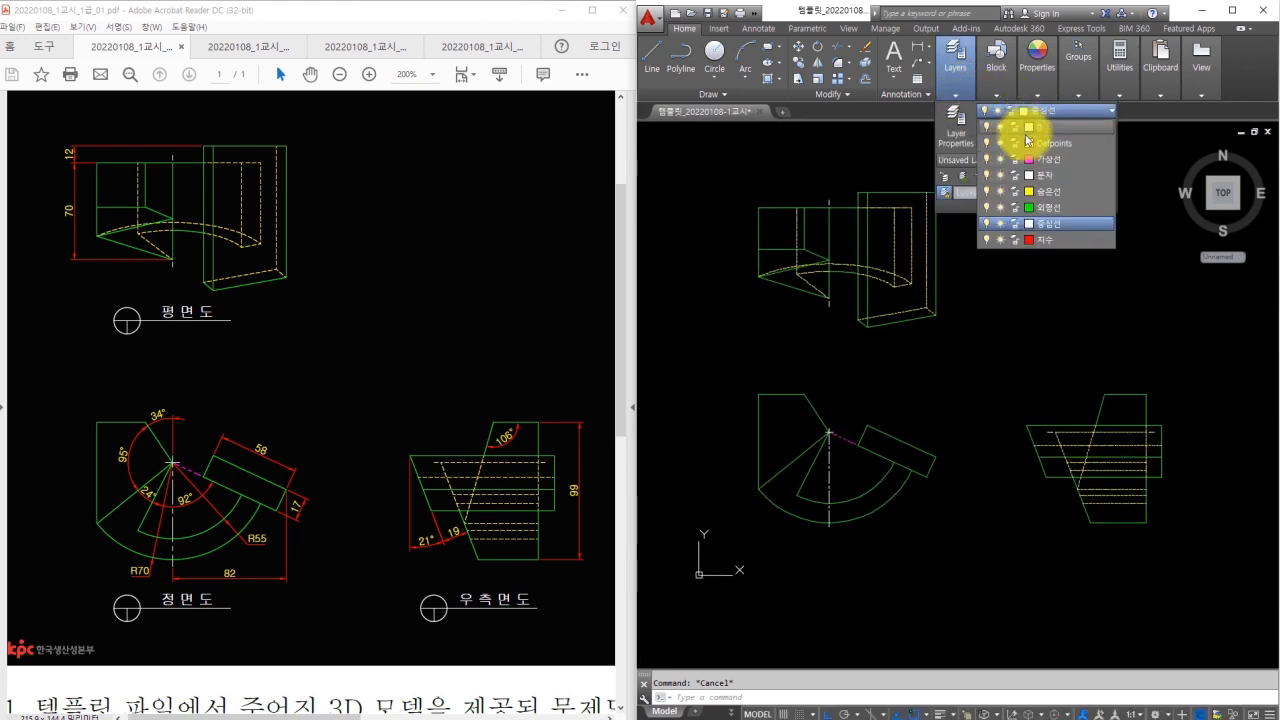
click(1041, 237)
text(dli)
key(Return)
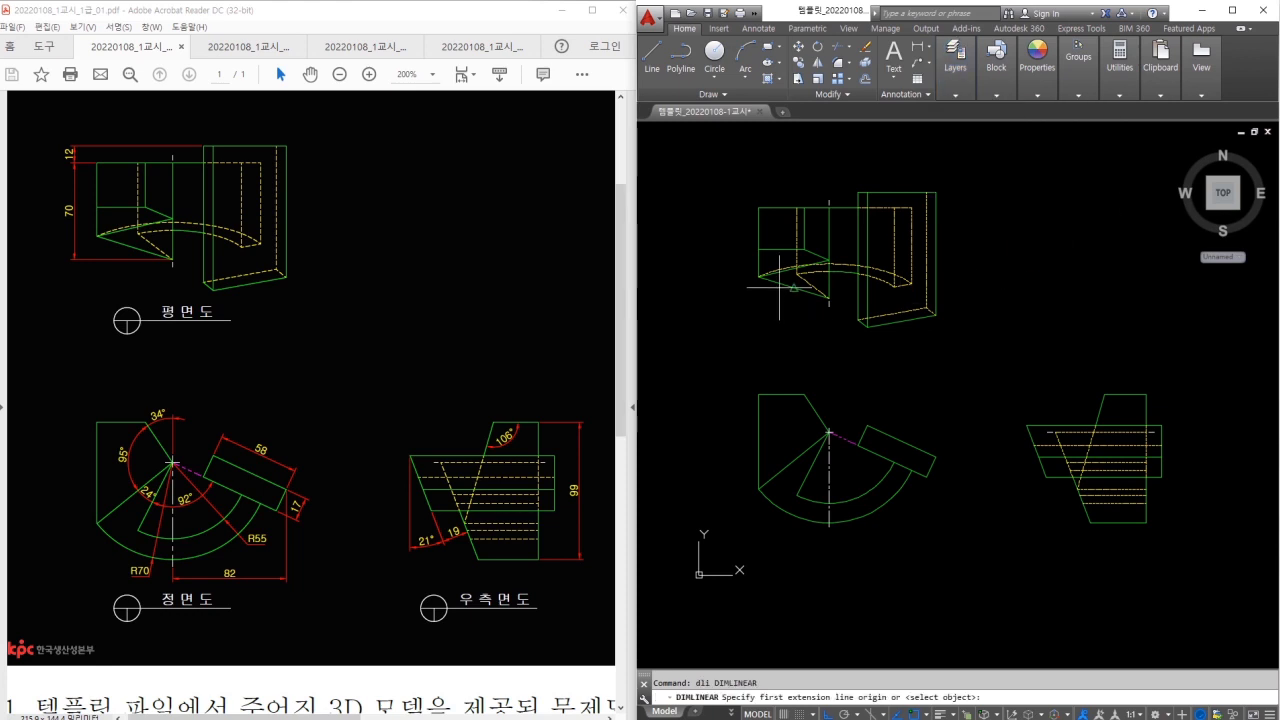
scroll(833, 340, up, 2)
middle_drag(833, 340, 853, 364)
click(905, 376)
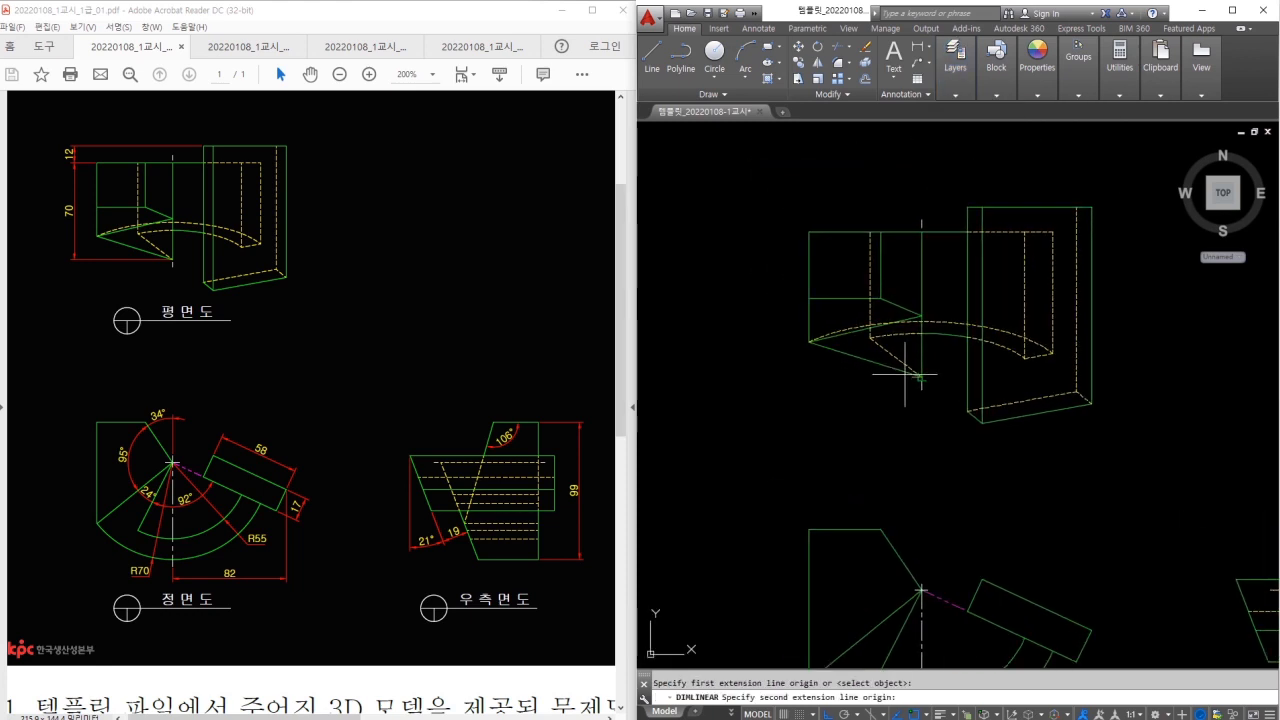
click(808, 232)
scroll(797, 258, up, 2)
click(781, 266)
Add a vertical linear dimension between the left block's top edge and the tall block's top edge, aligned with the first dimension
key(Return)
click(815, 216)
click(1070, 177)
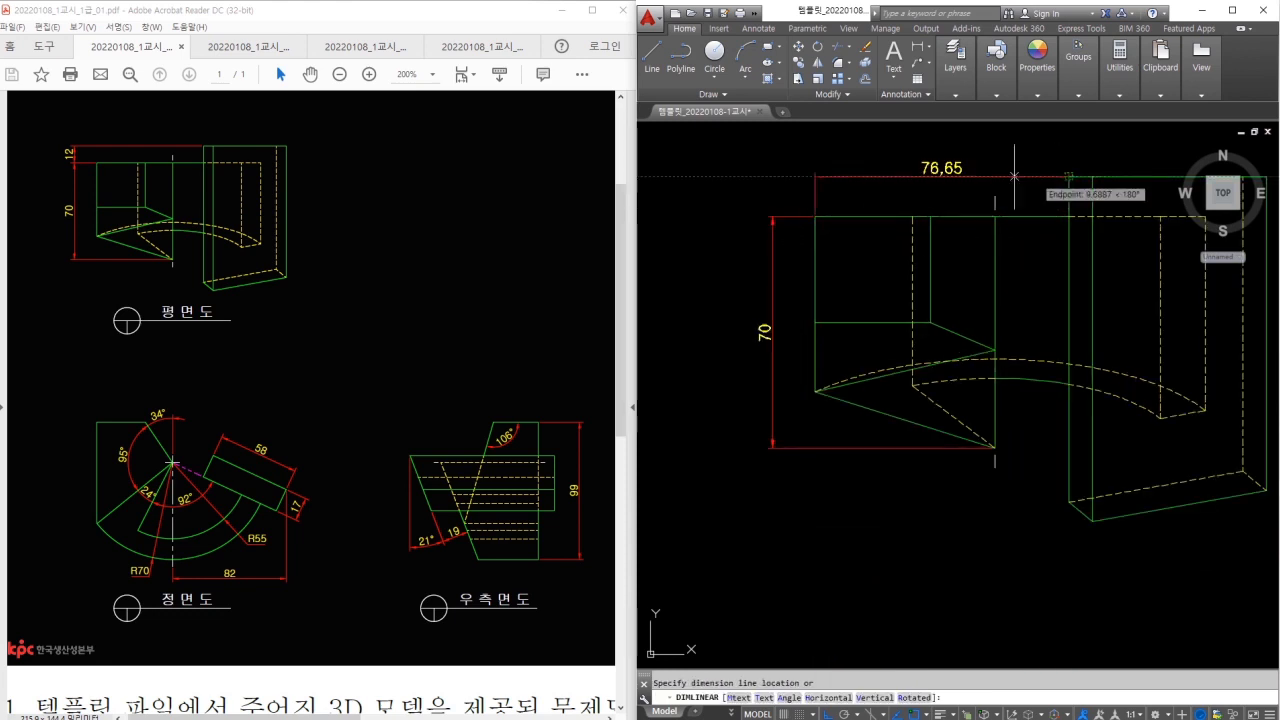
click(772, 215)
Add an angular dimension in the front view between the upper slanted edge and the vertical center line, placed above the arc center
scroll(773, 275, down, 2)
middle_drag(814, 348, 840, 198)
scroll(933, 446, up, 2)
text(dan)
key(Return)
scroll(938, 449, up, 1)
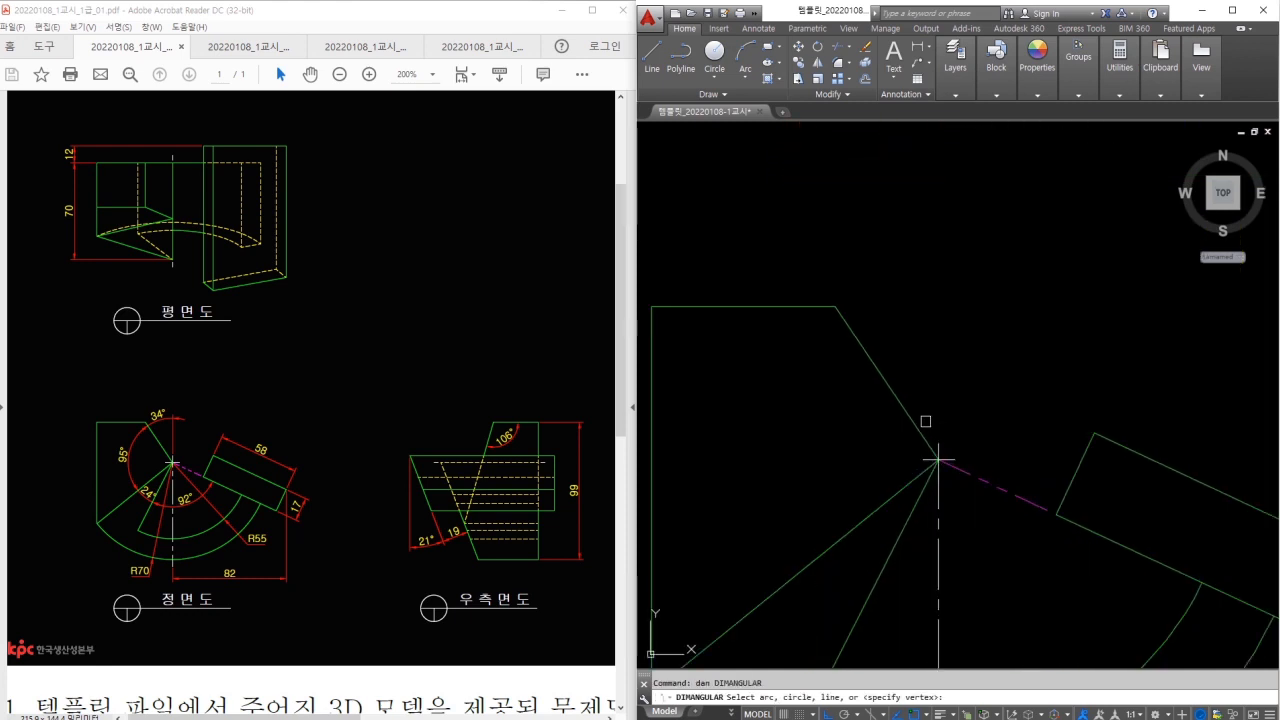
click(936, 452)
click(937, 440)
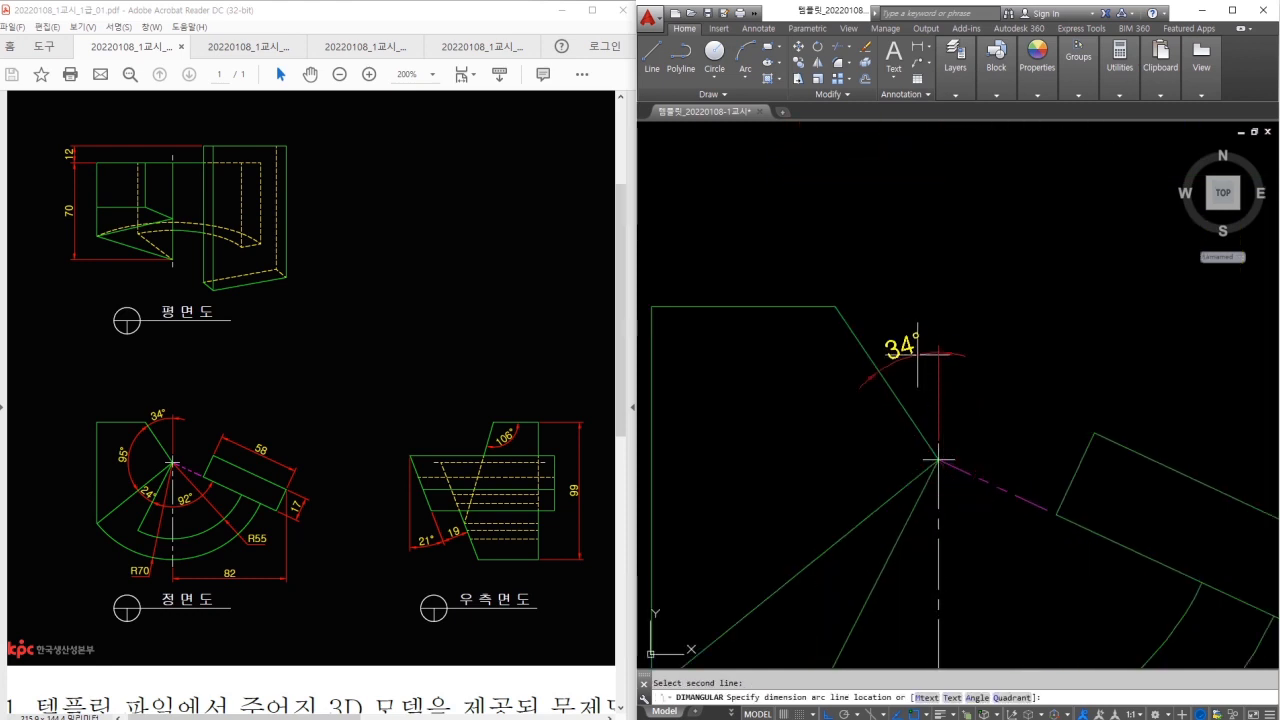
click(895, 297)
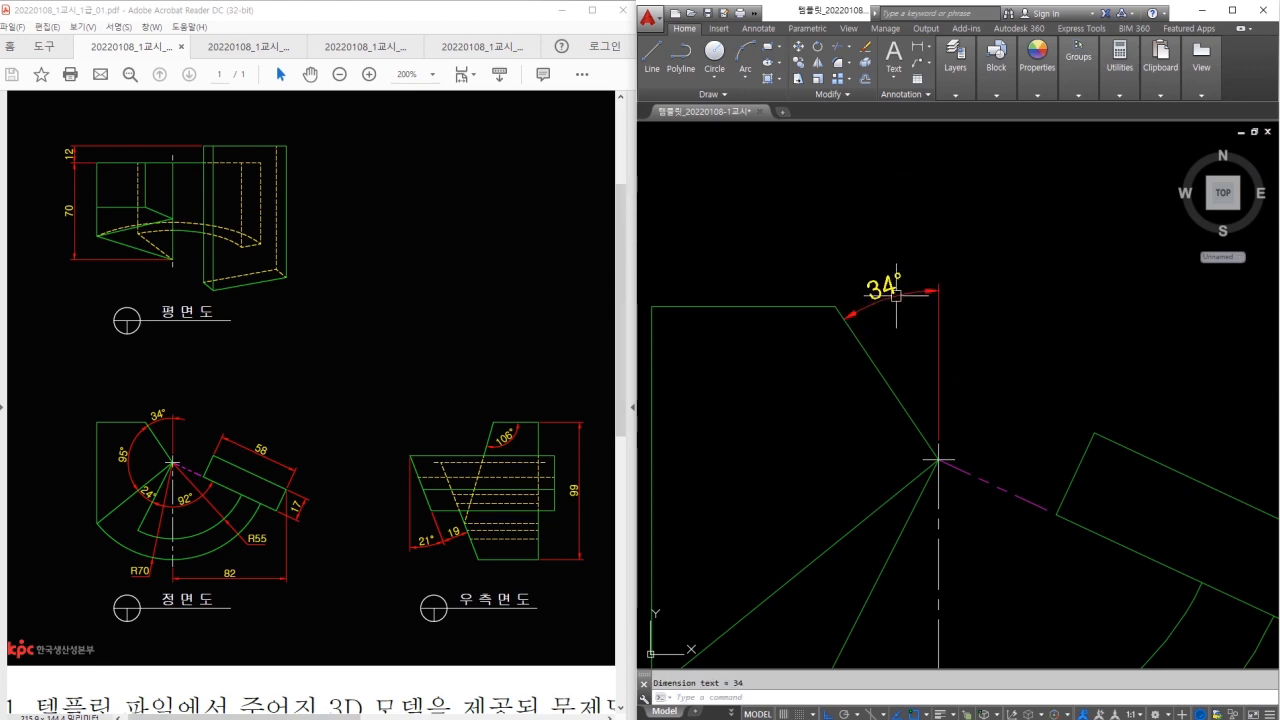
Add an angular dimension between the upper slanted edge and the lower-left radial edge, with its arc meeting the first slanted-edge arrow
middle_drag(892, 367, 924, 270)
key(Return)
click(924, 270)
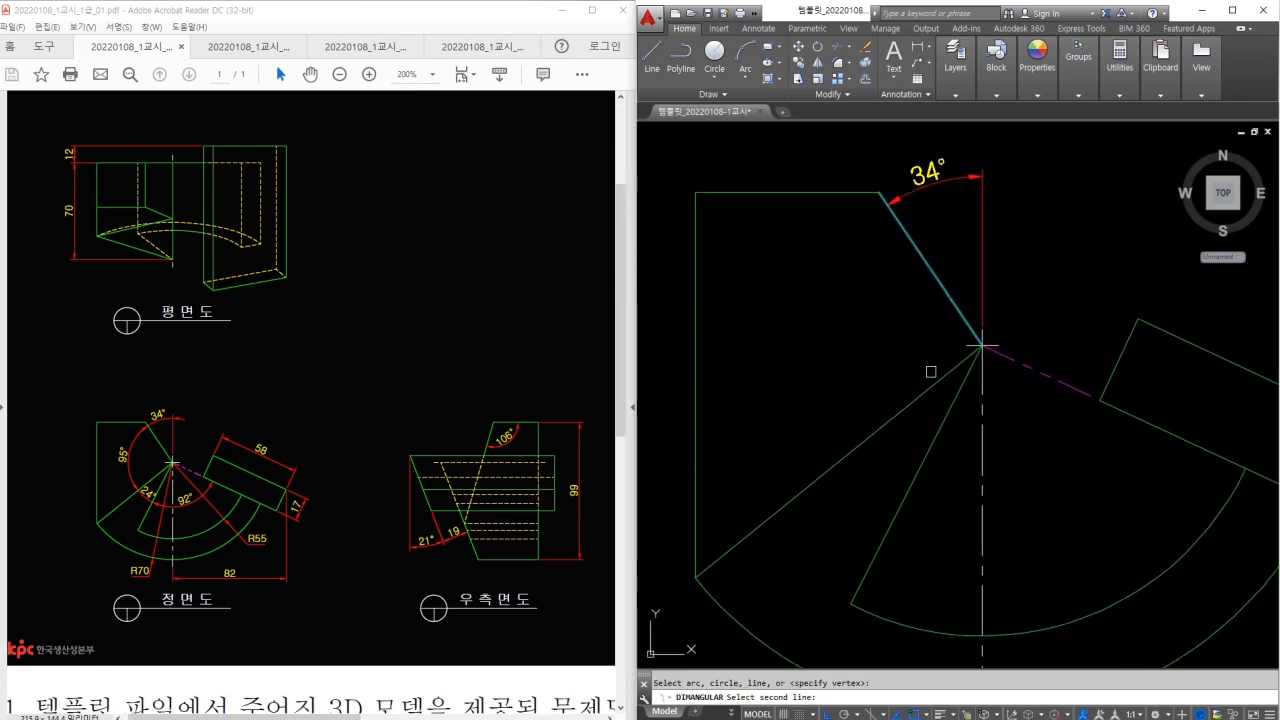
click(933, 385)
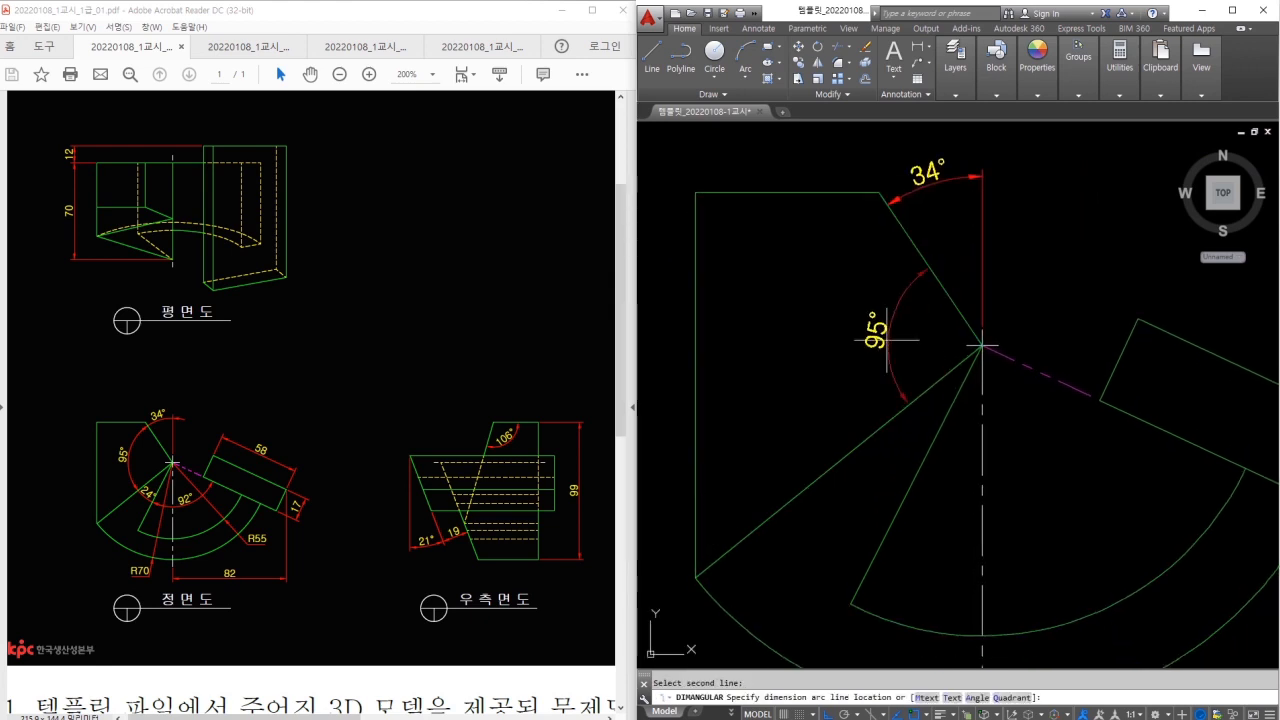
click(822, 291)
Add an angular dimension between the front view's two lower-left radial edges, in line with the neighbouring arc
key(Return)
click(891, 421)
click(920, 457)
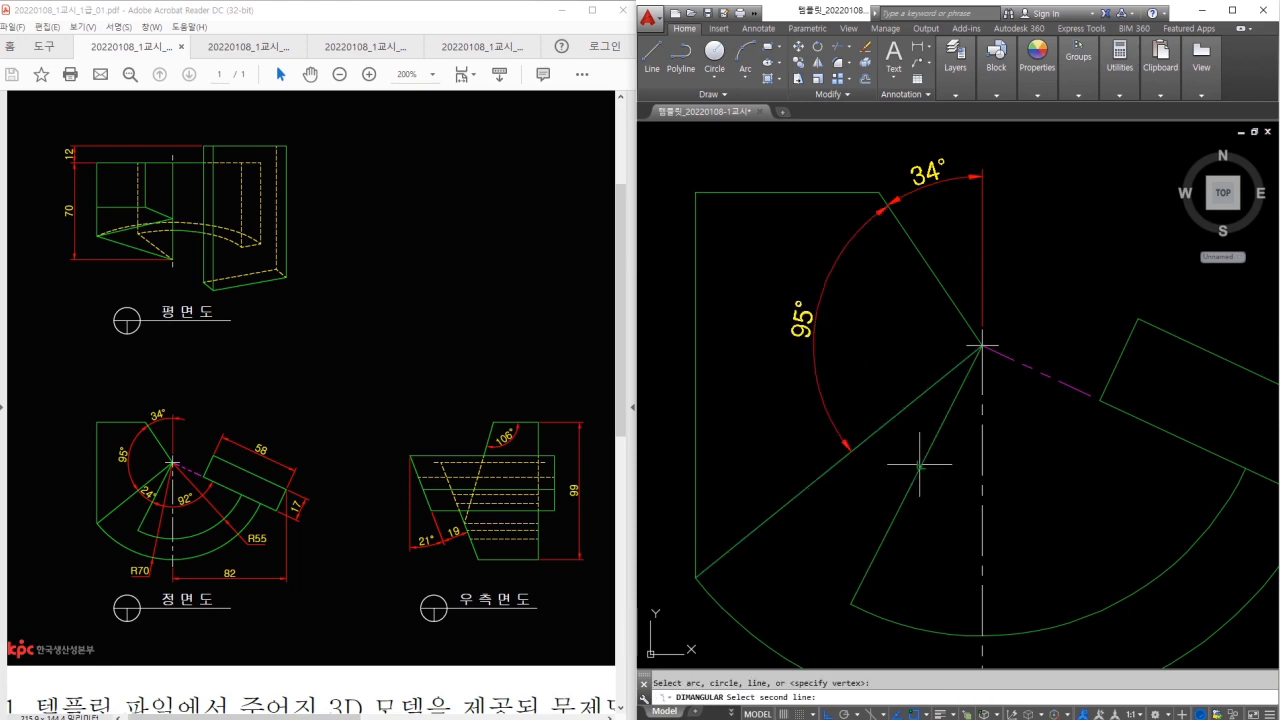
click(868, 470)
Add an angular dimension between the inner radial edge and the tilted rectangle's lower long edge, continuing the dimension arc
key(Return)
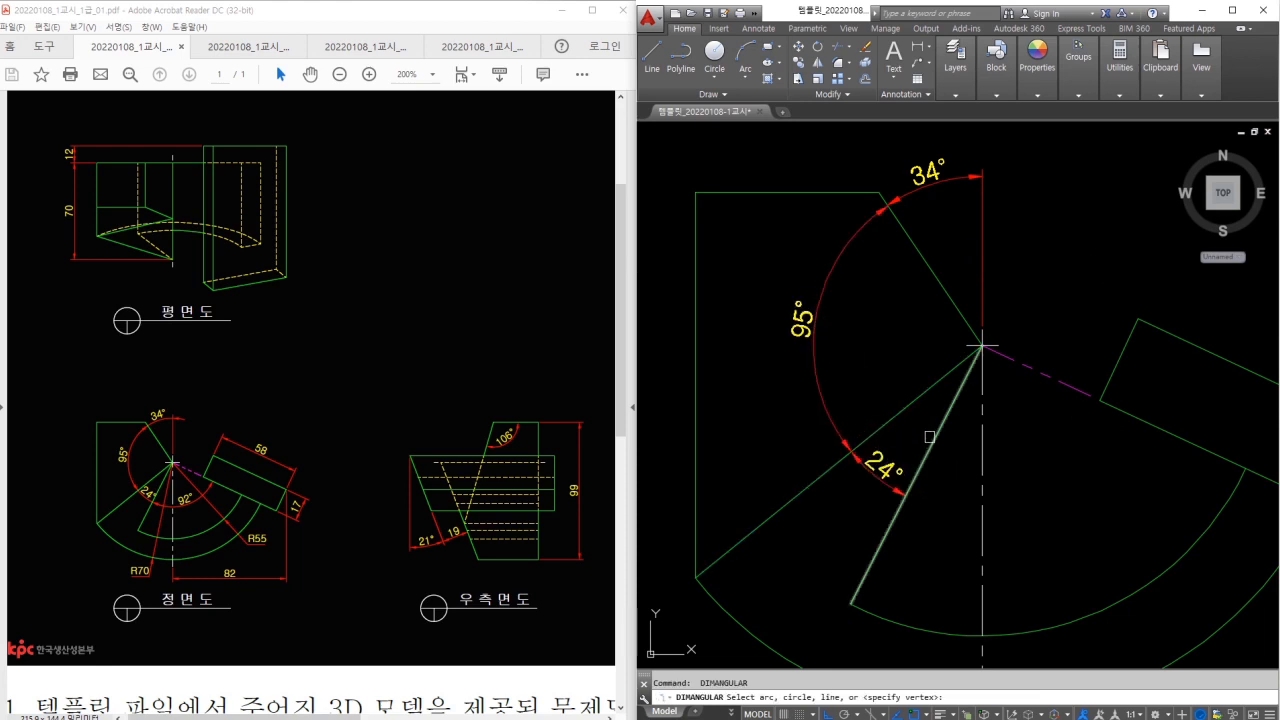
click(940, 430)
click(1121, 412)
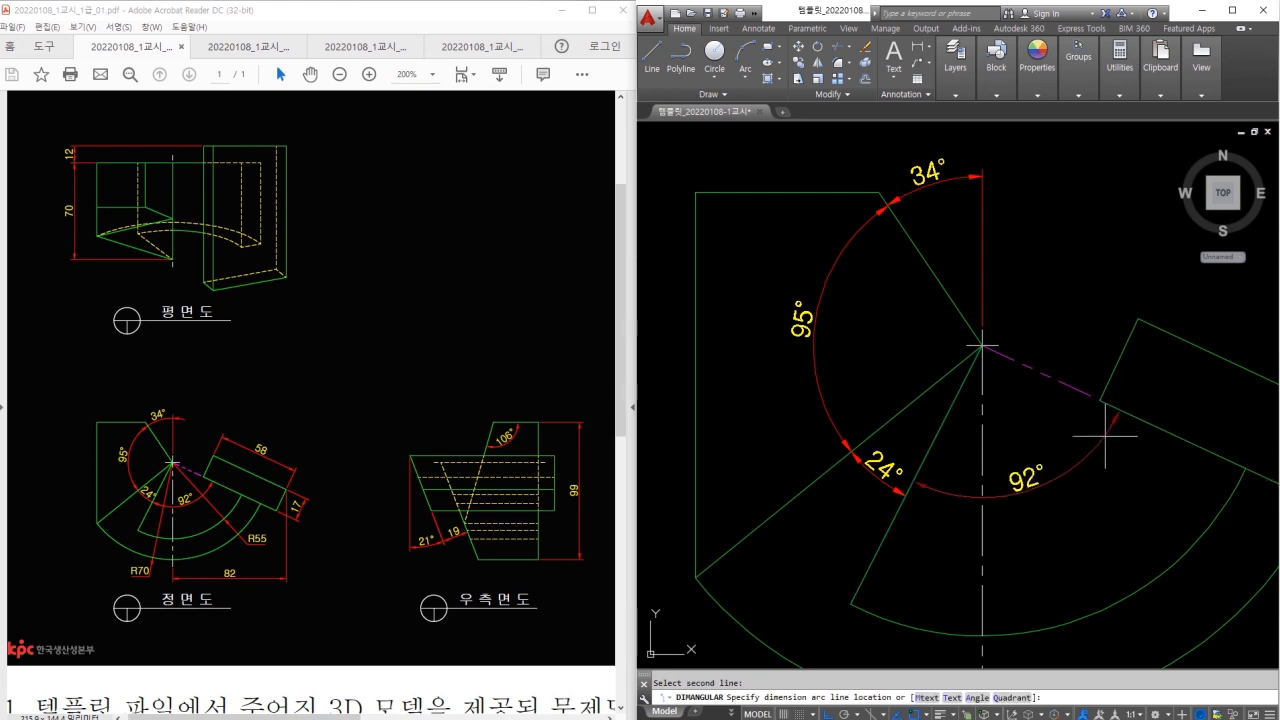
click(1102, 465)
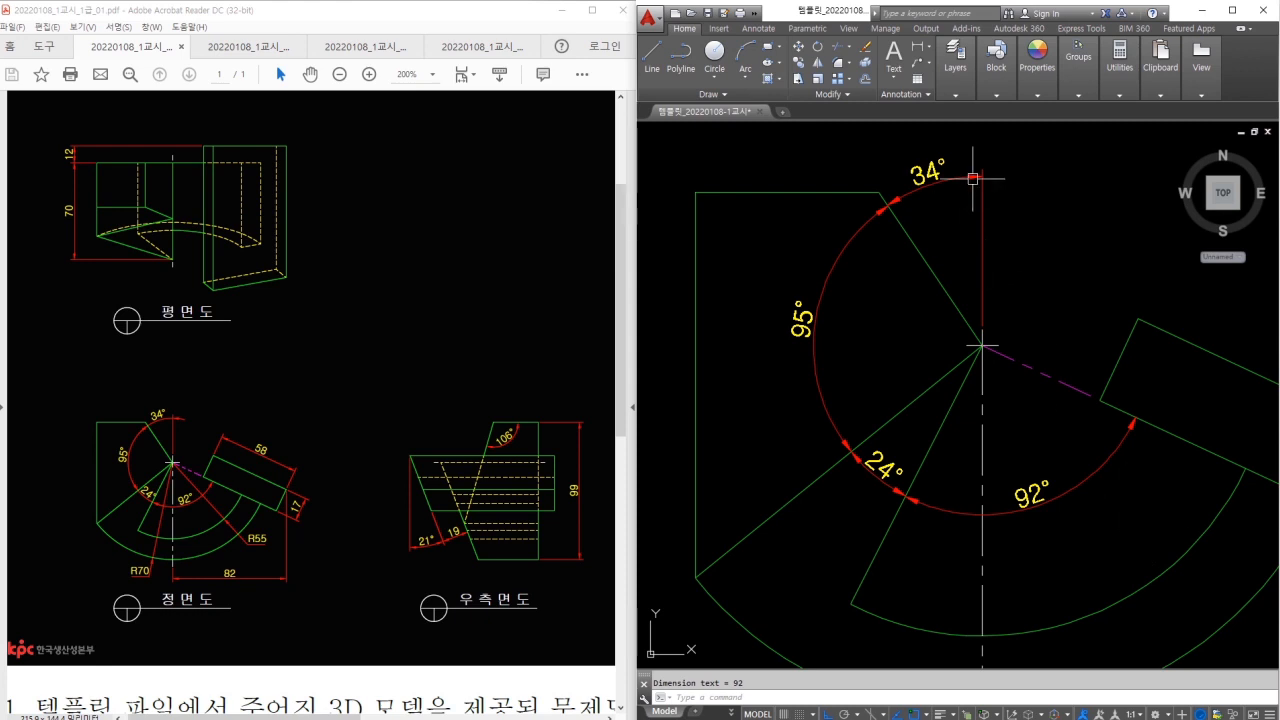
key(ctrl+2)
mouse_move(1000, 162)
mouse_down()
mouse_move(1009, 171)
mouse_move(997, 160)
mouse_up()
drag(898, 200, 893, 204)
drag(843, 449, 862, 448)
mouse_move(906, 486)
mouse_down()
mouse_move(905, 512)
mouse_move(903, 491)
mouse_up()
key(Escape)
Select the 34° angular dimension and flip one of its arrowheads
click(952, 153)
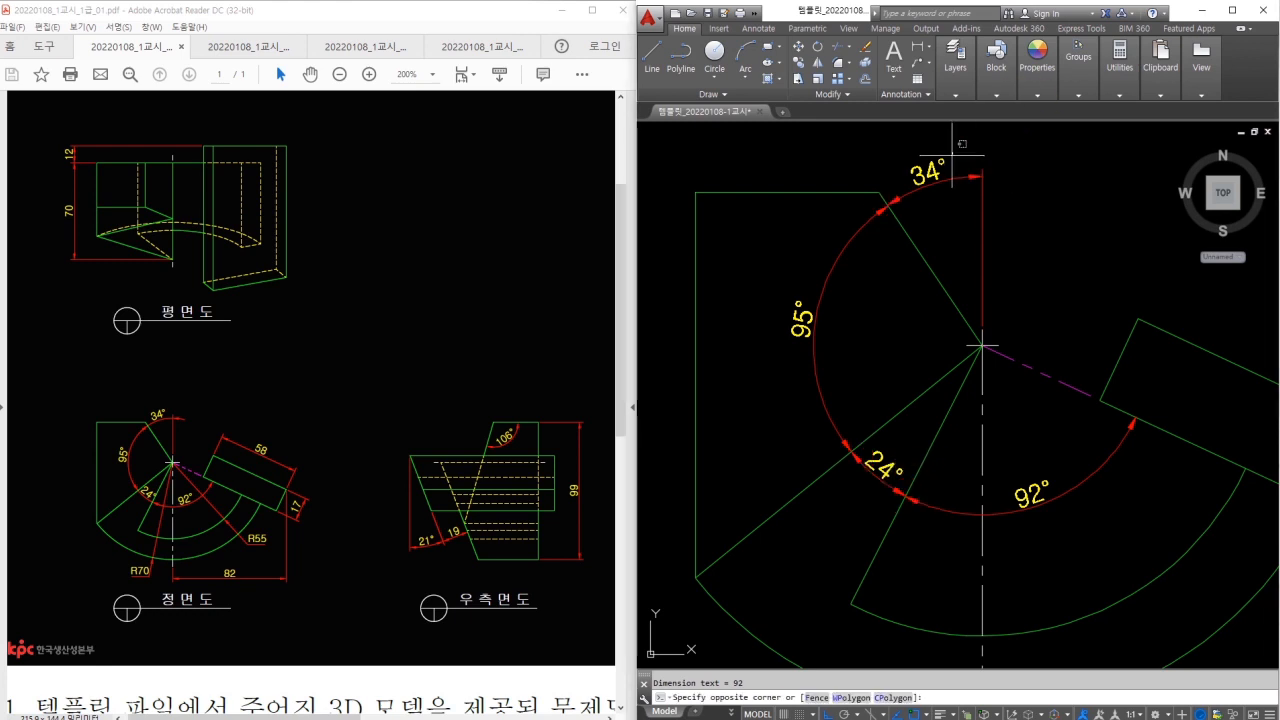
click(934, 209)
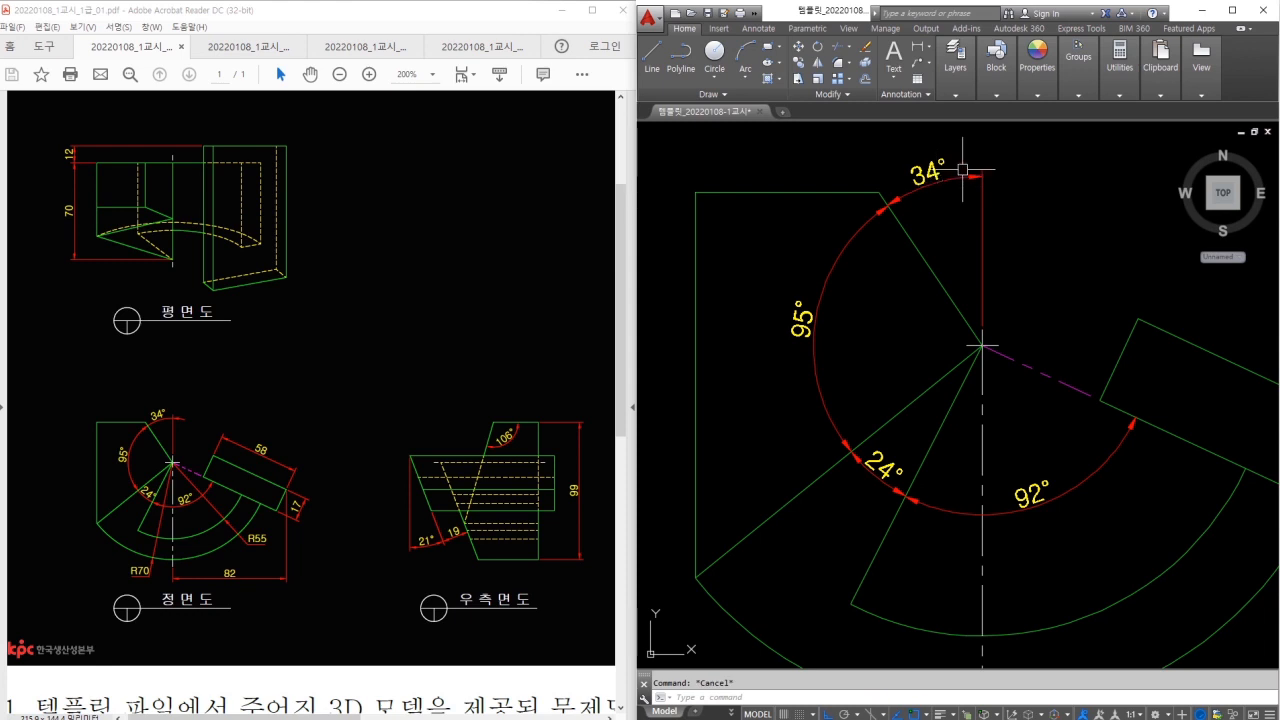
mouse_move(984, 333)
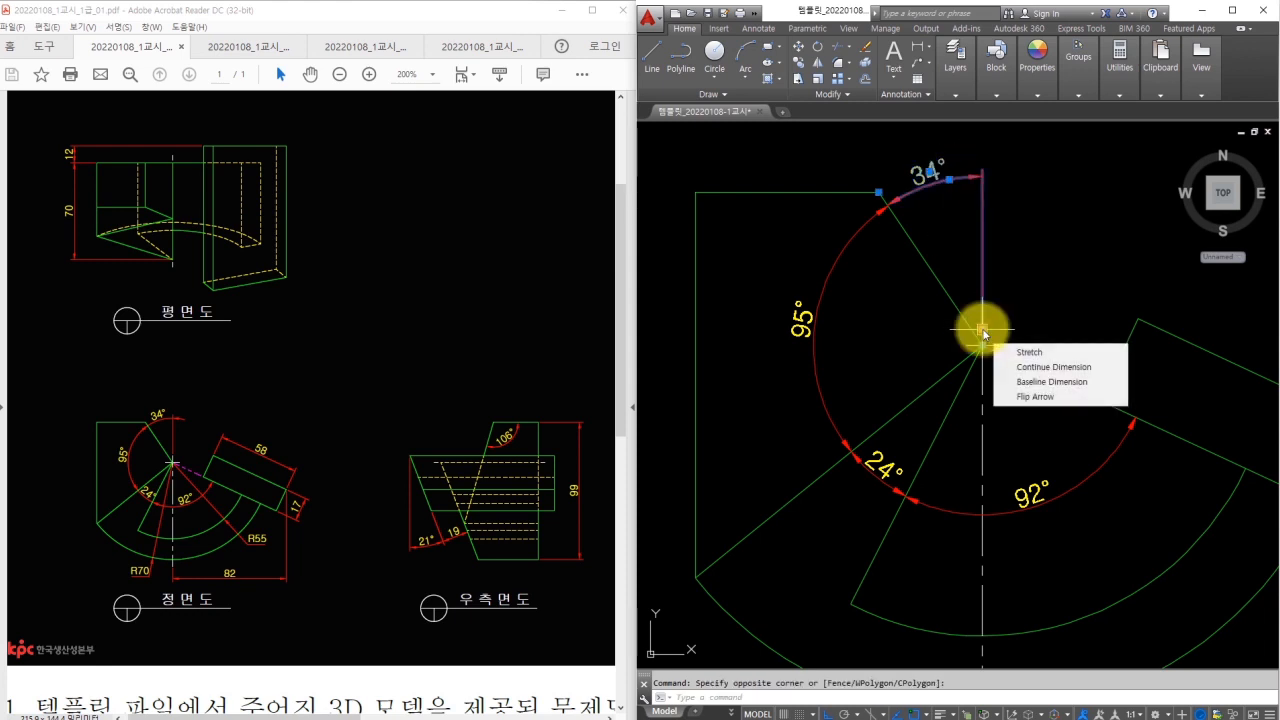
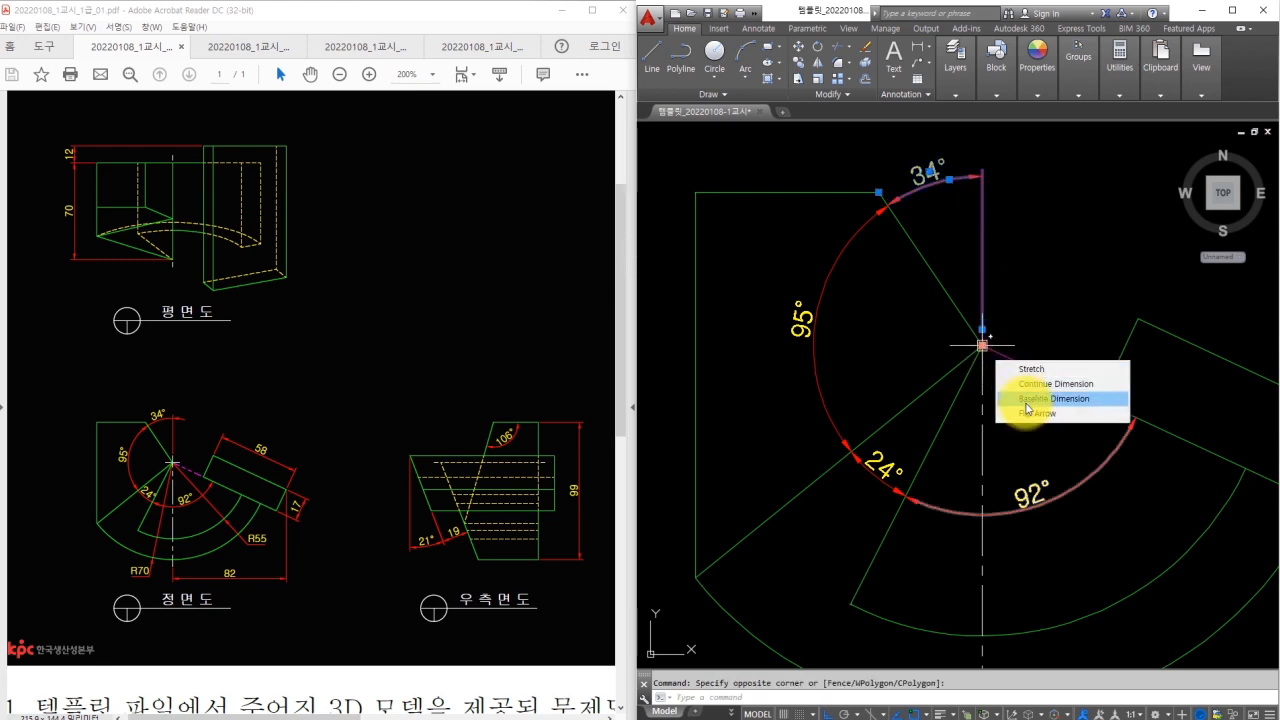
click(1030, 413)
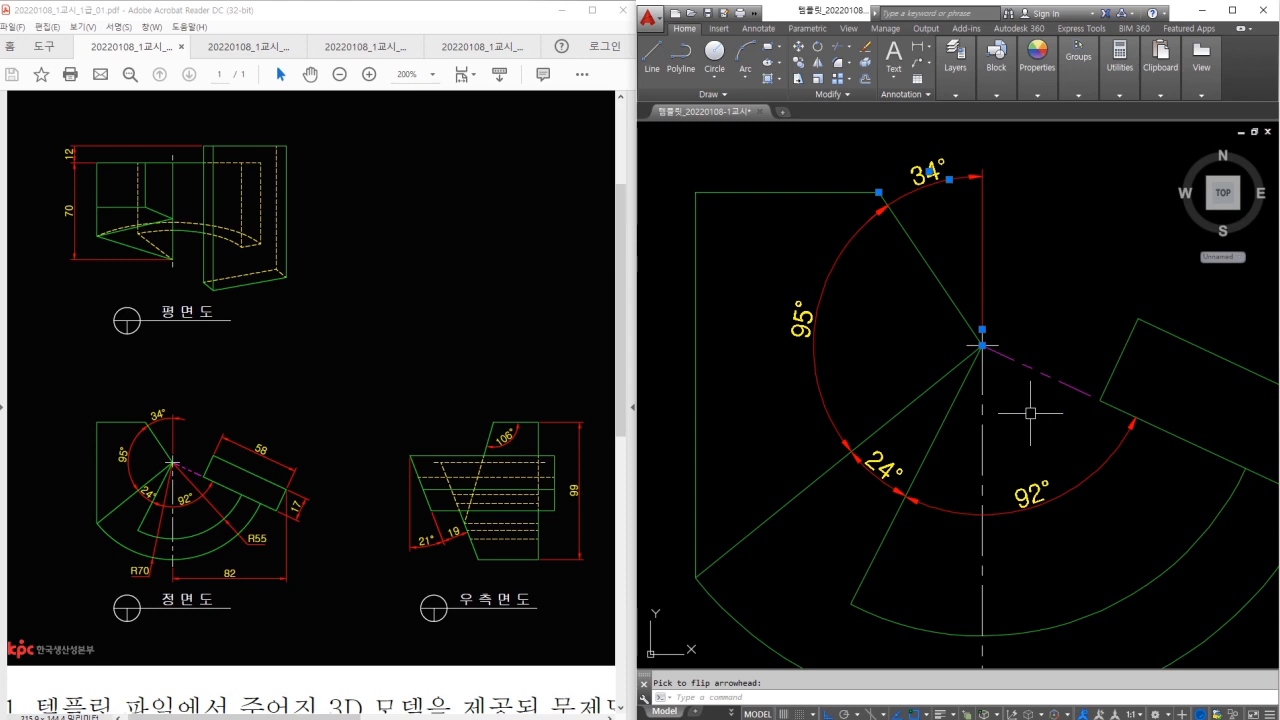
Flip the arrowhead at the vertical-line end of the front view's 34° dimension so it sits outside the arc
key(Escape)
click(979, 271)
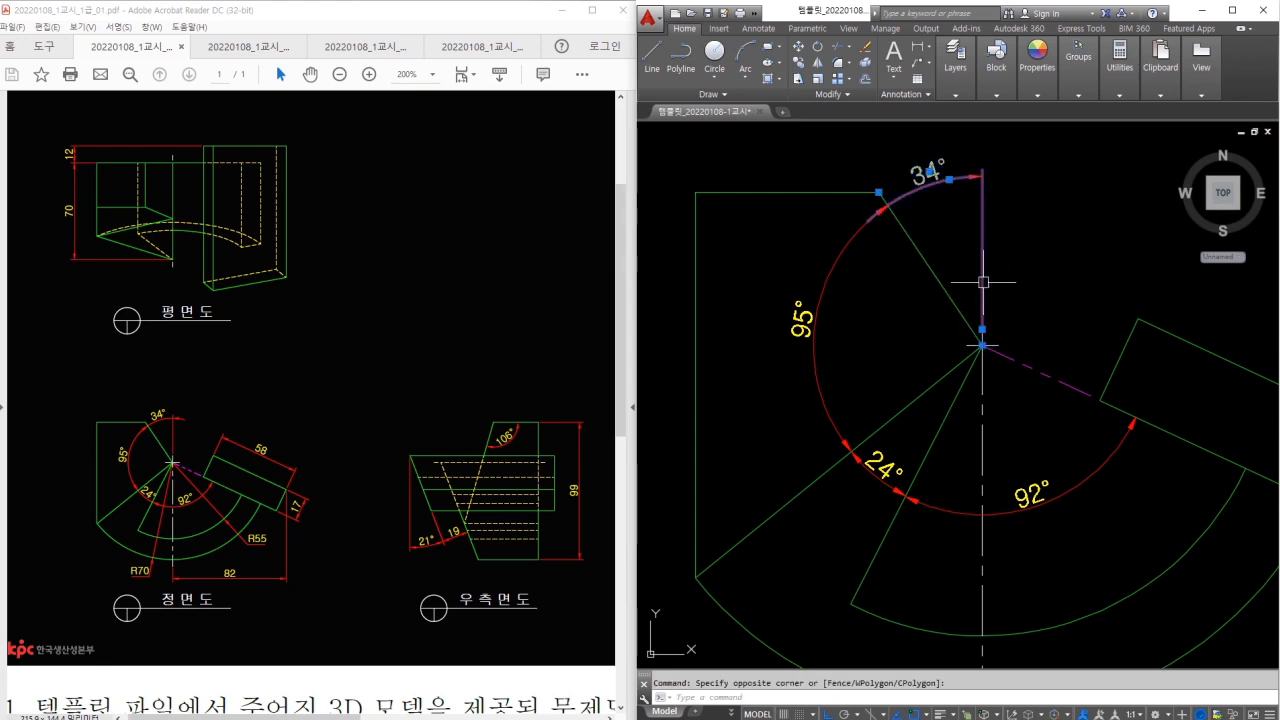
mouse_move(982, 329)
click(1032, 397)
key(Escape)
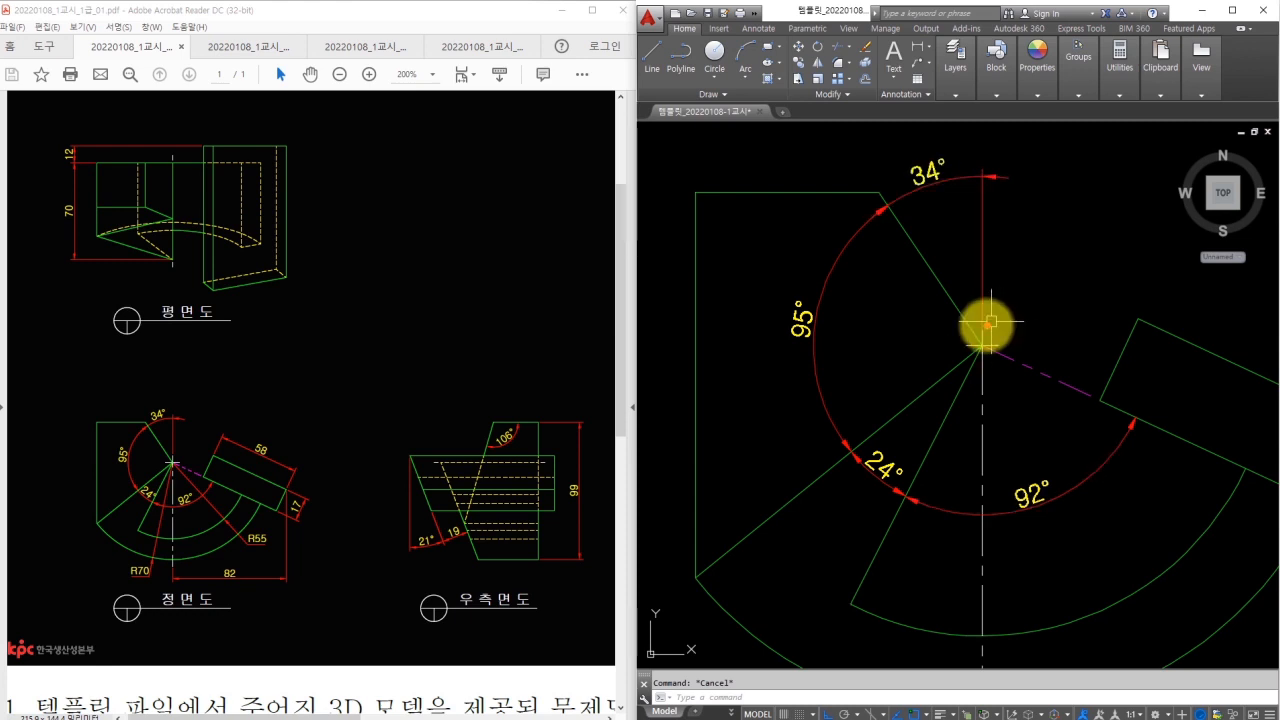
drag(983, 350, 1015, 364)
mouse_move(1009, 195)
mouse_down()
mouse_move(975, 177)
mouse_move(998, 196)
mouse_up()
drag(892, 210, 888, 203)
key(Escape)
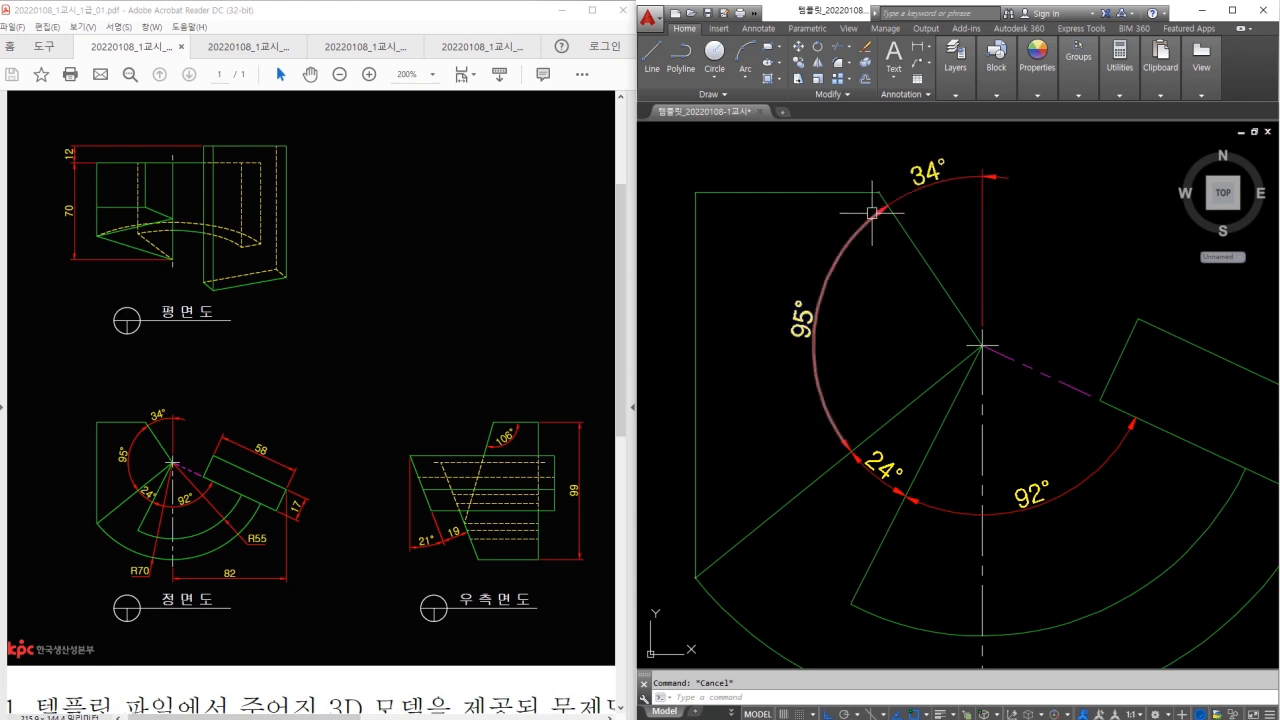
Flip both arrowheads of the front view's 24° angular dimension
click(886, 455)
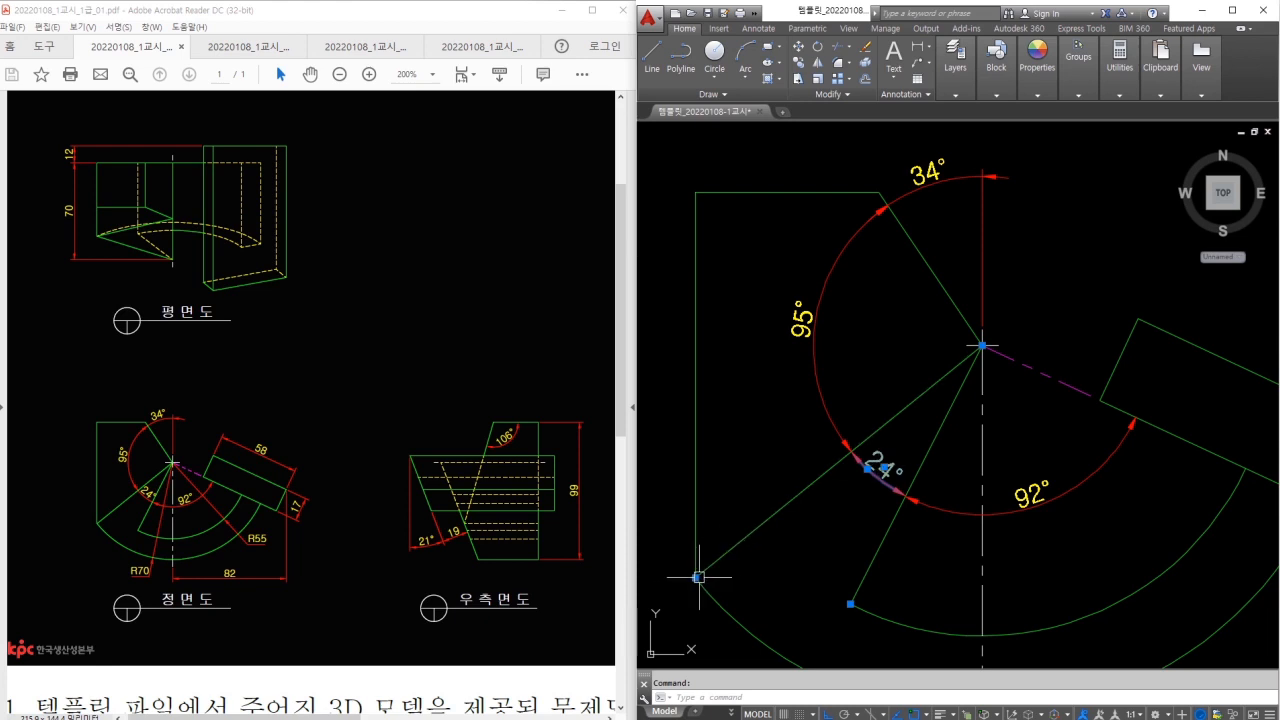
mouse_move(695, 577)
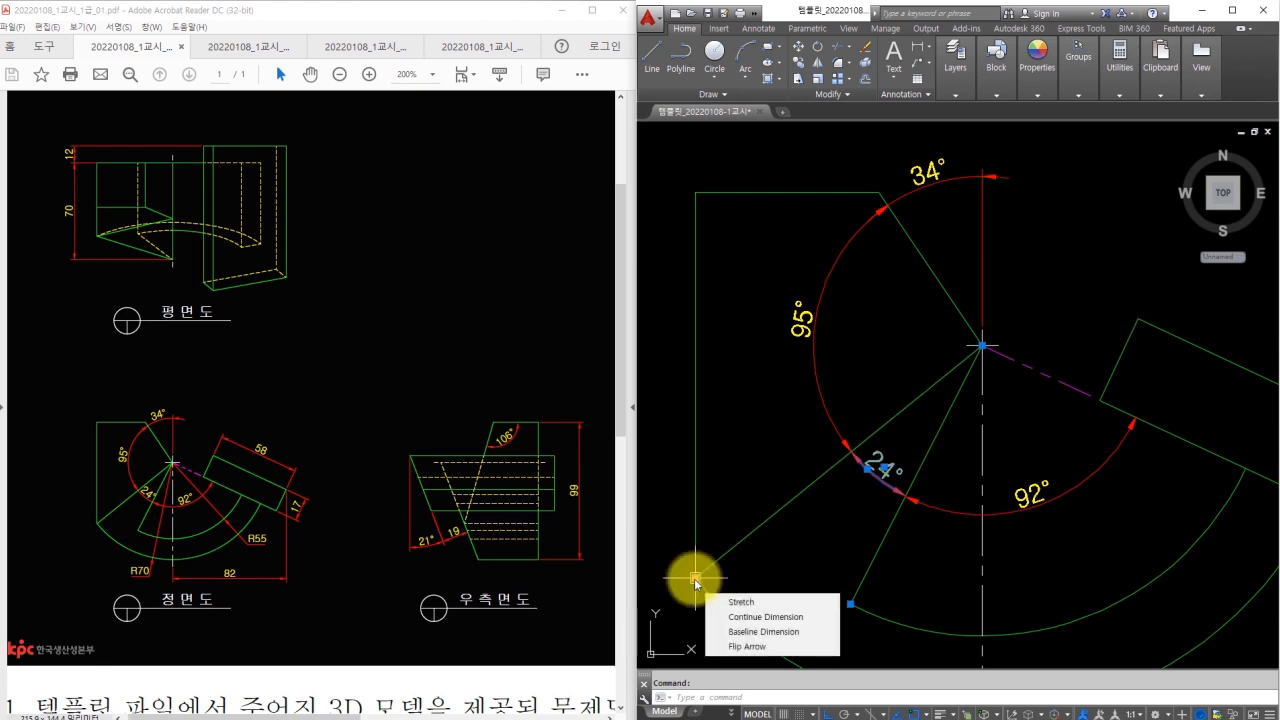
click(740, 646)
mouse_move(850, 605)
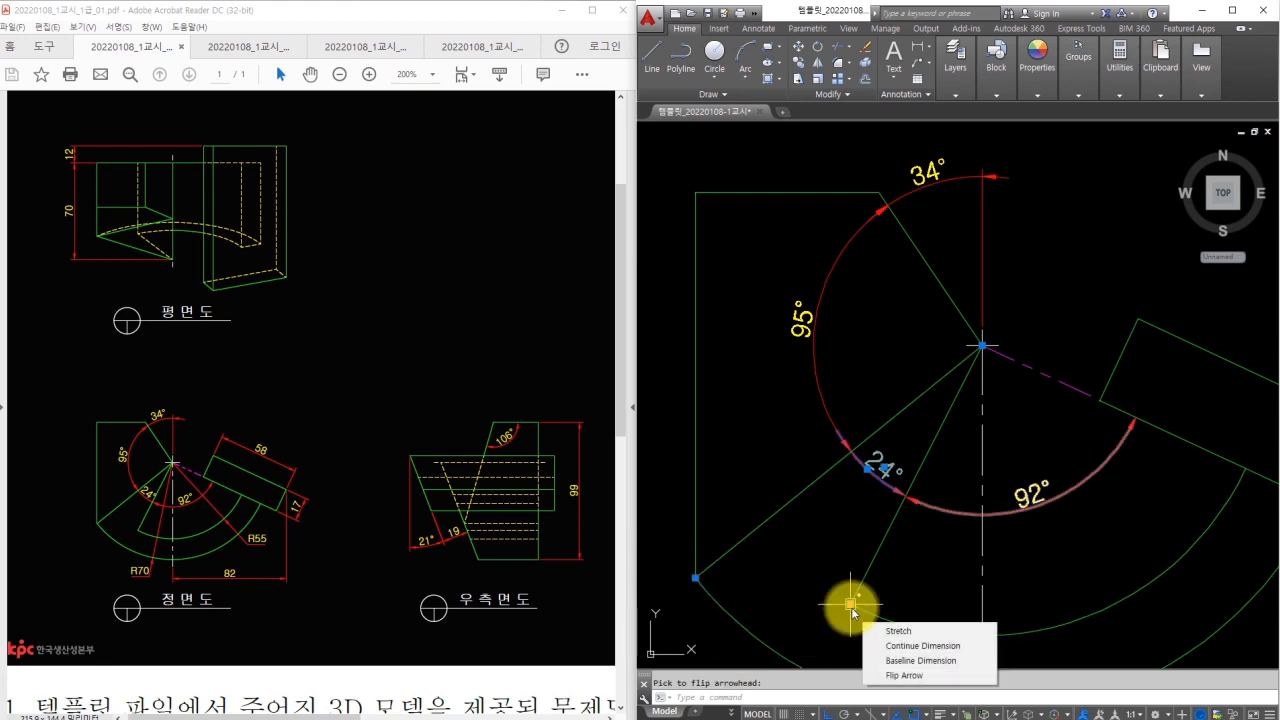
click(899, 678)
key(Escape)
Add radius dimensions to the front view's outer and inner arcs, with the texts outside the outer arc at lower left and lower right
scroll(924, 453, down, 2)
text(dra)
key(Return)
click(847, 557)
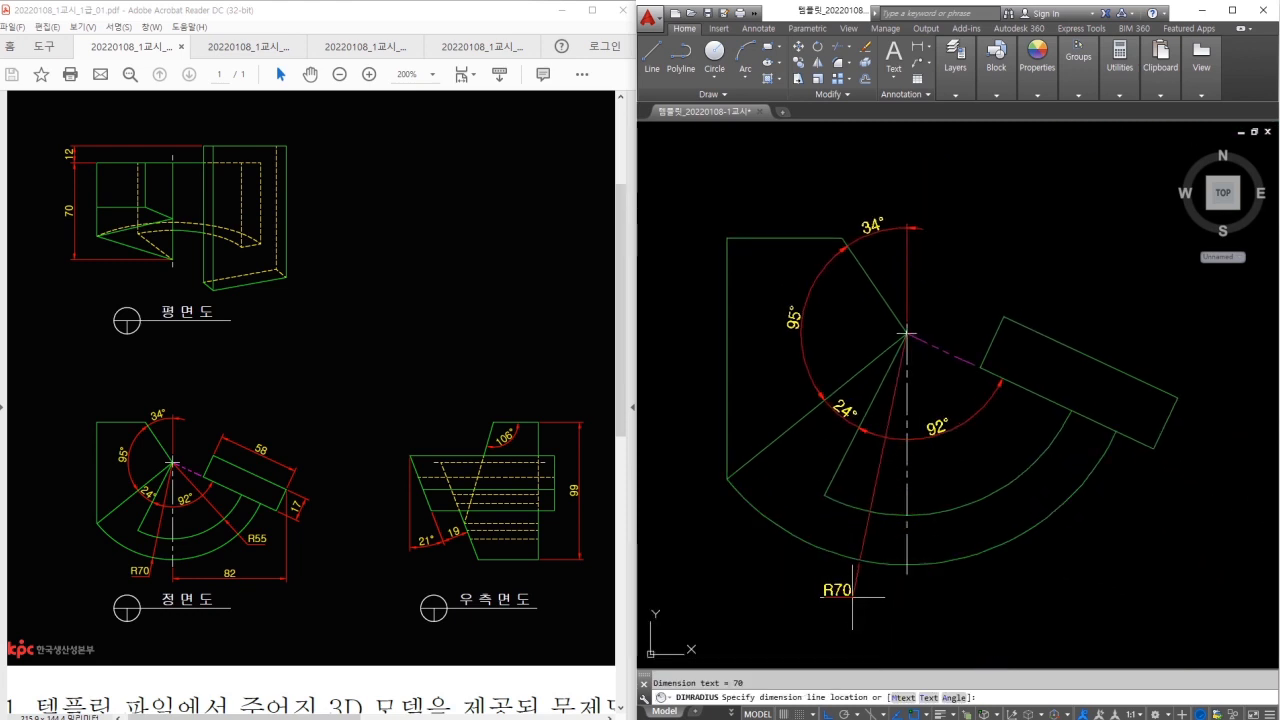
click(855, 597)
key(Return)
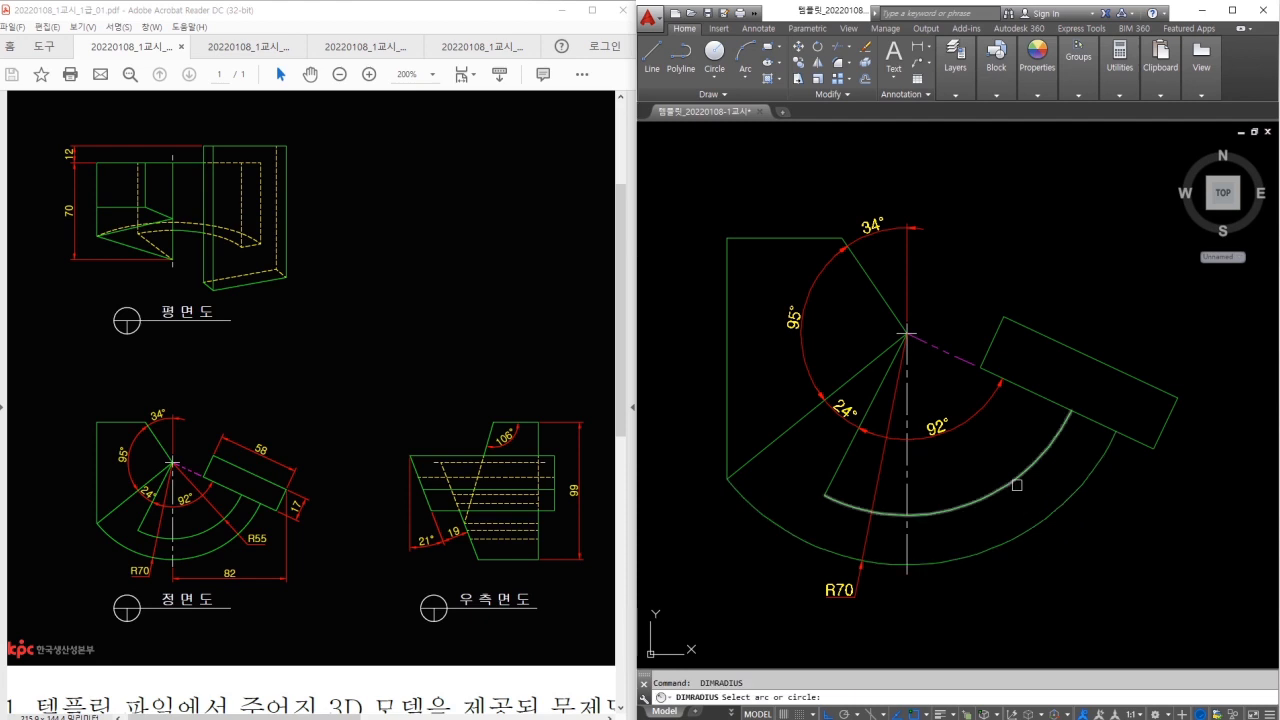
click(1014, 486)
click(1090, 516)
Add a horizontal linear dimension from the tilted rectangle's rightmost corner to the vertical center line, placed below the front view
text(d)
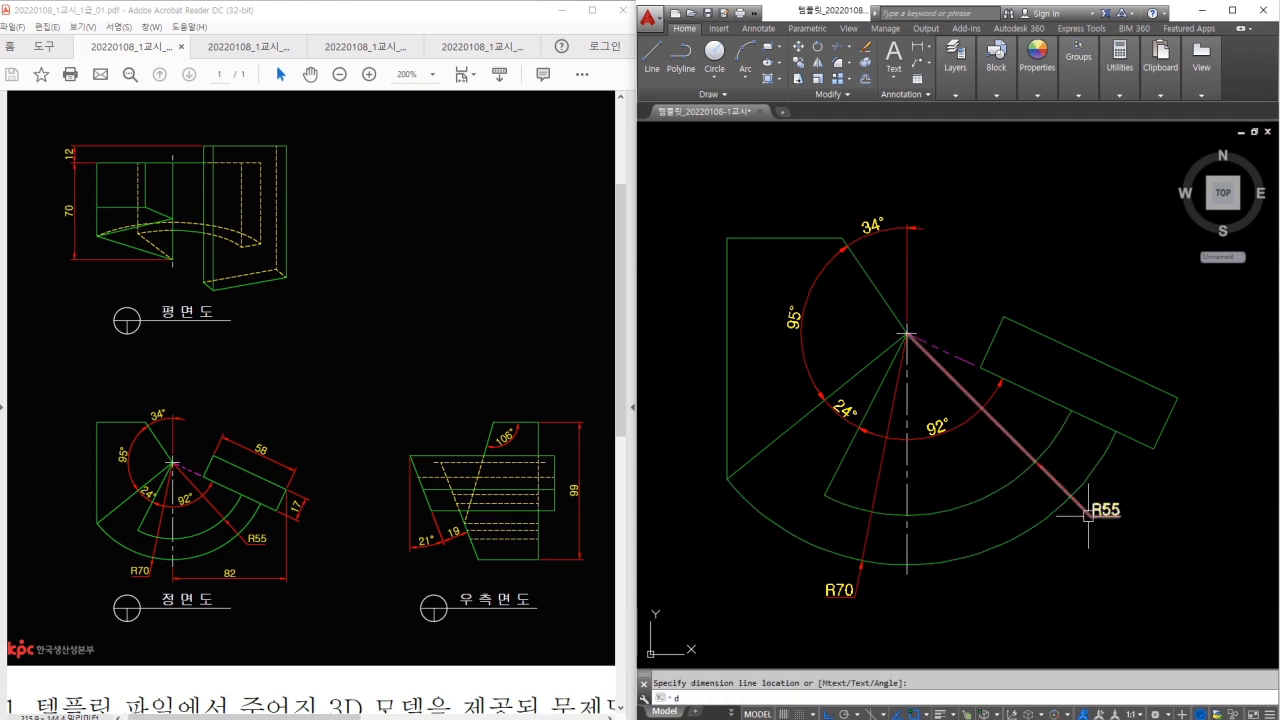
text(li)
key(Return)
click(1177, 397)
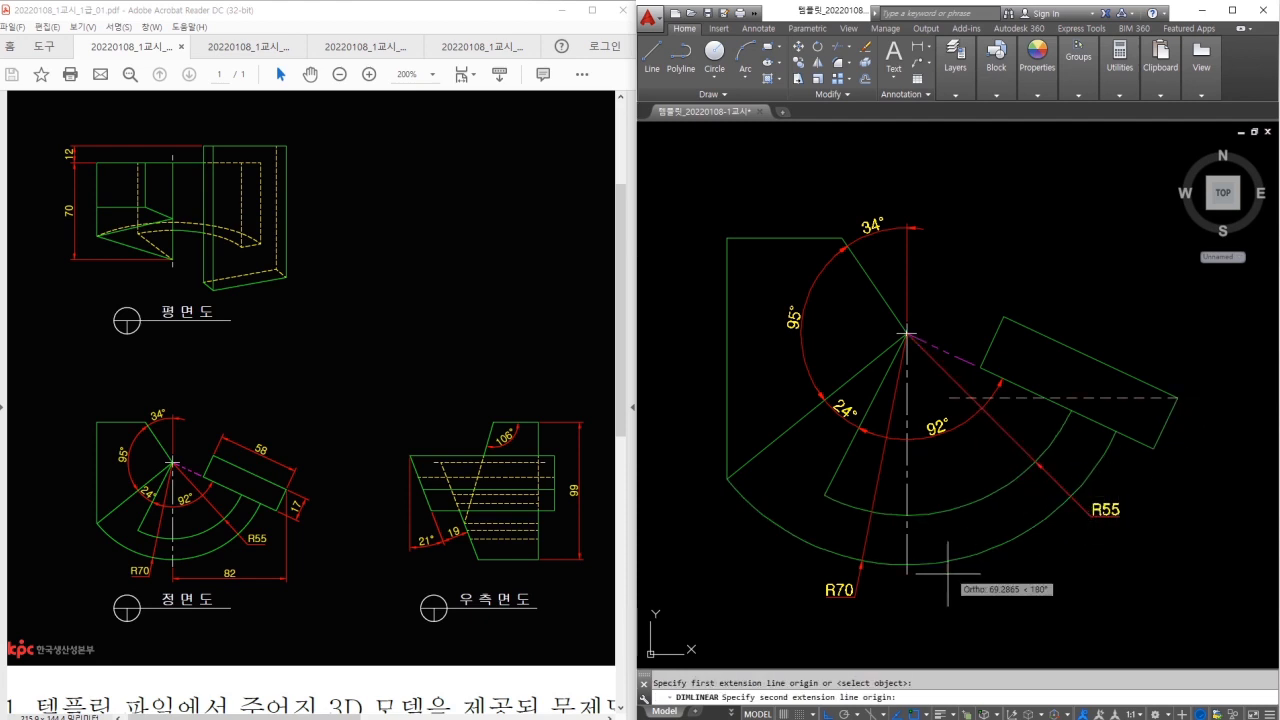
click(910, 565)
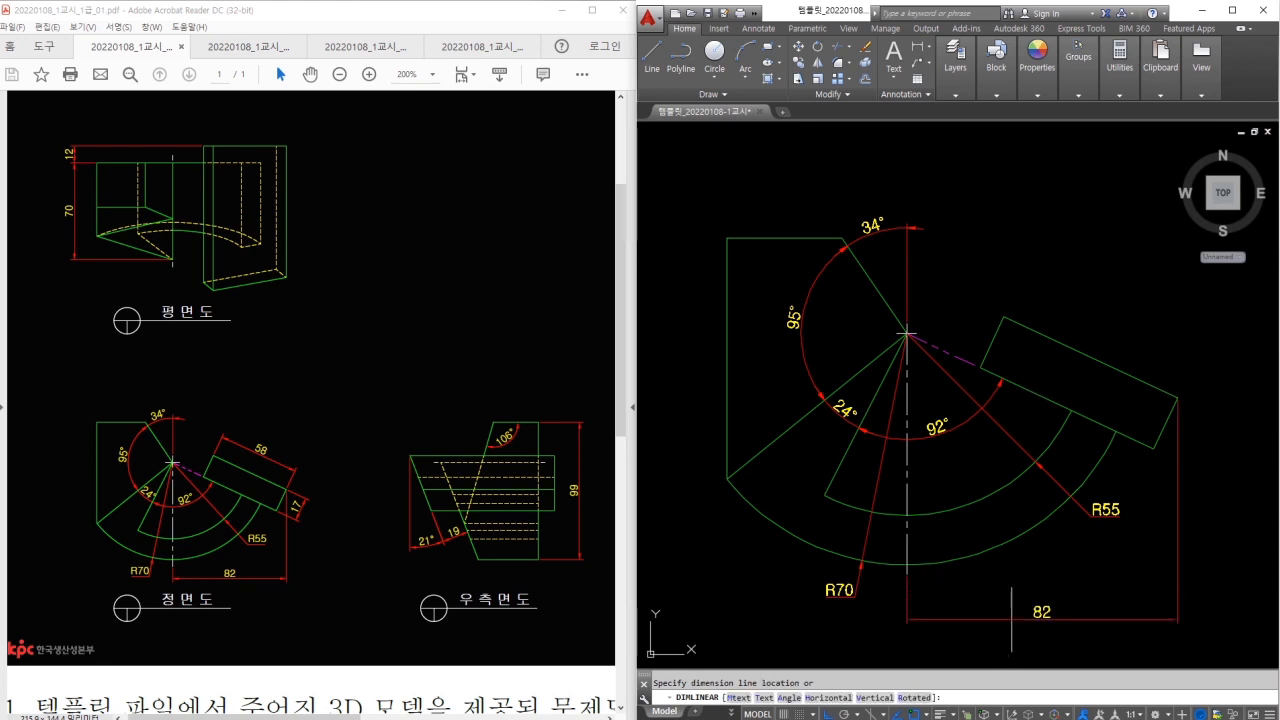
click(1013, 619)
Add aligned dimensions to the tilted rectangle's short right edge and long upper edge, both placed outside the rectangle
text(dal)
key(Return)
click(1155, 448)
click(1176, 400)
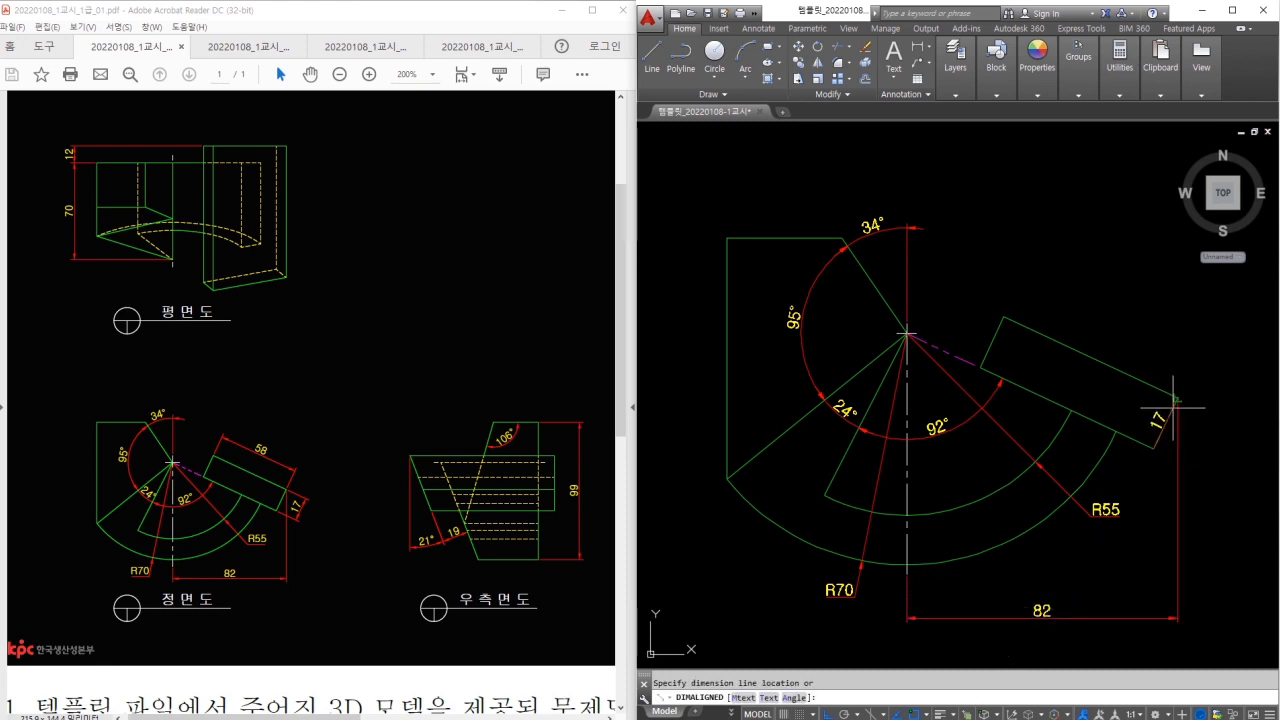
click(1220, 442)
key(Return)
click(1003, 318)
click(1178, 398)
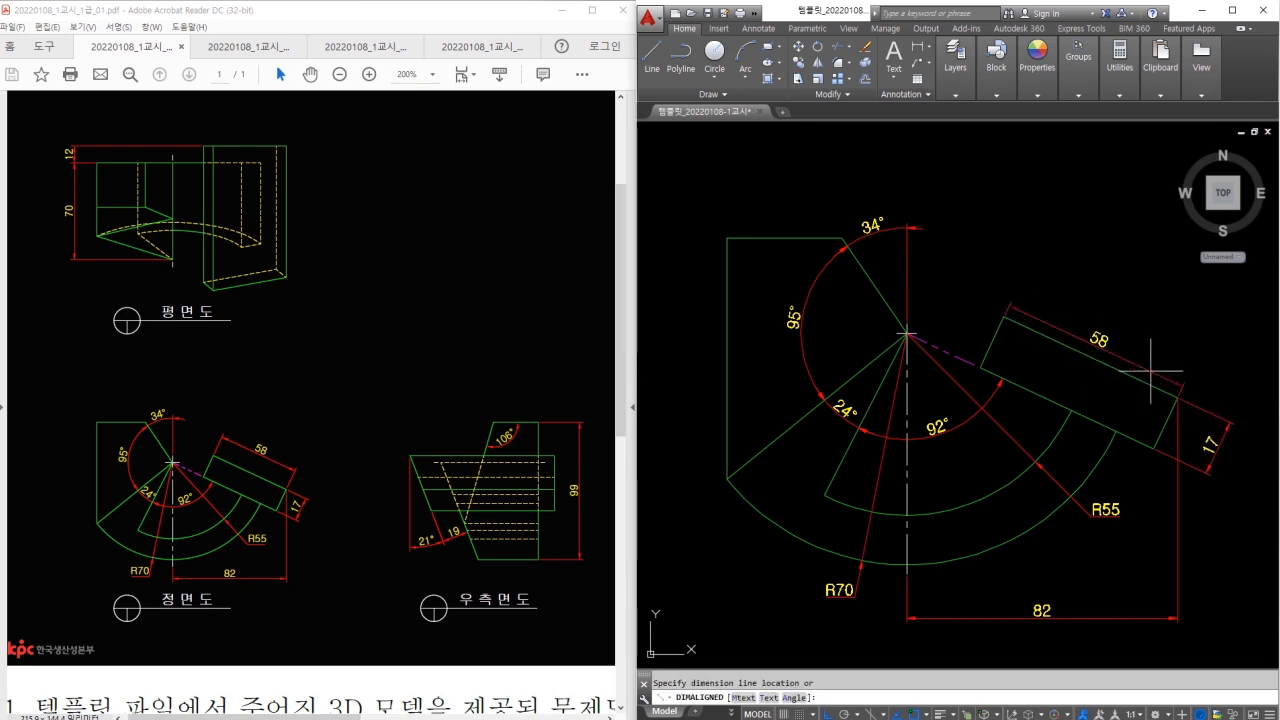
click(1157, 352)
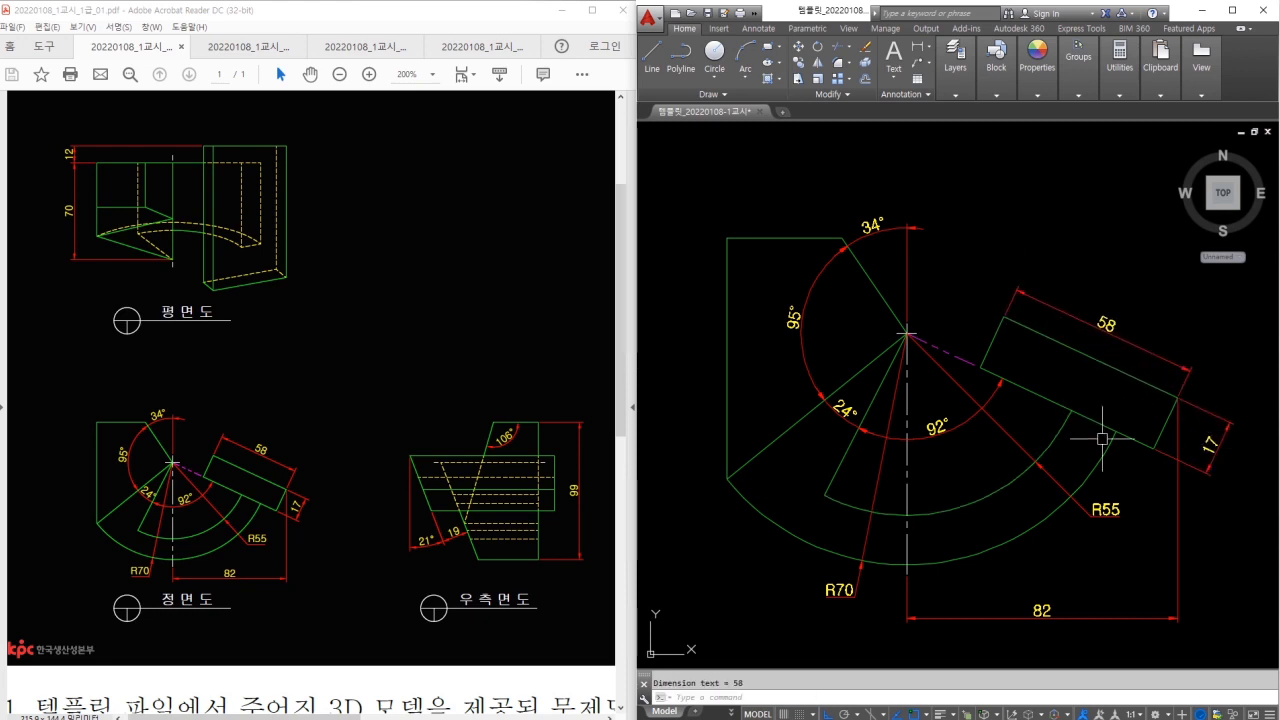
scroll(1128, 438, down, 2)
middle_drag(1142, 440, 971, 443)
middle_drag(1196, 452, 866, 445)
scroll(940, 427, up, 2)
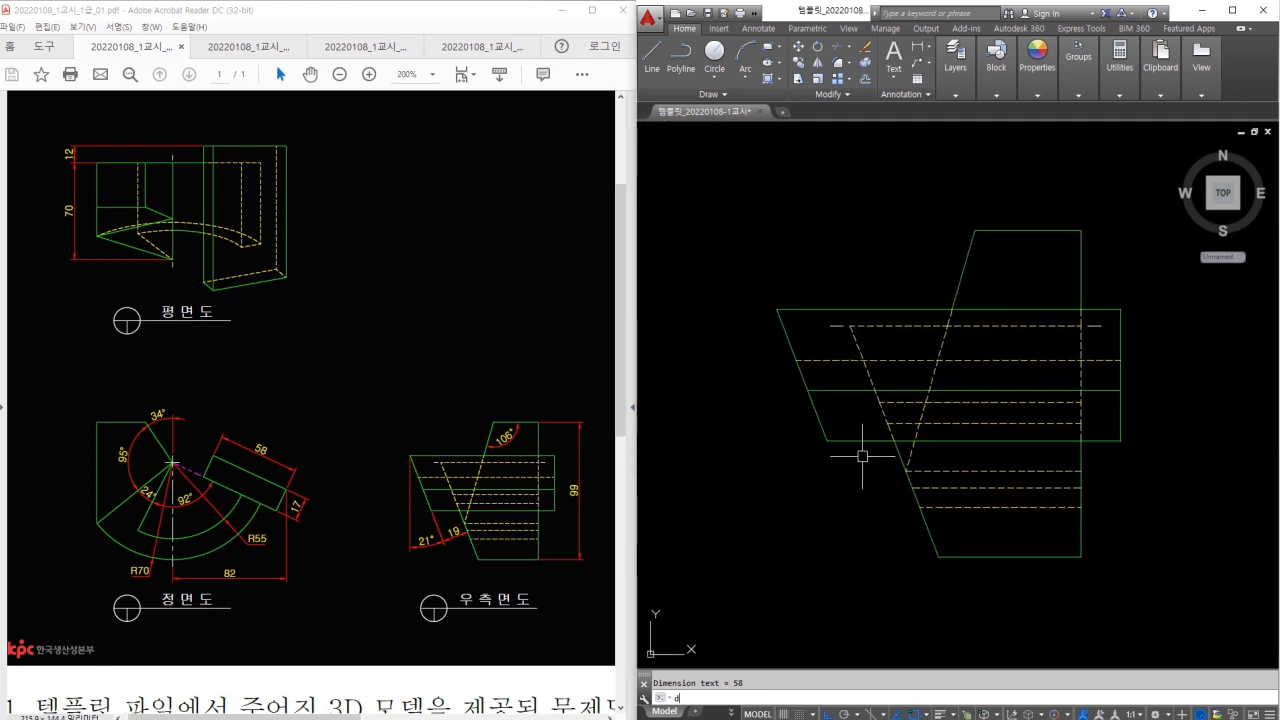
text(dan)
key(Return)
key(Escape)
Add an aligned dimension from the lower end of the side view's left slanted edge perpendicular to the parallel dashed slanted line, placed below
text(dal)
key(Return)
click(826, 440)
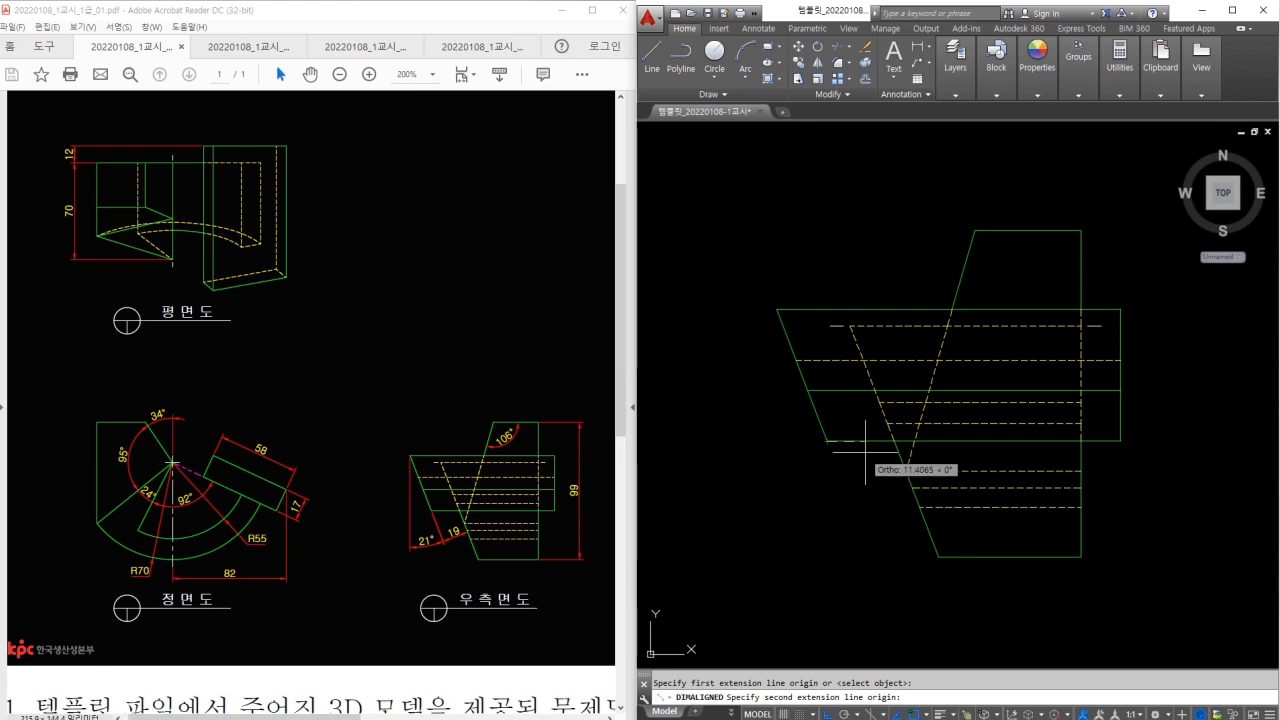
click(885, 420)
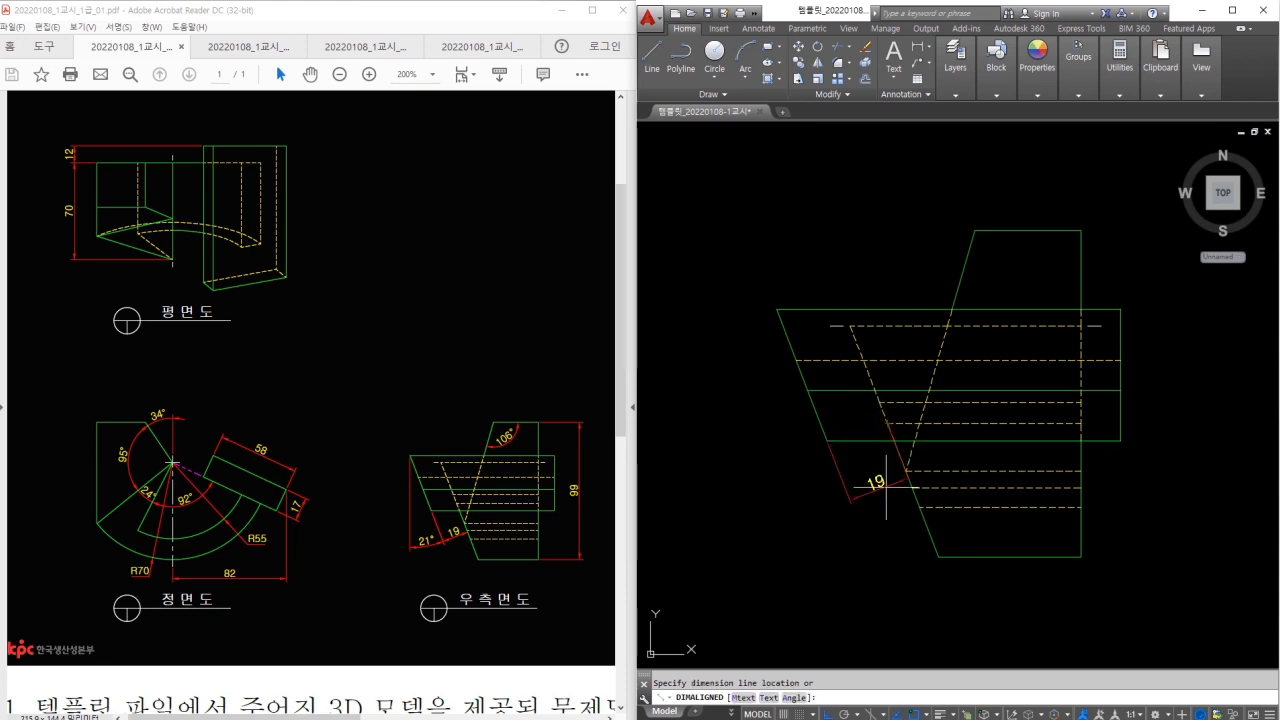
scroll(885, 488, up, 2)
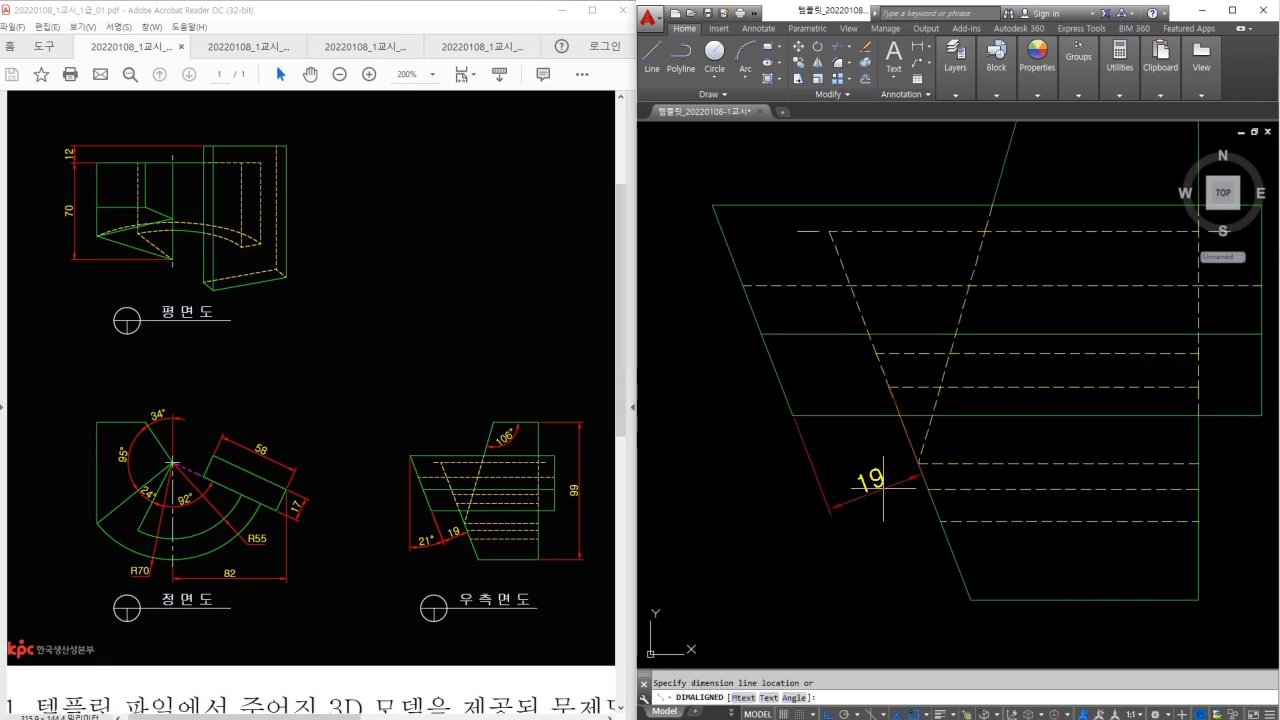
click(884, 488)
key(Escape)
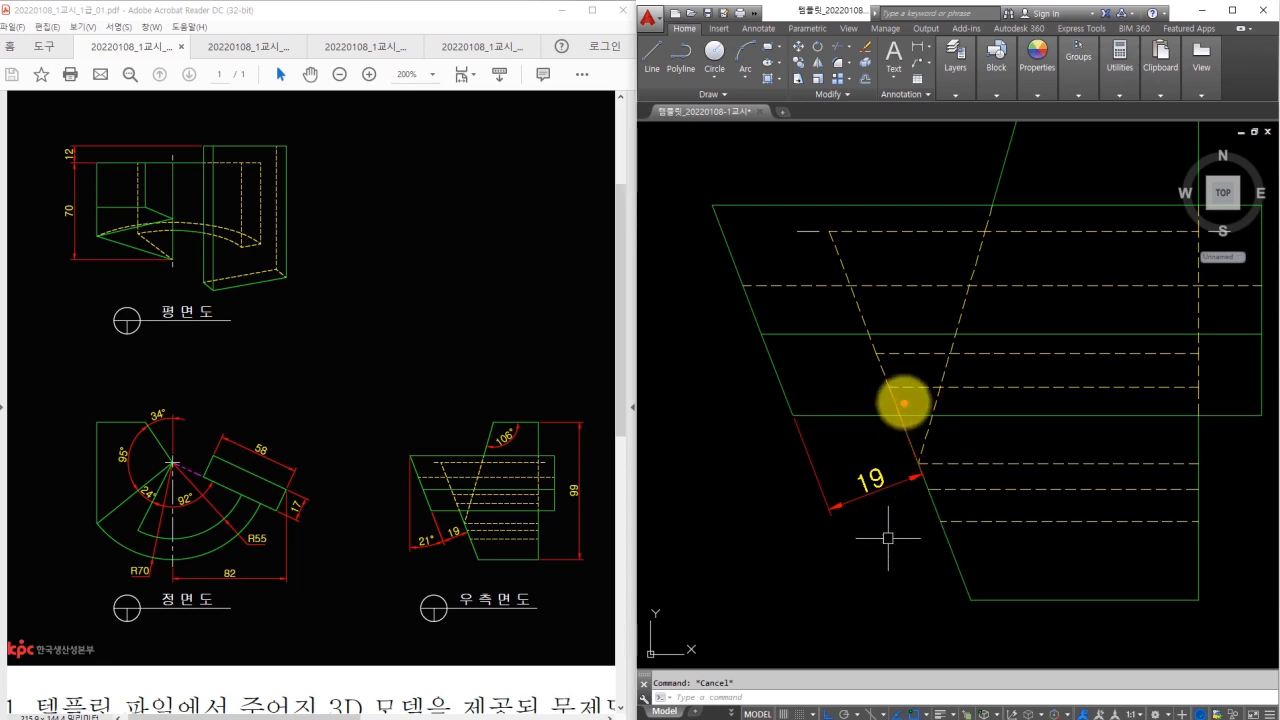
Set Ext line 2 to Off for the side view's aligned dimension, keeping Ext line 1 On
drag(886, 380, 920, 466)
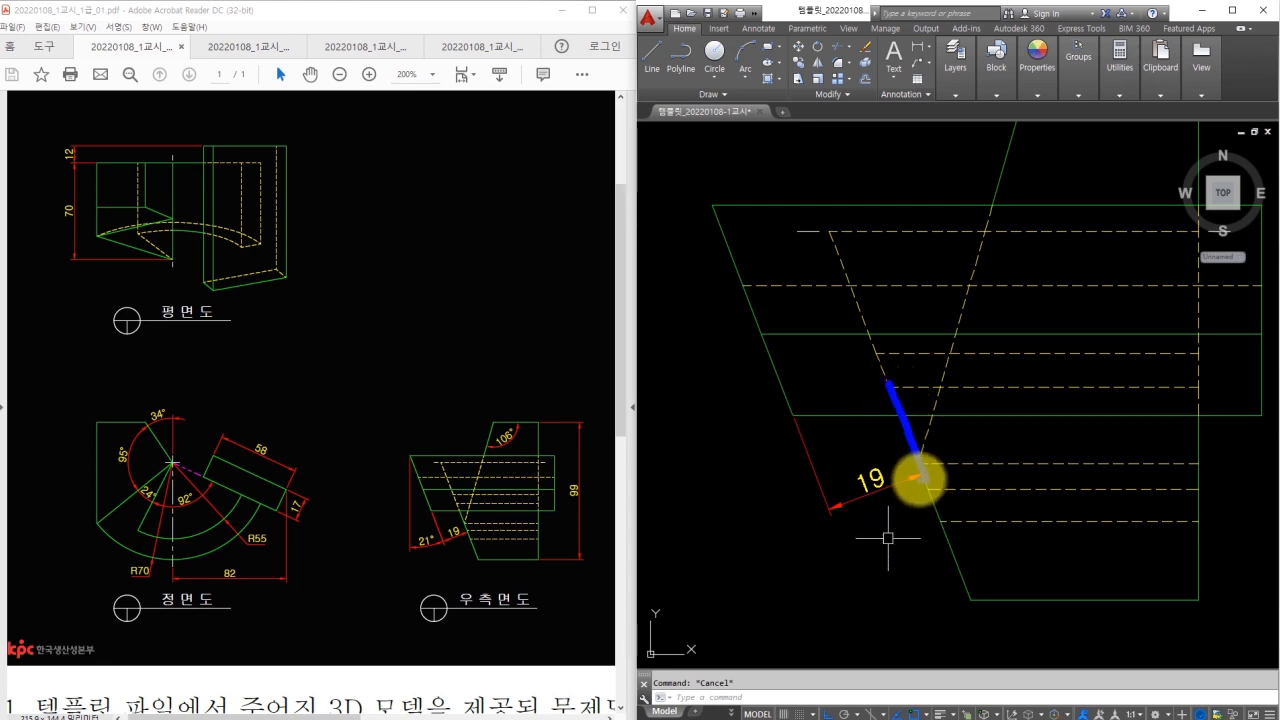
click(893, 517)
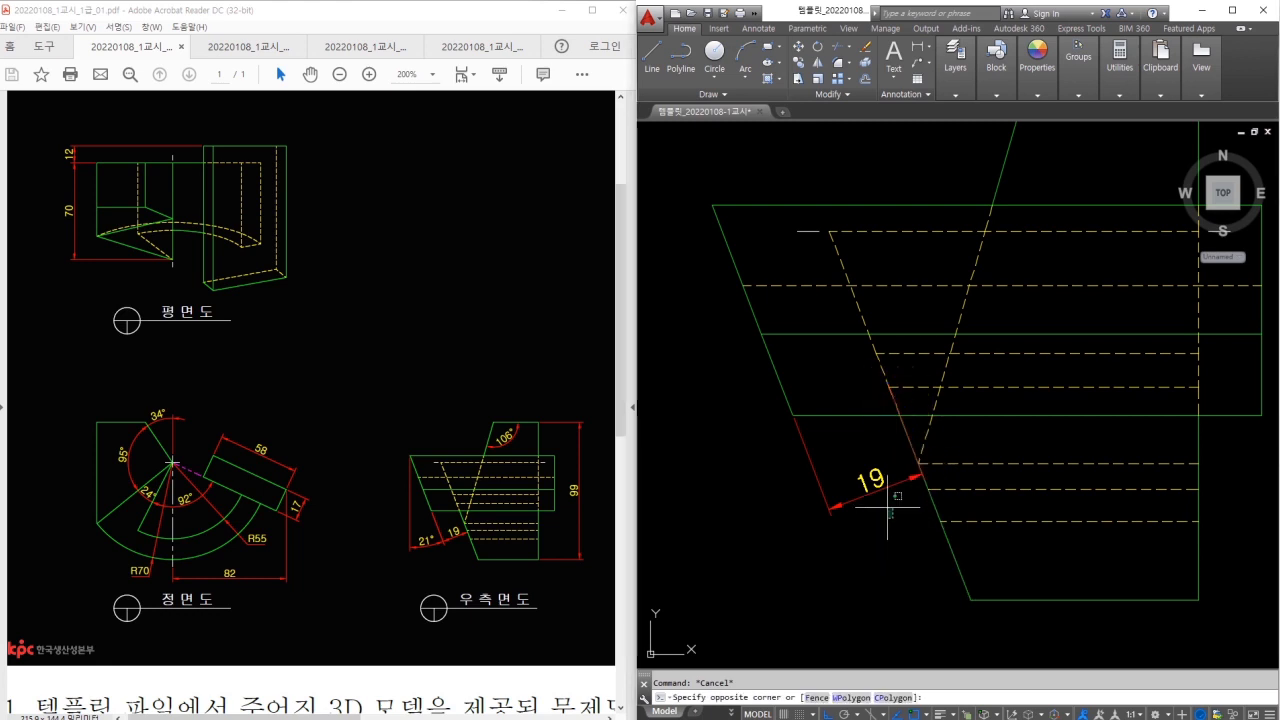
click(857, 465)
right_click(876, 478)
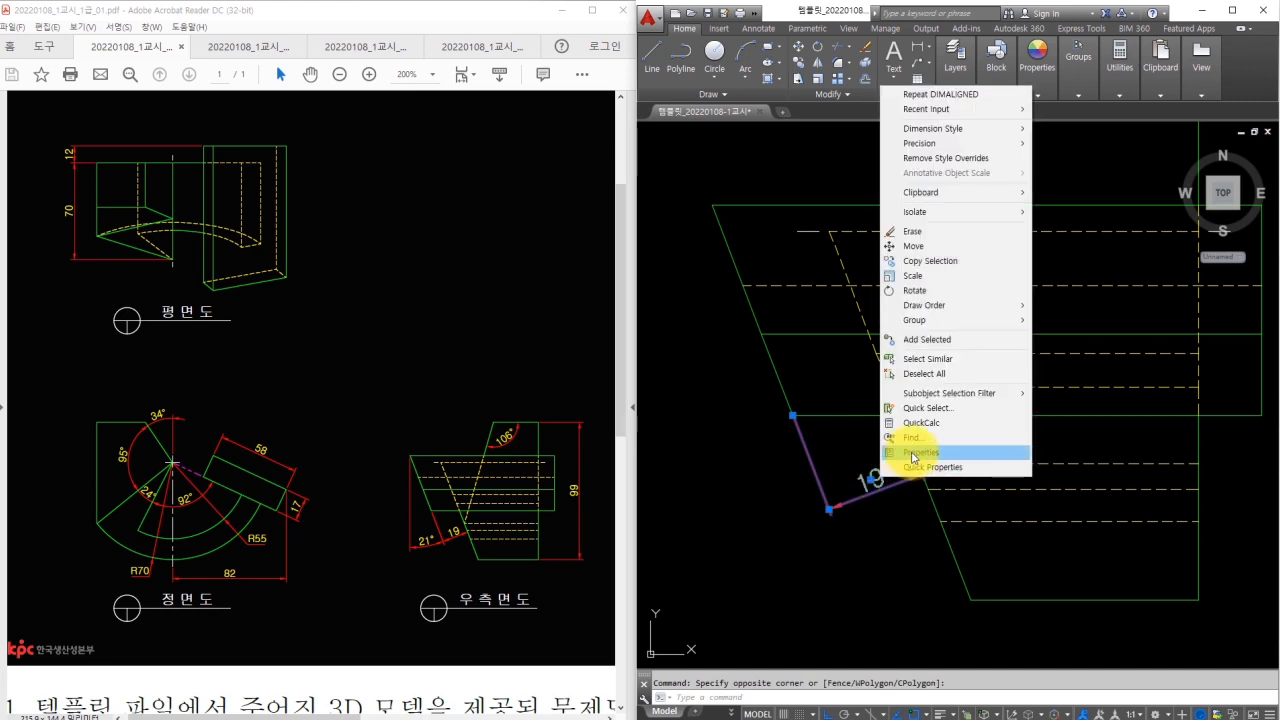
click(913, 454)
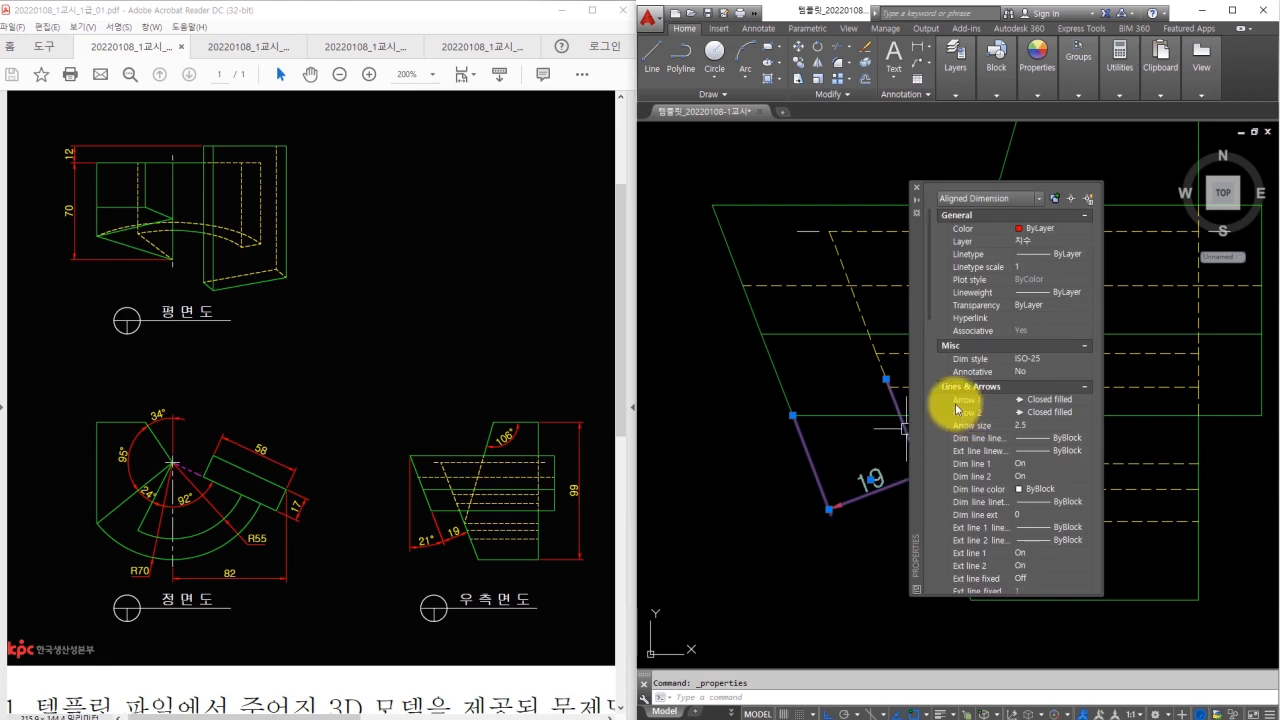
mouse_move(1008, 544)
mouse_down()
mouse_move(977, 541)
mouse_move(1001, 579)
mouse_move(989, 541)
mouse_move(1014, 548)
mouse_up()
click(1029, 552)
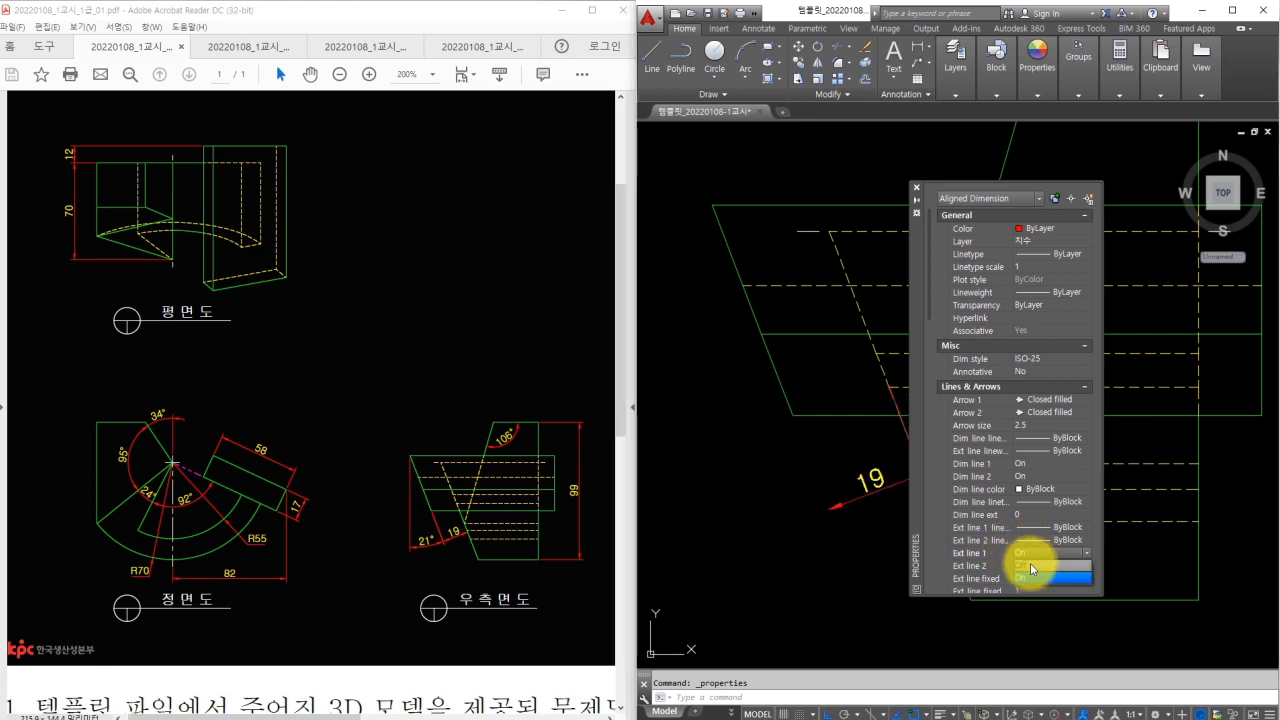
click(1028, 554)
click(1025, 568)
click(1028, 578)
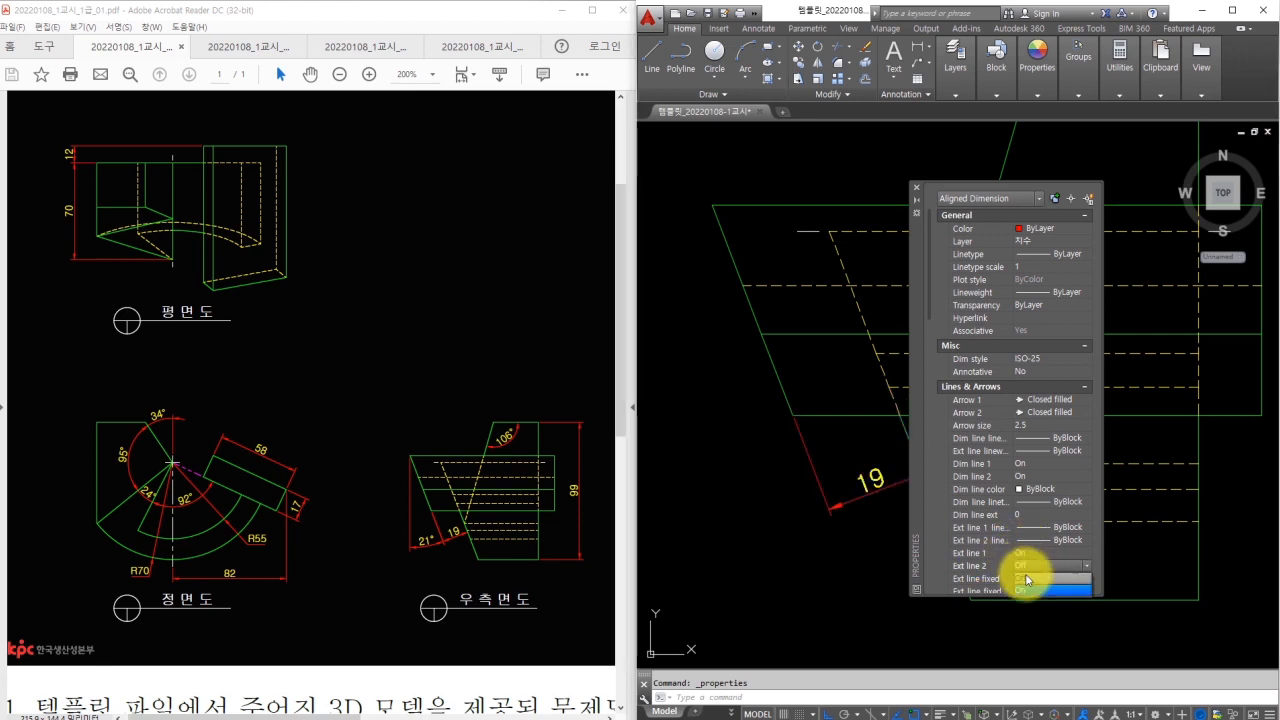
click(916, 186)
key(Escape)
text(dan)
key(Return)
key(Escape)
Add an angular dimension between the side view's upper slanted edge and its top edge, placed inside the outline
text(dan)
key(Return)
click(957, 255)
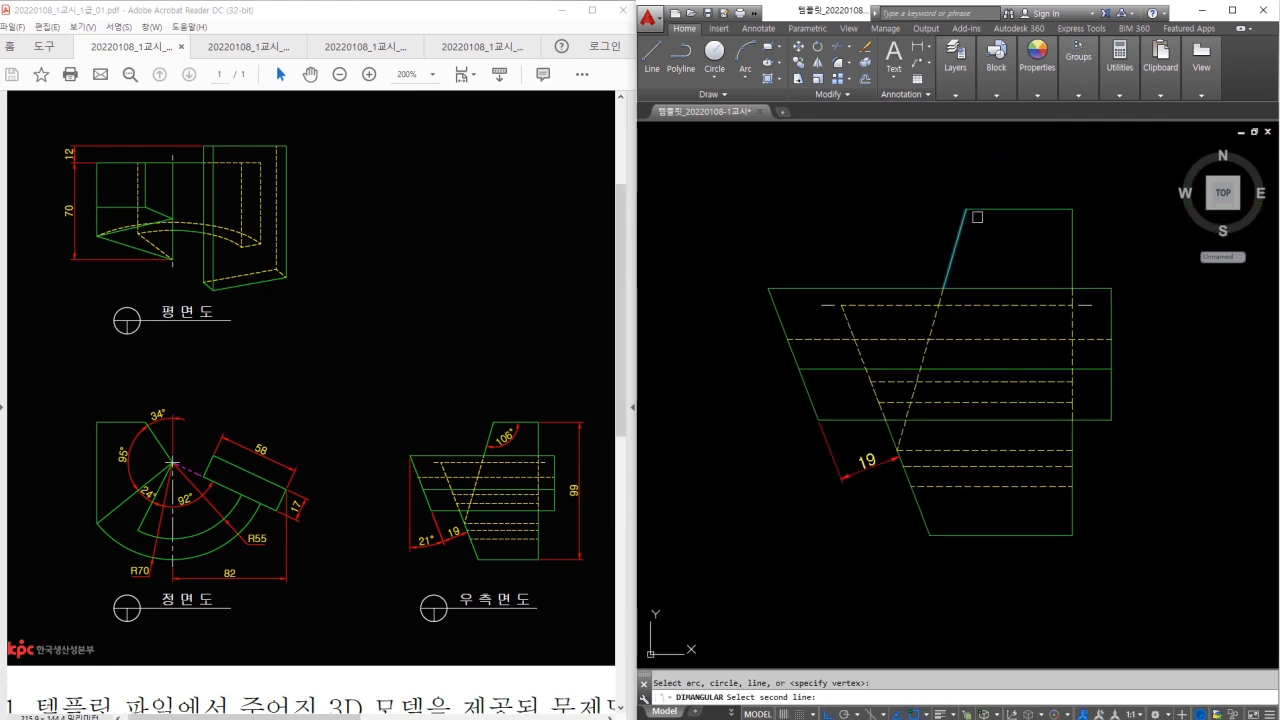
click(985, 210)
click(1001, 239)
Add a vertical linear dimension for the side view's overall height, placed to the right of the view
text(dli)
key(Return)
click(1072, 535)
click(1072, 209)
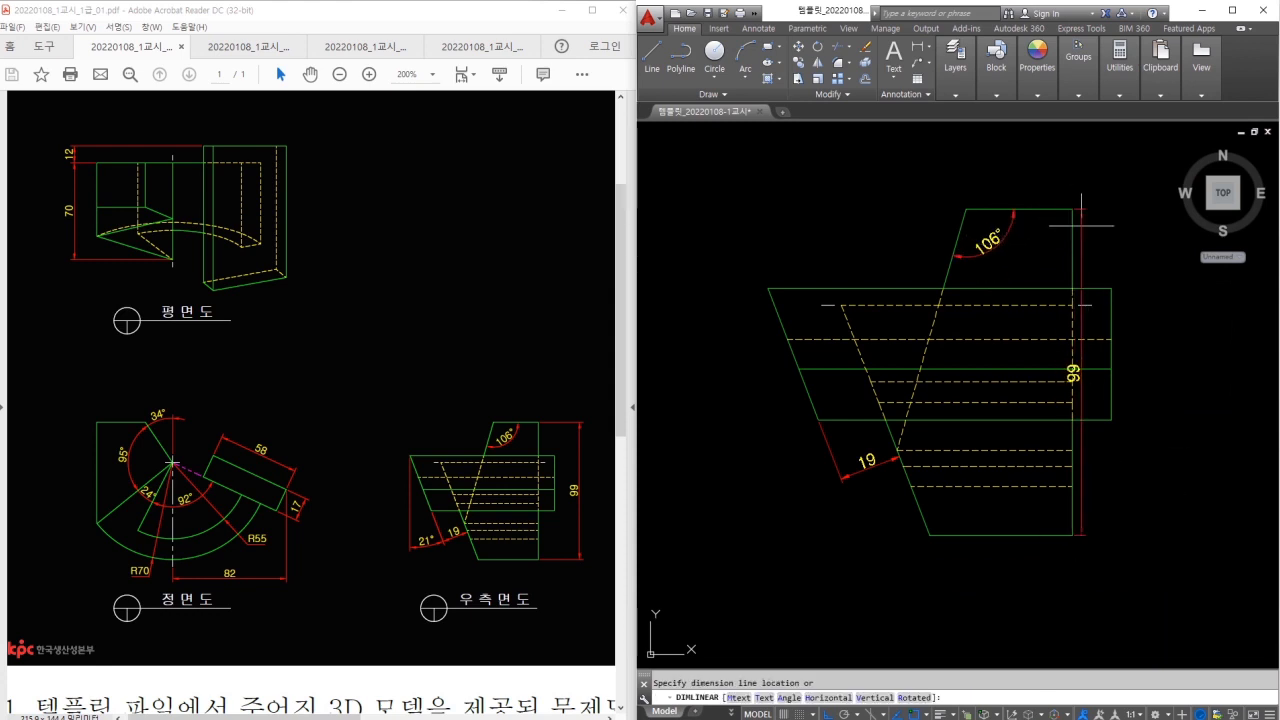
click(1157, 284)
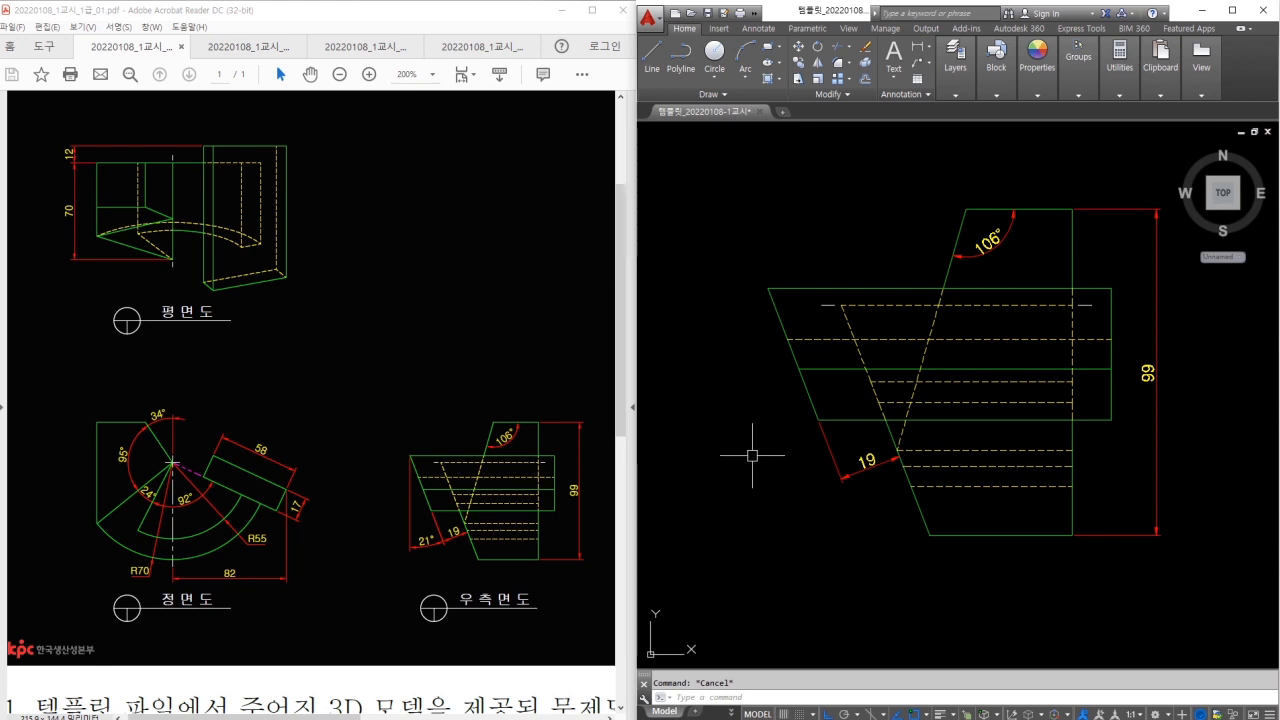
Erase the one selected object and start dimensioning the angle of the side view's left slanted edge
text(e)
key(Return)
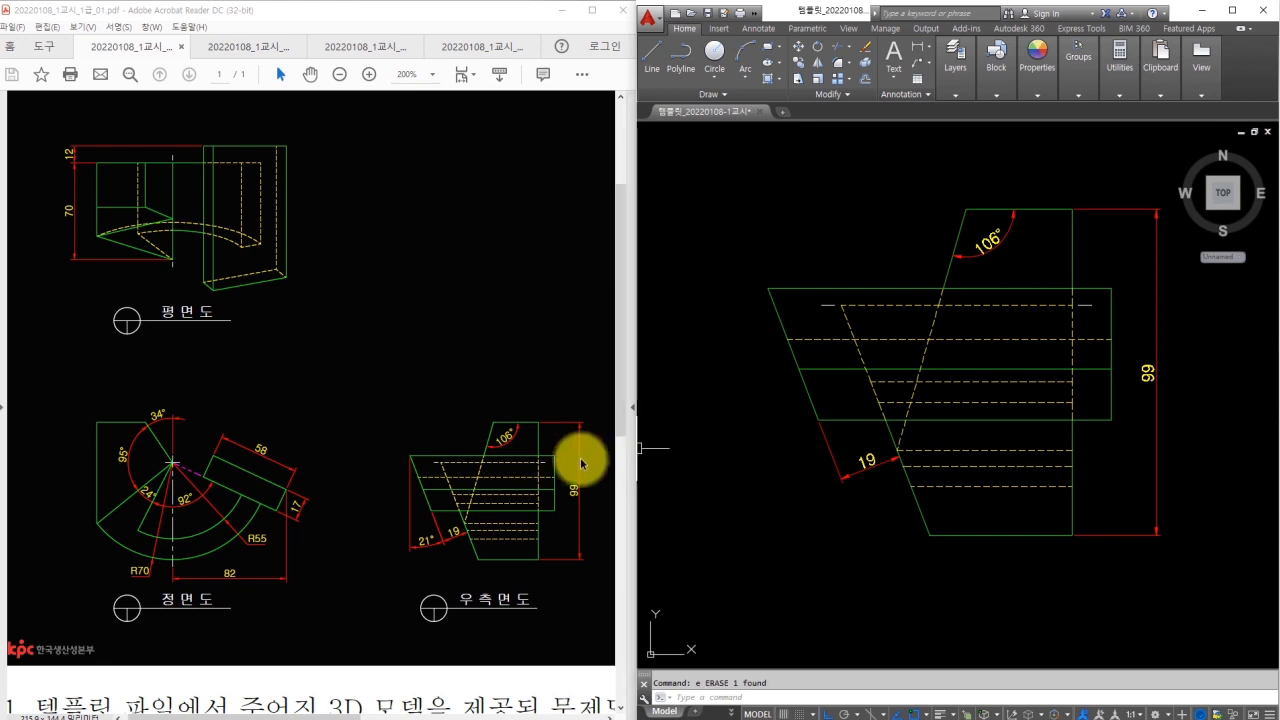
drag(409, 460, 411, 531)
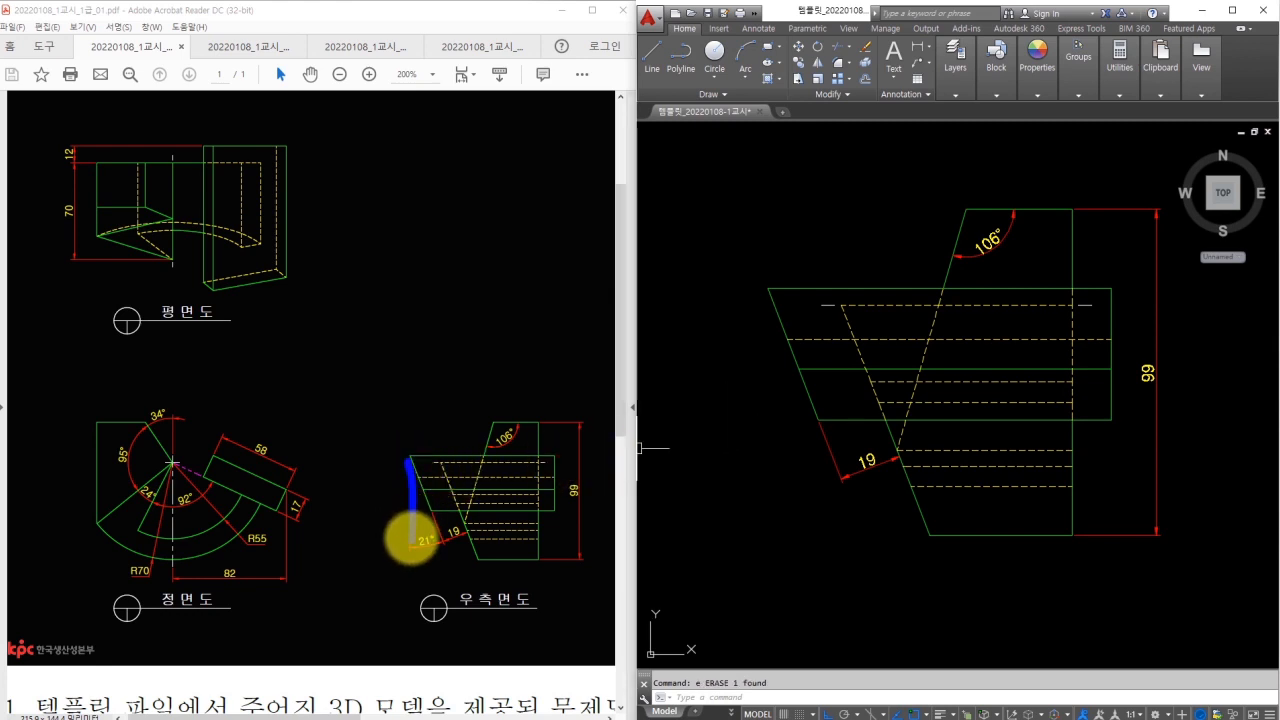
click(745, 415)
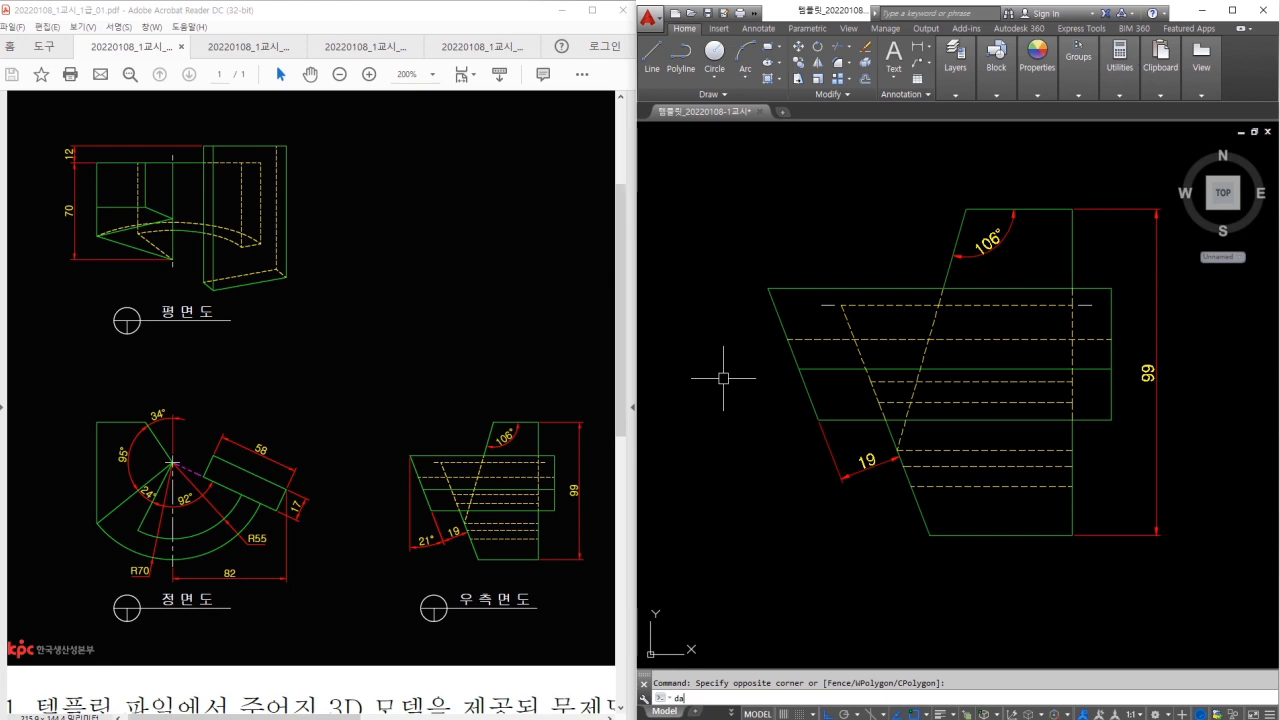
Add a vertex-based angular dimension between vertical and the slanted left edge of the right-side view, placing its arc beside the 19 dimension
key(Return)
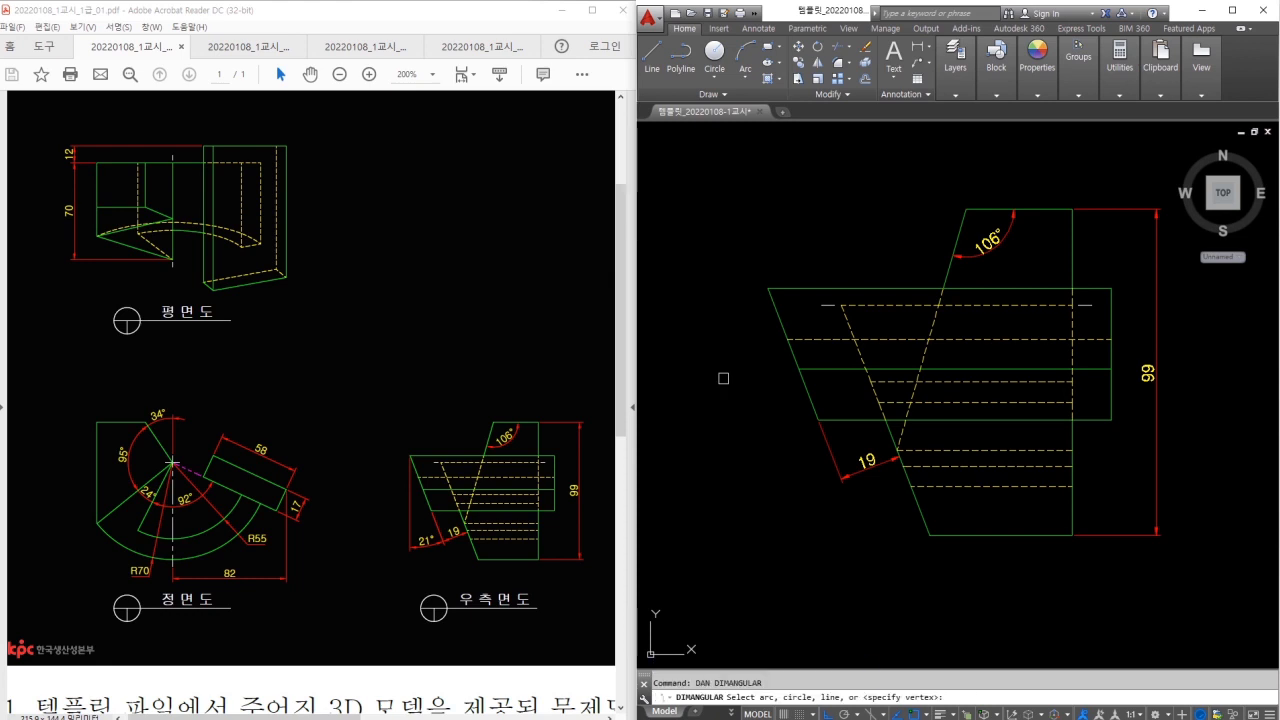
key(Return)
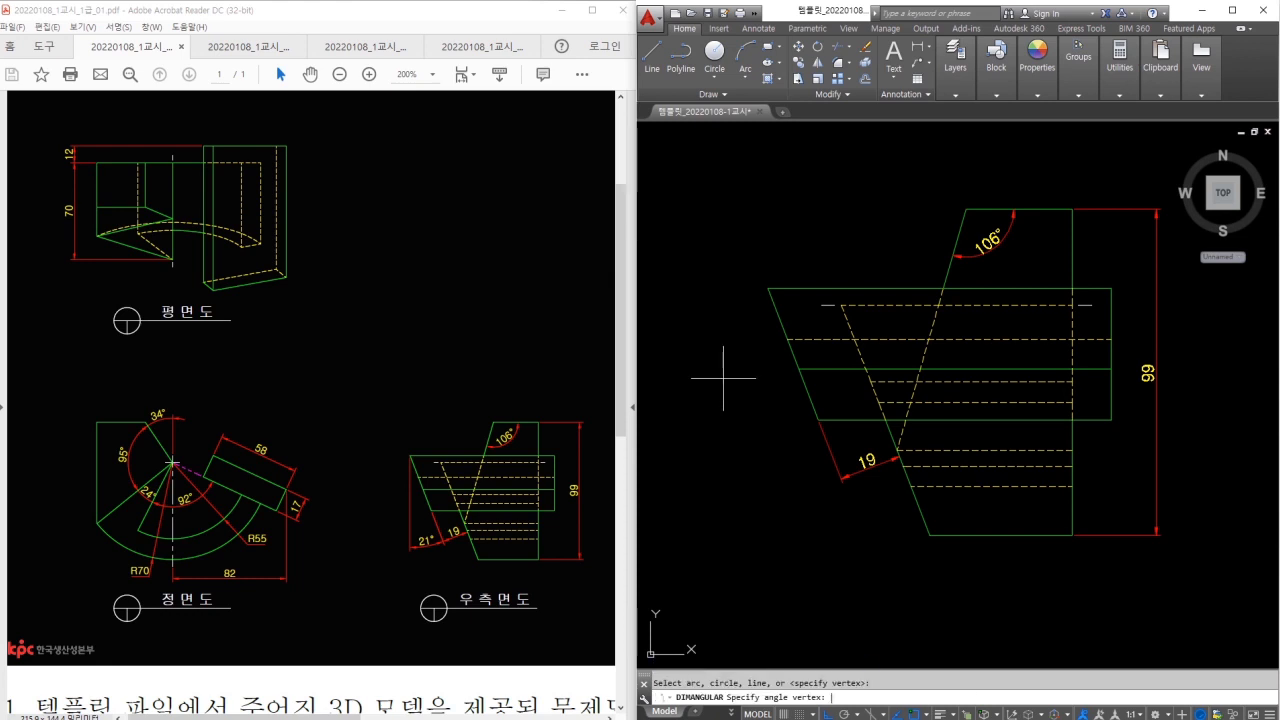
click(768, 289)
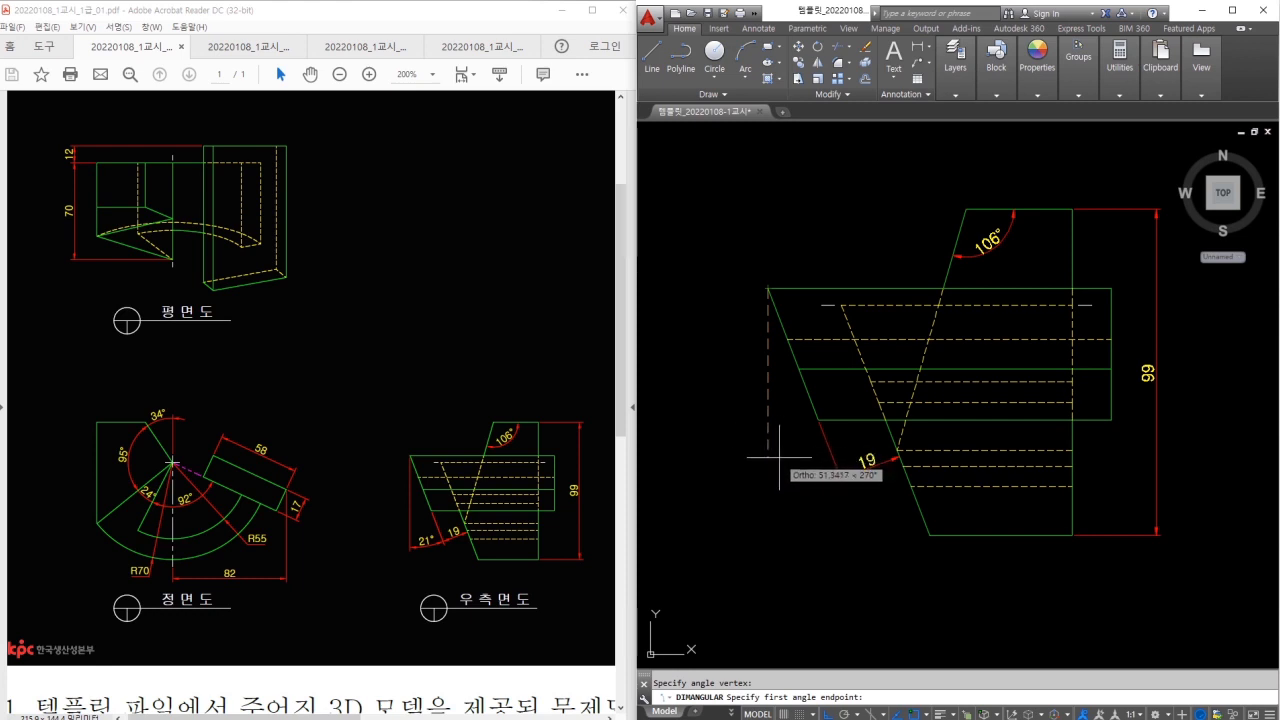
key(Return)
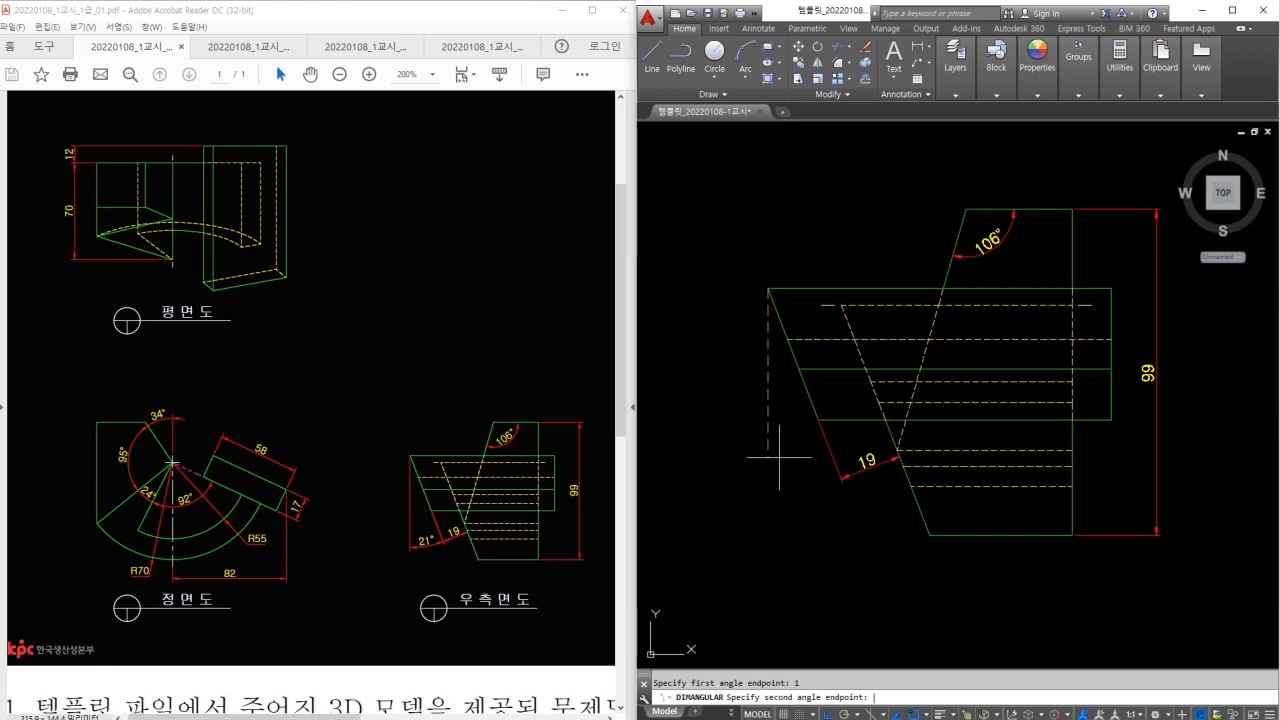
click(810, 408)
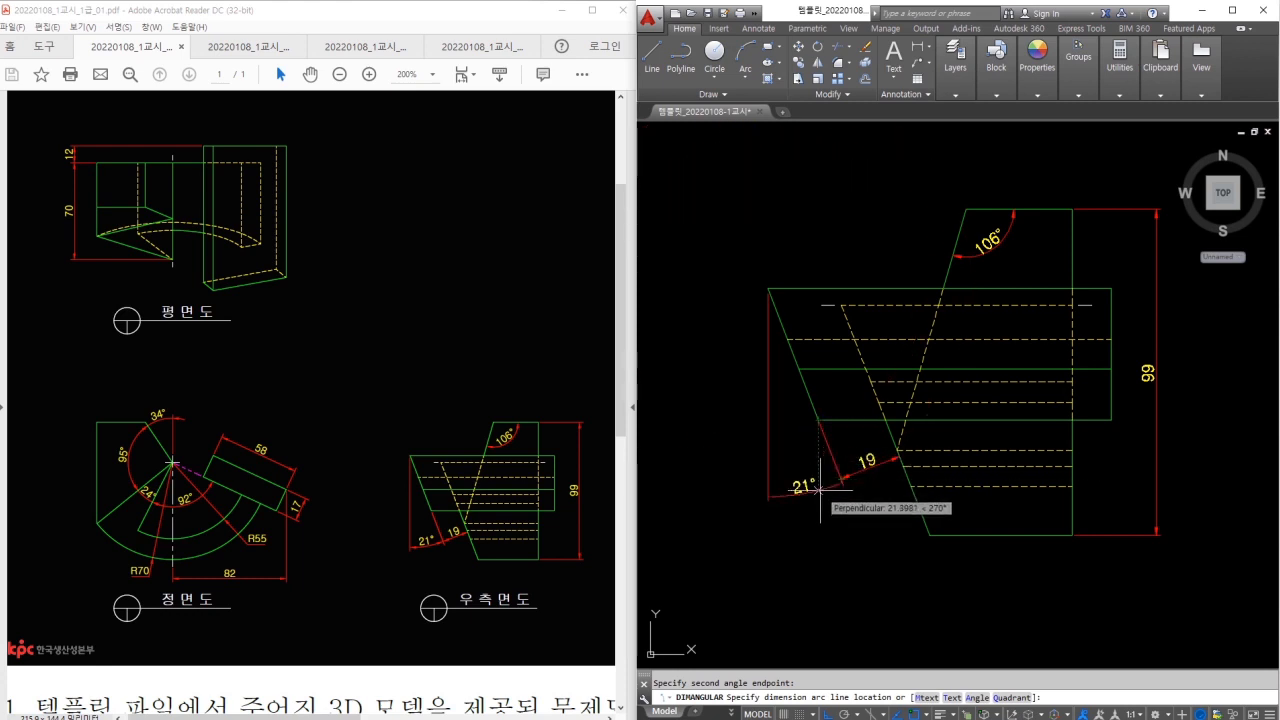
scroll(821, 481, up, 2)
click(821, 481)
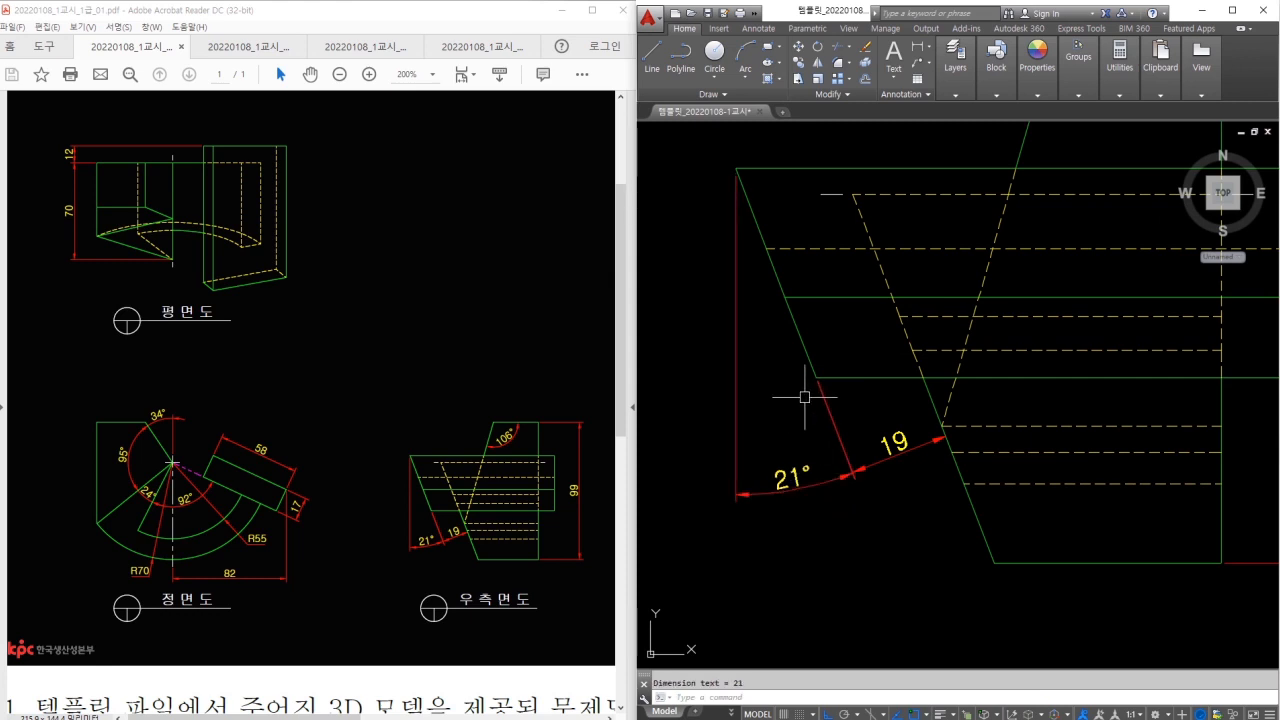
scroll(819, 380, down, 2)
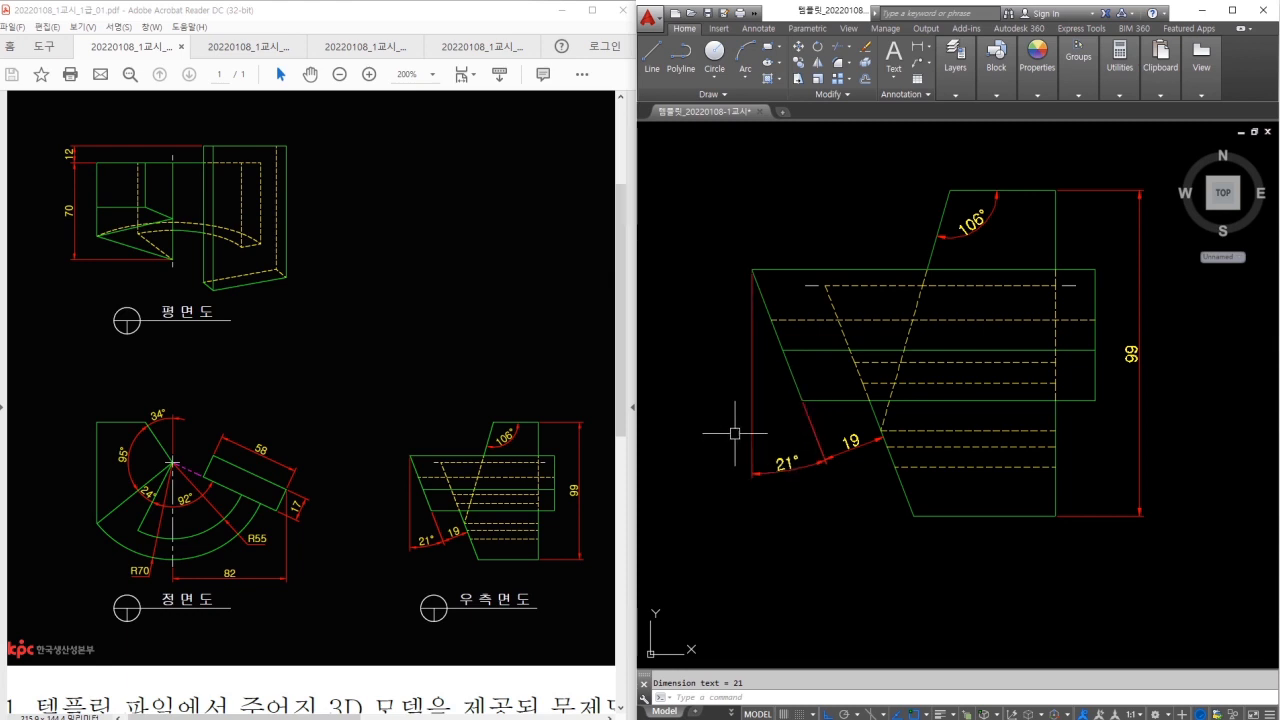
Bring up the border and title-block reference 20220108_1교시_1급_02.pdf and make layer 0 current in the drawing
scroll(735, 435, down, 4)
middle_drag(912, 418, 930, 428)
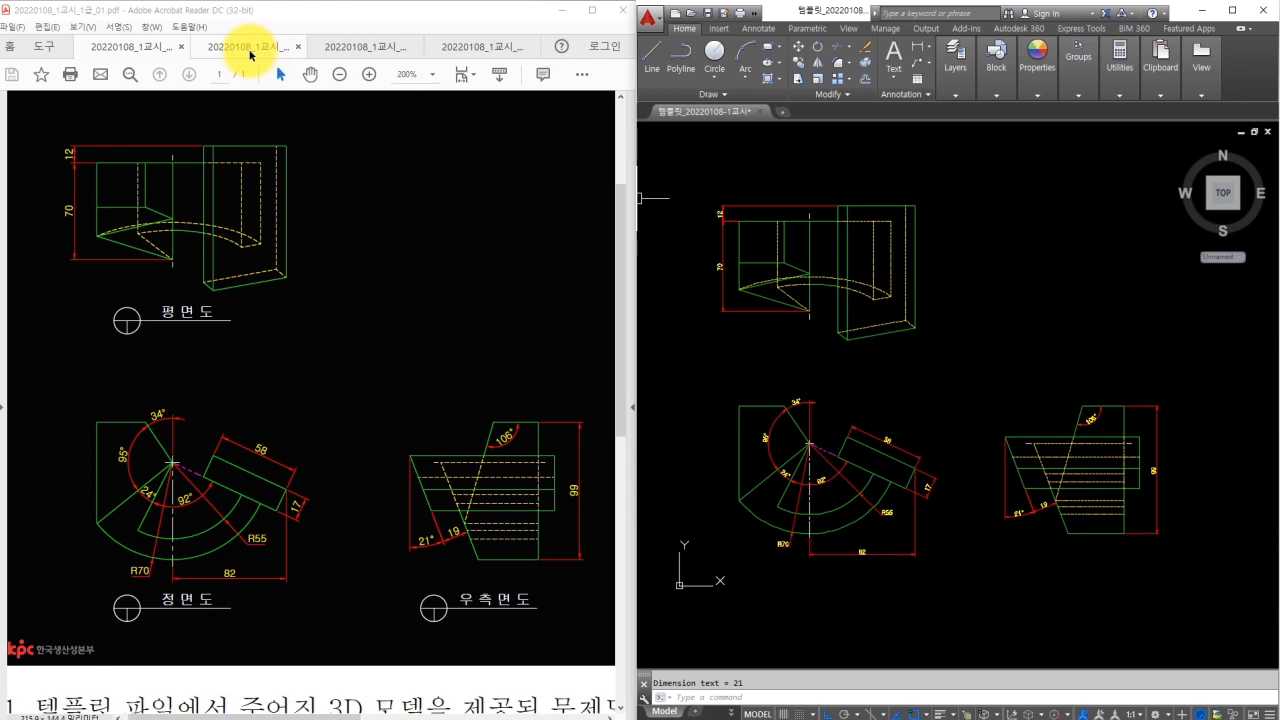
click(250, 55)
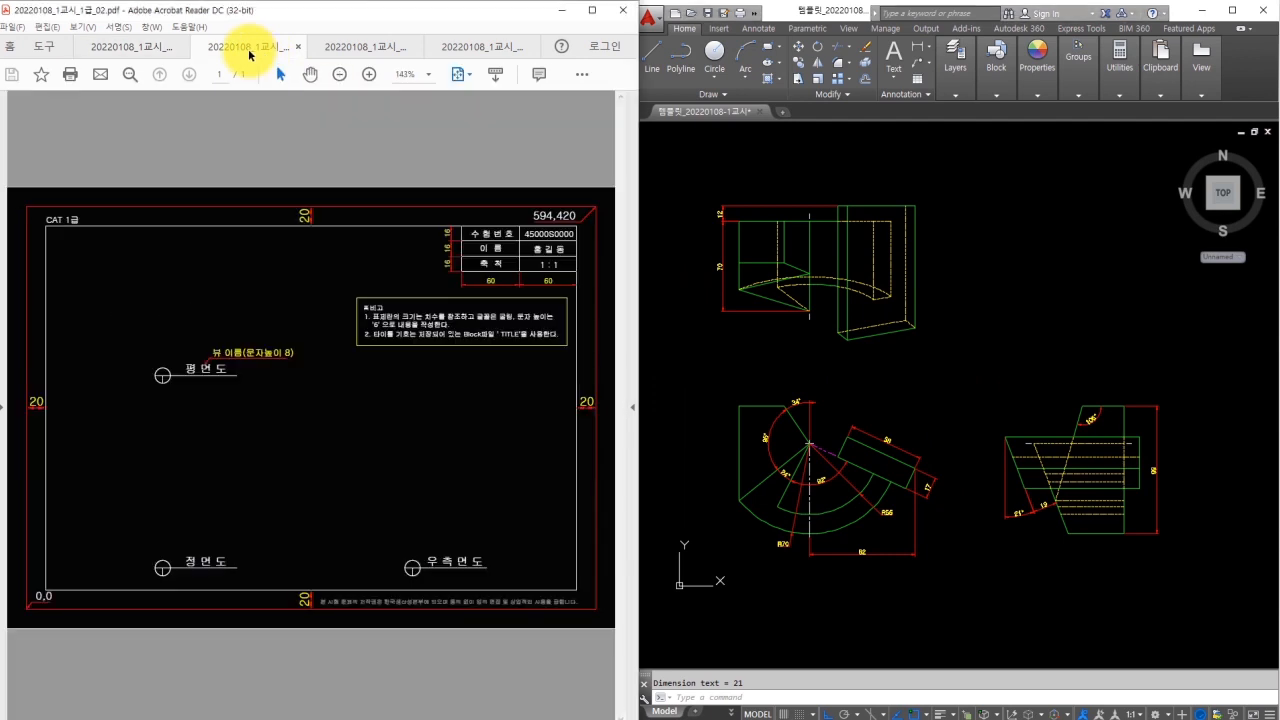
click(1000, 372)
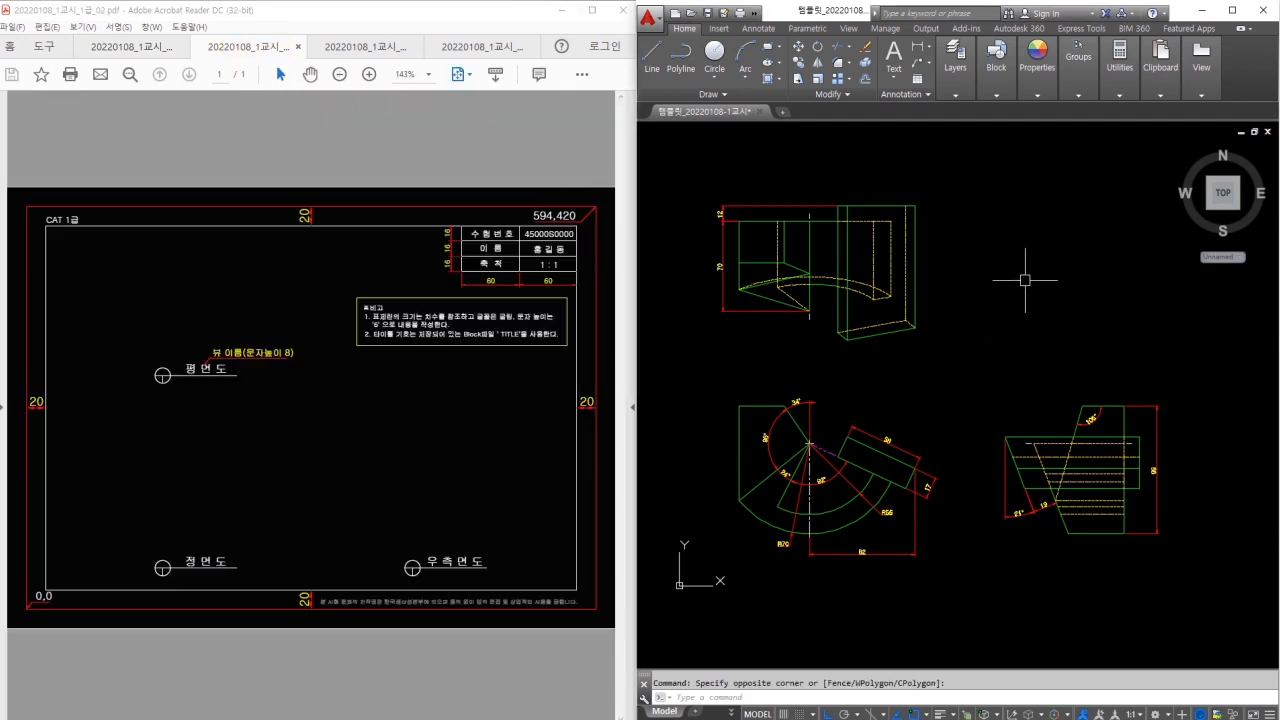
click(955, 94)
click(1066, 112)
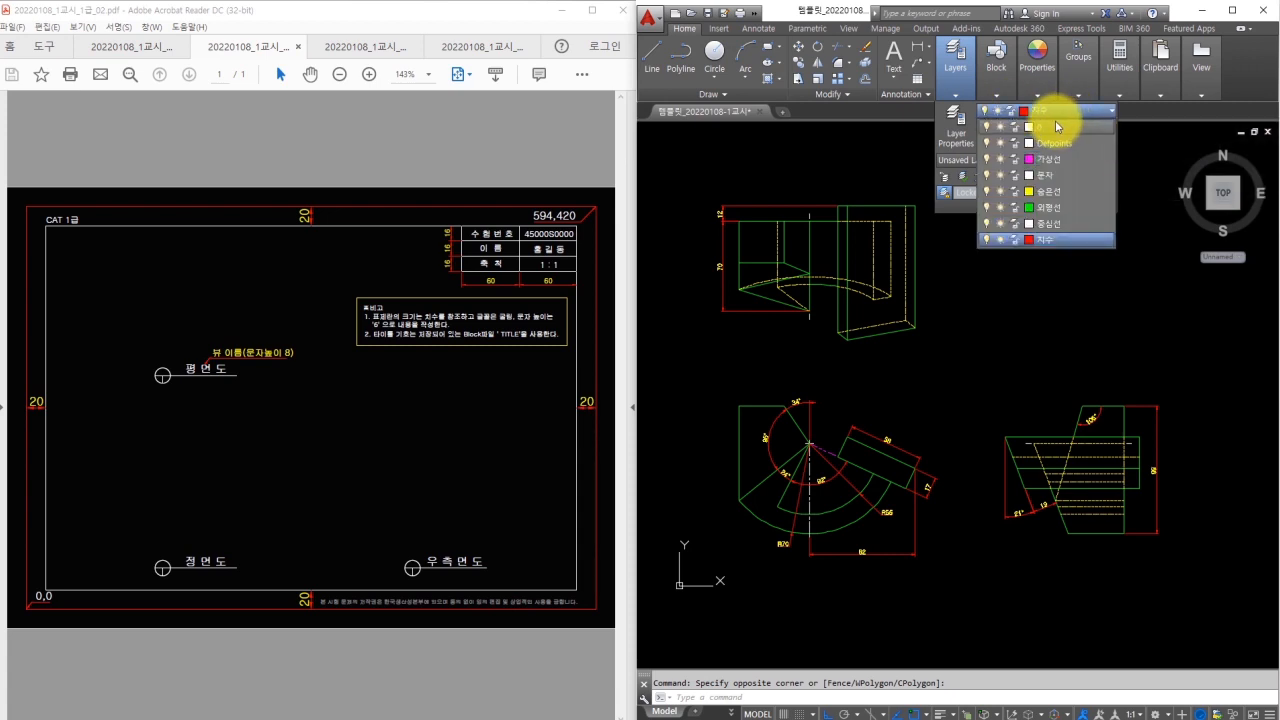
click(1048, 127)
key(Escape)
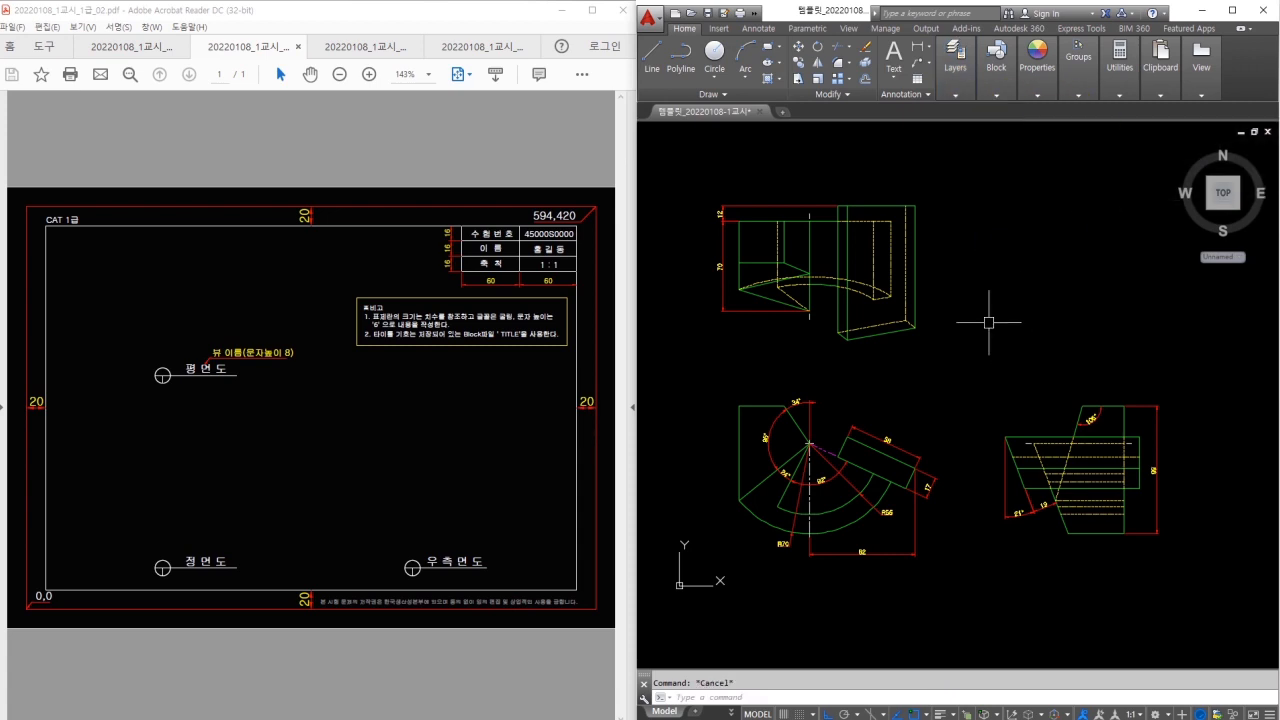
Draw the sheet outline as a rectangle from 0,0 to 594,420
key(Return)
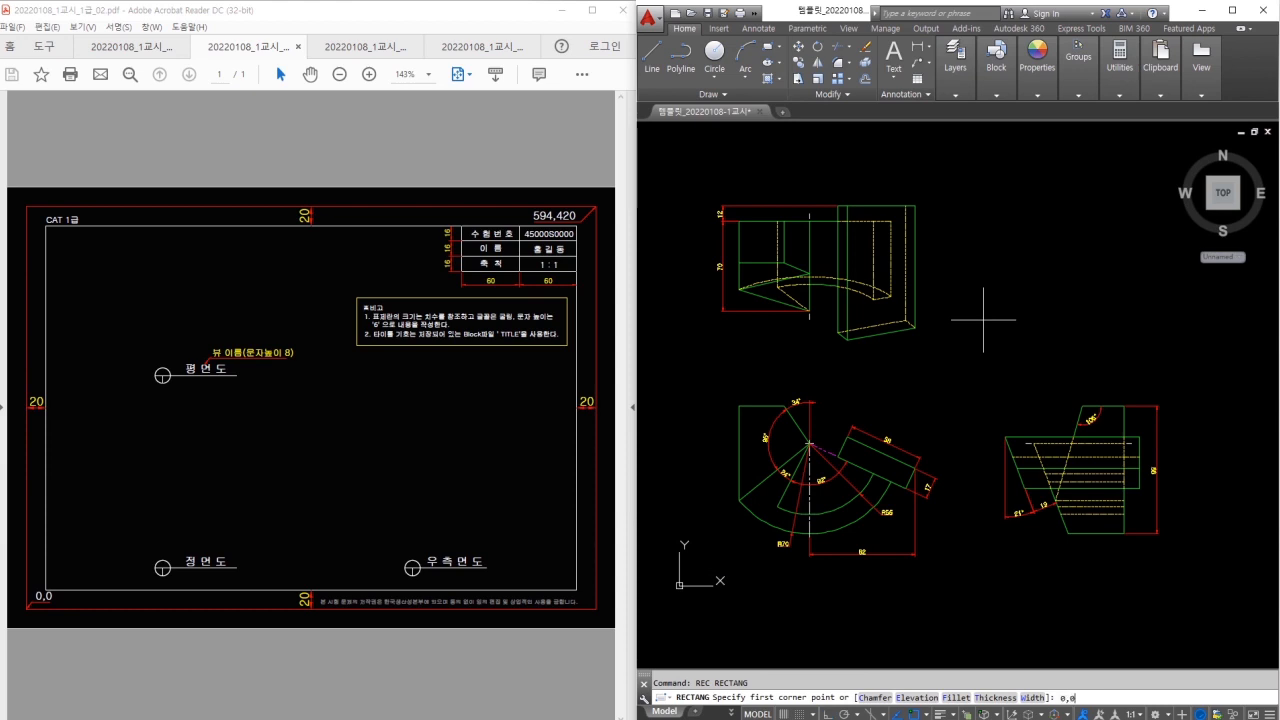
key(Return)
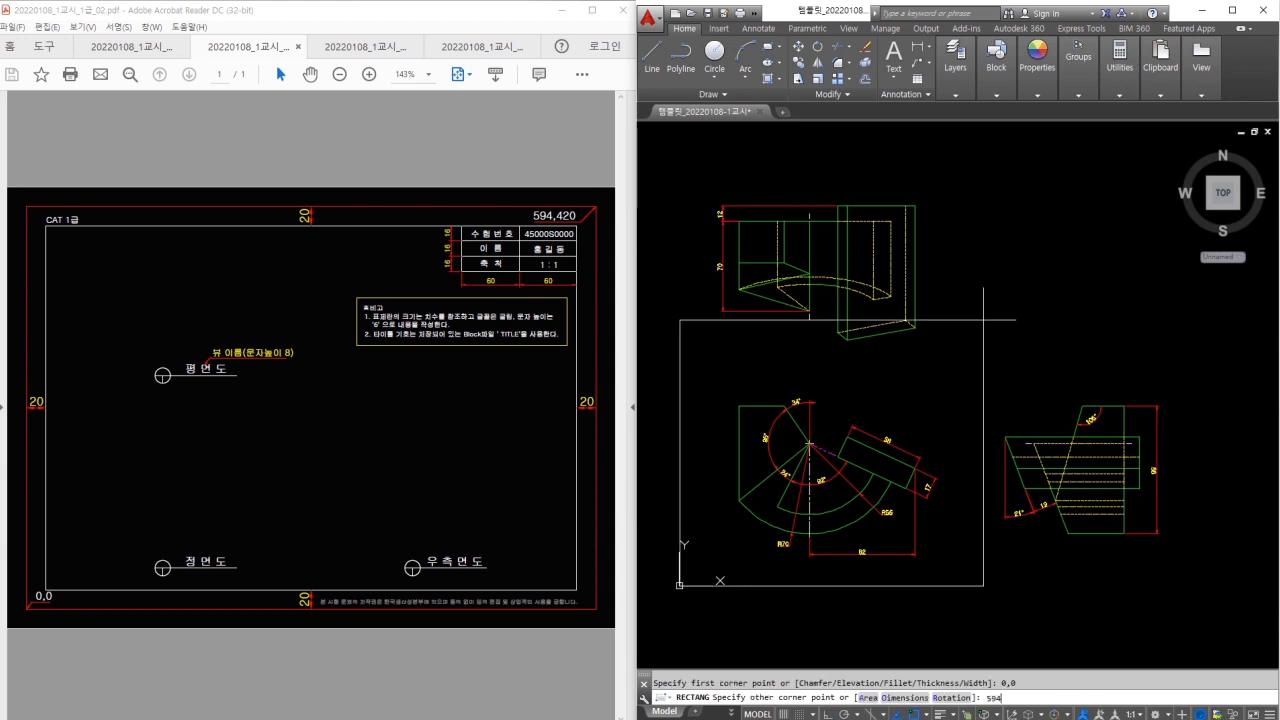
text(594,420)
key(Return)
key(Escape)
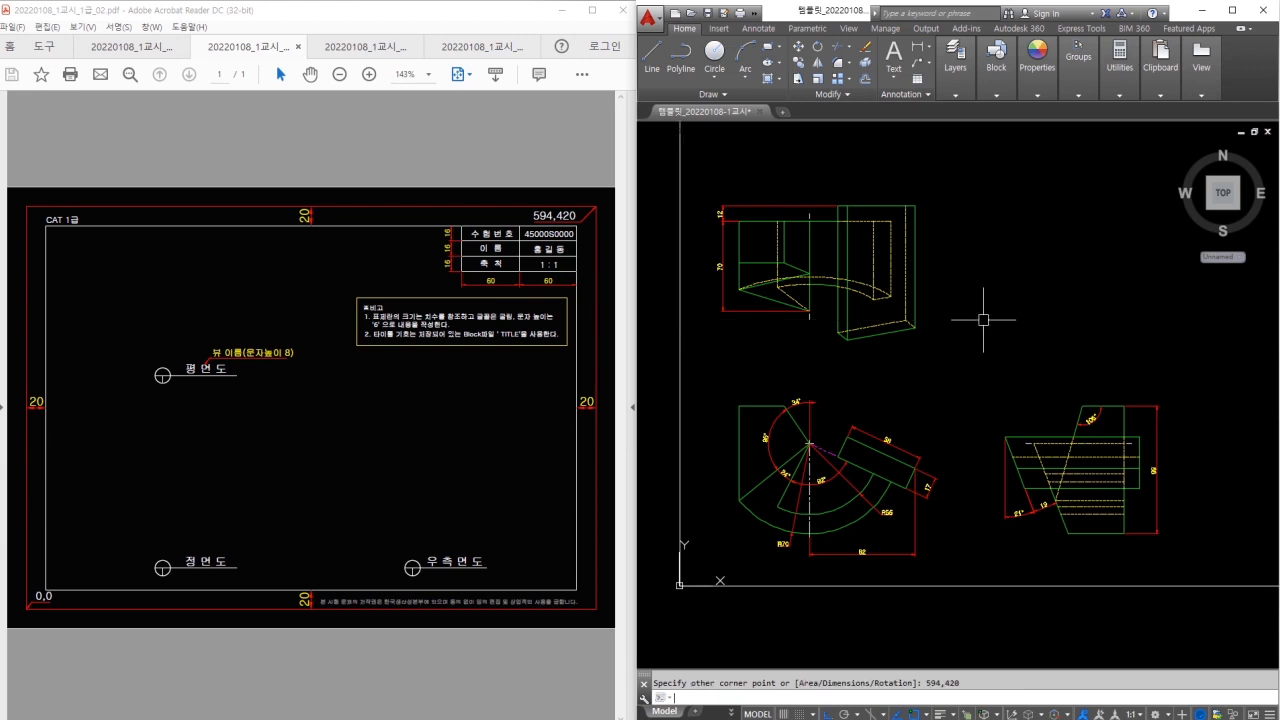
scroll(984, 320, down, 3)
scroll(906, 354, up, 2)
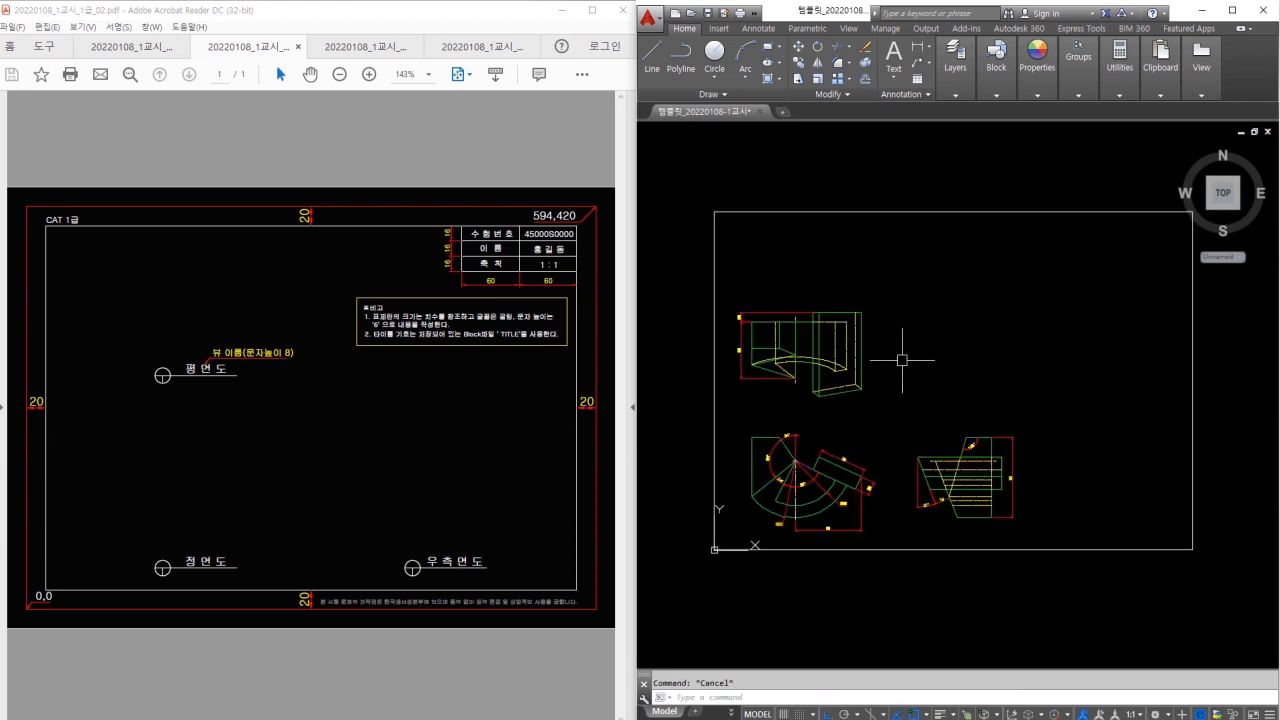
Offset the sheet rectangle 20 inward to form the inner border
text(o)
key(Return)
text(20)
key(Return)
click(907, 214)
click(930, 278)
key(Escape)
Move all three views together to the right within the inner border
text(m)
key(Return)
click(699, 298)
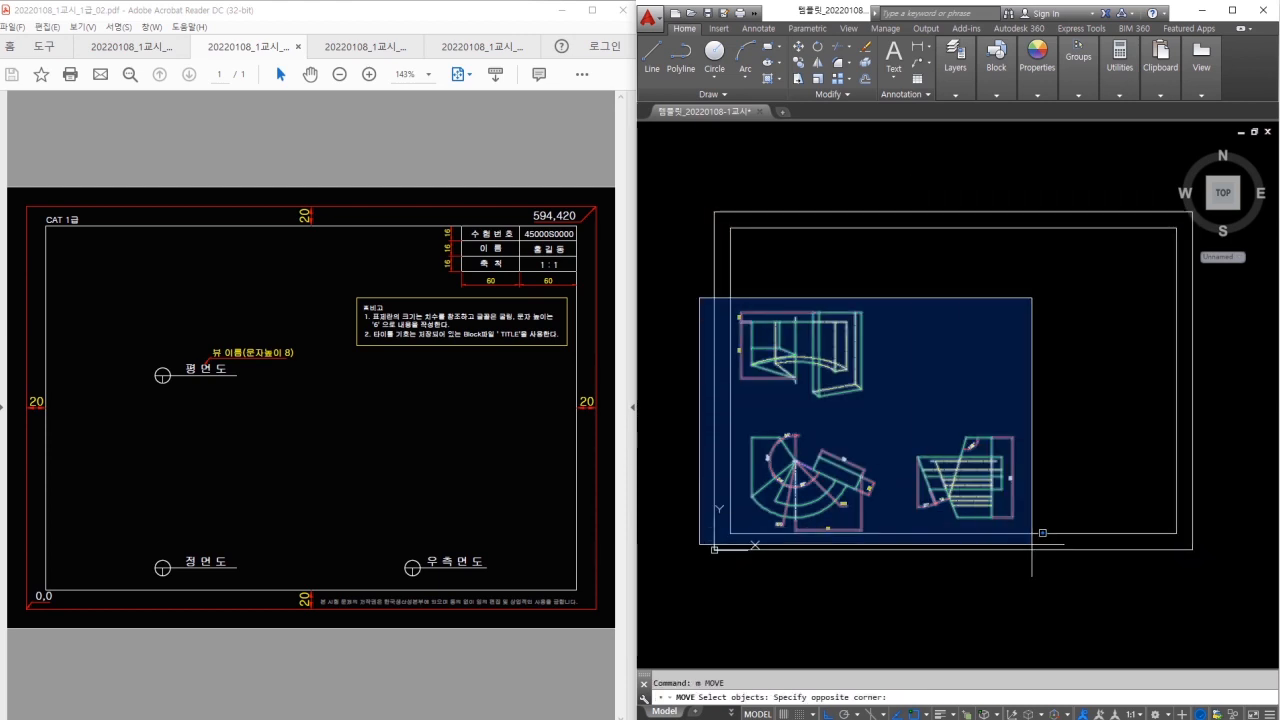
click(1032, 545)
key(Return)
click(1058, 467)
click(1138, 467)
Move all three dimensioned views upward inside the inner border
click(799, 310)
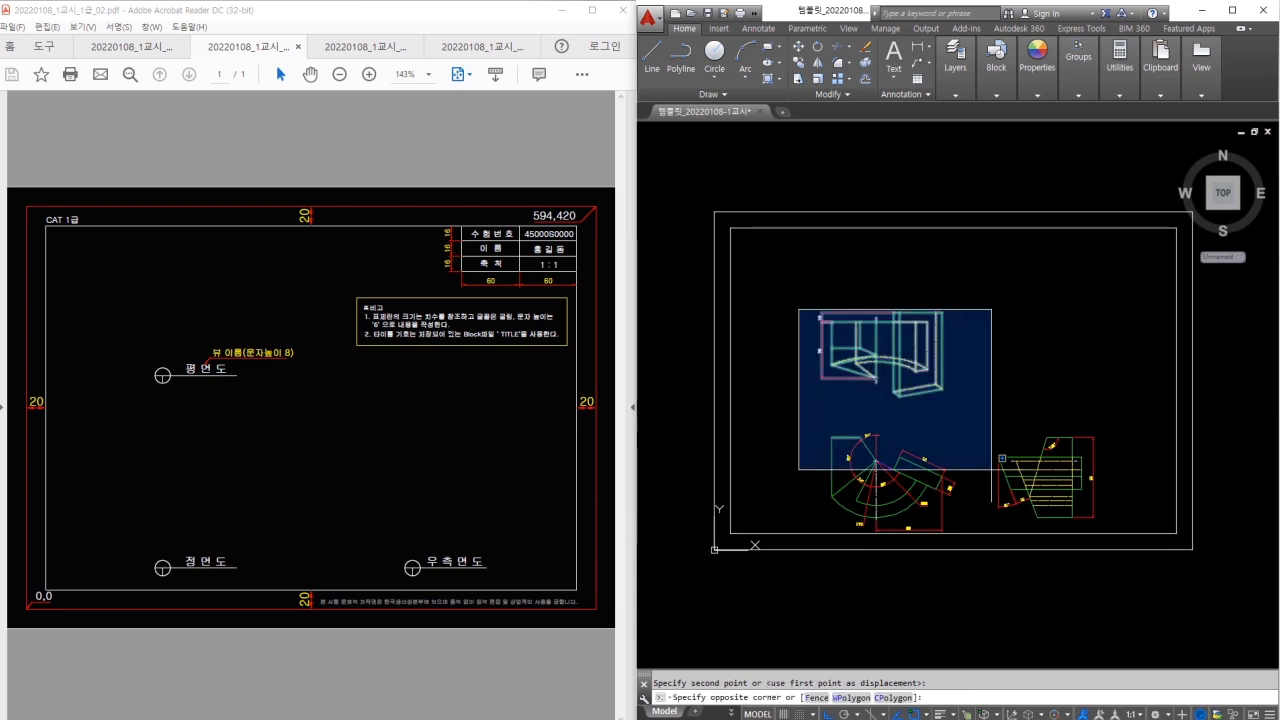
click(1140, 616)
text(m)
key(Return)
click(1107, 620)
click(1135, 565)
Move the front and right-side views slightly down, away from the plan view
click(813, 351)
click(1135, 489)
text(m)
key(Return)
click(1137, 422)
click(1139, 439)
Move the plan and front views together slightly to adjust their spacing from the right-side view
click(968, 245)
click(798, 497)
text(m)
key(Return)
click(795, 486)
click(797, 467)
Select all three views and adjust their overall position within the border
click(788, 244)
click(1156, 542)
text(m)
key(Return)
click(1142, 436)
click(1072, 308)
Erase the outer sheet rectangle and explode the inner border into separate lines
middle_drag(938, 209, 923, 210)
text(e)
key(Return)
click(921, 211)
key(Return)
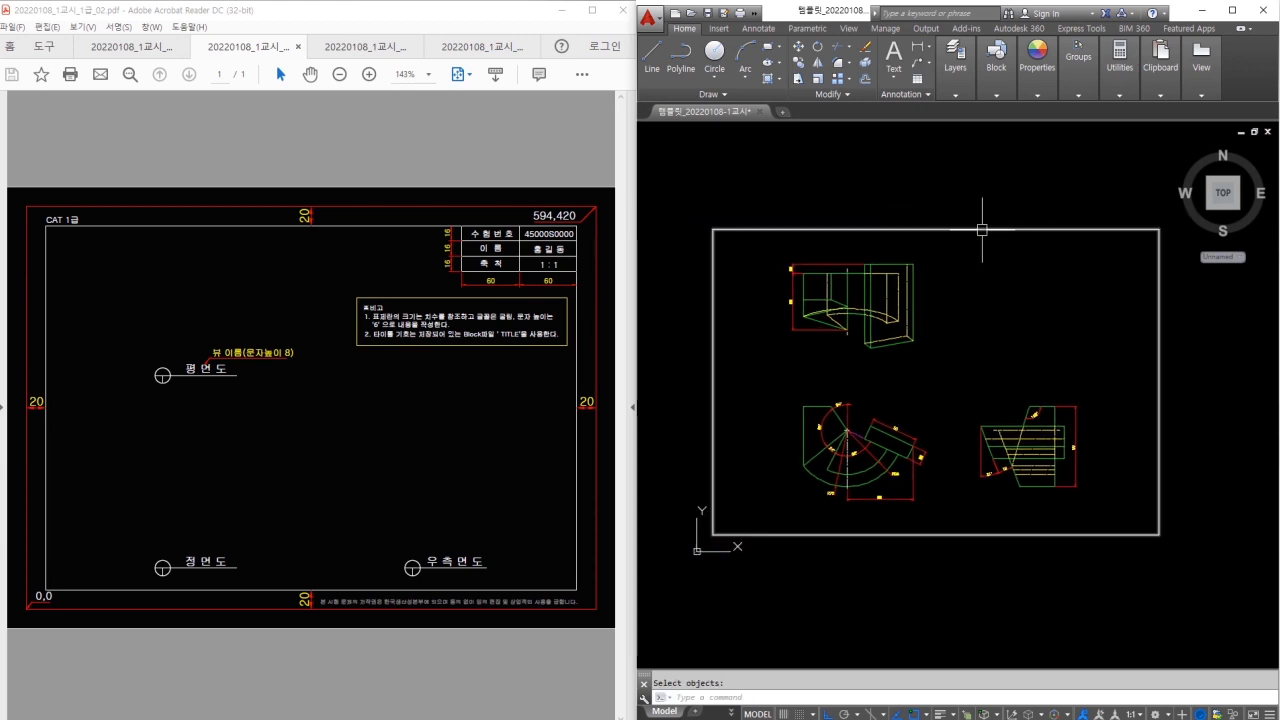
click(1097, 230)
text(x)
key(Return)
scroll(1095, 240, up, 2)
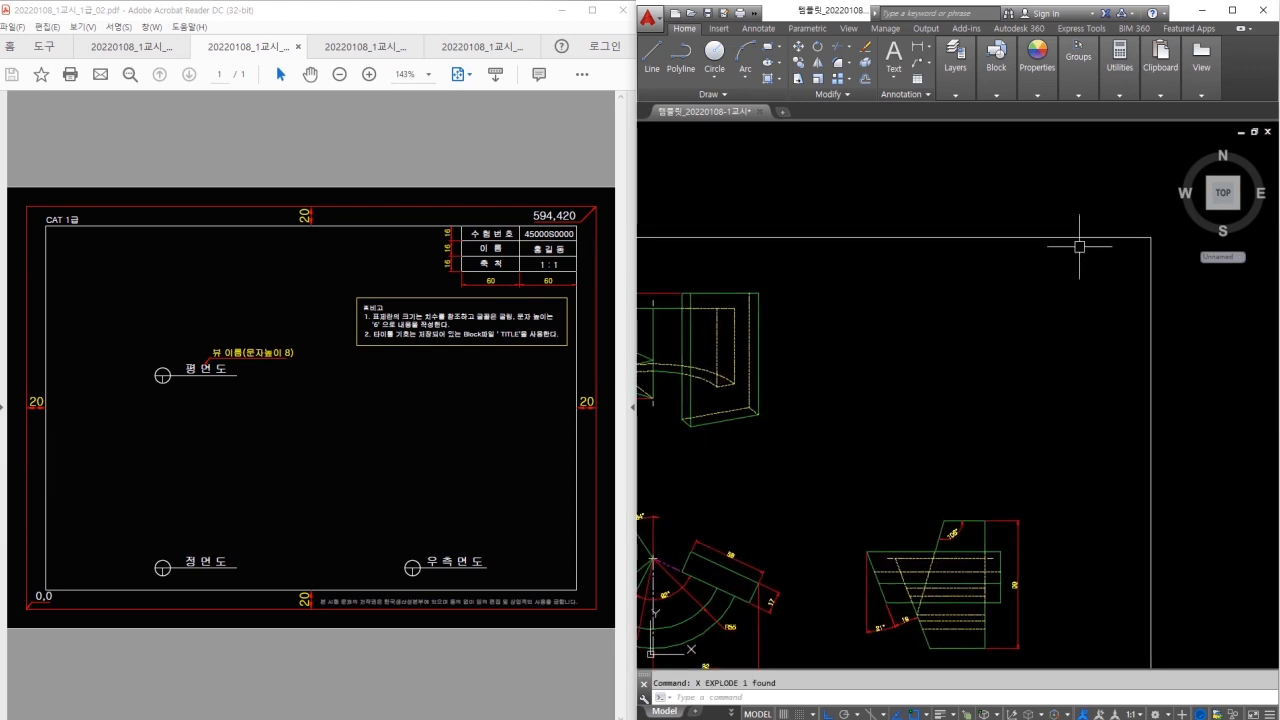
Offset the border's top line downward three times at 16 spacing for the title-block rows
text(o)
key(Return)
text(16)
key(Return)
click(1111, 238)
click(1111, 264)
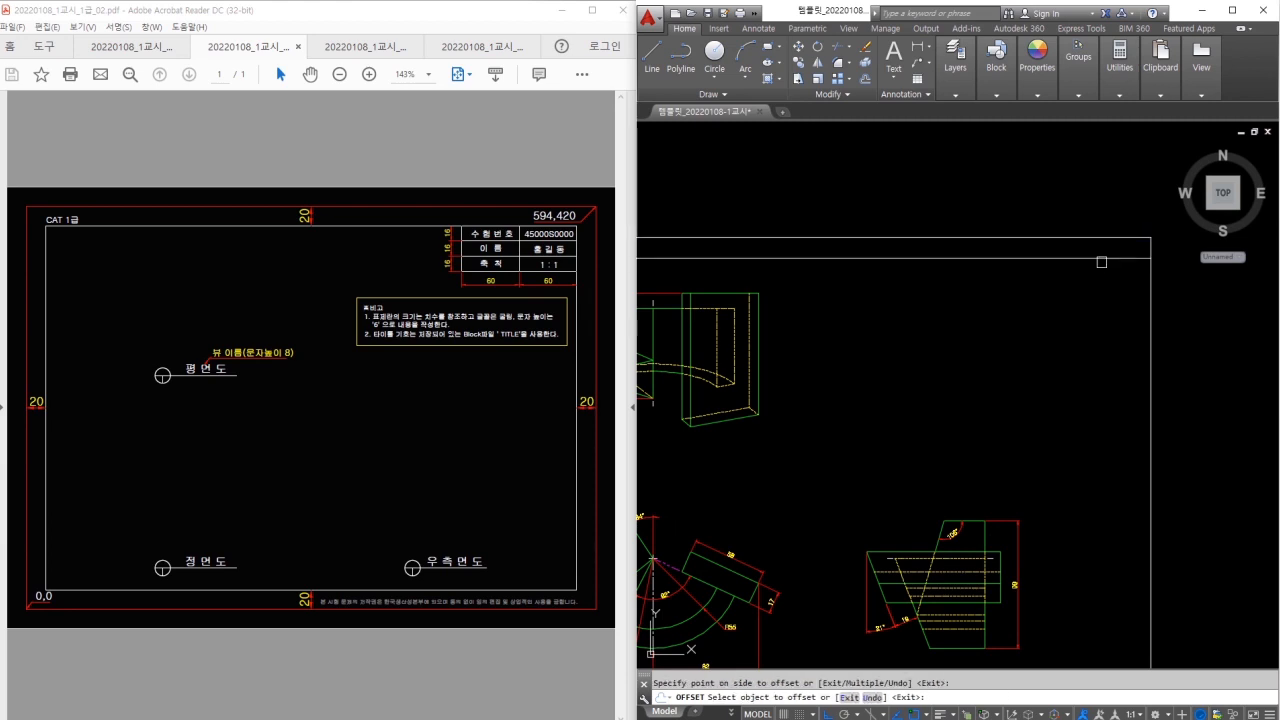
click(1110, 259)
click(1104, 296)
click(1098, 279)
click(1106, 314)
key(Escape)
Offset the border's right line leftward twice at 60 spacing for the title-block columns
text(o)
key(Return)
text(60)
key(Return)
click(1151, 312)
click(1088, 314)
click(1073, 320)
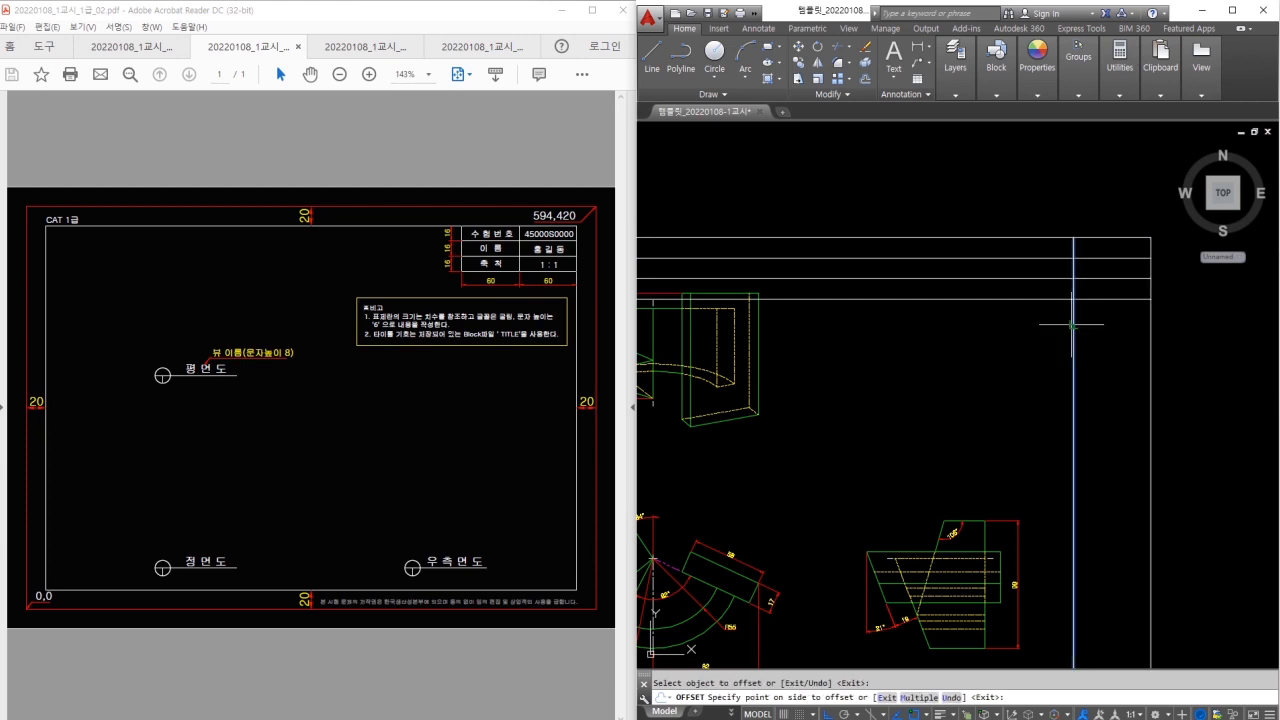
click(1012, 332)
key(Escape)
Trim the title-block row lines that extend left of the leftmost column line
text(tr)
key(Return)
click(996, 287)
key(Return)
click(969, 324)
click(938, 247)
key(Return)
Try to trim the column lines against the title block's bottom line, and undo the trim
key(Return)
click(1021, 298)
key(Return)
click(1104, 343)
click(987, 340)
key(Escape)
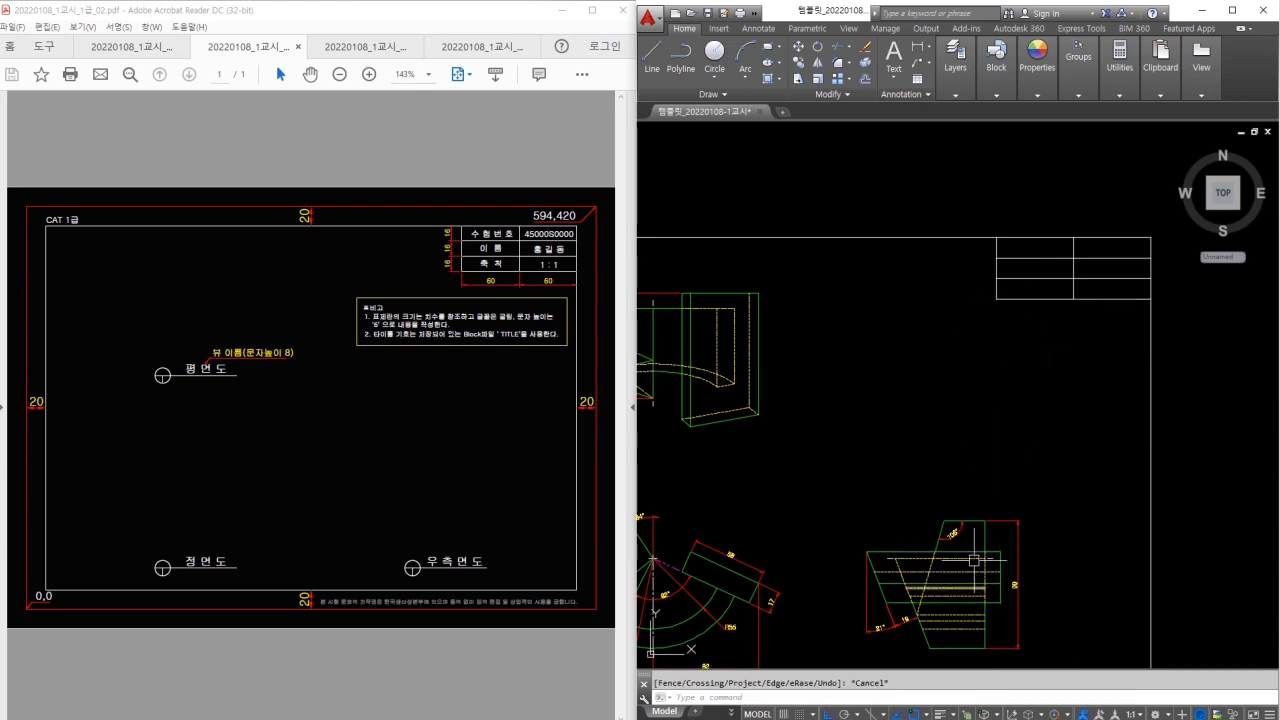
key(ctrl+z)
Trim the two column lines below the title block using all edges, and erase the leftover segment near the right-side view
text(tr)
key(Return)
key(Return)
click(1114, 369)
click(958, 335)
key(Escape)
mouse_move(1013, 600)
mouse_down()
mouse_move(980, 574)
mouse_move(1006, 612)
mouse_up()
click(1013, 598)
text(e)
key(Return)
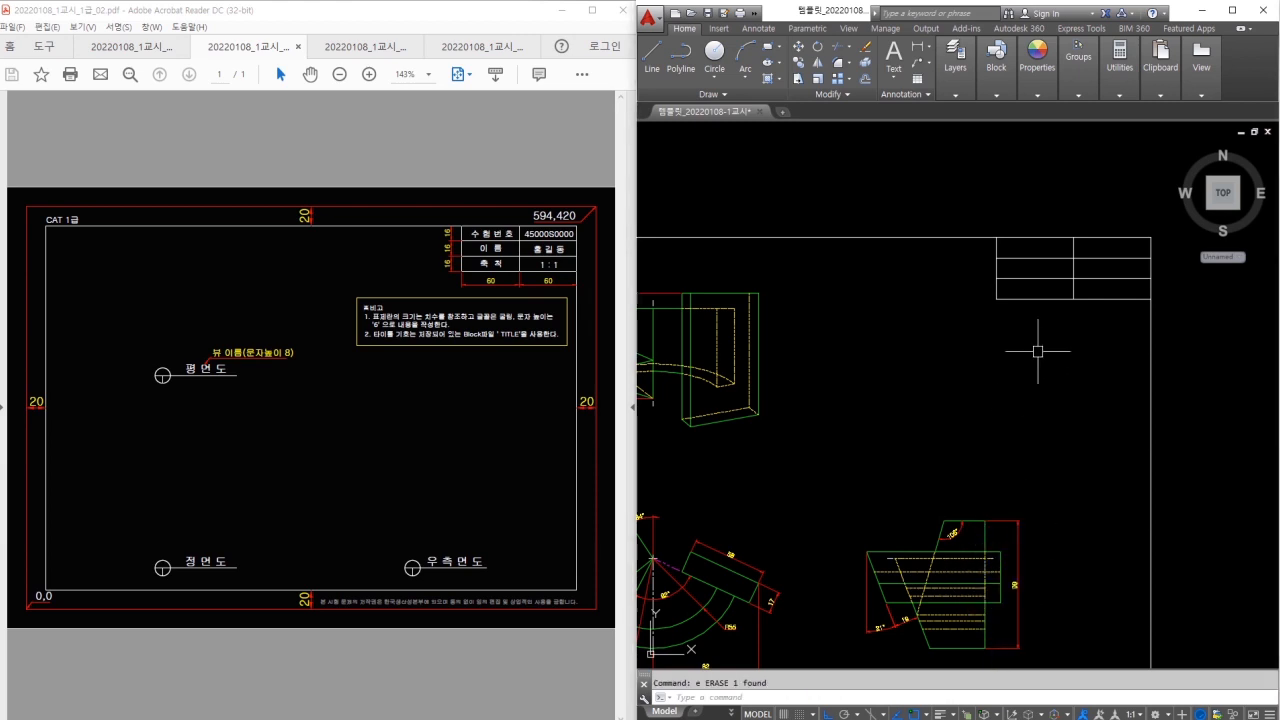
Place placeholder dash multiline text across the title block's upper-left cell with Middle Center justification
scroll(990, 257, up, 3)
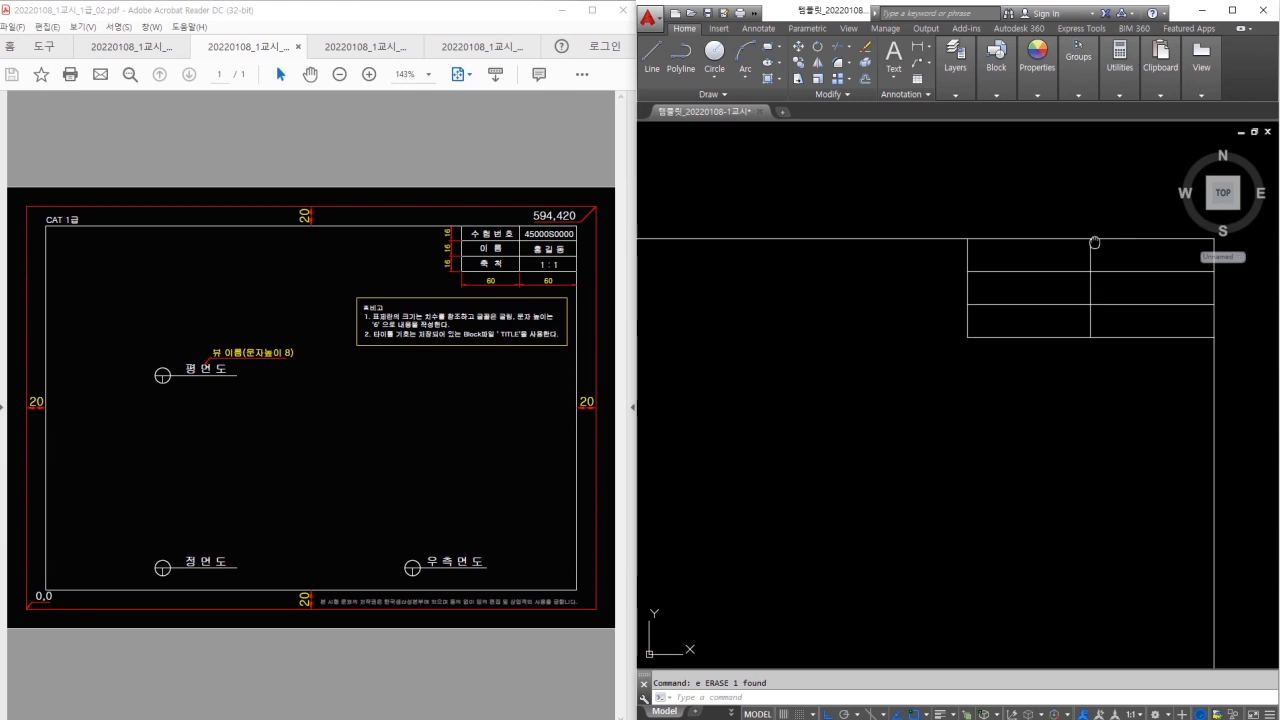
text(mt)
key(Return)
scroll(1005, 265, up, 2)
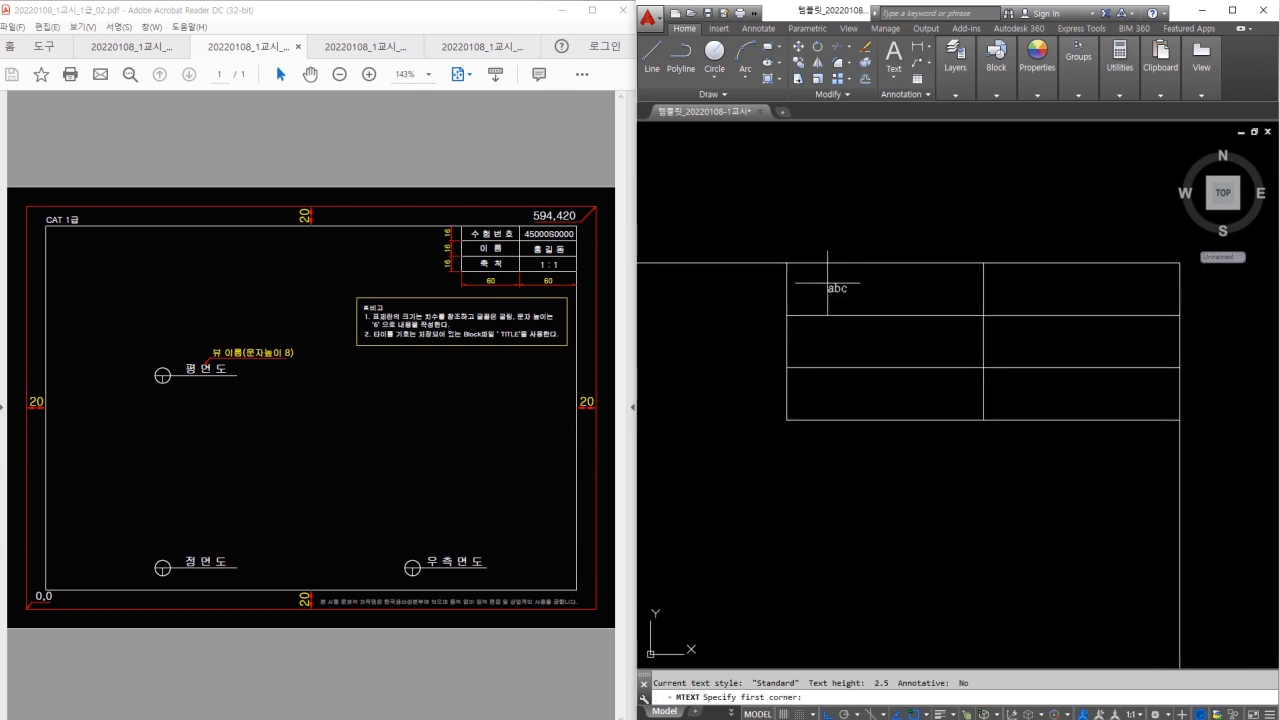
click(786, 264)
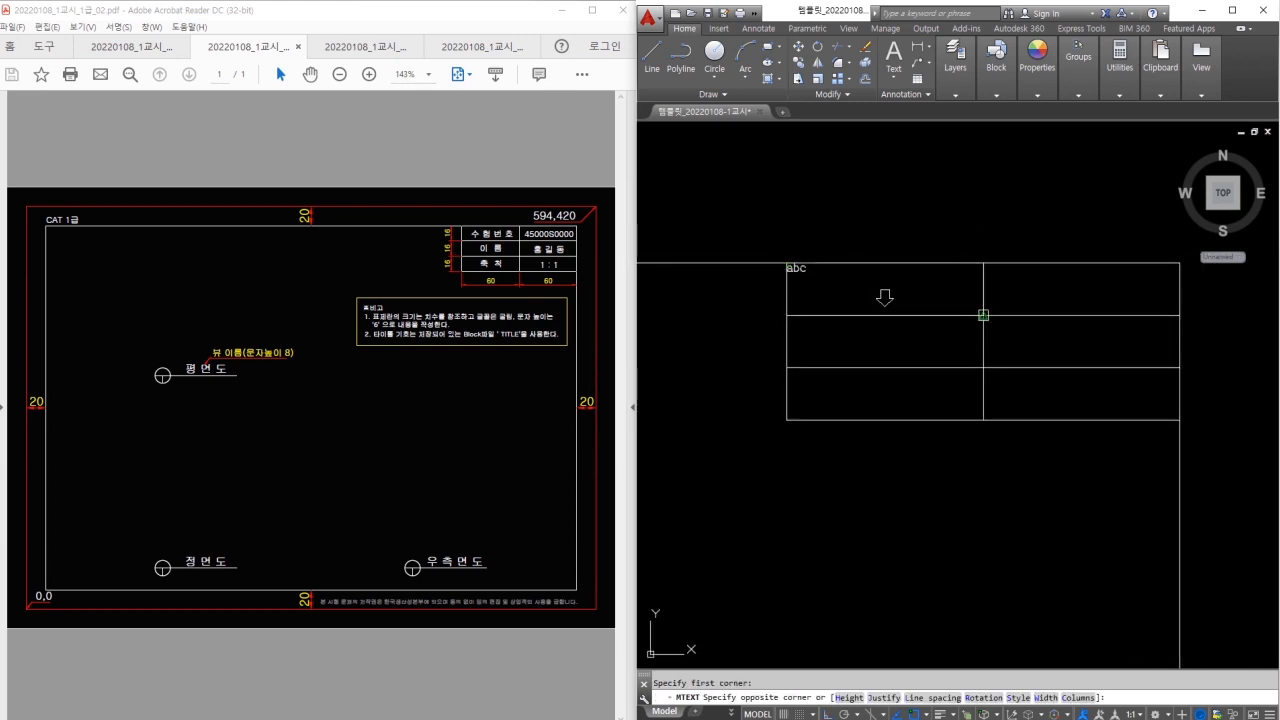
click(983, 315)
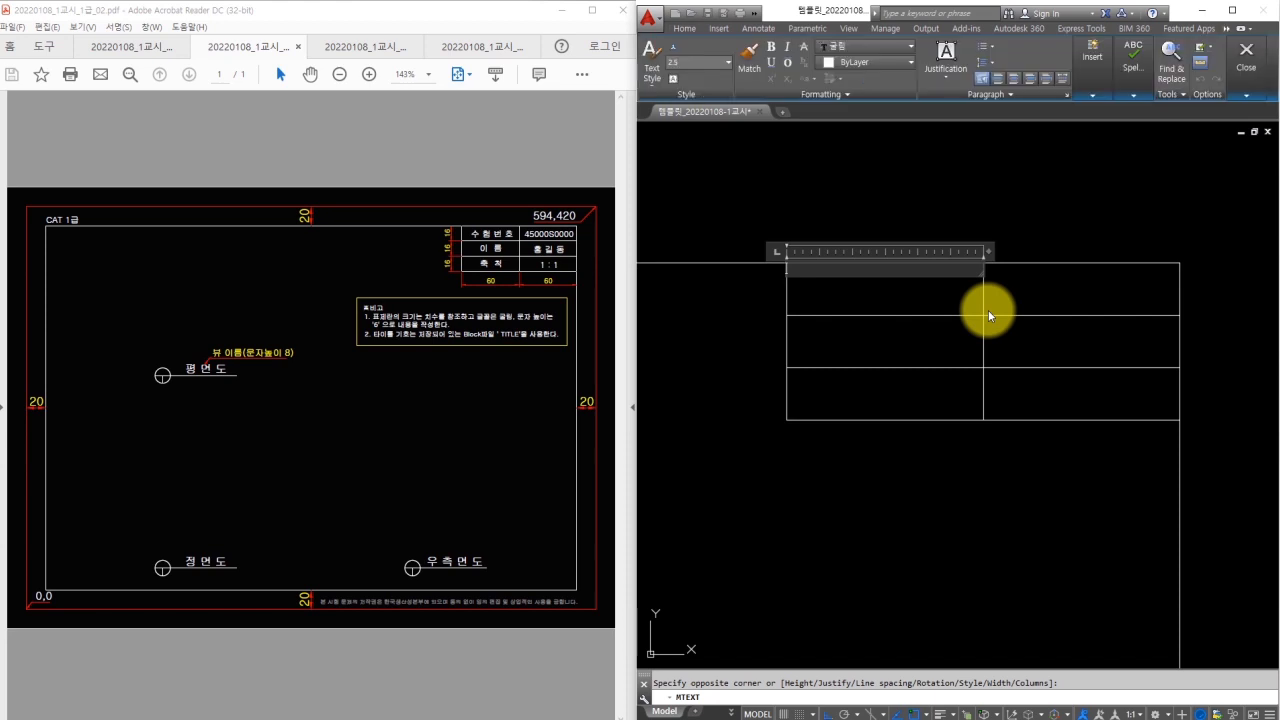
click(952, 70)
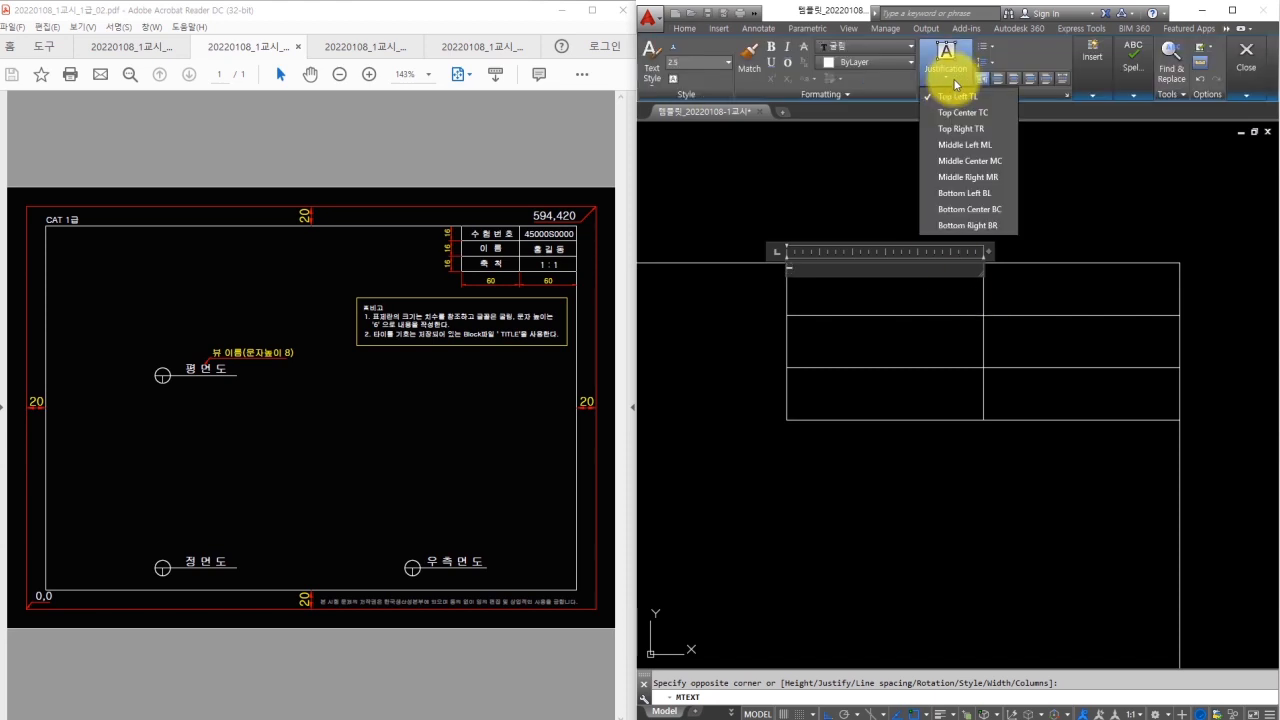
click(969, 161)
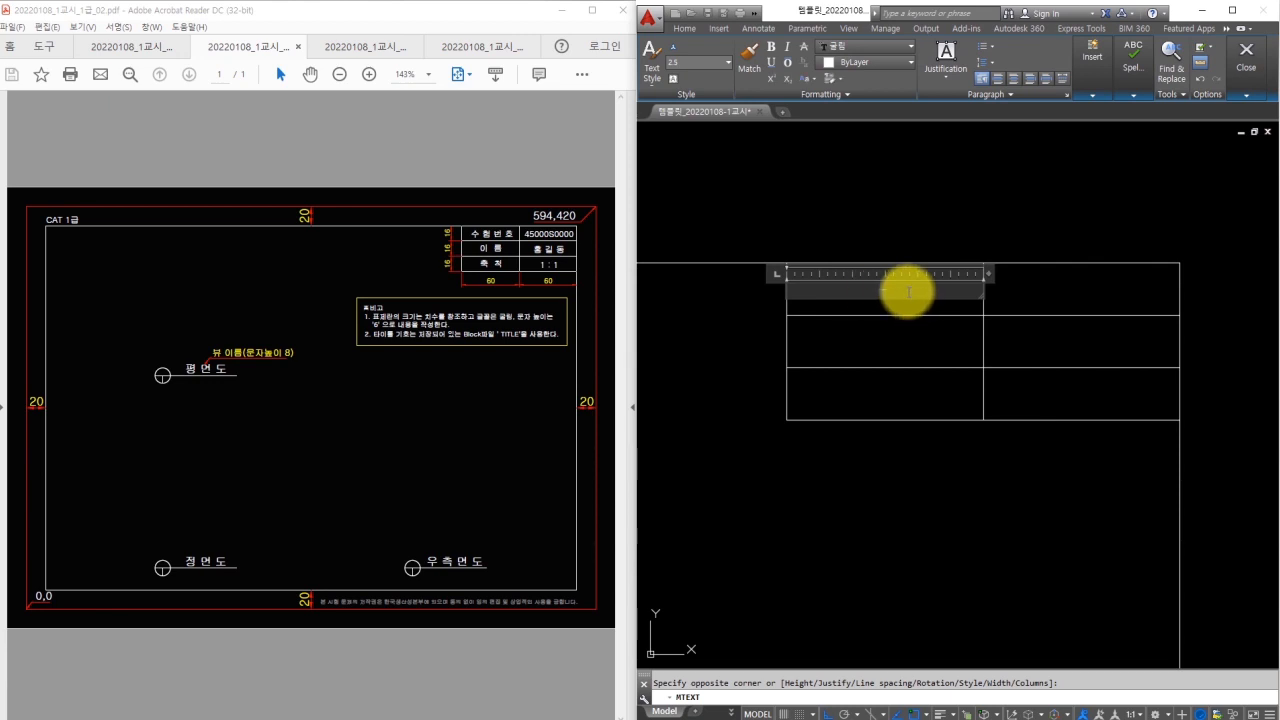
click(688, 31)
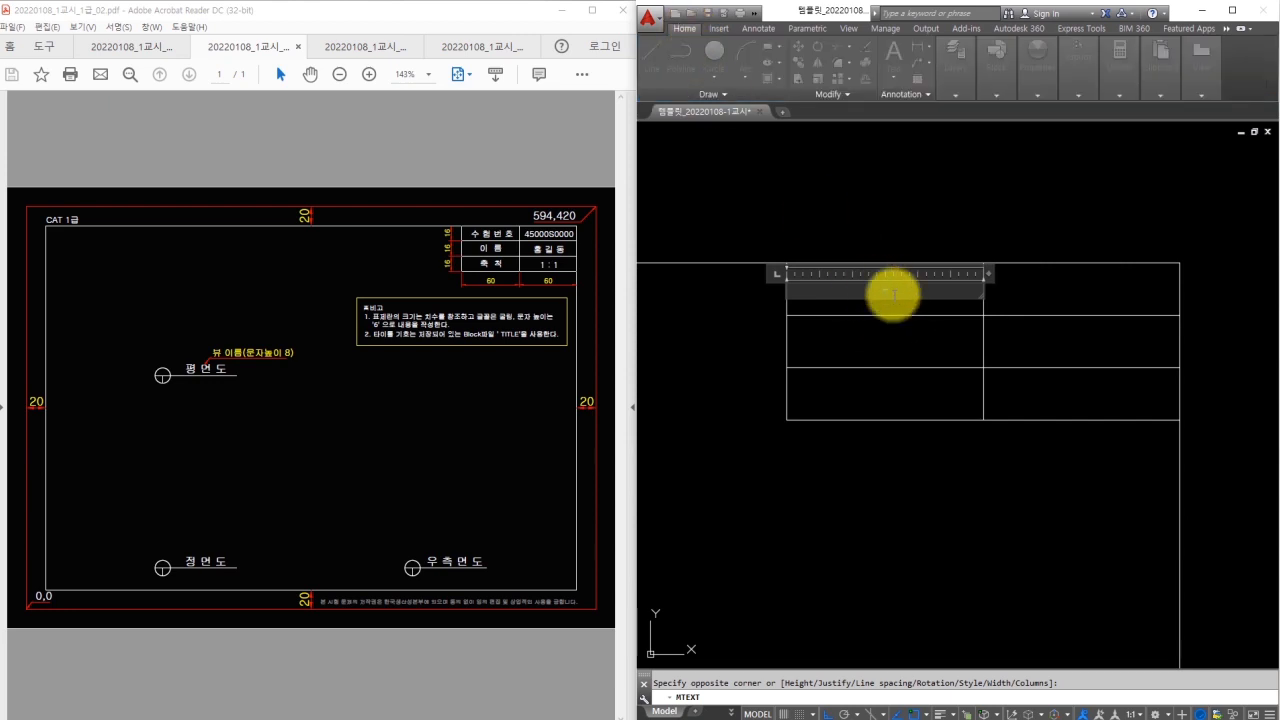
click(888, 306)
Set the height of the placeholder text in the upper-left title-block cell to 6
click(887, 288)
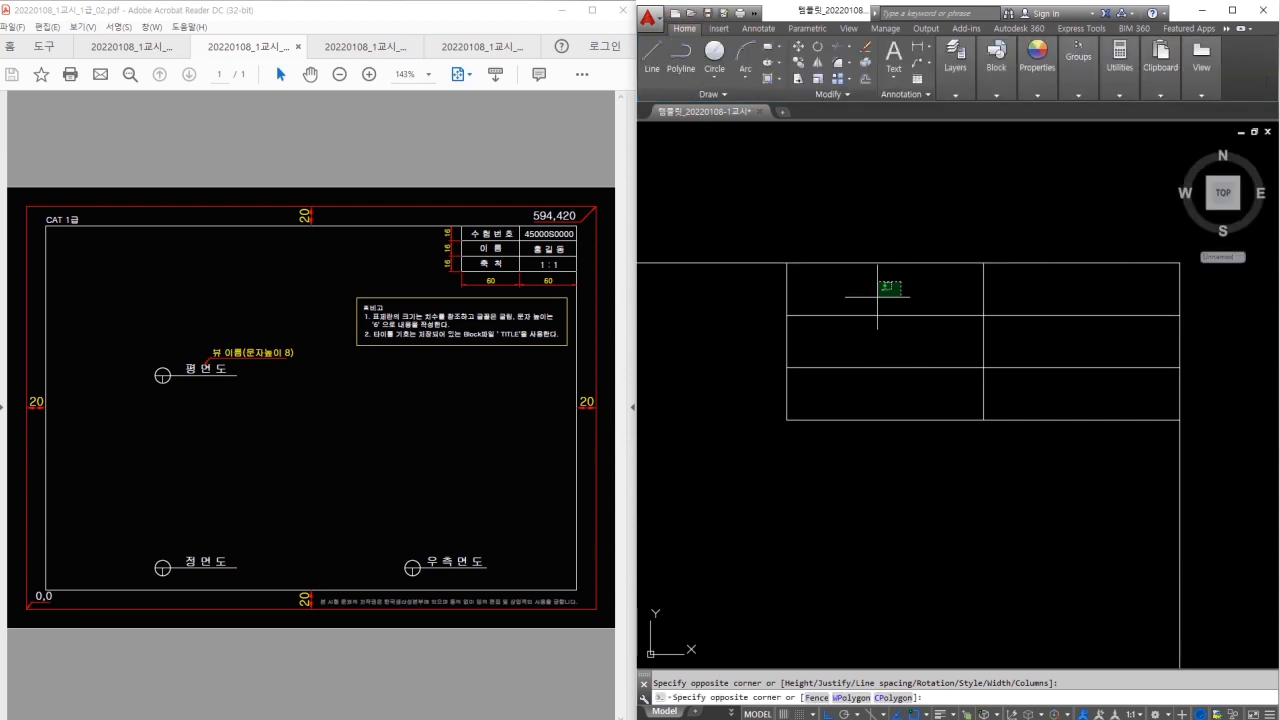
double_click(889, 292)
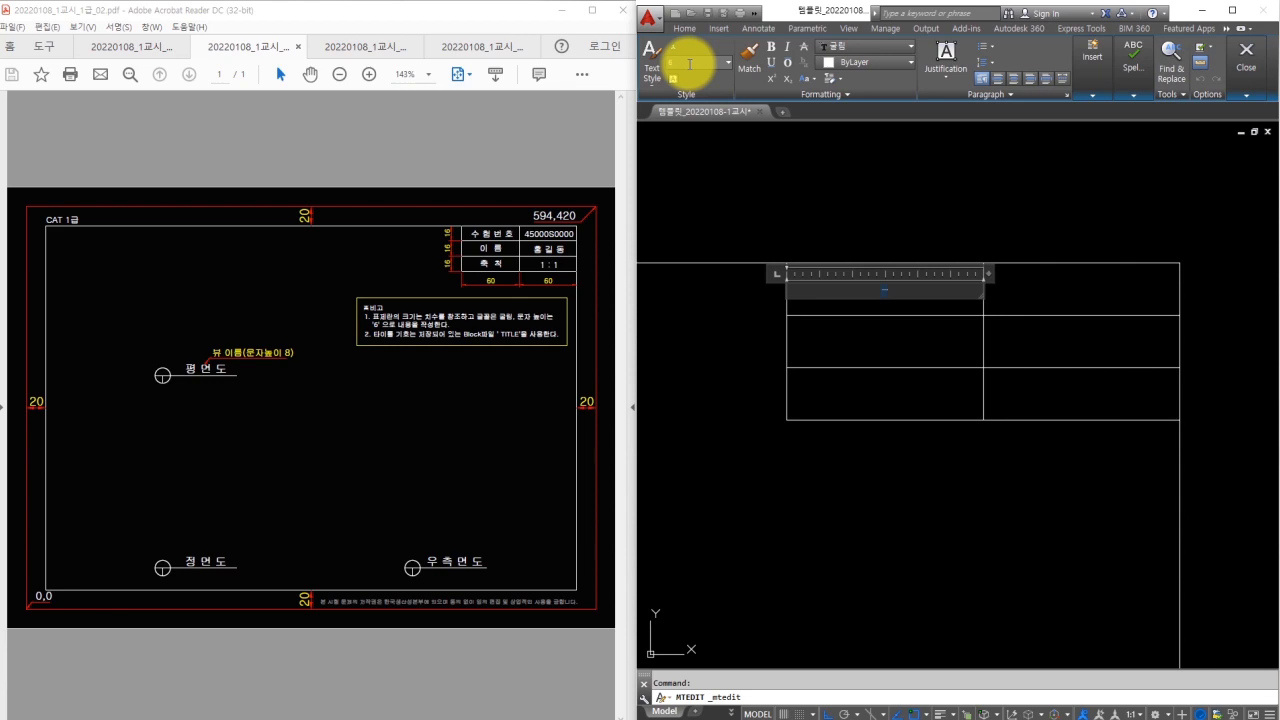
key(Return)
click(947, 216)
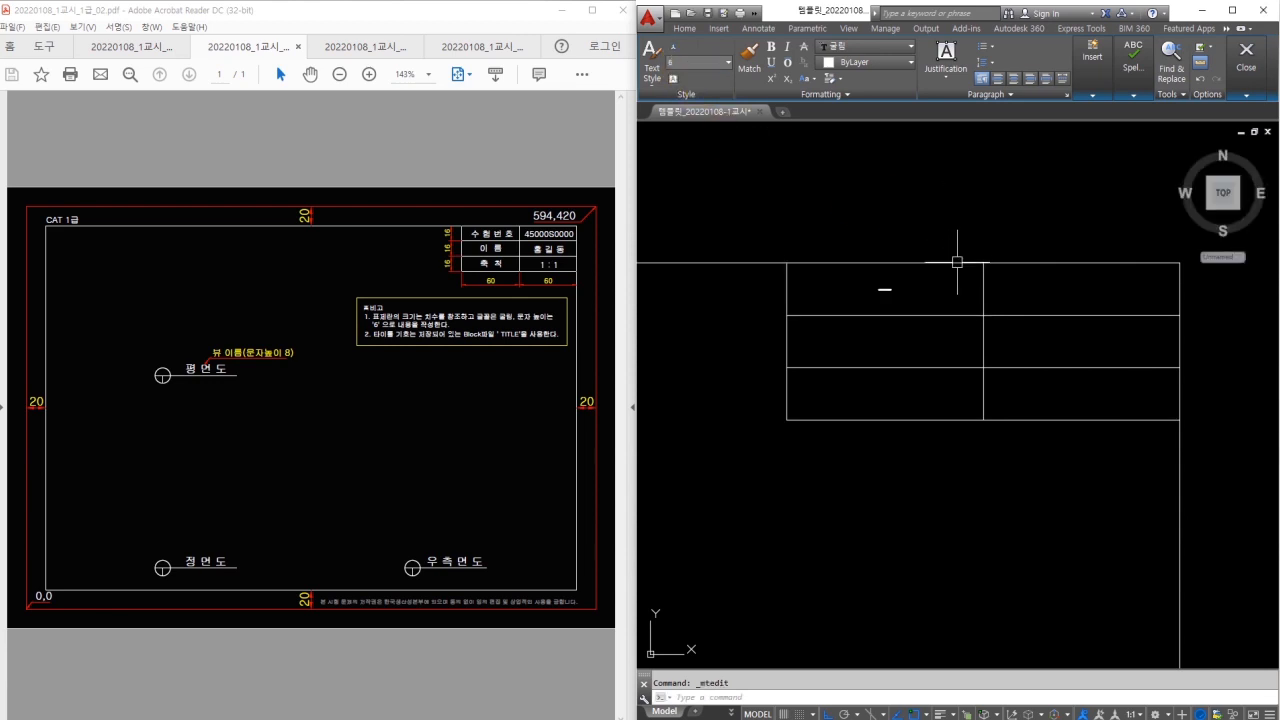
Put the placeholder text in the title block's upper-left cell on the 문자 layer
click(914, 297)
click(890, 277)
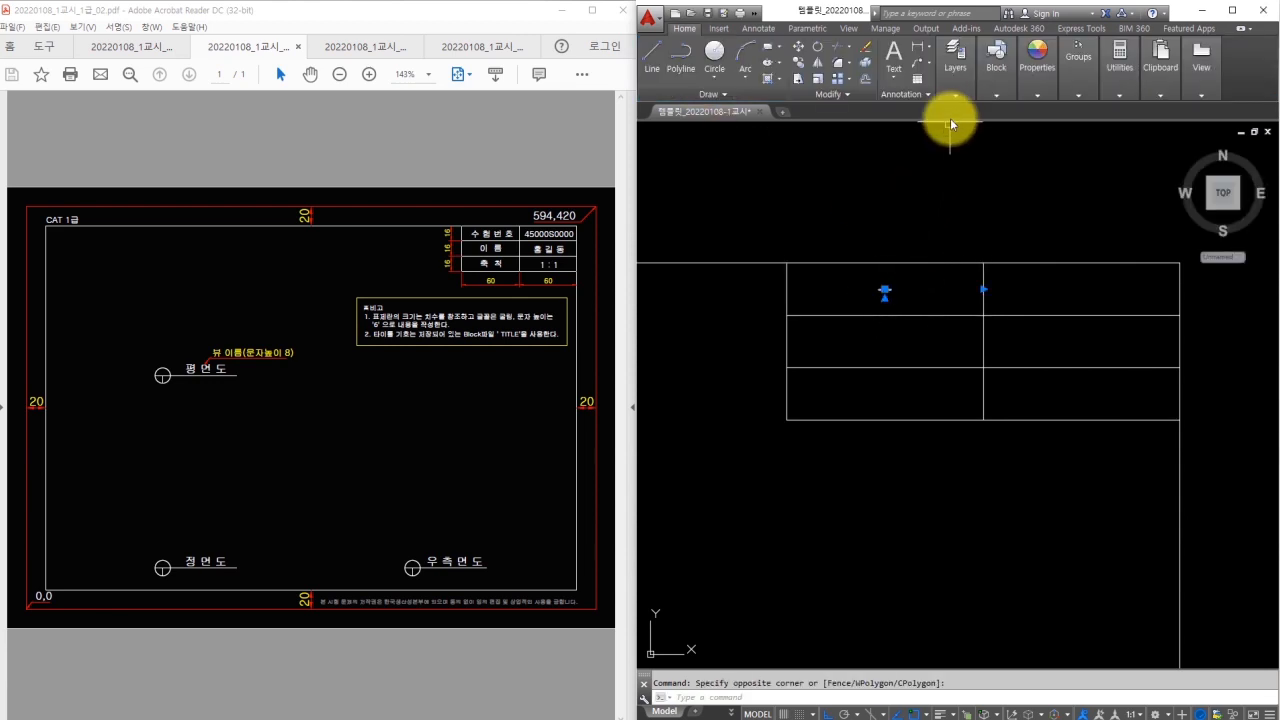
click(952, 80)
click(1048, 116)
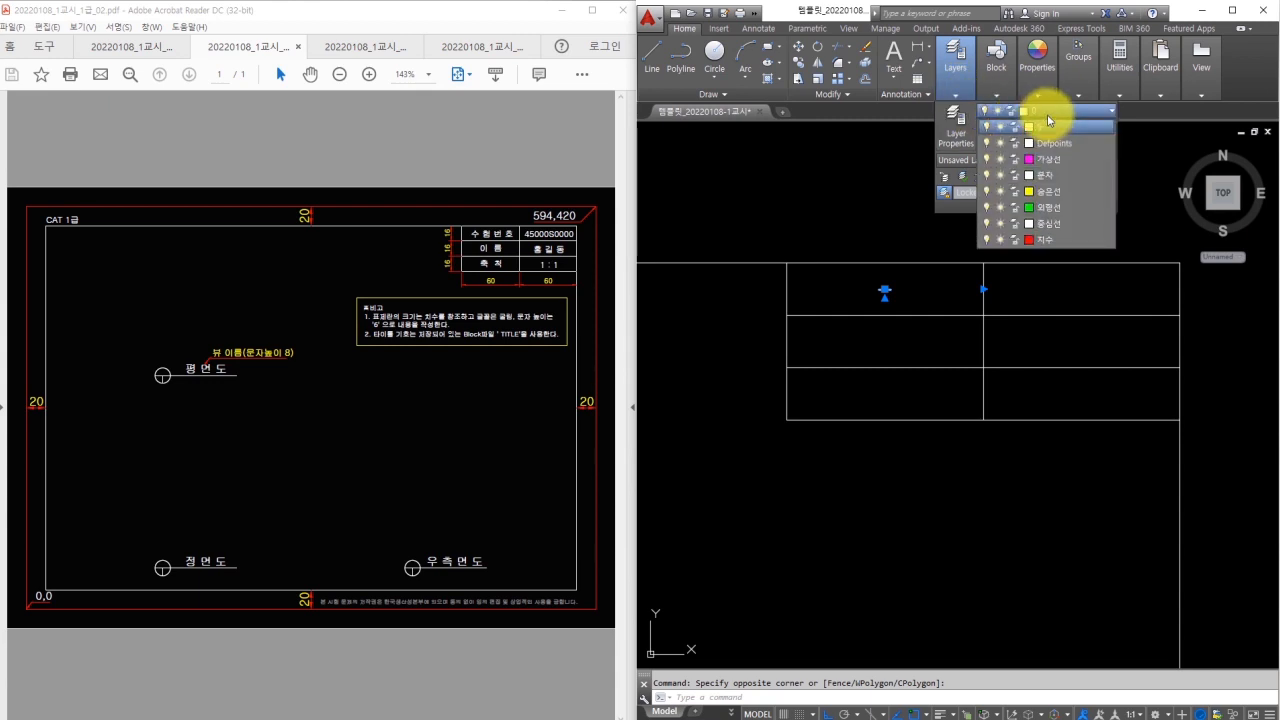
click(1048, 124)
click(1048, 177)
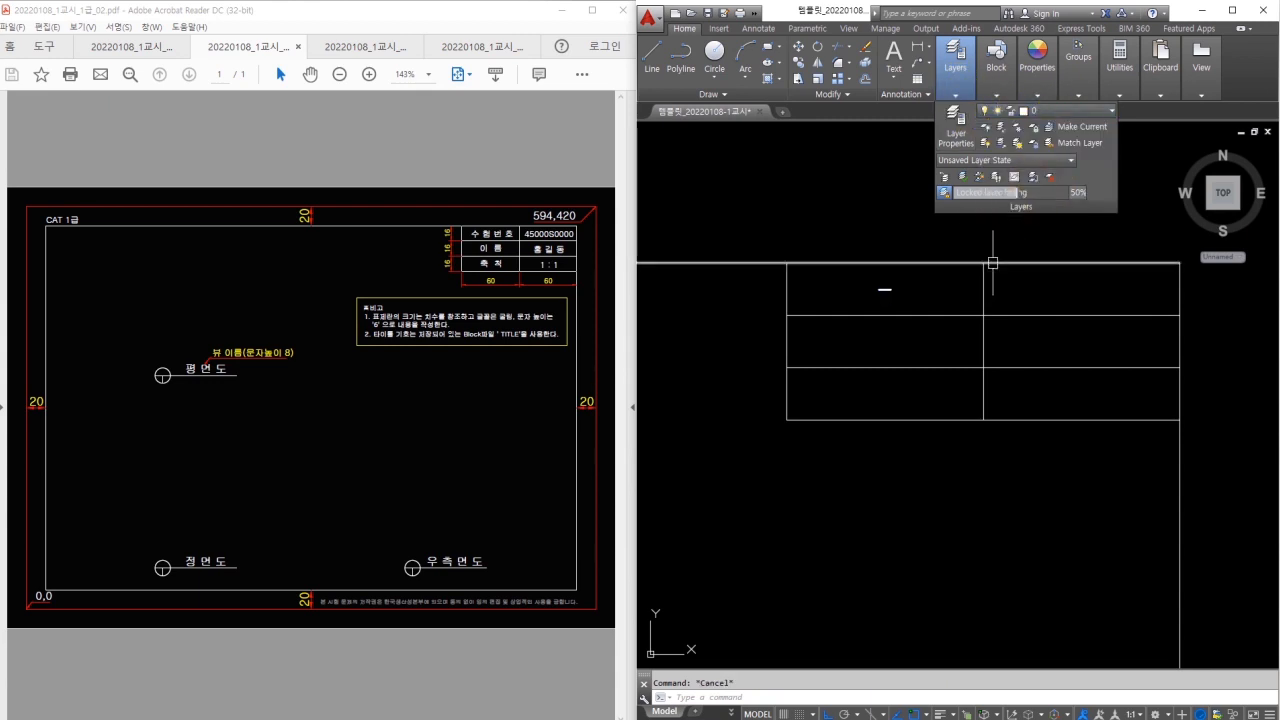
Copy the placeholder text from the title block's upper-left cell into the upper-right cell
text(co)
key(space)
click(864, 298)
click(899, 284)
key(space)
click(981, 316)
click(1163, 315)
key(Escape)
Copy the top-row placeholder texts down into the middle and bottom rows of the title block
click(1109, 301)
click(1072, 280)
key(space)
click(984, 316)
click(984, 367)
click(984, 419)
key(Escape)
Replace the placeholder in the title block's upper-left cell with "수 험 번 호"
middle_drag(994, 363, 955, 380)
text(ed)
key(Return)
click(844, 304)
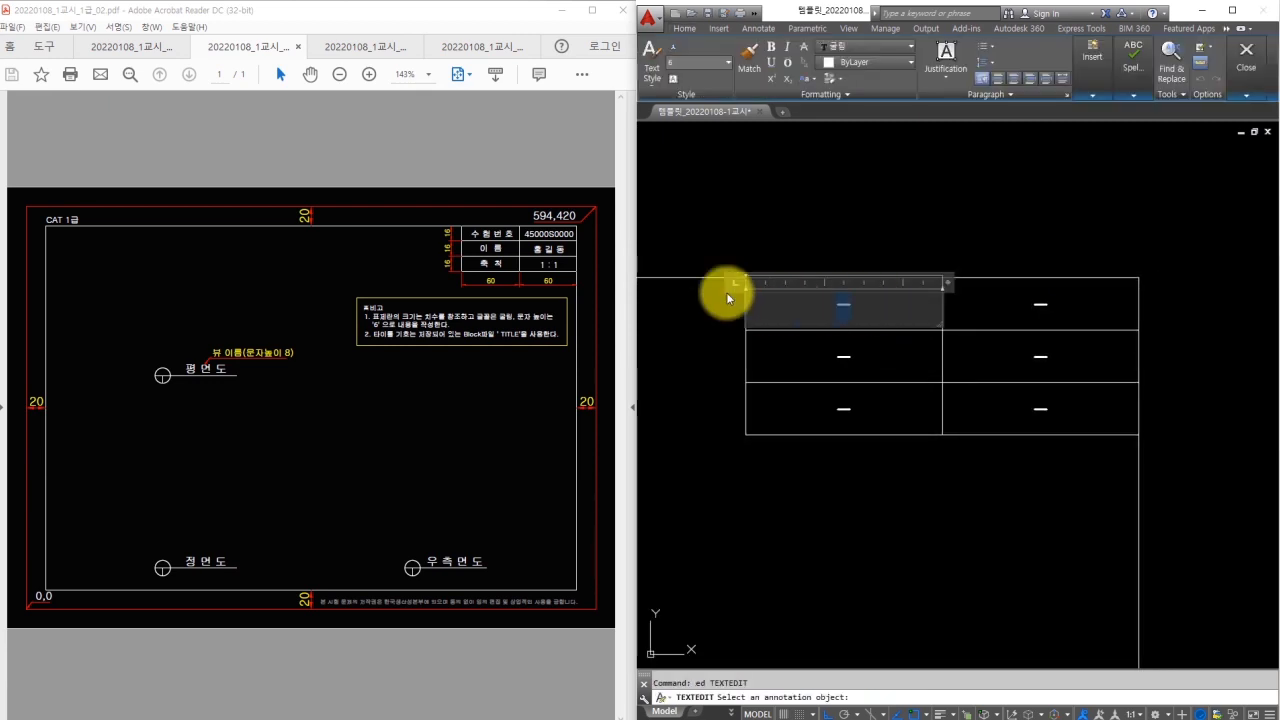
text(수 험 ㅂ)
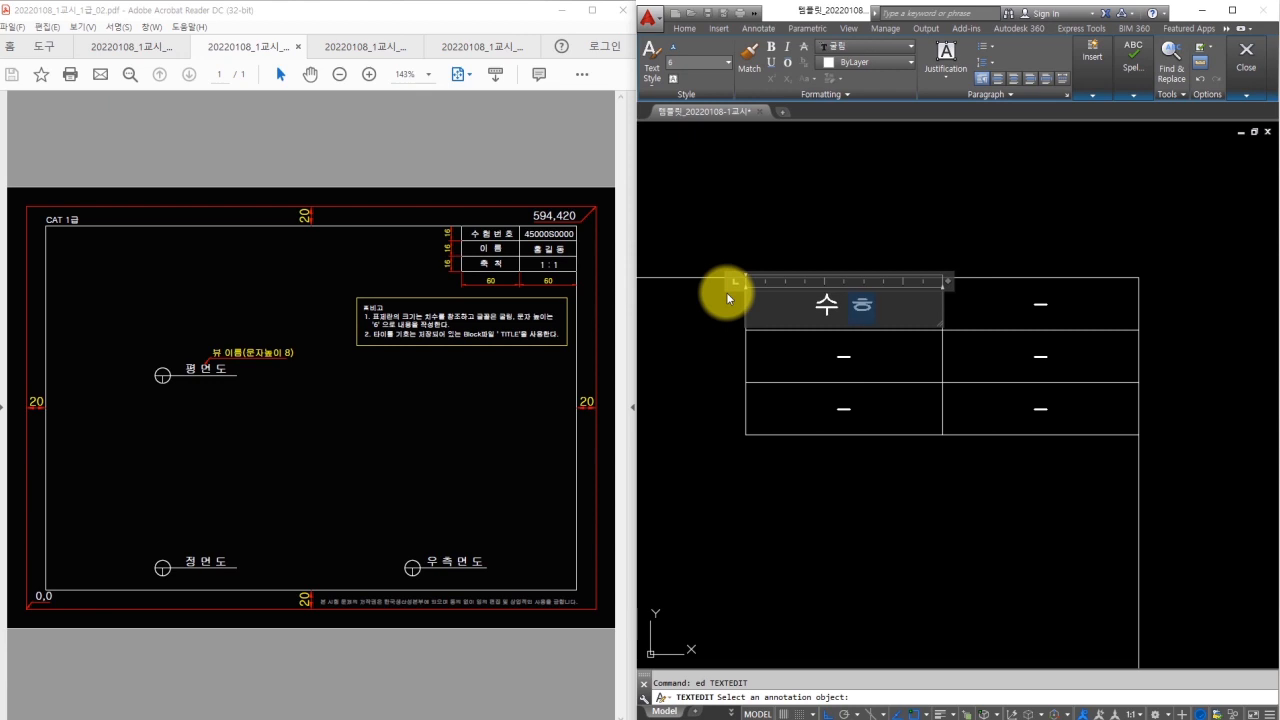
text(ㅓㄴ 호)
Replace the placeholder in the title block's upper-right cell with the examinee number
scroll(726, 292, up, 1)
scroll(1145, 342, down, 1)
middle_drag(1145, 342, 1059, 346)
click(1090, 332)
click(1096, 331)
click(1115, 322)
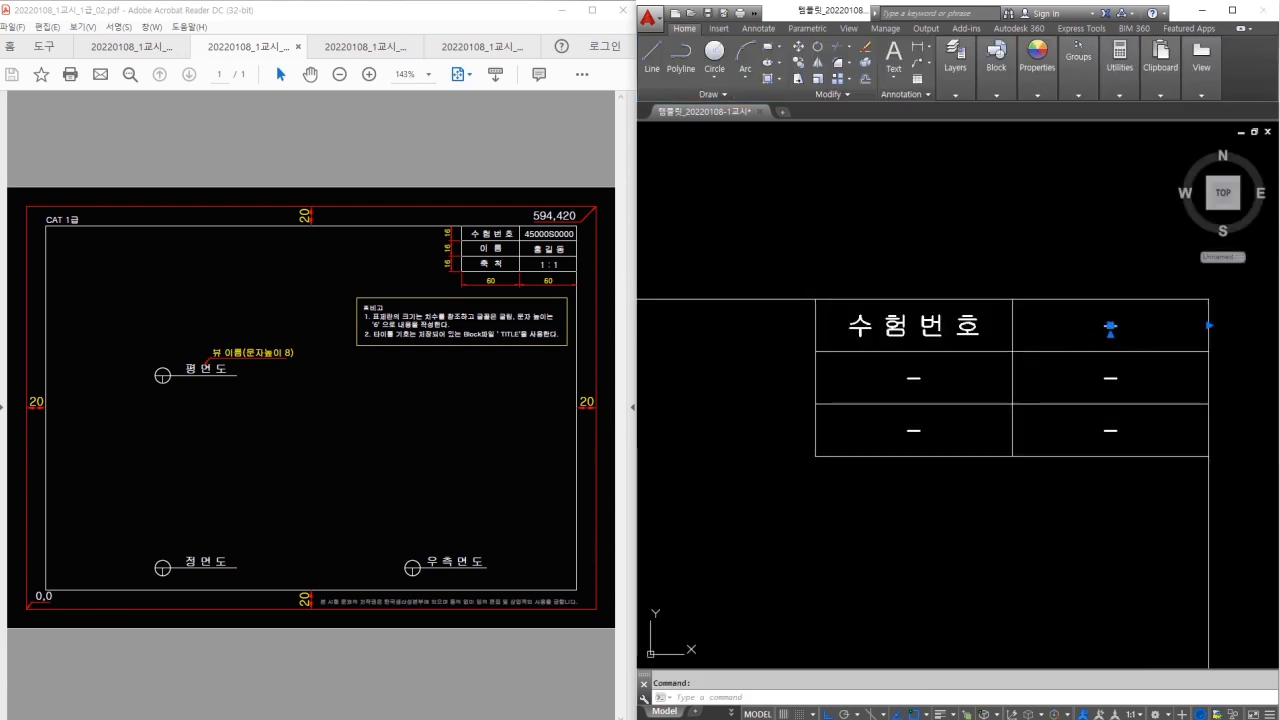
double_click(1113, 326)
text(123456789)
click(966, 391)
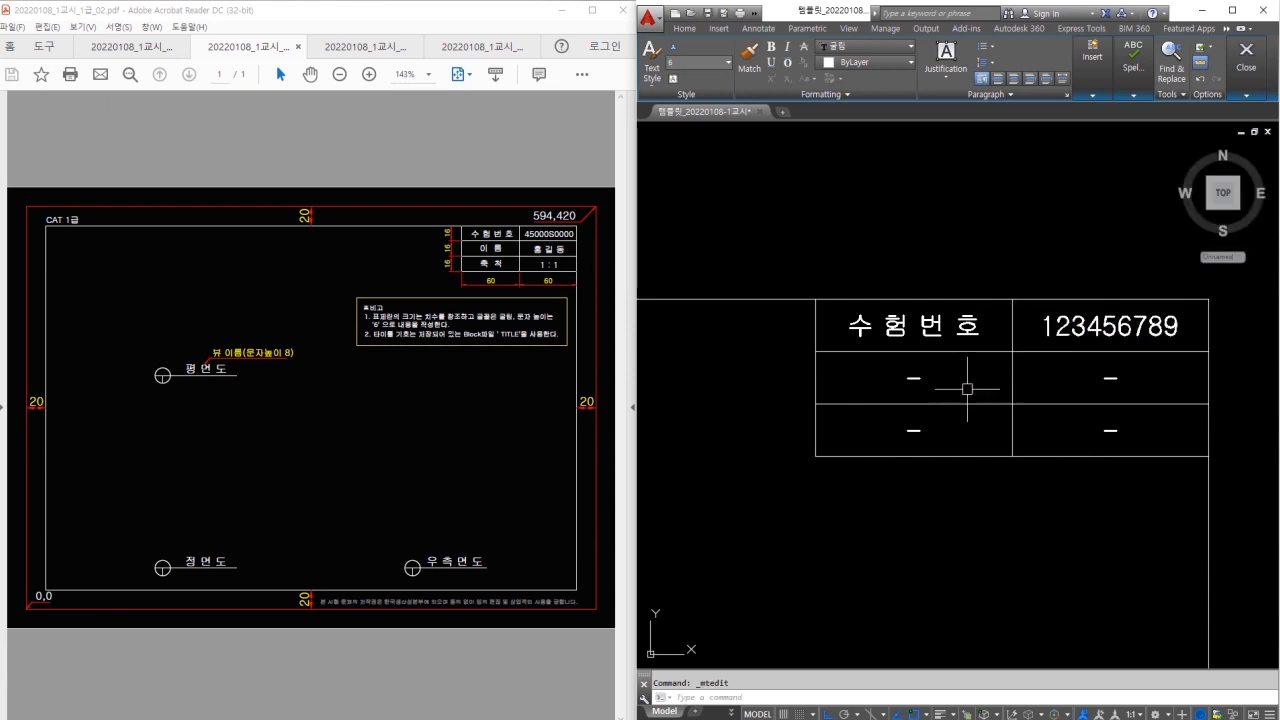
Replace the placeholder in the title block's middle-left cell with "이 름"
click(917, 373)
double_click(914, 375)
text(이)
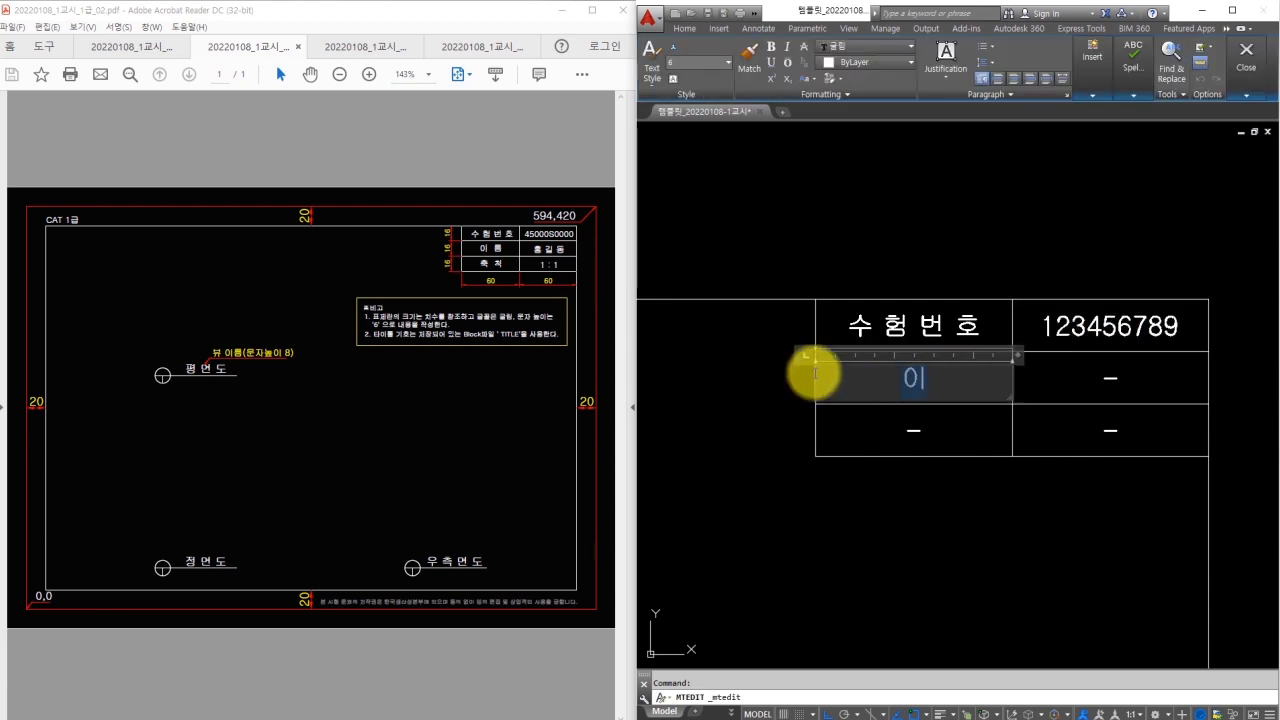
click(815, 373)
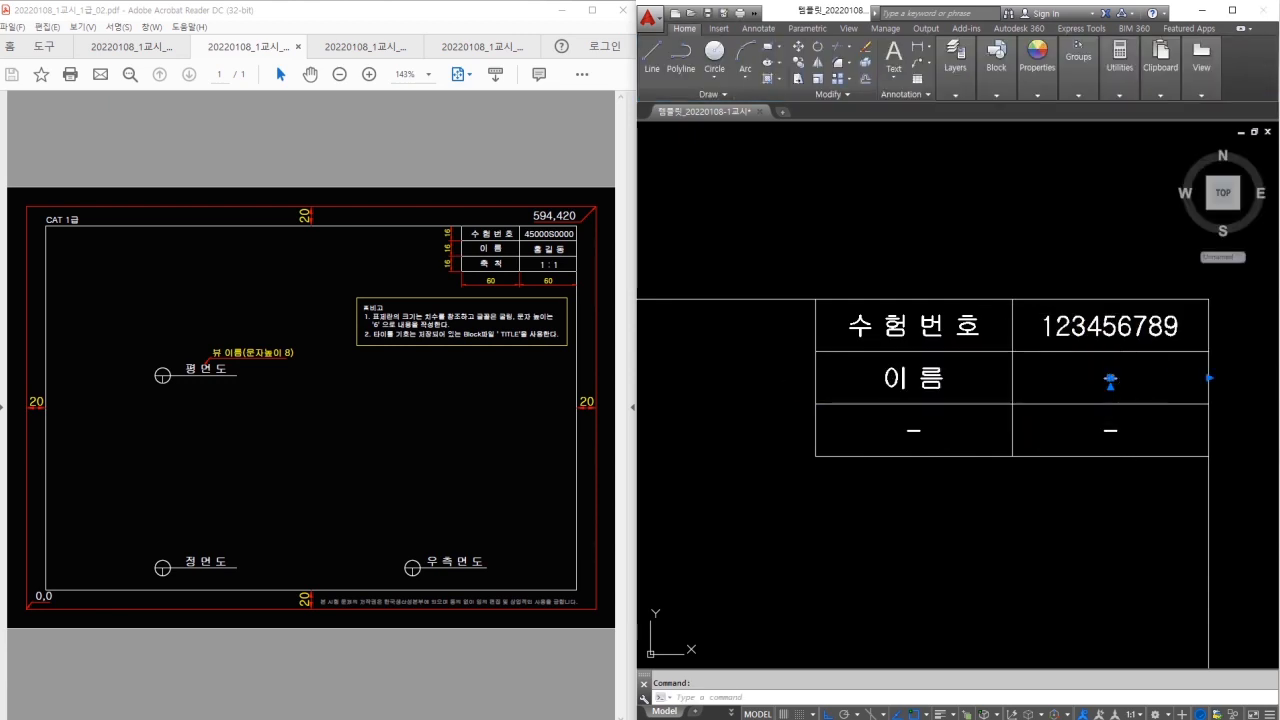
Enter the examinee's name in the title block's middle-right cell, with a space between each character
double_click(1112, 379)
drag(1128, 381, 998, 383)
text(재도리)
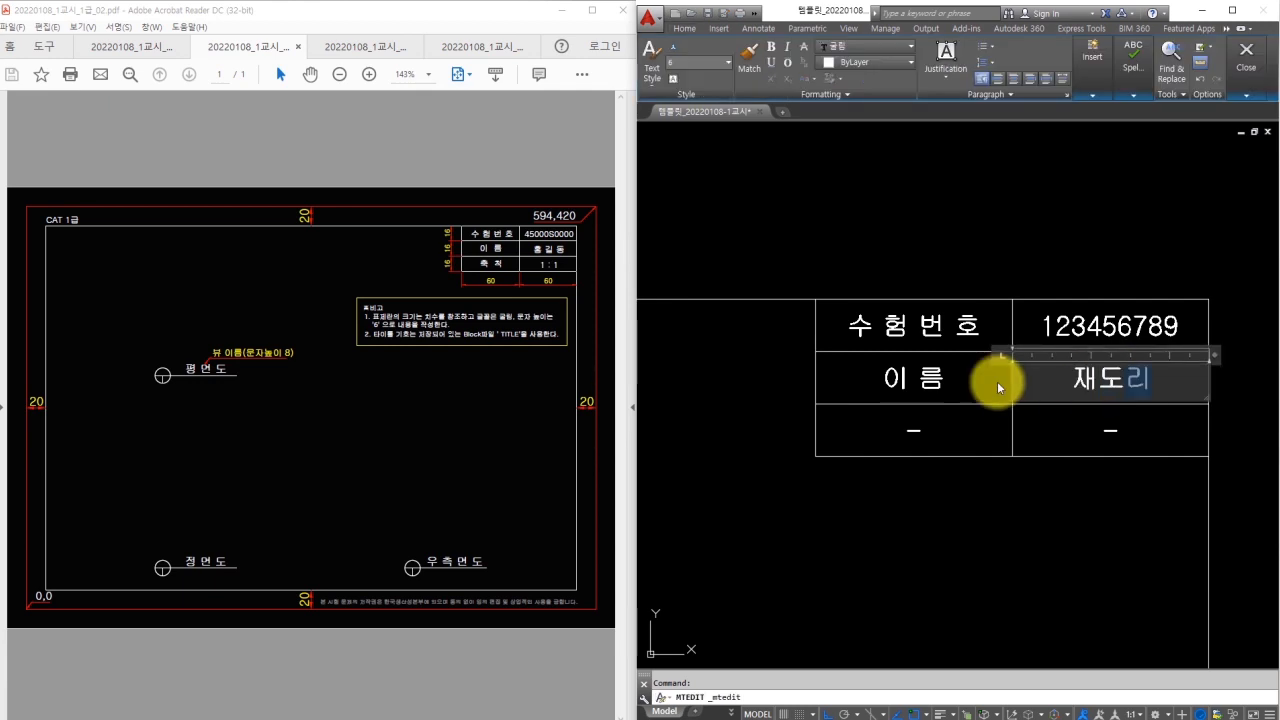
click(1105, 384)
click(1132, 379)
click(1186, 377)
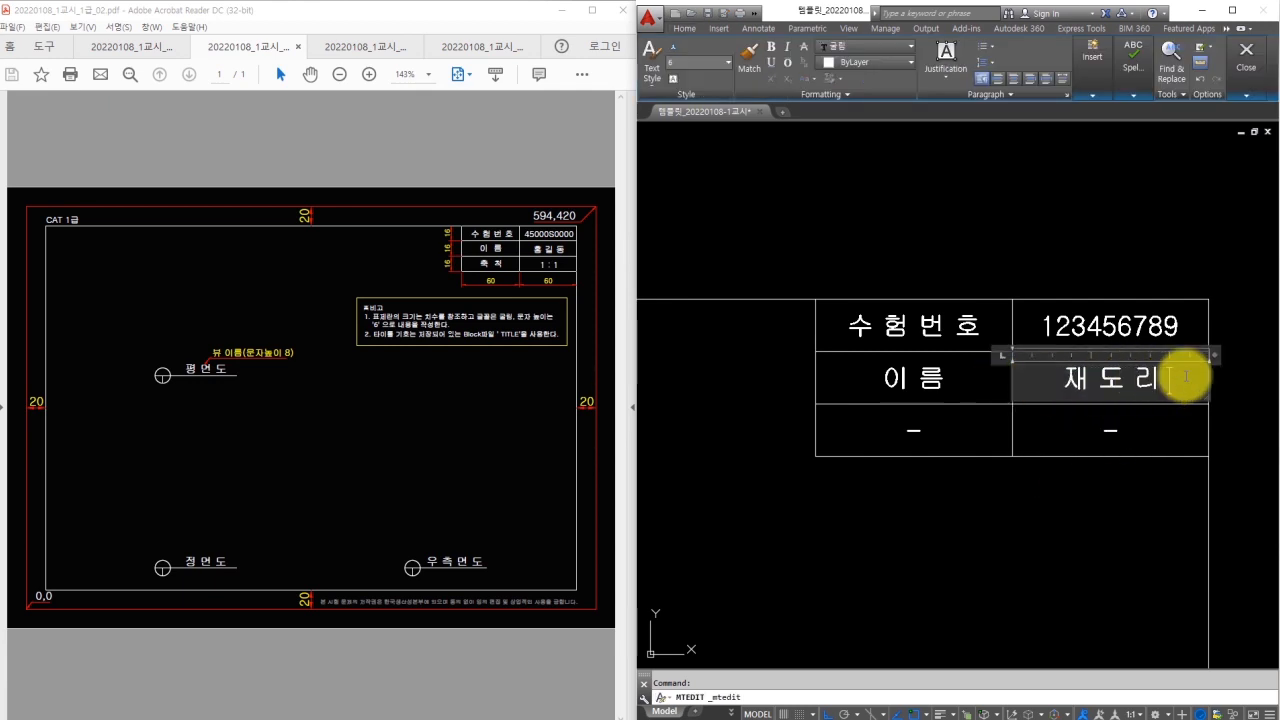
click(1108, 434)
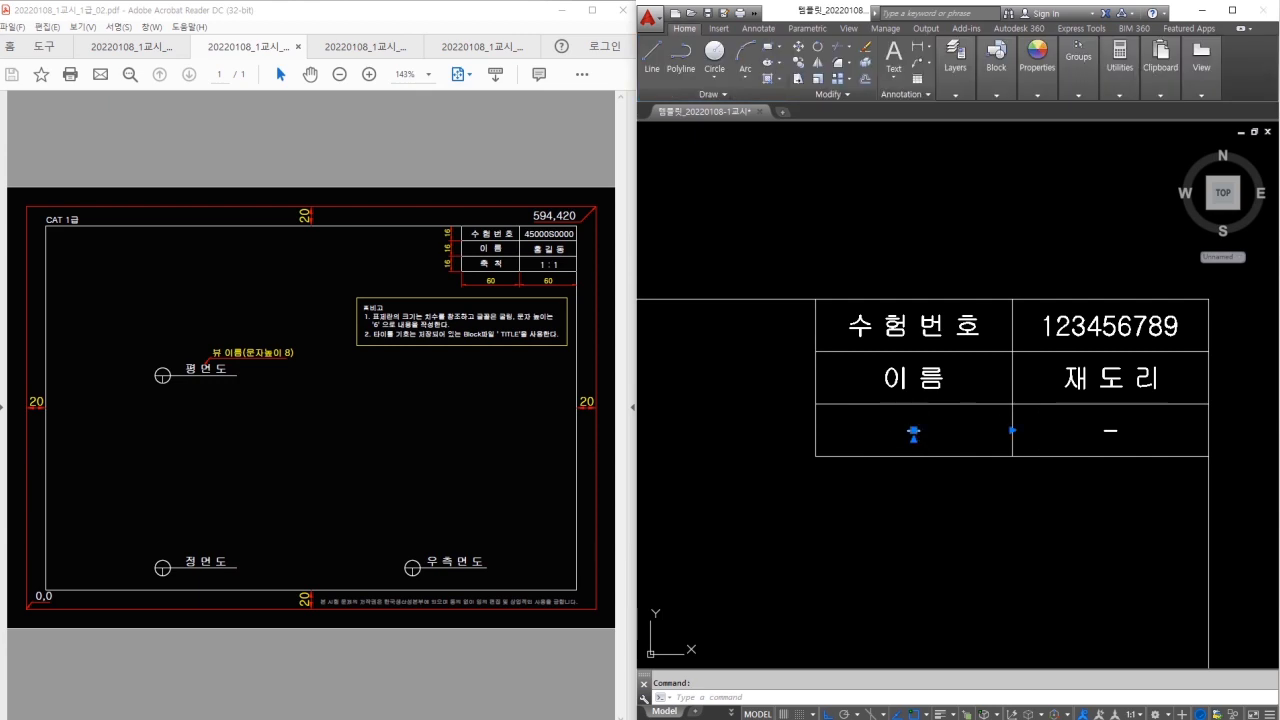
Fill the title block's bottom row with "축 척" in the left cell and "1 : 1" in the right cell
double_click(843, 423)
text(축 ㅈ)
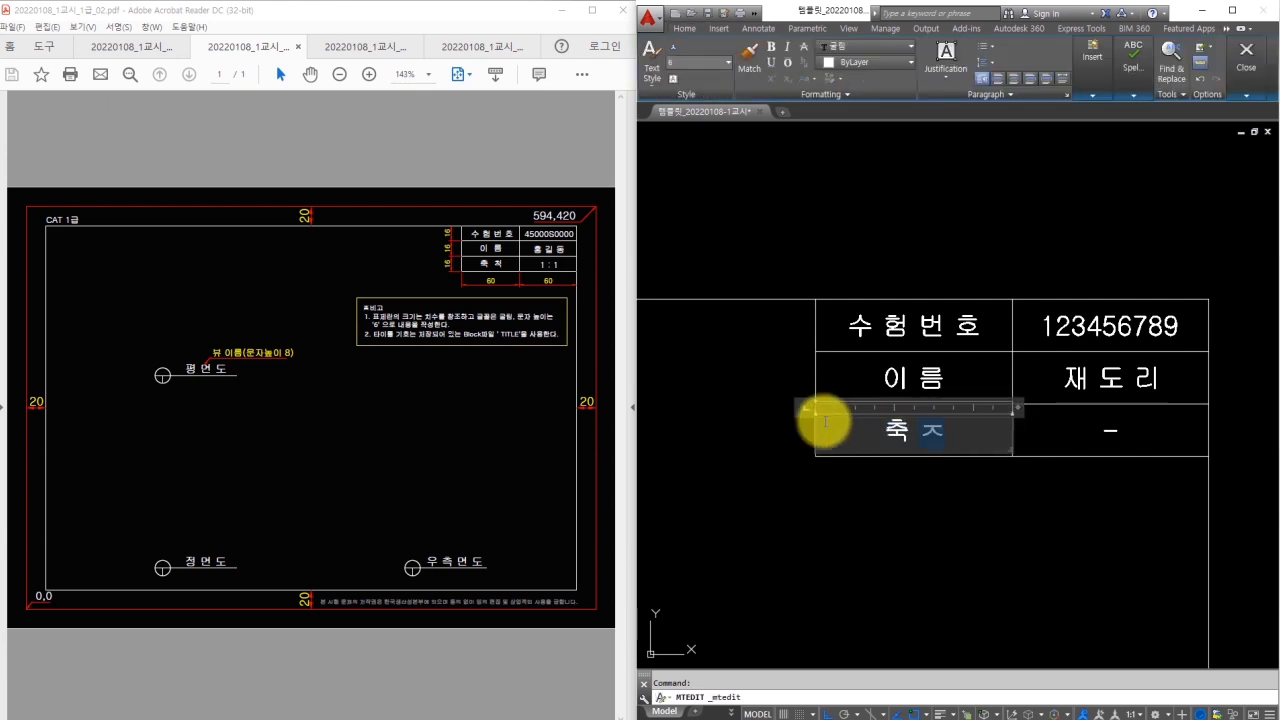
click(1120, 471)
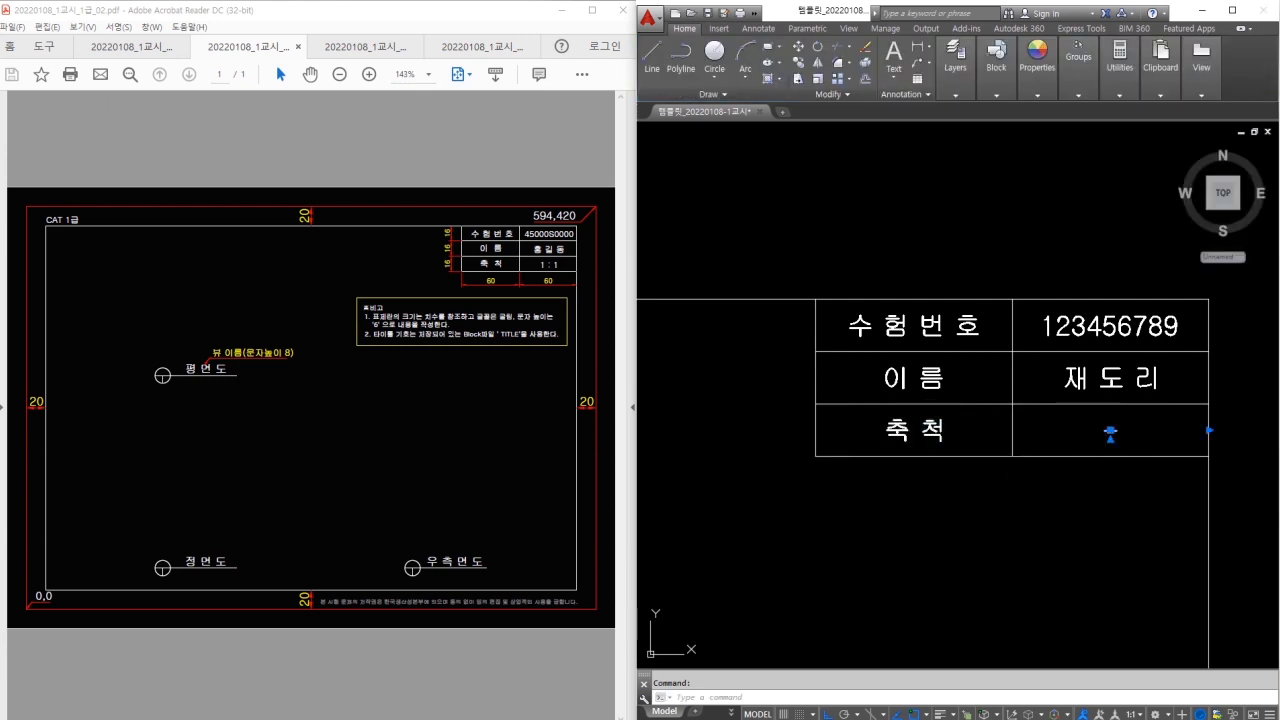
double_click(1100, 430)
text(1 : 1)
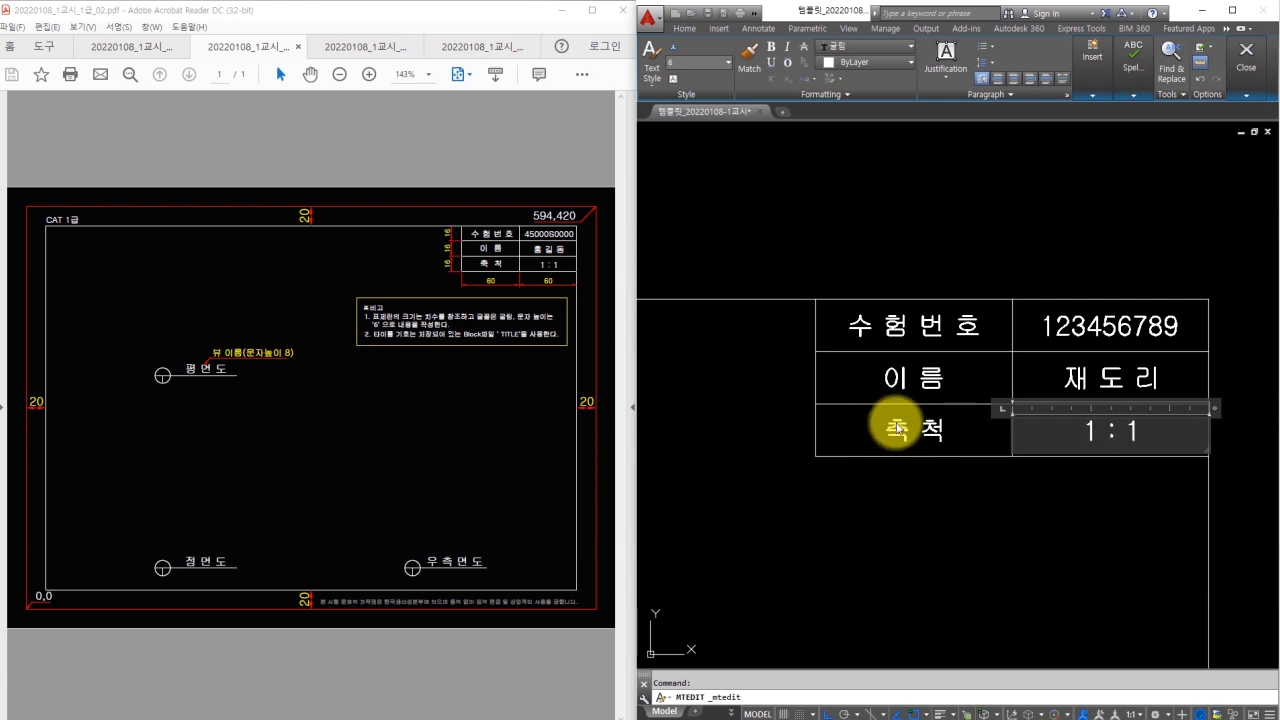
click(918, 474)
scroll(928, 497, down, 2)
middle_drag(928, 497, 1065, 384)
scroll(943, 414, down, 2)
middle_drag(943, 414, 1103, 319)
middle_drag(771, 438, 843, 360)
mouse_move(843, 360)
mouse_down()
mouse_move(857, 386)
mouse_move(808, 364)
mouse_move(960, 366)
mouse_move(837, 366)
mouse_move(851, 391)
mouse_move(858, 378)
mouse_up()
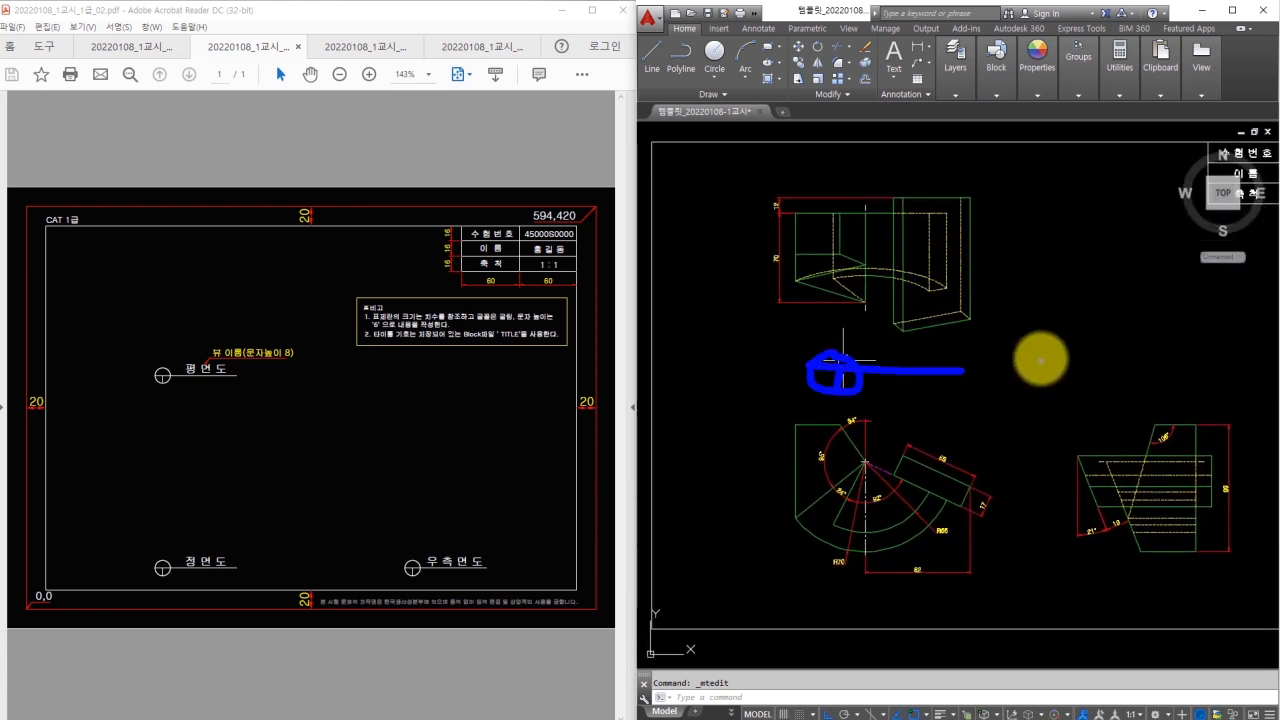
drag(1054, 354, 1056, 389)
mouse_move(1109, 357)
mouse_down()
mouse_move(1110, 383)
mouse_move(1134, 357)
mouse_up()
mouse_move(1119, 361)
mouse_down()
mouse_move(1120, 378)
mouse_move(1133, 376)
mouse_up()
mouse_move(1134, 366)
mouse_down()
mouse_move(1145, 364)
mouse_move(1145, 385)
mouse_up()
key(Escape)
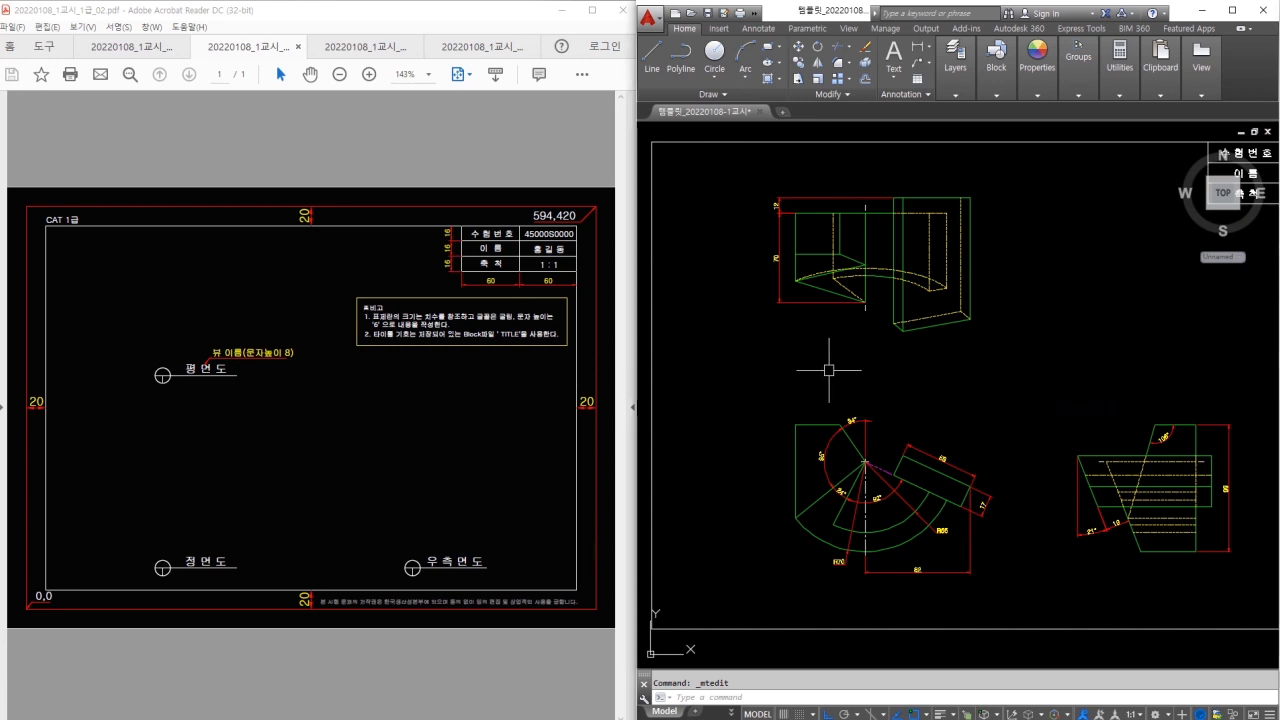
Check which block names are available for insertion, and leave without inserting one
click(957, 286)
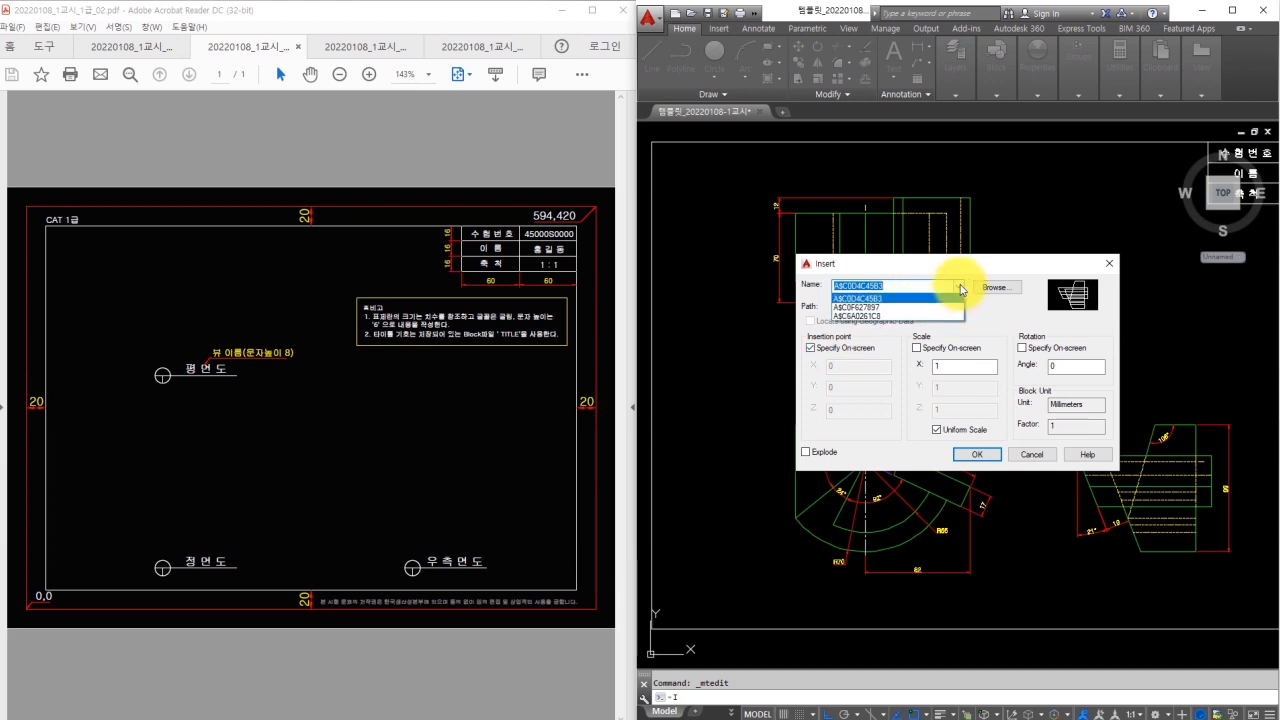
click(955, 311)
key(Escape)
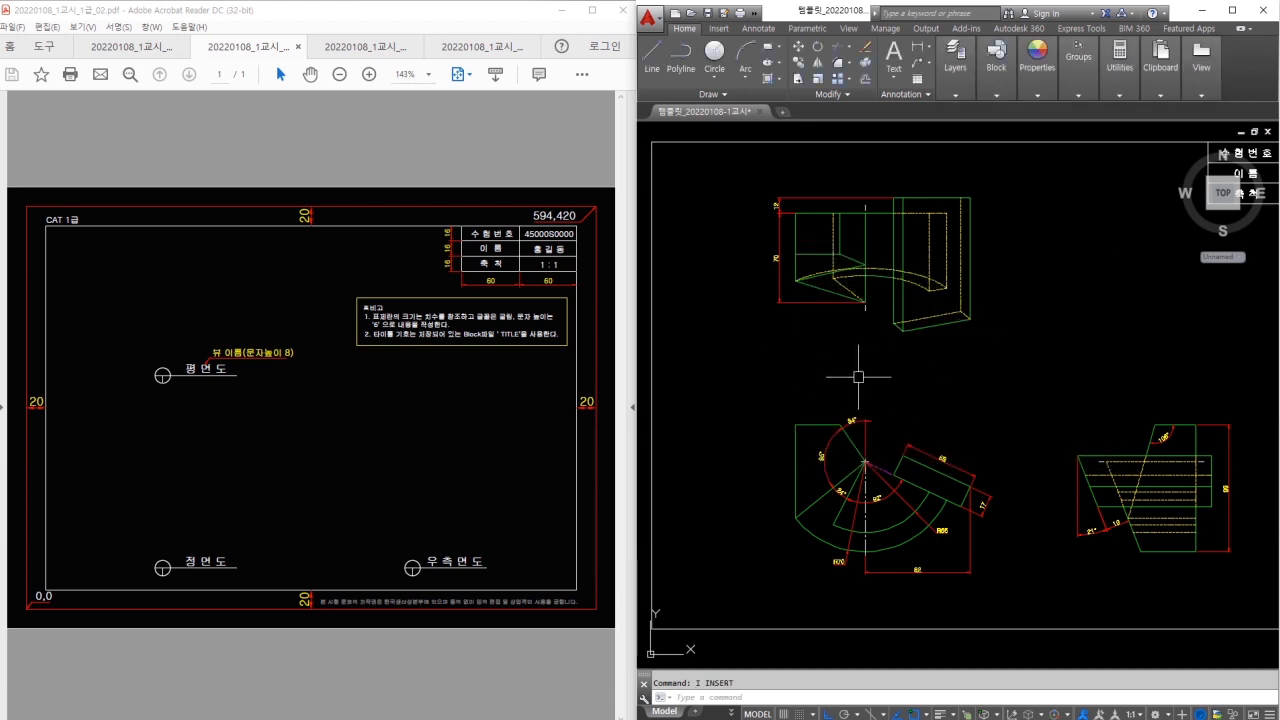
Draw a circle with a radius of about 8 between the top view and the front view for the view title symbol
scroll(851, 370, up, 2)
text(c)
key(Return)
click(806, 367)
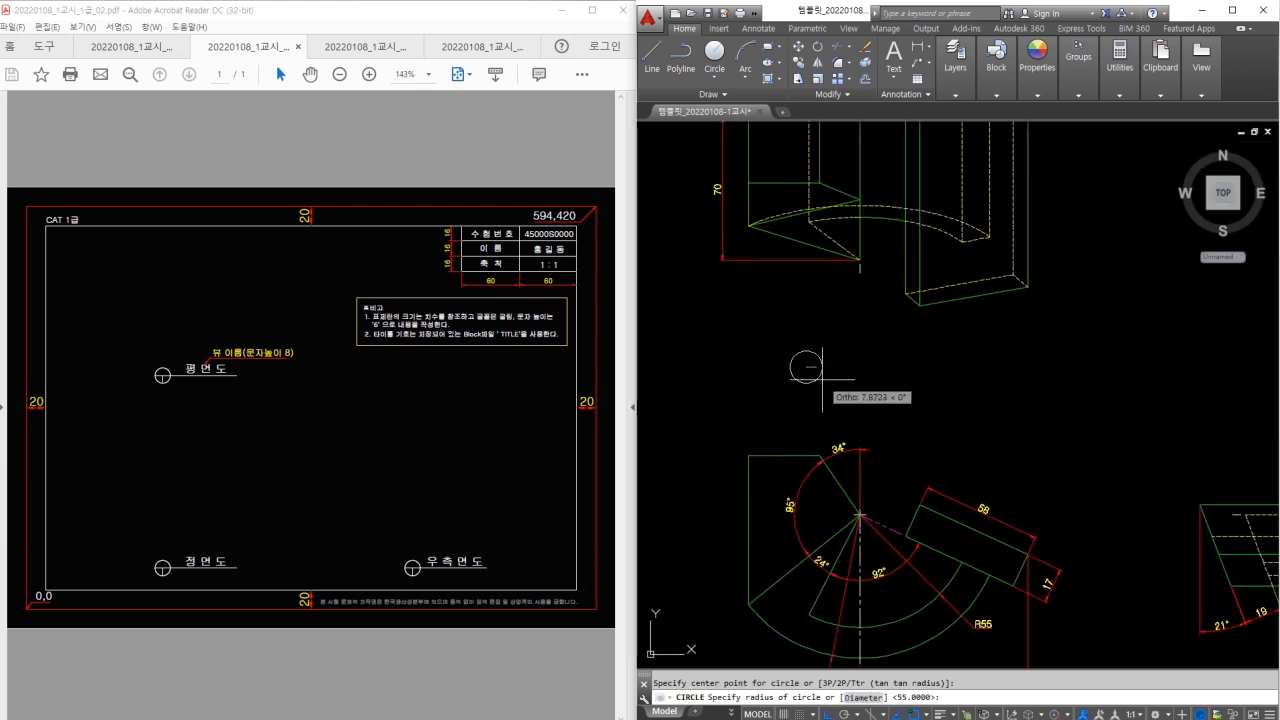
click(822, 379)
key(Escape)
Draw a 90-long horizontal line rightward from the title circle's left quadrant
text(l)
key(Return)
click(806, 367)
text(9)
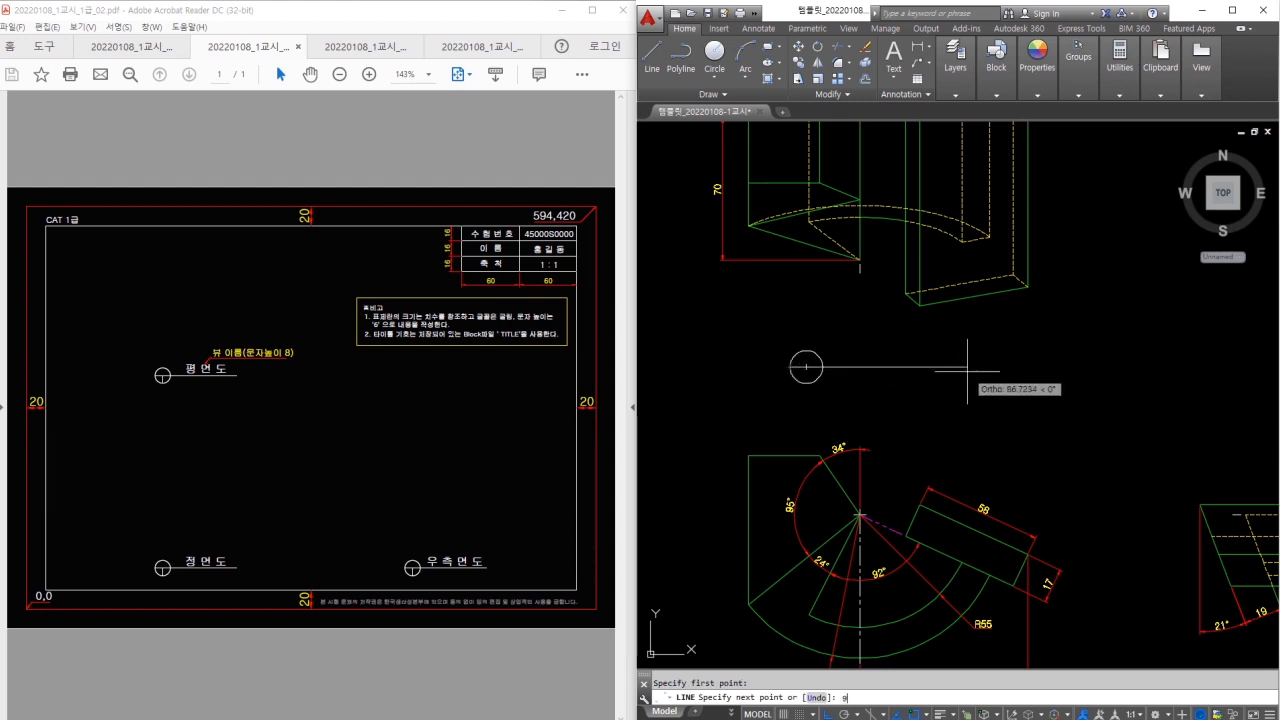
text(0)
key(Return)
key(Escape)
Draw a short vertical line between the title circle's bottom quadrant and its center
key(Return)
click(810, 381)
click(809, 367)
key(Escape)
scroll(916, 354, up, 2)
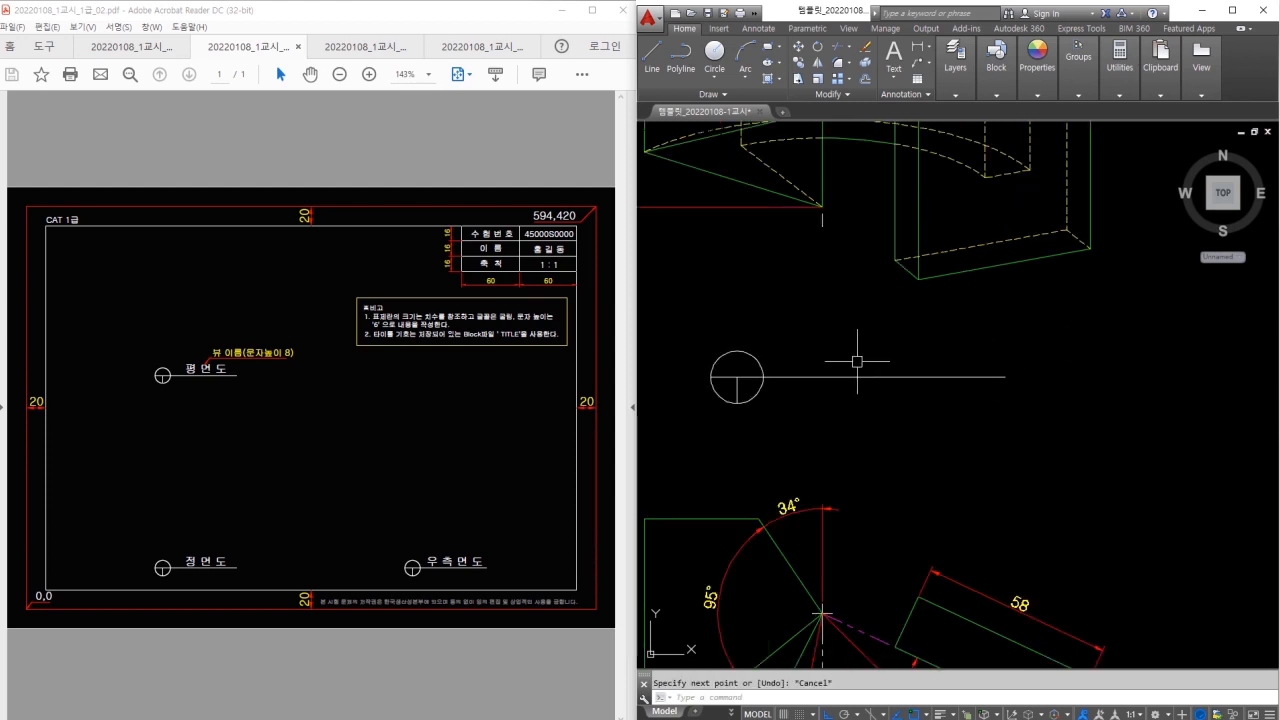
click(809, 335)
click(732, 409)
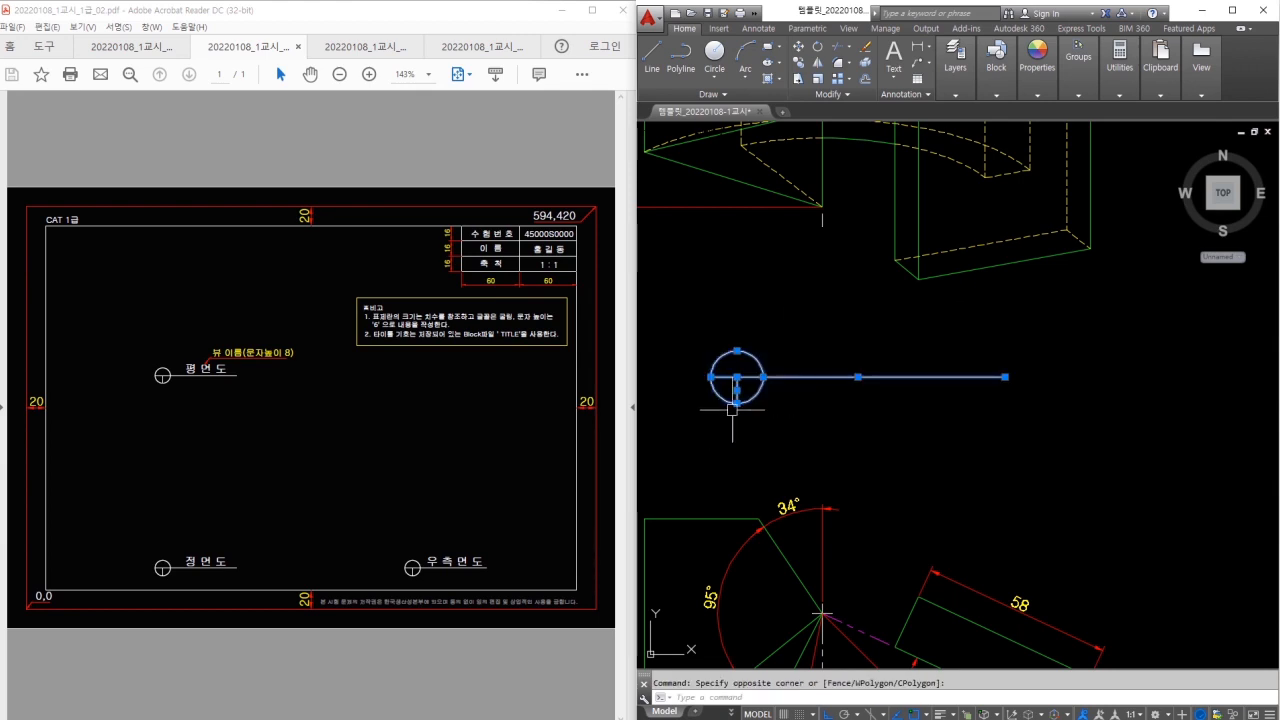
key(Escape)
Add multiline text "평 면 도" beside the title circle and set its height to 8
text(t)
key(Return)
click(823, 329)
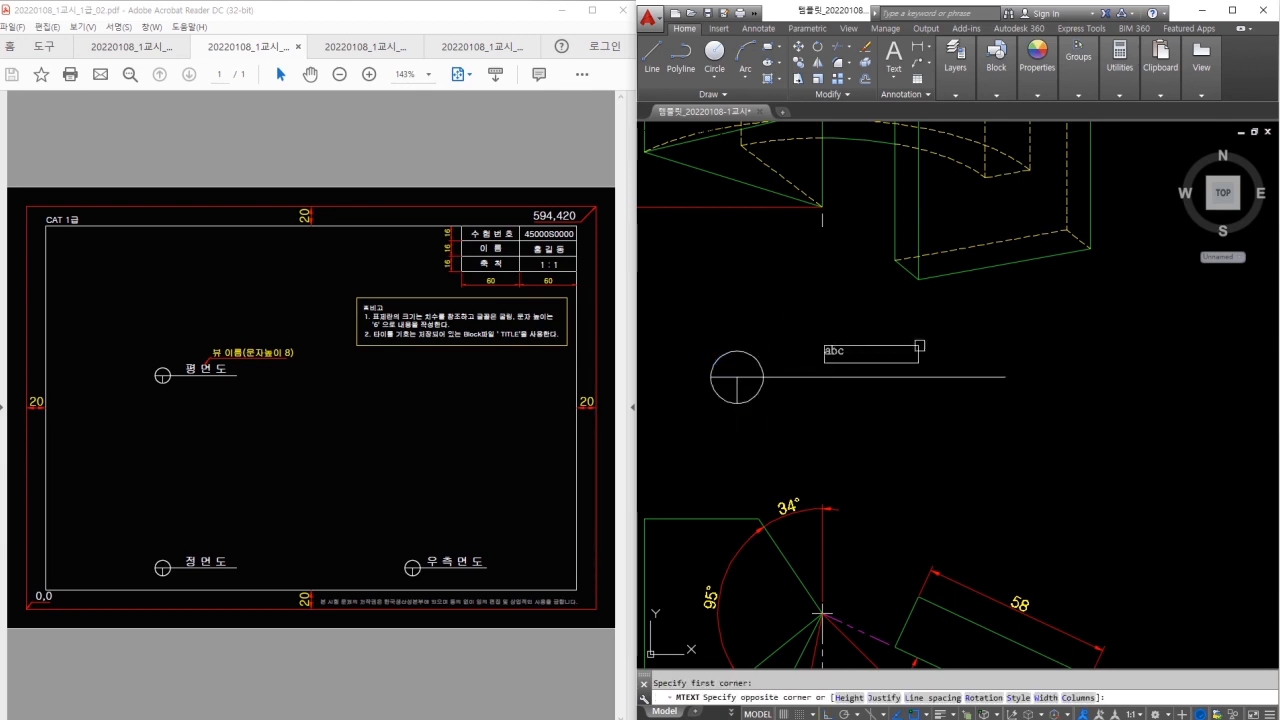
click(968, 345)
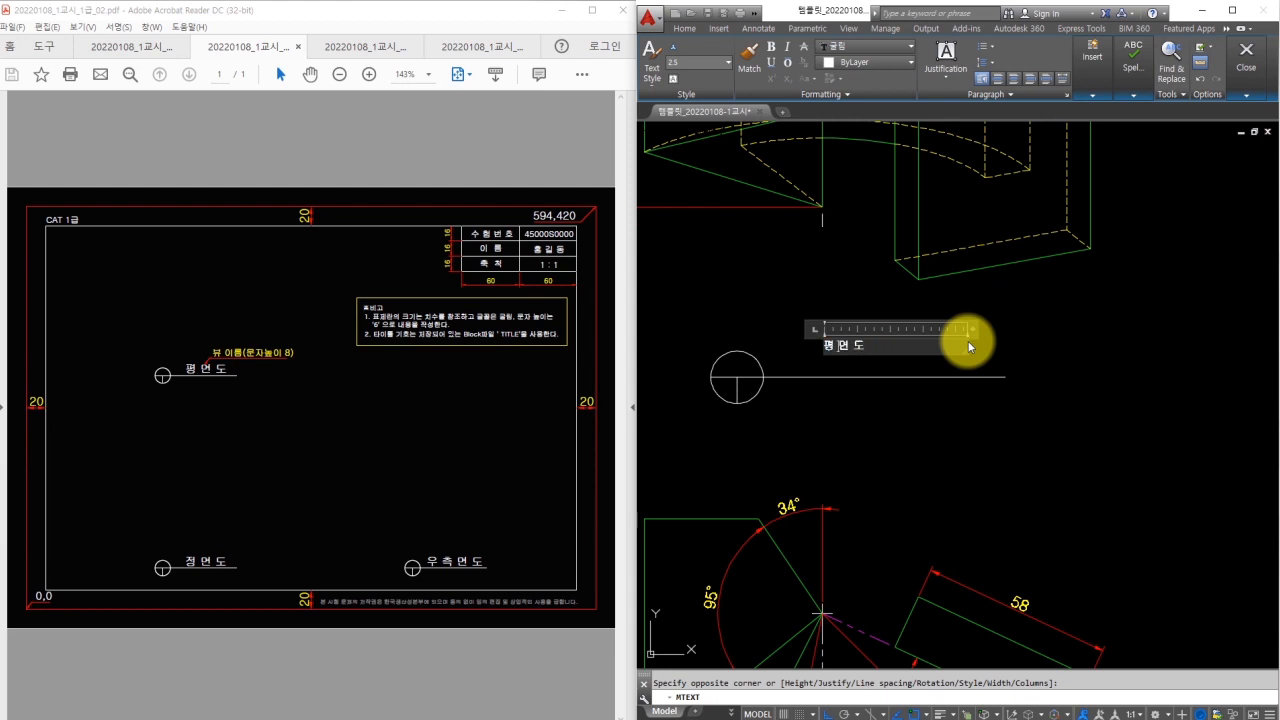
drag(871, 349, 770, 340)
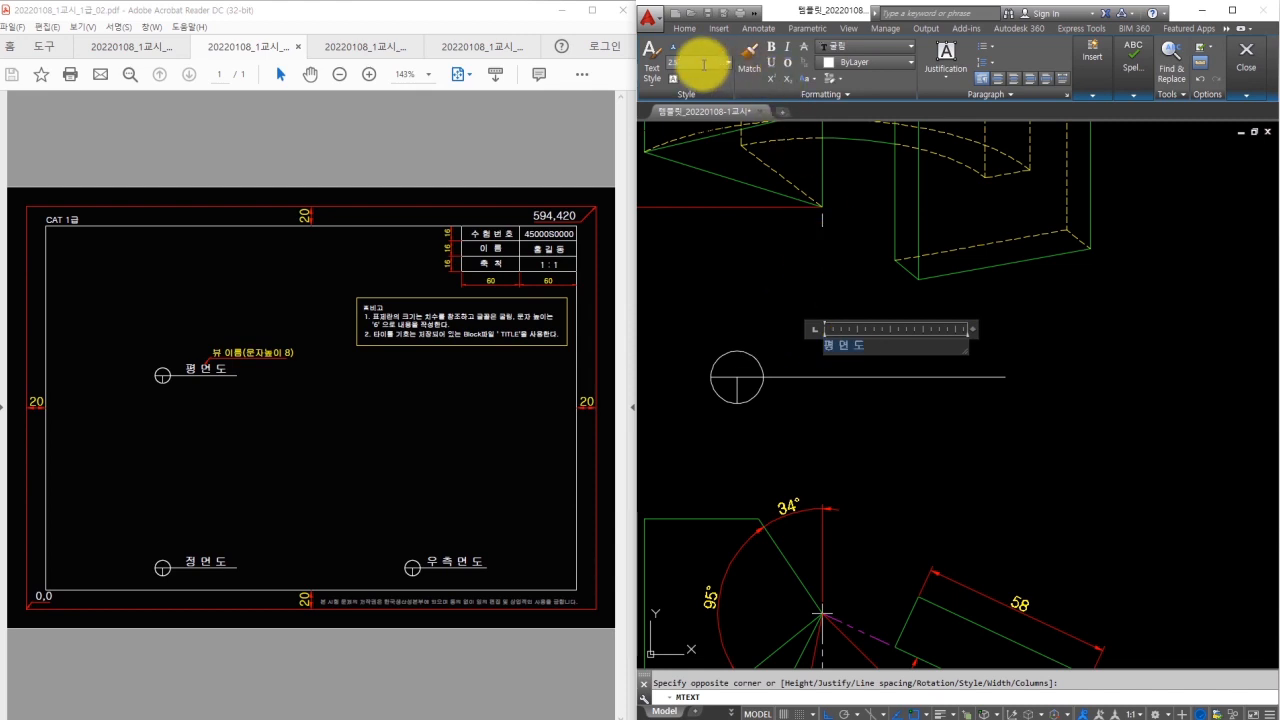
text(8)
key(Return)
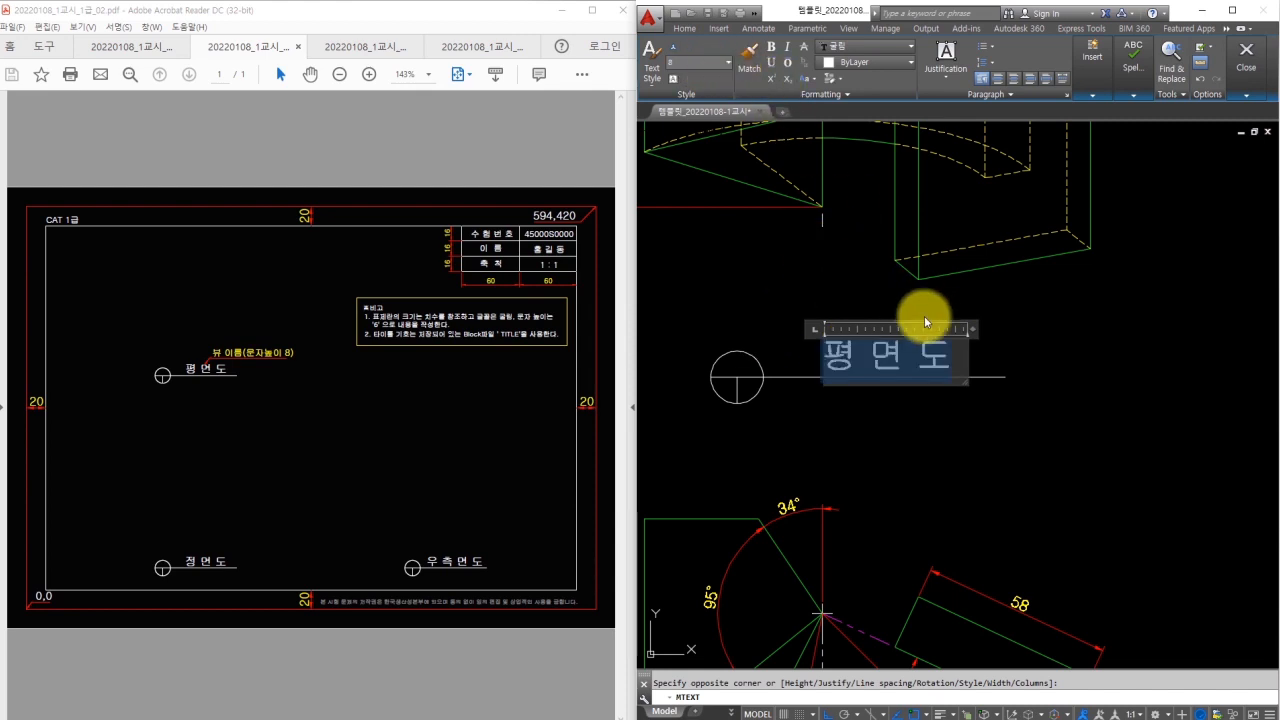
Position the "평 면 도" text just above the title line and put it on the 문자 layer
click(1069, 337)
double_click(930, 350)
click(932, 343)
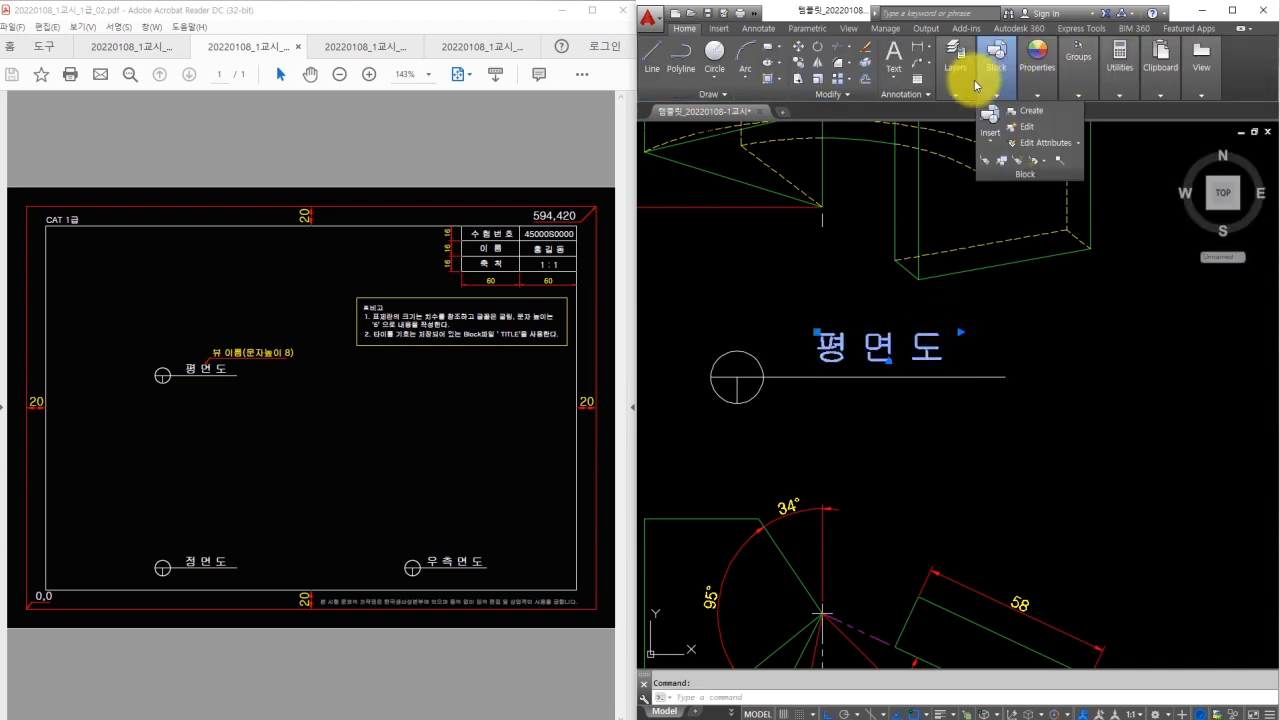
mouse_move(957, 96)
click(1030, 110)
click(1050, 186)
key(ctrl+2)
mouse_move(950, 346)
ctrl+shift+mouse_down()
mouse_move(1022, 345)
mouse_move(1055, 322)
mouse_move(1070, 338)
ctrl+shift+mouse_up()
drag(1038, 346, 1082, 344)
drag(1060, 352, 1092, 352)
drag(1102, 345, 1112, 354)
mouse_move(1120, 334)
mouse_down()
mouse_move(1117, 350)
mouse_move(1137, 347)
mouse_up()
mouse_move(740, 397)
ctrl+shift+mouse_down()
mouse_move(828, 436)
mouse_move(943, 434)
mouse_move(951, 457)
mouse_move(906, 458)
ctrl+shift+mouse_up()
key(Escape)
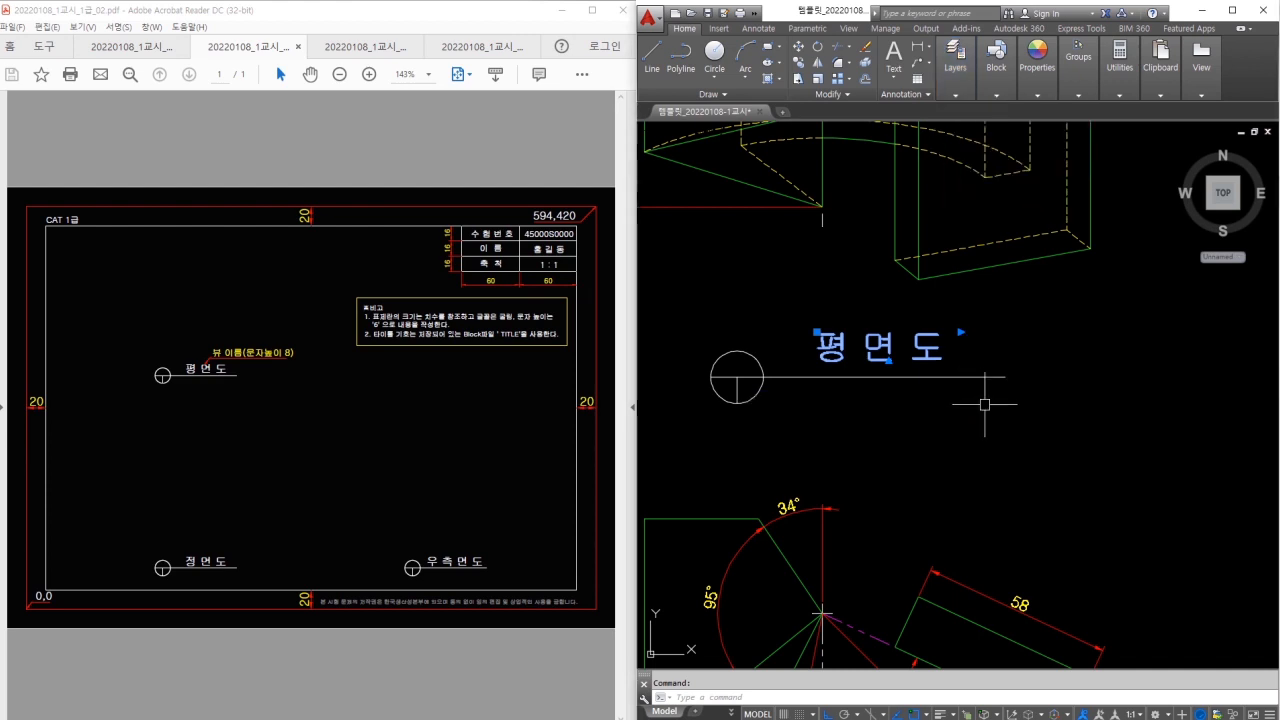
key(Escape)
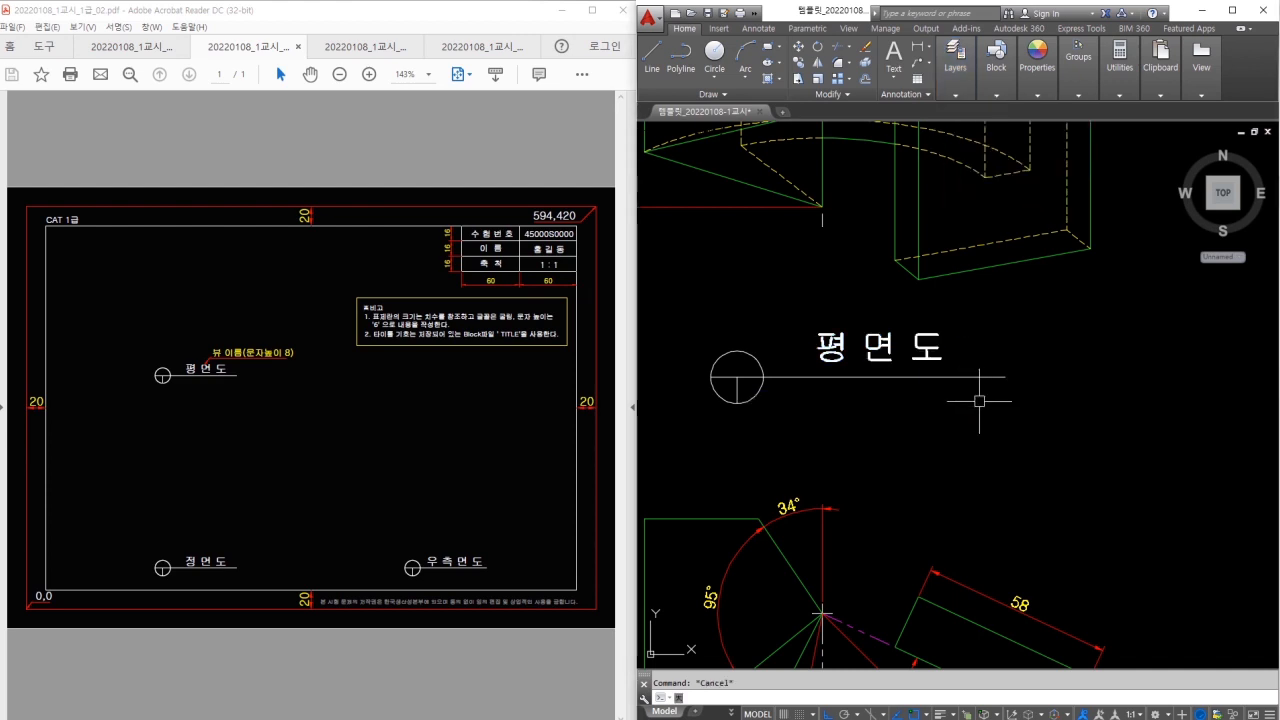
Copy the view title symbol and its text straight down to below the front view
text(co)
key(space)
click(995, 393)
click(755, 350)
key(space)
click(856, 432)
scroll(914, 358, down, 5)
scroll(896, 490, up, 4)
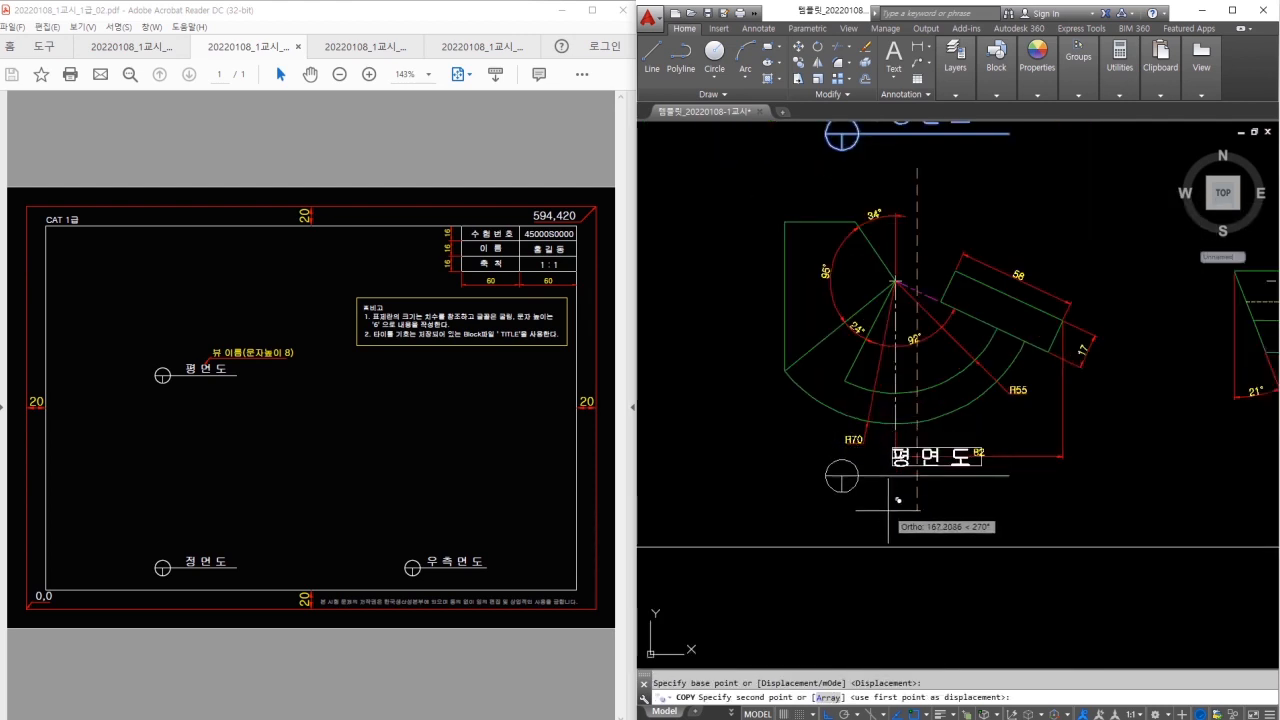
click(910, 531)
key(Escape)
Copy the front view's title symbol and text horizontally to below the right-side view
click(832, 478)
text(co)
key(space)
click(1010, 523)
middle_drag(1058, 525, 894, 520)
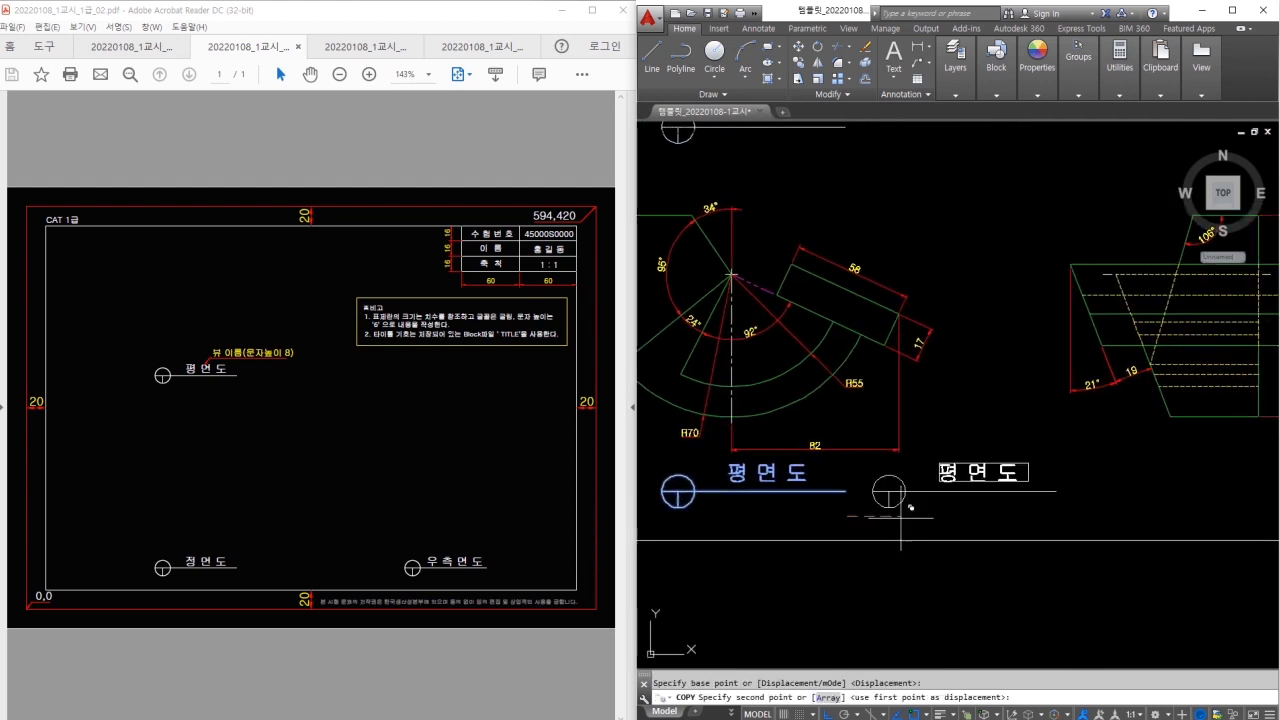
middle_drag(1178, 512, 1097, 511)
click(1208, 511)
key(Escape)
Change the view name below the front view to "정 면 도"
middle_drag(961, 484, 1113, 492)
text(ed TEXTEDIT)
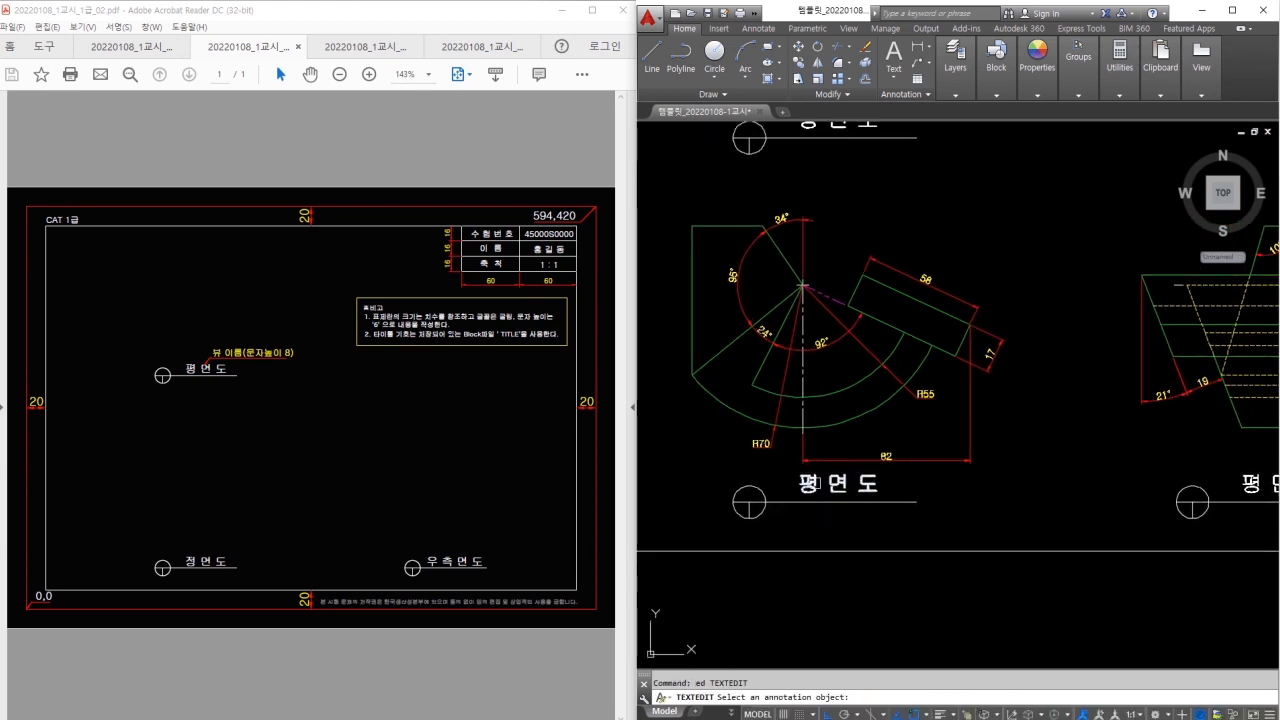
key(space)
click(809, 485)
drag(809, 485, 782, 489)
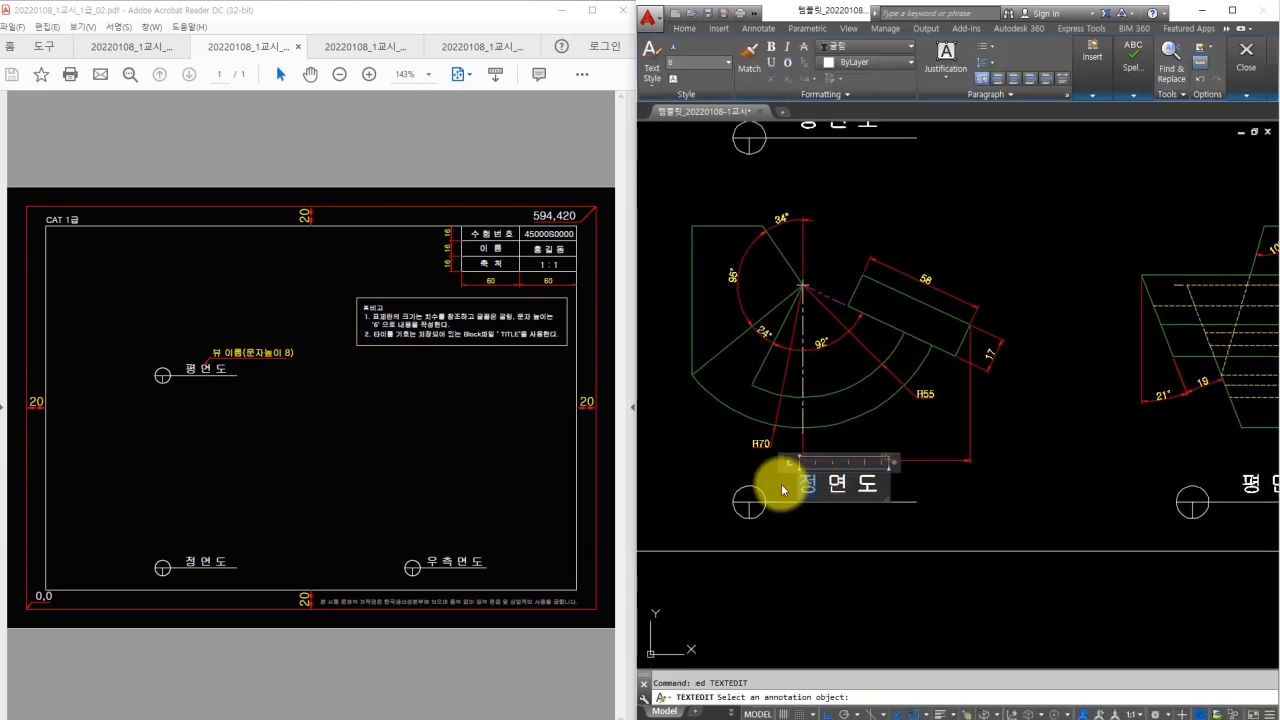
click(917, 507)
Change the view name below the right-side view to "우 측 면 도" and widen its text box to fit one line
middle_drag(1248, 480, 931, 471)
double_click(937, 470)
drag(945, 475, 876, 483)
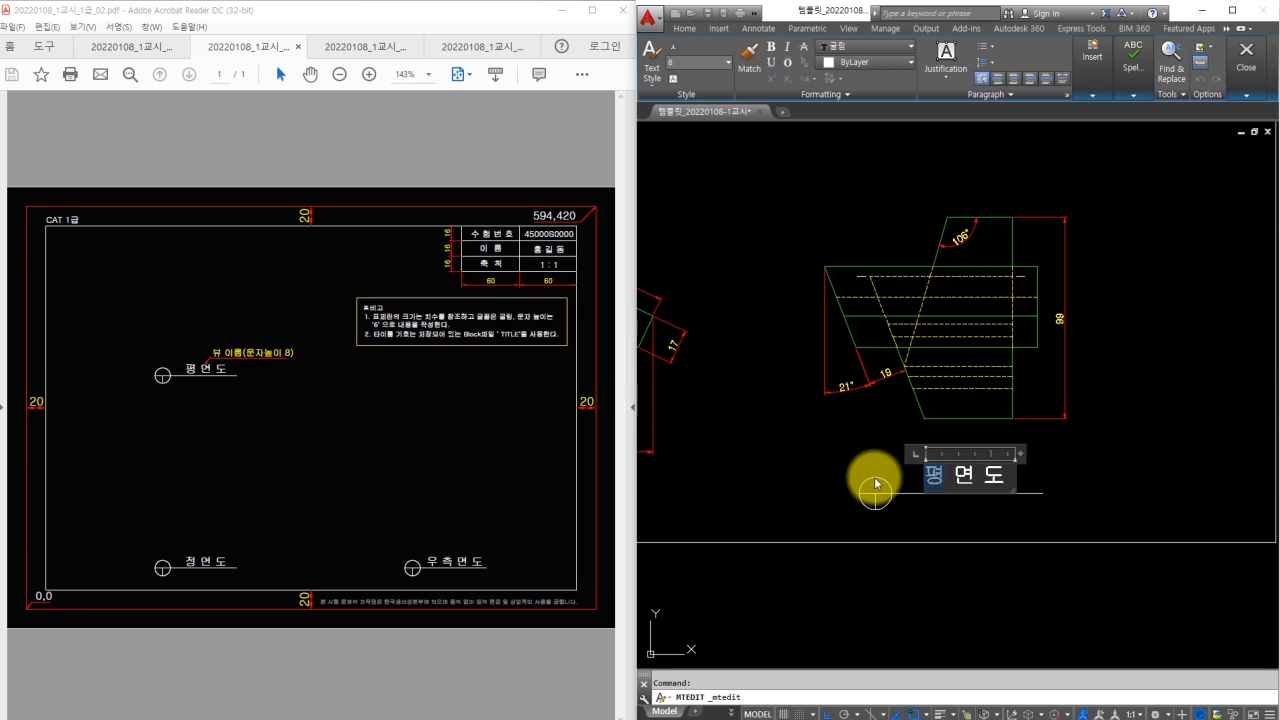
text(웇)
key(BackSpace)
text(ㅊ)
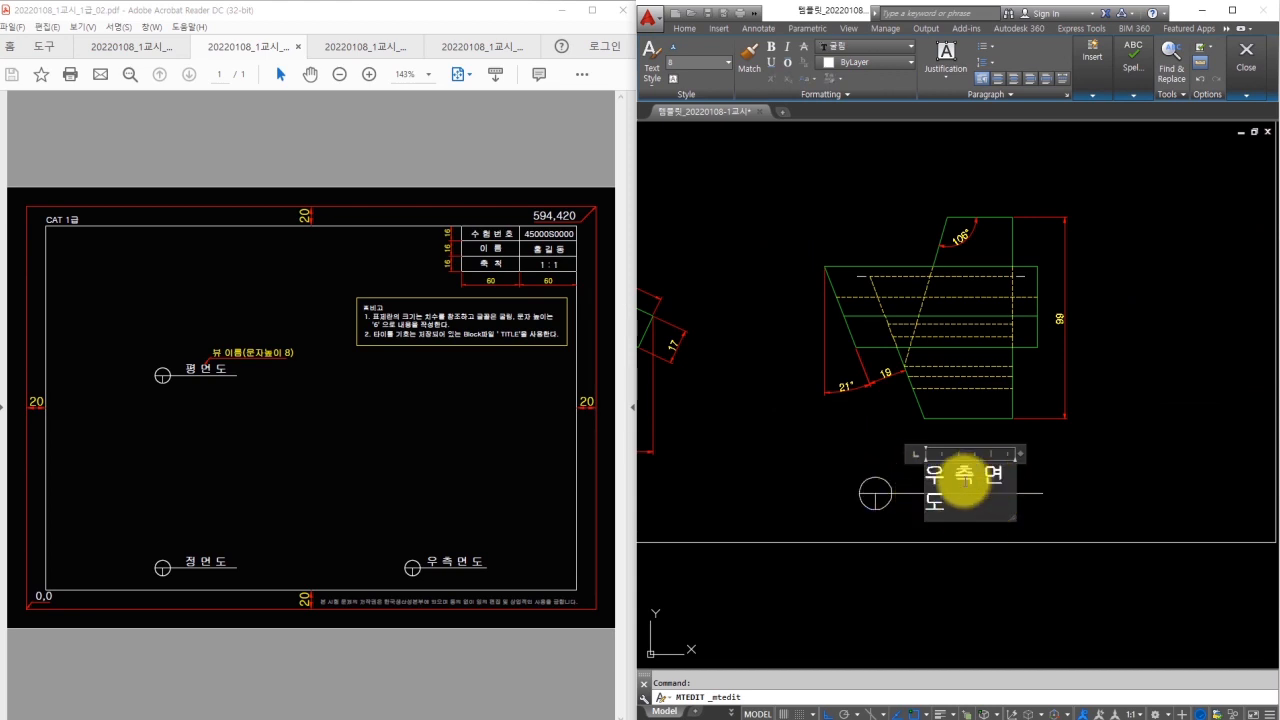
double_click(963, 482)
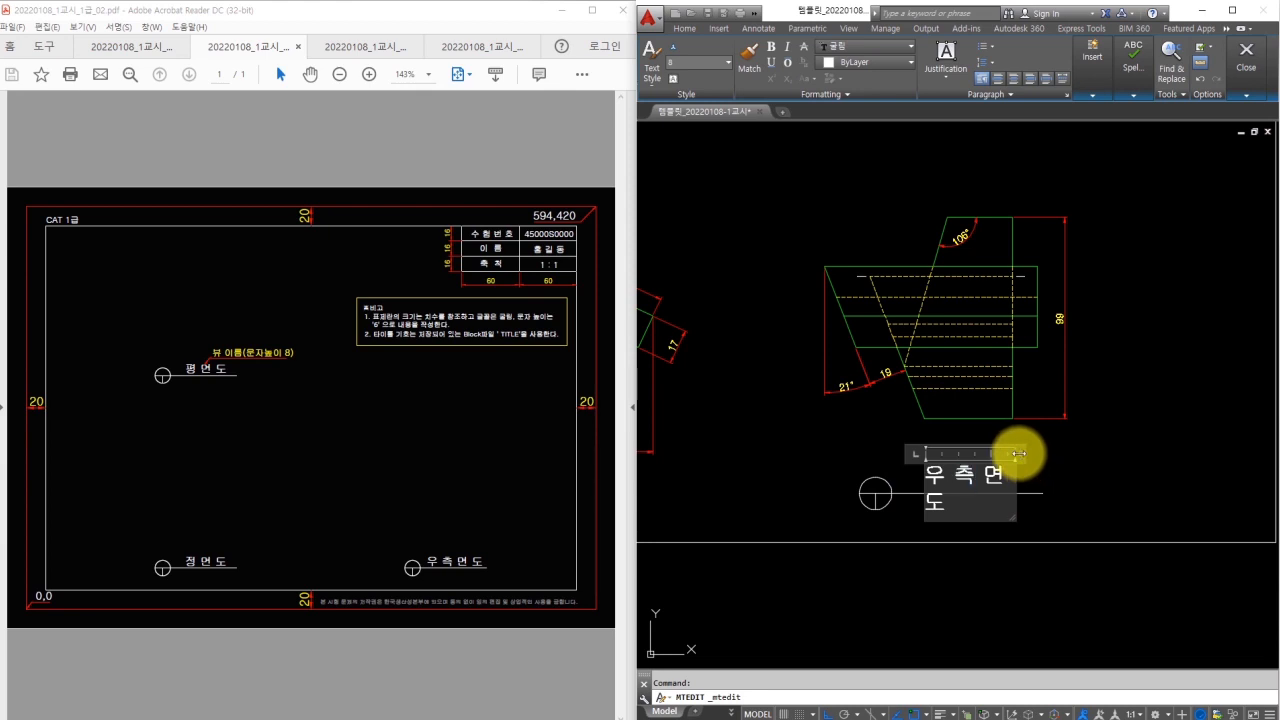
drag(1018, 453, 1037, 448)
click(1094, 466)
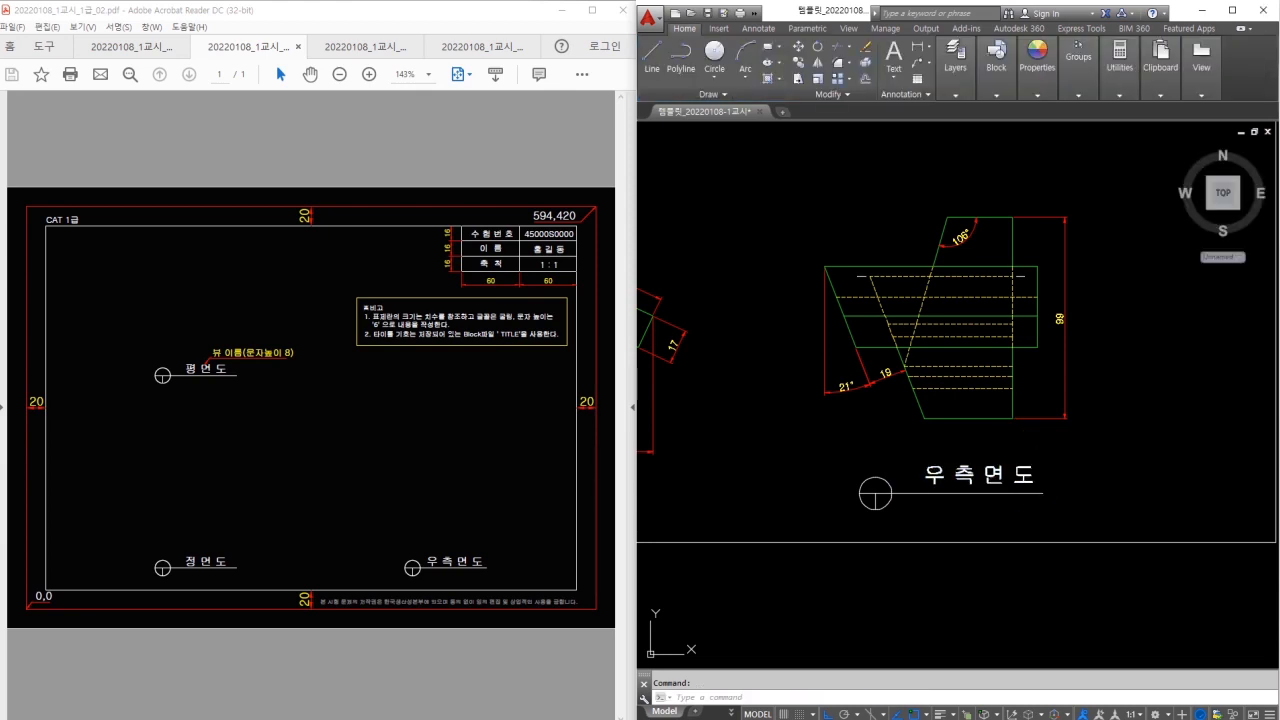
click(1080, 480)
key(Escape)
scroll(1056, 478, down, 4)
key(Escape)
middle_drag(911, 269, 941, 299)
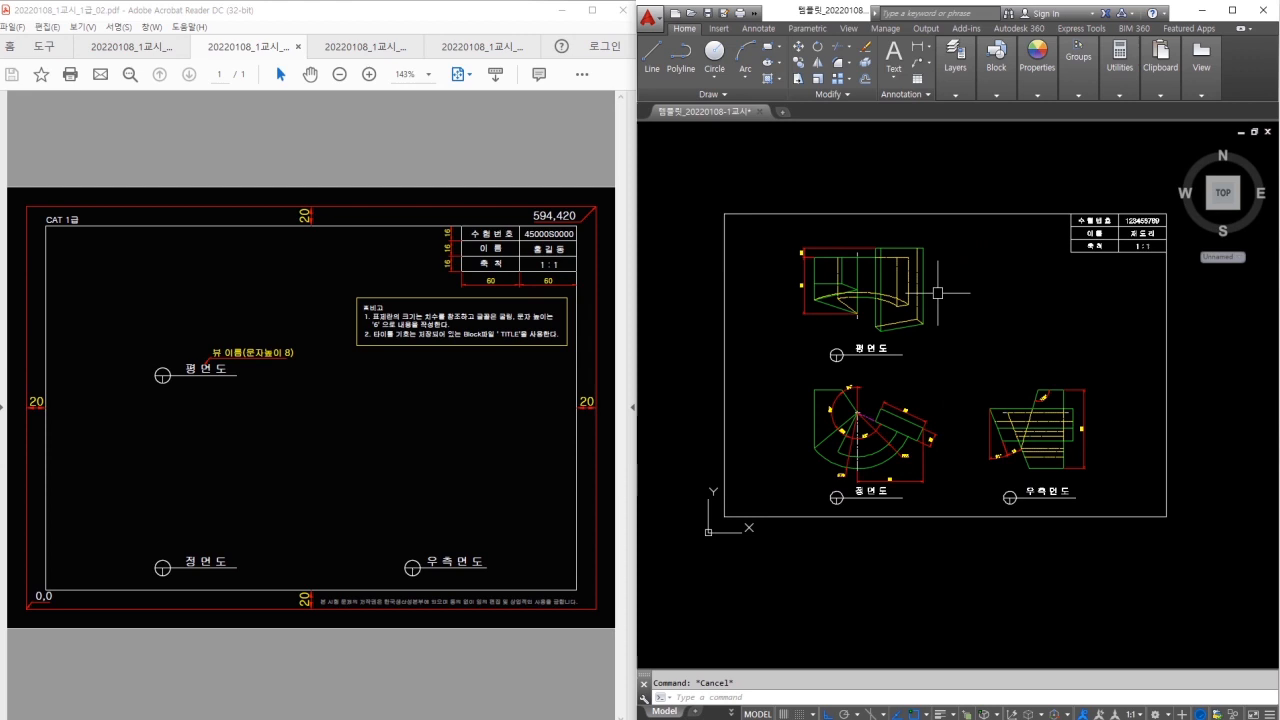
middle_click(937, 292)
middle_click(937, 292)
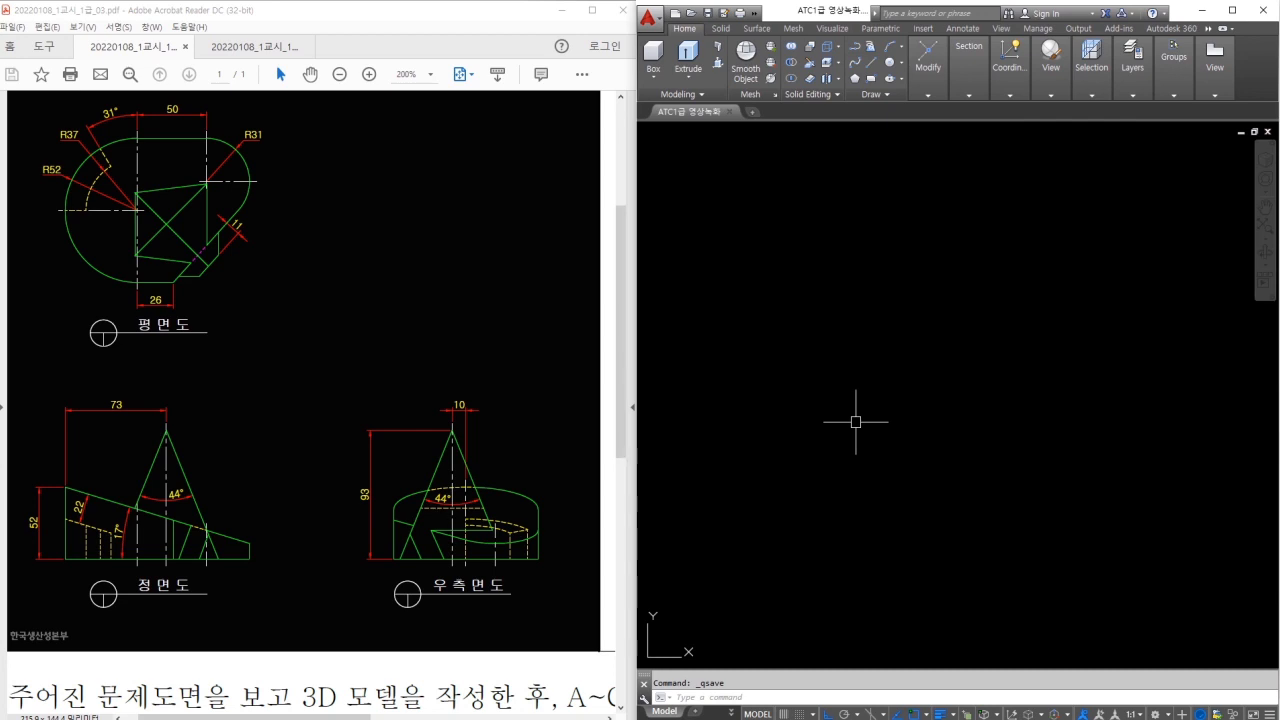
Draw a circle of radius 52 in the empty drawing for the plan outline
text(c)
key(space)
click(839, 340)
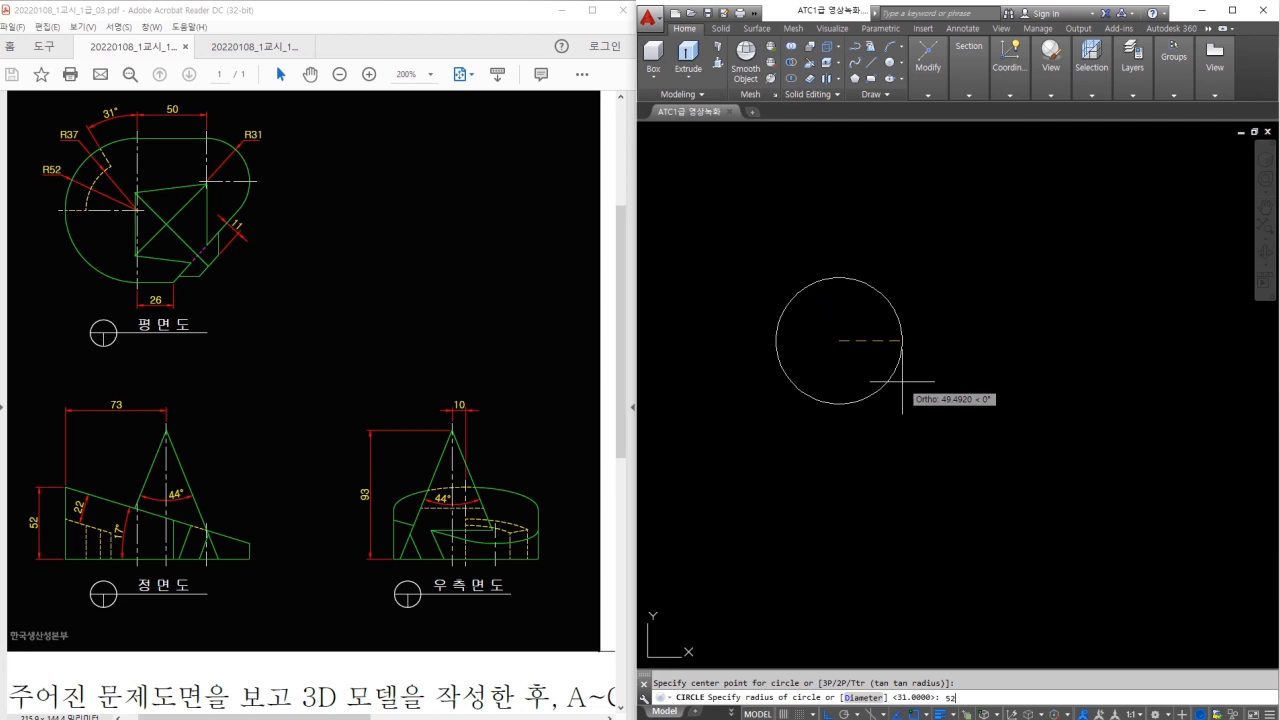
key(Return)
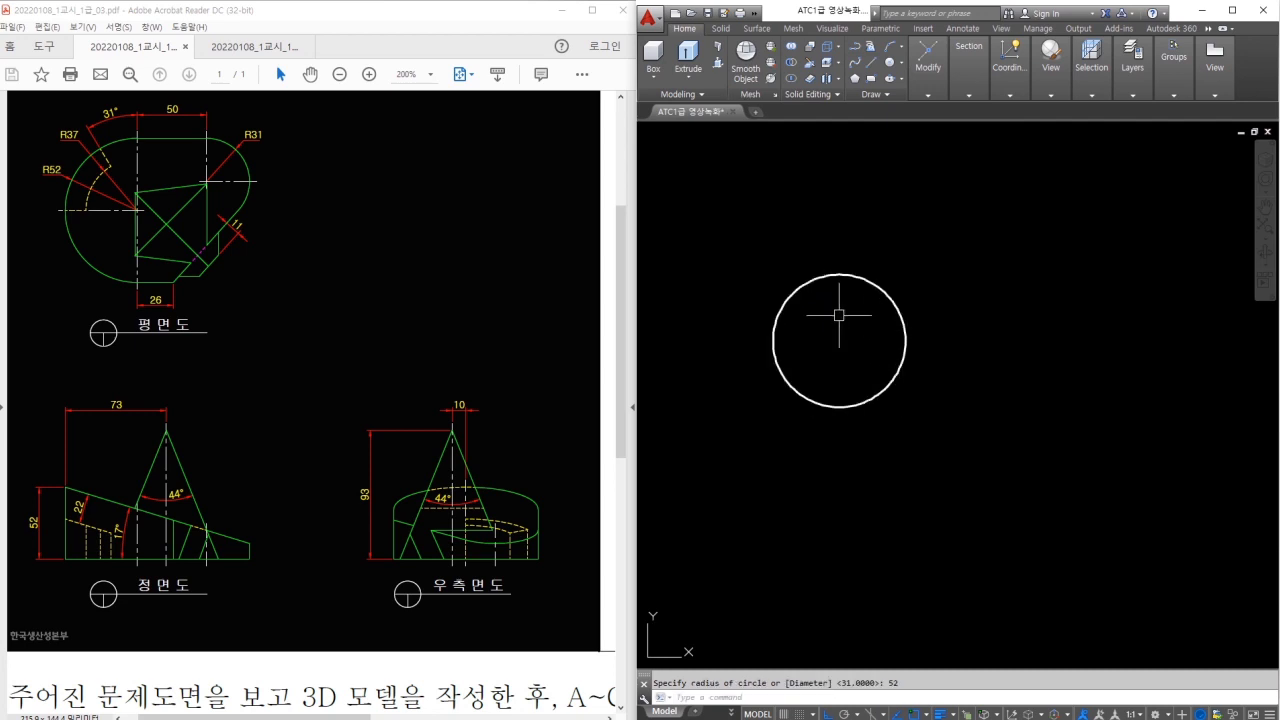
Draw a horizontal line 50 long to the right from the top quadrant of the circle
key(Return)
scroll(846, 280, up, 2)
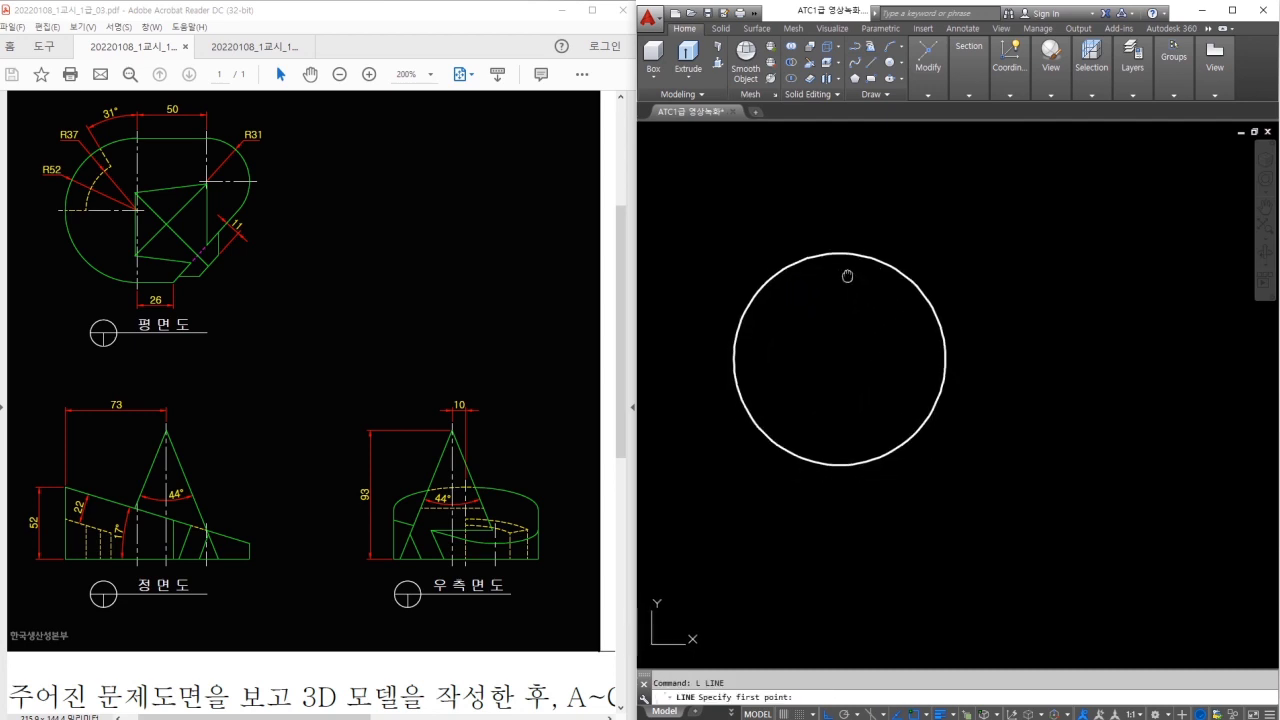
click(840, 247)
text(50)
key(Return)
key(Escape)
middle_drag(1036, 322, 1026, 306)
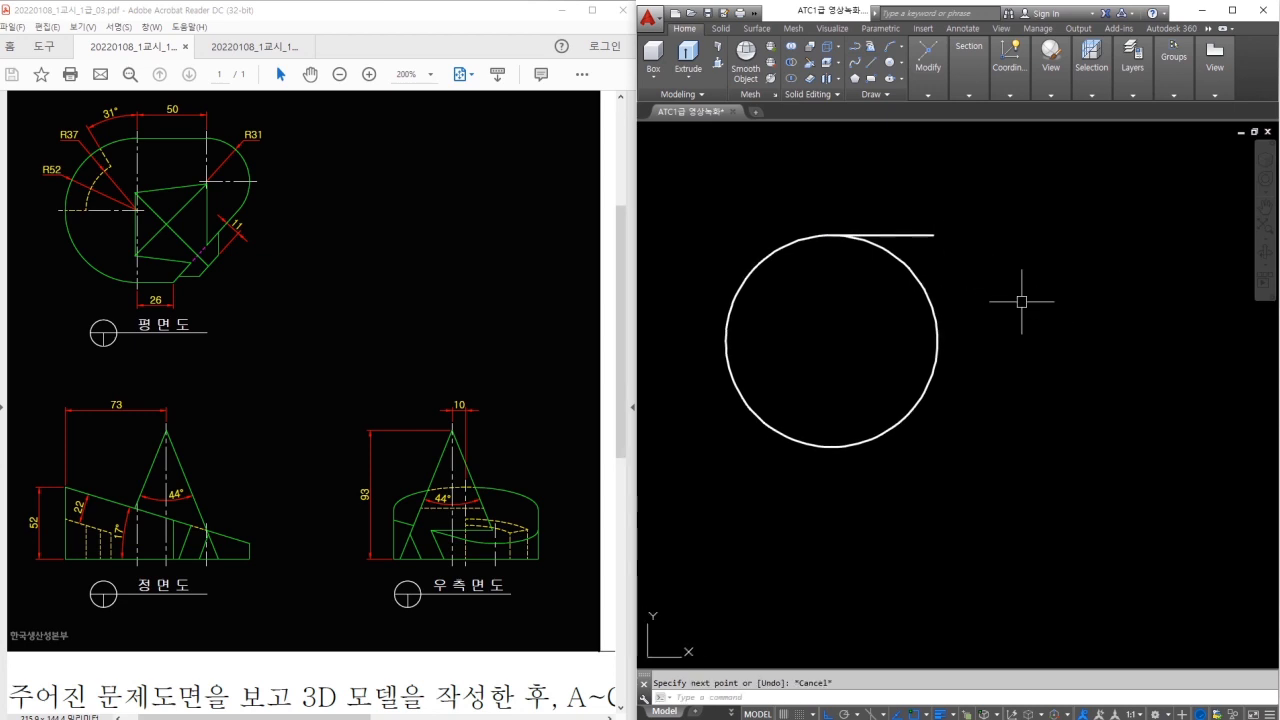
Draw a circle of radius 31 in the free space to the right of the large circle
click(937, 238)
drag(963, 246, 951, 321)
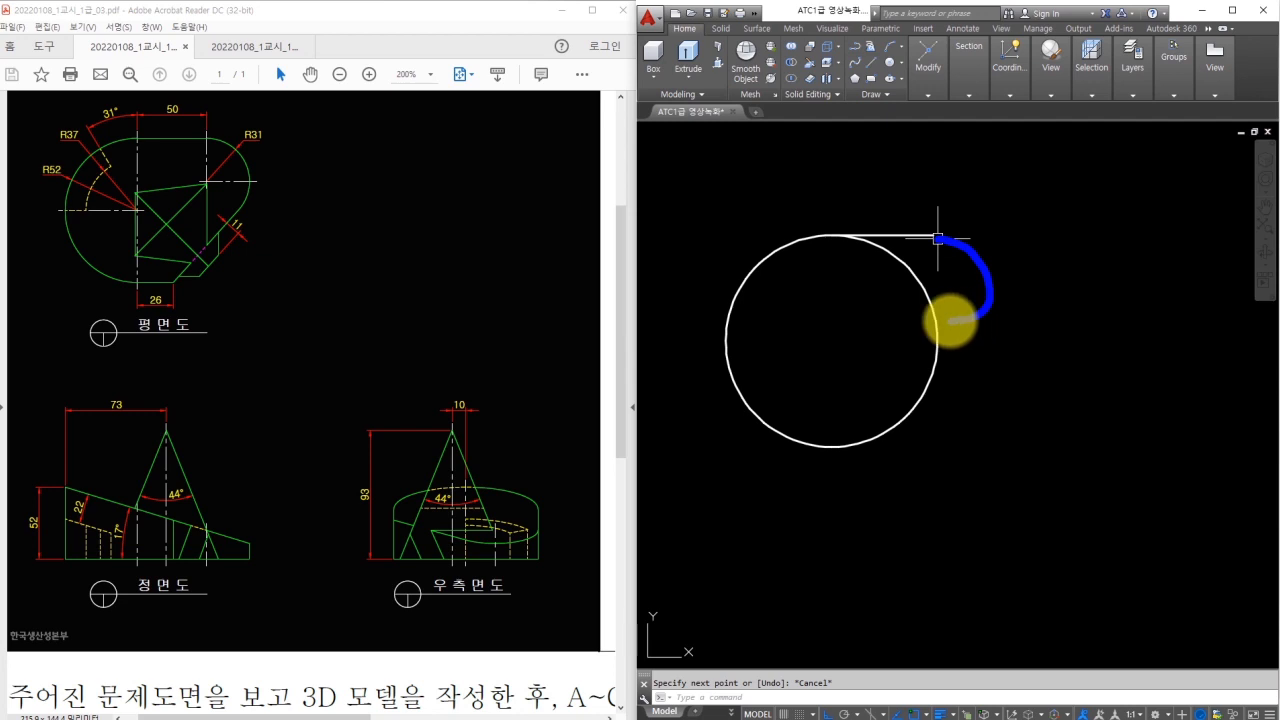
key(Escape)
text(c)
key(Return)
click(1027, 345)
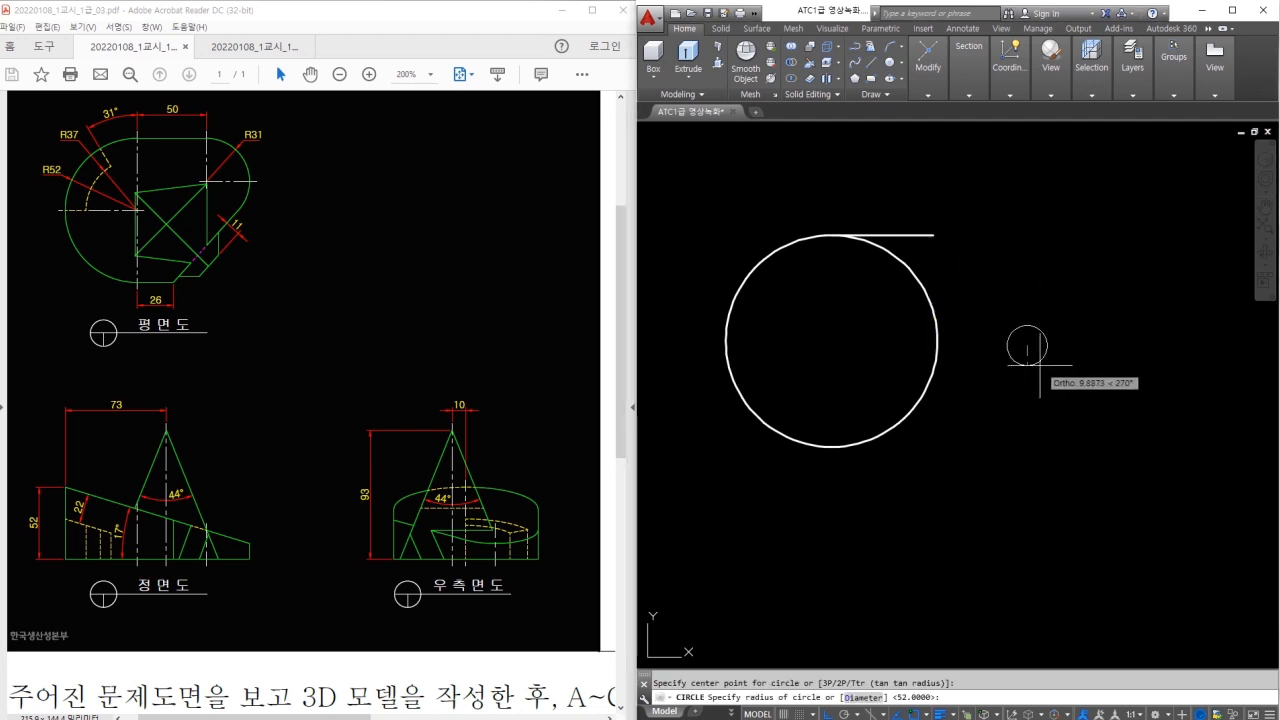
text(31)
key(Return)
key(Escape)
Move the radius 31 circle by its top quadrant onto the right end of the horizontal line
text(m)
key(Return)
click(1057, 290)
key(Return)
click(1027, 283)
click(934, 252)
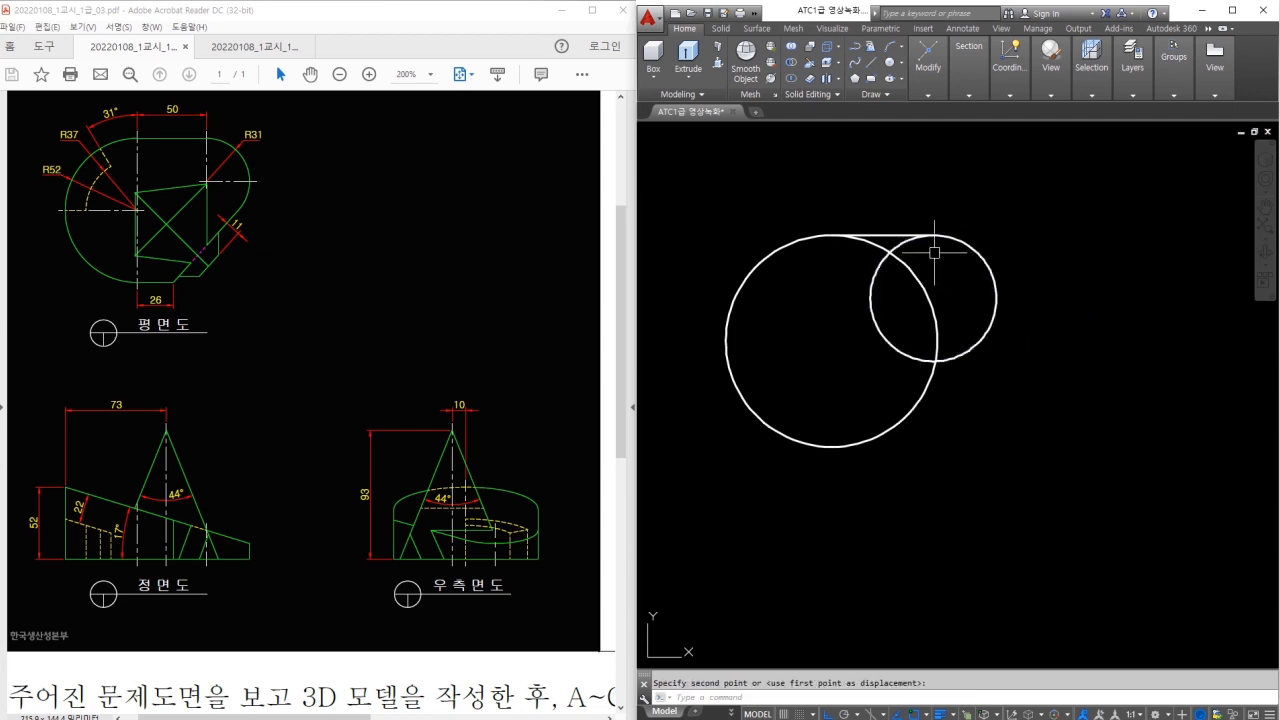
Draw a line 26 to the right from the large circle's bottom quadrant and continue it tangent to the smaller circle
text(l)
key(Return)
click(837, 449)
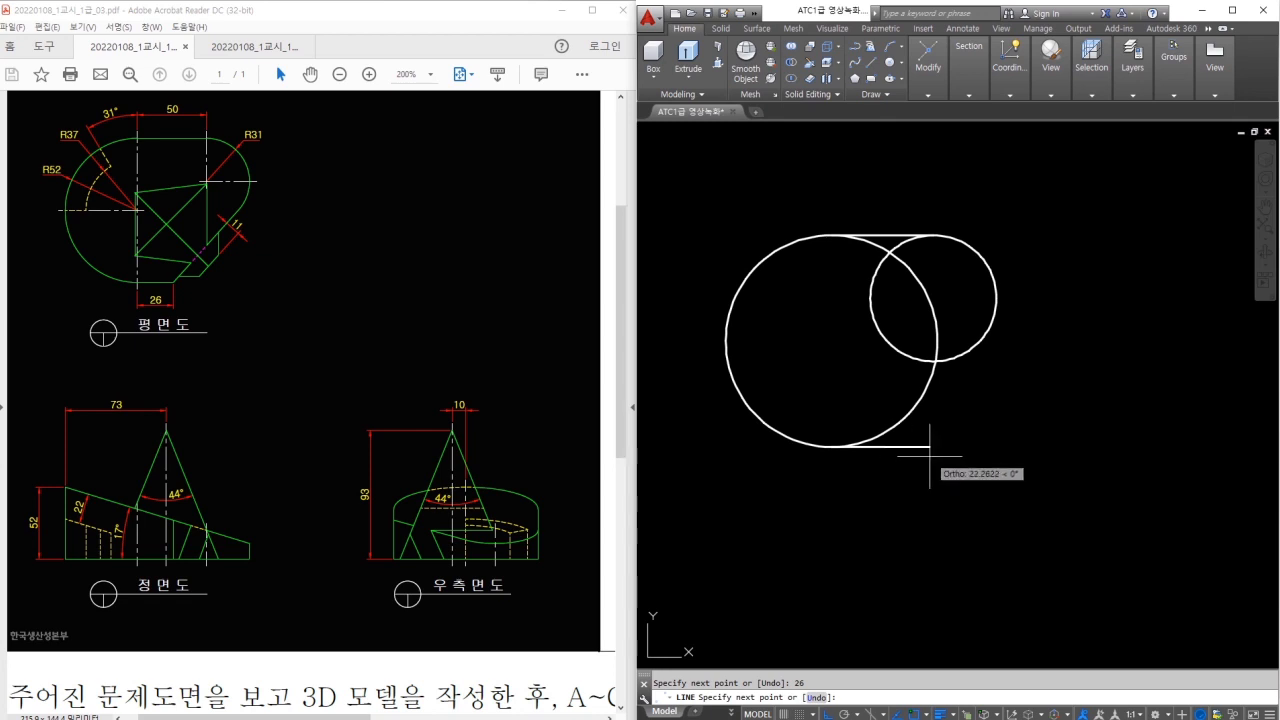
key(shift)
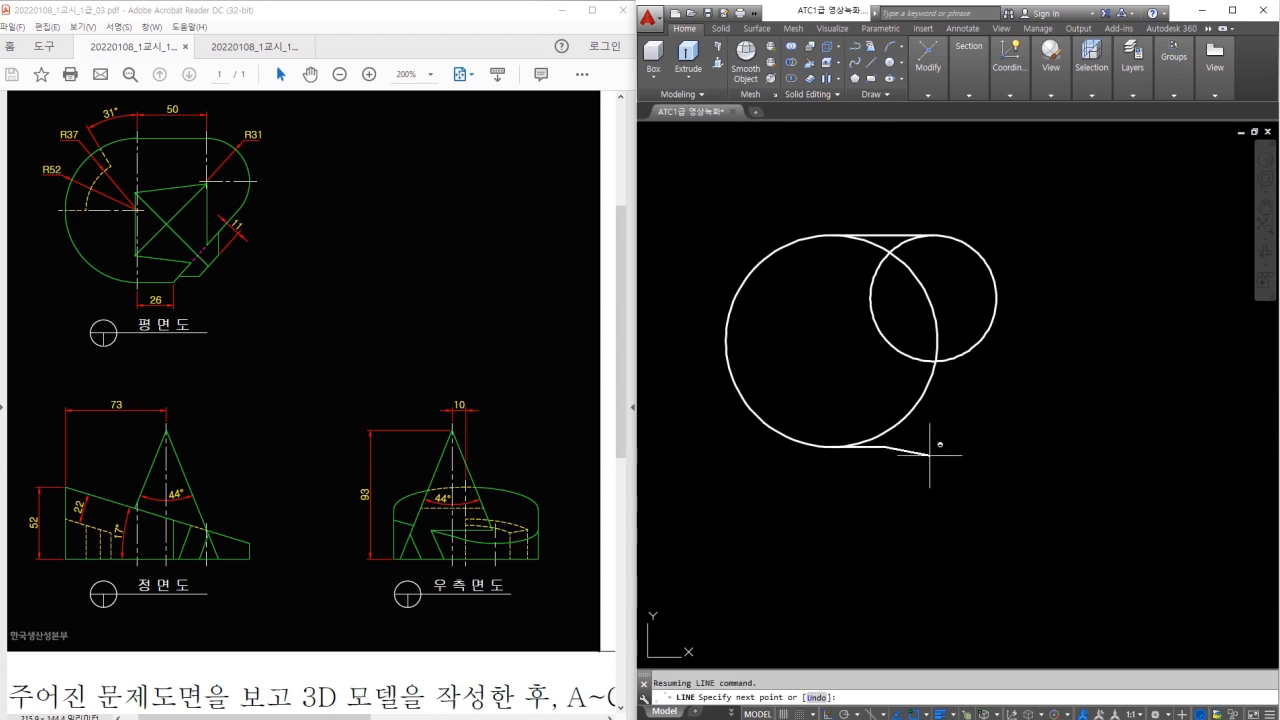
shift+right_click(929, 455)
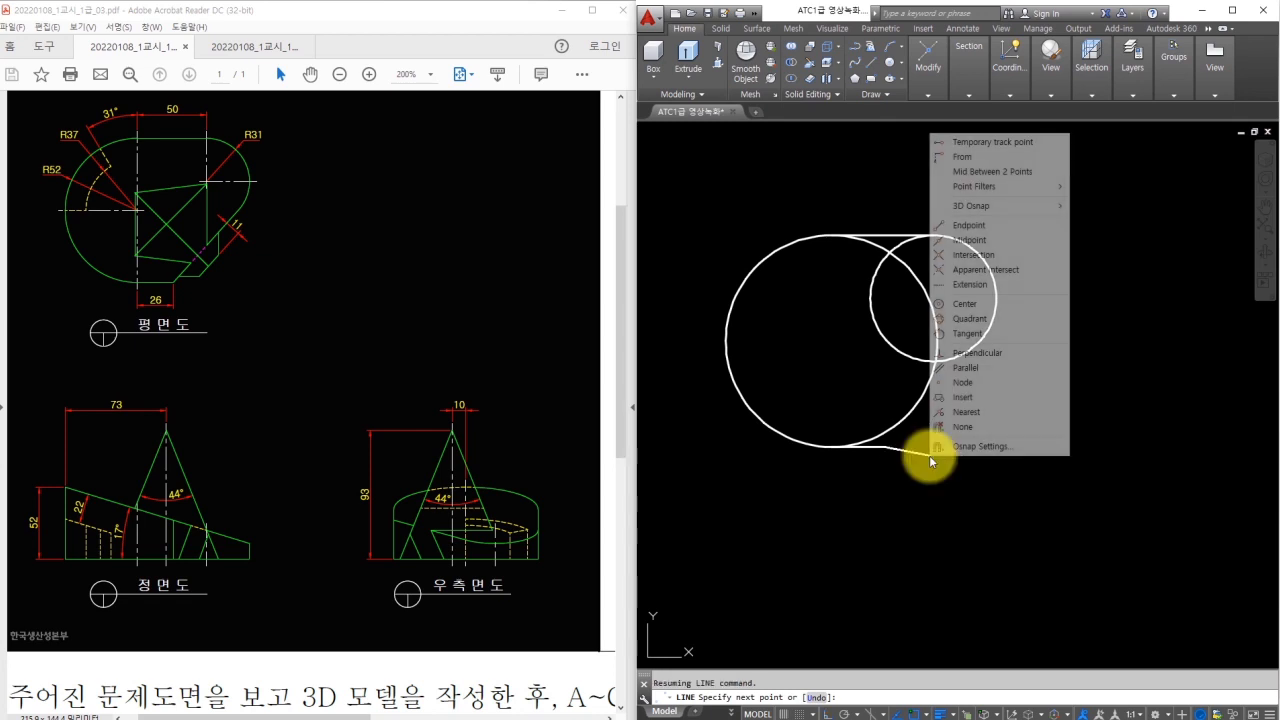
click(967, 334)
click(986, 340)
key(Escape)
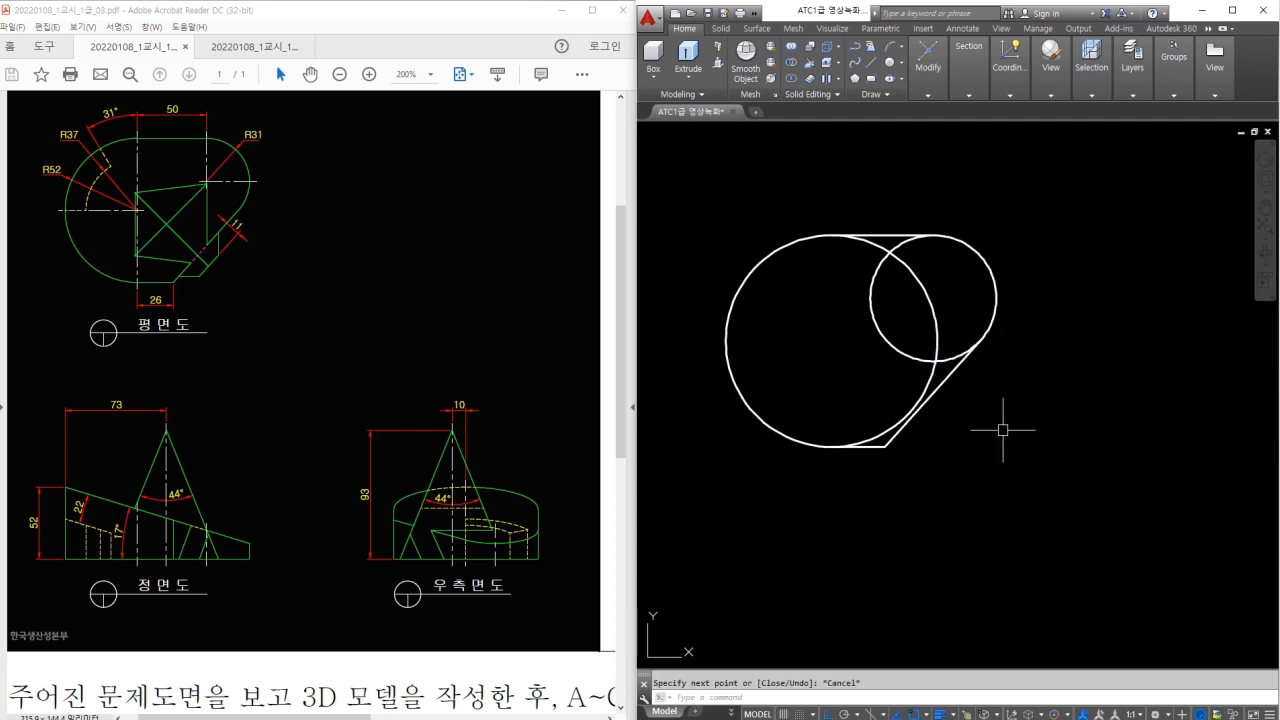
Trim the inner arcs of both circles to leave only the closed outer plan outline
text(tr)
key(Return)
click(950, 243)
click(886, 258)
click(946, 343)
click(914, 368)
key(Escape)
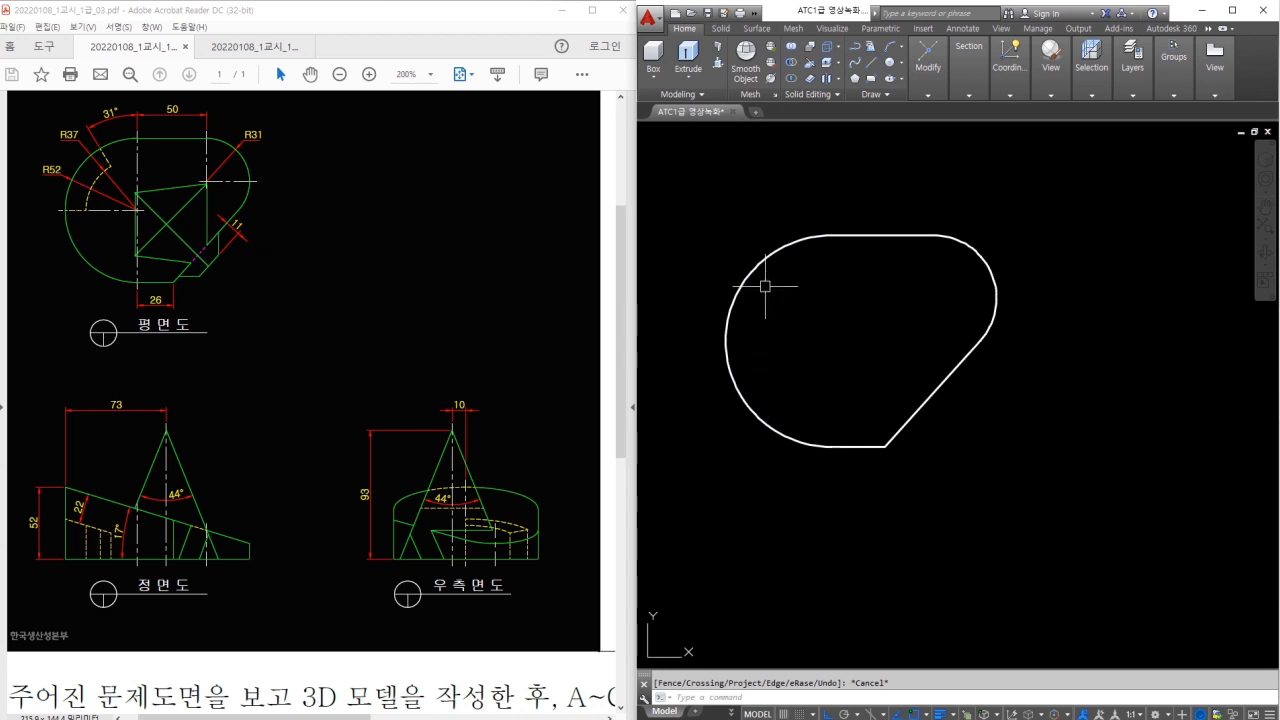
Draw a circle of radius 37 concentric with the large left arc
text(c)
key(Return)
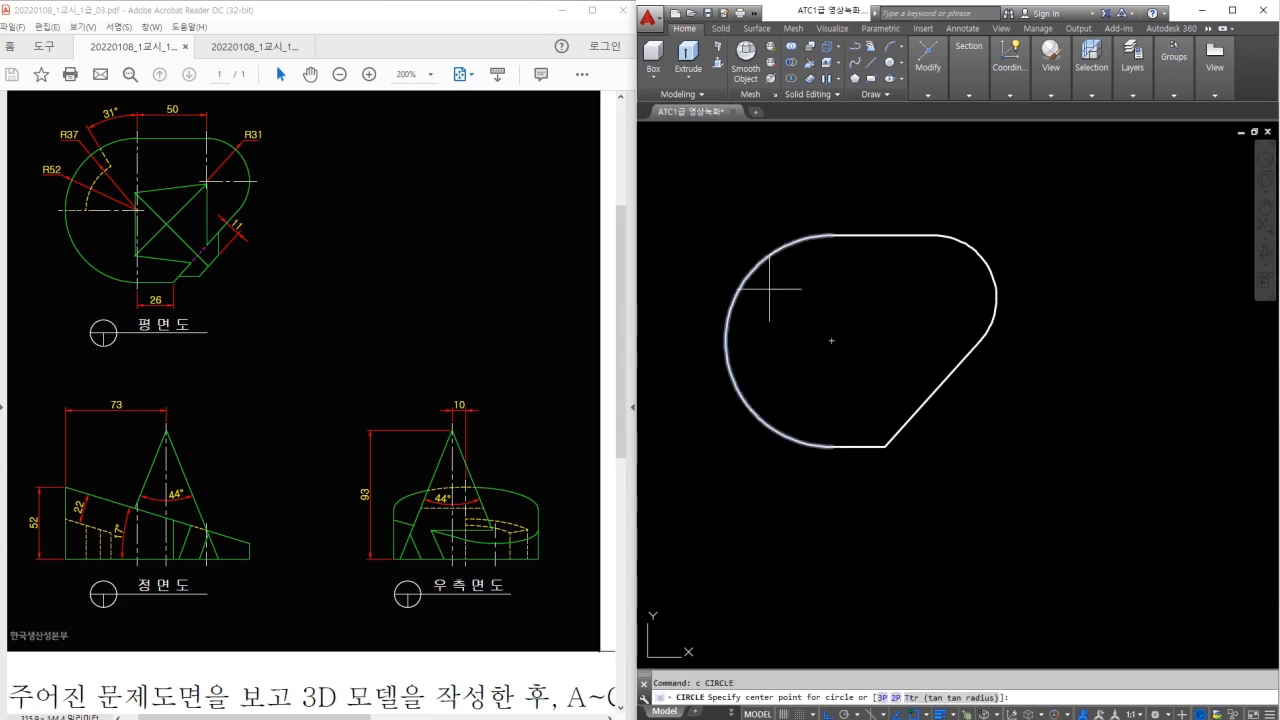
click(831, 340)
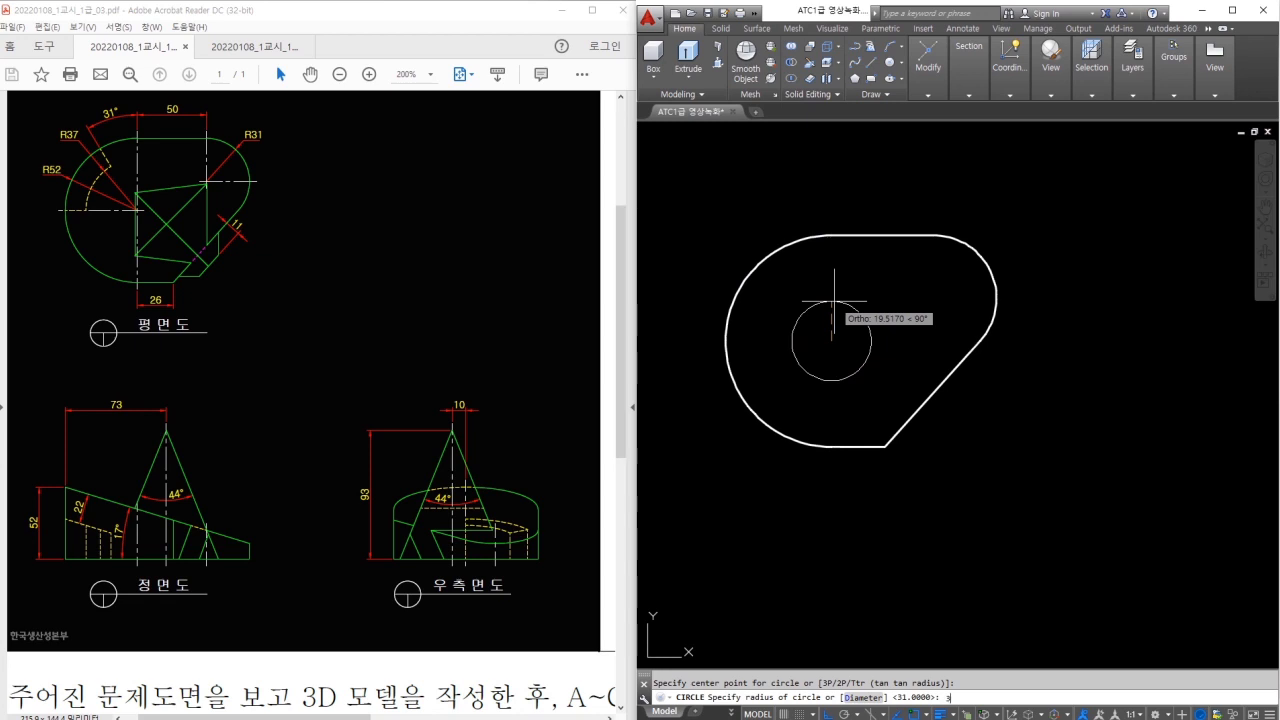
text(37)
key(Return)
key(Escape)
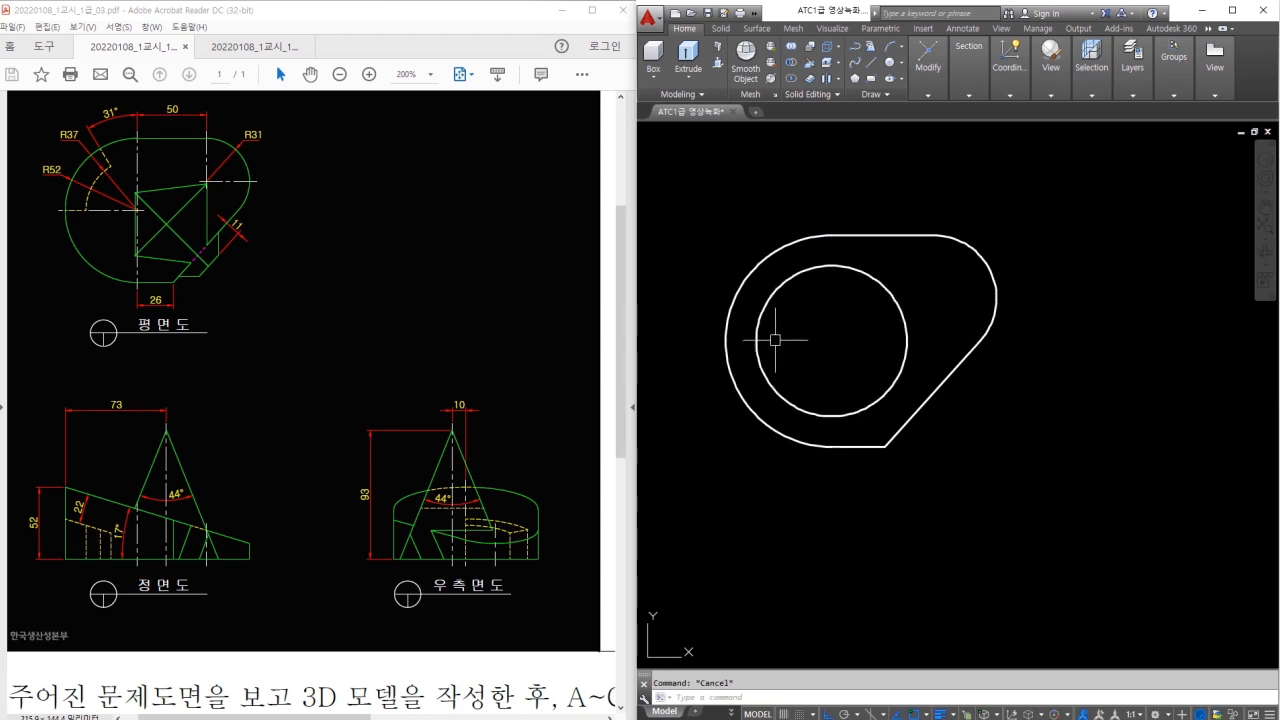
Draw a horizontal line from the inner circle's left quadrant to the outer arc's left quadrant
text(l)
key(Return)
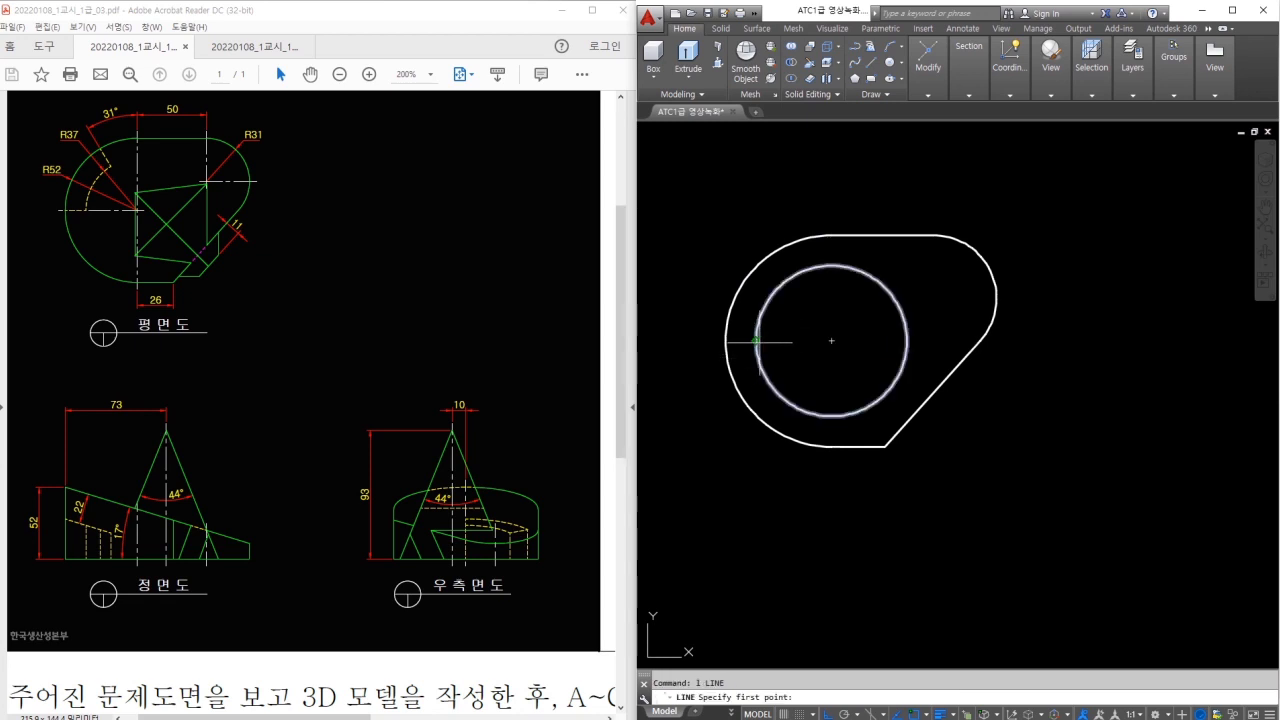
click(756, 341)
click(726, 341)
key(Escape)
Draw a vertical line from the inner circle's top quadrant to the top edge of the outline
key(Return)
click(831, 265)
click(832, 238)
key(Escape)
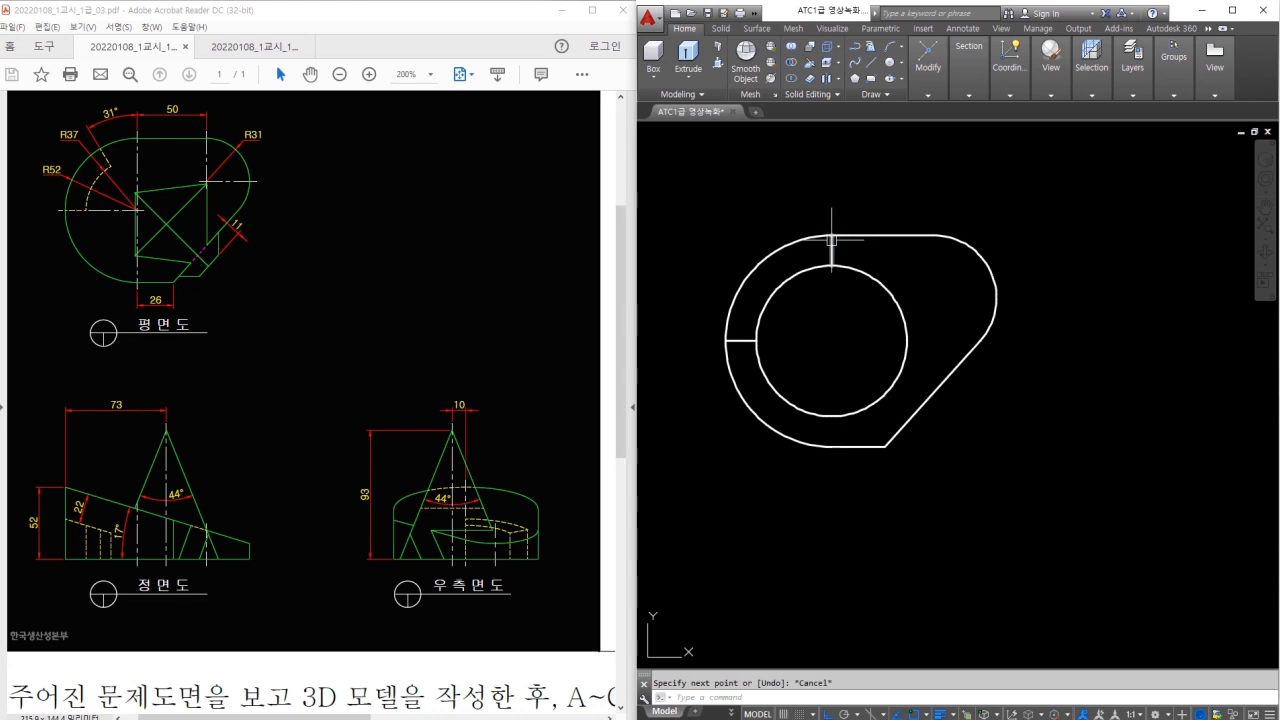
Try rotating the short vertical line by -31° about the circle center, and undo the rotation
text(ro)
key(Return)
click(832, 249)
key(Return)
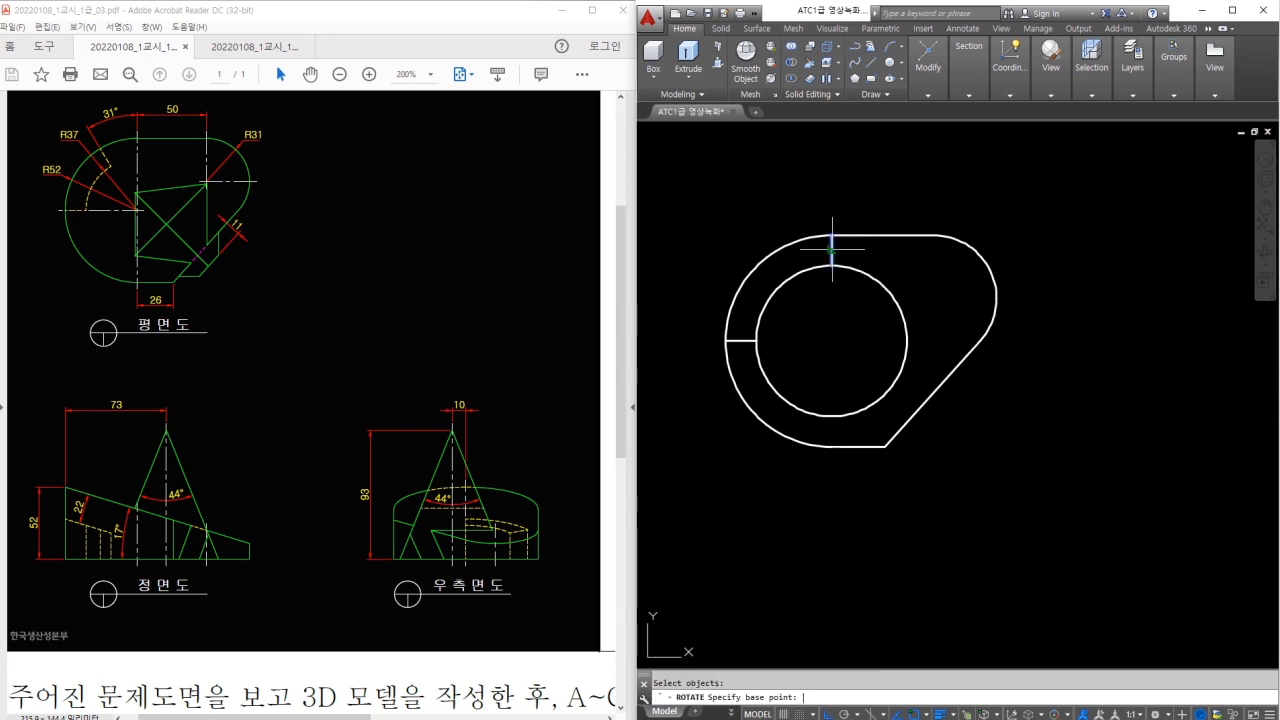
click(831, 341)
text(-31)
key(Return)
key(ctrl+z)
Delete the short vertical line above the inner circle
click(863, 254)
click(811, 253)
key(Delete)
key(Escape)
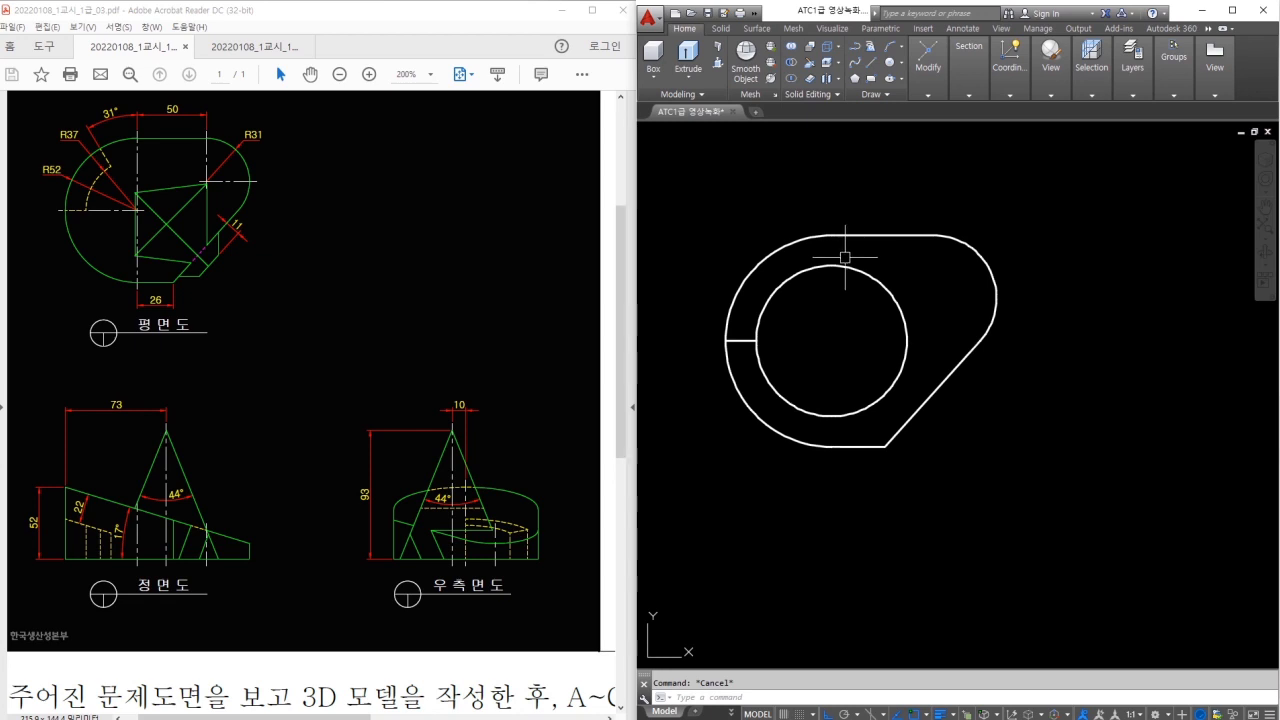
Redraw the short vertical line from the inner circle's top quadrant to the outline's top edge
text(l)
key(Return)
click(832, 265)
click(833, 236)
key(Escape)
Rotate the short vertical line by 31° about the center of the inner circle
text(ro)
key(Return)
click(833, 250)
key(Return)
click(831, 341)
text(31)
key(Return)
key(Escape)
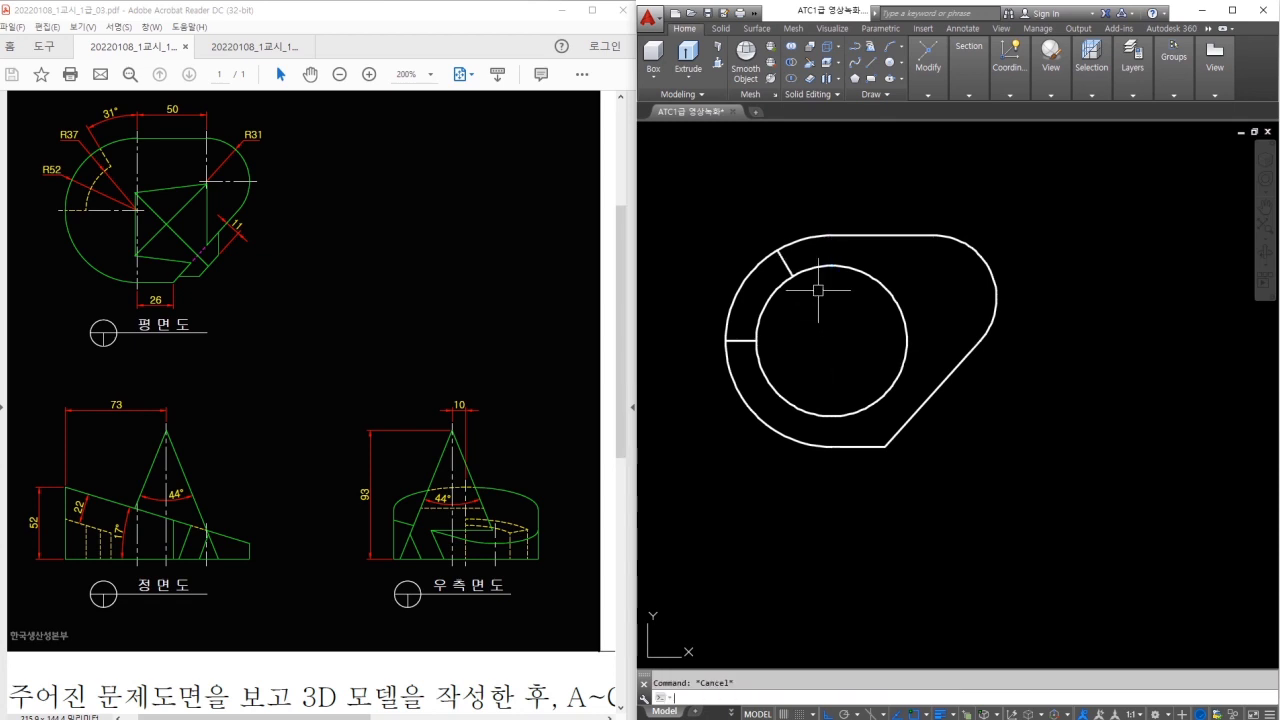
Trim the inner circle to keep only the arc between the horizontal and the rotated line
text(tr)
key(Return)
click(814, 282)
key(Escape)
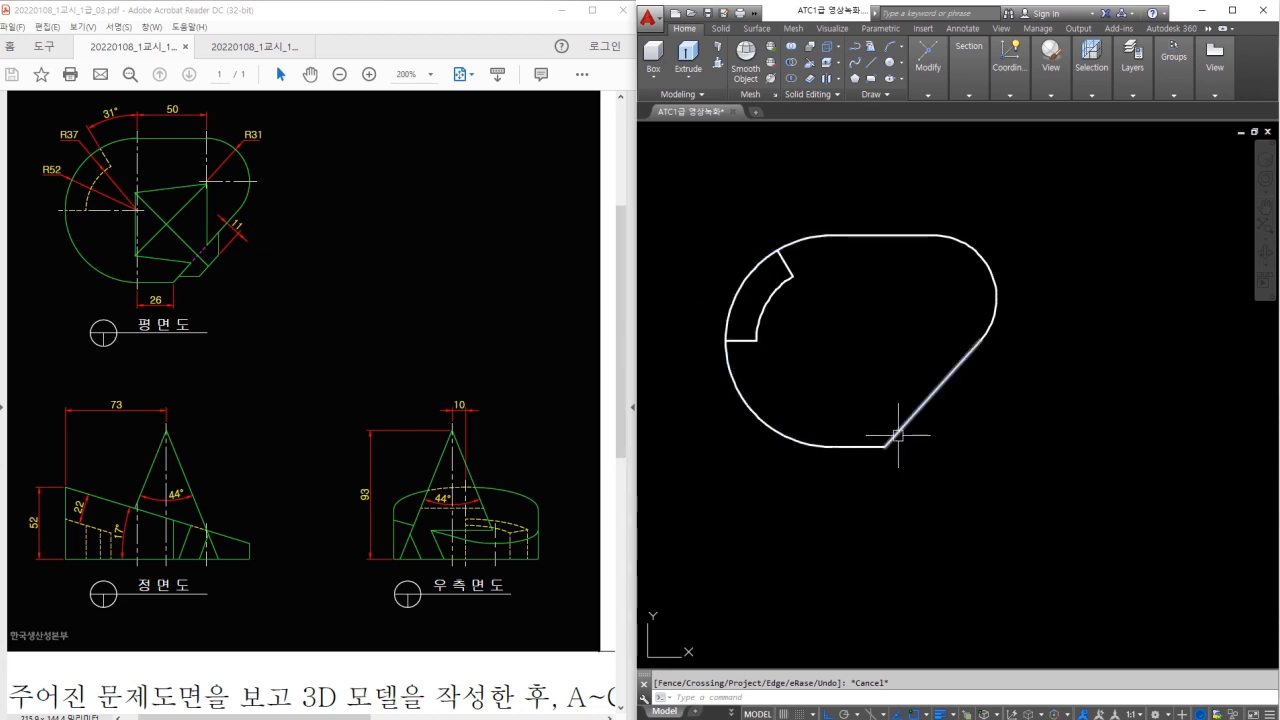
text(tr)
key(Return)
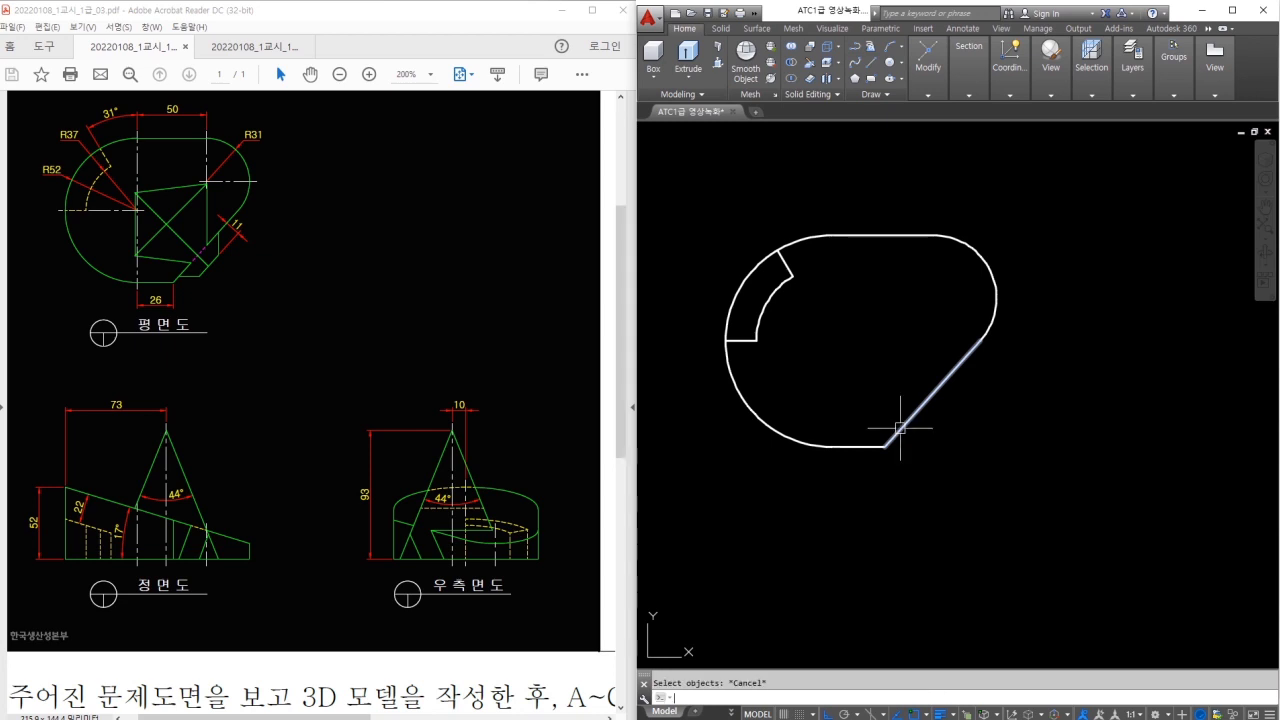
key(Return)
key(Escape)
Offset the slanted tangent line by 11 towards the outside of the outline
text(o)
key(Return)
text(11)
key(Return)
click(904, 430)
click(945, 469)
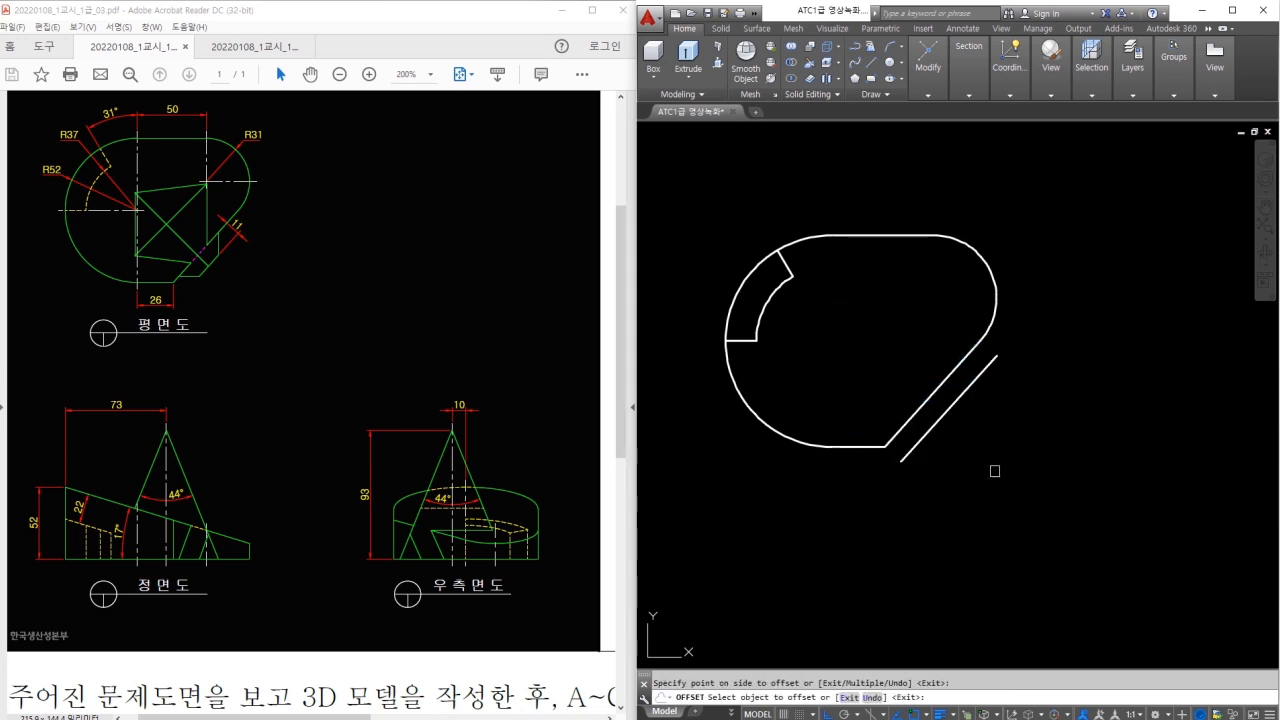
key(Escape)
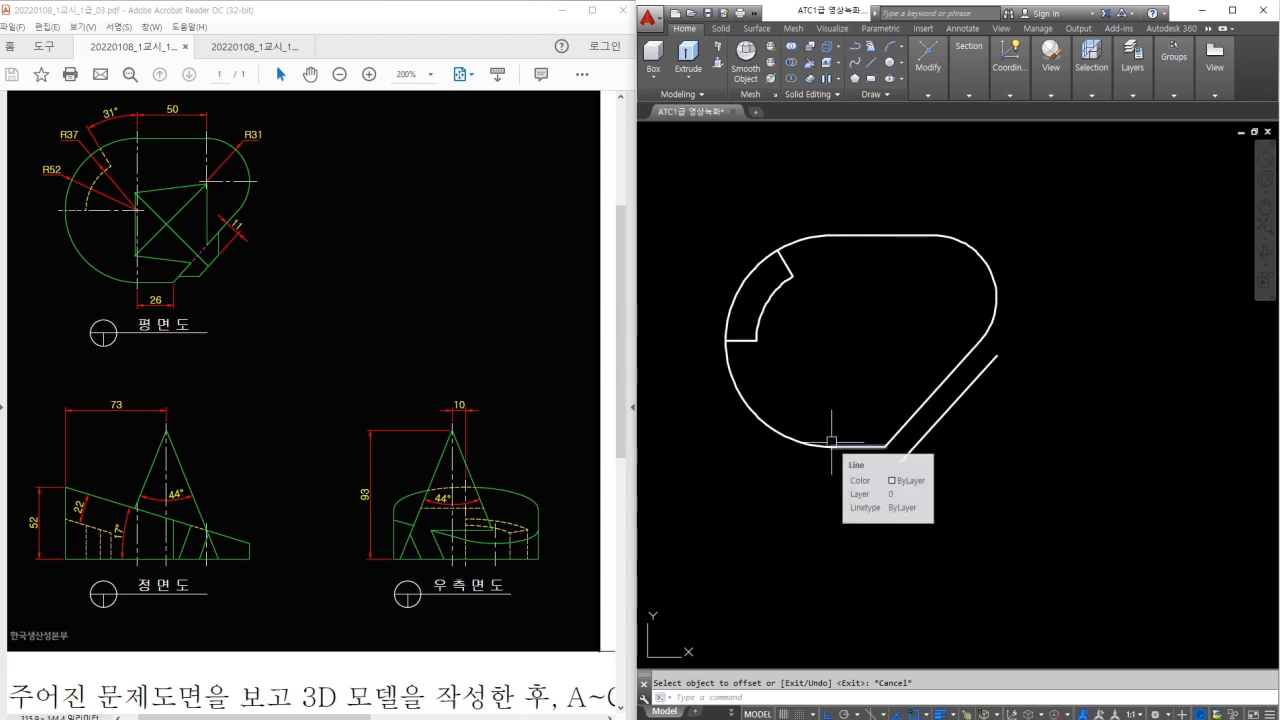
Draw a vertical guide line from the left quadrant of the plan outline down to below the plan
scroll(834, 438, down, 2)
middle_drag(834, 438, 829, 303)
text(l)
key(Return)
click(765, 254)
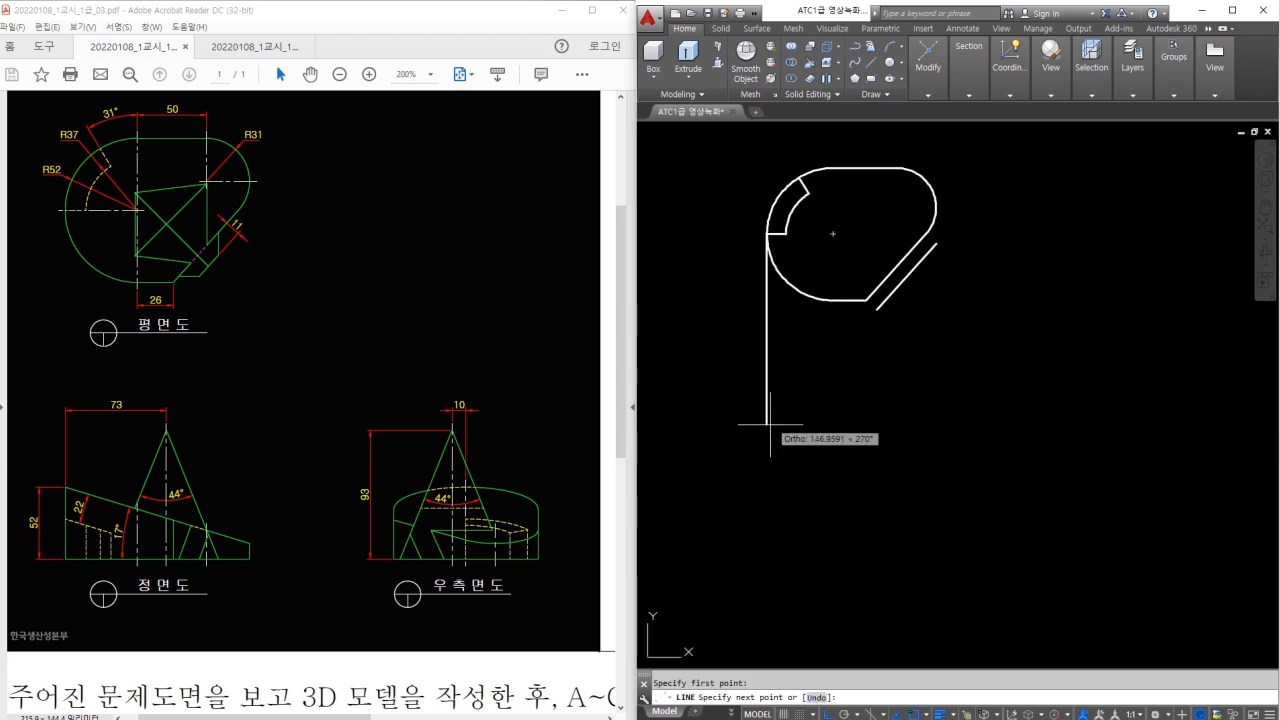
key(Escape)
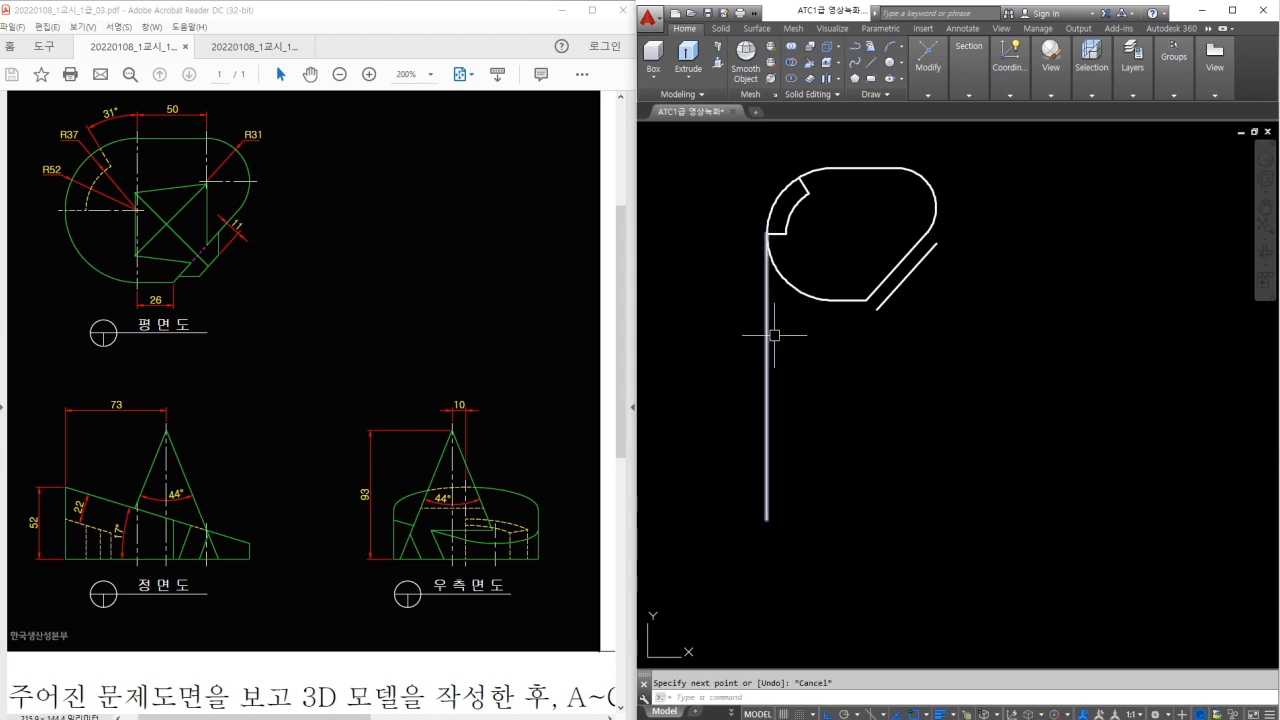
Draw a horizontal baseline to the right from the lower end of the vertical guide line
key(Return)
click(766, 519)
click(990, 525)
key(Escape)
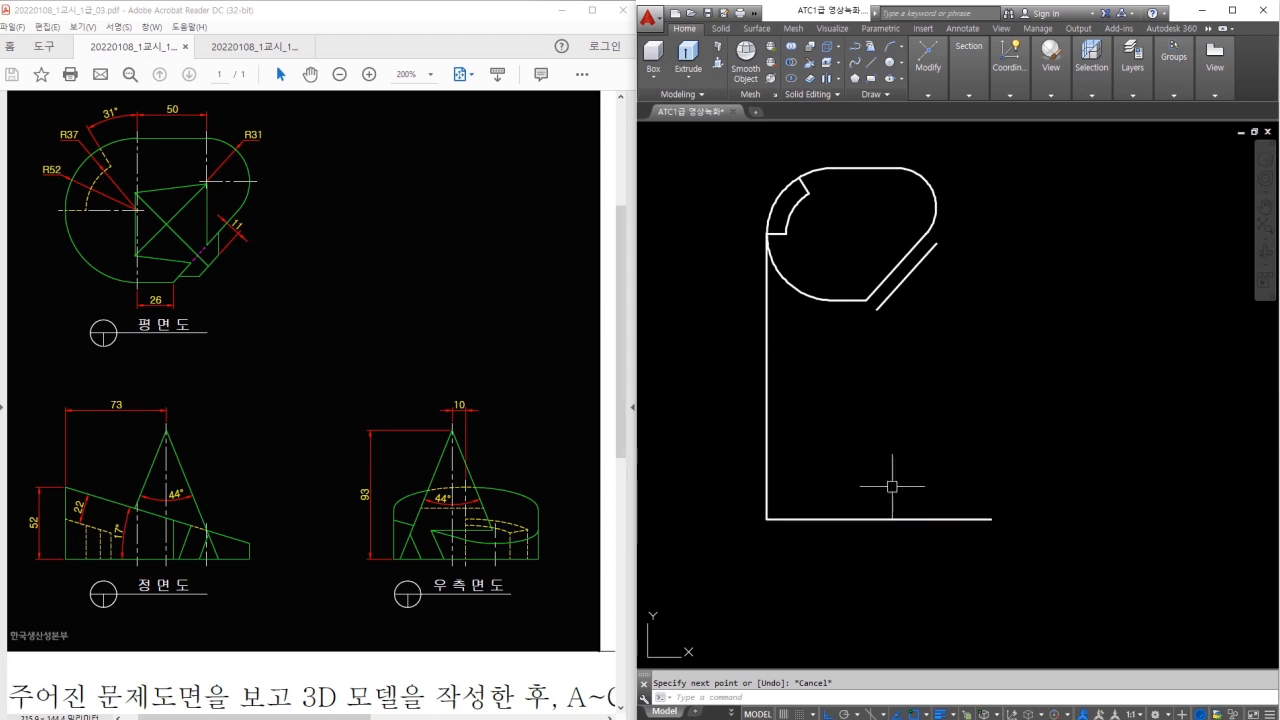
Erase the vertical guide line between the plan outline and the baseline
text(e)
key(Return)
click(772, 430)
click(746, 440)
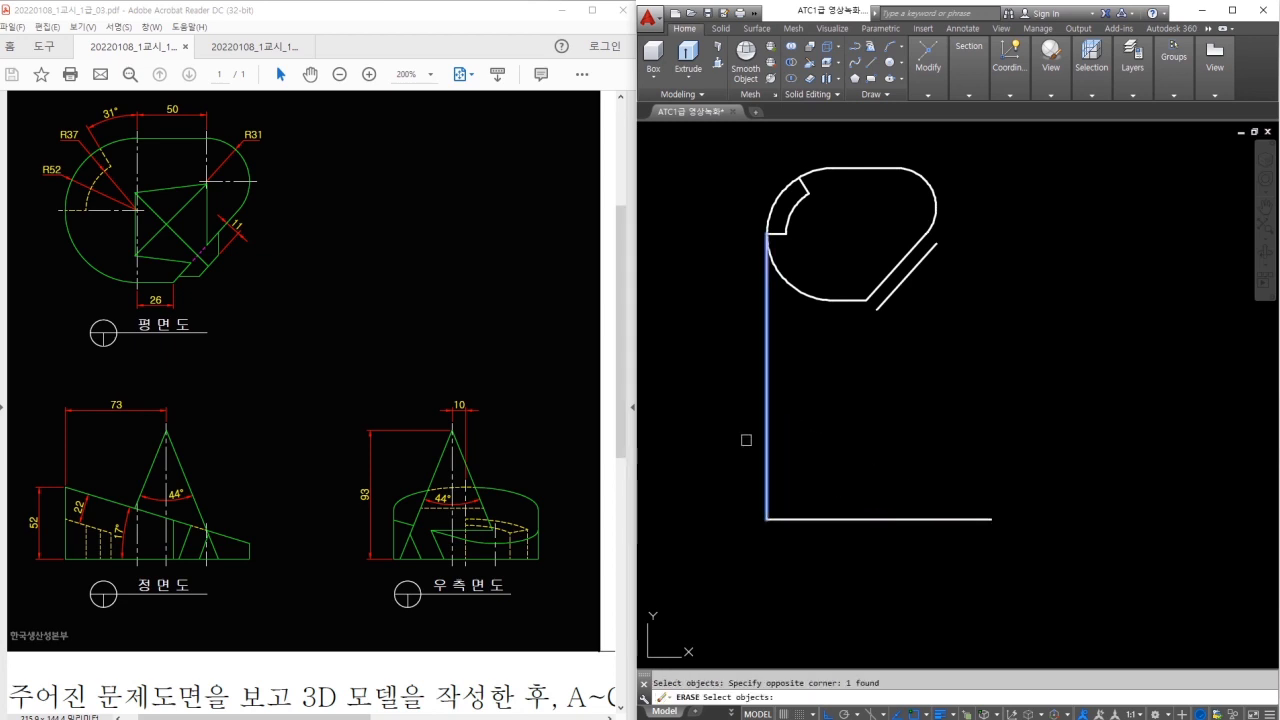
key(Return)
Draw the front view's left edge 52 up from the baseline's left end, continuing with a top line sloping down at -17°
text(l)
key(Return)
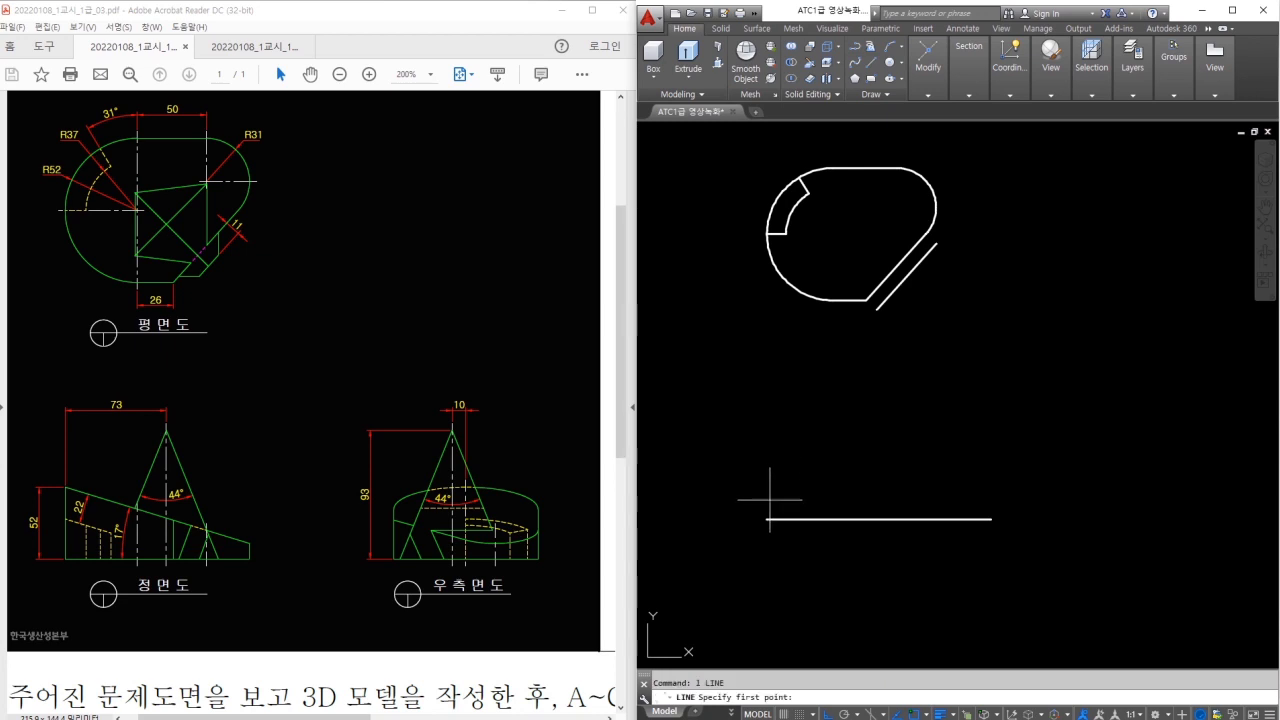
click(767, 519)
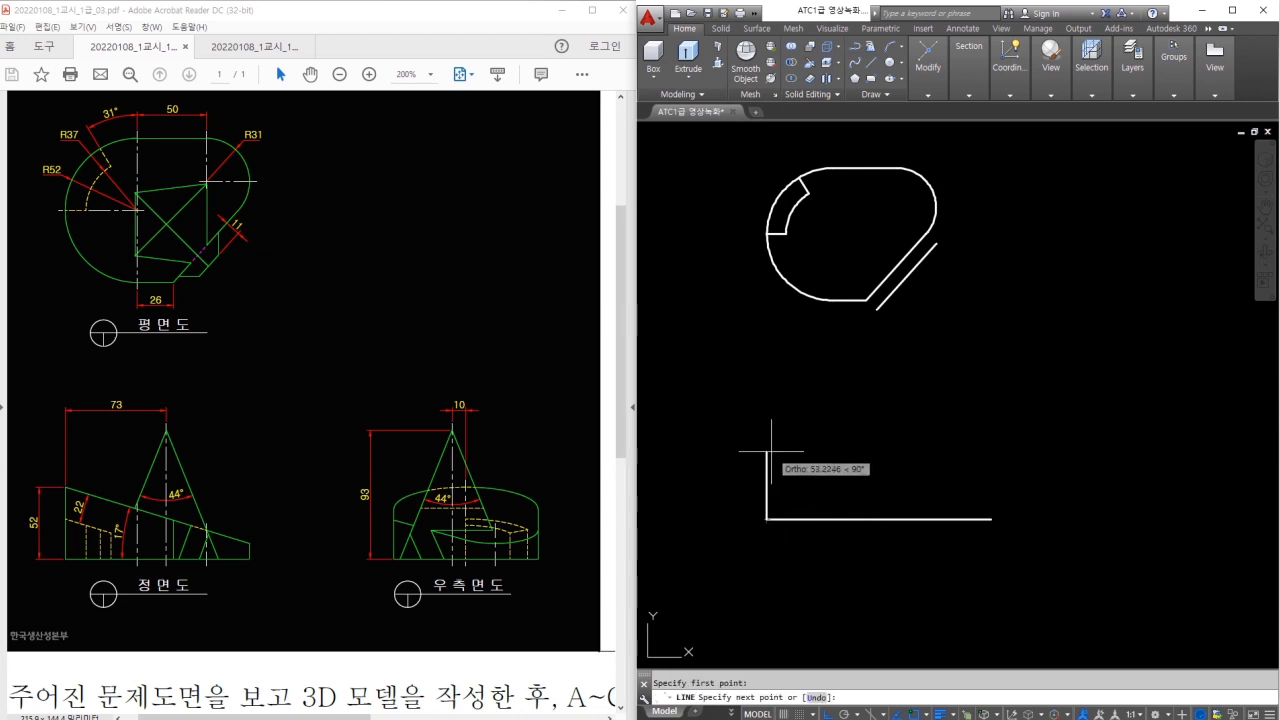
text(52)
key(Return)
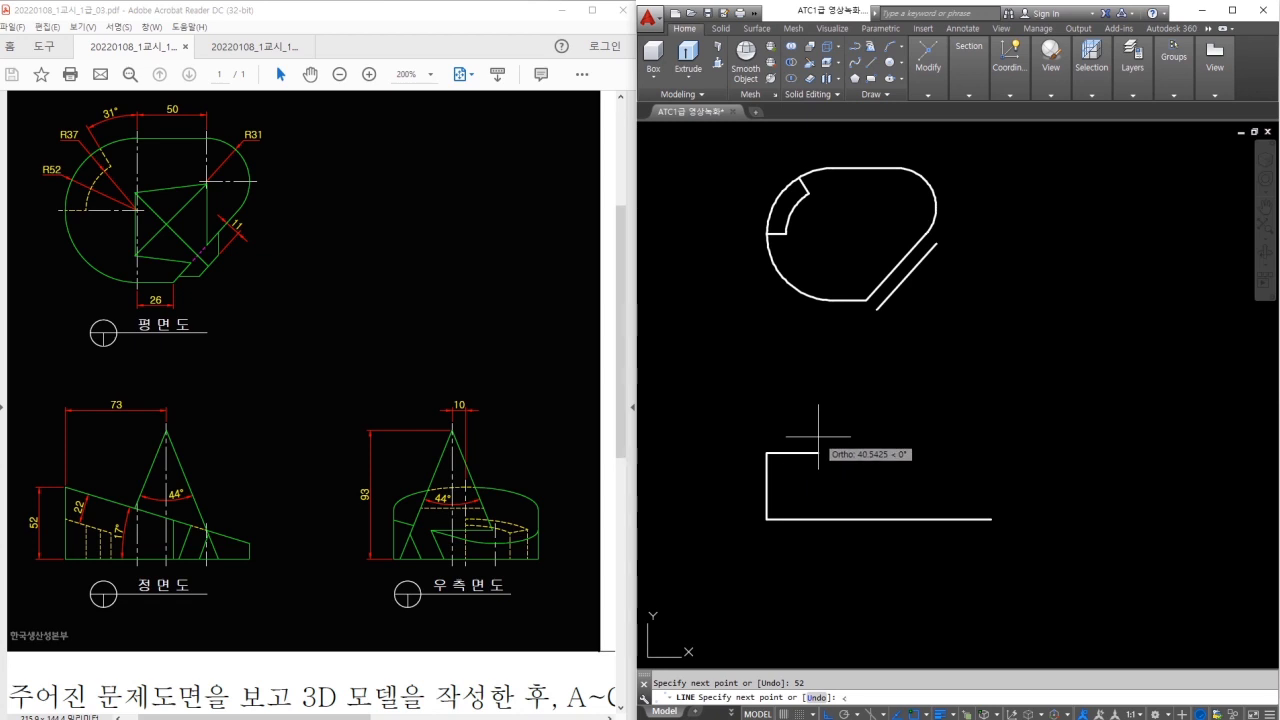
text(<-17)
key(Return)
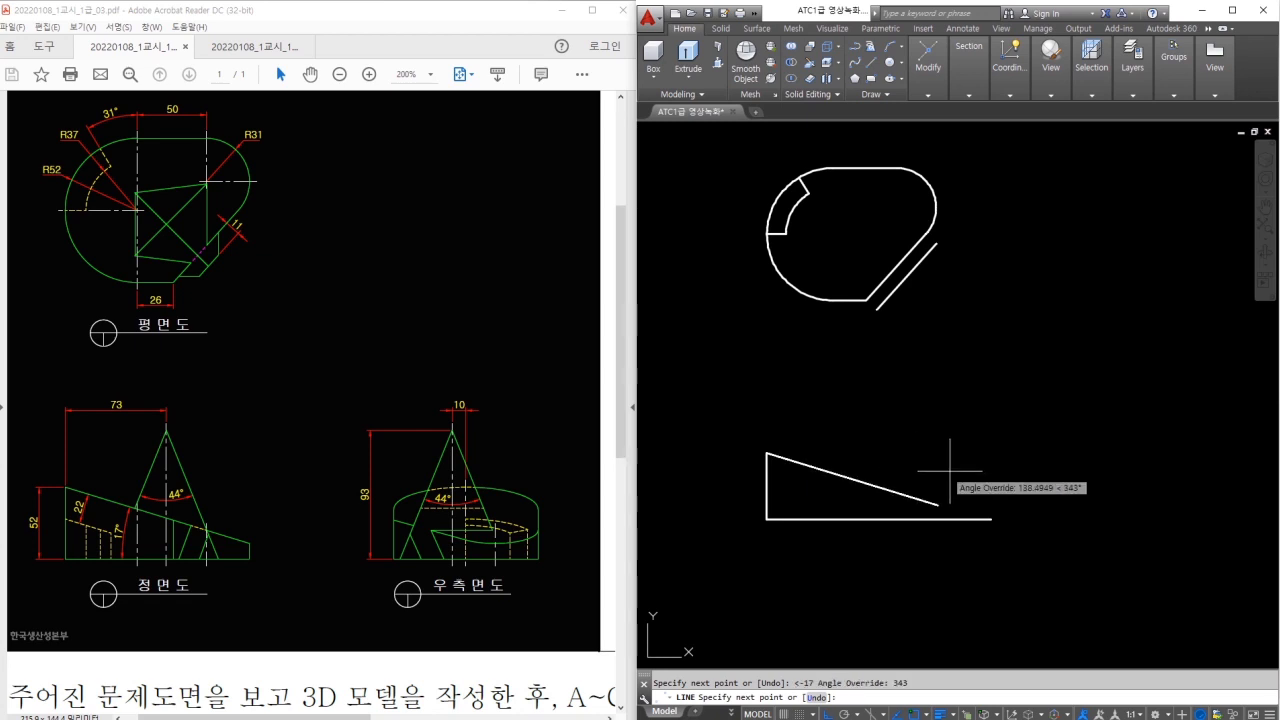
click(1020, 512)
key(Escape)
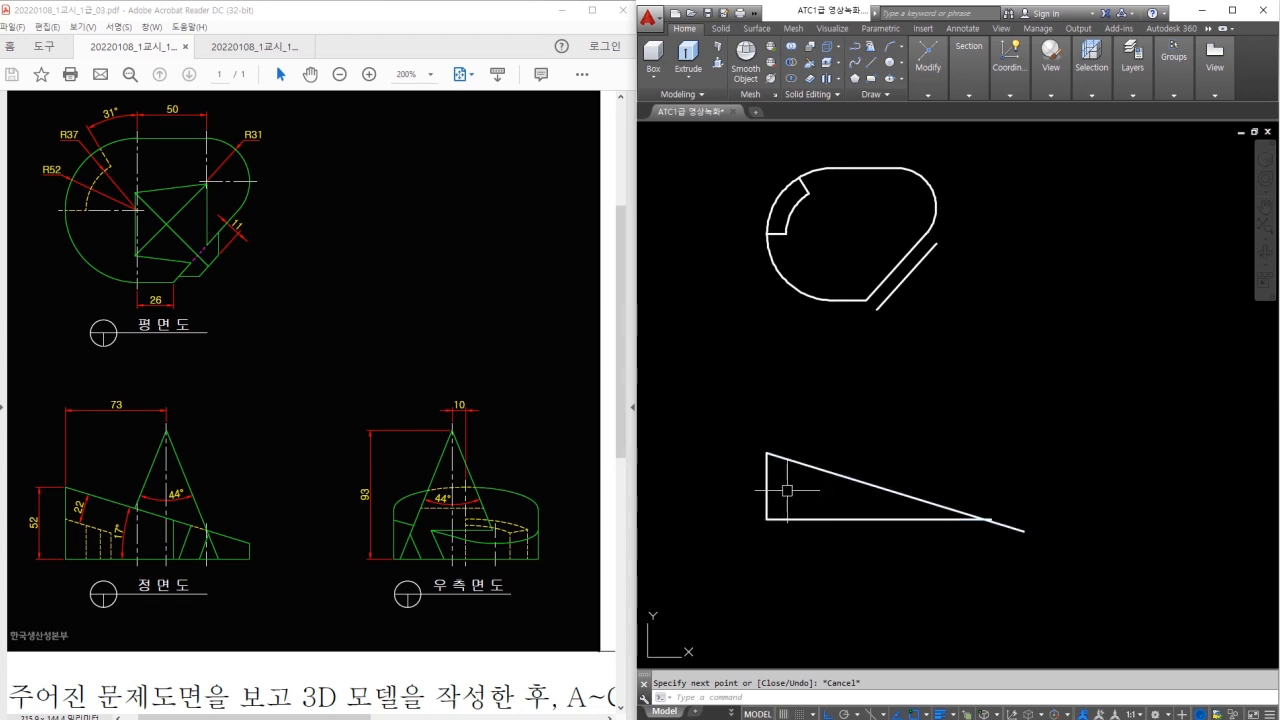
Offset the sloping top line of the front view by 22 towards the baseline
text(o)
key(Return)
key(Return)
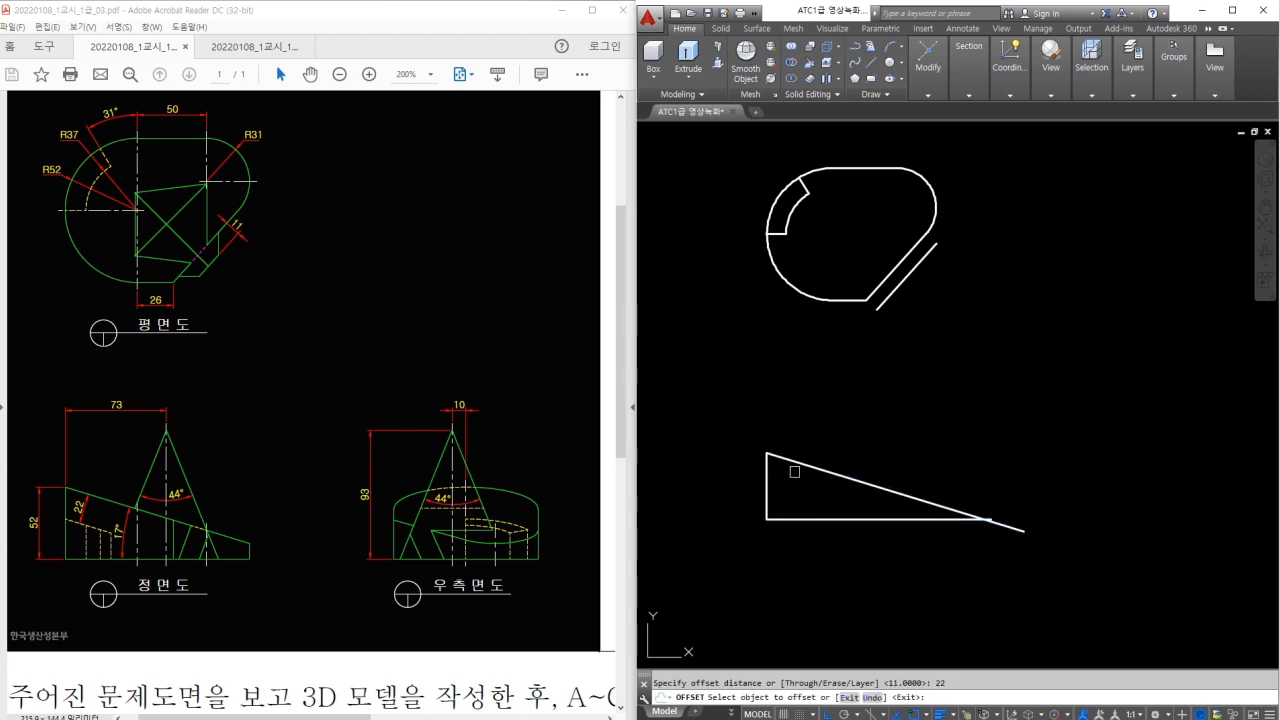
click(794, 463)
click(793, 490)
key(Escape)
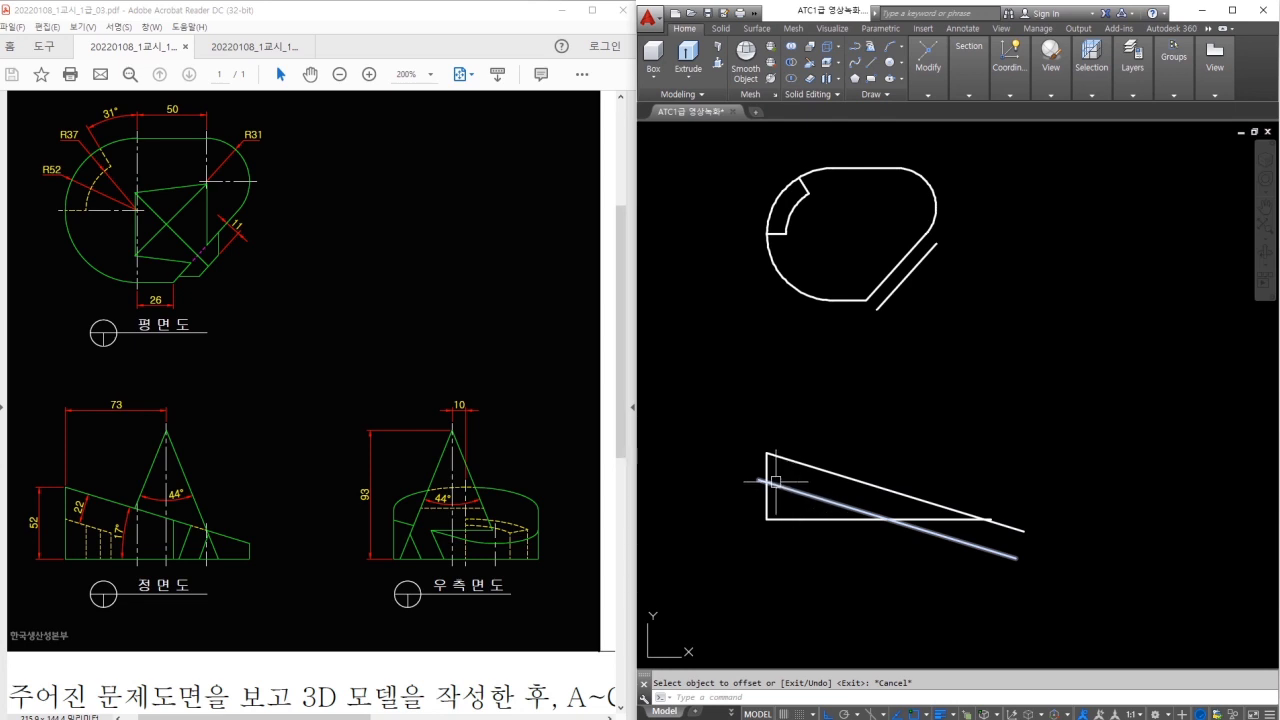
Break the offset sloping line and remove its lower right-hand part so it ends above the baseline
text(br)
key(Return)
click(843, 505)
click(1060, 600)
key(Escape)
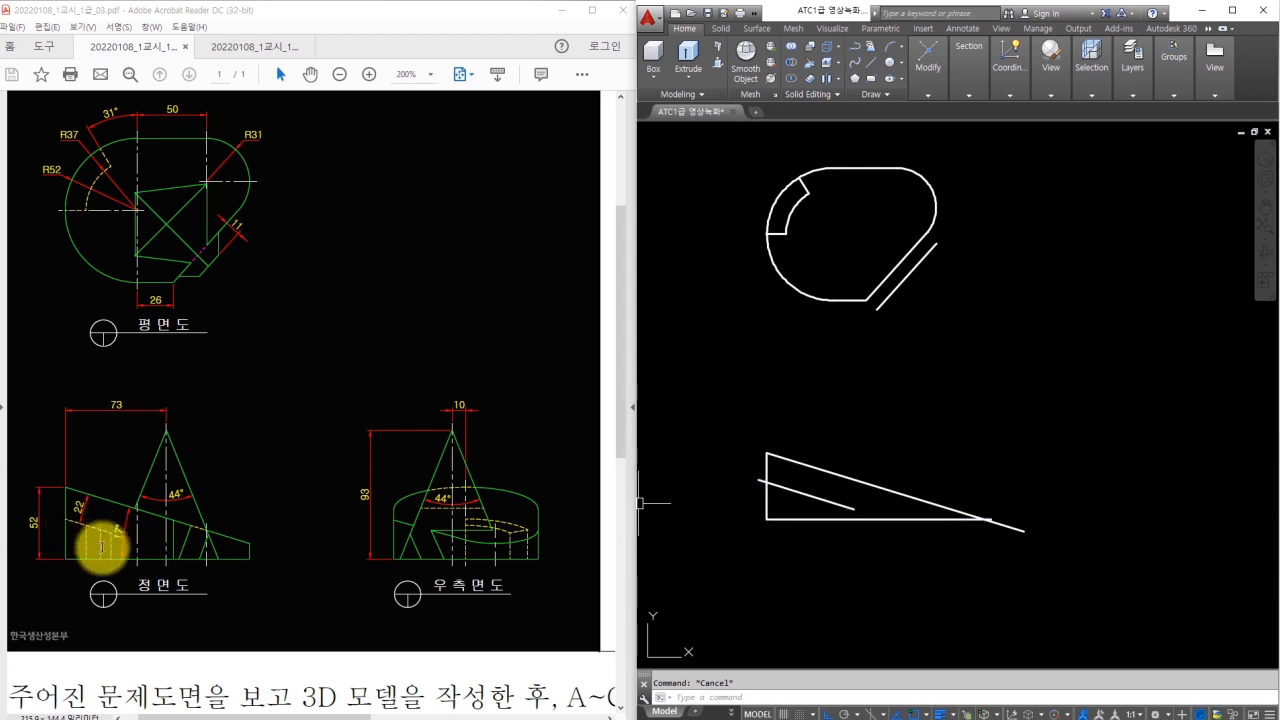
click(932, 587)
click(932, 587)
key(Escape)
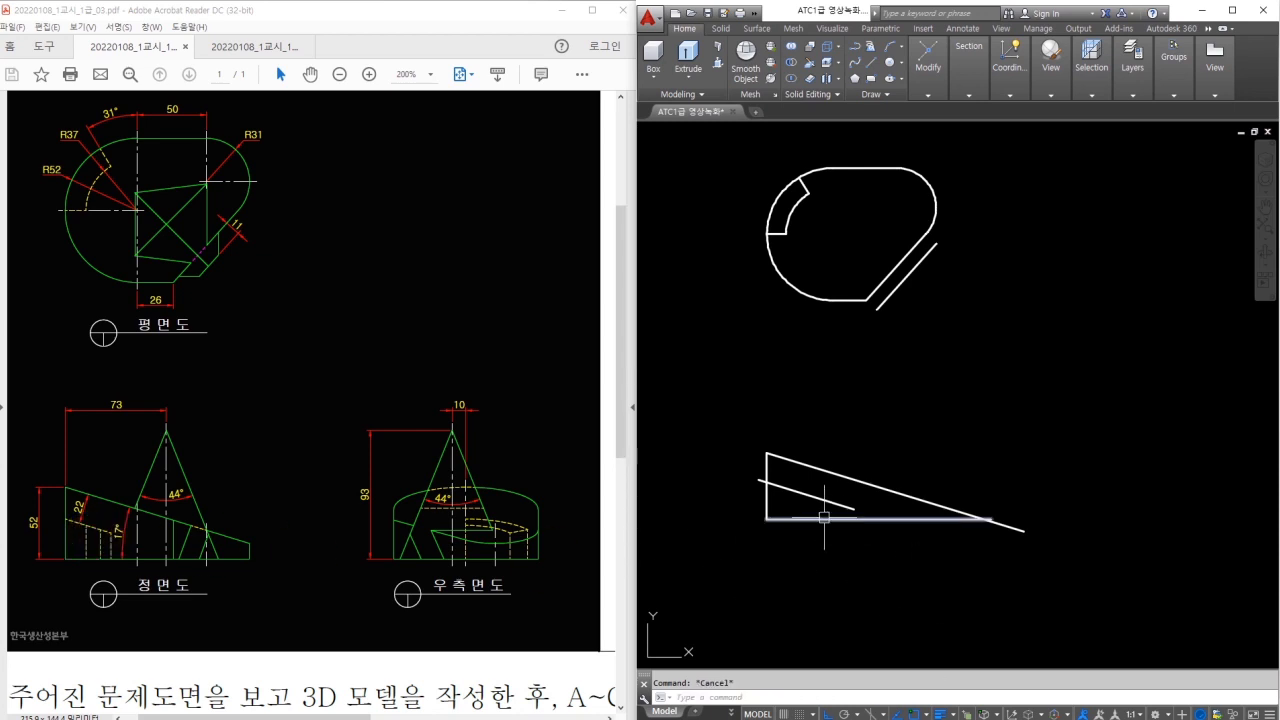
text(l)
key(space)
click(768, 521)
key(Escape)
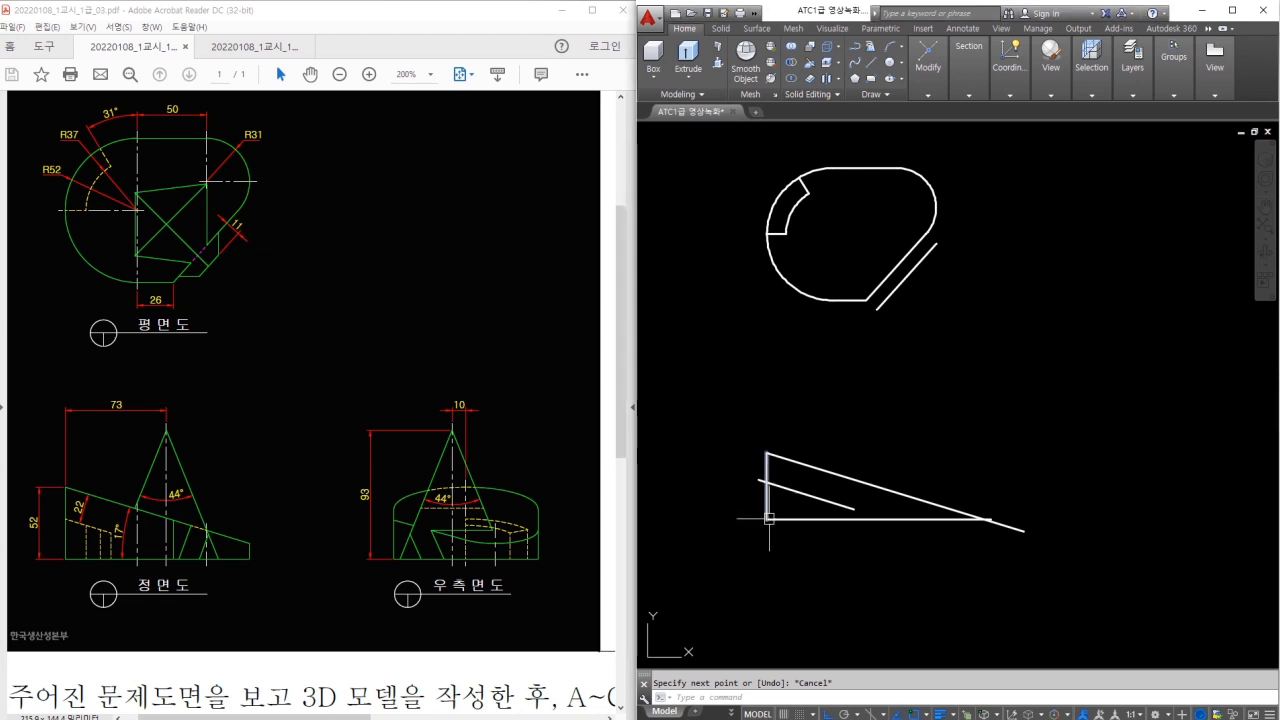
Draw guide lines from the front view's lower-left corner, 93 straight up and 73 horizontally to the right
key(space)
click(768, 521)
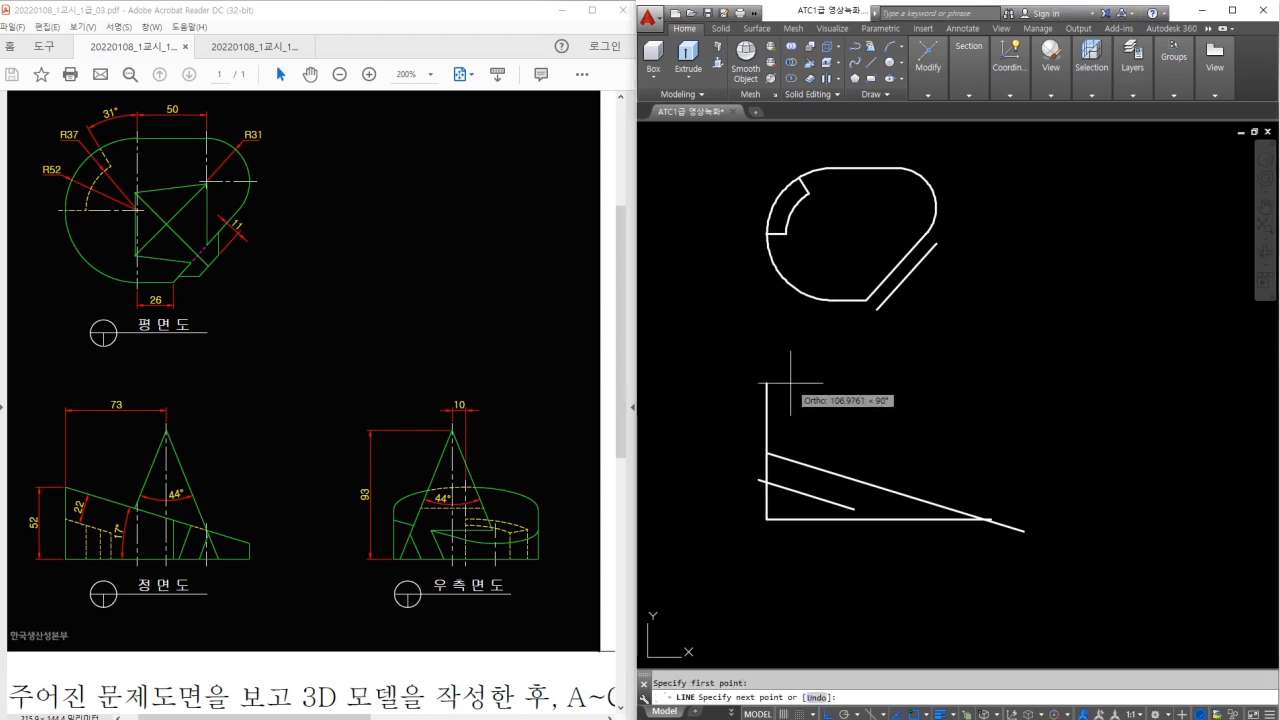
text(93)
key(Return)
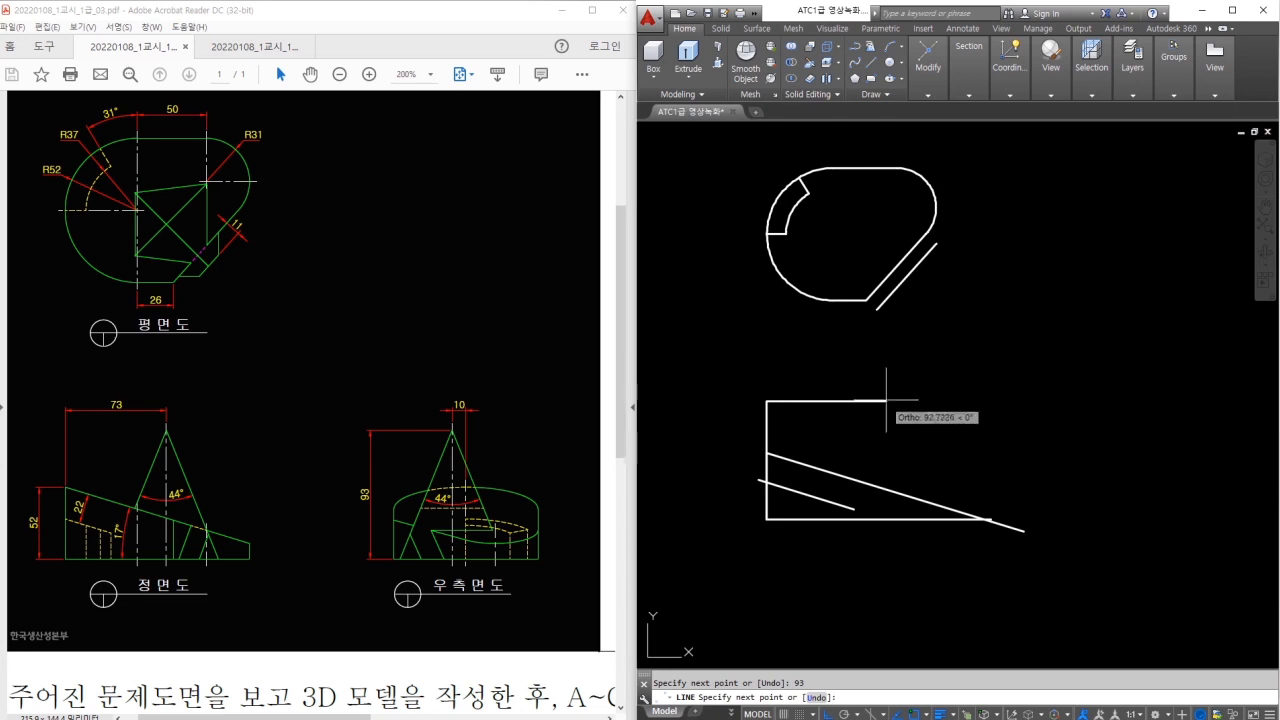
key(Return)
key(Escape)
Draw a vertical line from the right end of the upper guide down to the baseline as the triangle's axis
scroll(905, 430, up, 2)
middle_drag(915, 404, 926, 379)
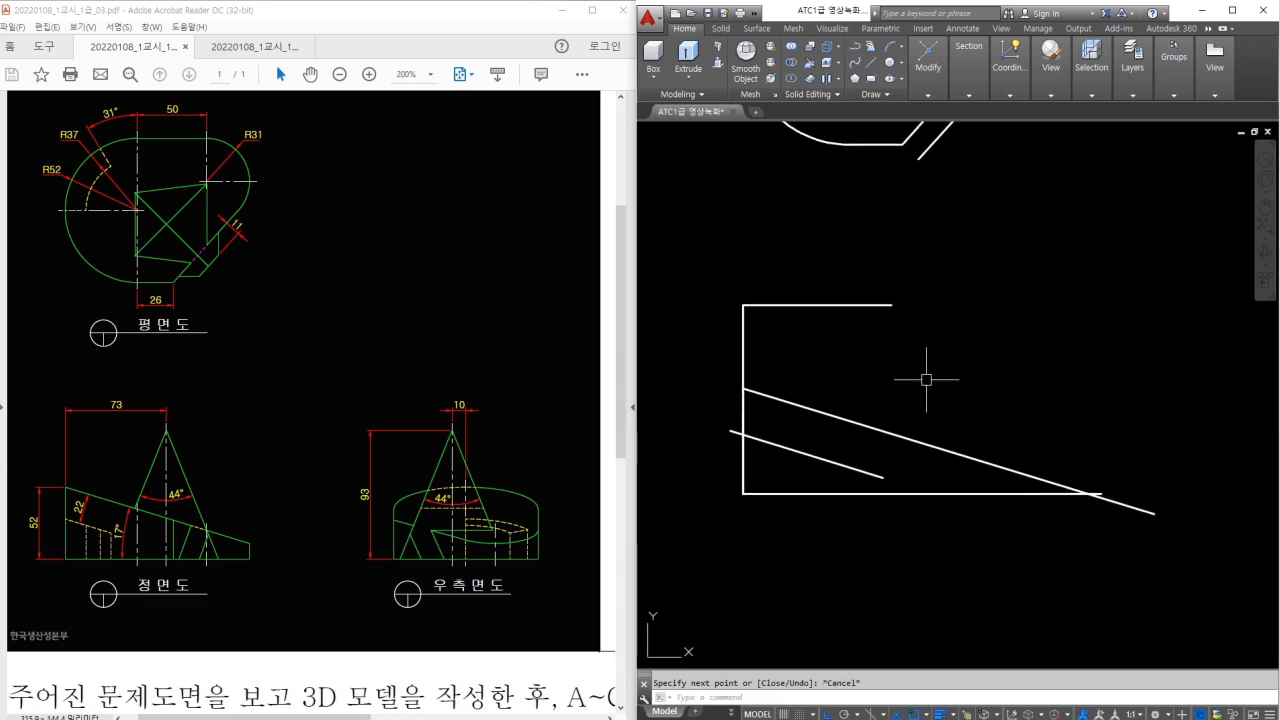
text(l)
key(Return)
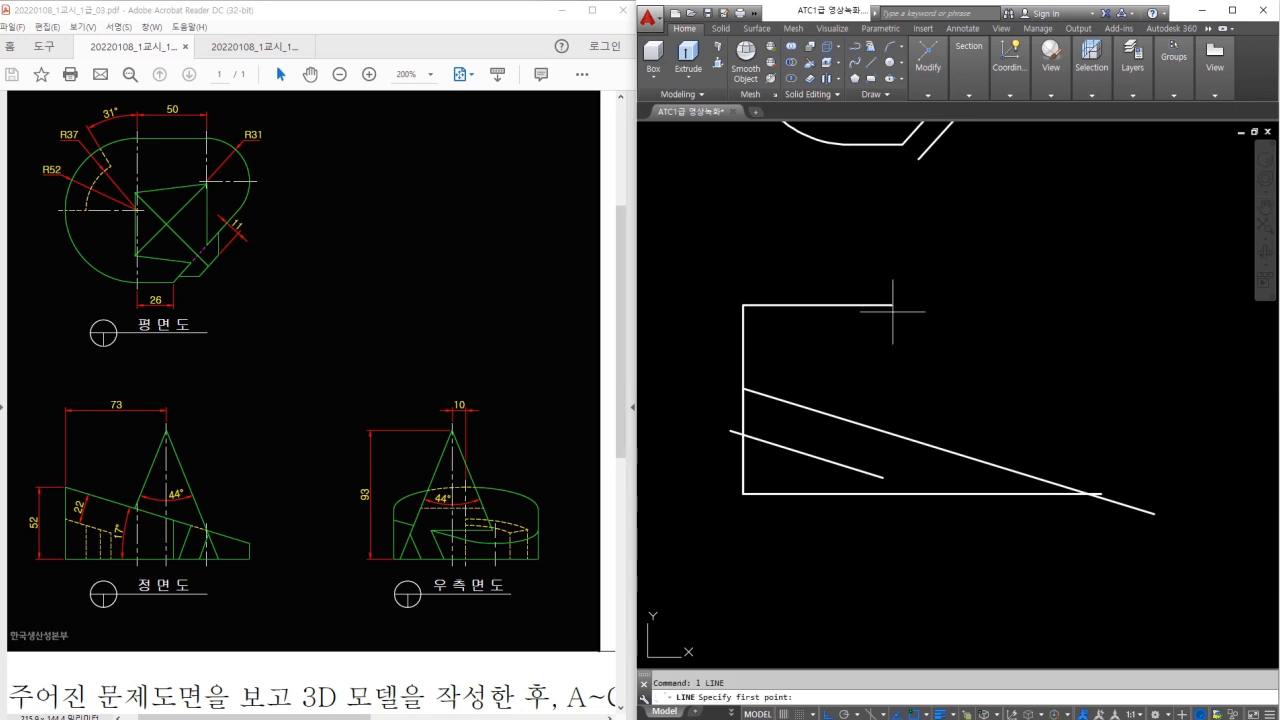
click(891, 304)
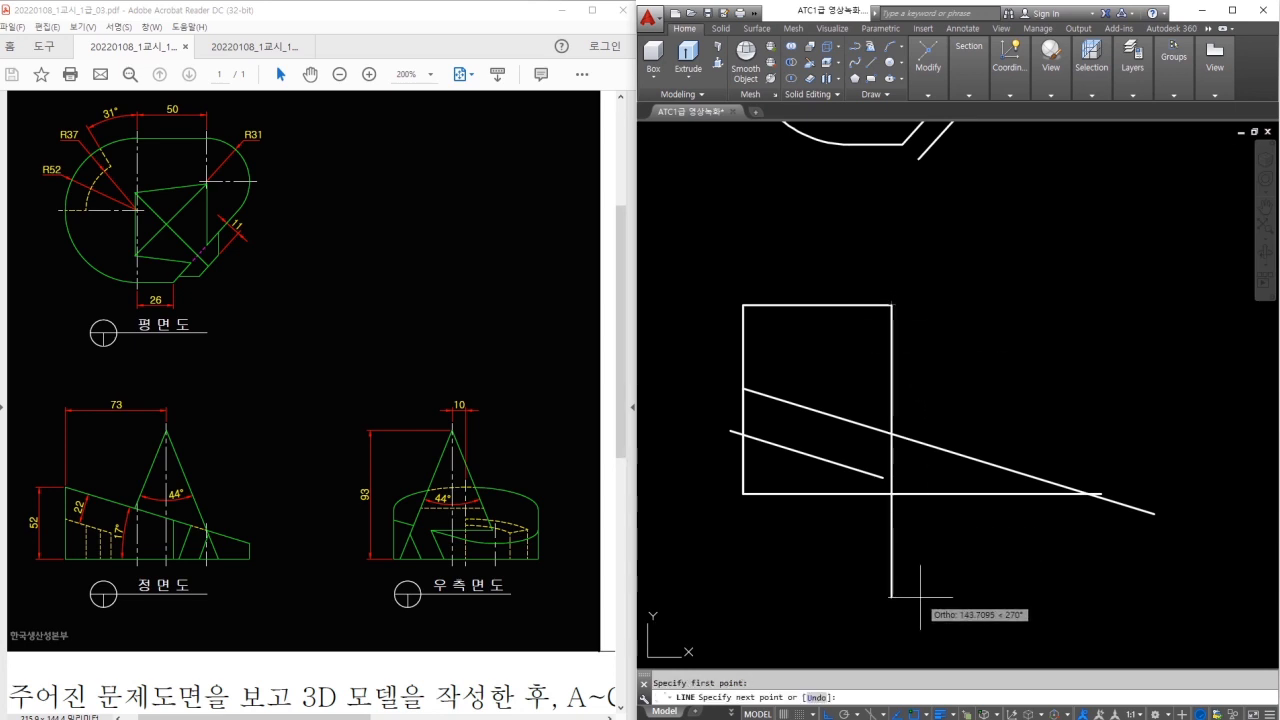
key(Escape)
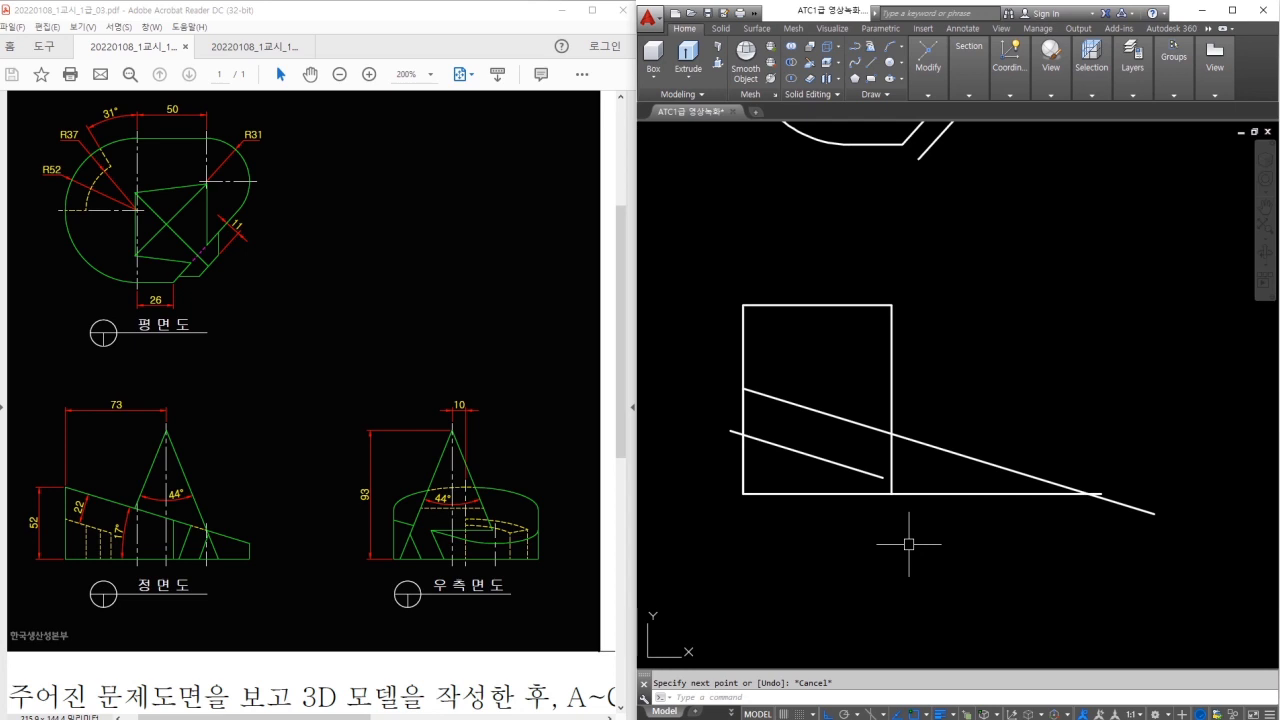
Rotate the vertical axis line 22° about its upper end to form one side of the triangle
click(893, 366)
text(Ro)
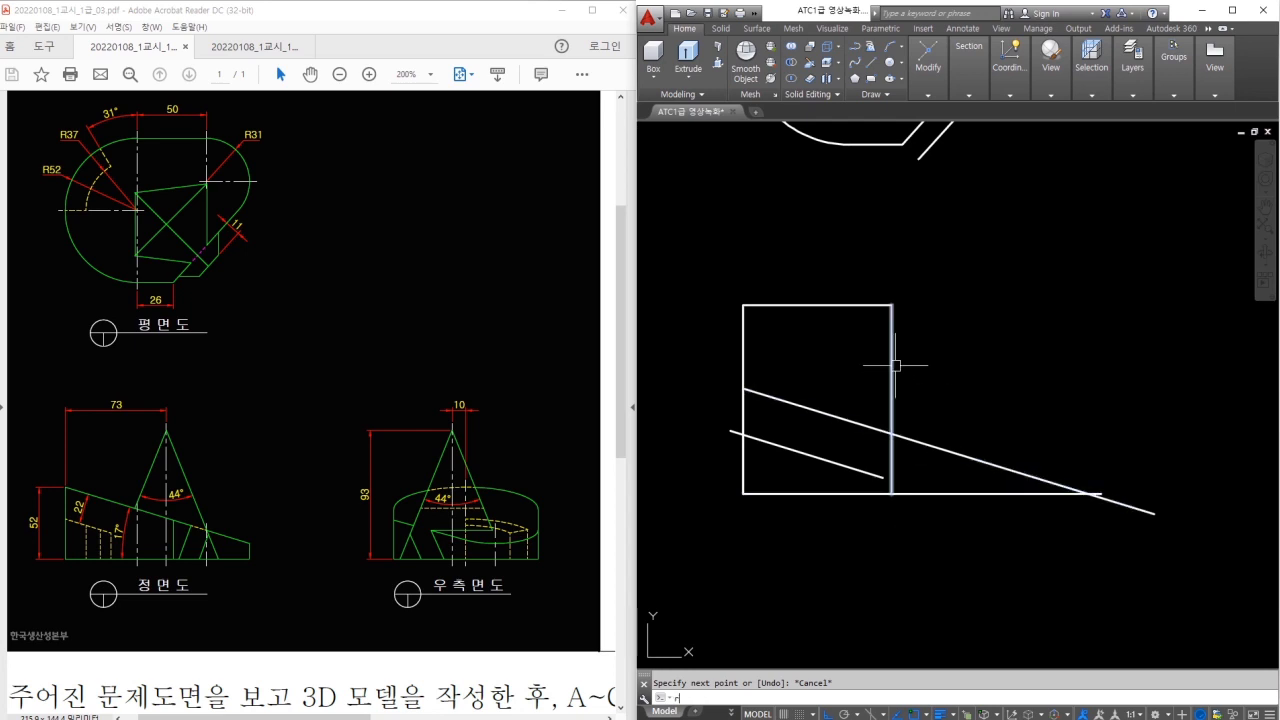
key(Return)
click(891, 304)
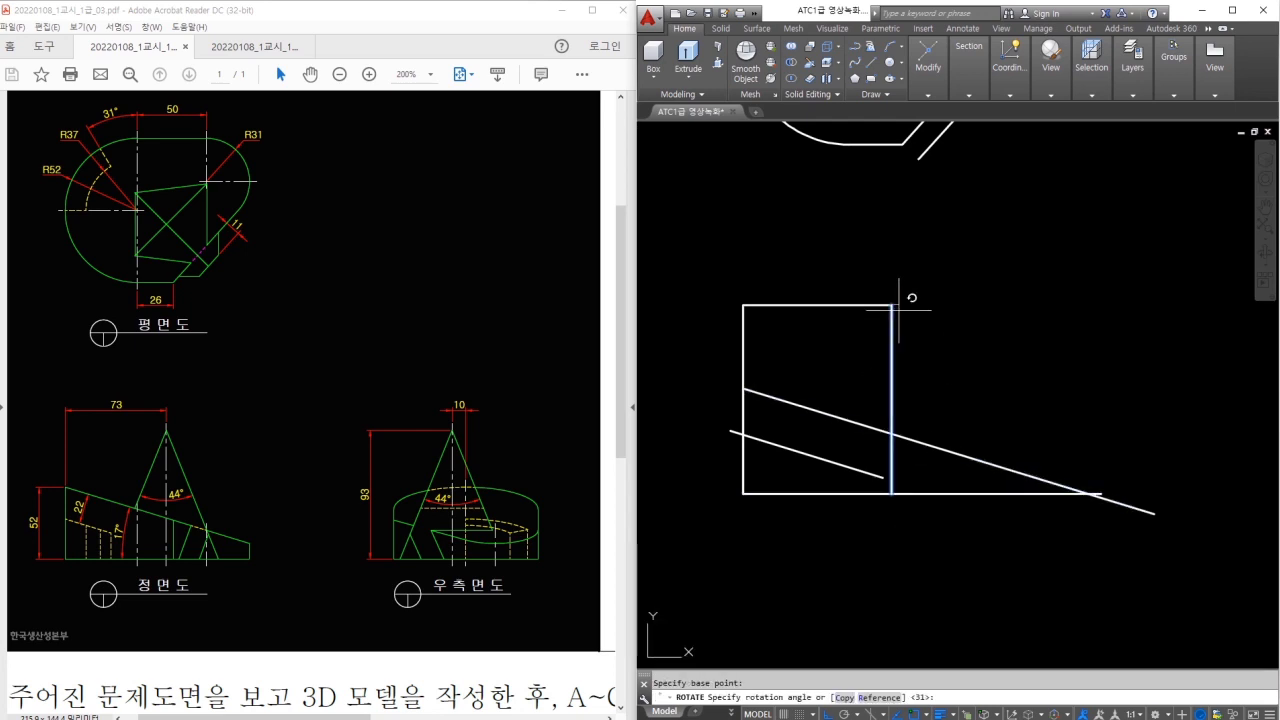
text(22)
key(Return)
Mirror the rotated side about a vertical line through the apex, keeping the original
text(mi)
key(Return)
click(947, 360)
click(900, 365)
key(Return)
click(896, 316)
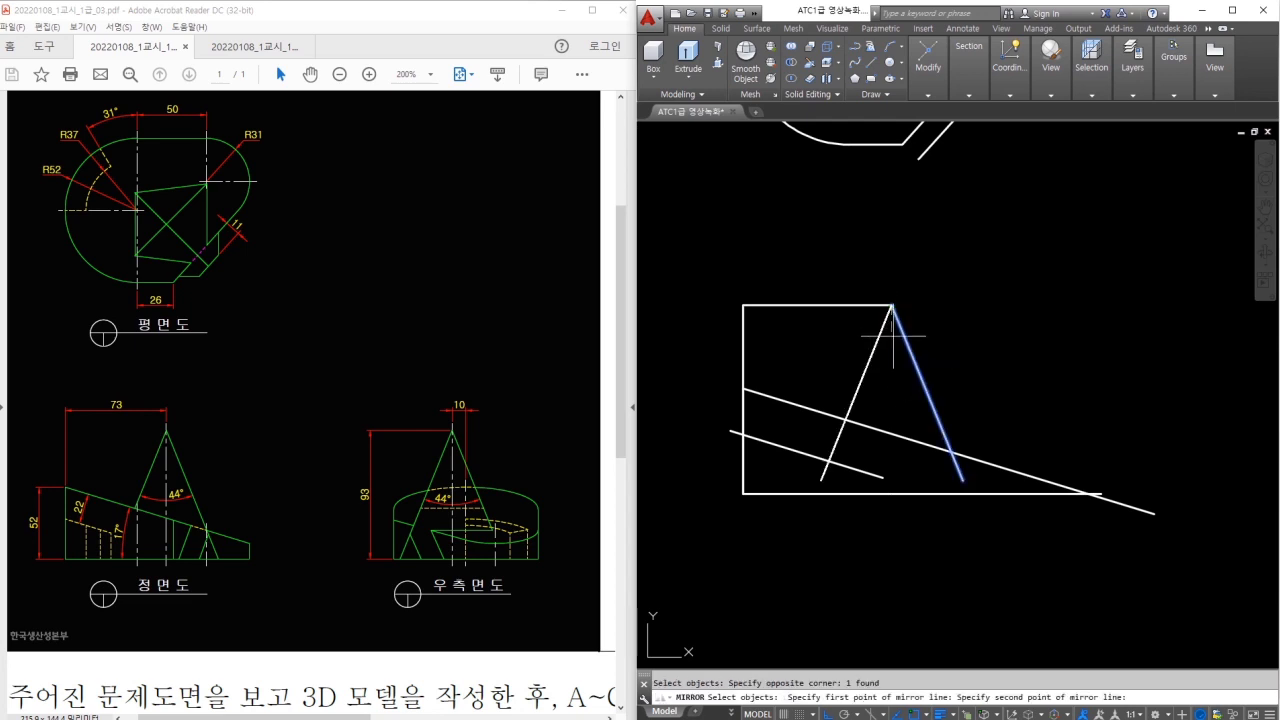
click(895, 393)
key(Return)
Extend both slanted sides of the triangle down to the baseline
text(tr)
key(Return)
key(Return)
shift+click(839, 444)
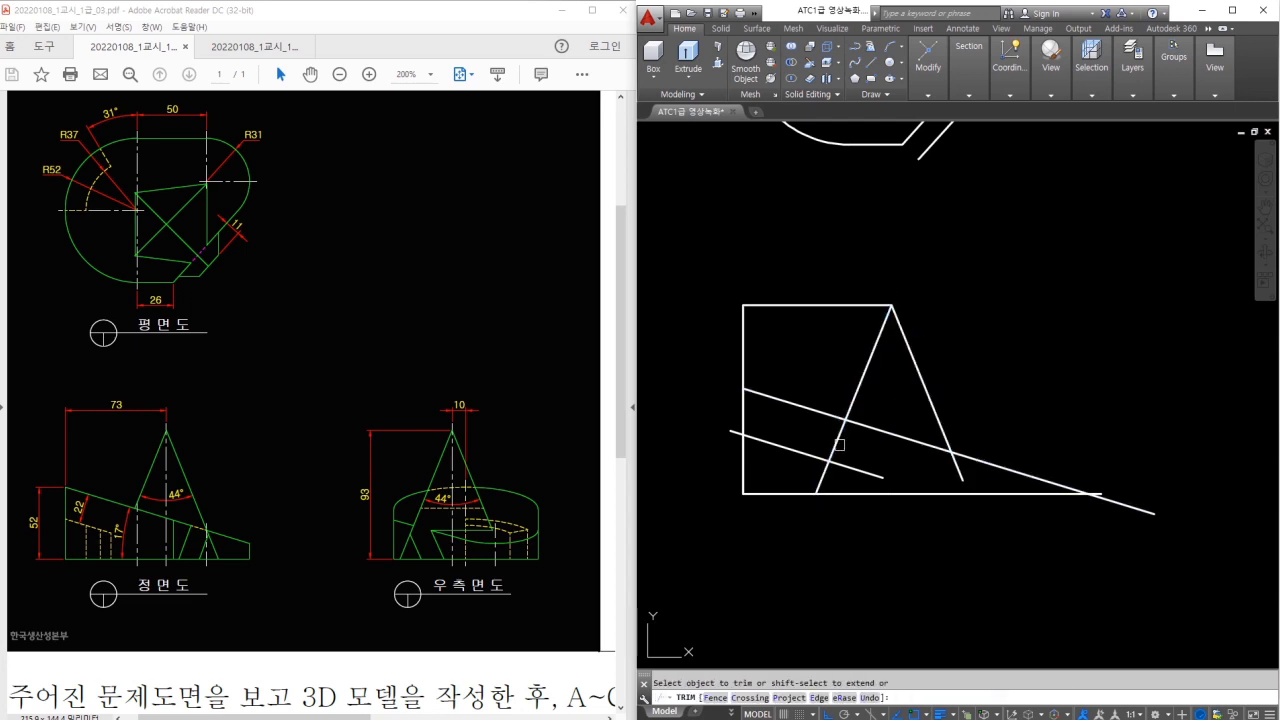
key(Escape)
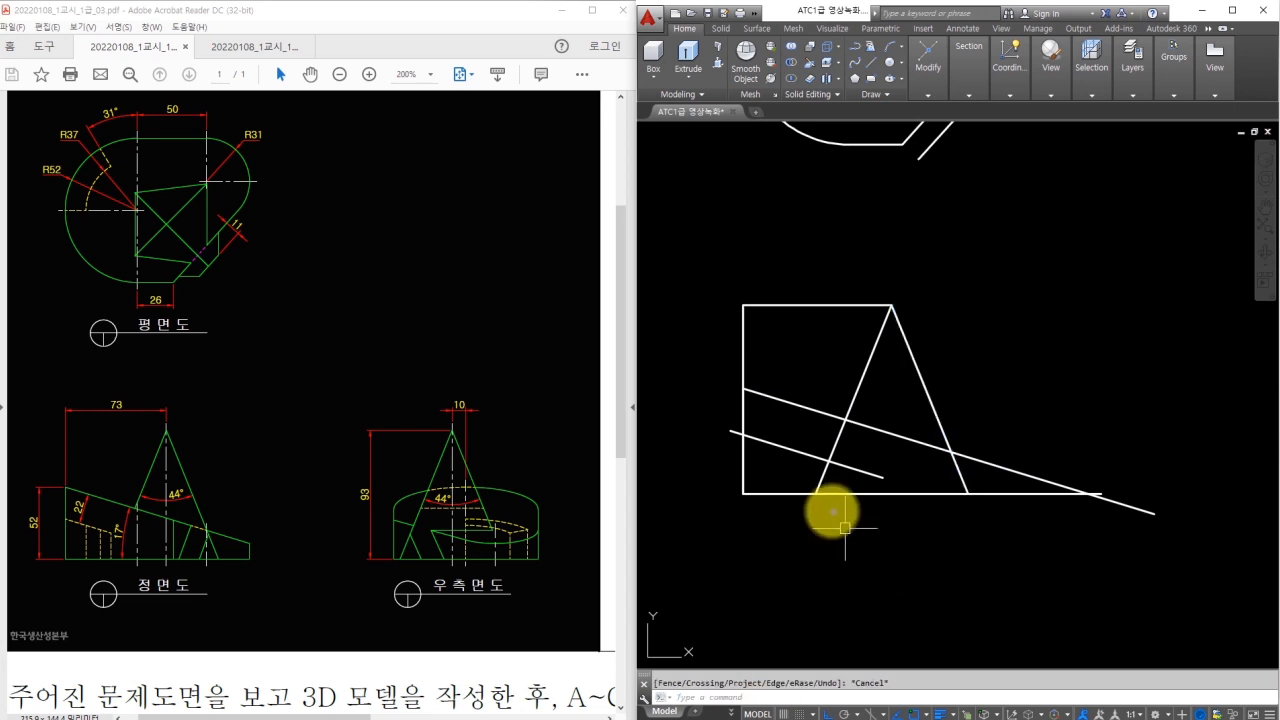
Draw the triangle's base line between the lower ends of its two slanted sides
mouse_move(815, 488)
mouse_down()
mouse_move(885, 312)
mouse_move(958, 492)
mouse_up()
drag(851, 494, 943, 500)
key(Escape)
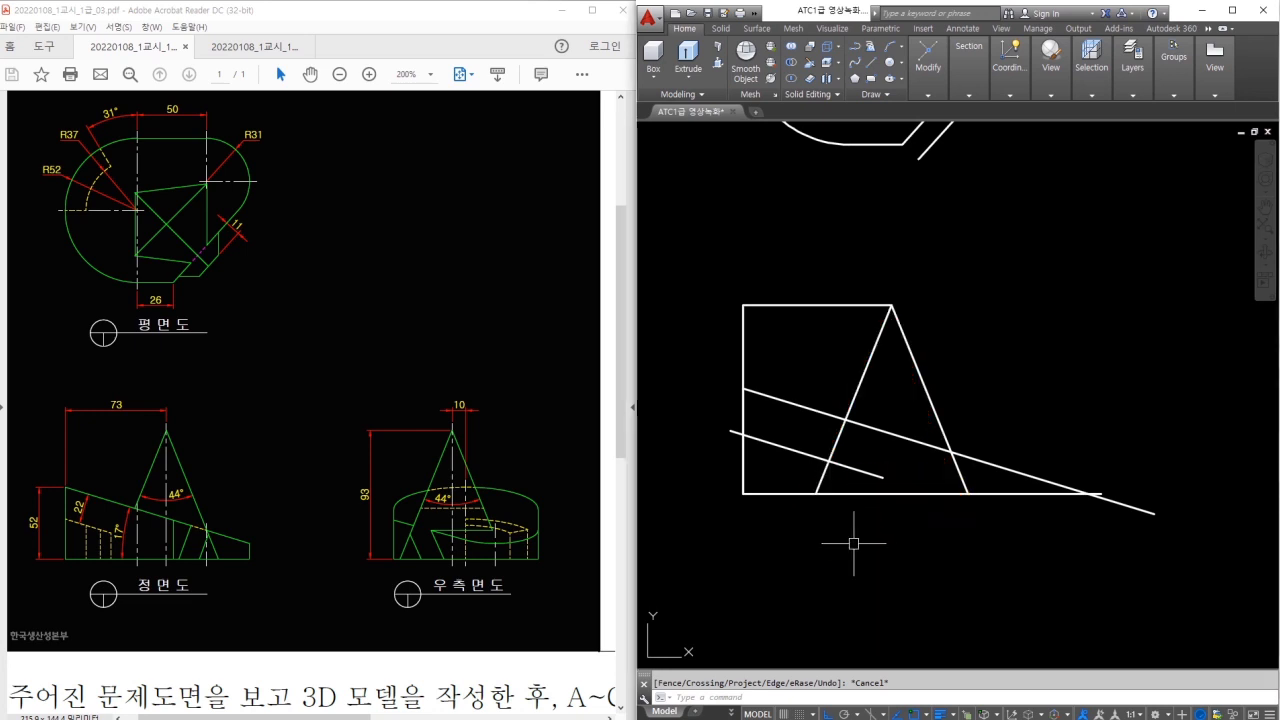
text(l)
key(space)
click(816, 492)
key(Escape)
Erase the tall vertical guide and the upper horizontal guide that located the triangle's apex
click(777, 343)
click(725, 293)
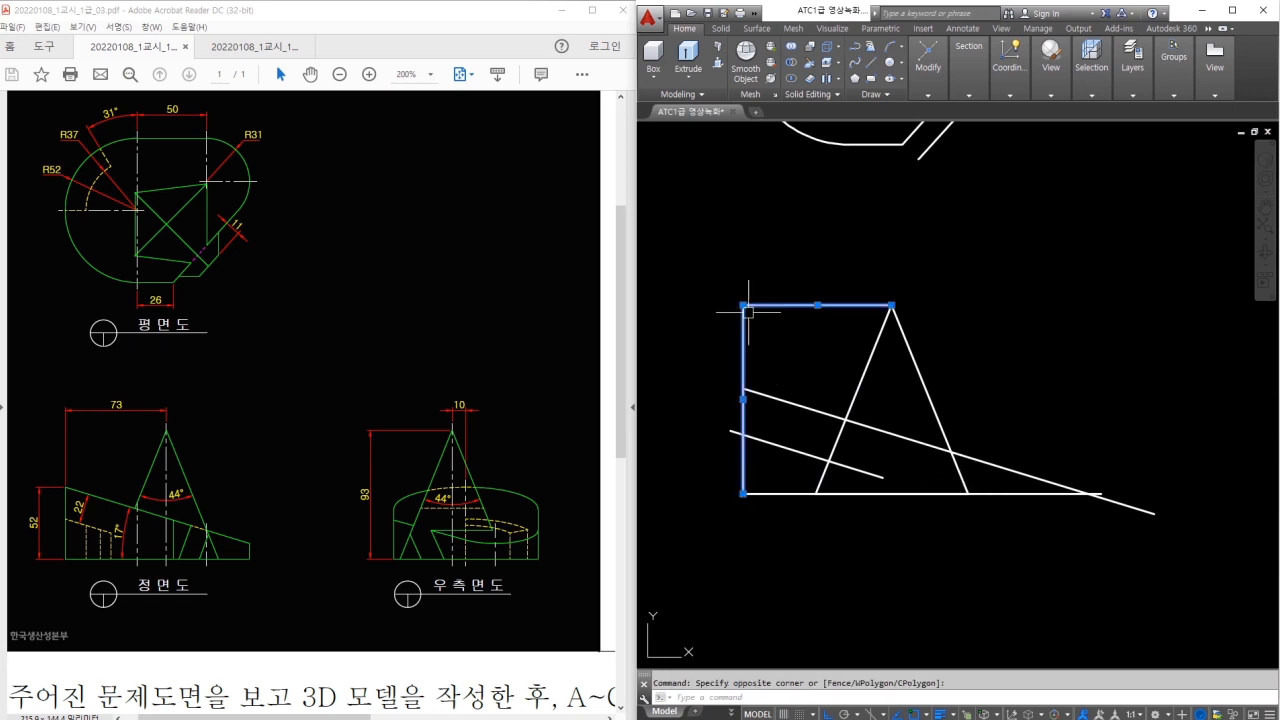
text(e)
key(space)
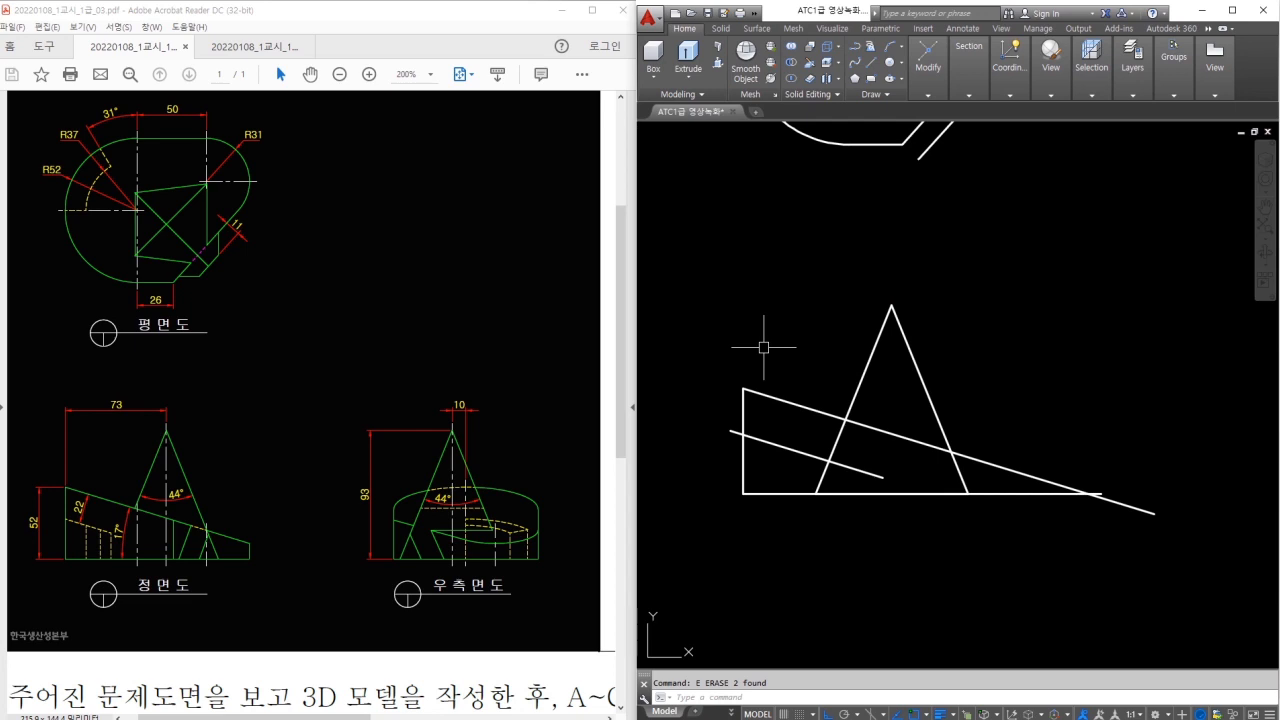
Draw a long horizontal guide line along the front view's baseline, reaching to the right into the side-view area
middle_drag(1121, 435, 882, 418)
scroll(1034, 420, down, 2)
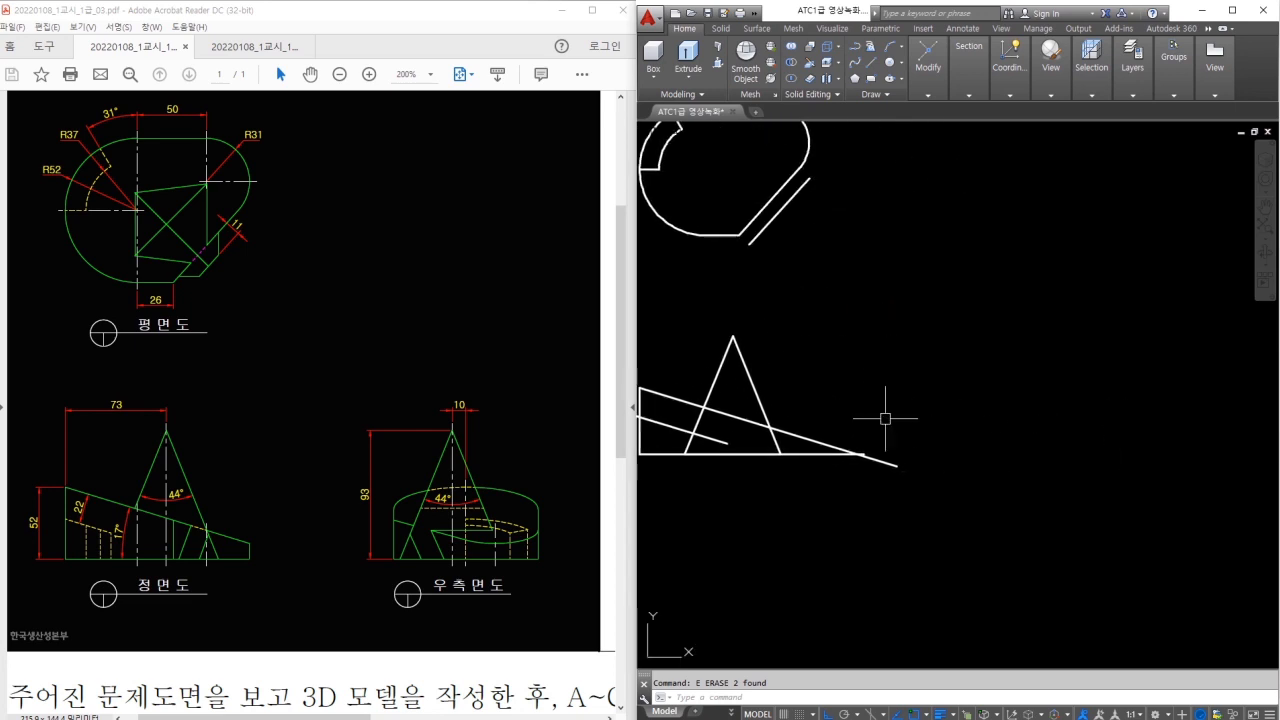
text(l)
key(space)
click(1166, 454)
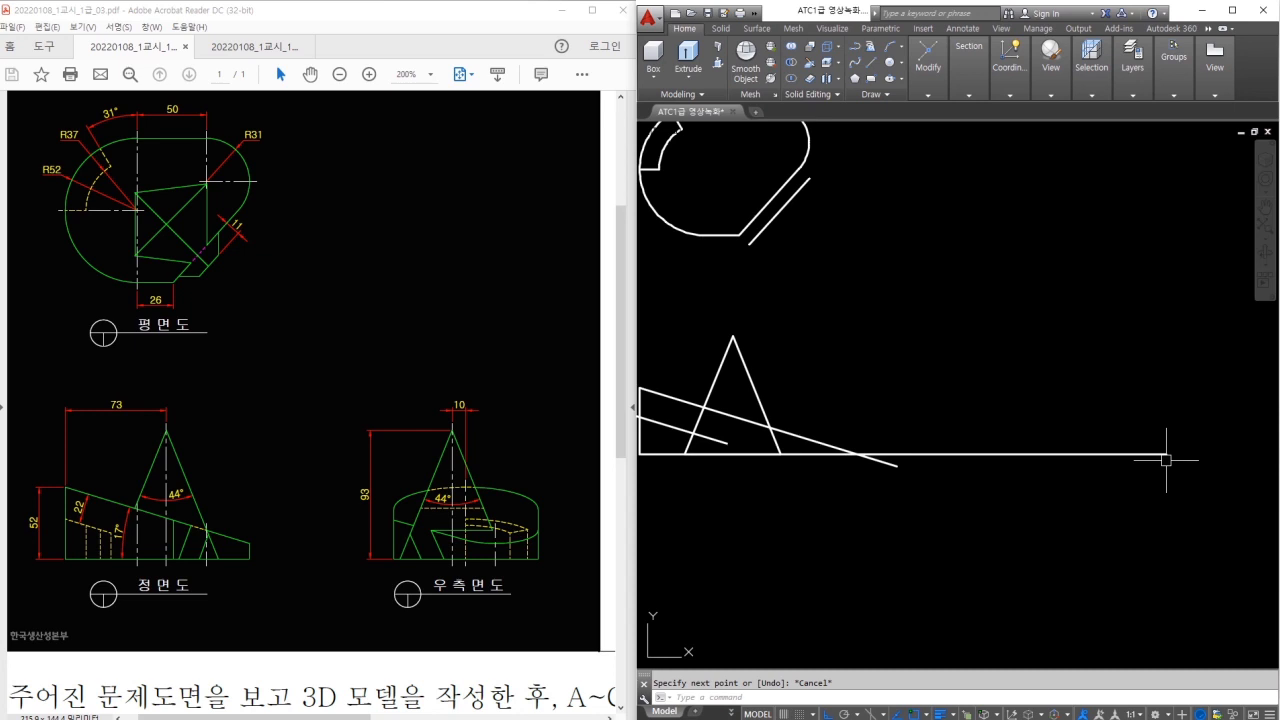
Copy the triangle from the front view horizontally to the right into the side-view area
click(711, 390)
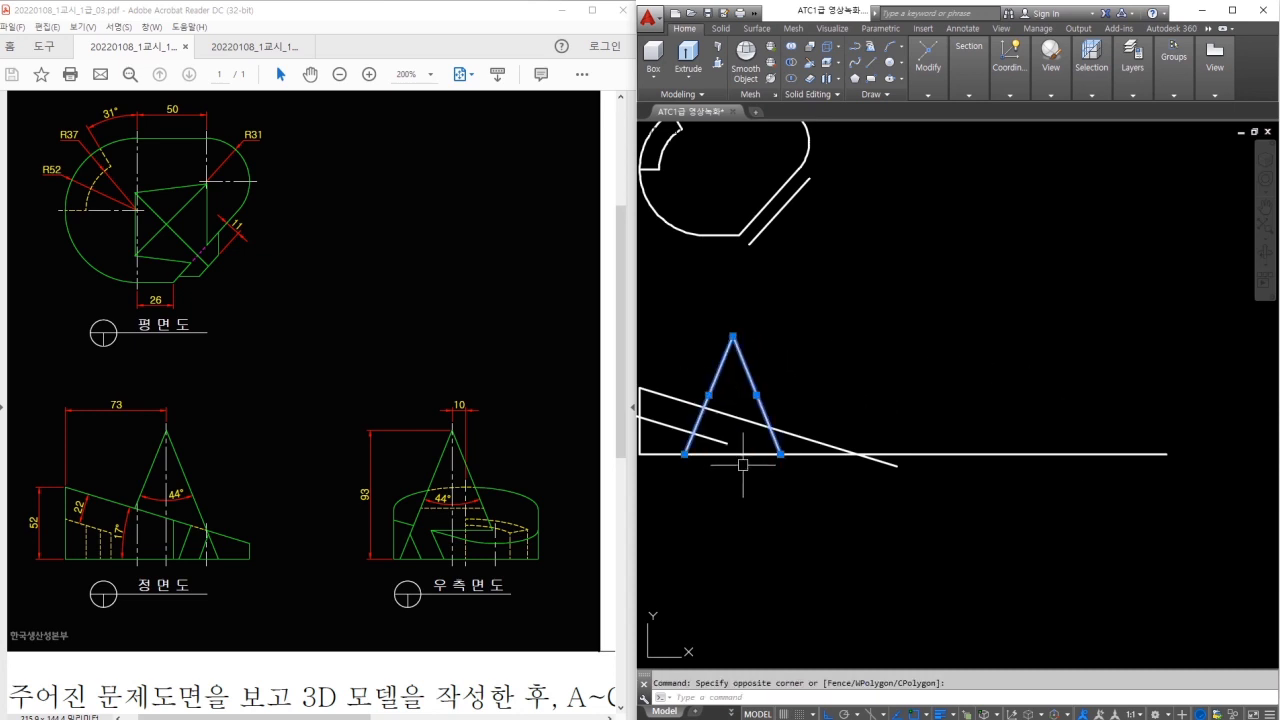
key(space)
click(766, 537)
click(1082, 537)
key(Escape)
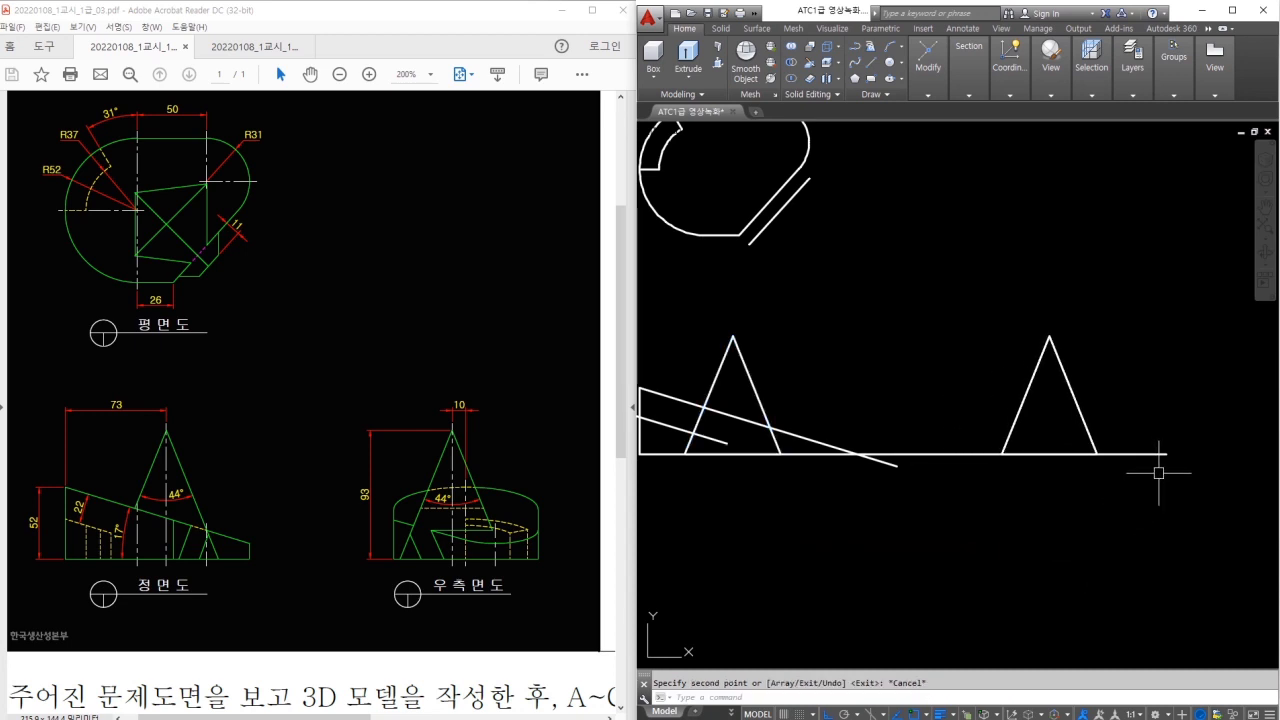
Erase the long horizontal guide line running from the front view under the copied triangle
click(1154, 454)
text(e)
key(space)
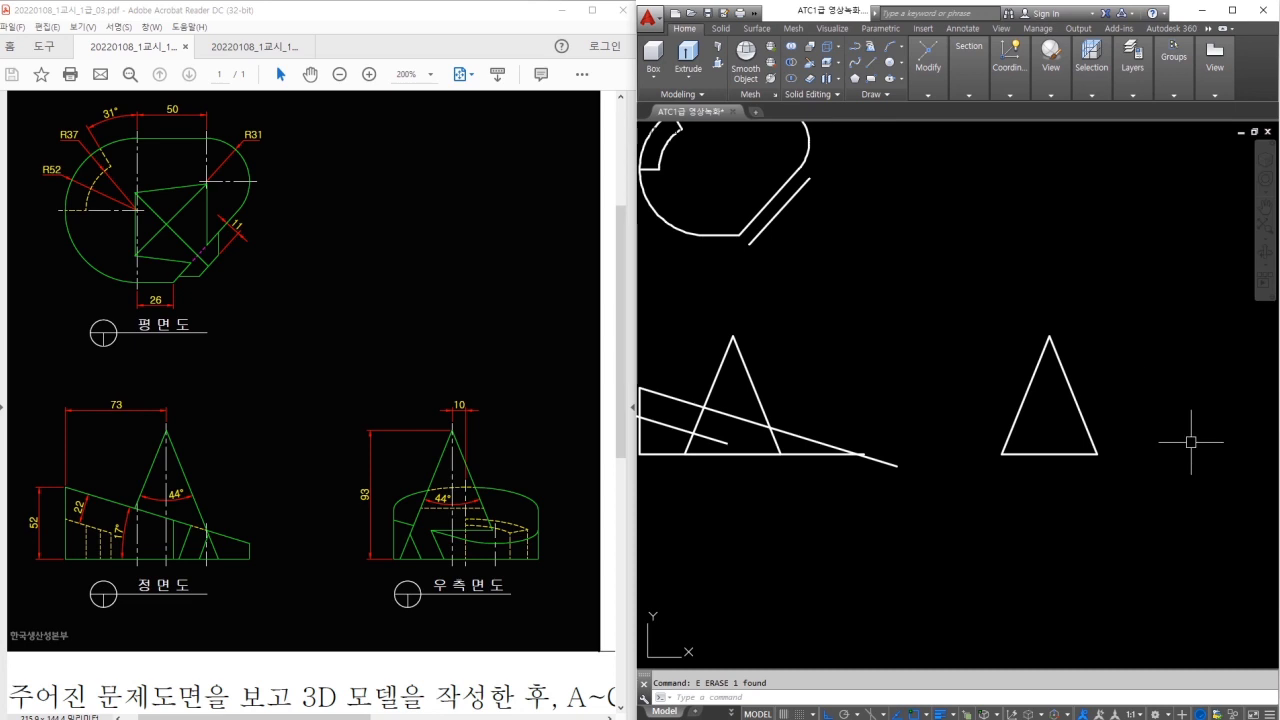
Orbit the model to a 3D view and set the visual style to Conceptual
middle_drag(993, 407, 1096, 490)
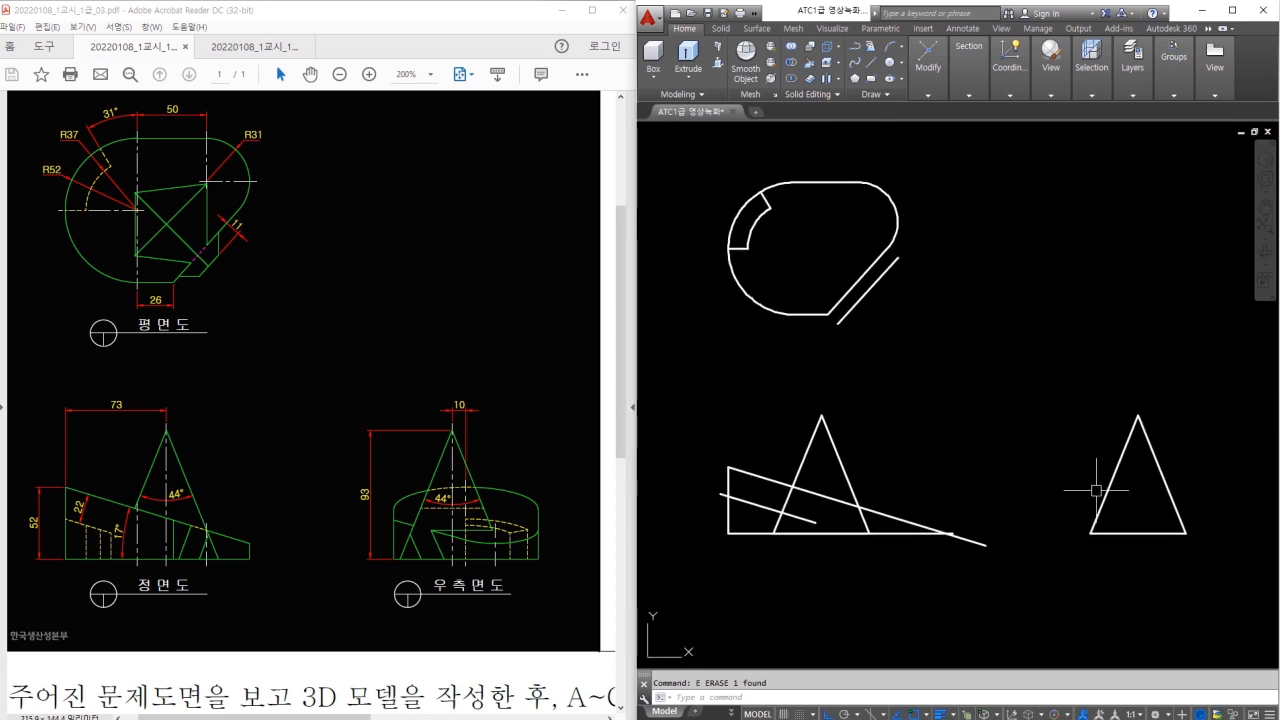
mouse_move(976, 511)
shift+middle_down()
mouse_move(937, 477)
mouse_move(900, 380)
shift+middle_up()
click(1051, 94)
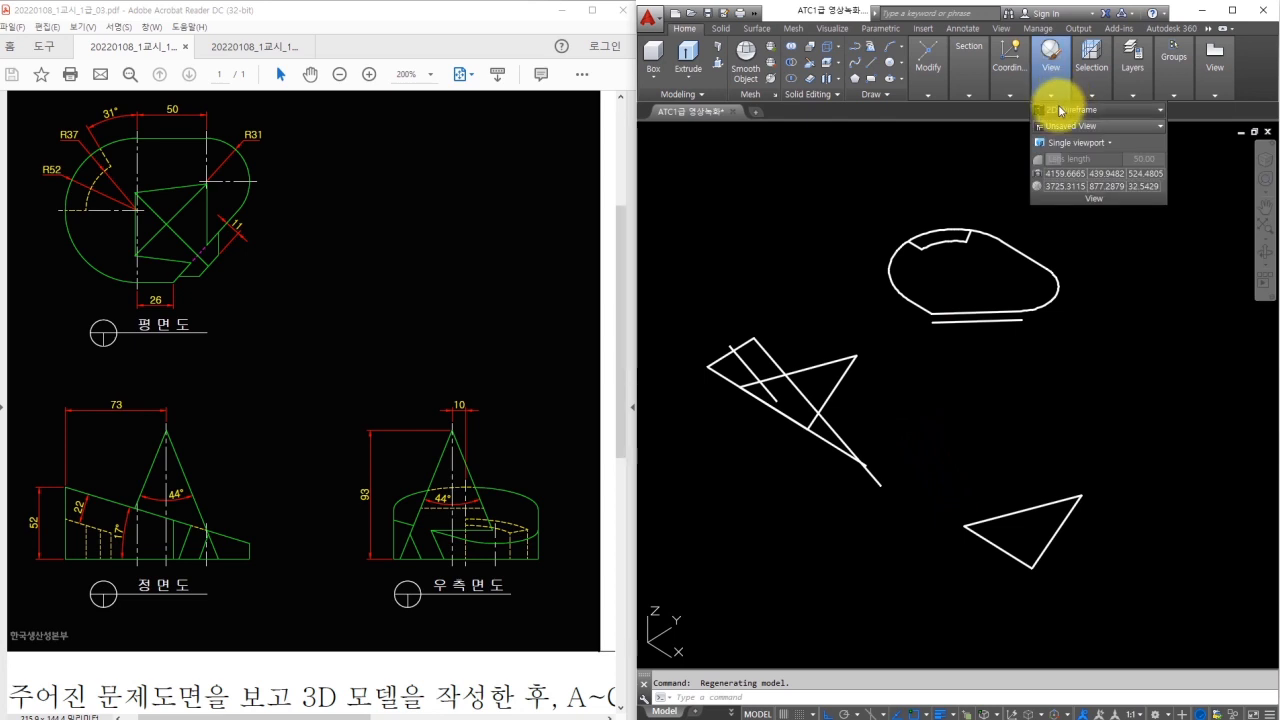
click(1075, 110)
click(1113, 145)
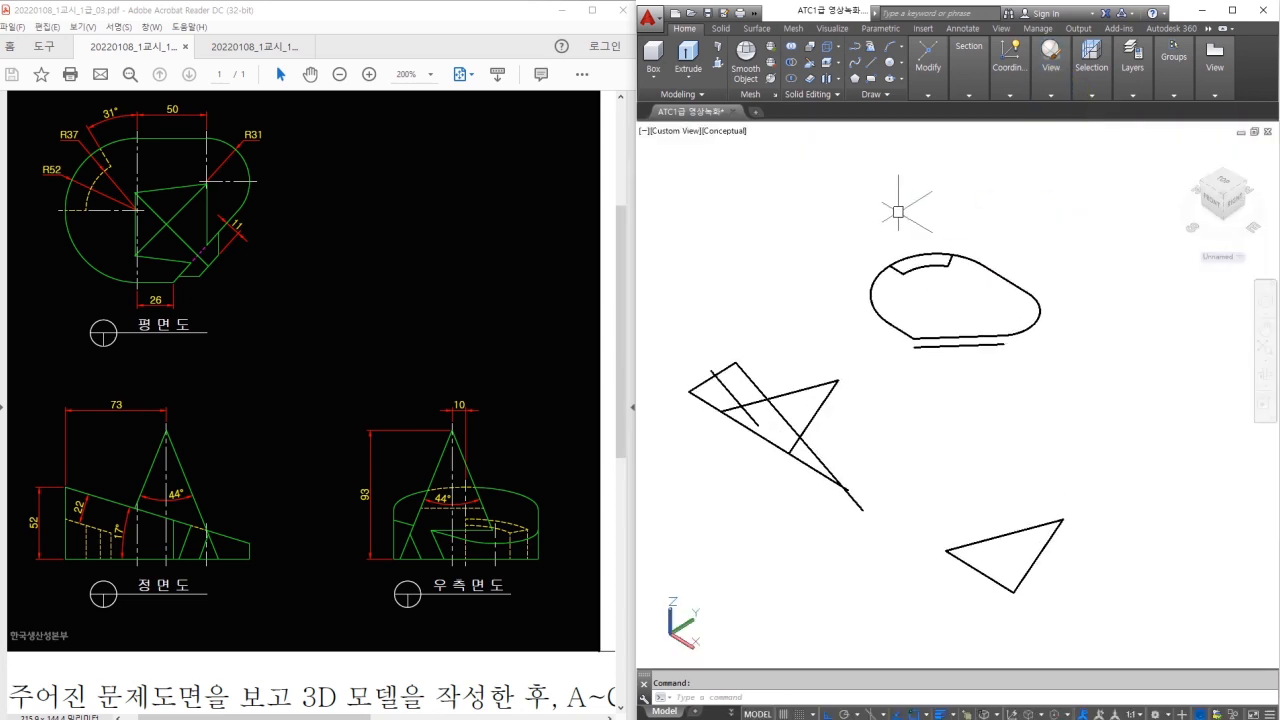
Presspull the plan outline's main area, excluding the notch, upward by 52 to form the body
click(792, 52)
click(719, 63)
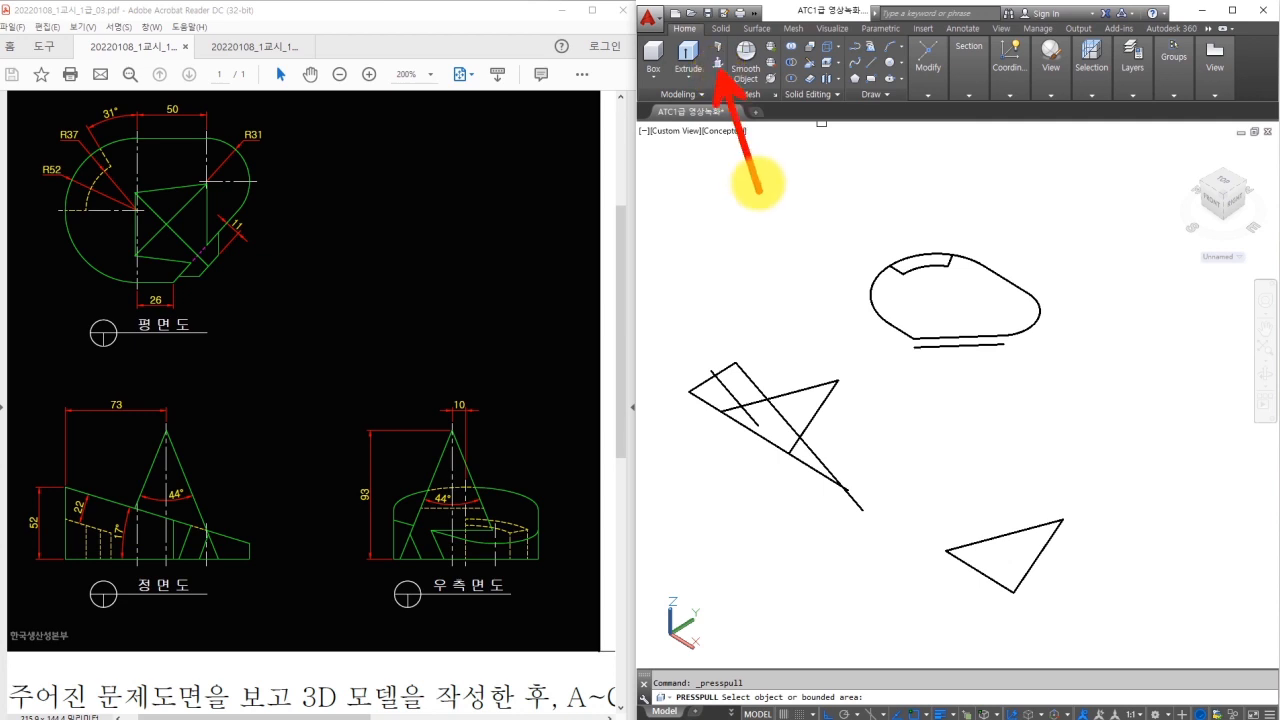
click(946, 270)
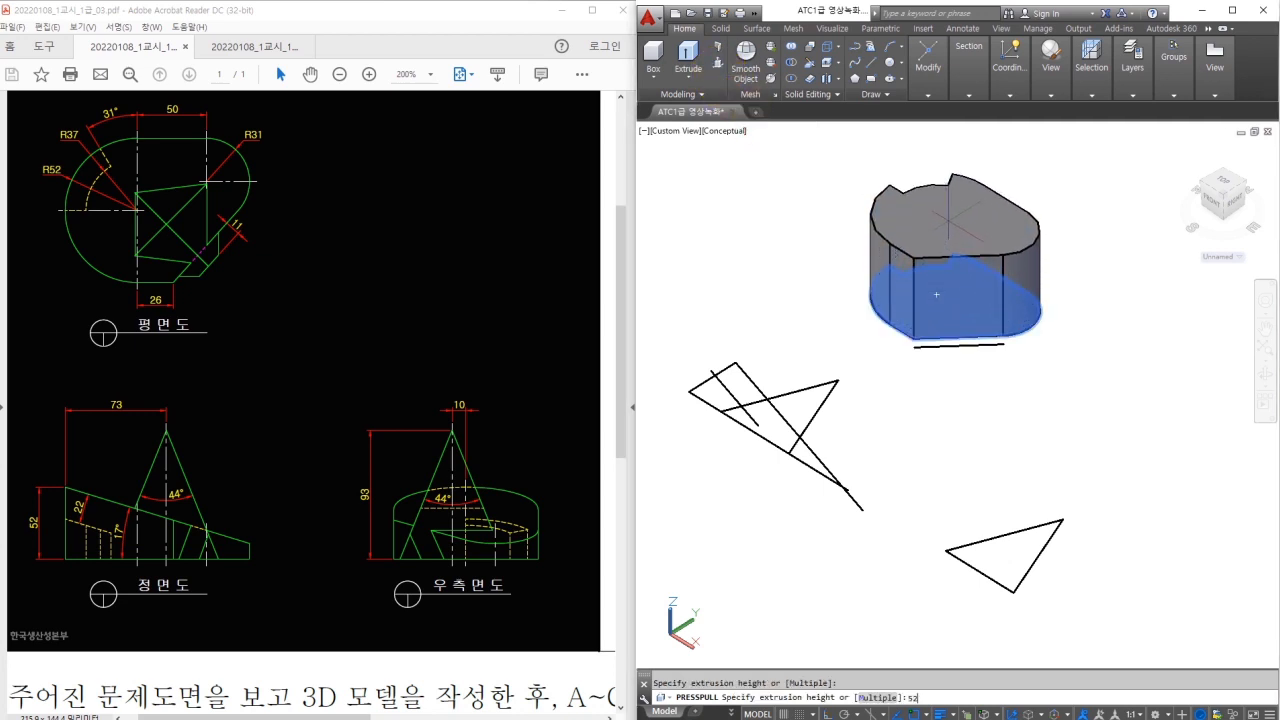
text(52)
key(Return)
key(Escape)
shift+middle_drag(798, 261, 1053, 274)
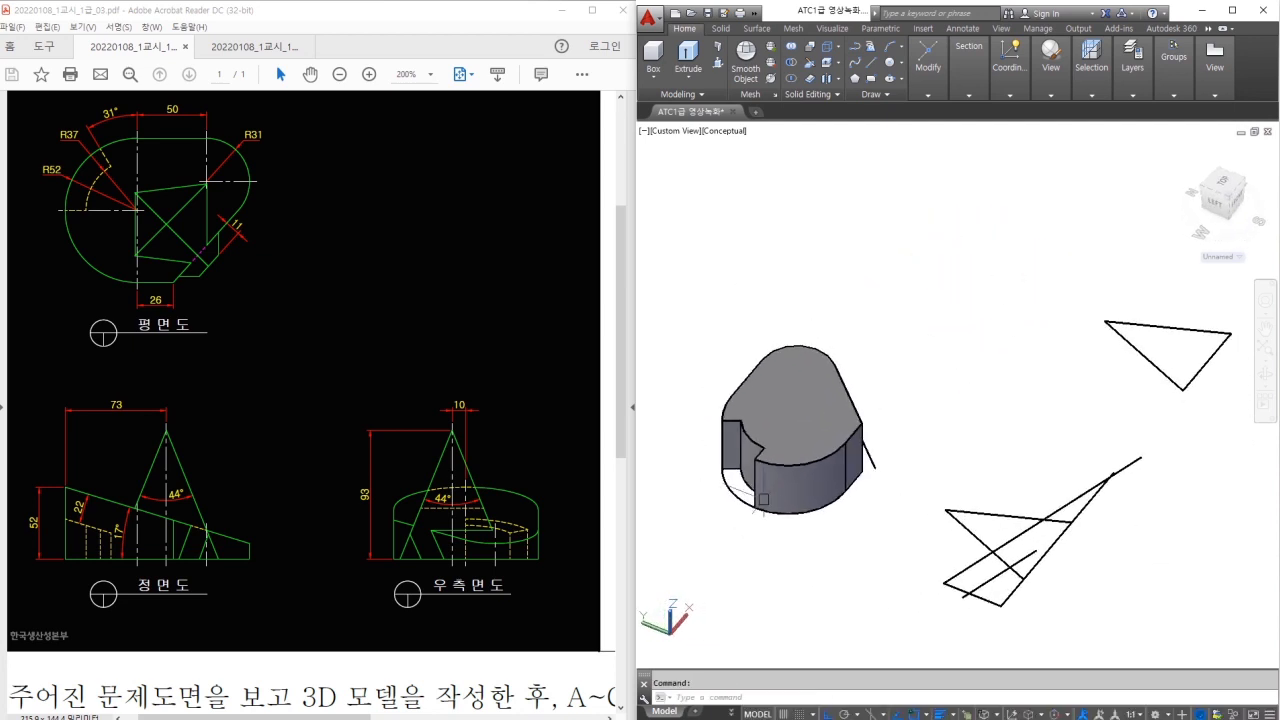
Presspull the notch area of the plan outline upward by 52 as a separate solid
click(717, 47)
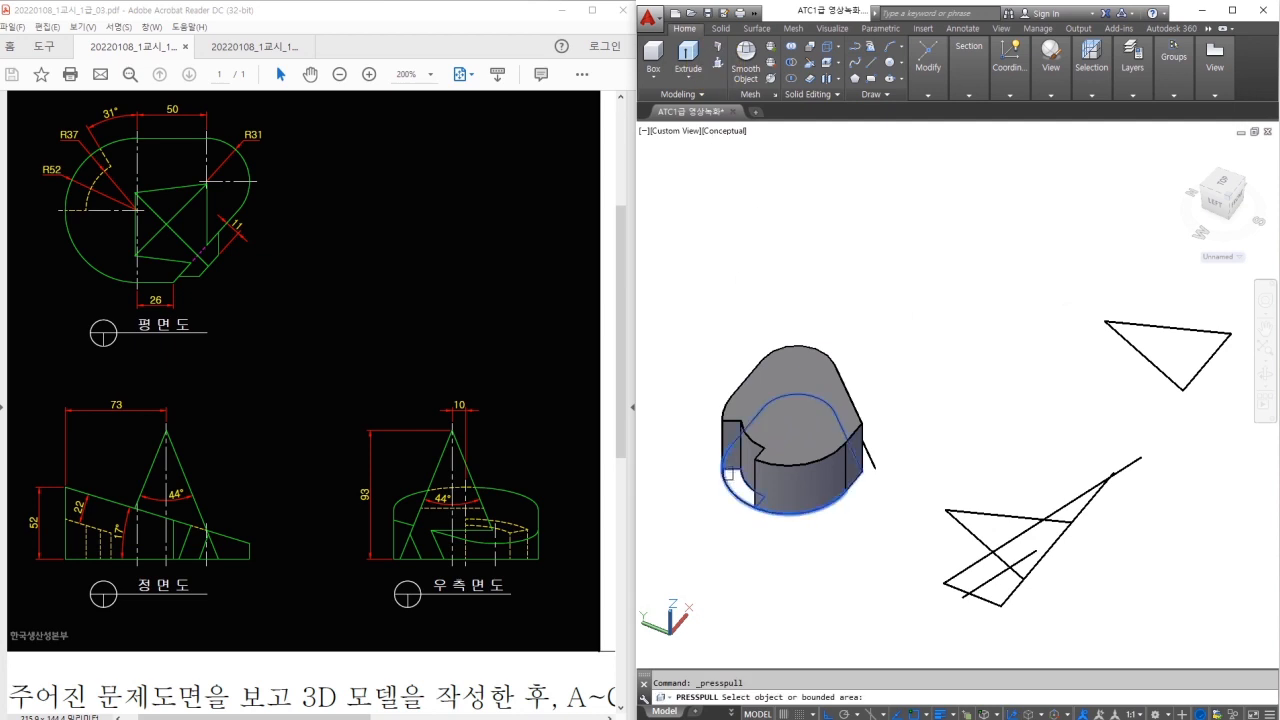
click(738, 486)
text(52)
key(Return)
middle_drag(921, 378, 922, 332)
key(Return)
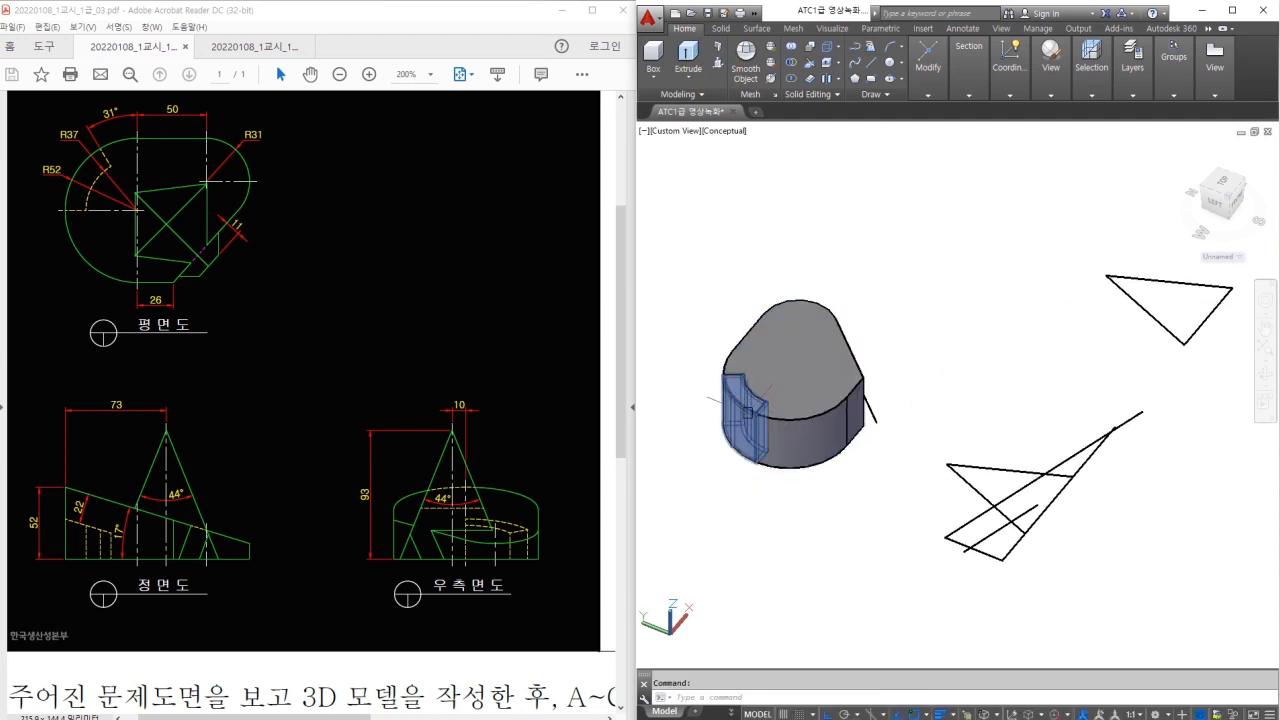
Rotate the front-view and side-view profiles upright about the horizontal axis with 3D Rotate
mouse_move(986, 566)
shift+middle_down()
mouse_move(1071, 571)
mouse_move(914, 543)
mouse_move(862, 548)
mouse_move(864, 505)
shift+middle_up()
text(3r)
key(Return)
click(1154, 474)
click(952, 570)
click(903, 500)
click(823, 424)
key(Return)
click(916, 424)
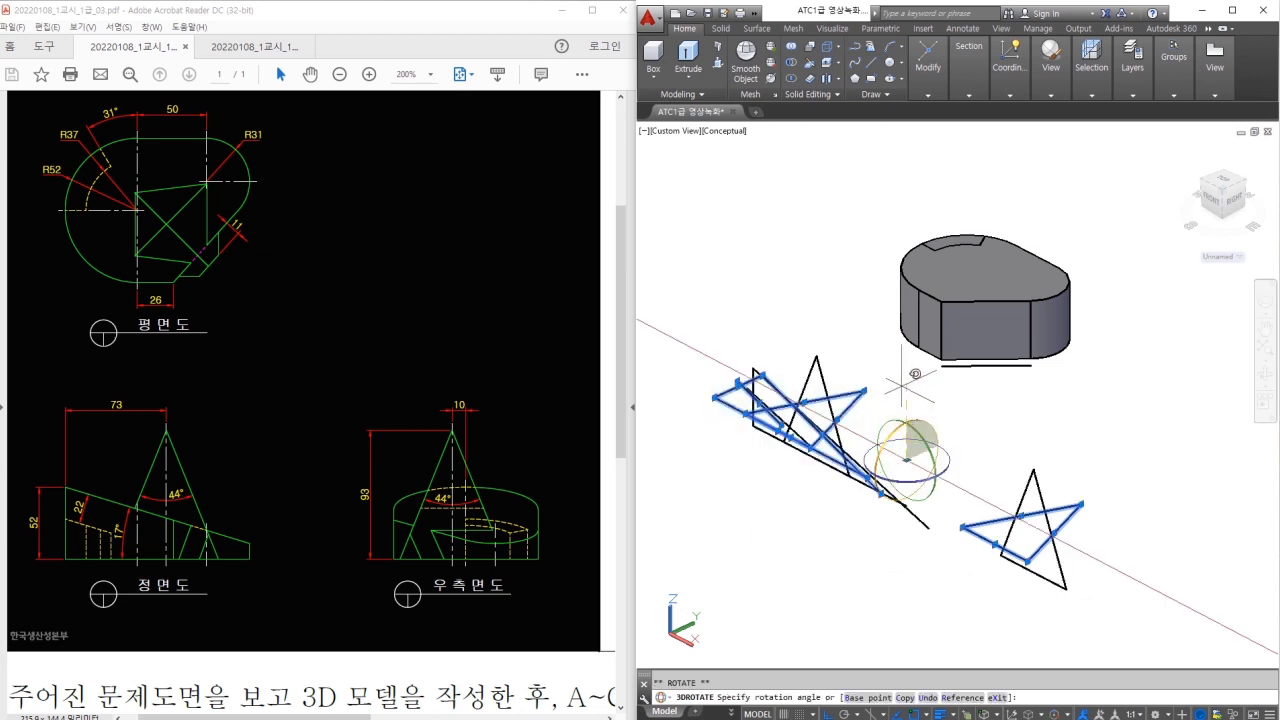
key(Escape)
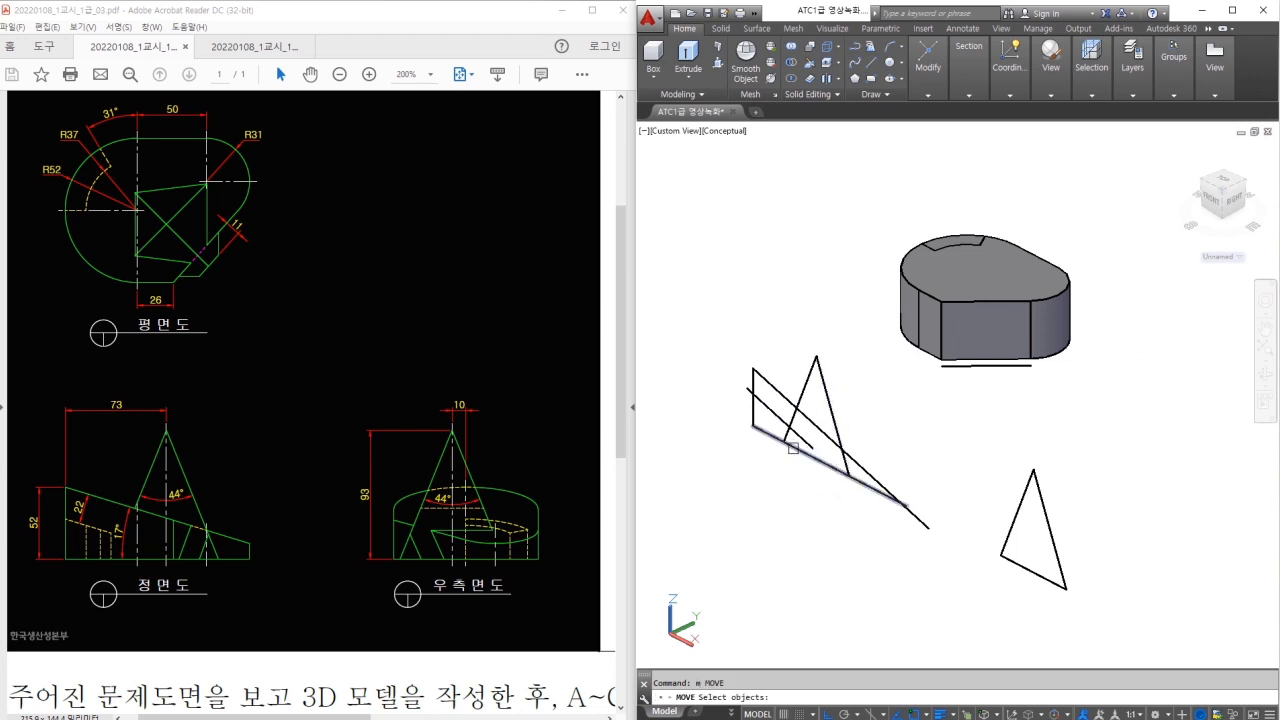
Move the wedge outline and short sloped line by their lower outer corner onto the bottom edge of the body's large rounded end
click(761, 452)
click(734, 356)
click(763, 447)
click(741, 359)
click(762, 466)
click(756, 360)
key(Return)
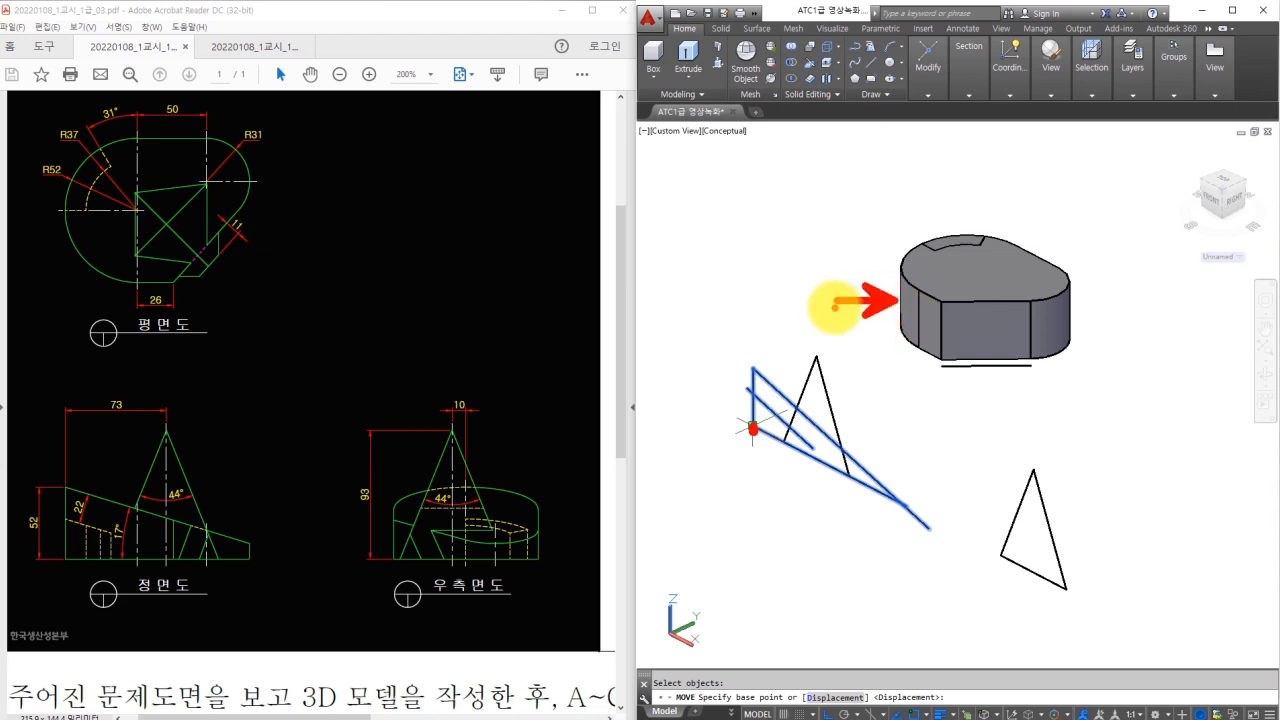
click(752, 425)
shift+middle_drag(850, 360, 933, 360)
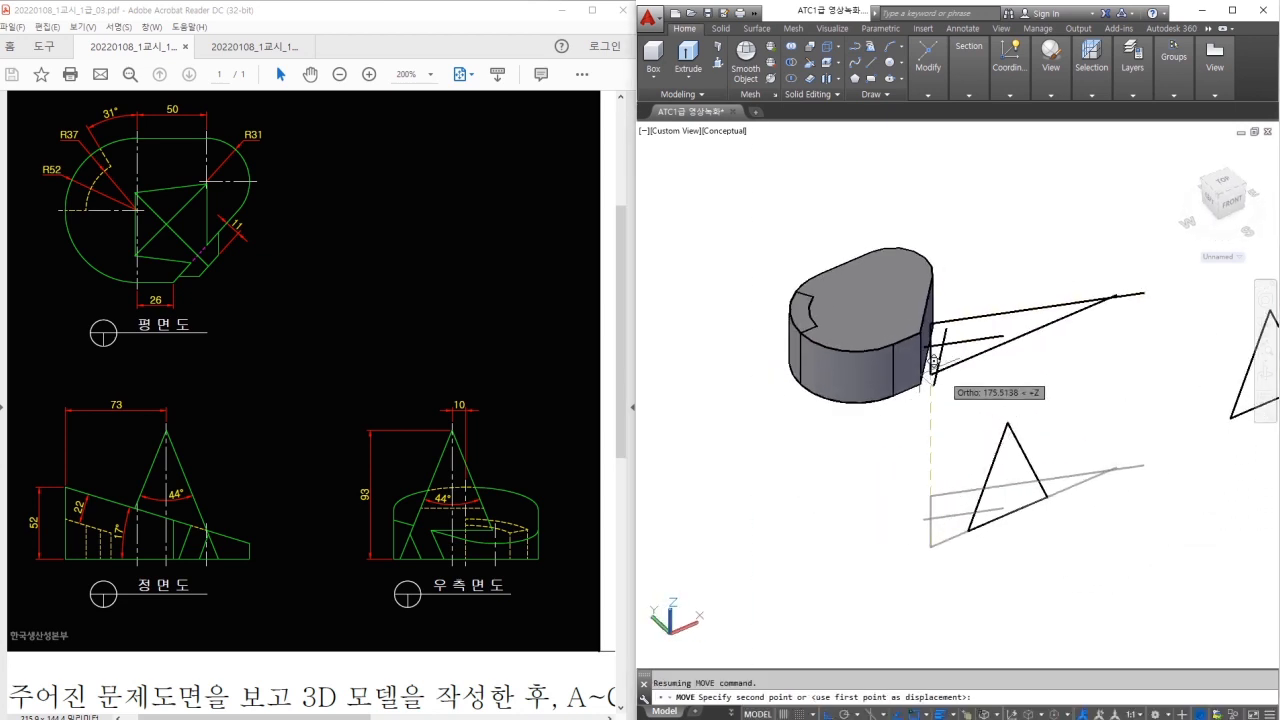
scroll(808, 375, up, 5)
click(801, 385)
scroll(792, 388, down, 5)
shift+middle_drag(930, 450, 905, 447)
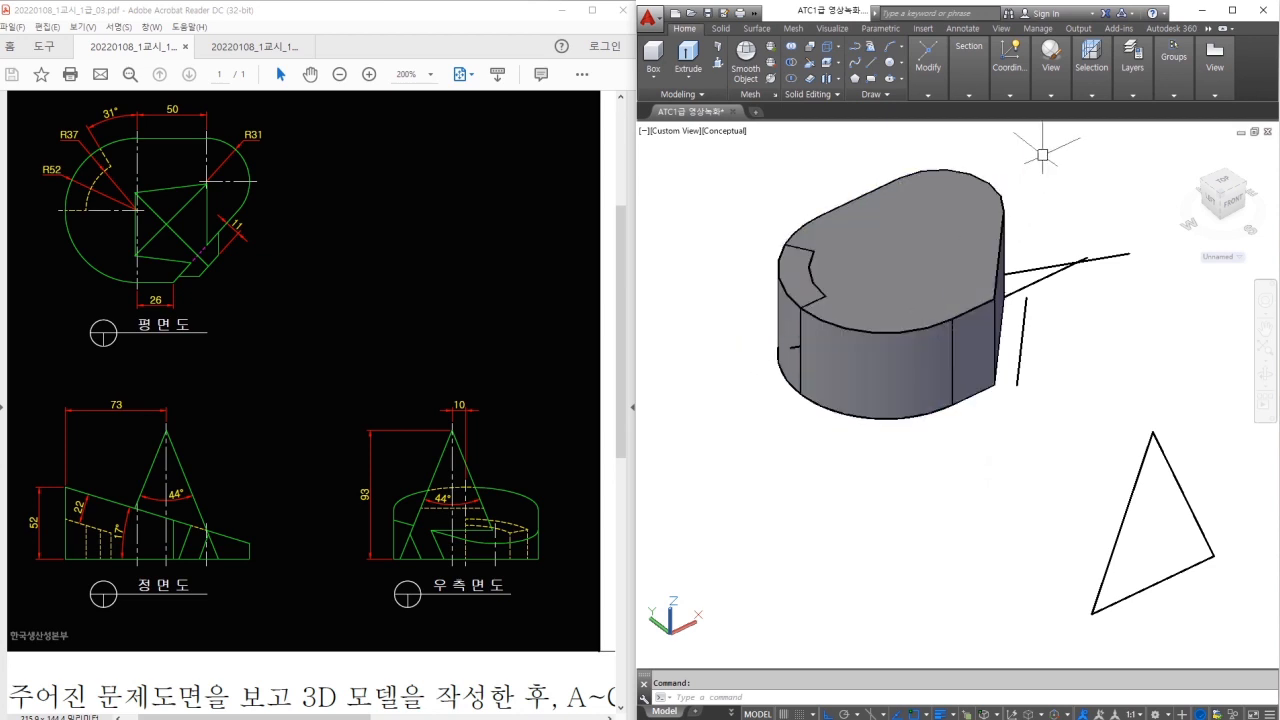
Set the visual style to 2D Wireframe and zoom in on the short sloped line at the notch
click(1050, 70)
click(1058, 128)
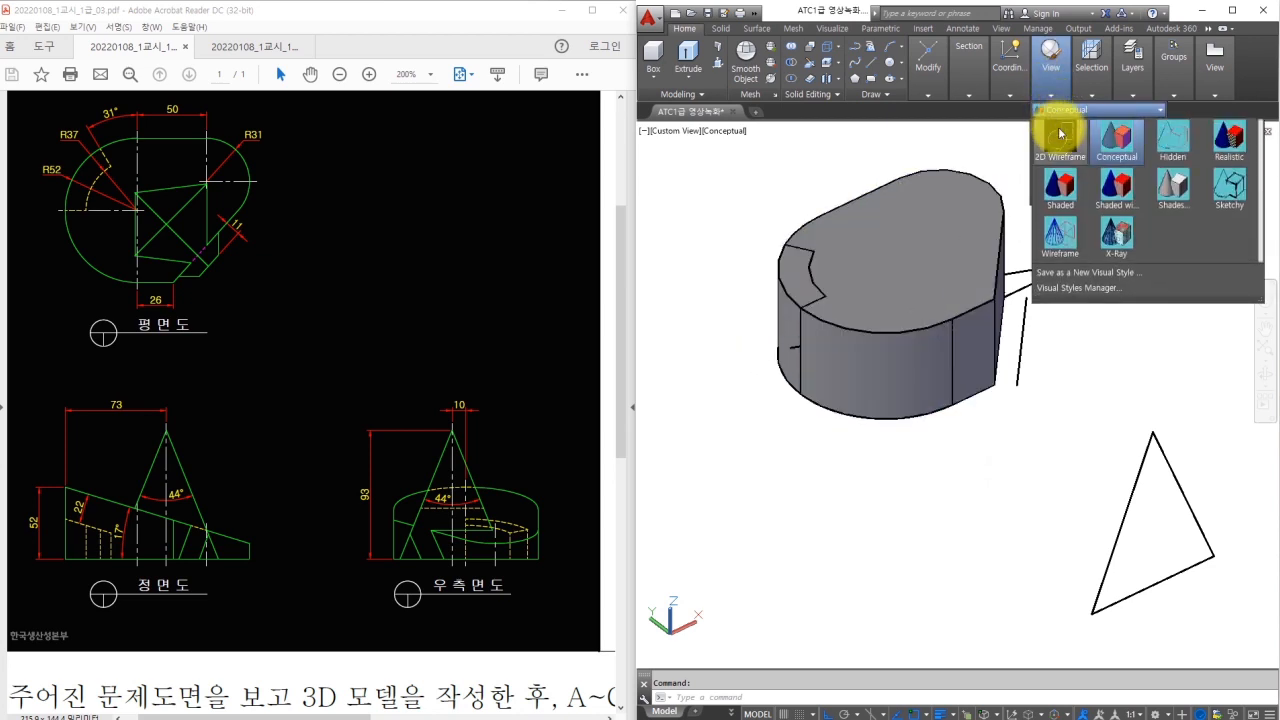
click(1060, 133)
scroll(812, 325, up, 5)
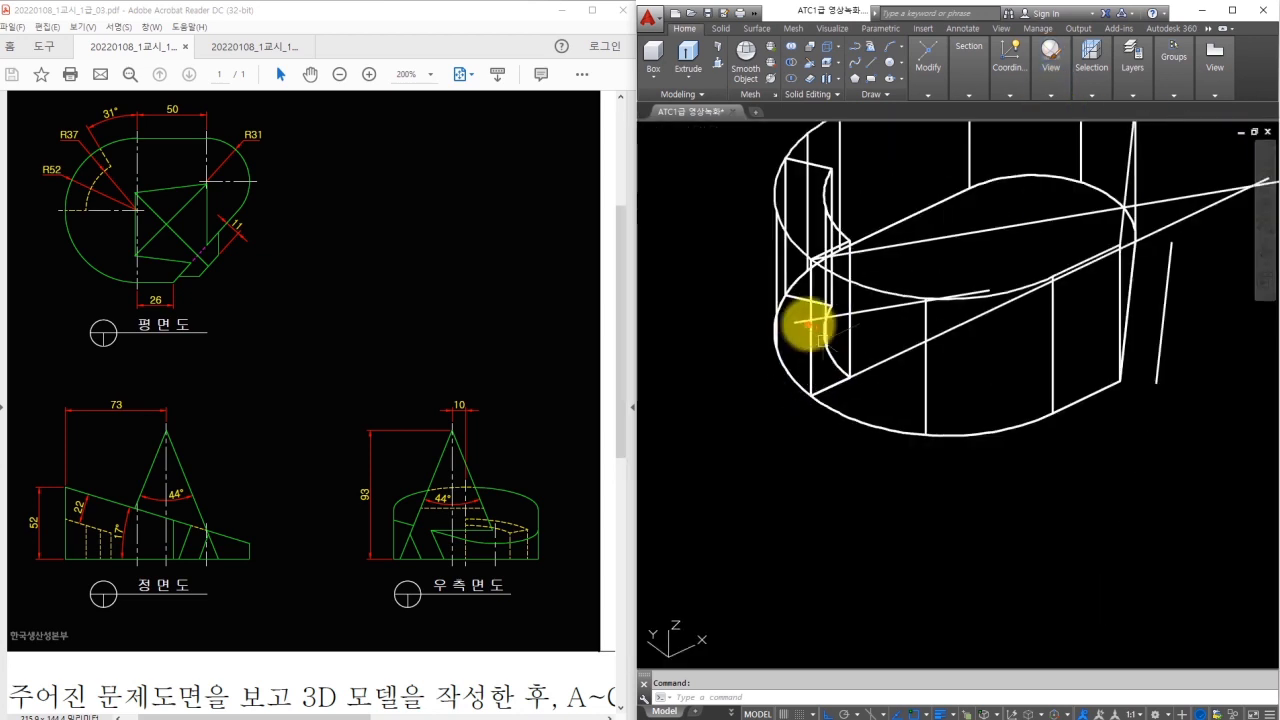
click(938, 303)
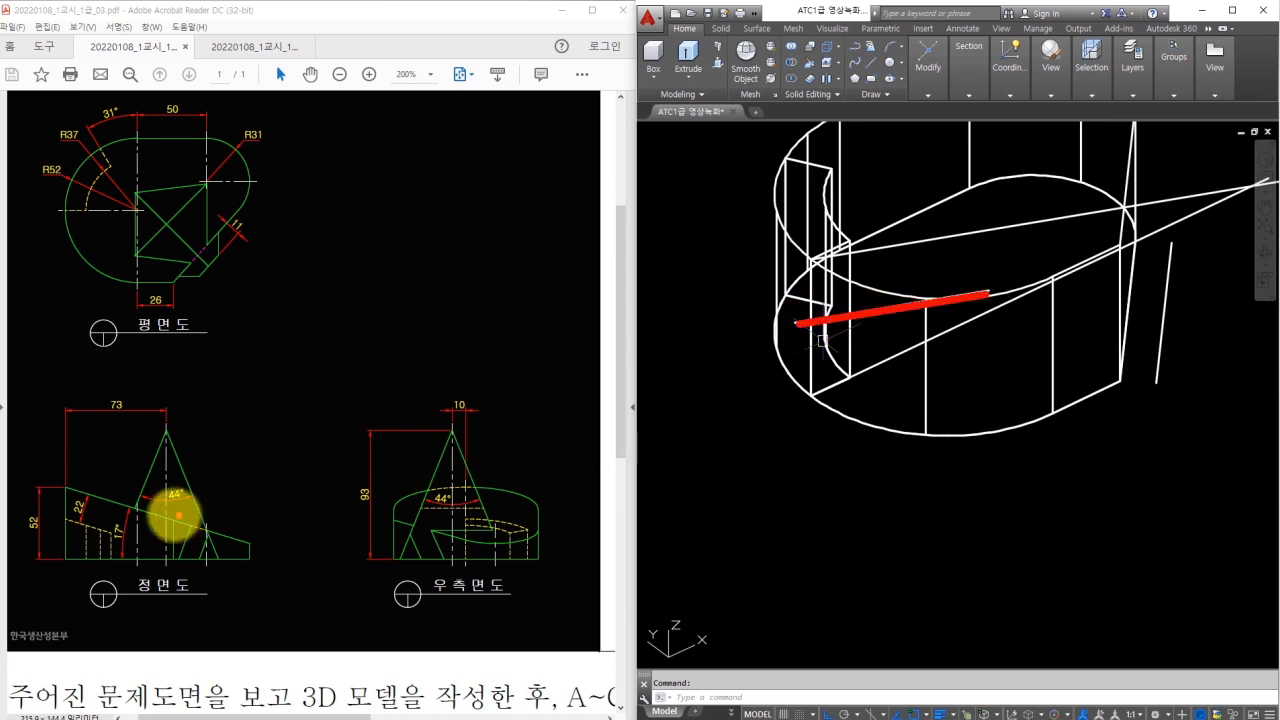
mouse_move(78, 525)
mouse_down()
mouse_move(101, 503)
mouse_move(85, 527)
mouse_up()
key(Escape)
Extrude the short sloped line horizontally into a surface that passes across the notch piece
text(ext)
key(space)
click(892, 306)
middle_drag(892, 305, 976, 379)
key(space)
click(743, 226)
scroll(757, 252, down, 2)
middle_drag(757, 252, 837, 280)
Extrude the sloped surface downward past the body's base to make a solid cutting block
key(space)
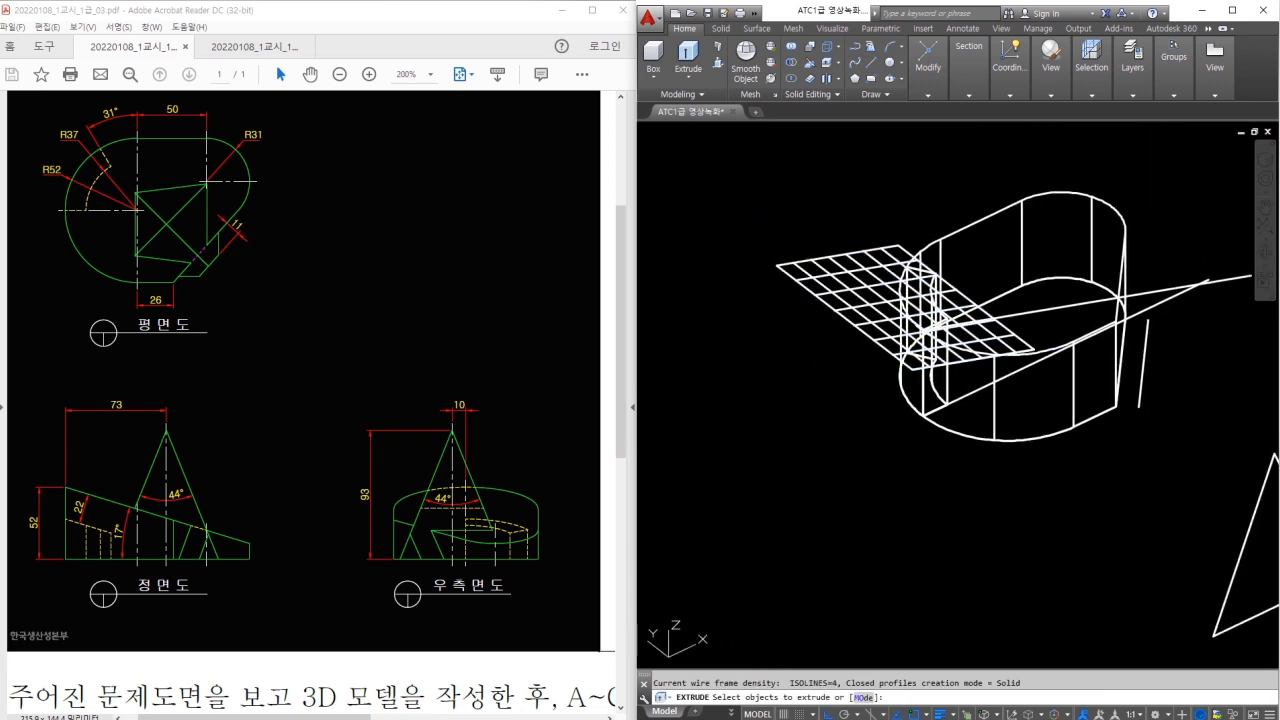
click(837, 280)
key(space)
click(771, 411)
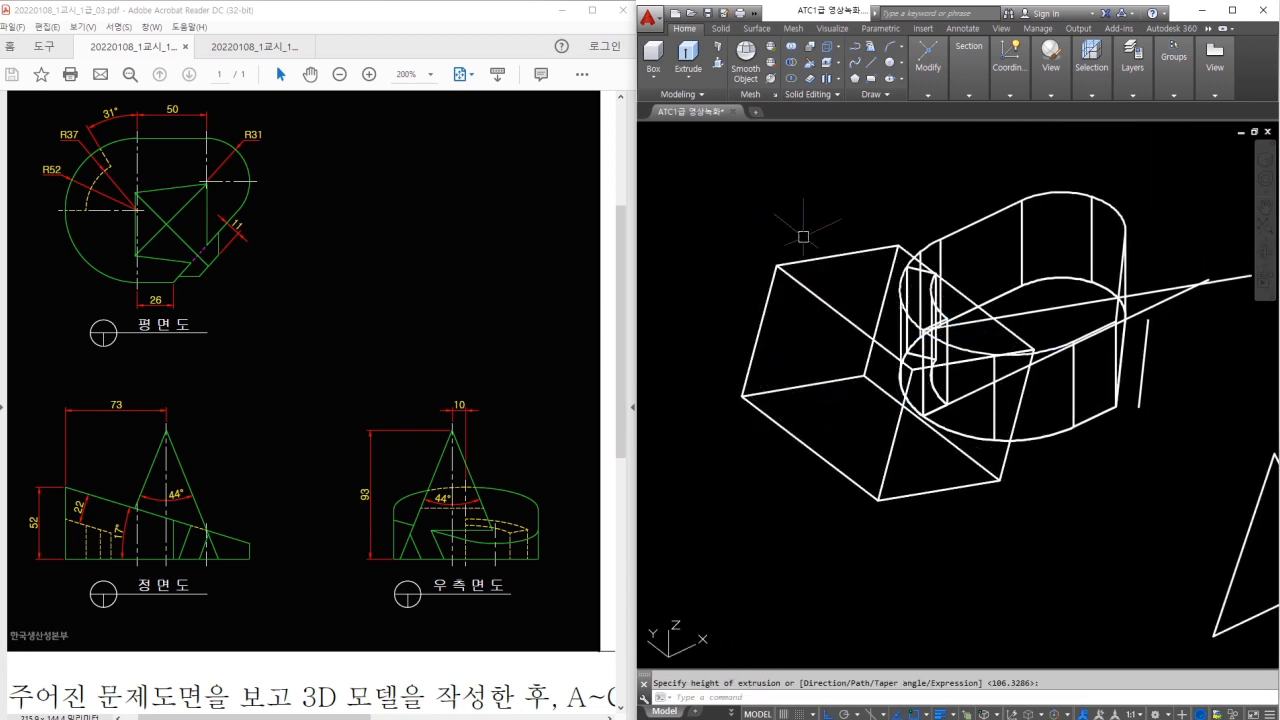
Set the visual style back to Conceptual
click(1052, 88)
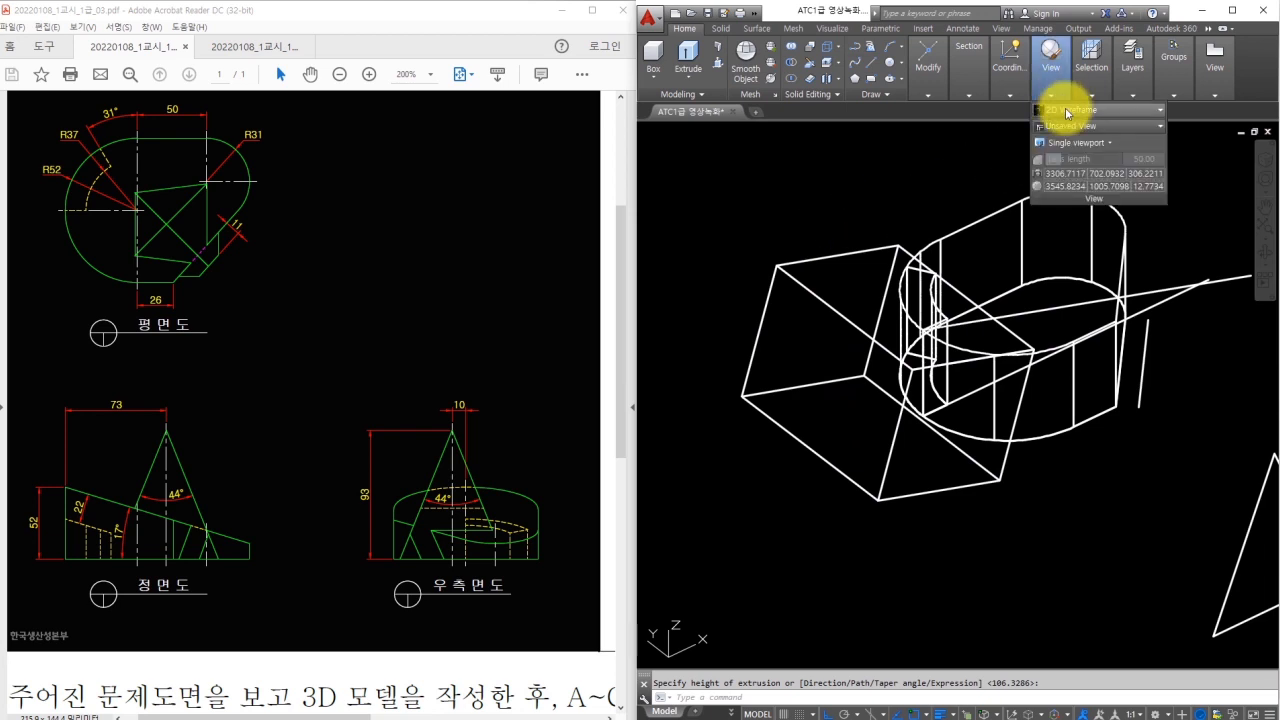
click(1063, 109)
click(1112, 150)
Subtract the cutting block from the notch piece so only its upper sloped part is kept
mouse_move(880, 330)
shift+middle_down()
mouse_move(863, 297)
mouse_move(943, 277)
mouse_move(857, 263)
mouse_move(820, 170)
shift+middle_up()
click(817, 86)
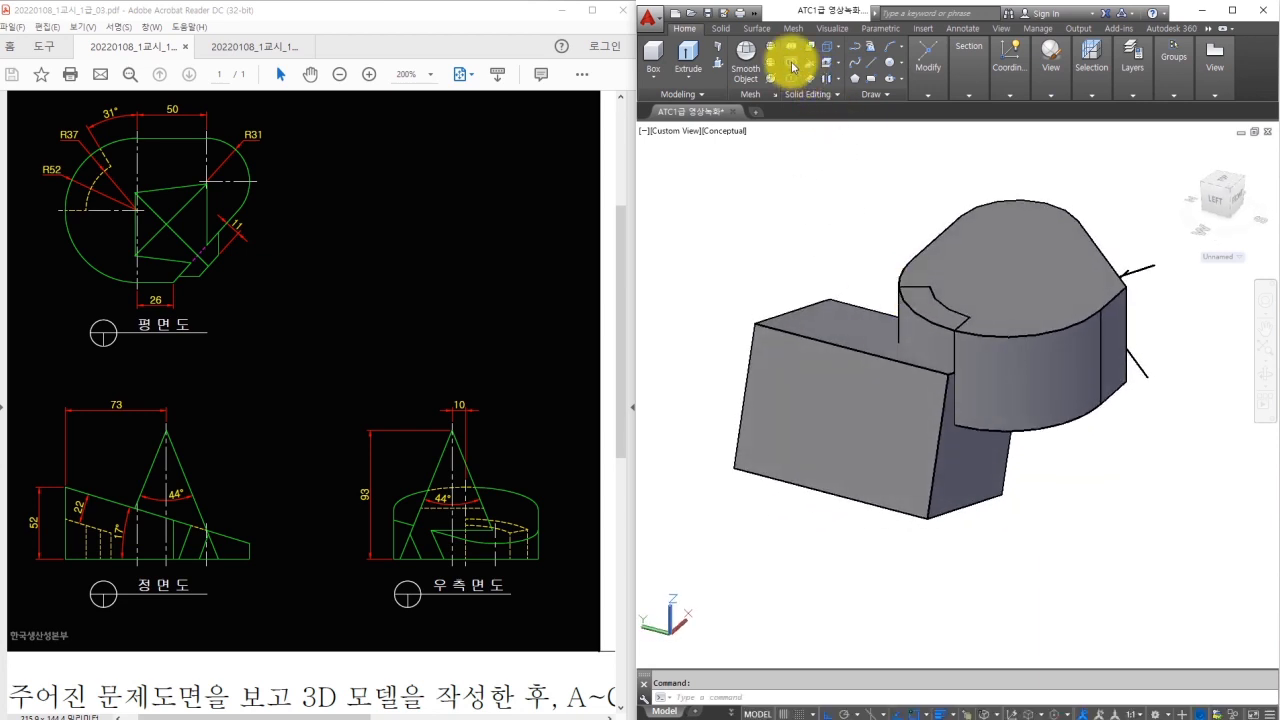
click(922, 328)
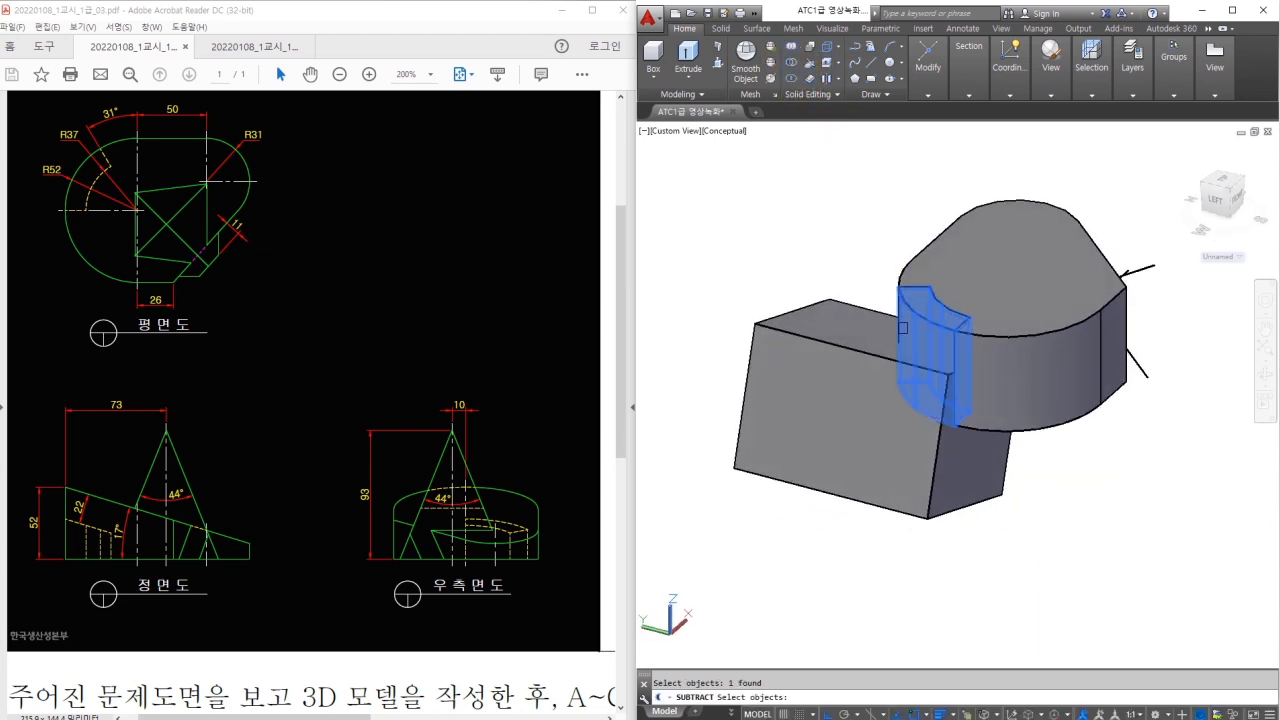
key(Return)
click(831, 321)
key(Return)
mouse_move(1054, 523)
shift+middle_down()
mouse_move(1133, 398)
mouse_move(1114, 457)
mouse_move(1068, 508)
shift+middle_up()
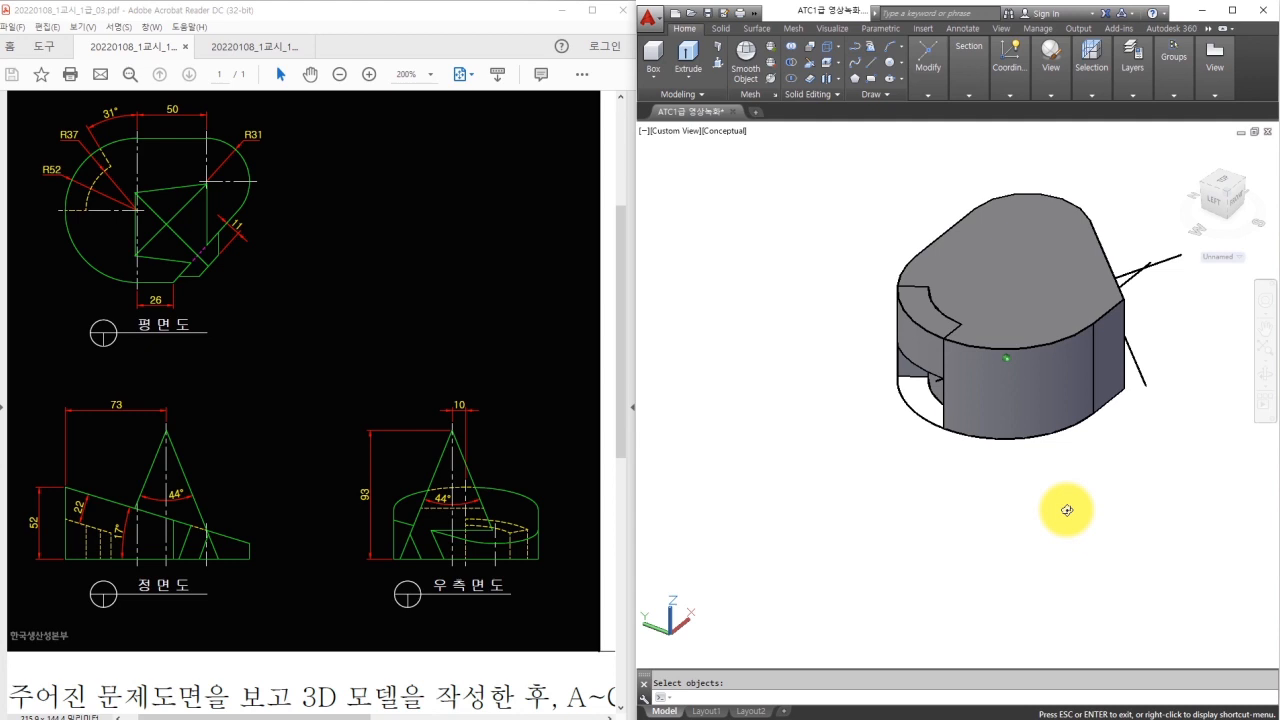
Union the trimmed notch piece with the main body
click(791, 47)
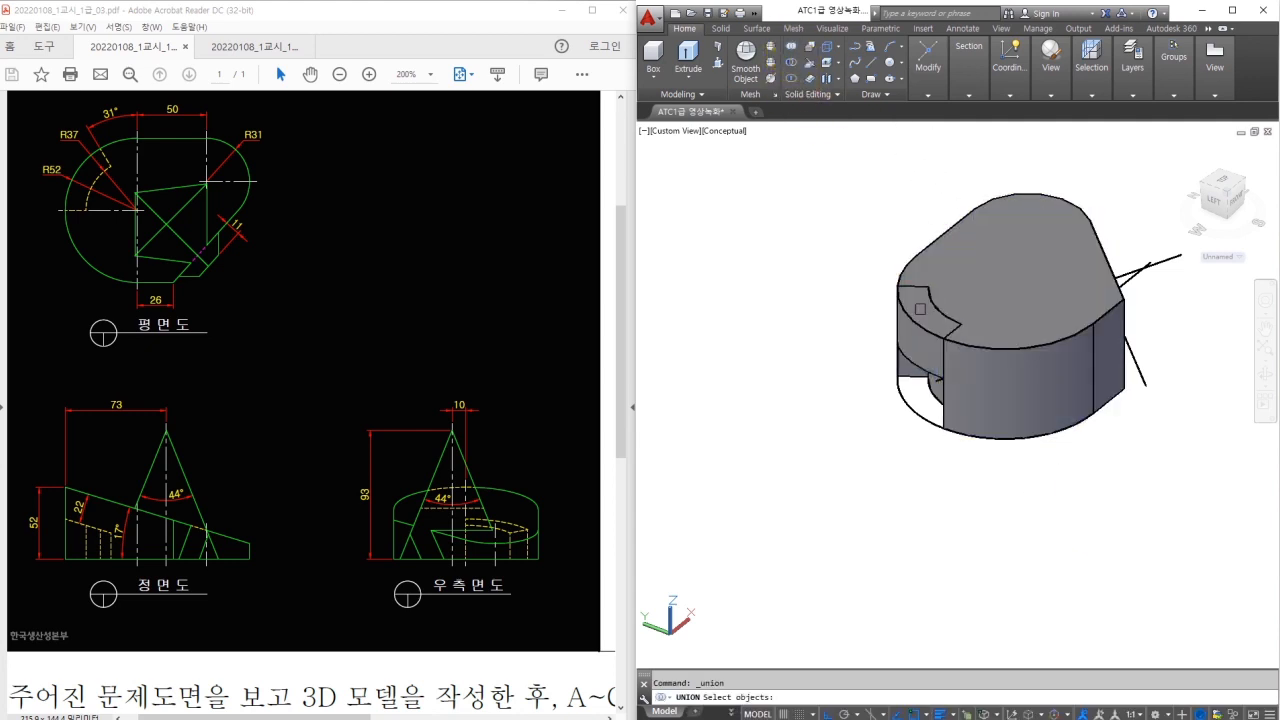
click(1000, 262)
click(950, 267)
key(Return)
Extrude the long sloped line of the wedge outline horizontally into a wide surface past the body
shift+middle_drag(1158, 484, 1110, 455)
text(ex)
key(Return)
click(1138, 431)
key(Return)
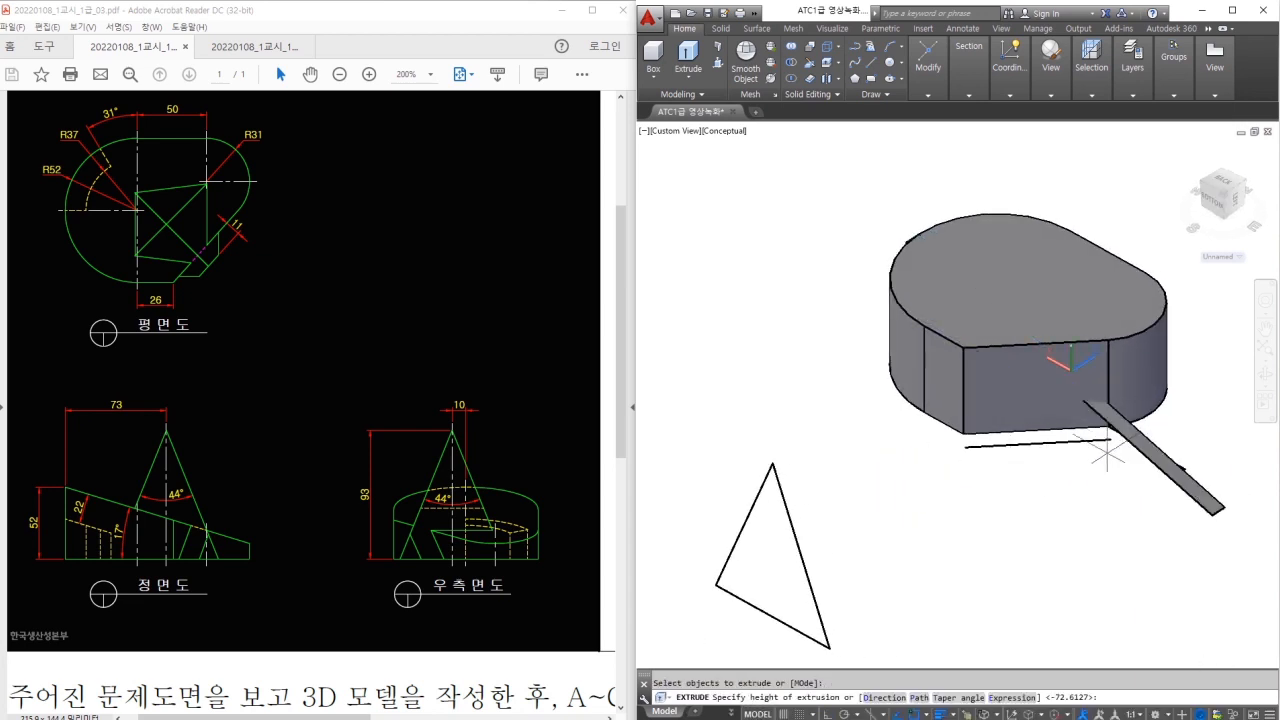
middle_drag(1086, 455, 855, 450)
scroll(1016, 444, down, 2)
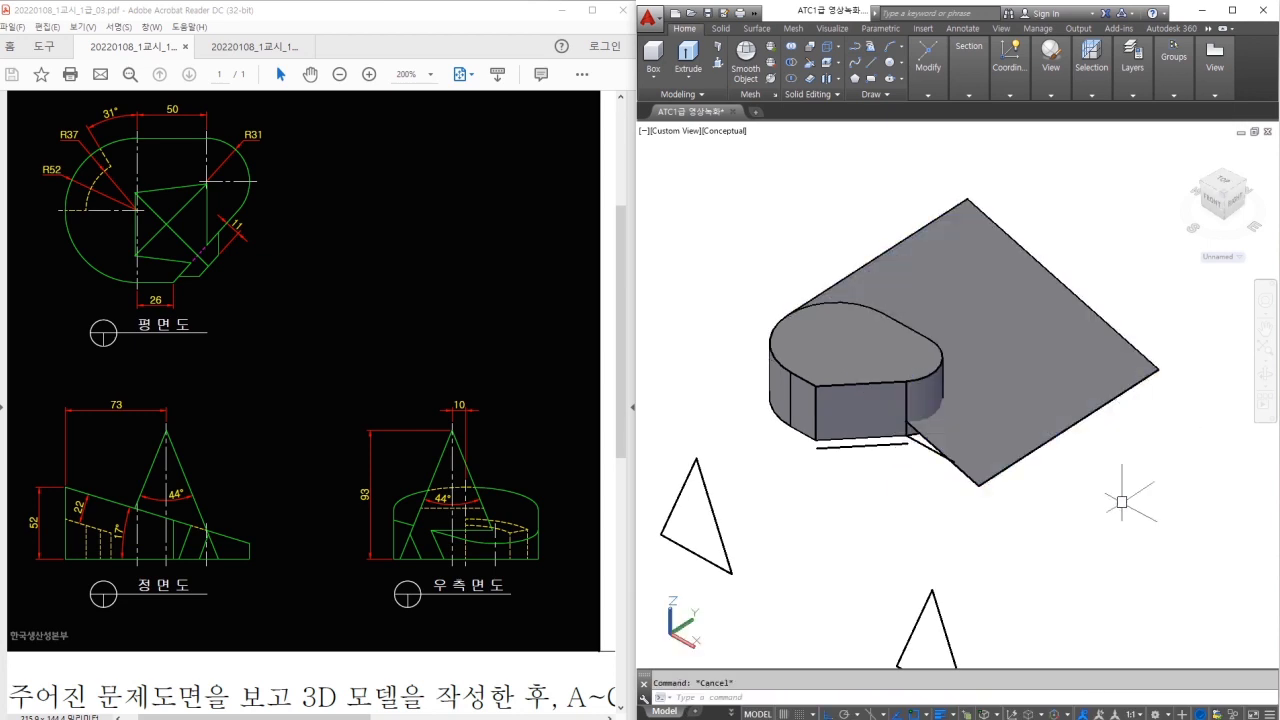
Move the wide sloped surface toward the front so it spans the whole body, continuing despite the loss of associativity
click(1105, 402)
key(space)
click(1108, 474)
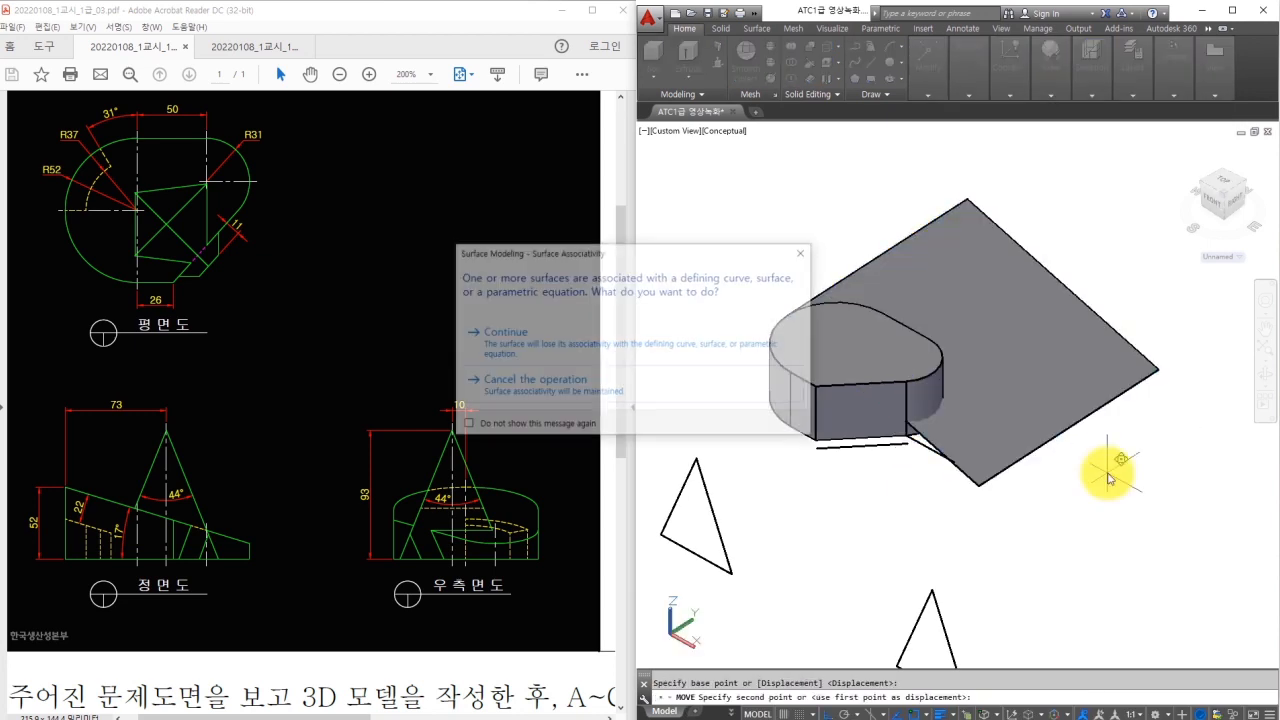
click(517, 344)
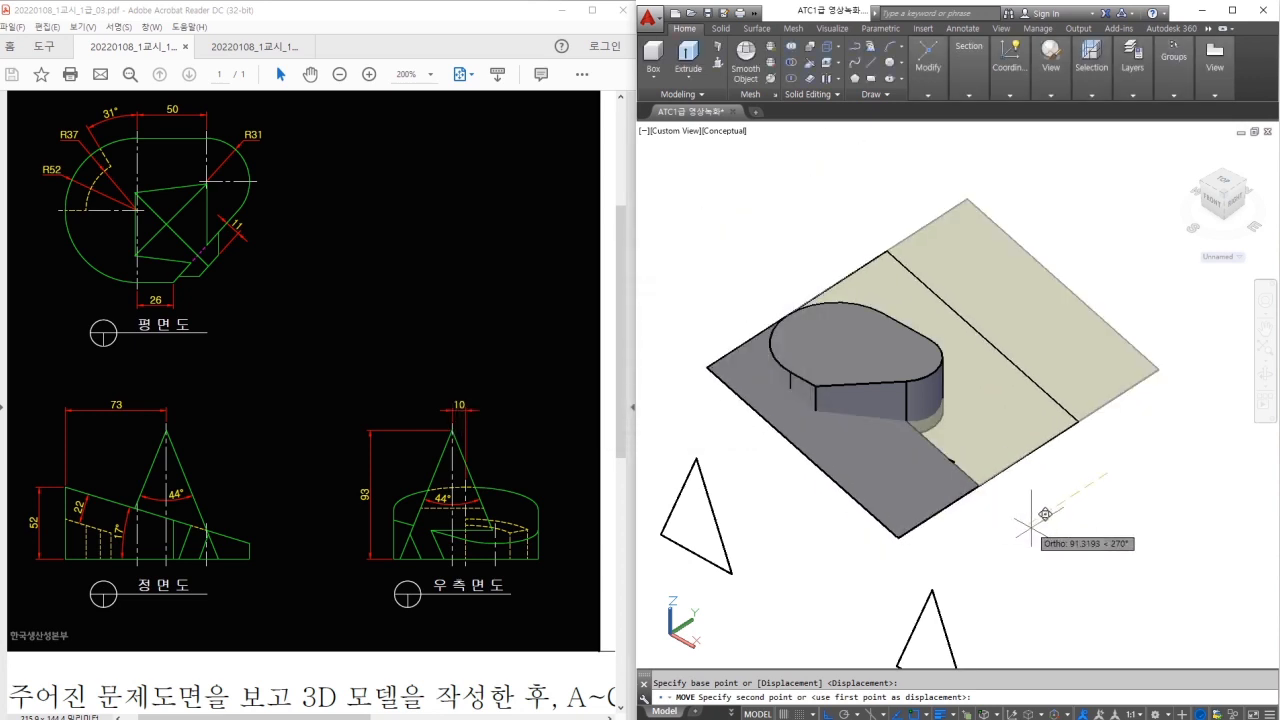
click(1072, 497)
Extrude the wide sloped surface upward into a solid block covering the body's top
text(ext)
key(space)
click(977, 385)
key(space)
click(1025, 290)
Subtract the large sloped block from the body to form its slanted top
shift+middle_drag(784, 248, 823, 223)
click(792, 63)
click(752, 417)
key(space)
click(829, 293)
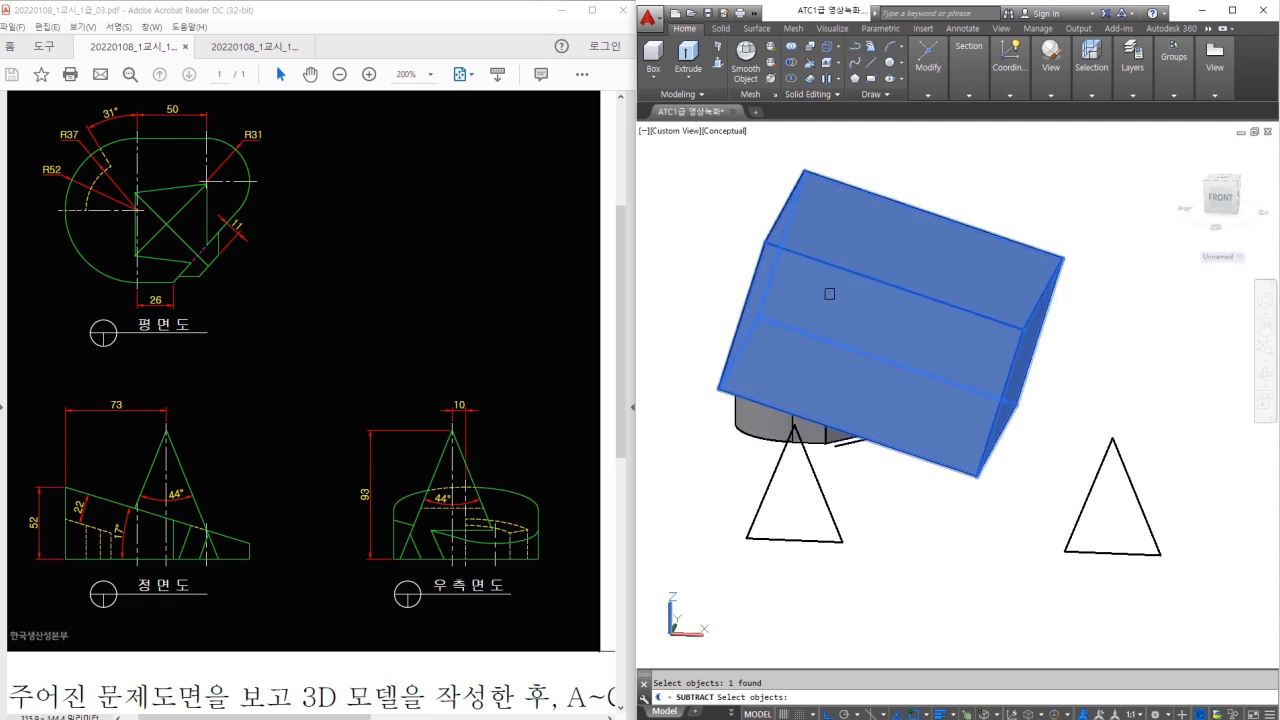
key(space)
mouse_move(1006, 380)
shift+middle_down()
mouse_move(971, 417)
mouse_move(985, 390)
shift+middle_up()
Erase the leftover front-view profile line beside the sloped body
text(e)
key(Return)
key(space)
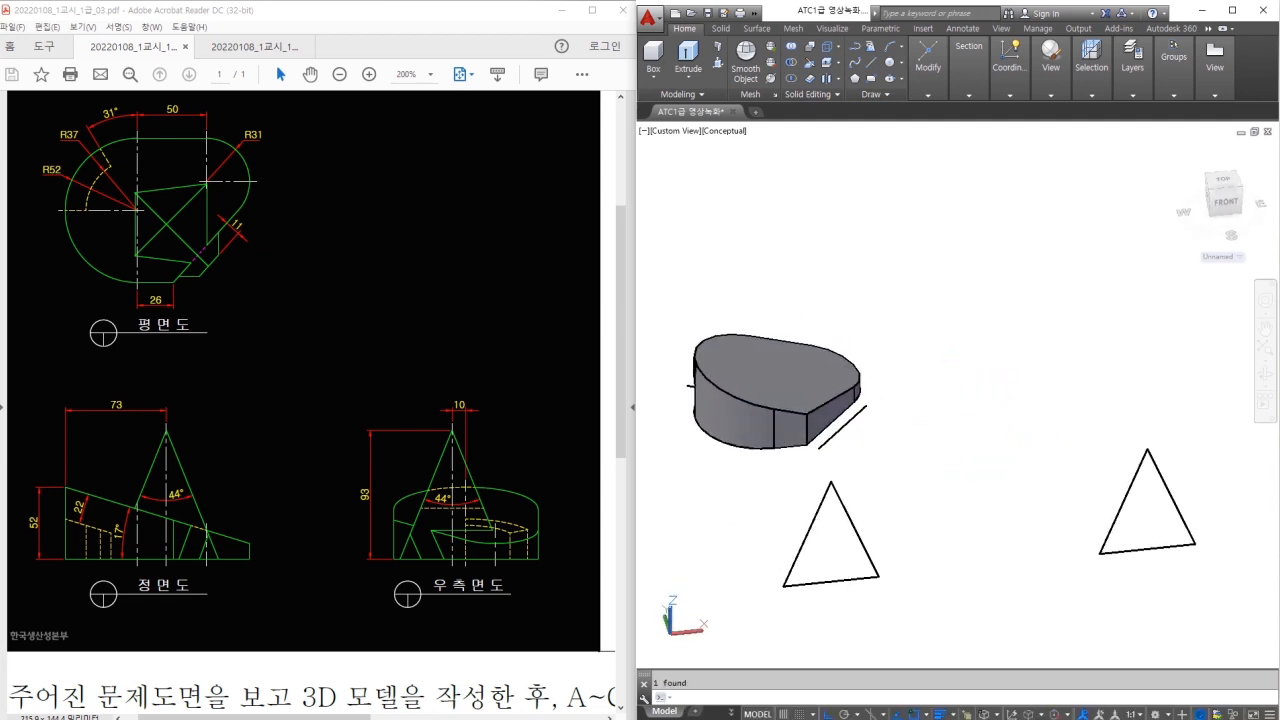
shift+middle_drag(982, 462, 923, 366)
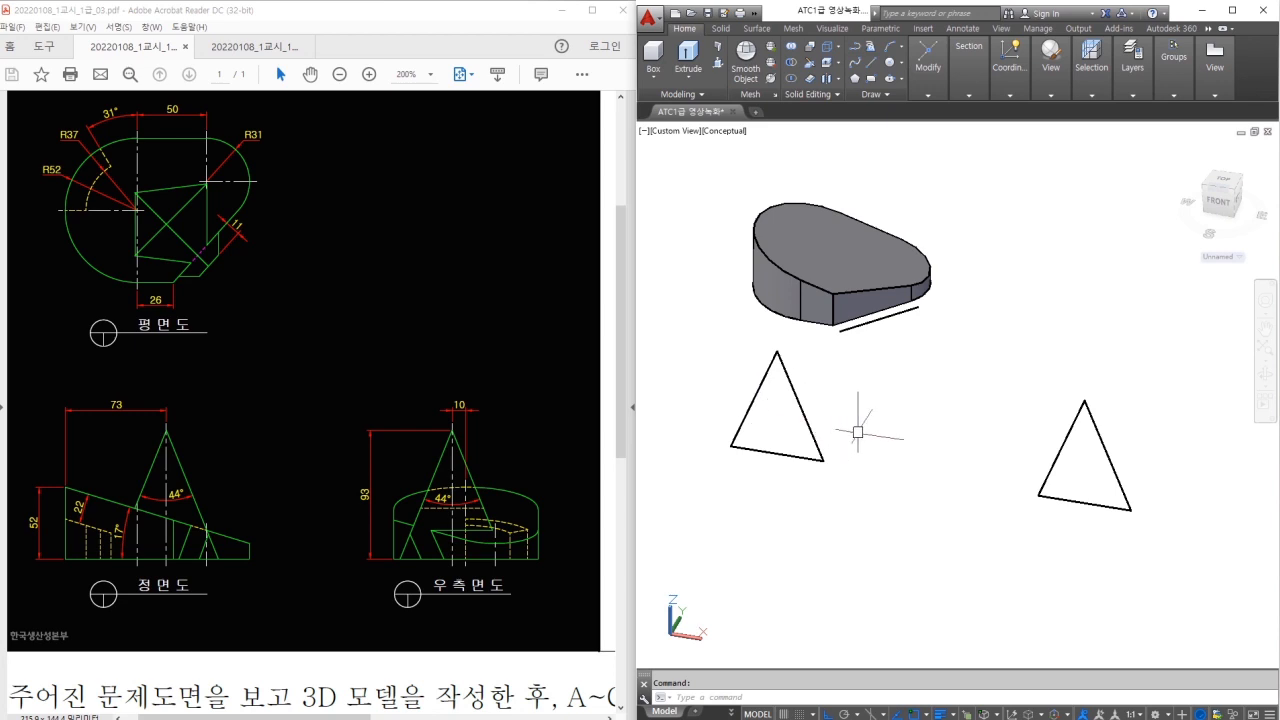
key(space)
click(1139, 400)
click(1042, 515)
key(space)
click(1129, 451)
key(Escape)
key(Escape)
Rotate the side-view triangle about the vertical axis so it stands perpendicular to the front-view triangle
click(1125, 428)
click(1070, 515)
key(space)
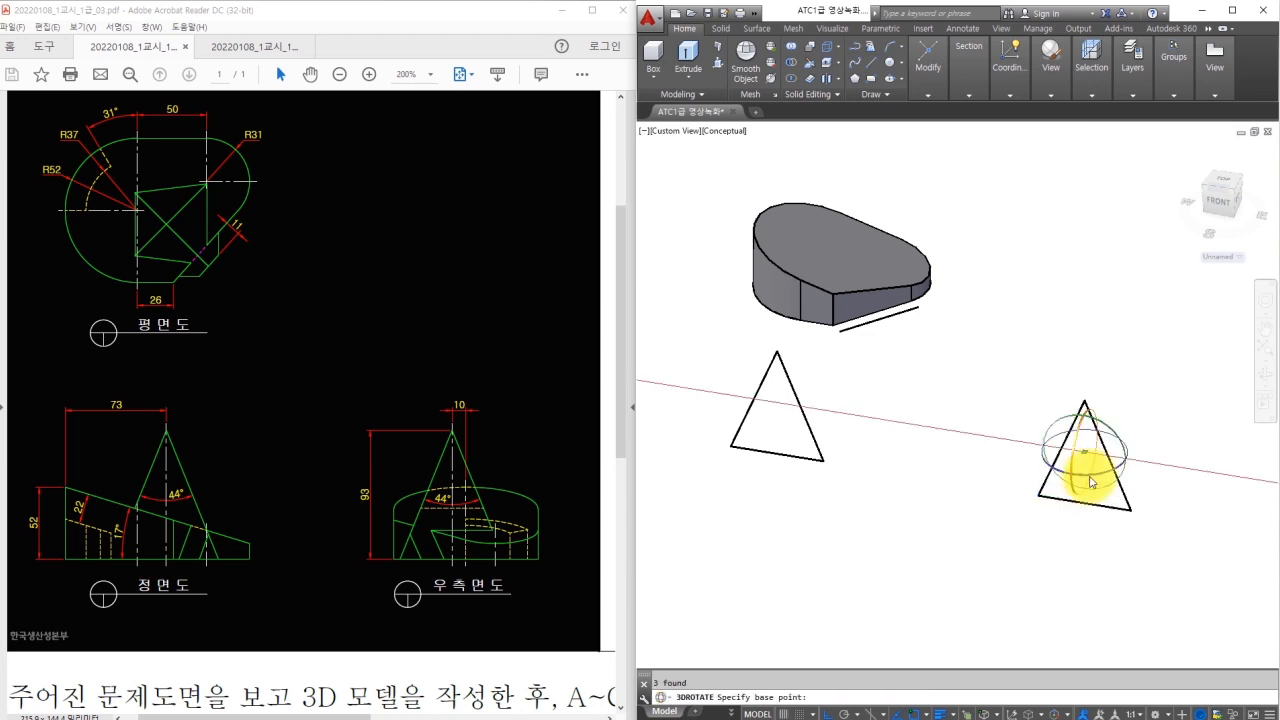
click(1108, 468)
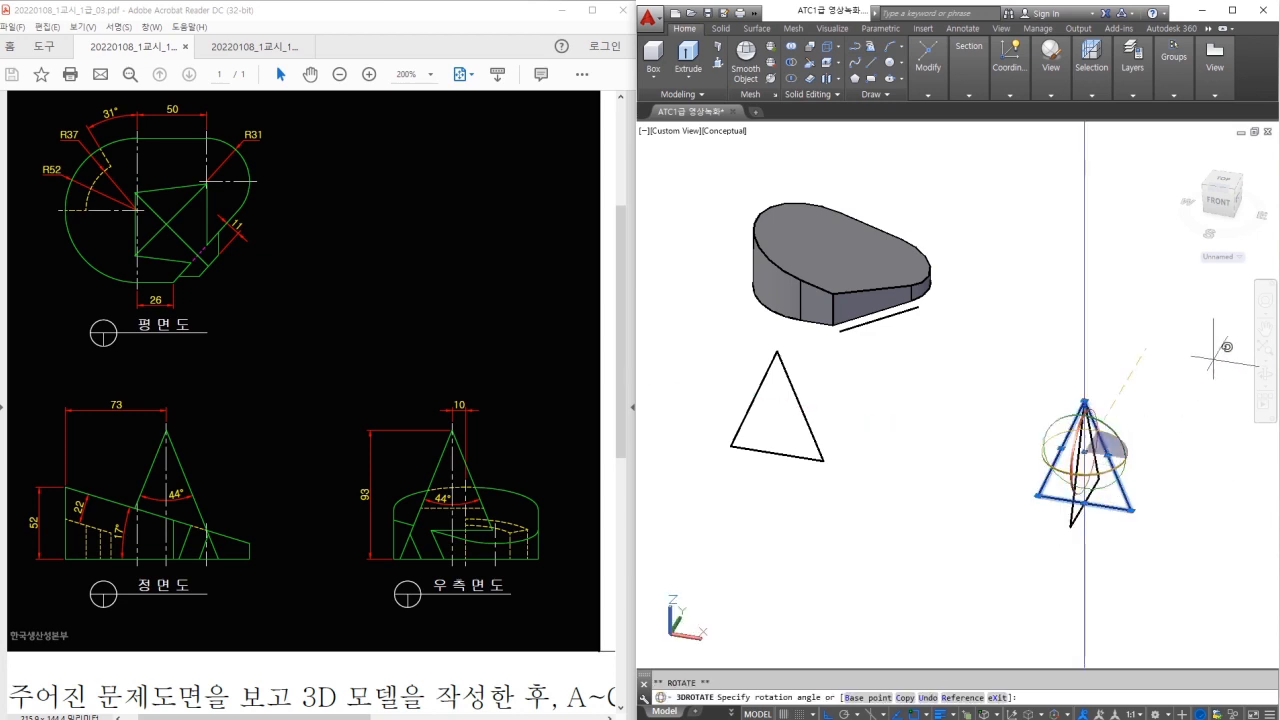
click(1224, 348)
key(Escape)
Move the side-view triangle by its base midpoint to the near lower corner of the front-view triangle
shift+middle_drag(1118, 440, 1002, 462)
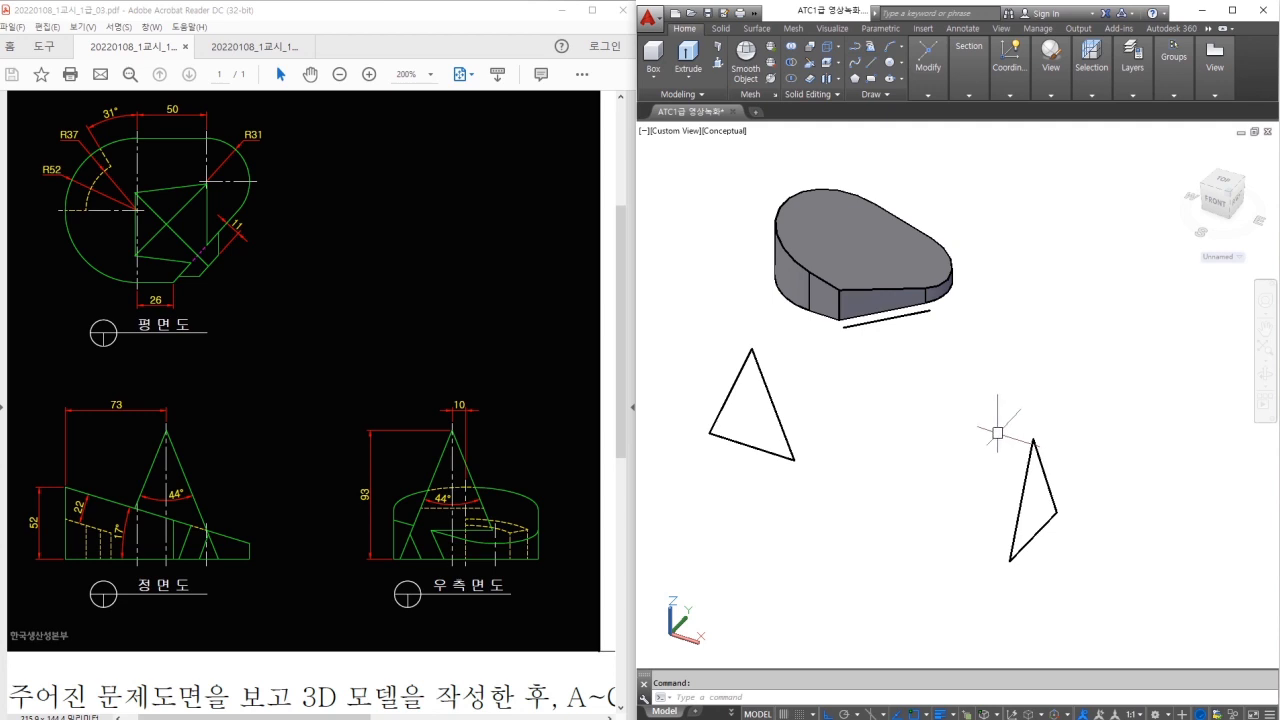
click(984, 423)
click(1070, 555)
key(space)
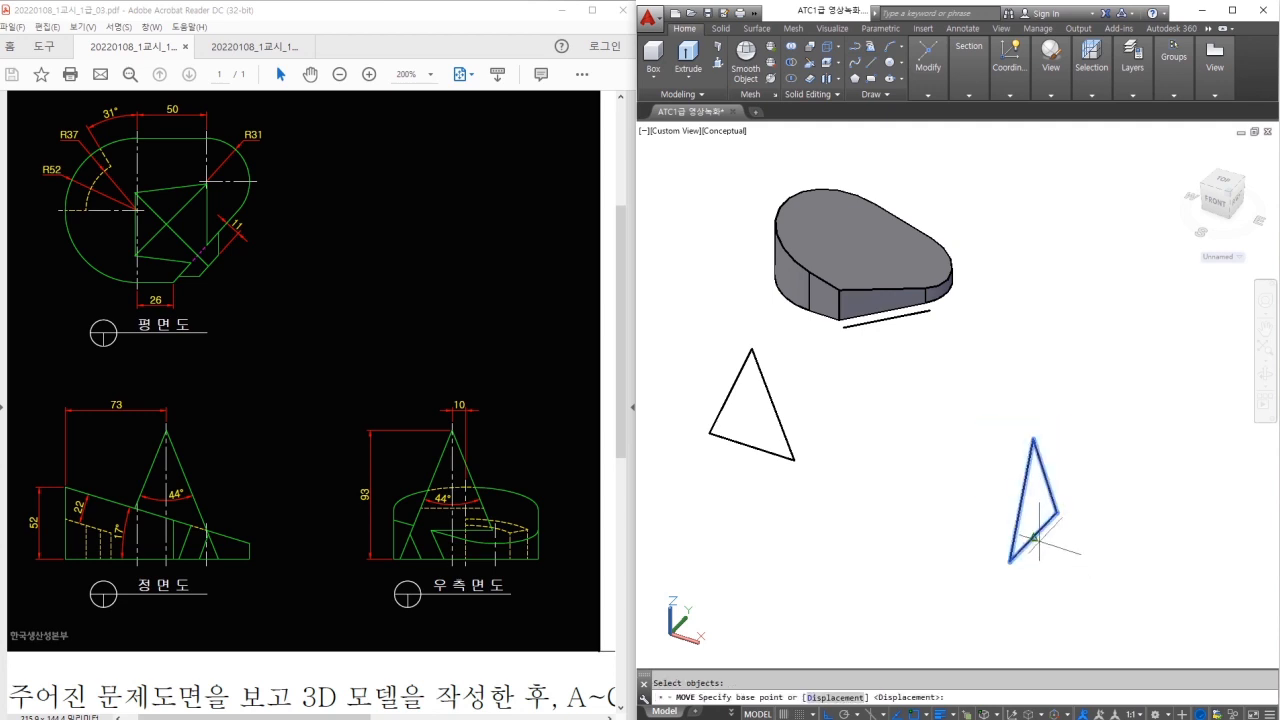
click(1035, 538)
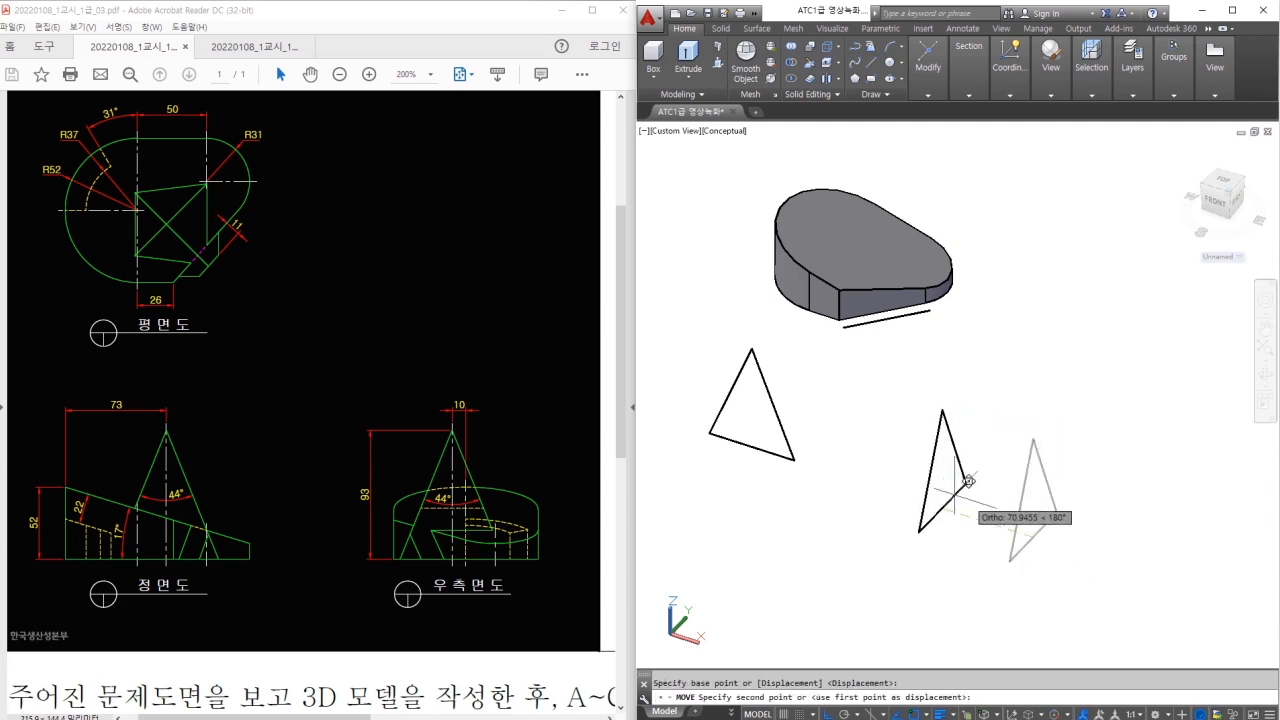
click(796, 461)
Convert the front-view triangle and the side-view triangle into two separate regions
scroll(790, 450, up, 3)
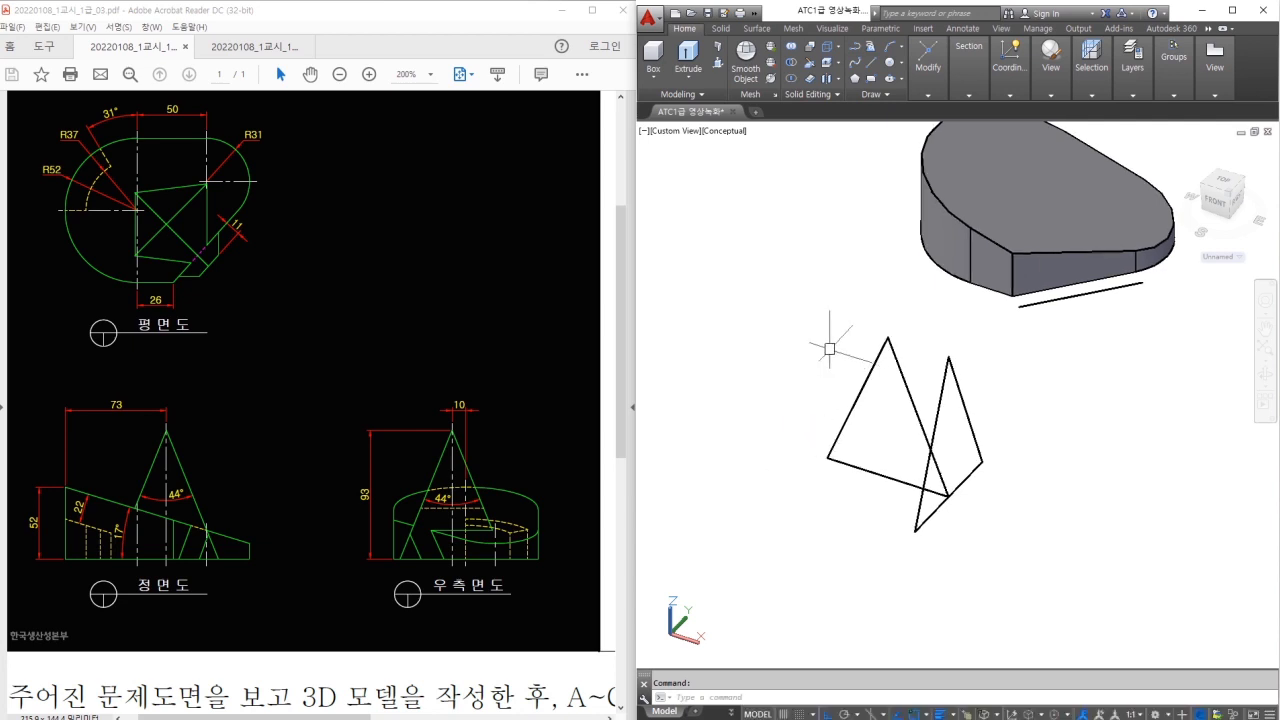
text(reg)
key(space)
click(974, 327)
click(793, 559)
key(space)
key(space)
click(905, 345)
click(866, 480)
key(space)
click(940, 406)
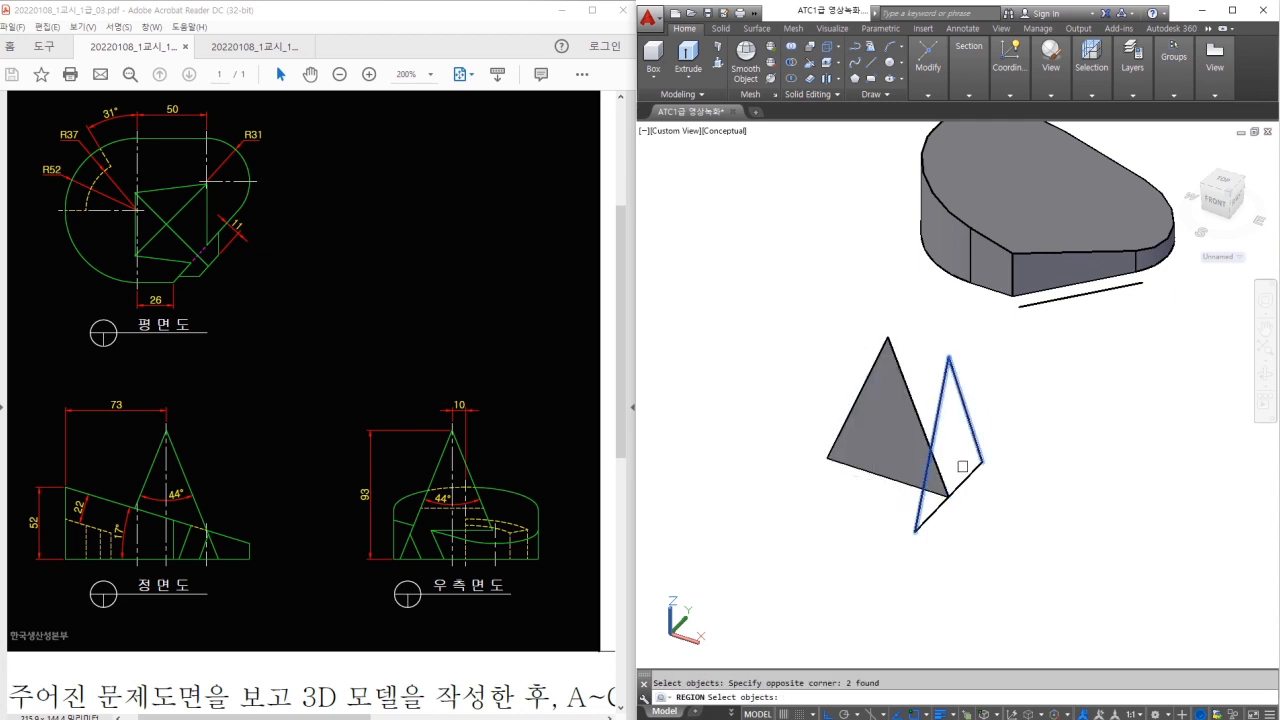
key(space)
Extrude the front-view triangle region forward past the side-view triangle into a prism
middle_drag(1048, 478, 1049, 491)
text(ex)
key(space)
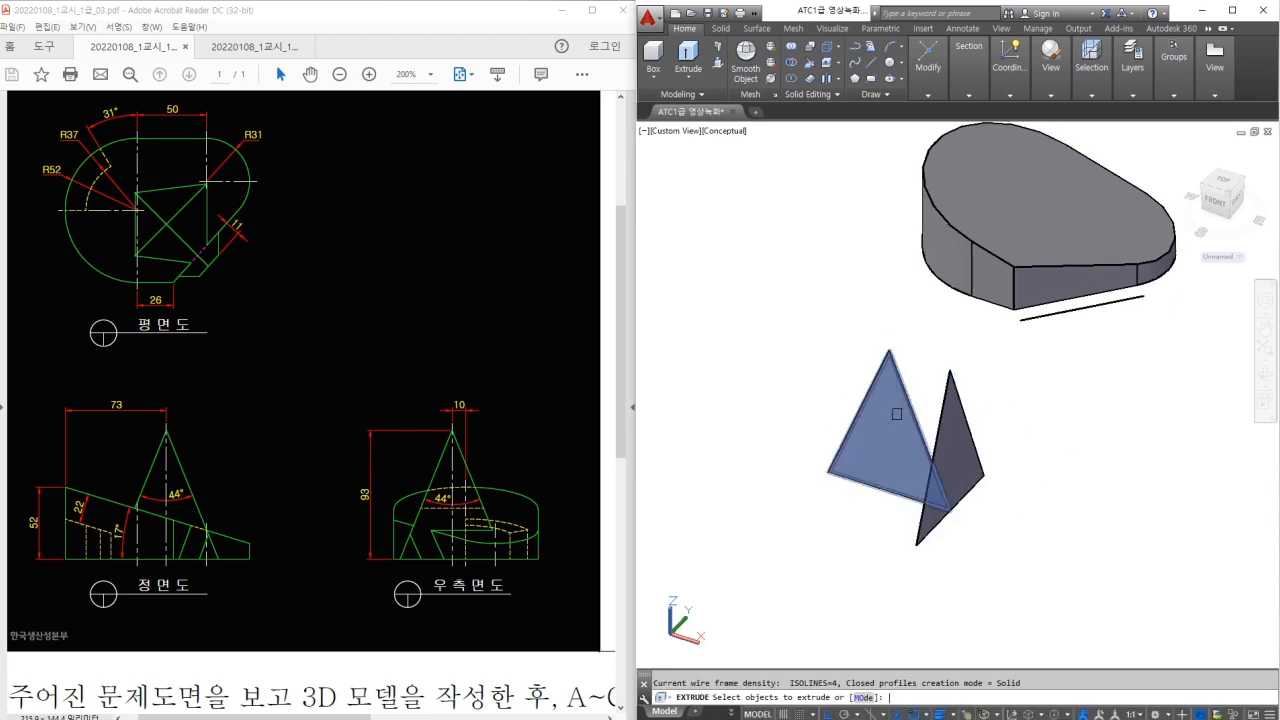
click(896, 413)
middle_drag(896, 413, 957, 367)
key(space)
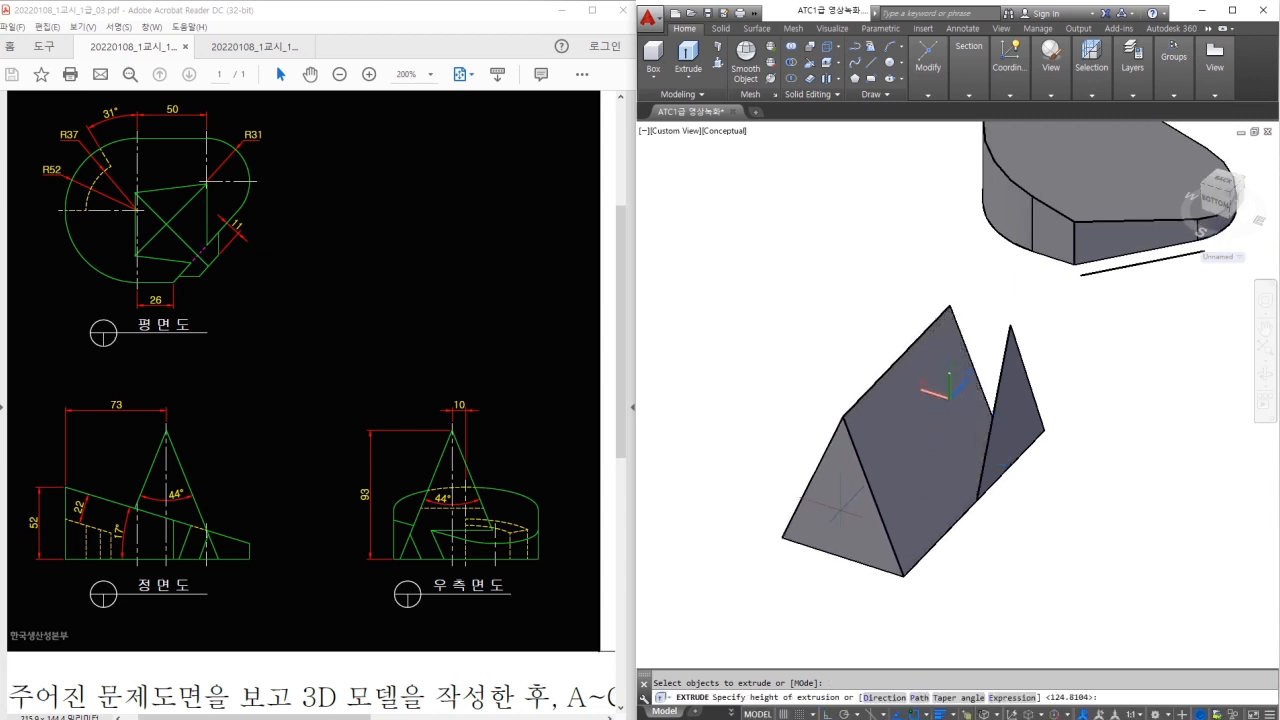
Extrude the side-view triangle region across the first prism and past its far side
key(space)
click(1017, 388)
key(space)
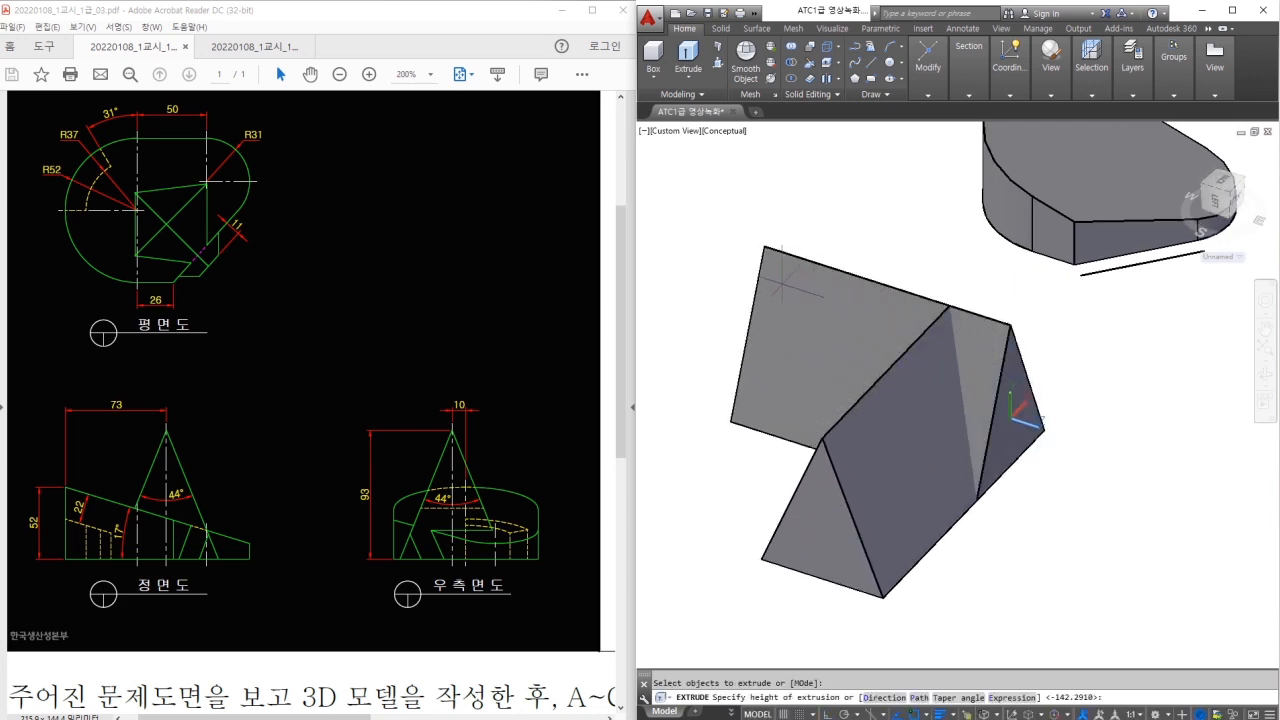
click(777, 301)
shift+drag(1038, 401, 960, 451)
shift+middle_drag(960, 451, 957, 452)
key(Escape)
Move the side-view prism along its length so that it crosses the front-view prism and projects on both sides
click(766, 429)
shift+middle_drag(800, 440, 862, 448)
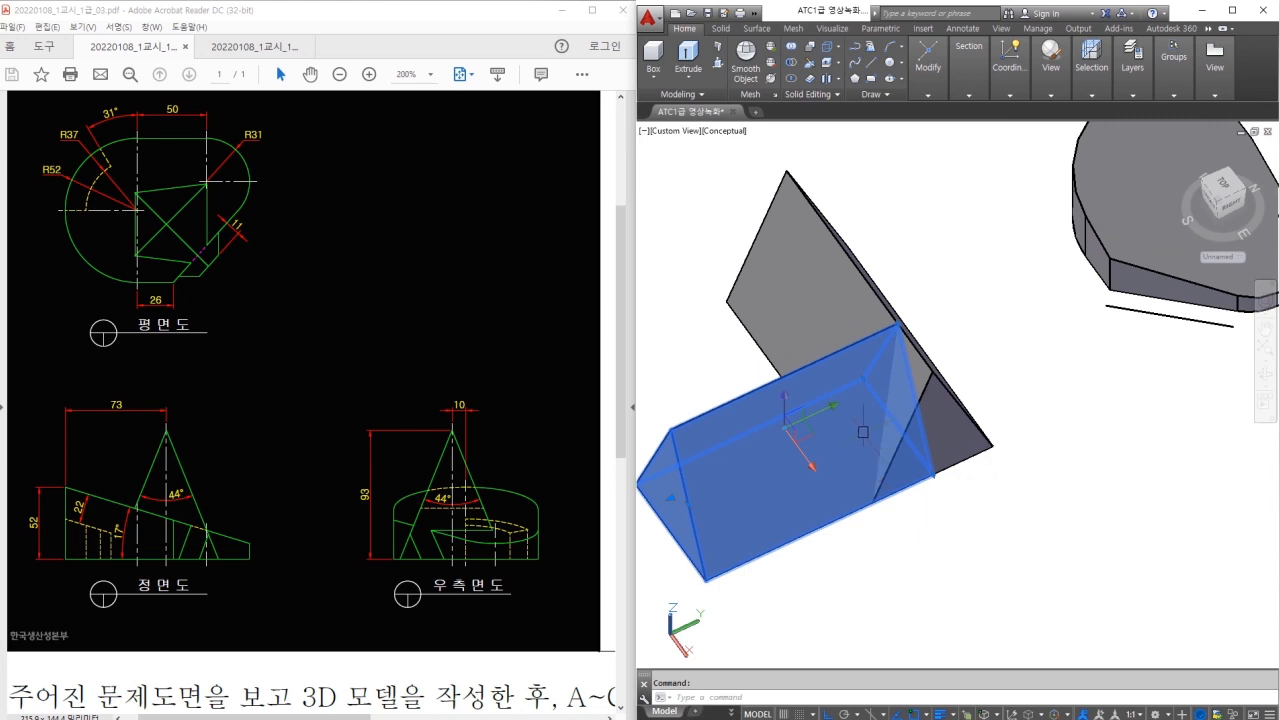
key(space)
click(916, 562)
click(1086, 564)
key(Escape)
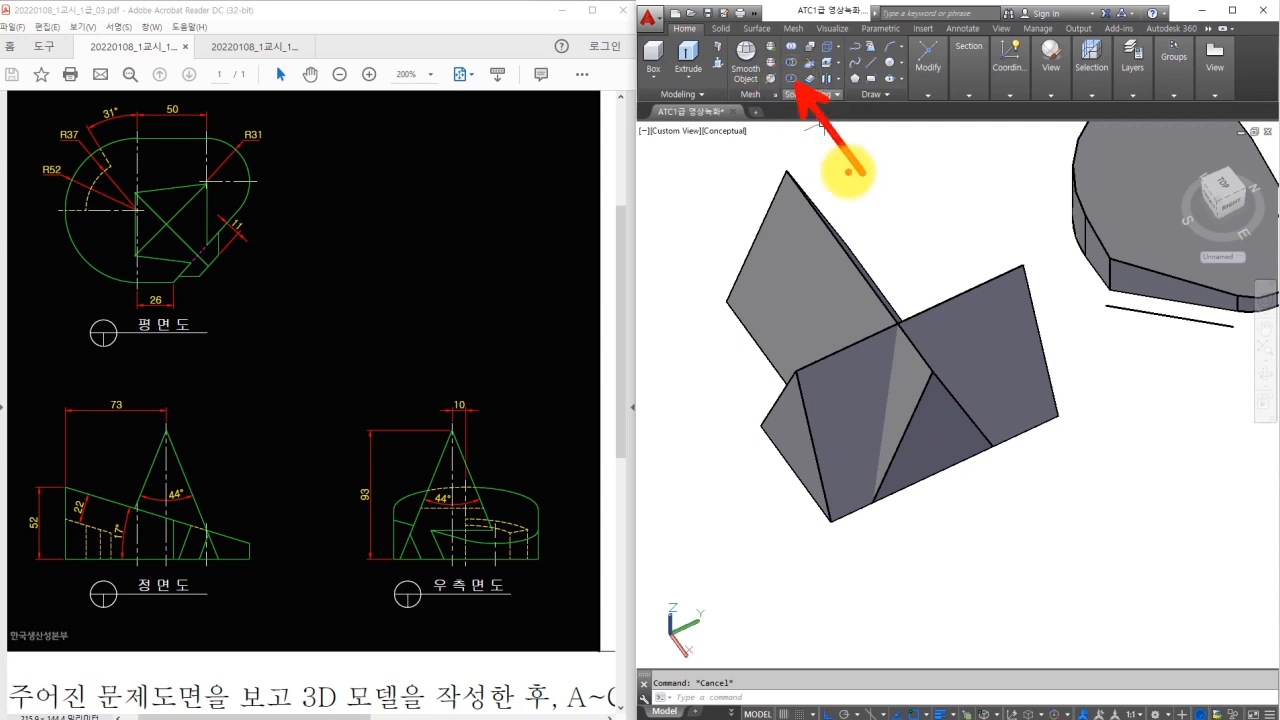
Intersect the two triangular prisms to form the pyramid
click(790, 78)
click(917, 271)
click(868, 365)
key(Return)
shift+middle_drag(970, 345, 931, 374)
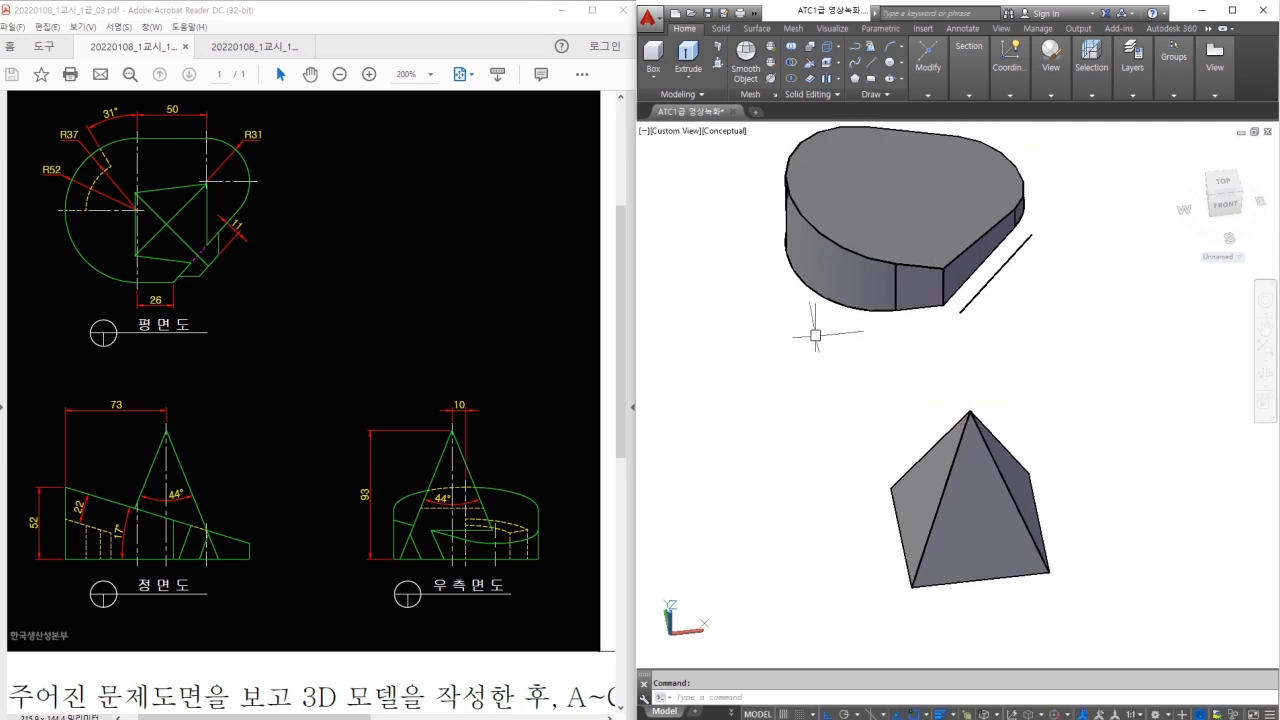
Draw guide lines from the body's leftmost base point: 93 up, 73 across and 10 toward the front
shift+middle_drag(800, 316, 860, 323)
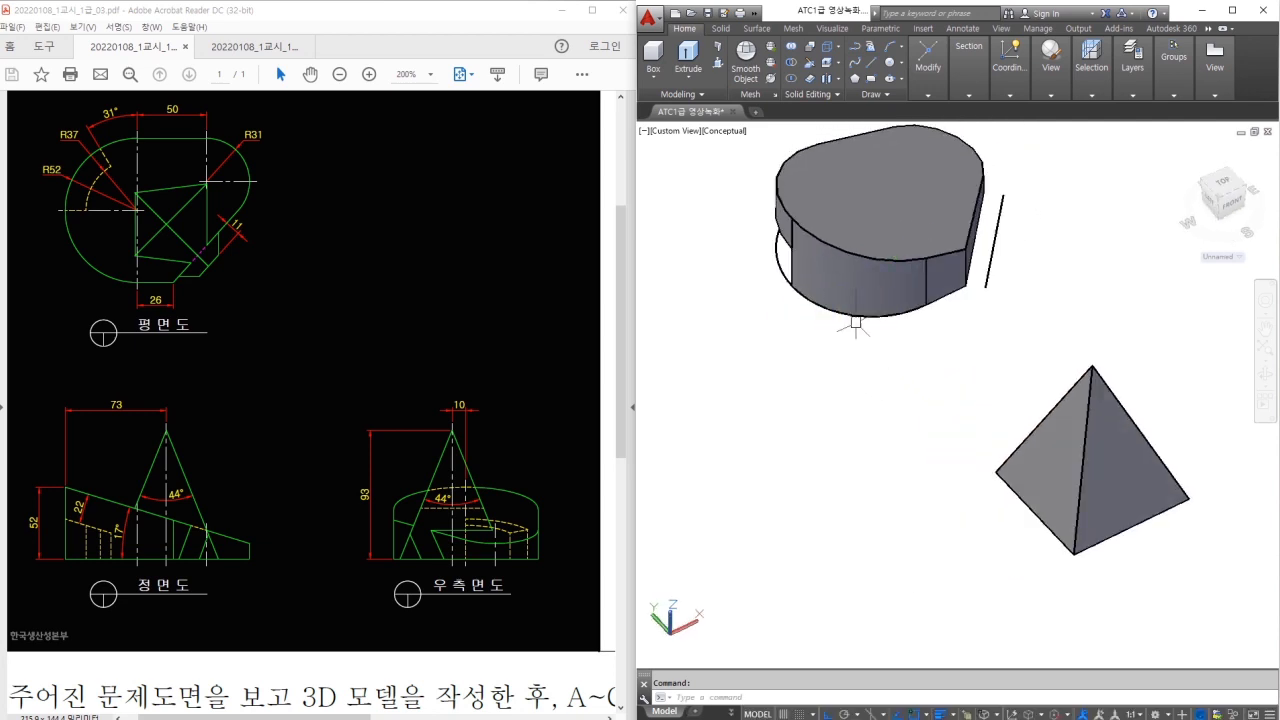
mouse_move(749, 365)
mouse_down()
mouse_move(785, 412)
mouse_move(739, 364)
mouse_up()
key(Escape)
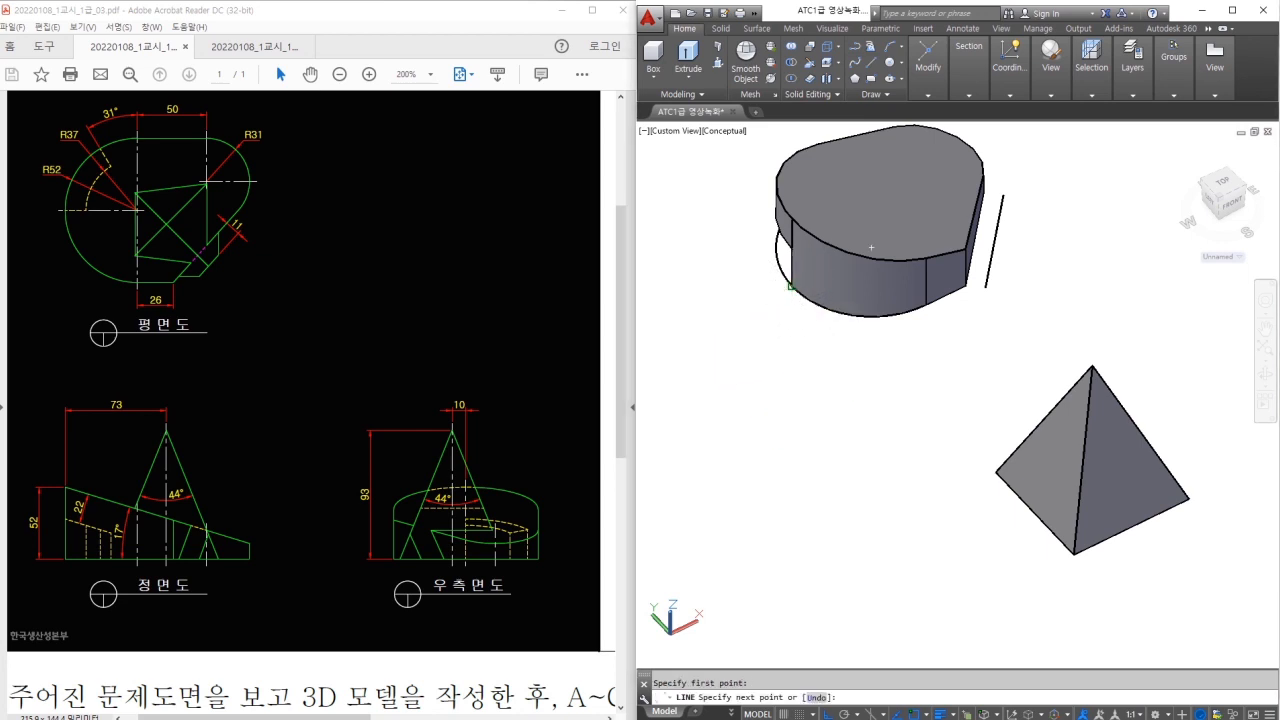
middle_drag(790, 286, 768, 391)
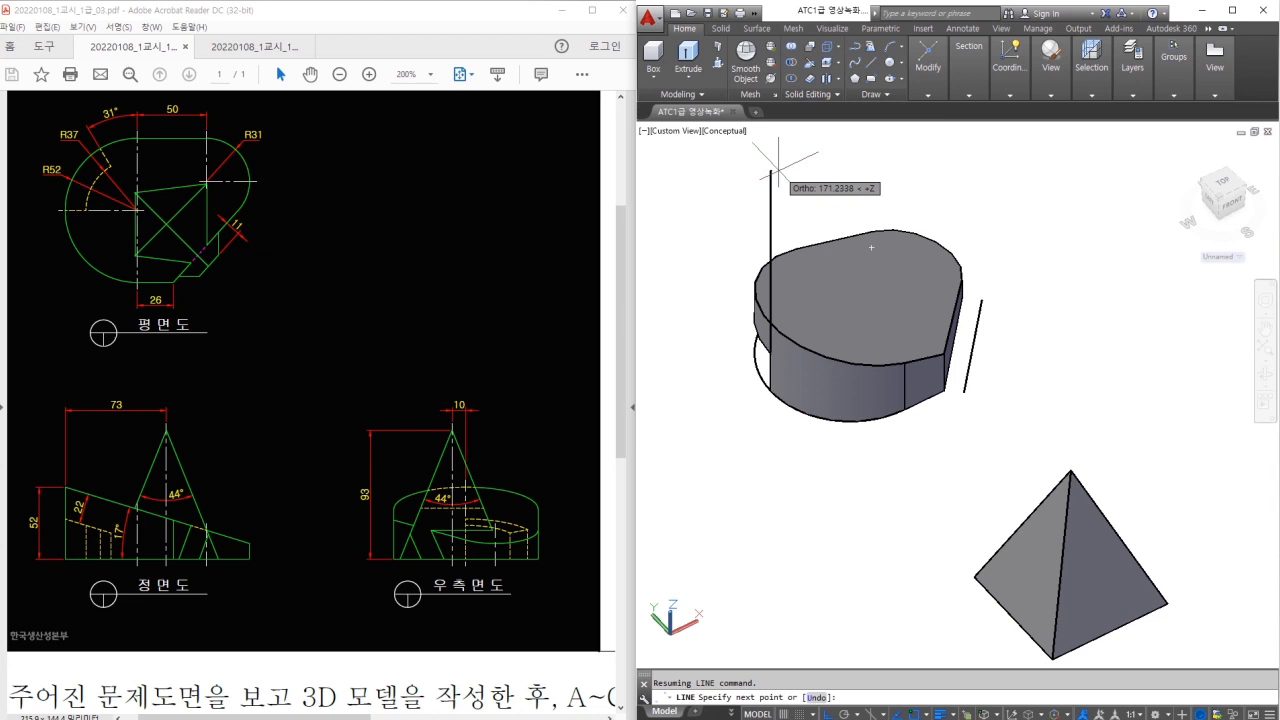
key(Return)
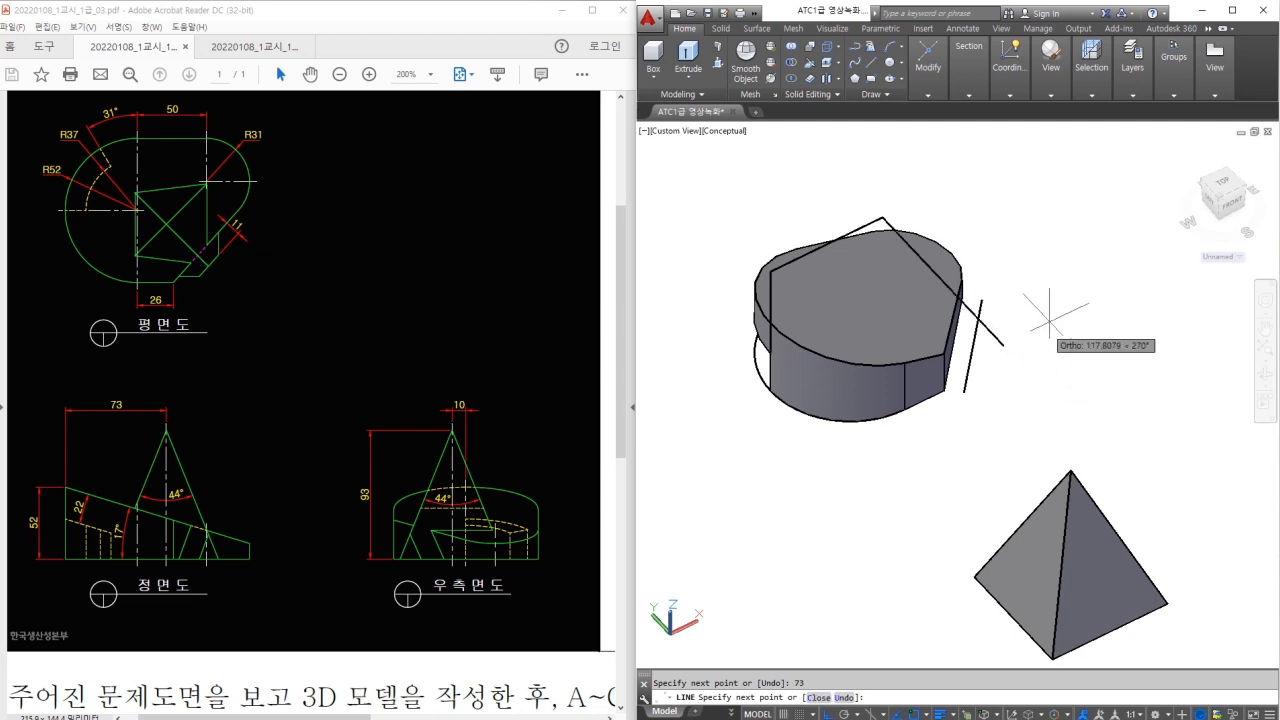
shift+middle_drag(1057, 323, 1077, 240)
mouse_move(470, 392)
mouse_down()
mouse_move(476, 426)
mouse_move(453, 436)
mouse_up()
mouse_move(454, 368)
mouse_down()
mouse_move(484, 348)
mouse_move(438, 360)
mouse_up()
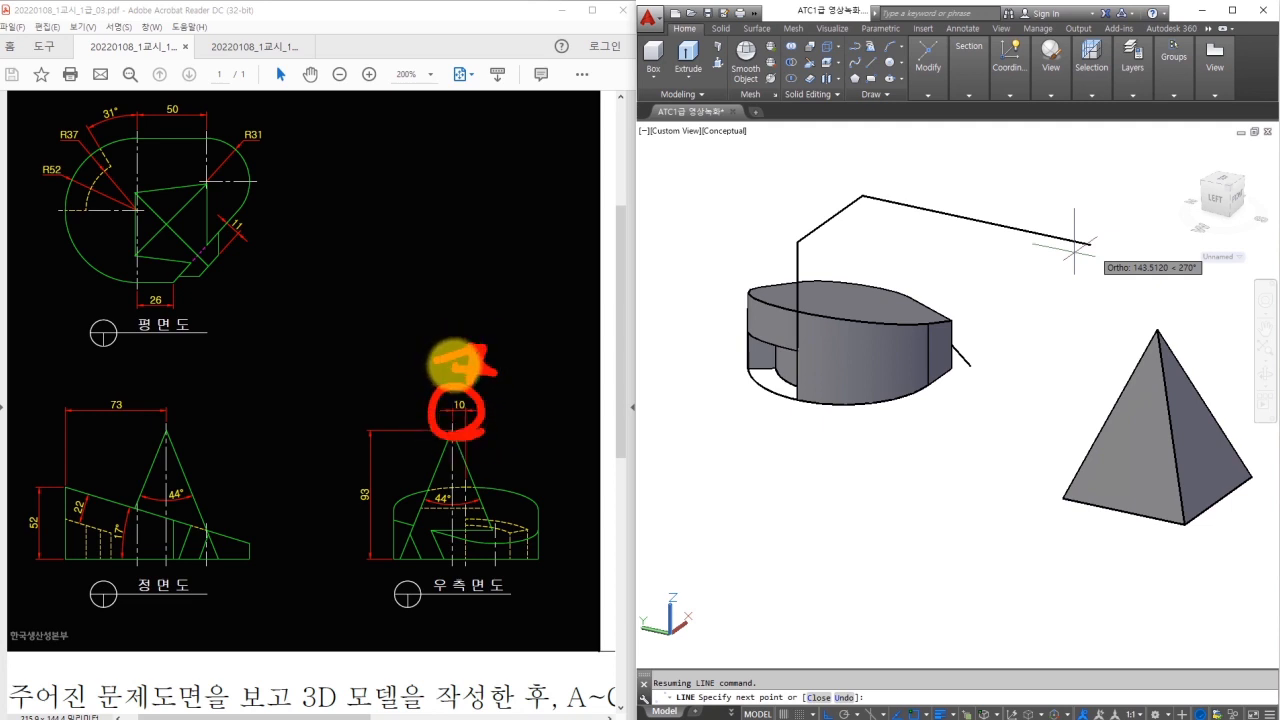
text(10)
key(Return)
key(Escape)
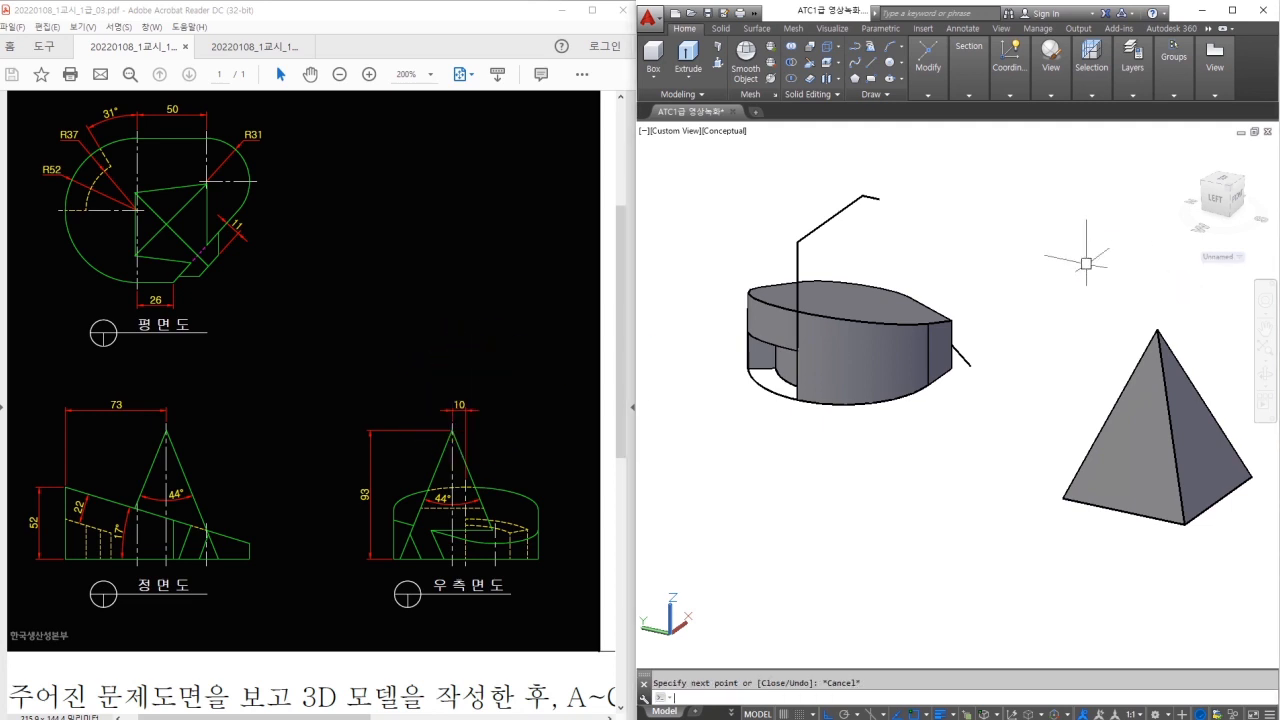
Move the pyramid by its apex to the free end of the 10 mm guide line
click(1179, 332)
click(1145, 351)
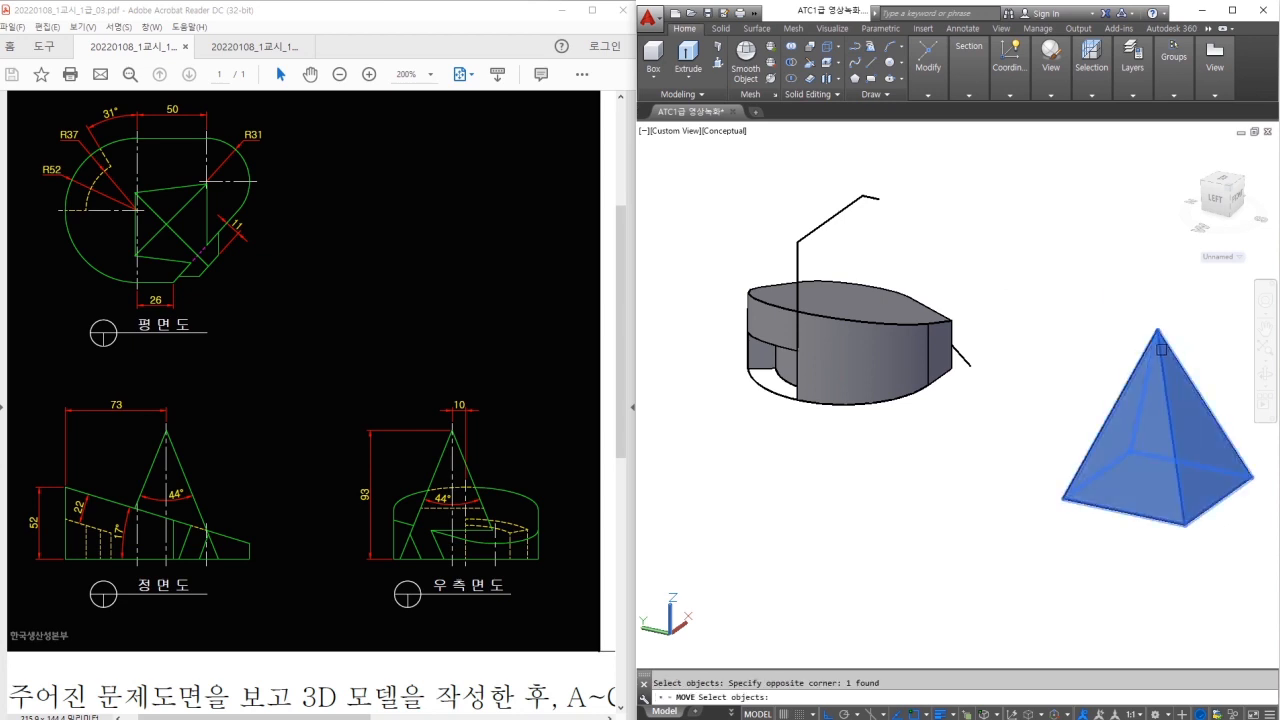
key(space)
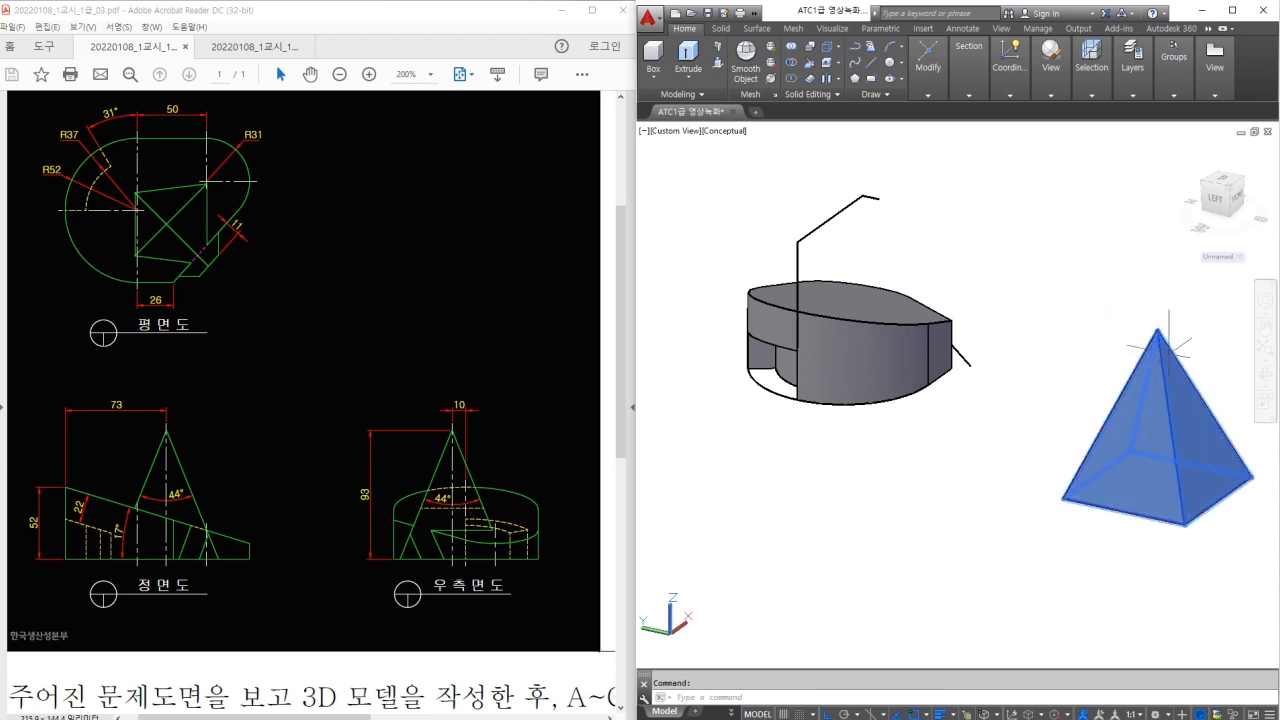
click(1157, 330)
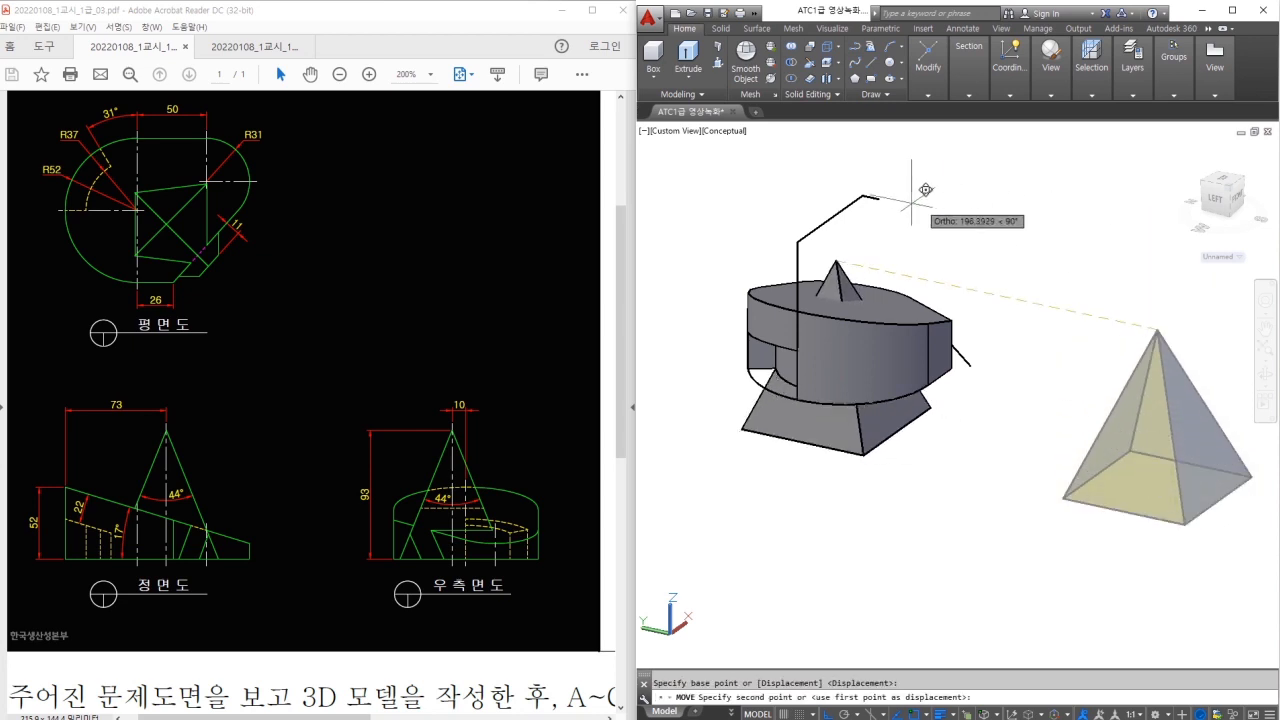
click(878, 198)
shift+middle_drag(1029, 294, 828, 338)
Union the sloped body and the pyramid into one solid
click(789, 46)
click(950, 198)
click(780, 324)
key(Return)
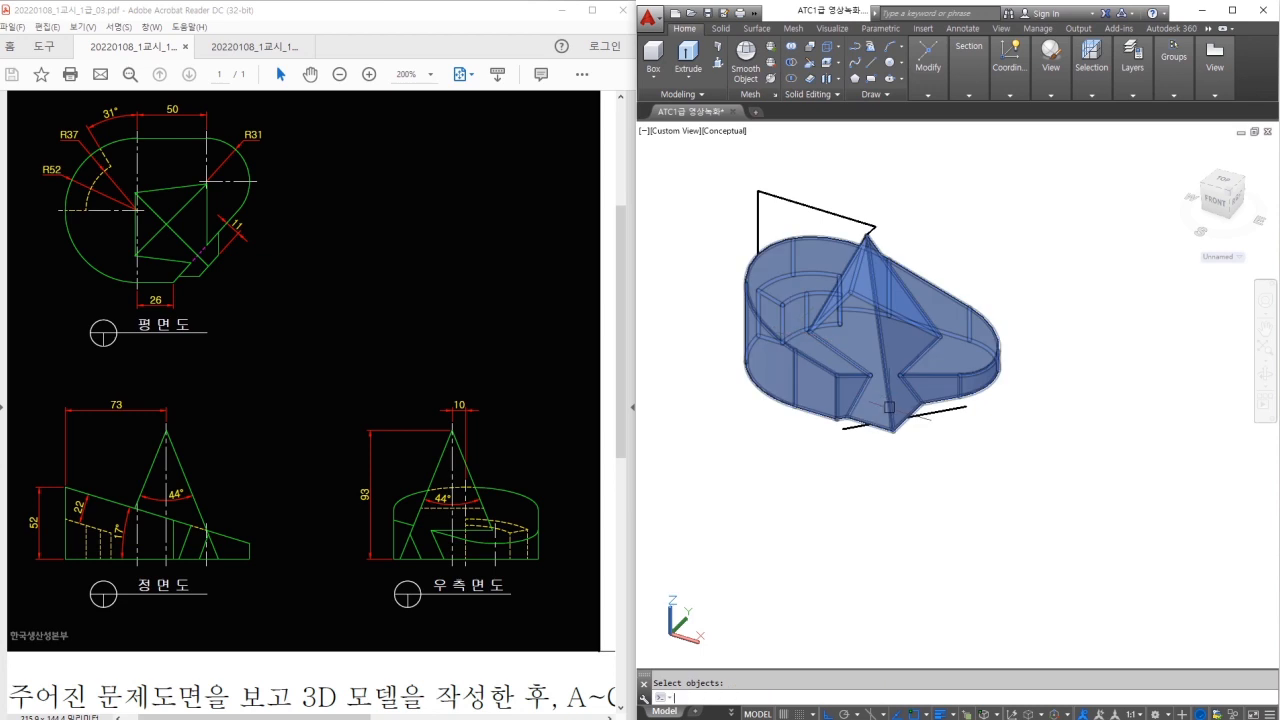
key(Return)
Extrude the slanted cutting line at the pyramid's front corner upward into a surface
text(ext)
key(Return)
click(928, 416)
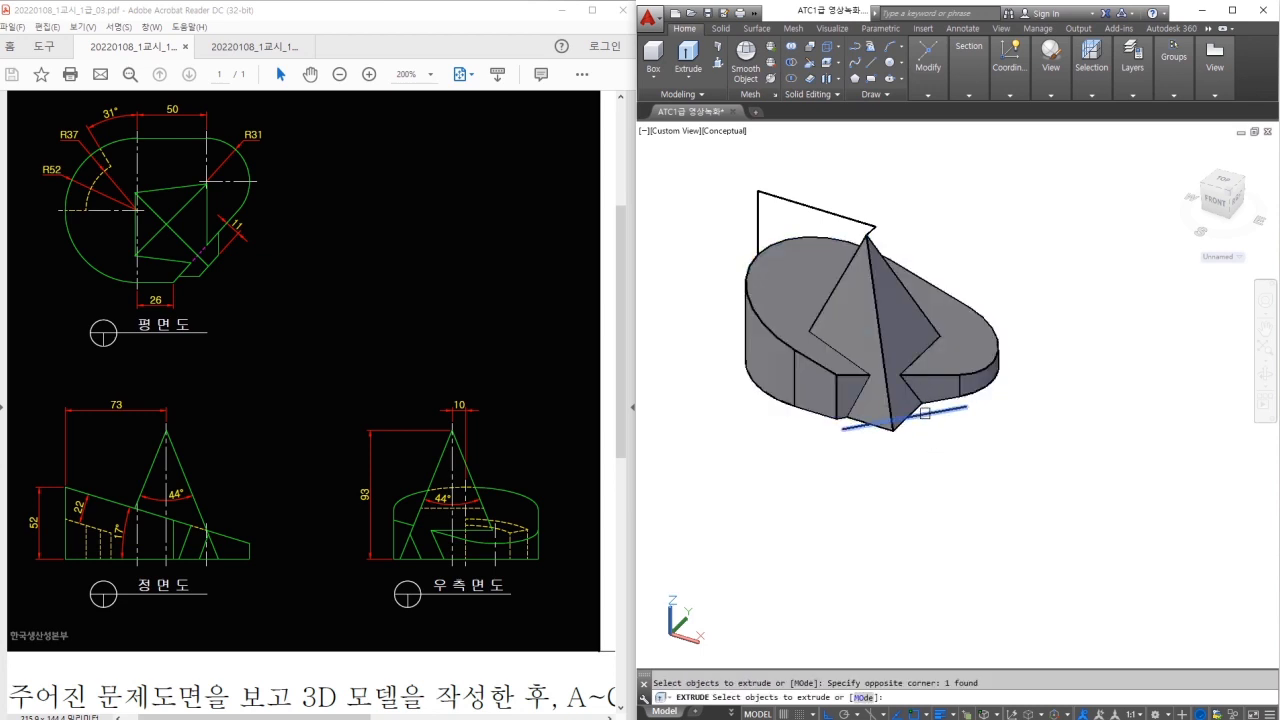
key(Return)
click(1090, 296)
Extrude the vertical cutting surface outward past the pyramid's front corner into a solid block
key(Return)
click(939, 325)
key(Return)
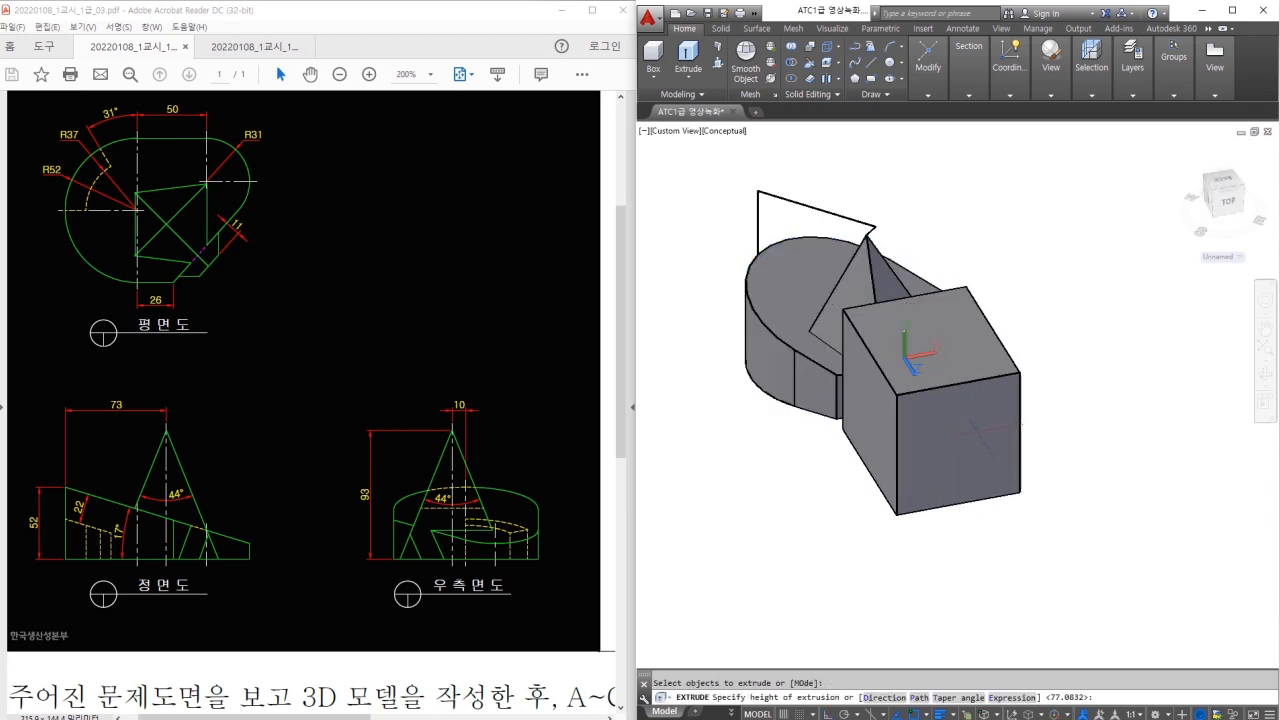
click(951, 313)
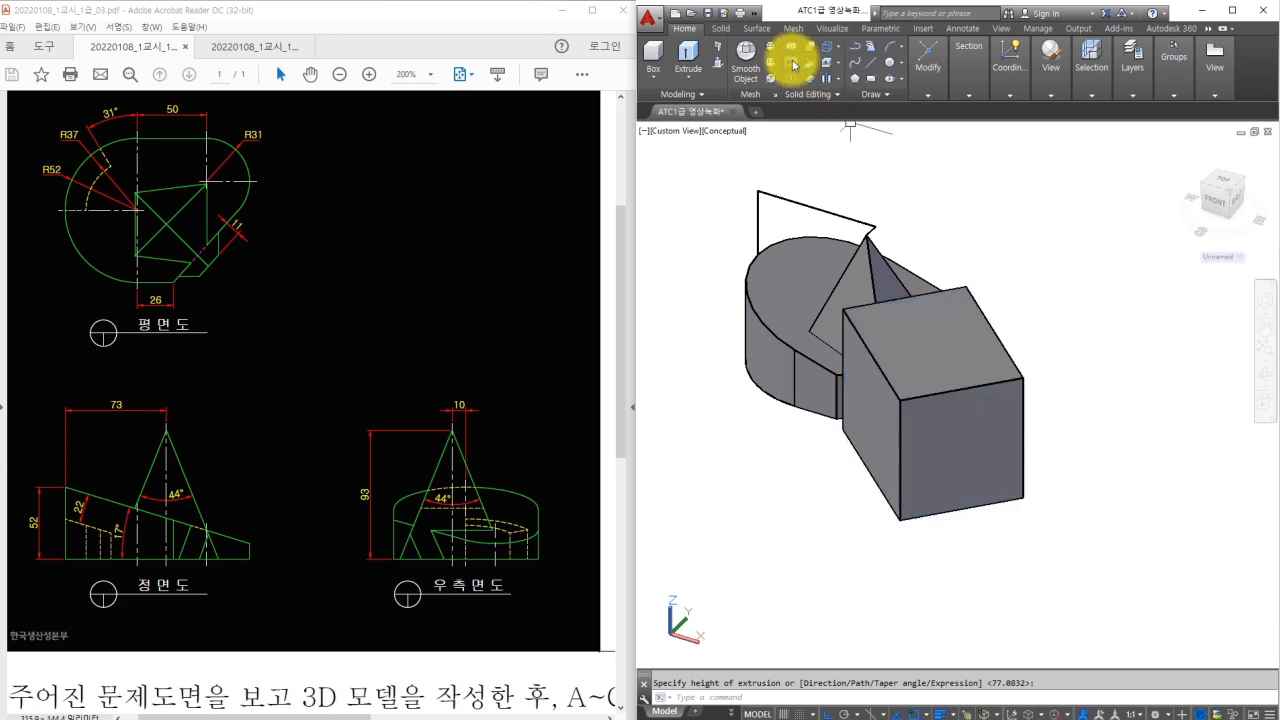
Subtract the block from the combined solid to cut off the pyramid's protruding front corner
click(771, 62)
click(904, 393)
key(Return)
Erase the leftover guide lines above and beside the combined solid
text(e)
key(Return)
click(808, 206)
key(Return)
shift+middle_drag(931, 398, 1103, 366)
text(e)
key(Return)
click(803, 391)
key(Return)
mouse_move(886, 402)
shift+middle_down()
mouse_move(841, 431)
mouse_move(737, 440)
shift+middle_up()
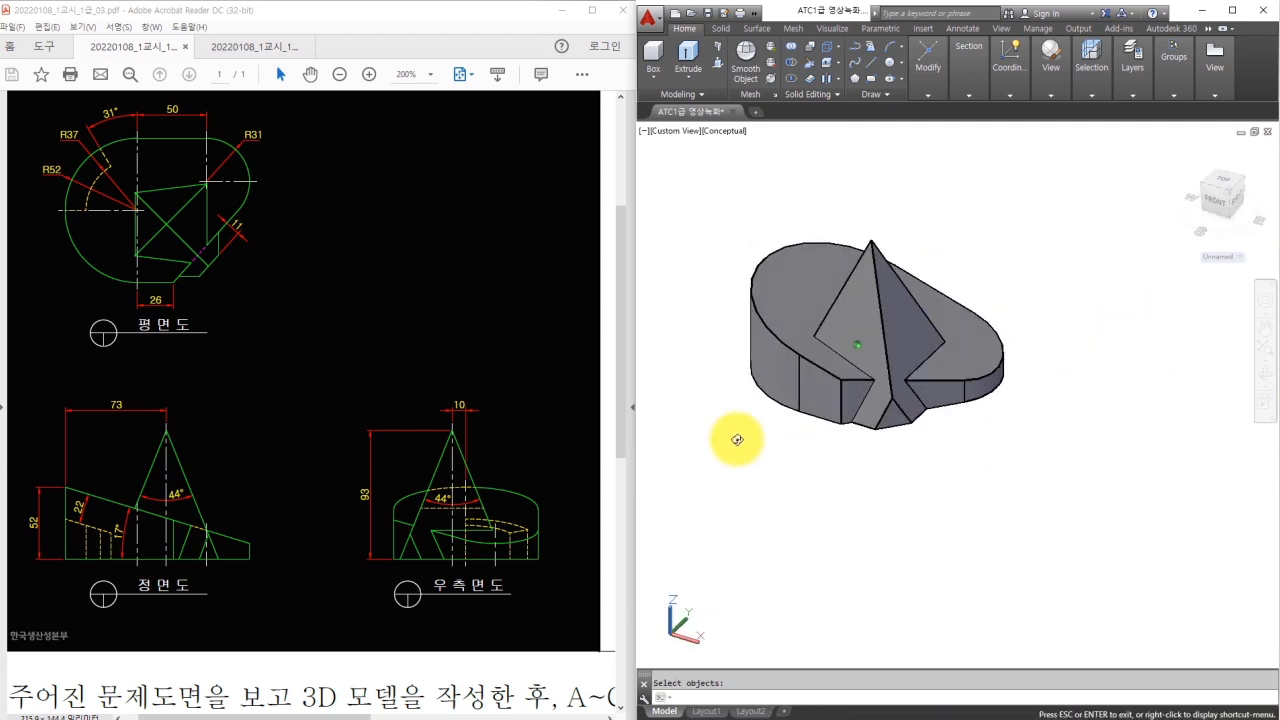
Check the third problem's questions and run MASSPROP on the combined solid to read its volume
click(437, 387)
ctrl+scroll(434, 387, down, 4)
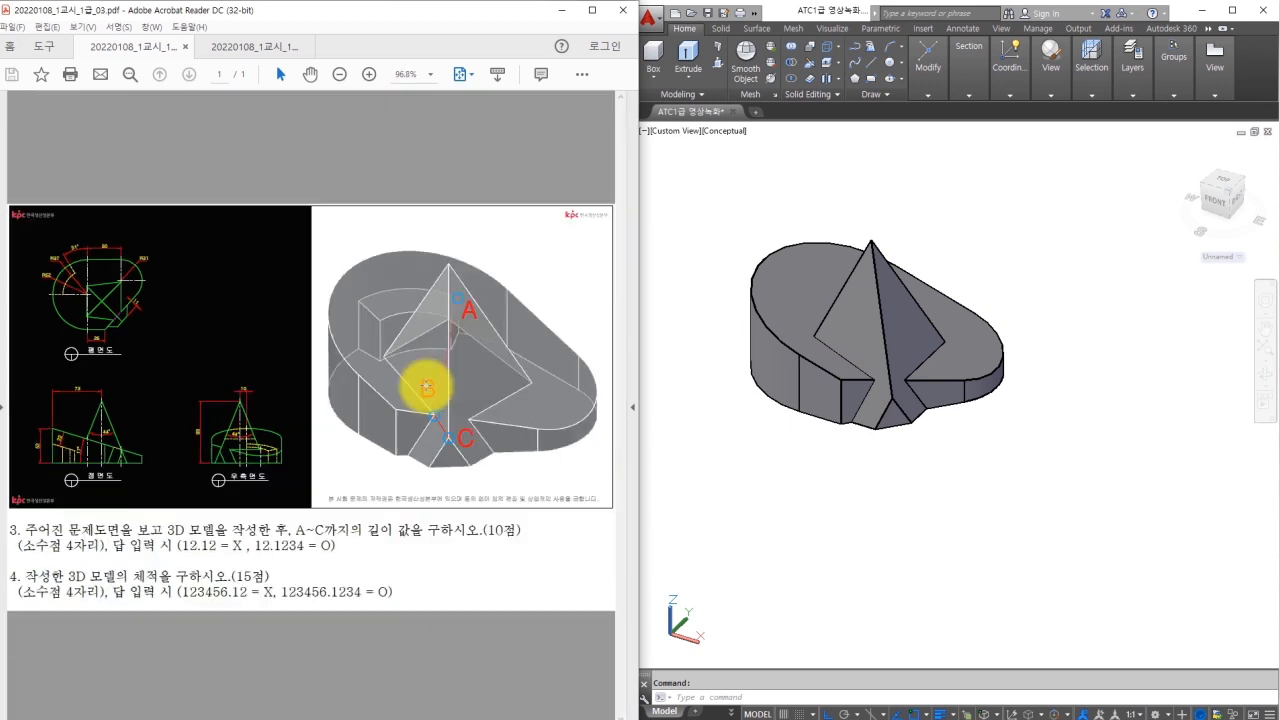
click(733, 498)
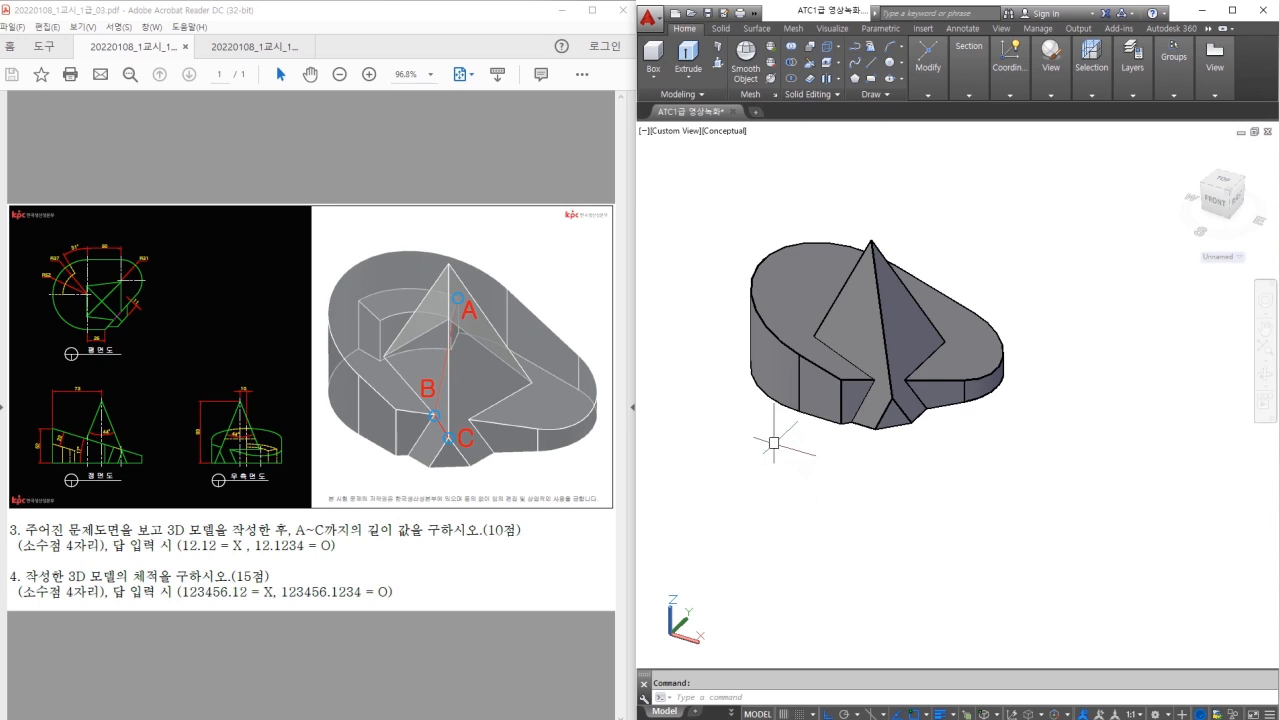
text(mass)
key(Return)
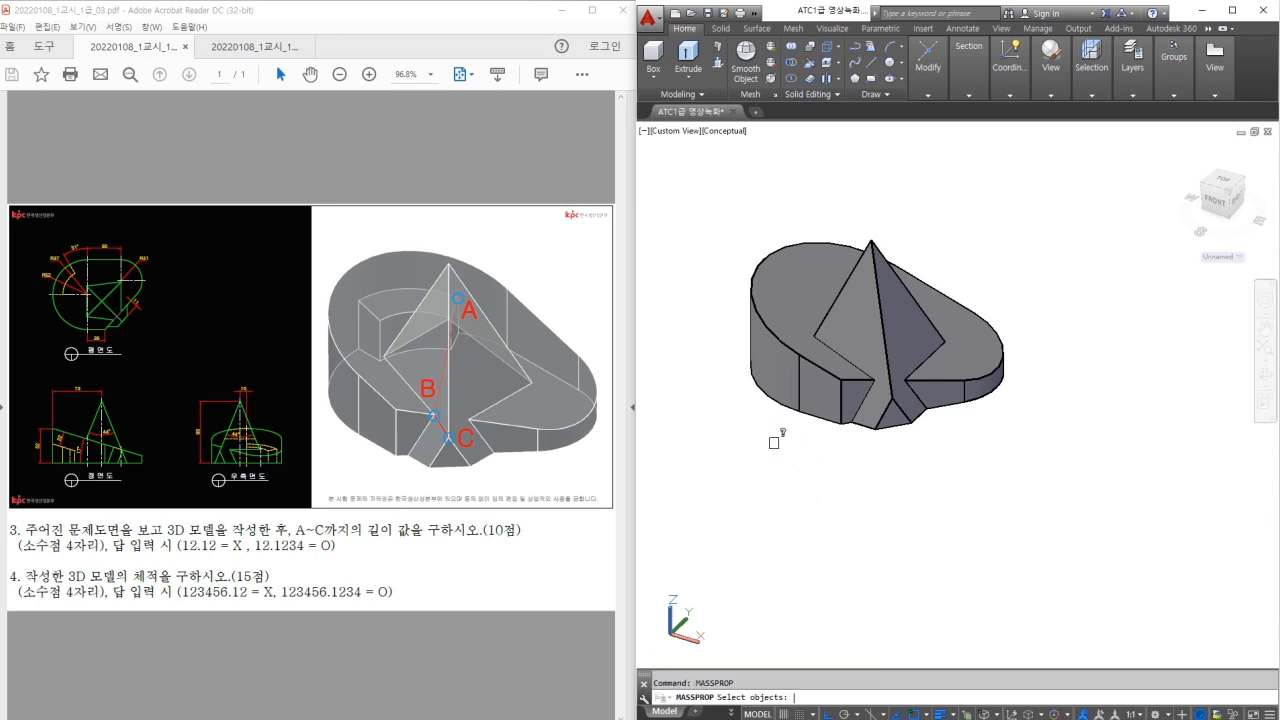
click(800, 365)
key(Return)
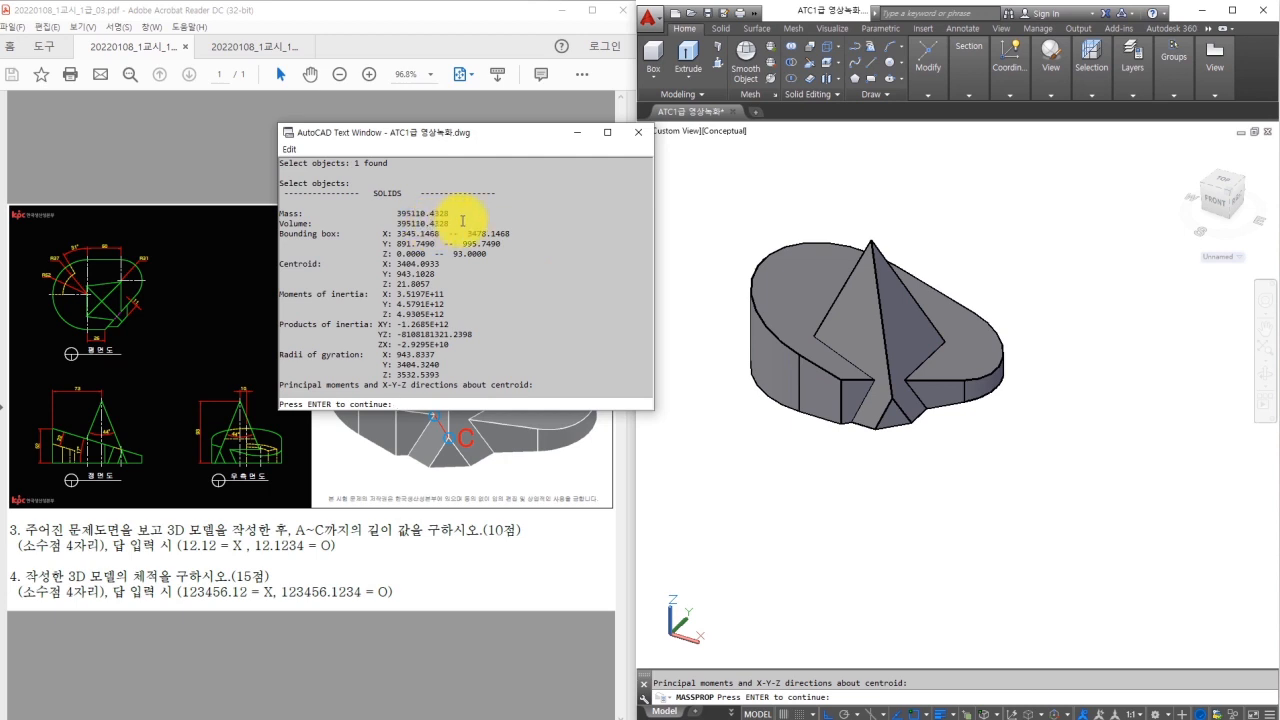
click(638, 132)
key(Return)
key(Escape)
Set the model's visual style to 2D Wireframe
click(1050, 97)
click(1057, 110)
click(1057, 130)
mouse_move(955, 264)
shift+middle_down()
mouse_move(972, 253)
mouse_move(948, 245)
shift+middle_up()
shift+right_click(967, 257)
key(Escape)
scroll(944, 244, up, 2)
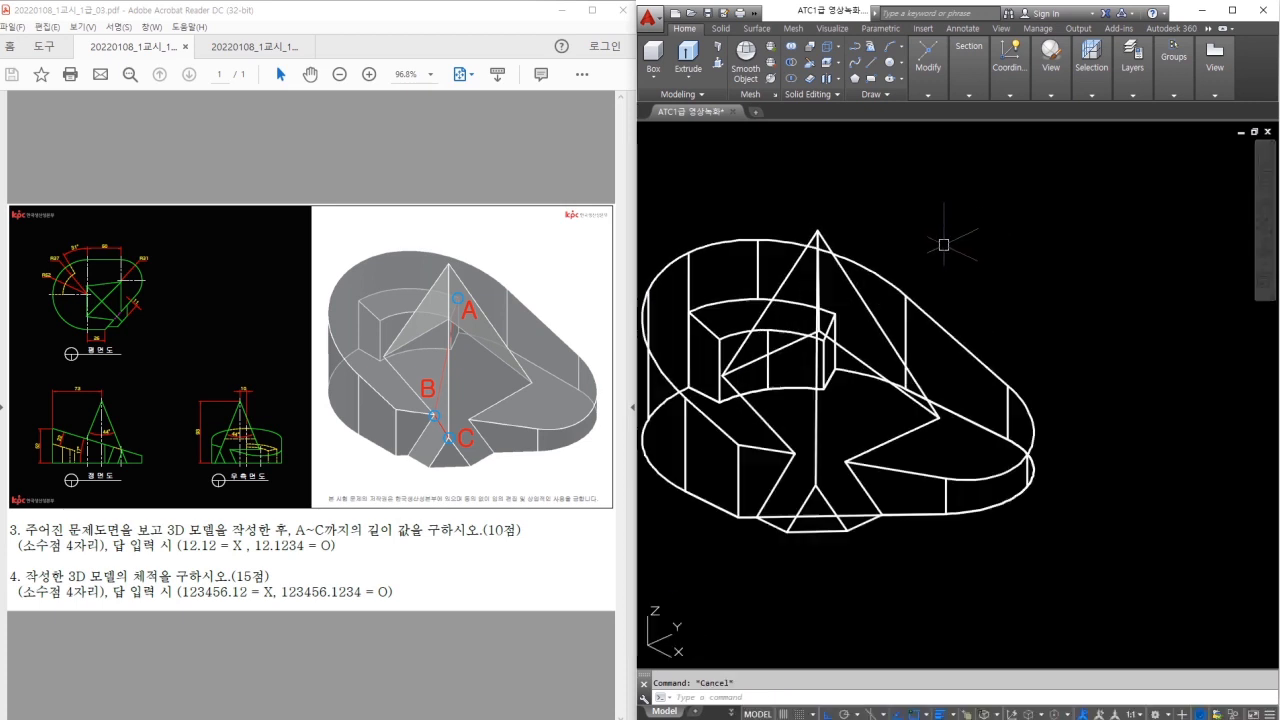
Erase the leftover cutting line at the base of the model's front corner
text(e)
key(space)
click(857, 517)
key(space)
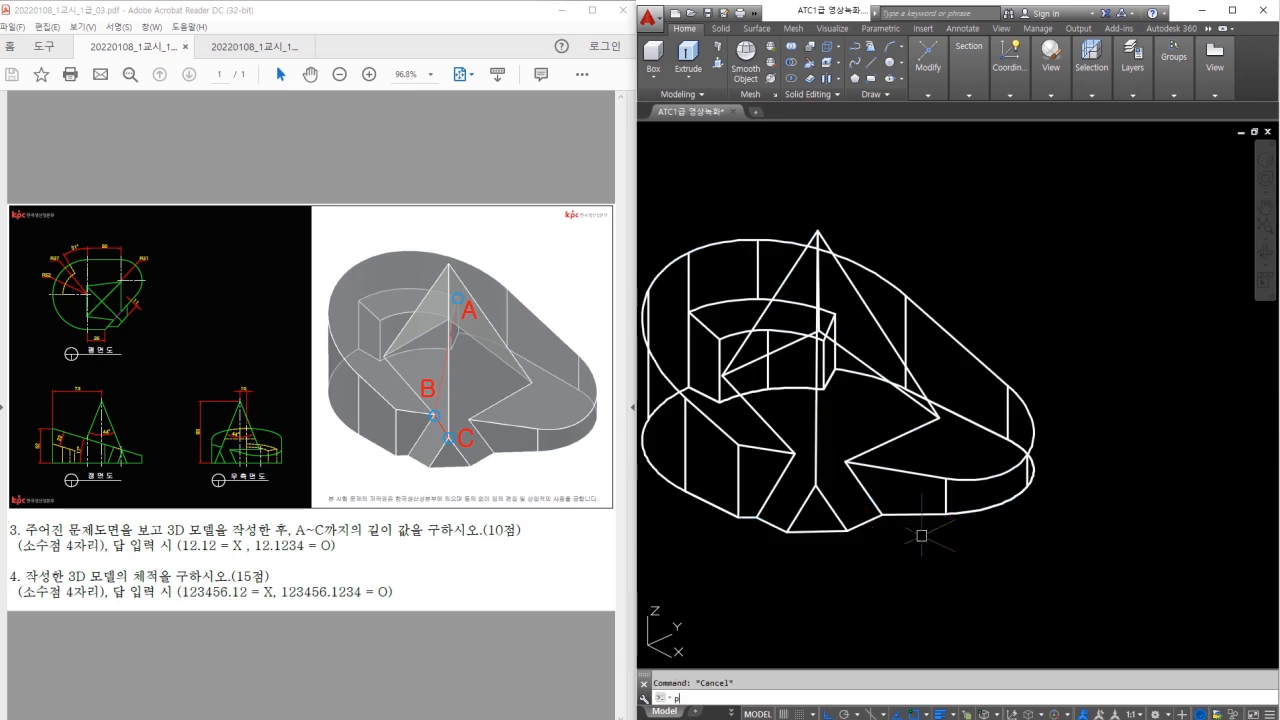
Draw a 3D polyline through points A, B and C and list its length
key(space)
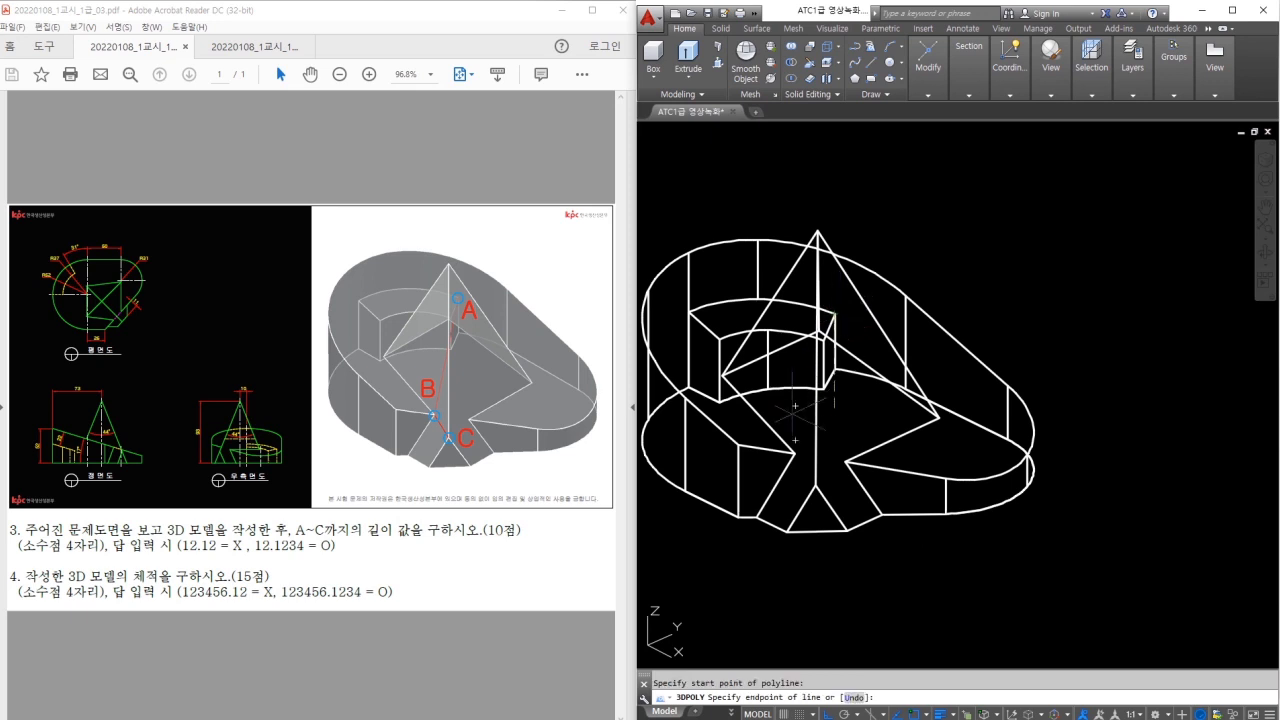
key(space)
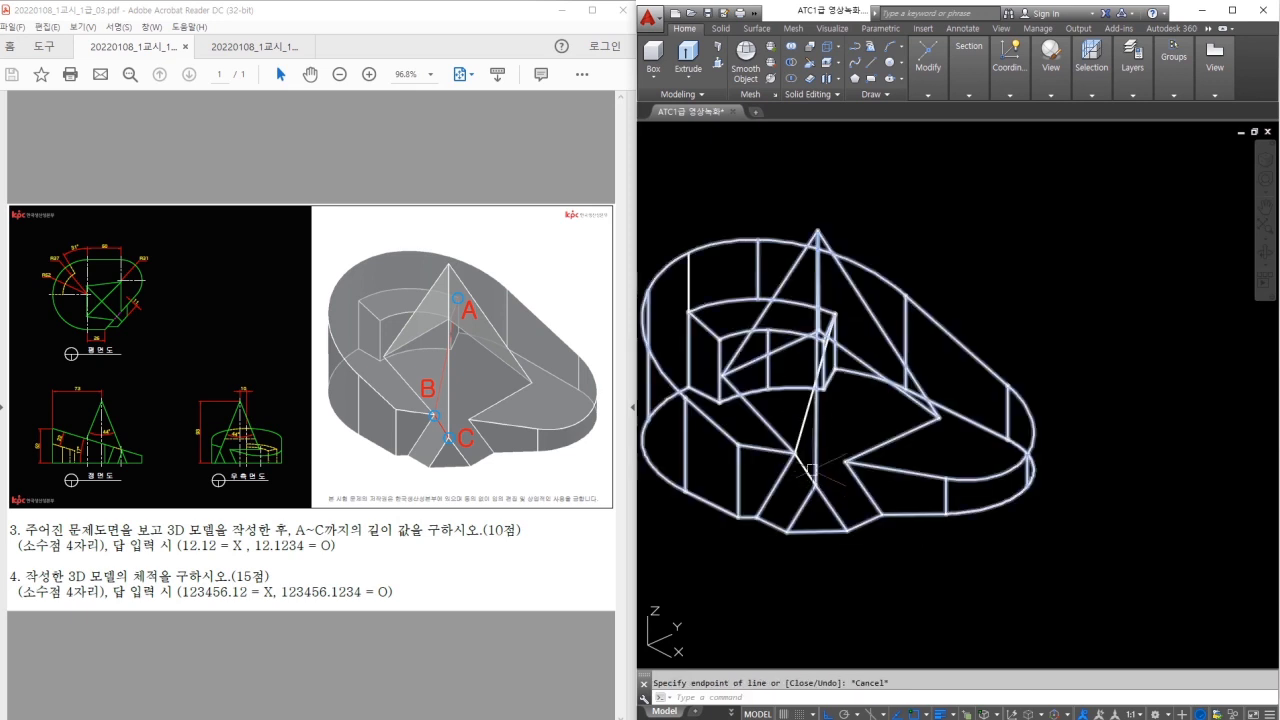
click(805, 468)
text(li)
key(space)
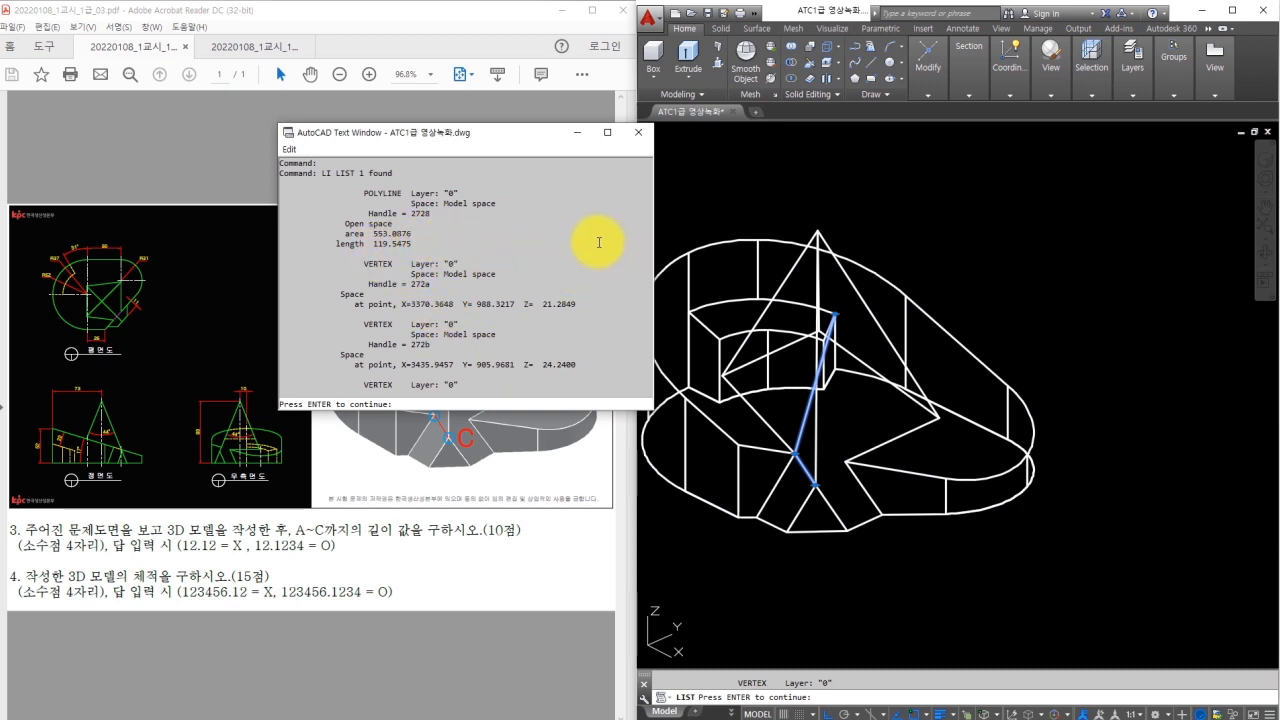
drag(412, 244, 403, 244)
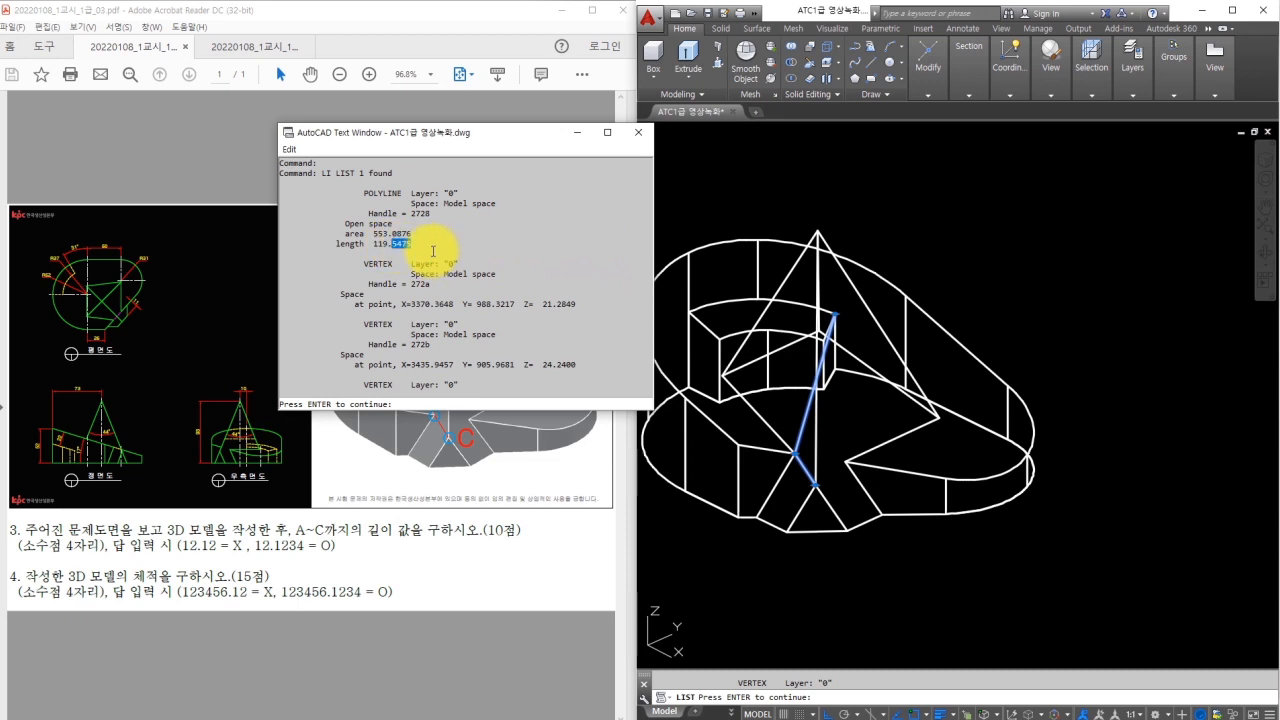
click(638, 132)
key(Escape)
key(space)
key(Escape)
Erase the finished third model and its measuring polyline from the drawing
click(1000, 297)
click(678, 532)
text(e)
key(space)
click(971, 497)
click(915, 444)
shift+middle_drag(800, 396, 892, 408)
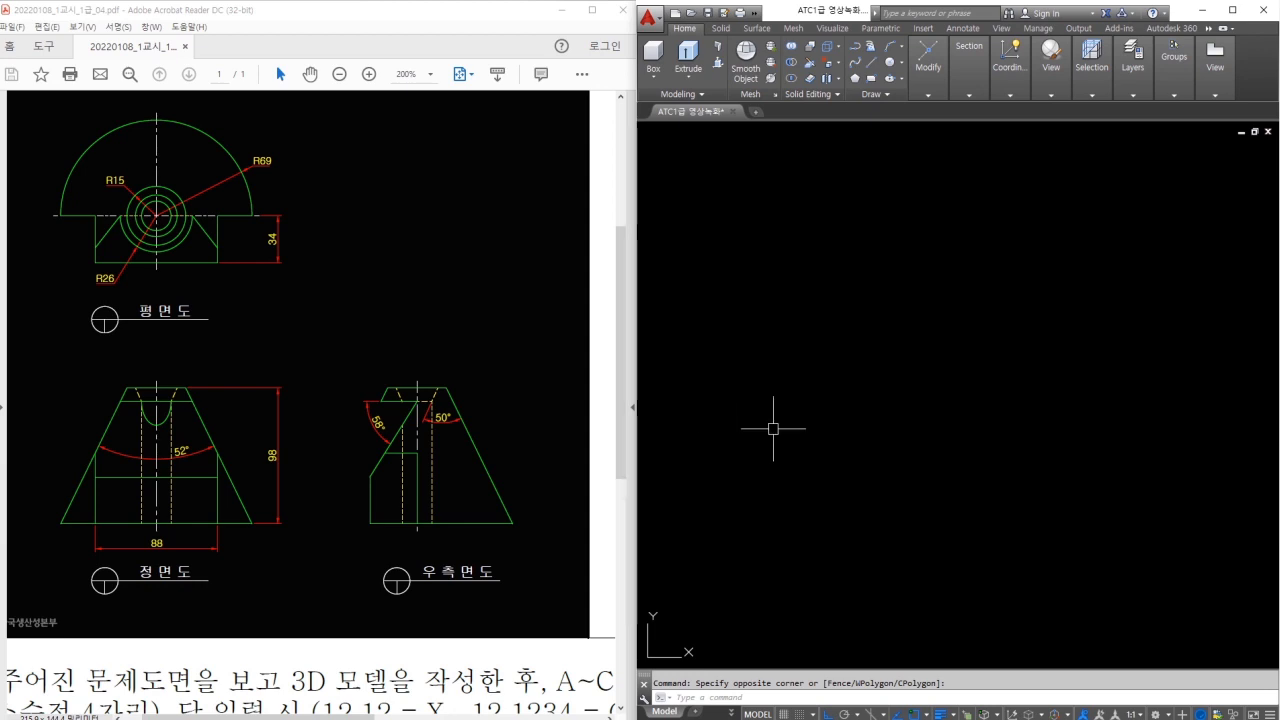
Examine the fourth problem's plan, front and side views for the sloped body's outline and base radius
mouse_move(62, 212)
mouse_down()
mouse_move(165, 112)
mouse_move(251, 200)
mouse_move(86, 229)
mouse_move(157, 260)
mouse_move(104, 218)
mouse_up()
key(Escape)
mouse_move(396, 389)
mouse_down()
mouse_move(376, 396)
mouse_move(412, 389)
mouse_move(463, 423)
mouse_move(513, 532)
mouse_up()
drag(408, 379, 356, 513)
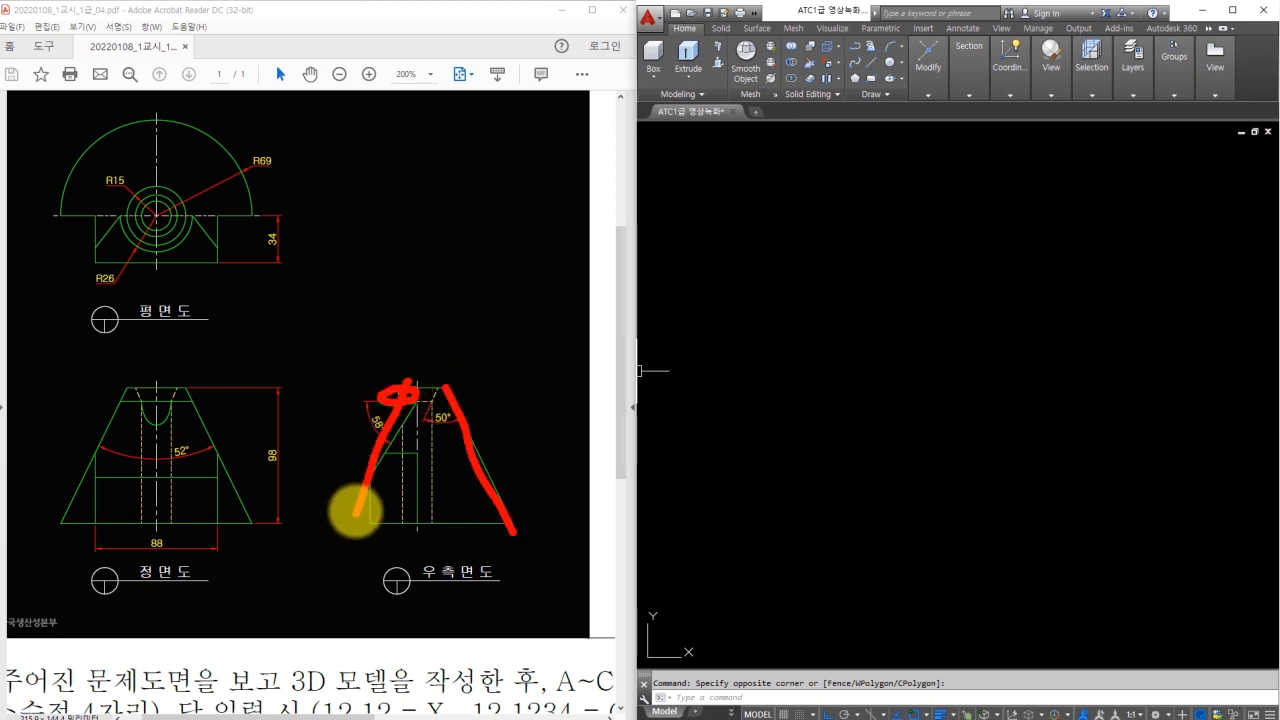
key(e)
key(Escape)
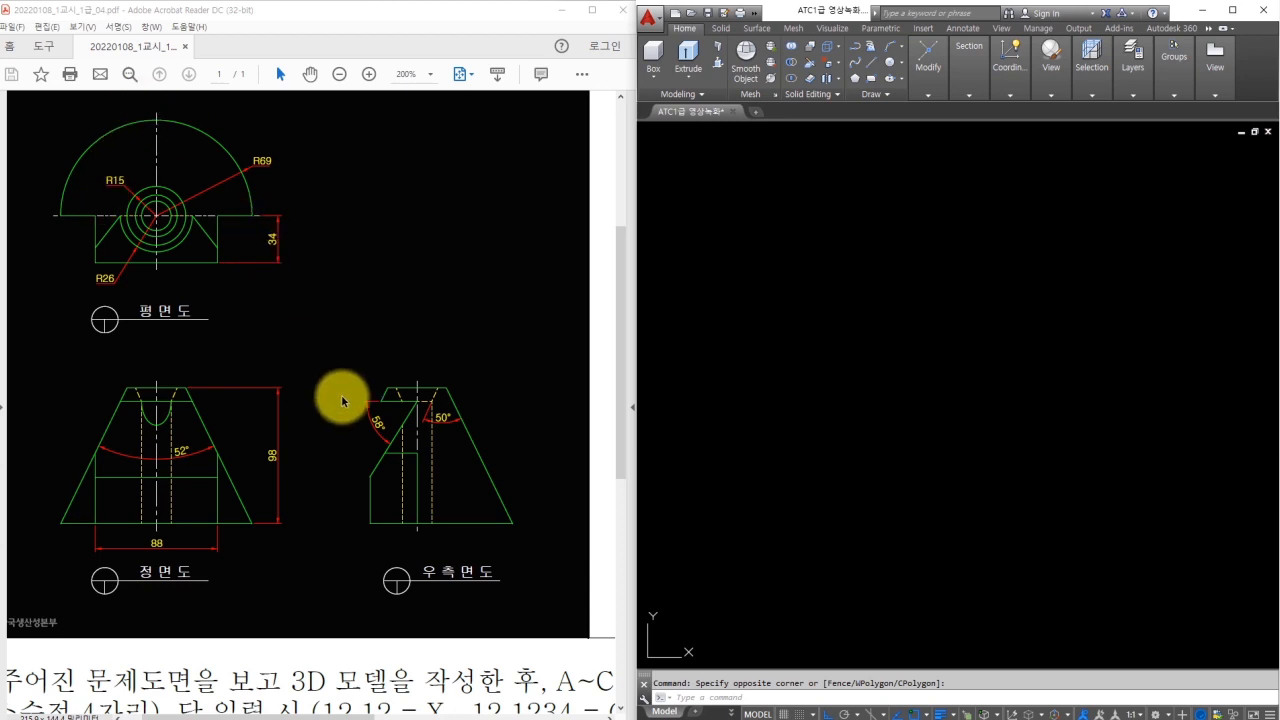
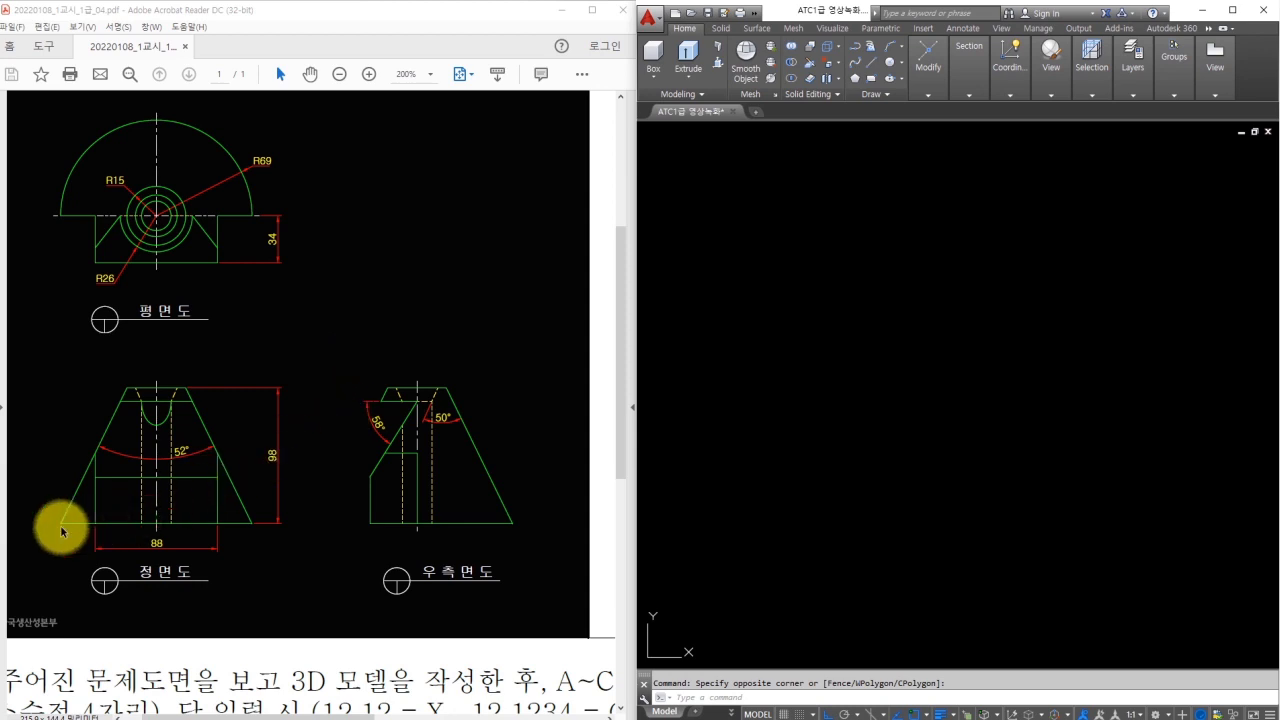
mouse_move(61, 523)
mouse_down()
mouse_move(120, 521)
mouse_move(150, 462)
mouse_move(125, 382)
mouse_move(90, 498)
mouse_move(62, 521)
mouse_up()
mouse_move(288, 168)
mouse_down()
mouse_move(243, 157)
mouse_move(270, 175)
mouse_up()
key(Escape)
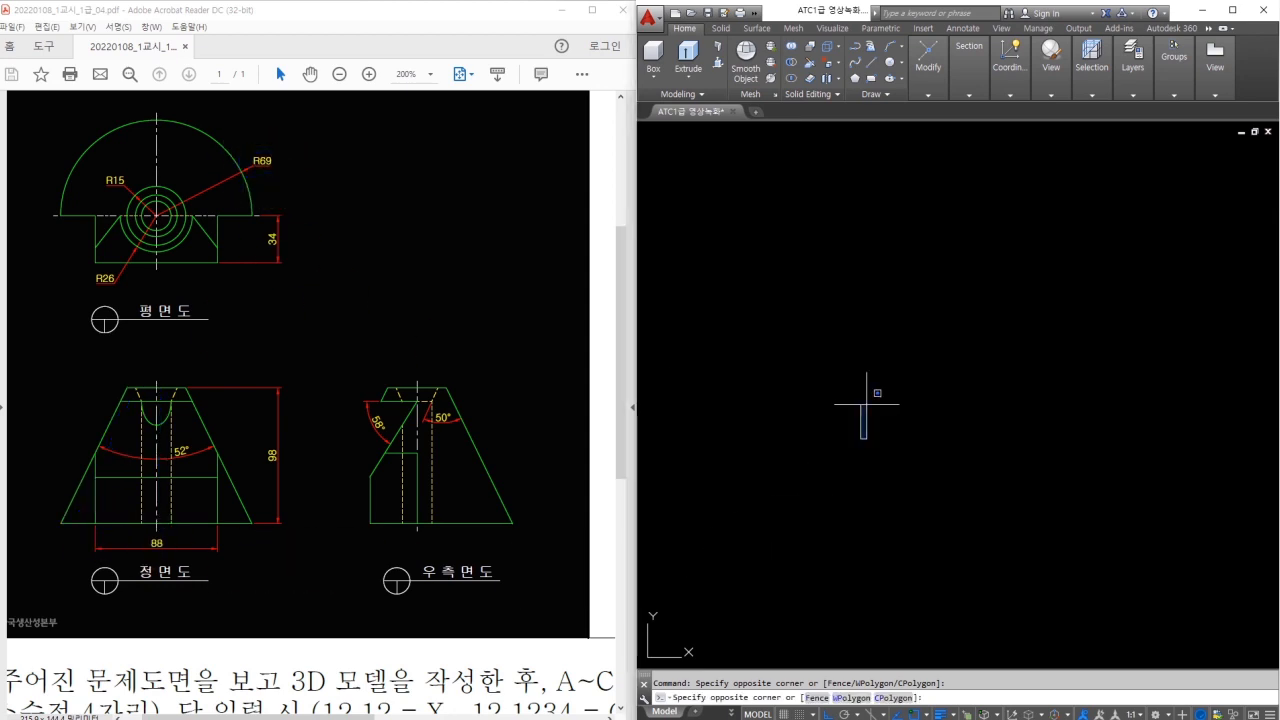
Draw a horizontal base line of 69 and a vertical axis line of 98 up from its inner end
text(l)
key(Return)
click(853, 430)
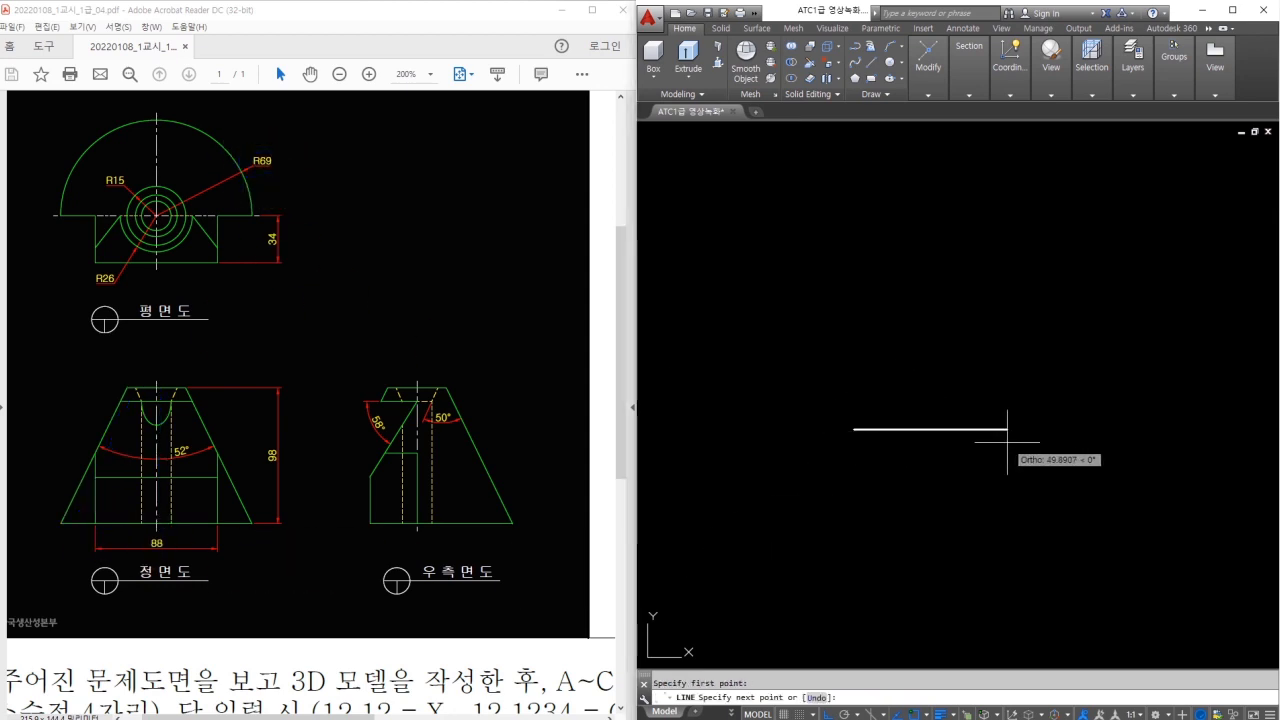
key(Return)
middle_drag(997, 440, 934, 499)
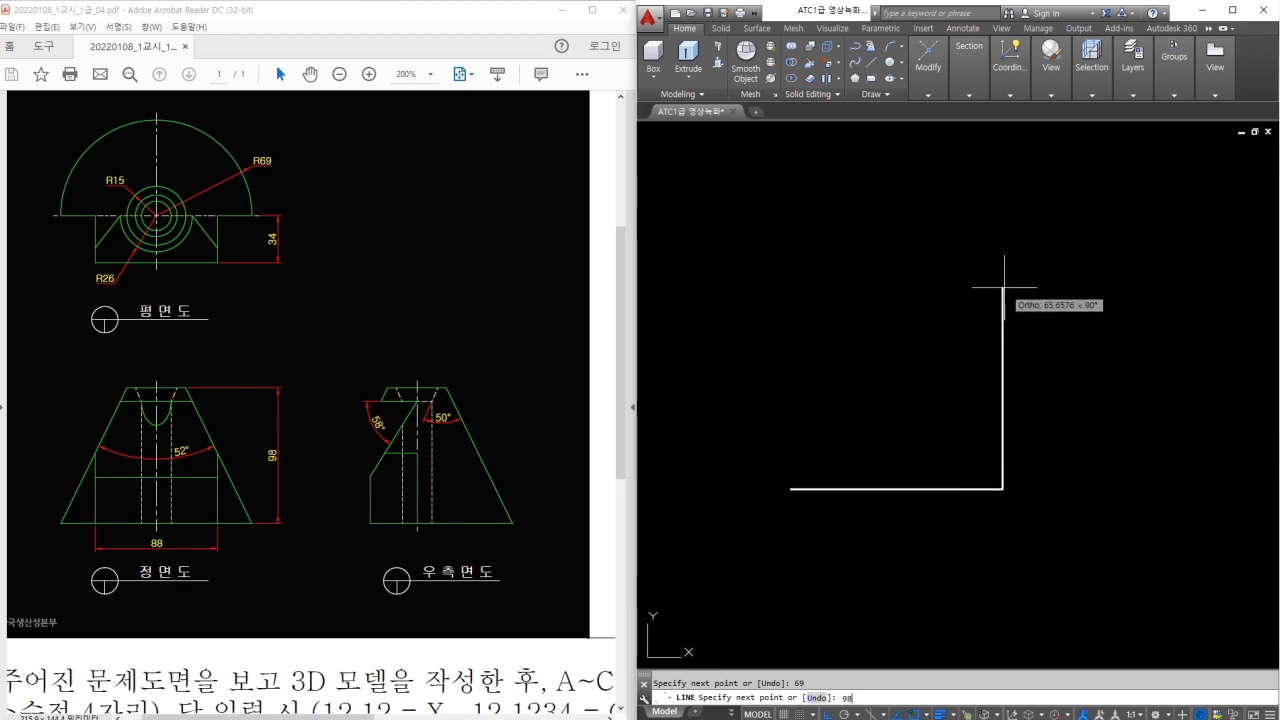
text(98)
key(Return)
key(Escape)
middle_drag(996, 295, 991, 309)
click(331, 459)
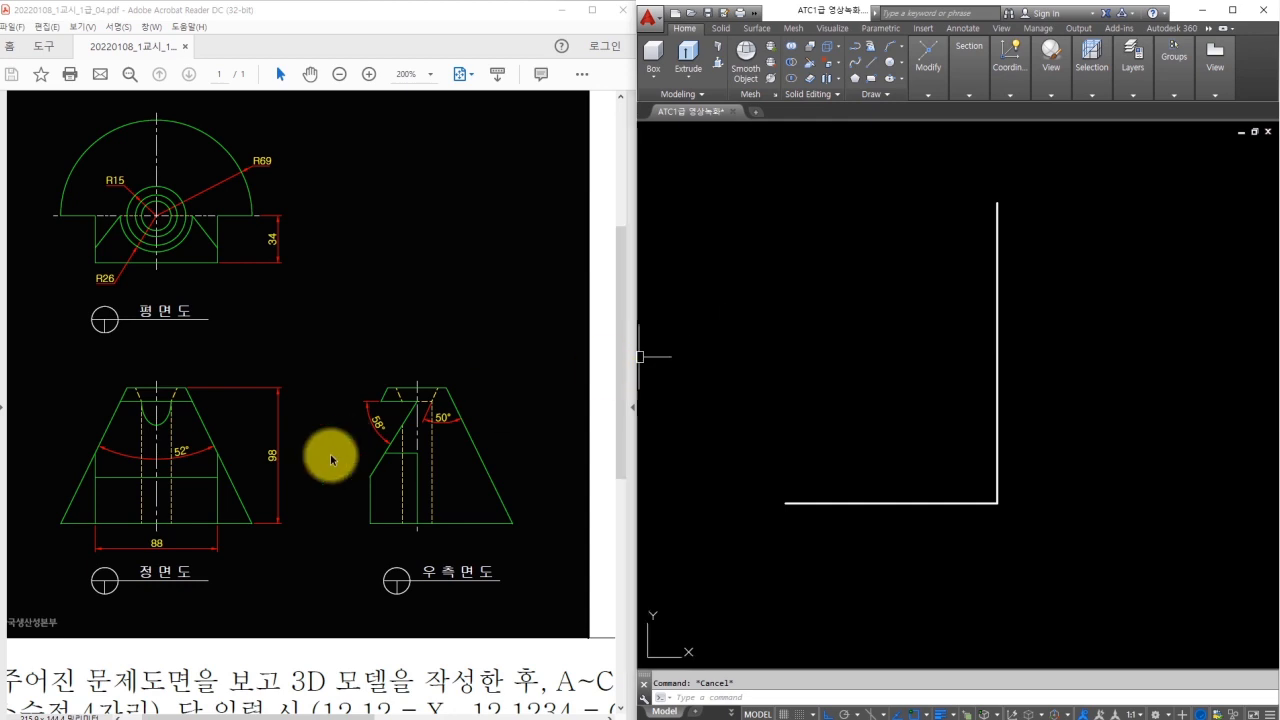
Rotate a copy of the vertical axis line by -26° about its upper end
drag(166, 457, 194, 455)
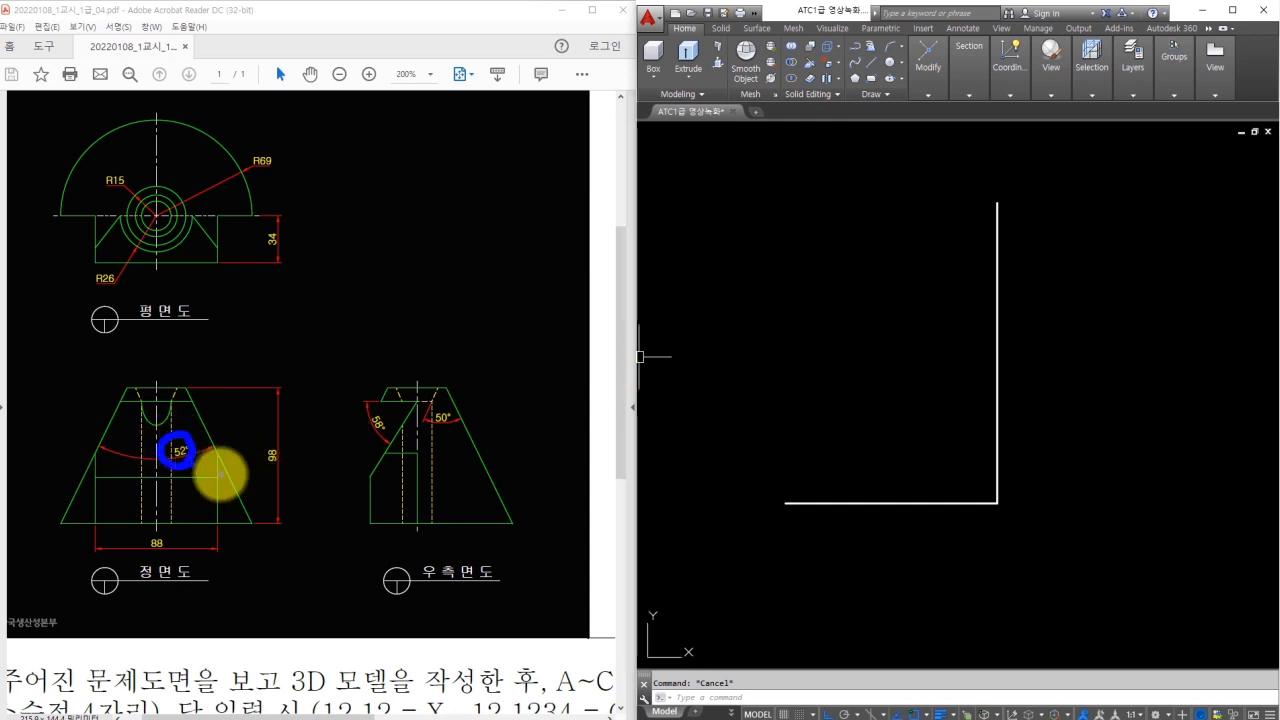
click(1034, 320)
text(ro)
key(Return)
click(1037, 327)
click(969, 271)
key(Return)
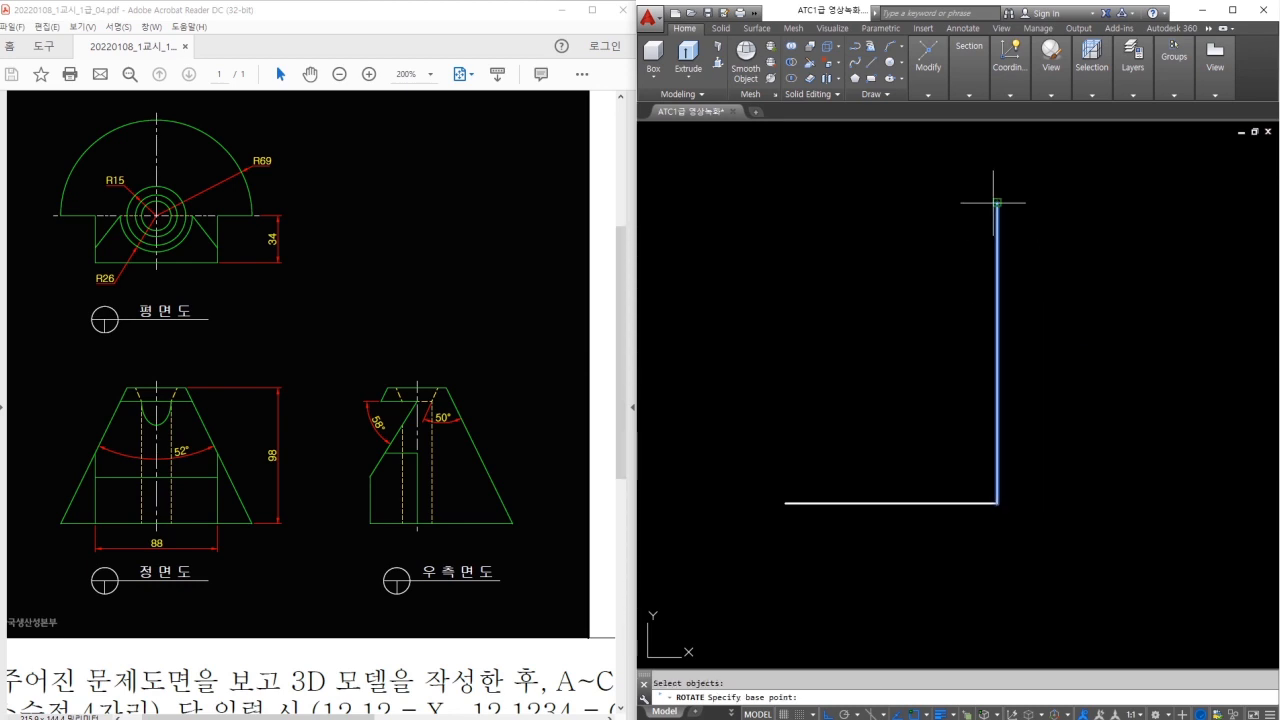
click(997, 203)
text(c)
key(Return)
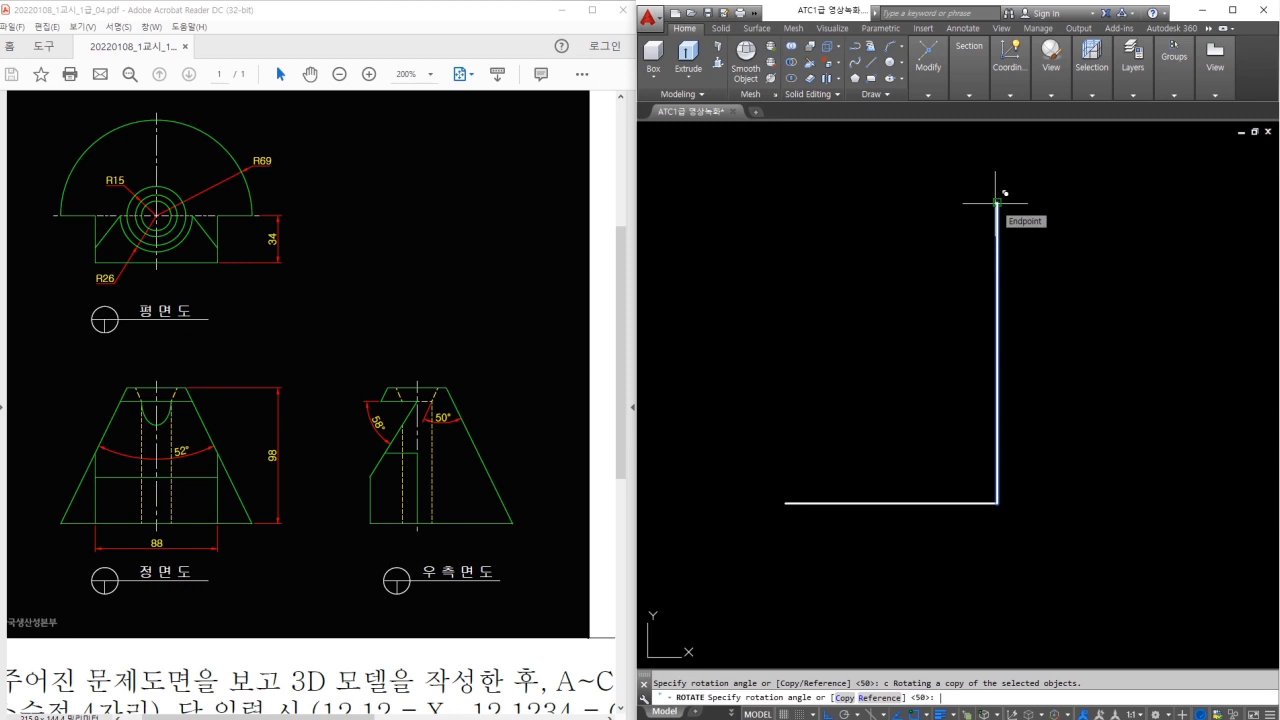
text(-)
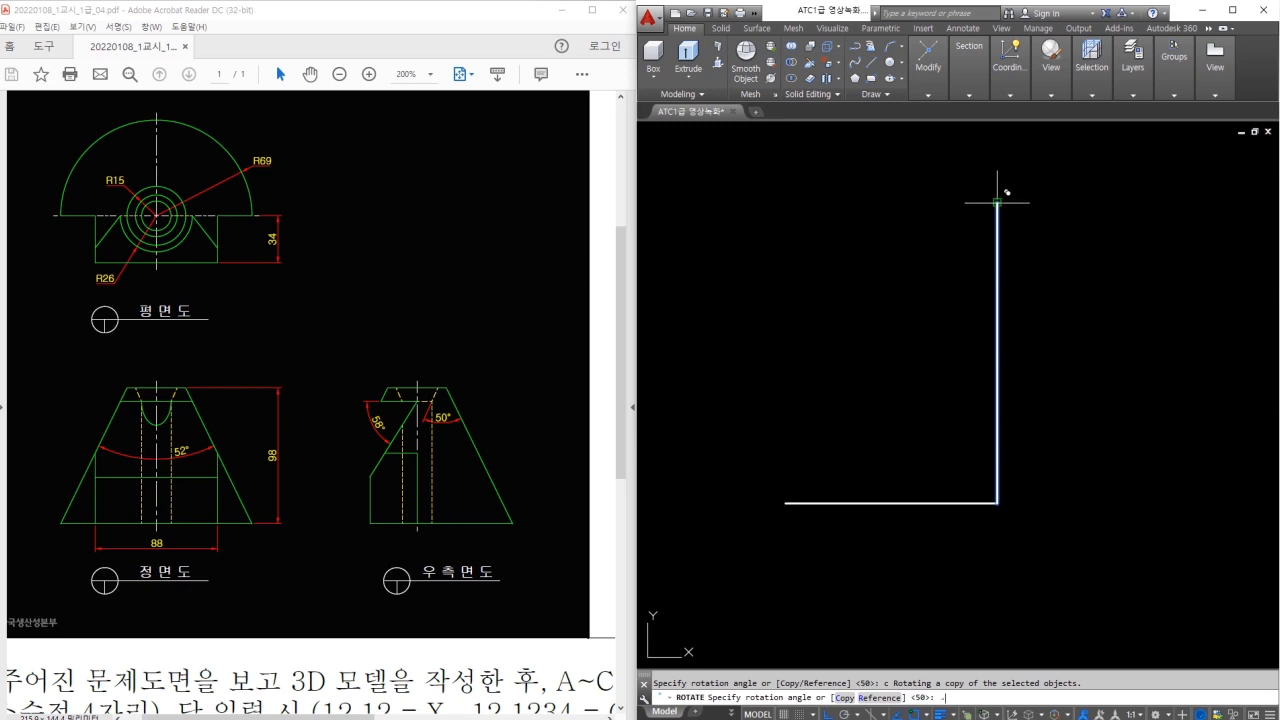
text(26)
key(Return)
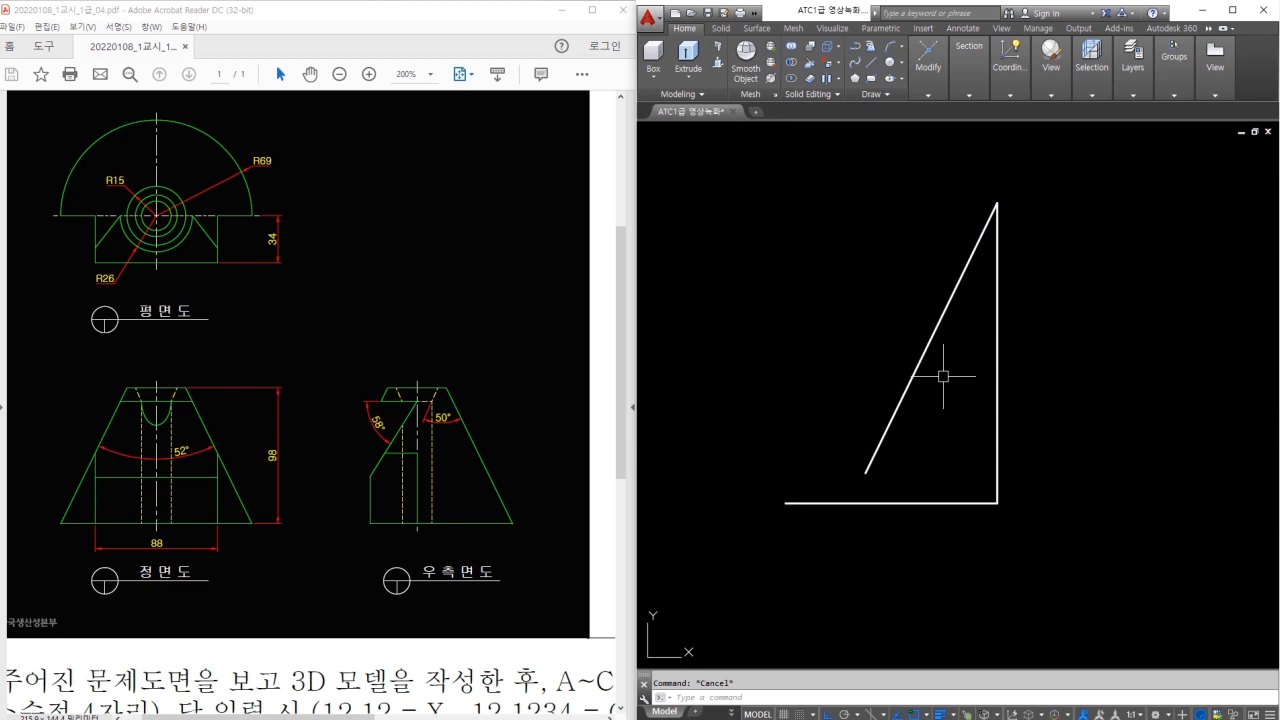
Move the rotated line so its lower end meets the outer end of the base line
click(943, 376)
click(910, 348)
key(Return)
click(866, 470)
click(786, 503)
key(Escape)
Draw a horizontal top edge outward from the axis's upper end and extend or trim the slope and edge to meet
text(l)
key(Return)
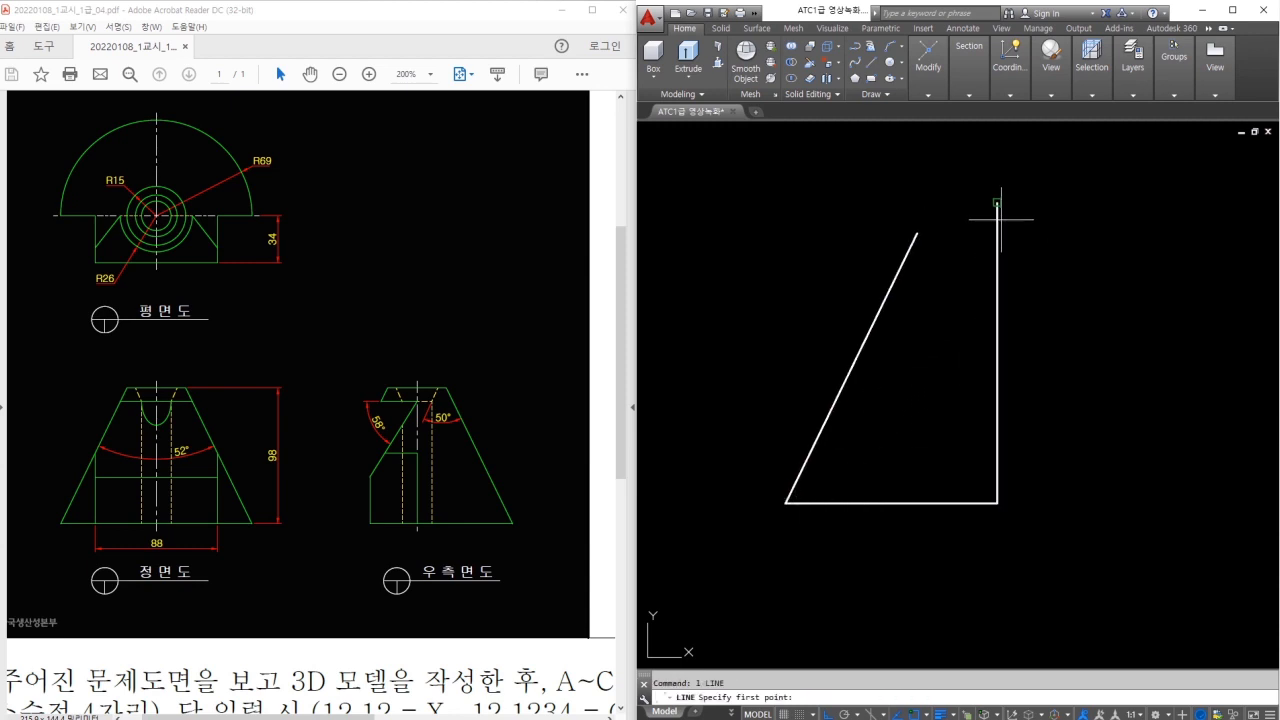
click(997, 203)
click(843, 203)
key(Escape)
text(tr)
key(Return)
key(Return)
shift+click(908, 254)
click(894, 220)
click(871, 177)
key(Escape)
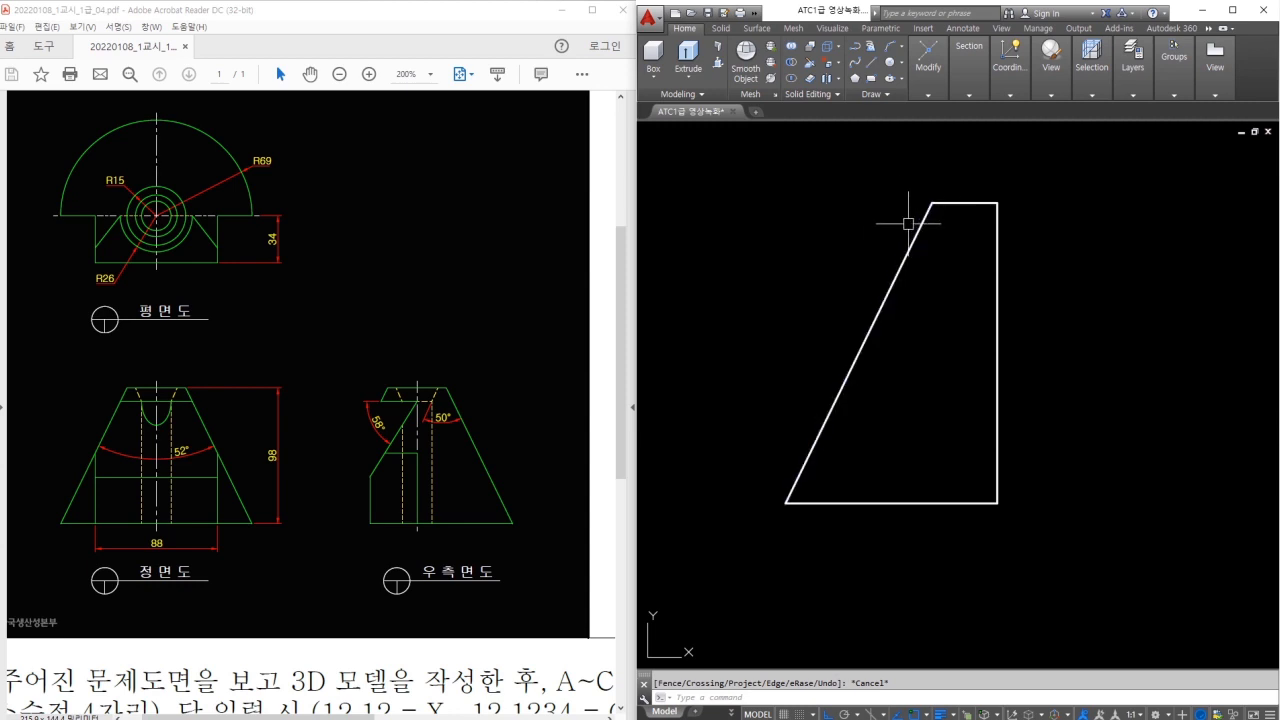
Offset the vertical axis line by 26 toward the sloped side
middle_drag(896, 227, 882, 247)
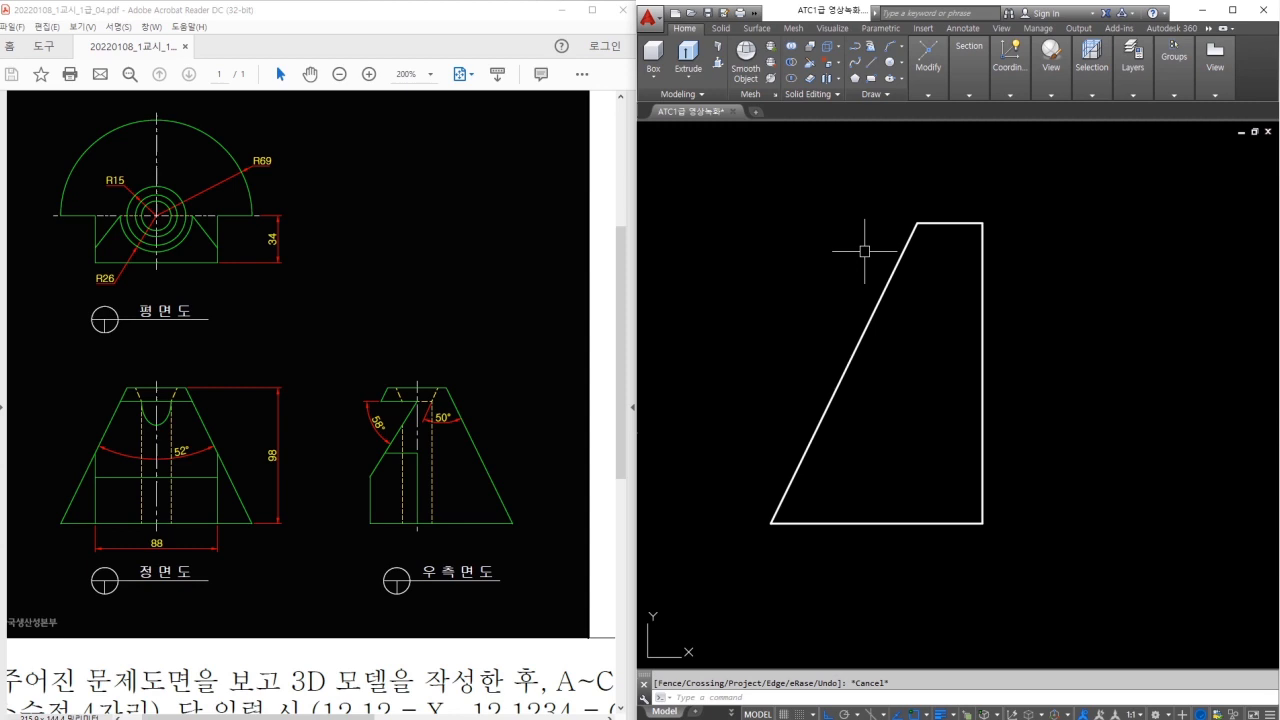
drag(116, 401, 186, 401)
mouse_move(94, 286)
mouse_down()
mouse_move(118, 265)
mouse_move(138, 270)
mouse_up()
key(Escape)
text(o)
key(Return)
key(Return)
click(982, 288)
click(921, 285)
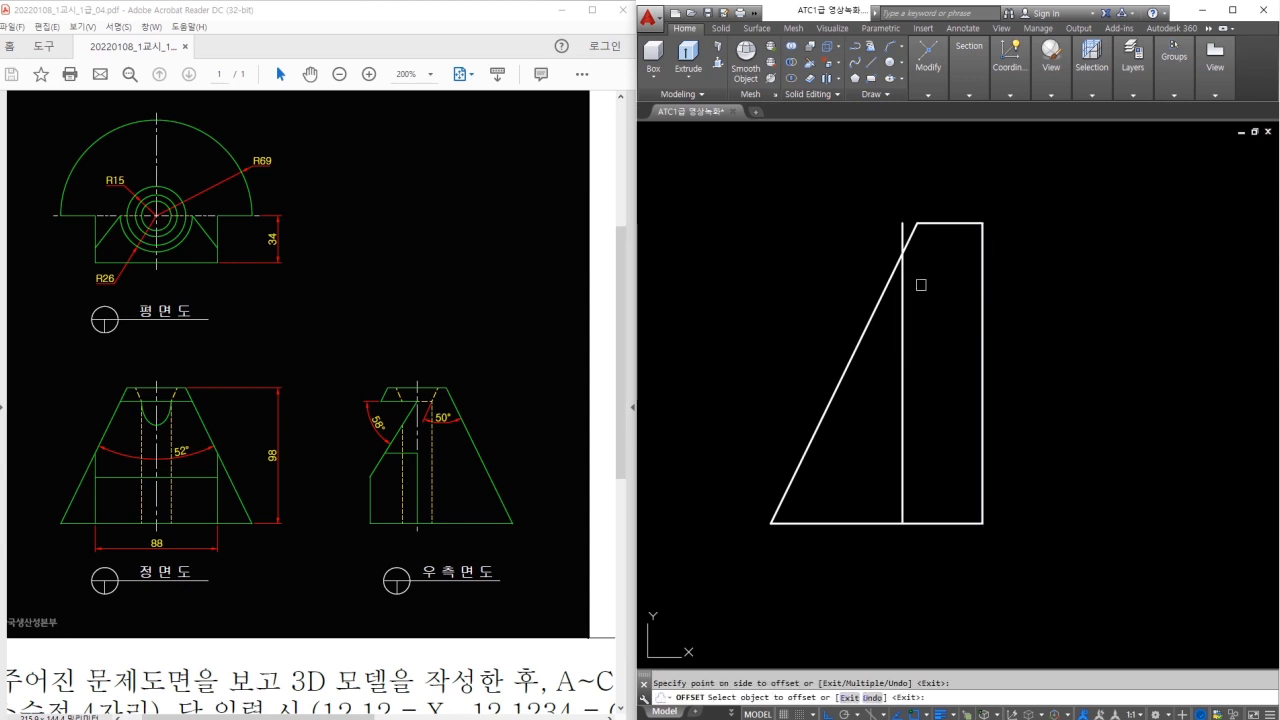
Draw a horizontal line from the offset line's crossing with the slope to the axis, and delete the offset guide line
key(Escape)
text(l)
key(Return)
scroll(910, 259, up, 2)
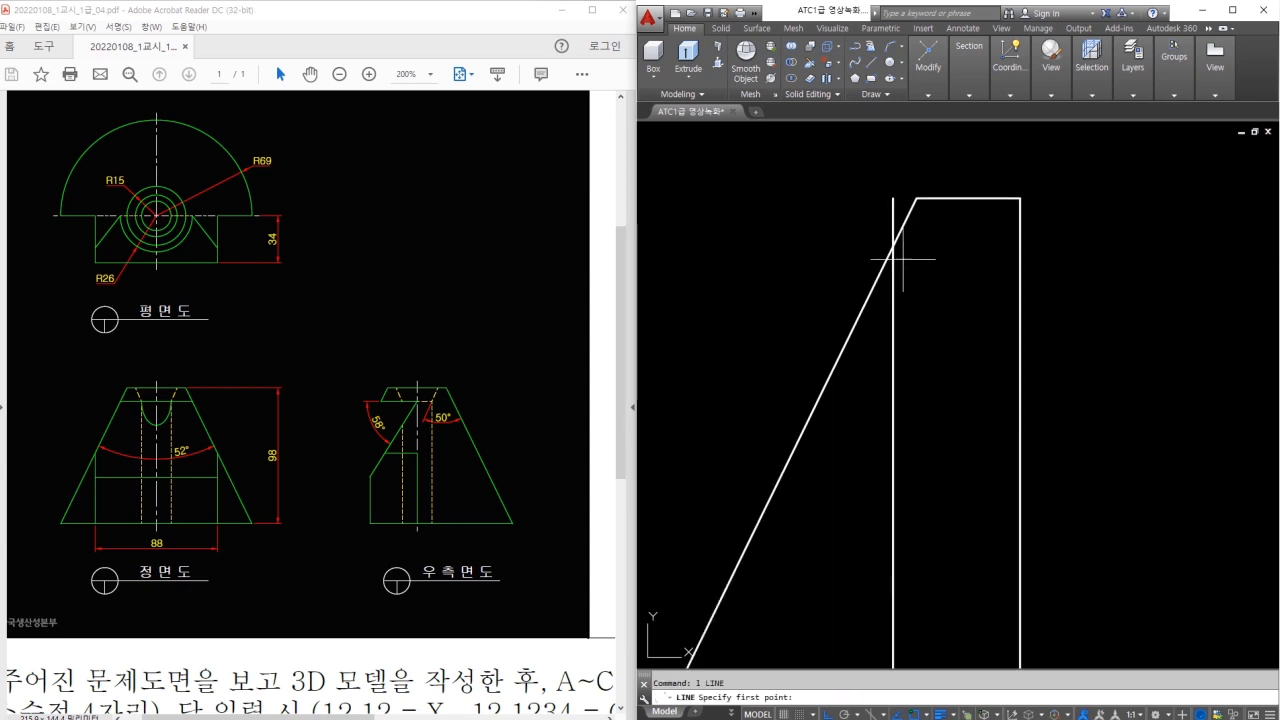
click(893, 247)
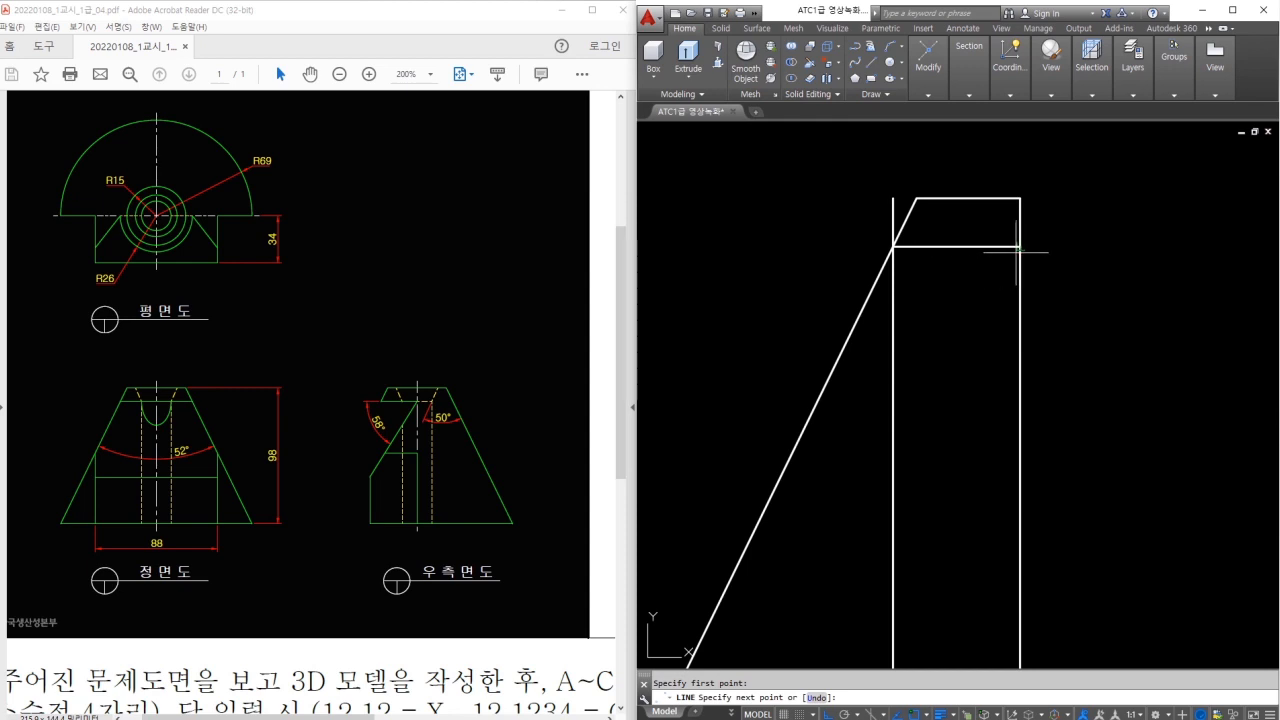
key(Escape)
click(894, 214)
key(Delete)
key(Escape)
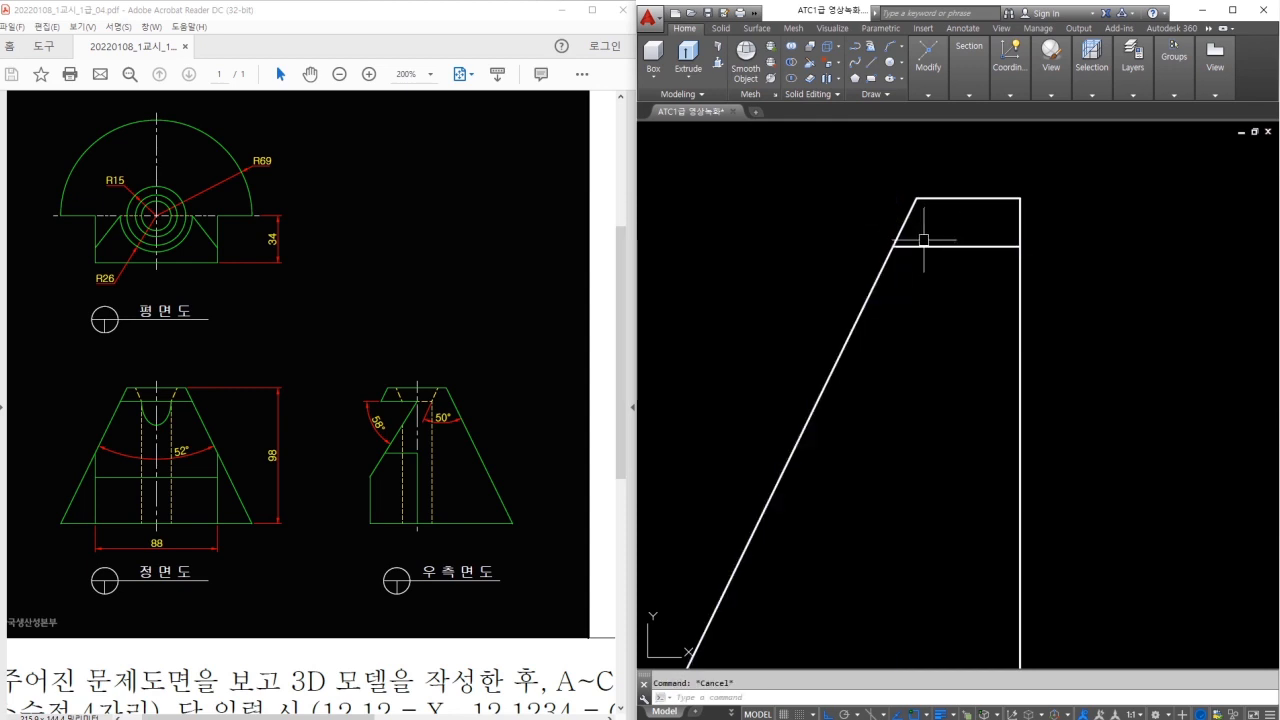
Rotate a copy of the sloped outline by 50° about its upper end
middle_drag(917, 235, 904, 255)
text(ro)
key(Return)
click(866, 279)
drag(865, 279, 860, 297)
drag(937, 218, 976, 342)
drag(886, 299, 947, 302)
mouse_move(907, 275)
mouse_down()
mouse_move(912, 288)
mouse_move(930, 272)
mouse_up()
drag(937, 279, 943, 295)
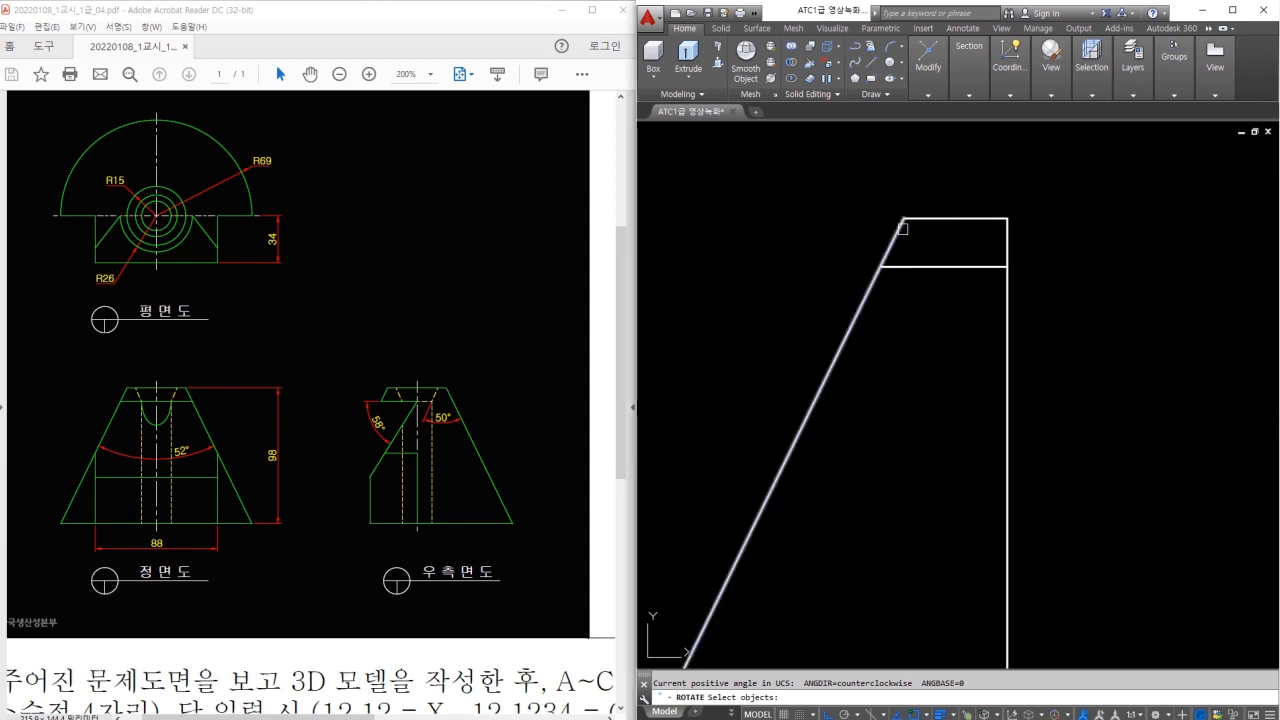
click(897, 237)
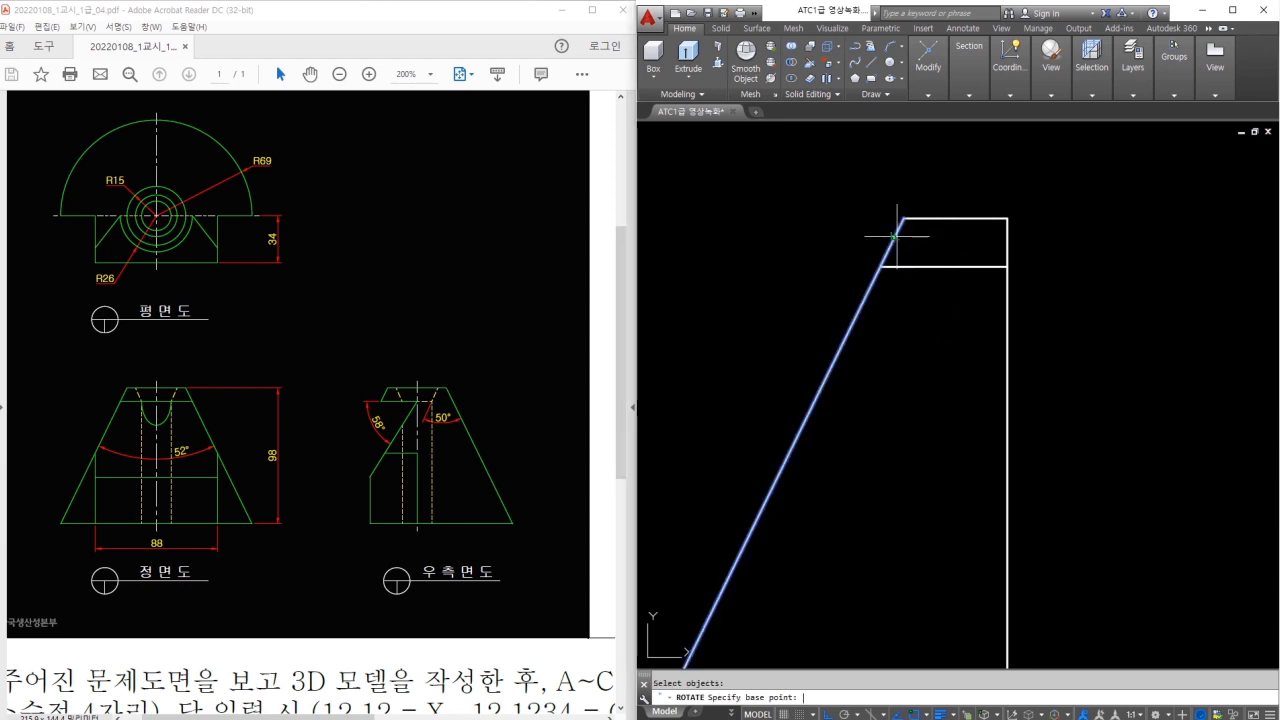
click(904, 218)
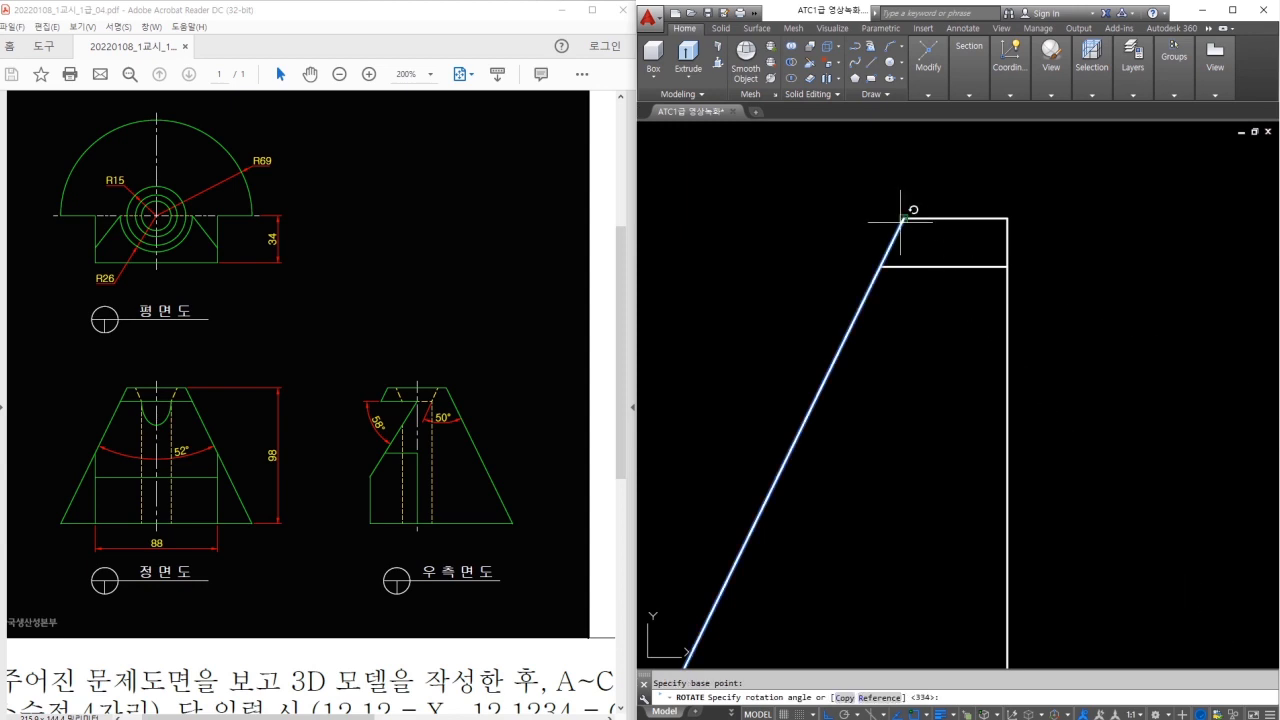
key(Return)
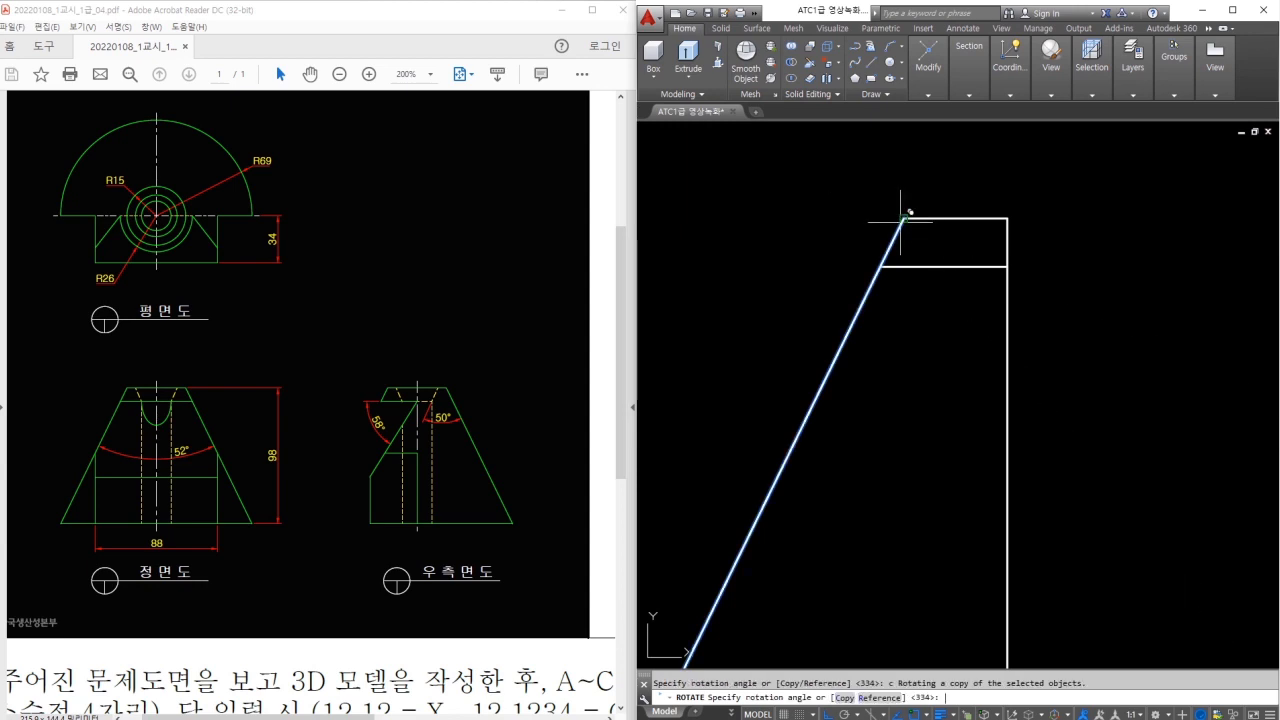
text(50)
key(Return)
key(Escape)
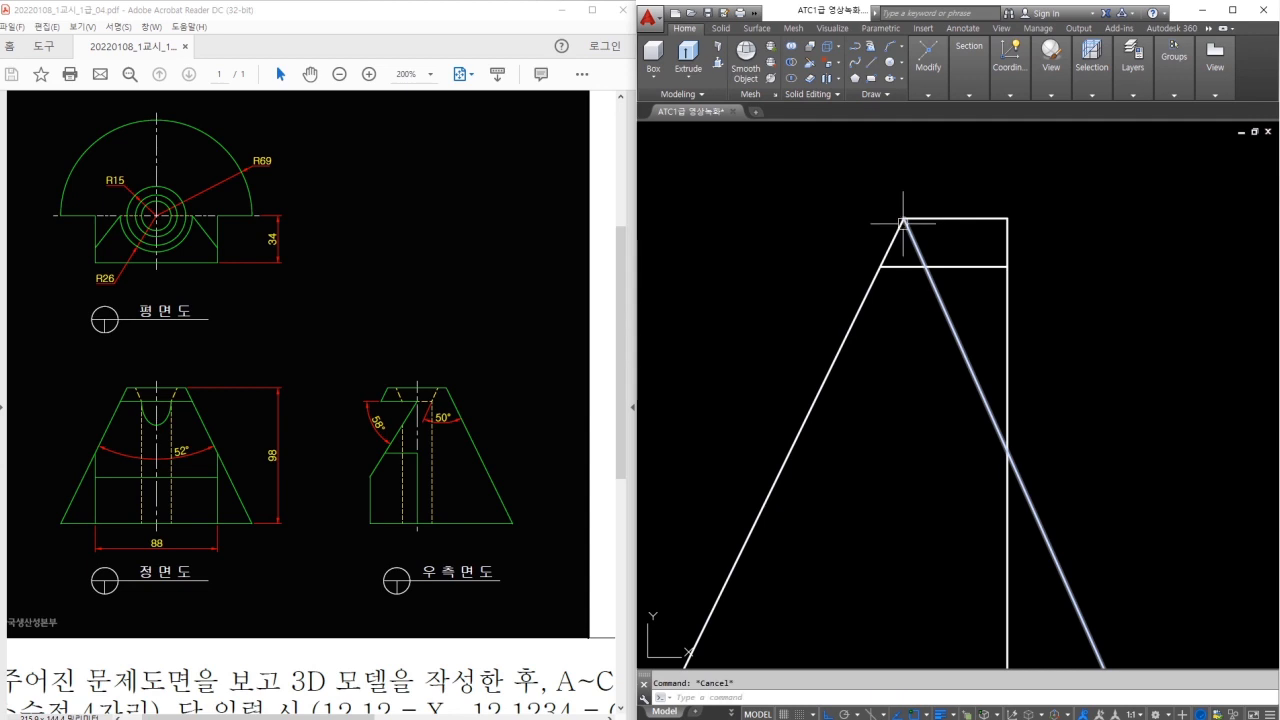
Check the angle between the rotated copy and the original slope with an angular dimension
text(da)
key(Return)
click(968, 363)
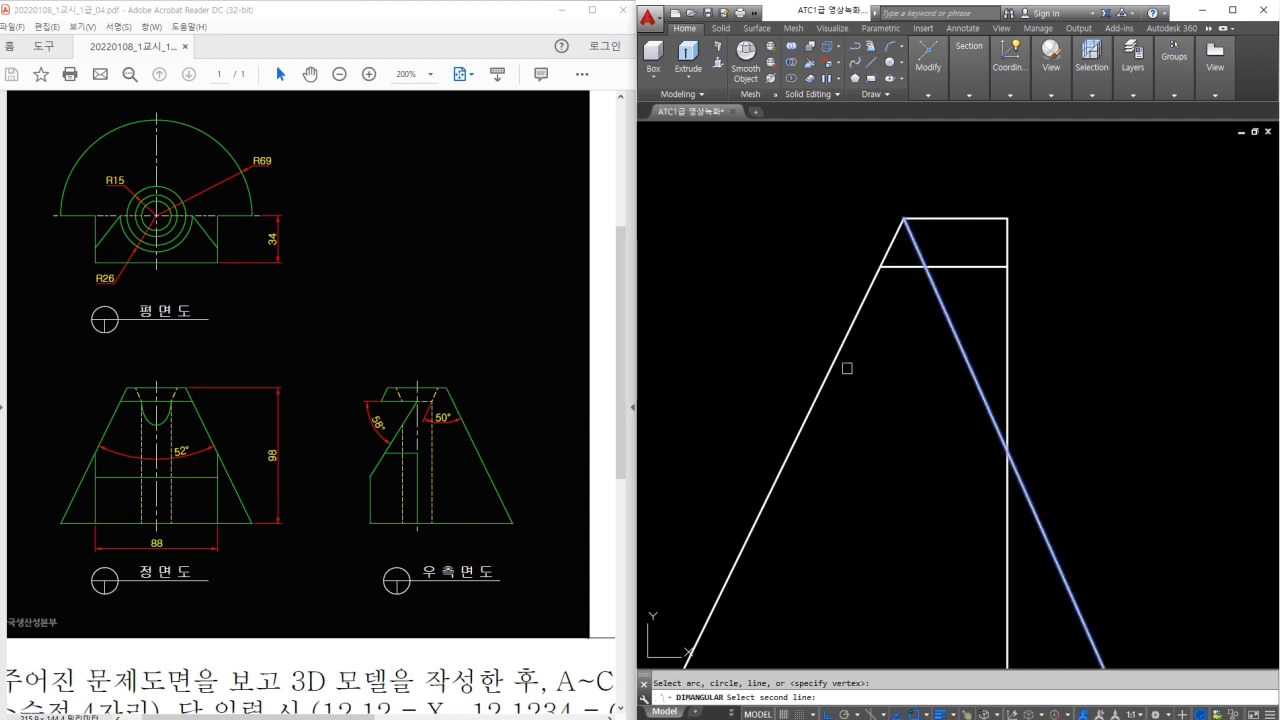
click(831, 368)
key(Escape)
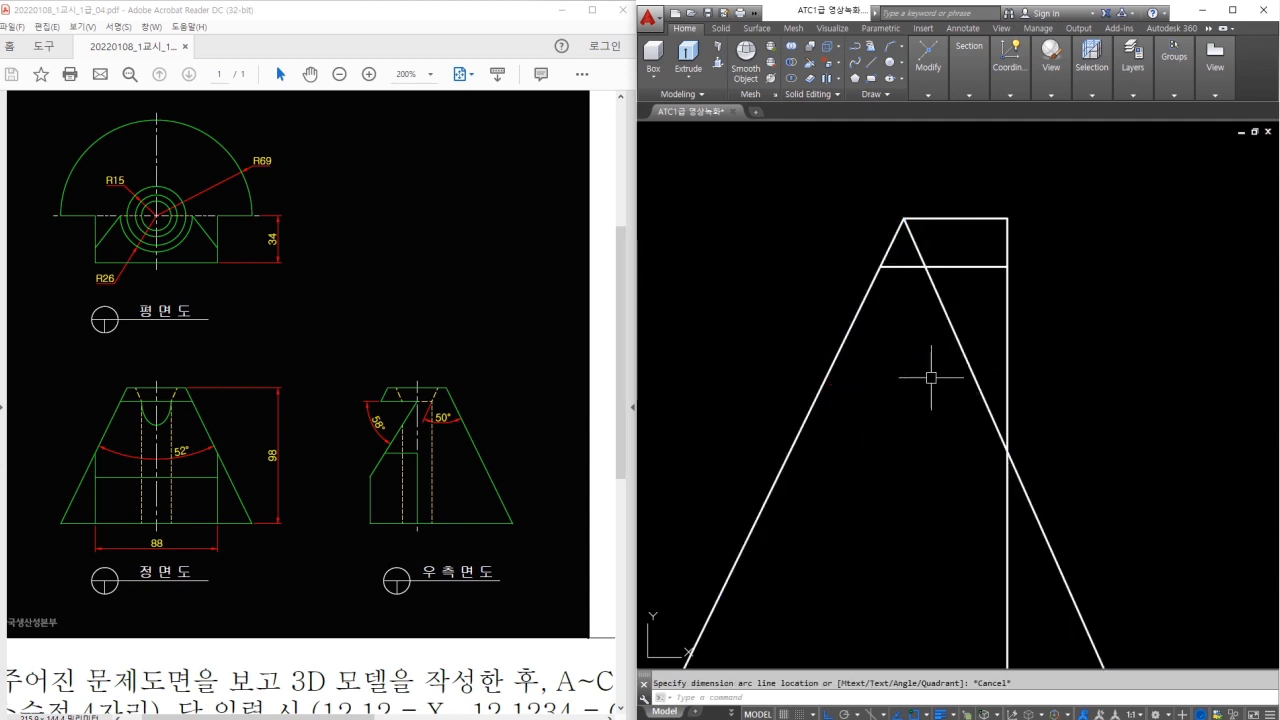
Offset the vertical axis line by 15 toward the sloped side to mark the countersink's top radius
mouse_move(1010, 220)
mouse_down()
mouse_move(930, 202)
mouse_move(944, 214)
mouse_up()
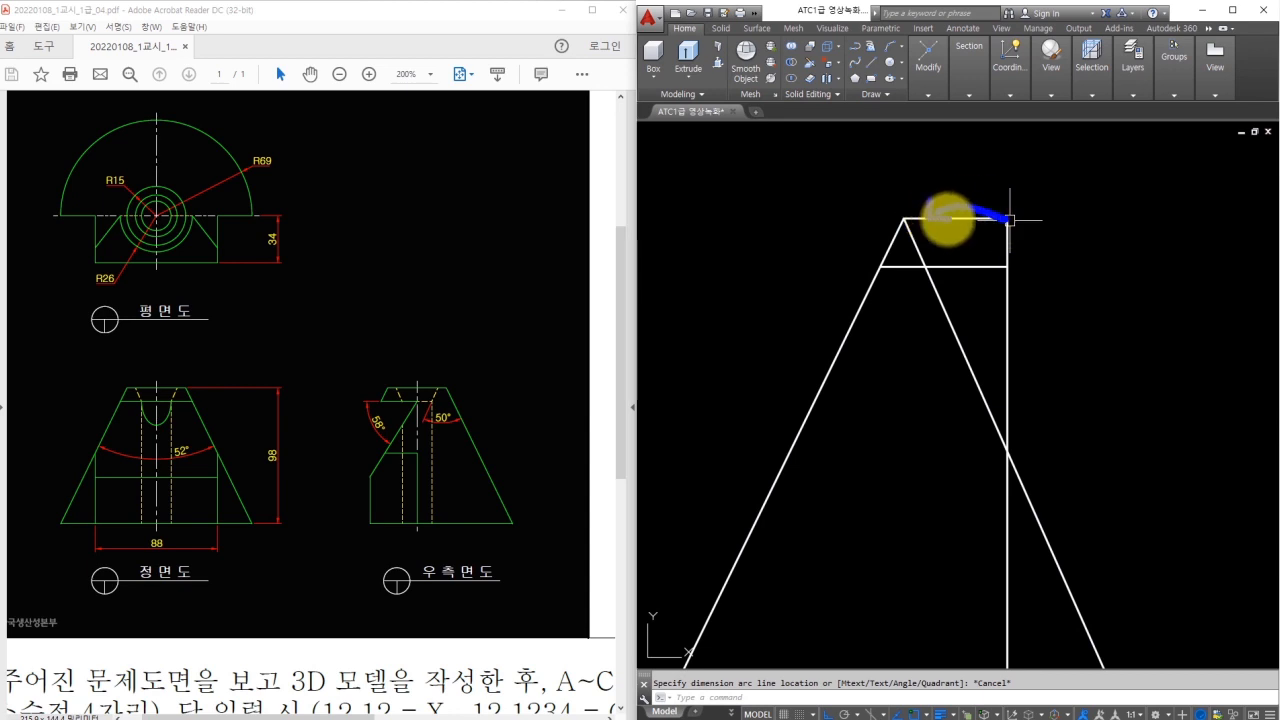
mouse_move(130, 198)
mouse_down()
mouse_move(104, 157)
mouse_move(120, 200)
mouse_up()
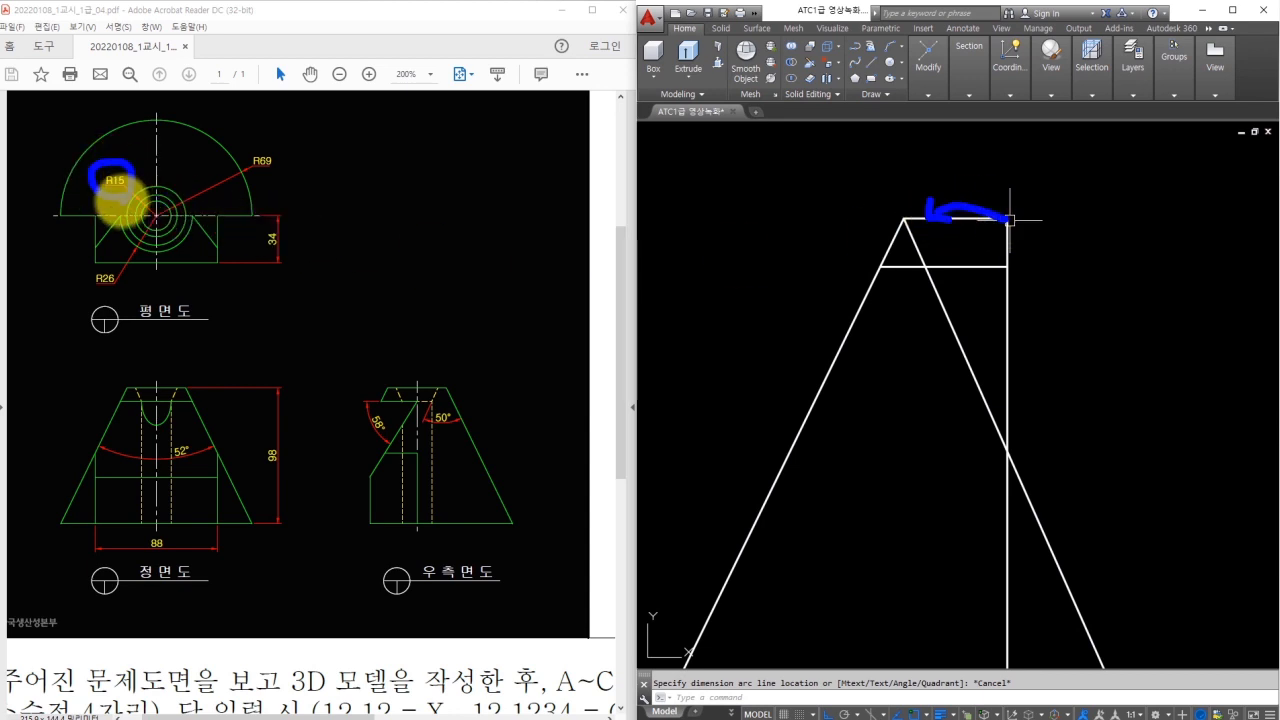
key(Escape)
text(o)
key(Return)
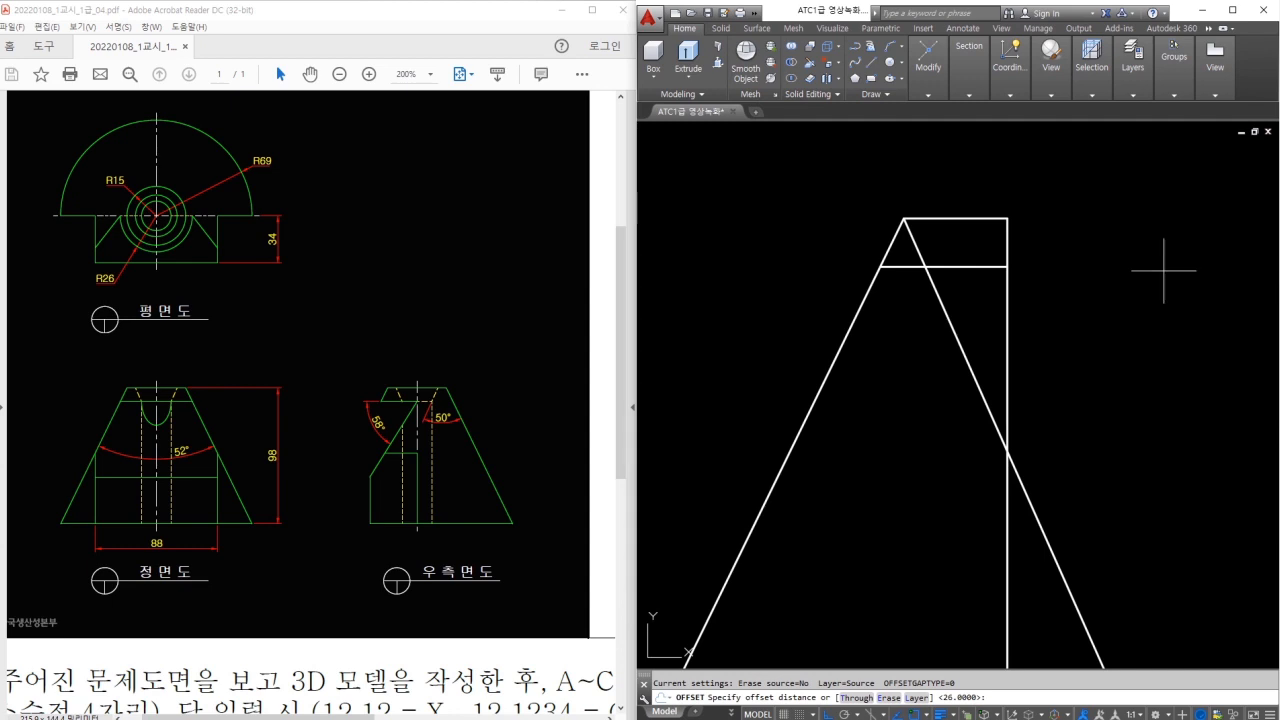
text(15)
key(Return)
click(1007, 240)
click(962, 243)
Move the rotated copy's upper end to the top of the 15 offset line and erase that guide line
key(Escape)
text(m)
key(Return)
click(914, 240)
key(Return)
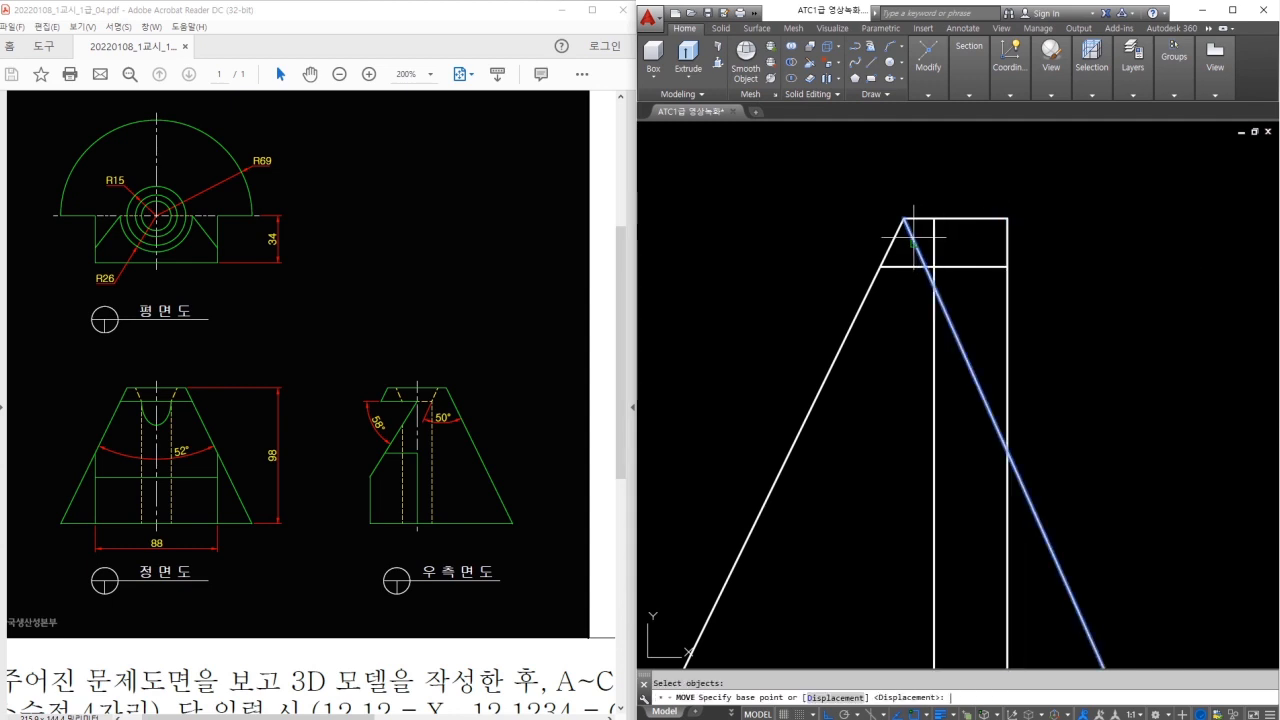
click(903, 217)
click(934, 218)
key(Escape)
click(934, 301)
text(e)
key(Return)
Trim the countersink's sloped line below the inner horizontal line
text(tr)
key(Return)
key(Return)
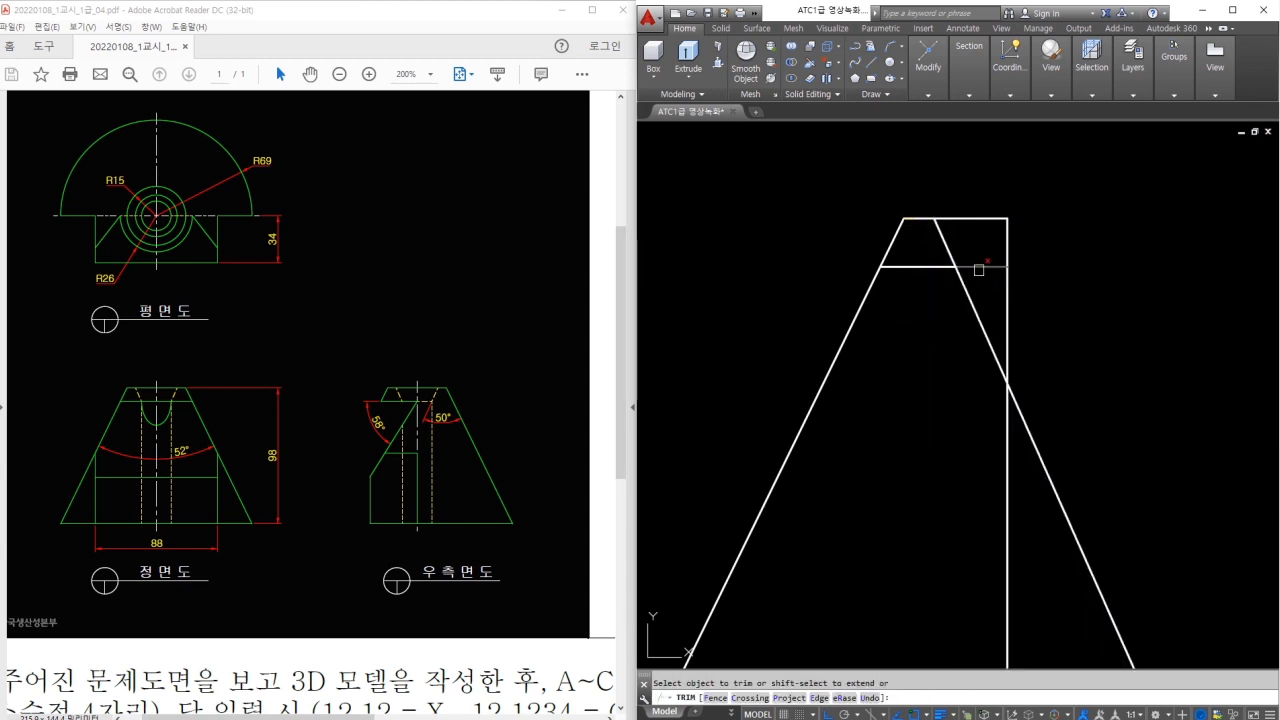
click(1011, 388)
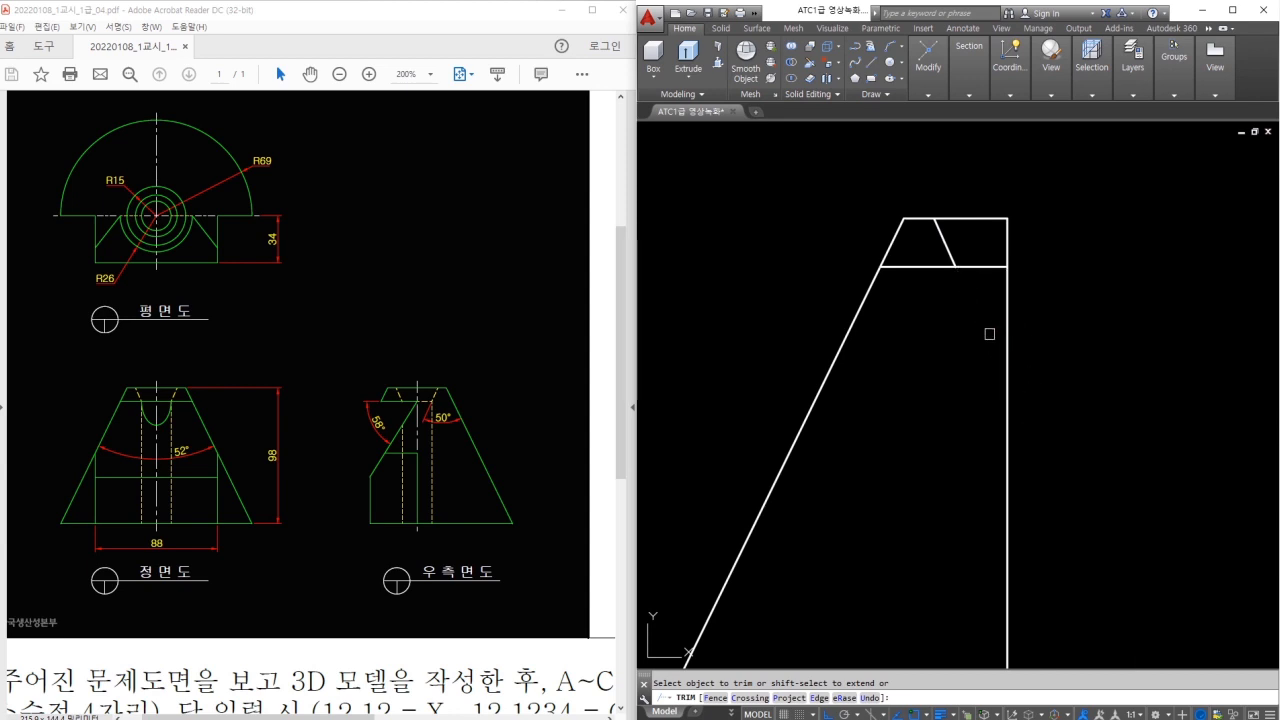
key(Escape)
Draw a vertical line from the countersink line's lower end down to the base line
text(l)
key(Return)
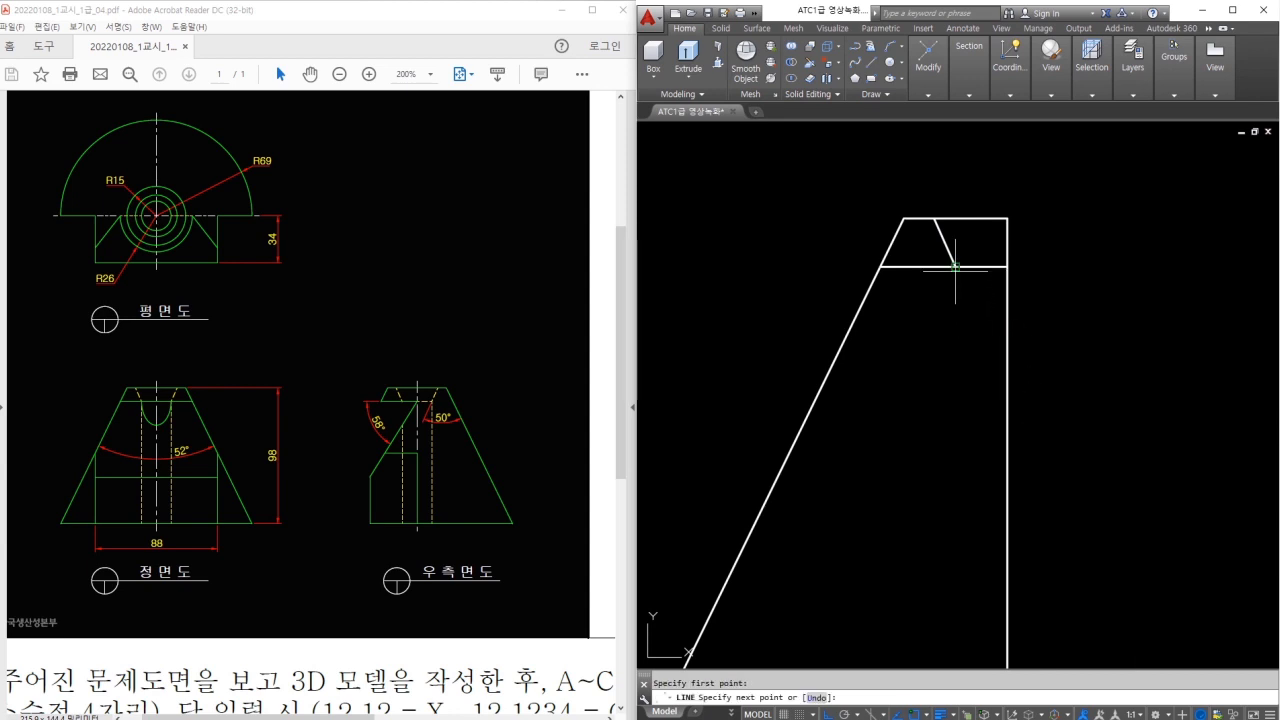
middle_drag(971, 390, 966, 289)
scroll(966, 300, down, 4)
click(953, 425)
key(Escape)
scroll(965, 273, up, 2)
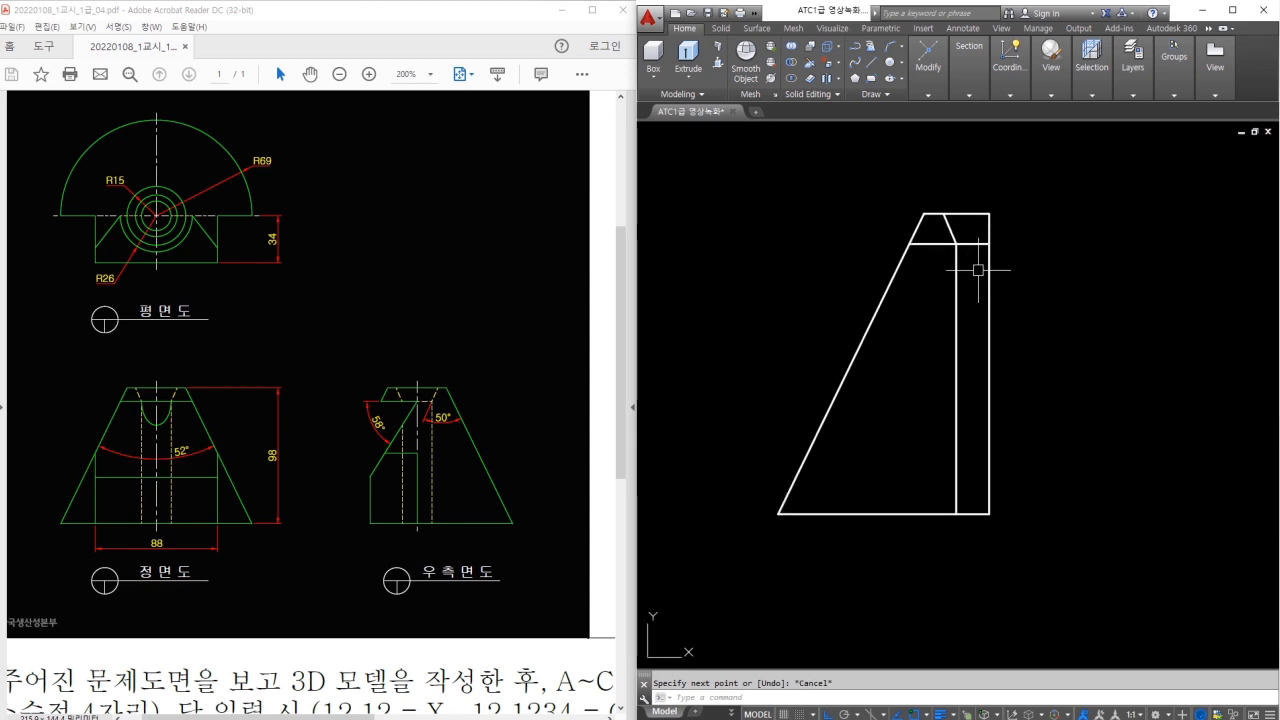
Trace the bore profile with separate lines from the bore line's foot along the base, up the axis and across to the countersink's top
mouse_move(943, 212)
mouse_down()
mouse_move(994, 214)
mouse_move(994, 437)
mouse_move(983, 517)
mouse_move(958, 515)
mouse_up()
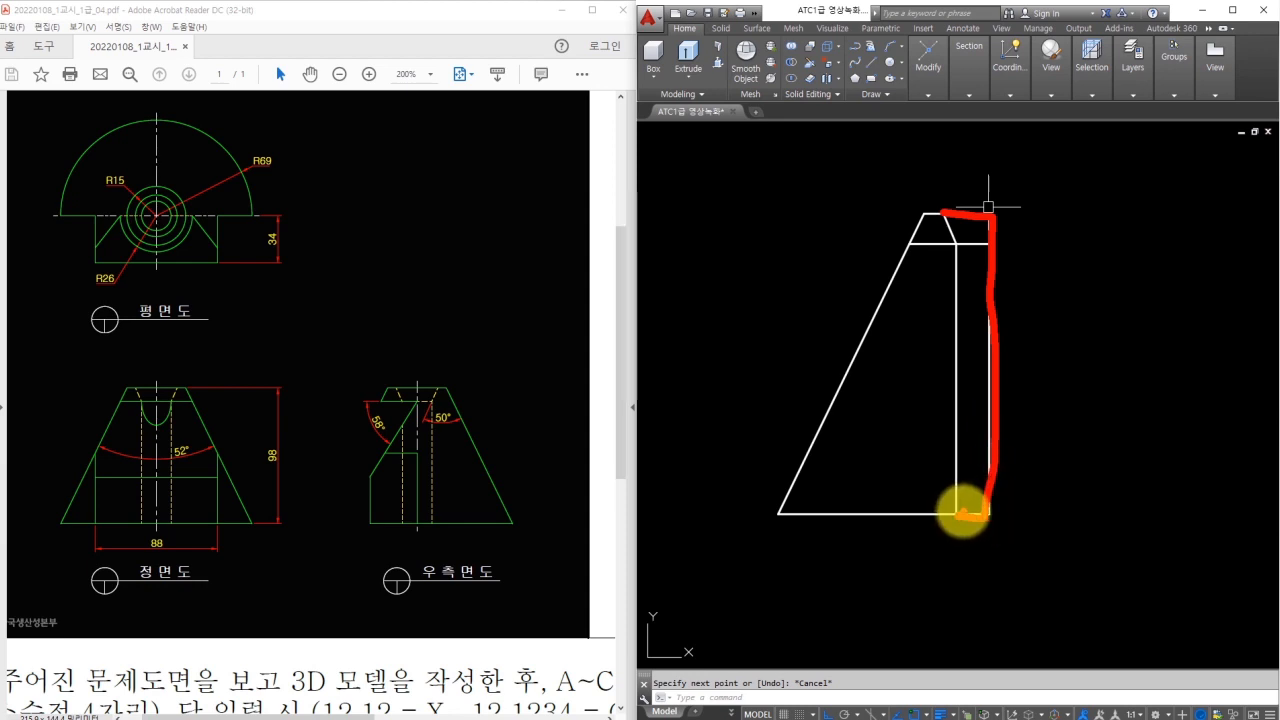
key(Escape)
key(l)
key(space)
click(957, 505)
click(988, 513)
click(989, 214)
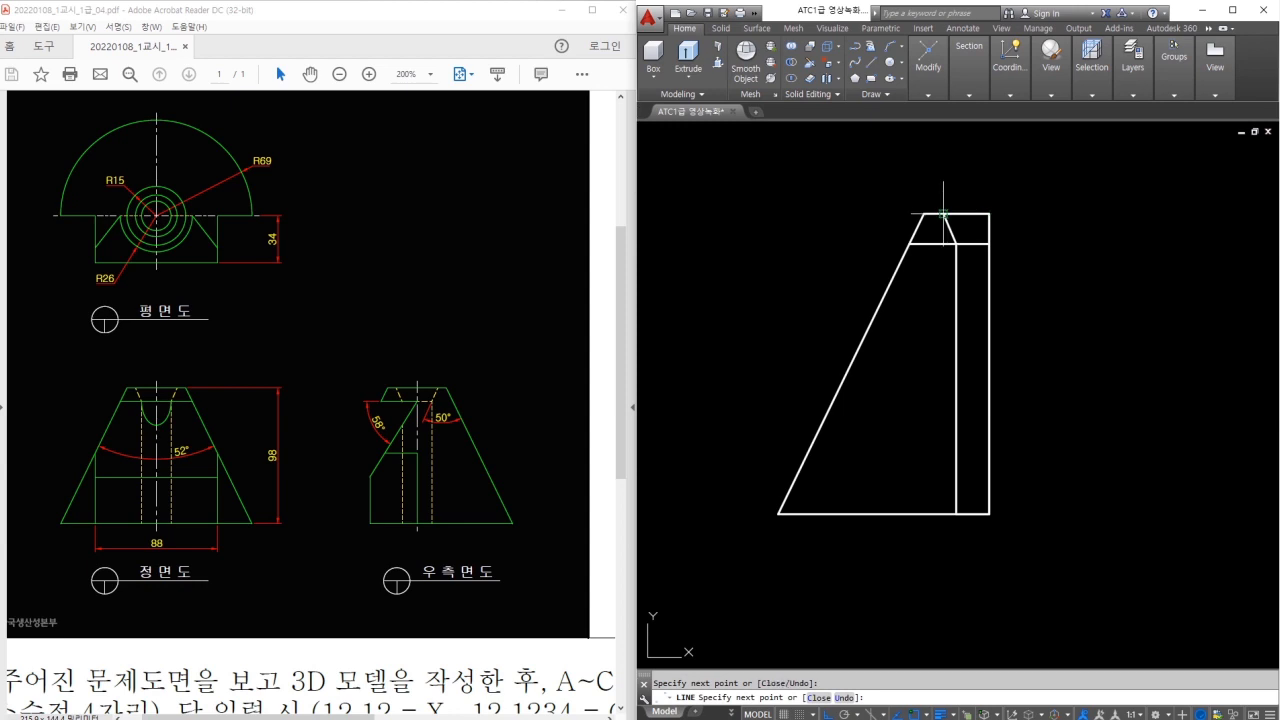
key(Escape)
click(1043, 93)
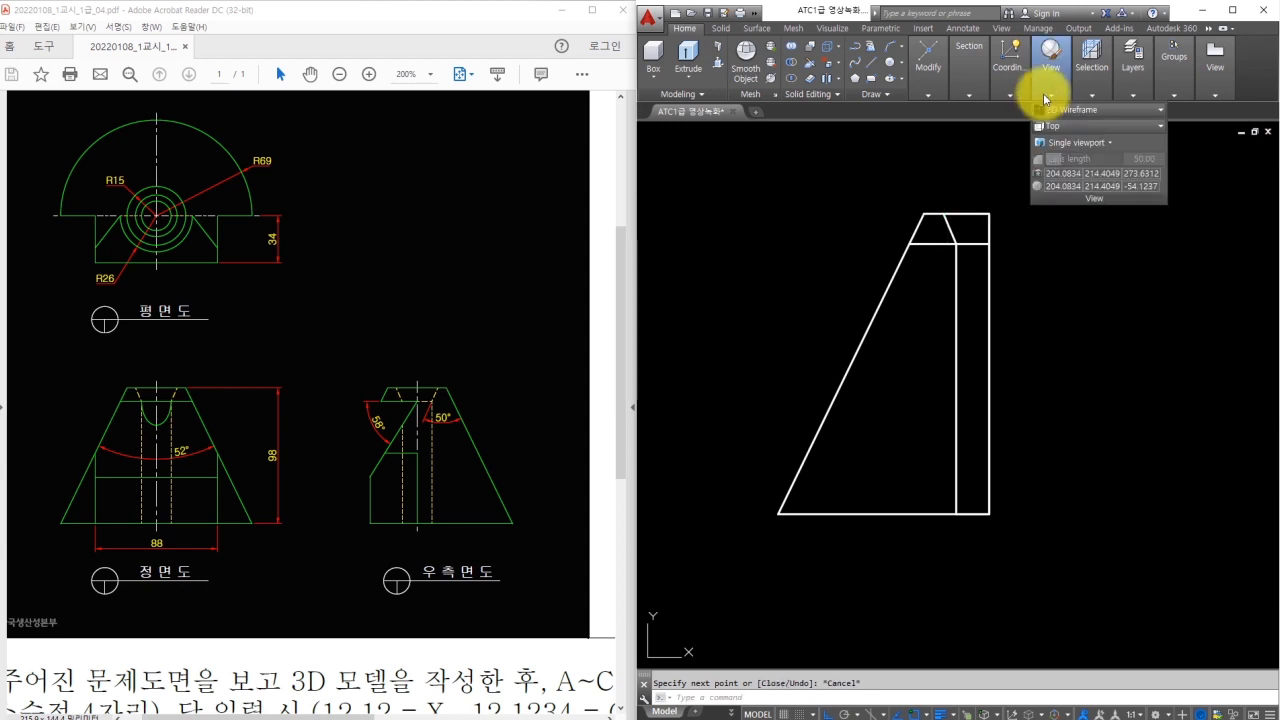
scroll(955, 168, up, 2)
click(896, 265)
key(Escape)
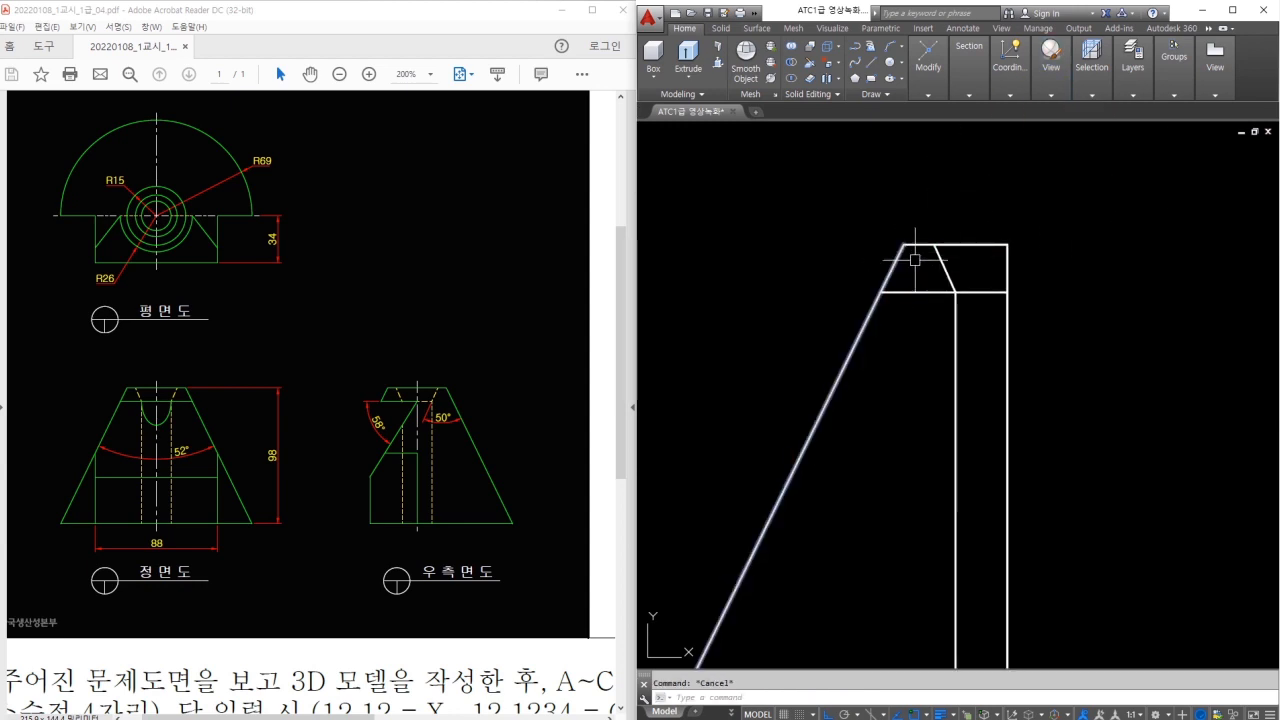
click(903, 291)
click(889, 273)
click(914, 243)
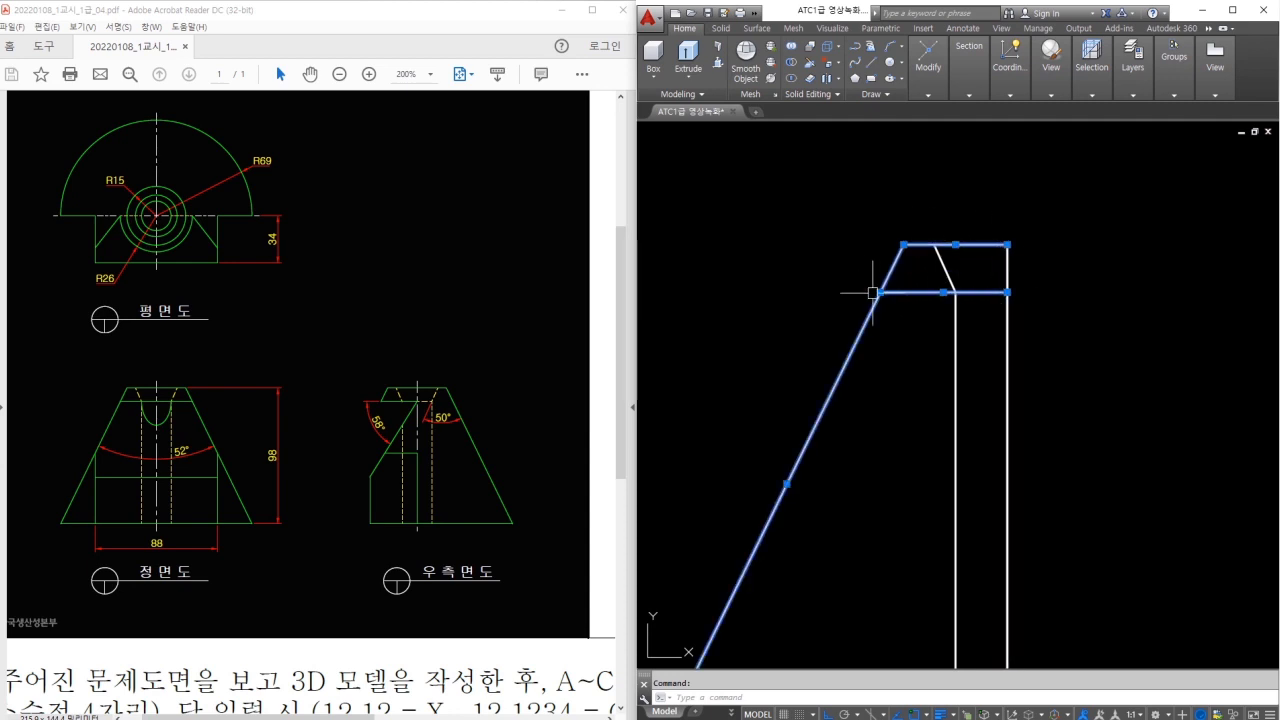
Trace the upper section's outline with separate lines, starting where the inner horizontal line meets the slope
mouse_move(872, 290)
mouse_down()
mouse_move(929, 249)
mouse_move(1006, 249)
mouse_move(1012, 295)
mouse_up()
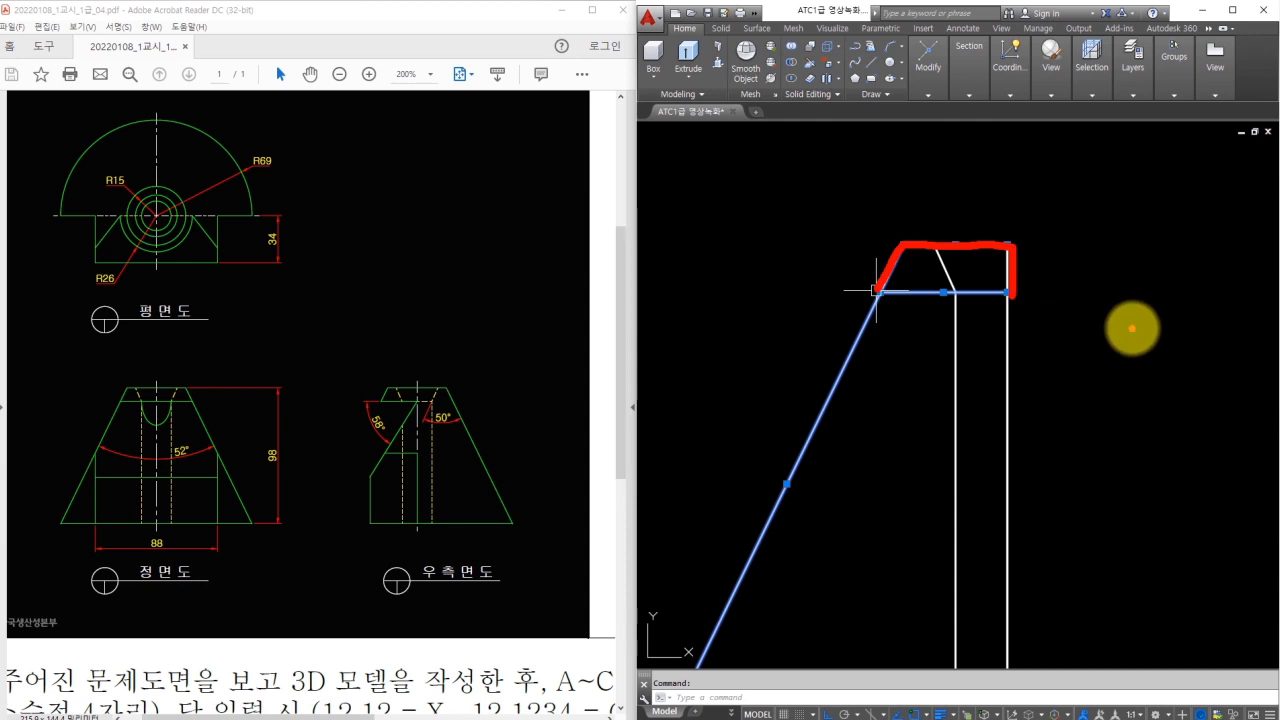
key(Escape)
key(Escape)
key(Return)
click(879, 292)
click(897, 257)
key(Escape)
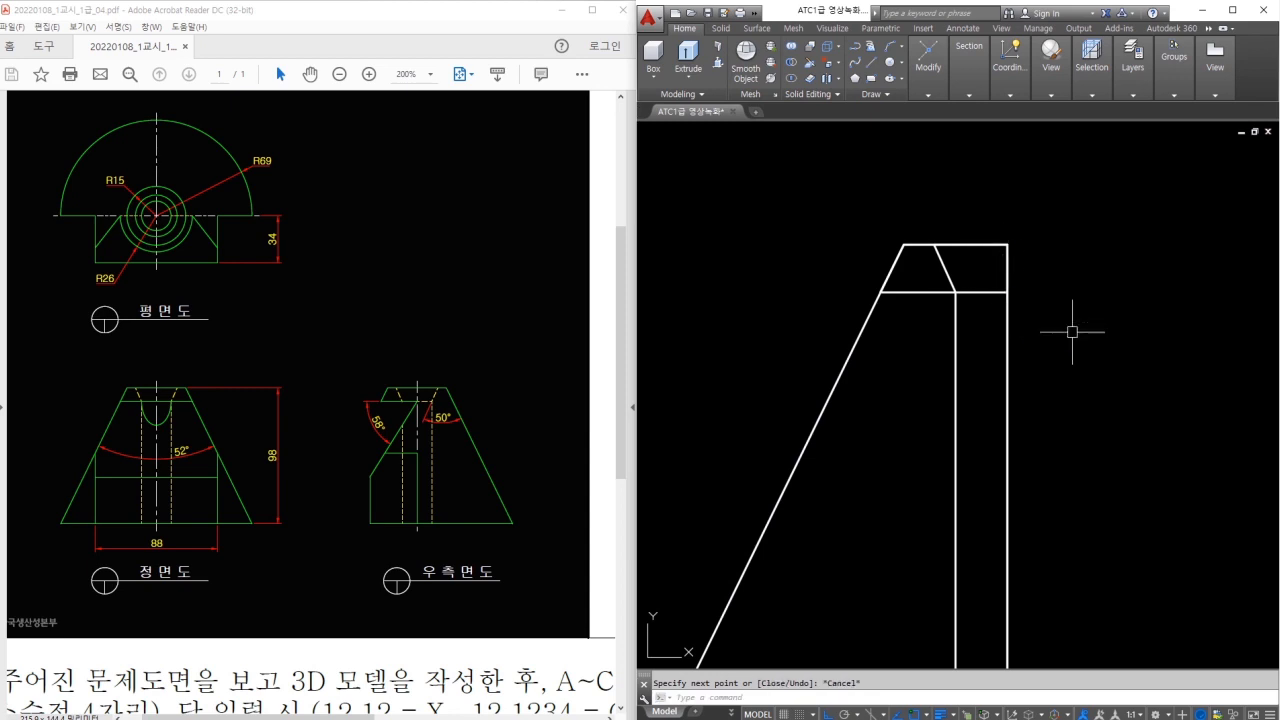
scroll(1072, 327, down, 4)
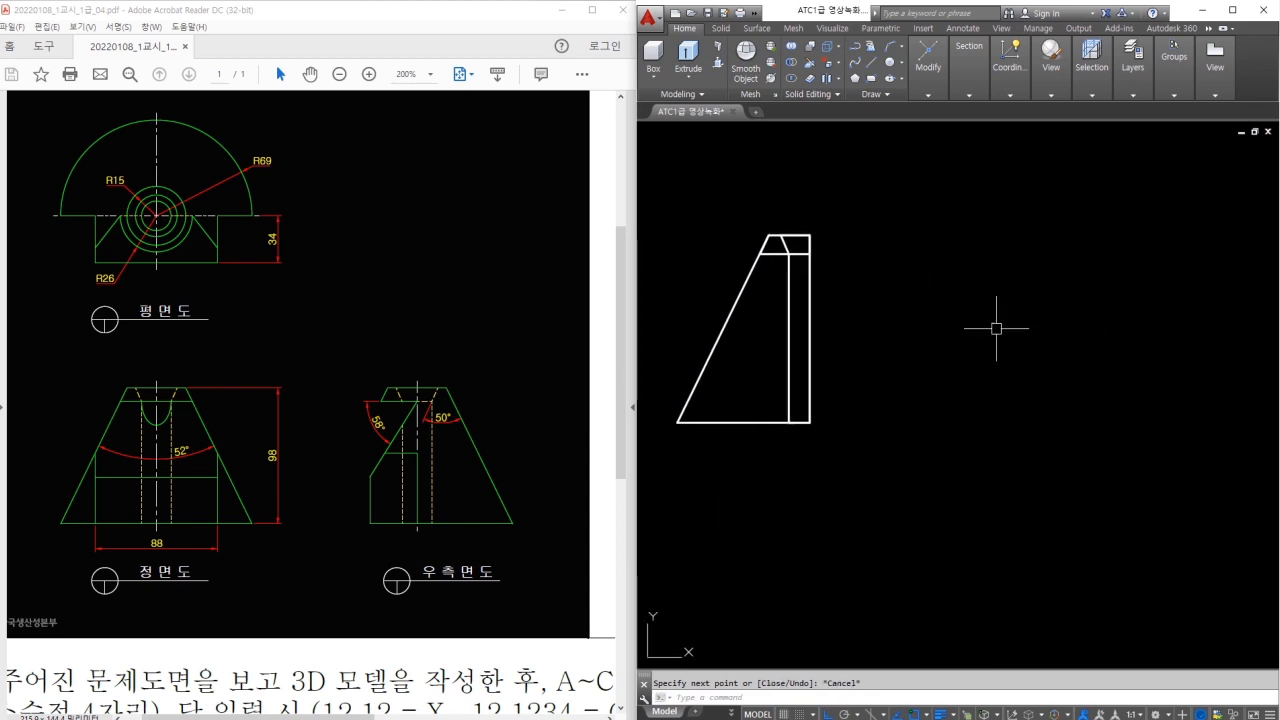
Draw a horizontal line to the right of the cone's half-section profile
text(l)
key(space)
click(1082, 261)
click(993, 261)
key(space)
key(space)
key(Escape)
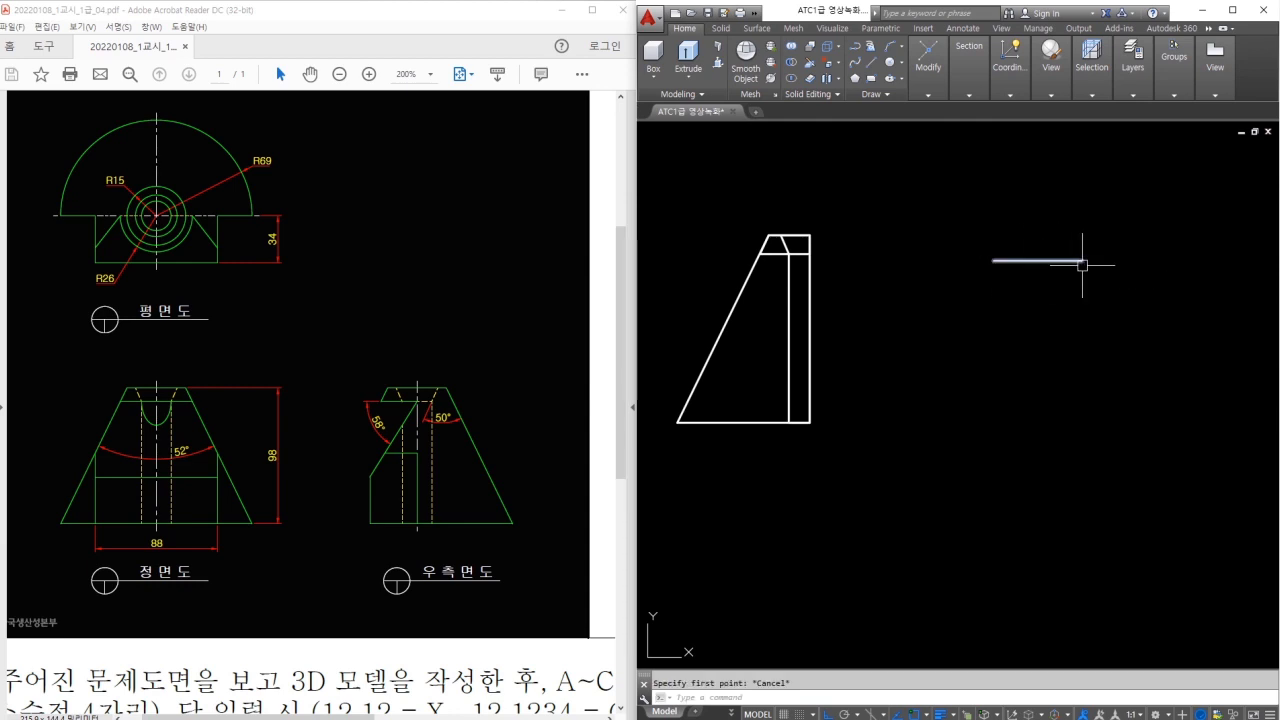
Rotate a copy of the horizontal line by 58° about its right endpoint
text(ro)
key(space)
click(1061, 243)
click(1025, 283)
key(space)
click(1081, 261)
text(c)
key(space)
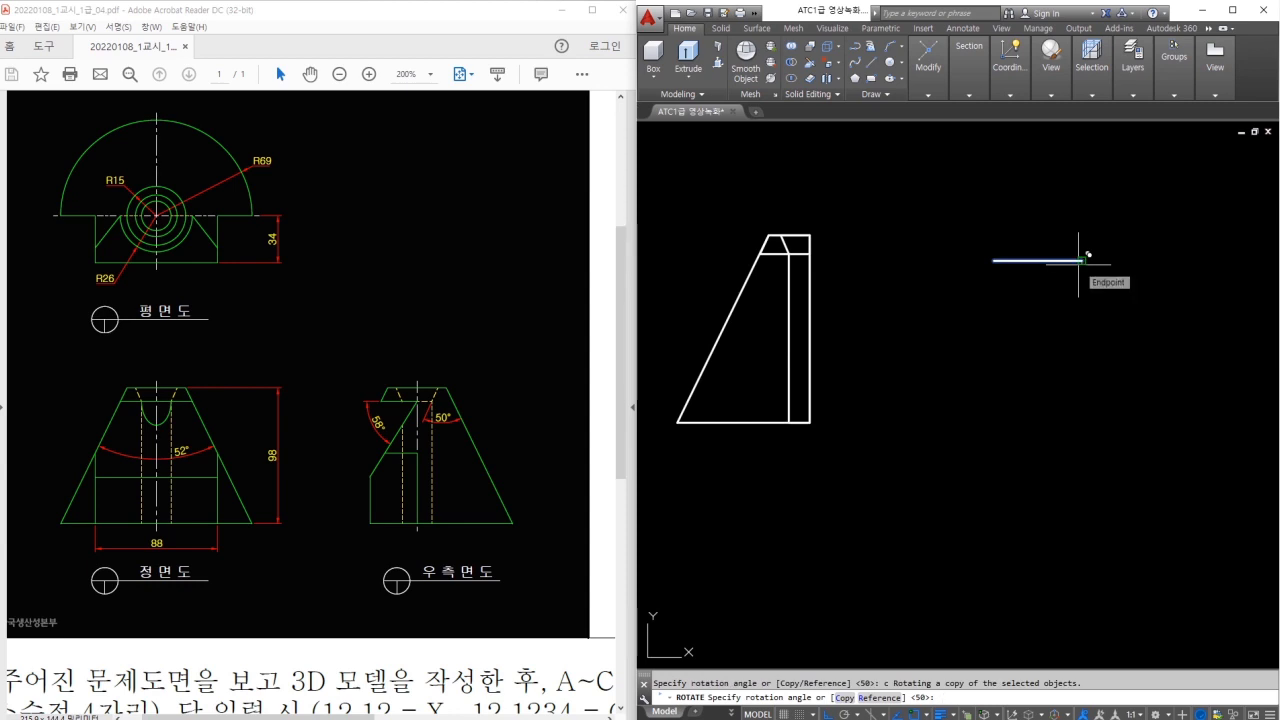
text(58)
key(space)
key(Escape)
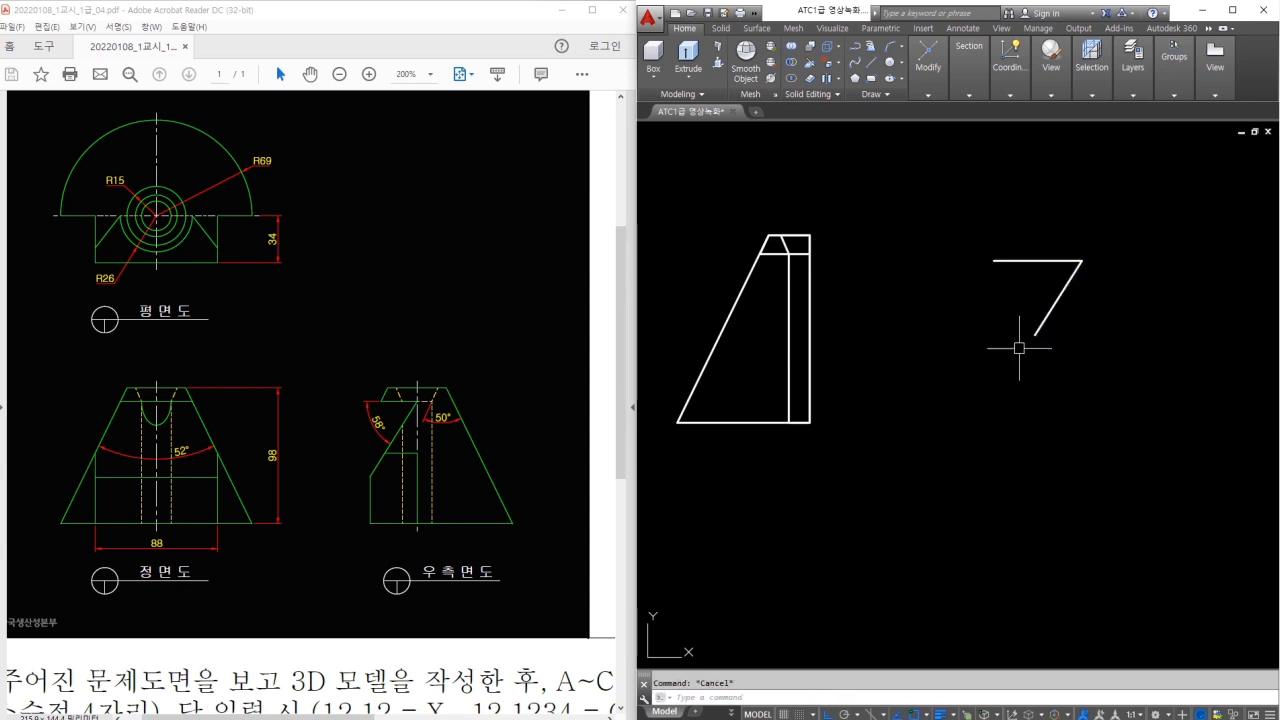
Draw a vertical line down from the horizontal line's left endpoint
text(l)
key(space)
click(993, 261)
key(Escape)
Extend the 58° line to the vertical line and trim the vertical line's excess below their intersection
text(ex)
key(space)
key(space)
click(1045, 321)
key(Escape)
text(tr)
key(space)
key(space)
click(993, 437)
key(Escape)
Check the angle between the horizontal line and the sloped line with an angular dimension
text(dan)
key(space)
click(1063, 262)
click(1062, 291)
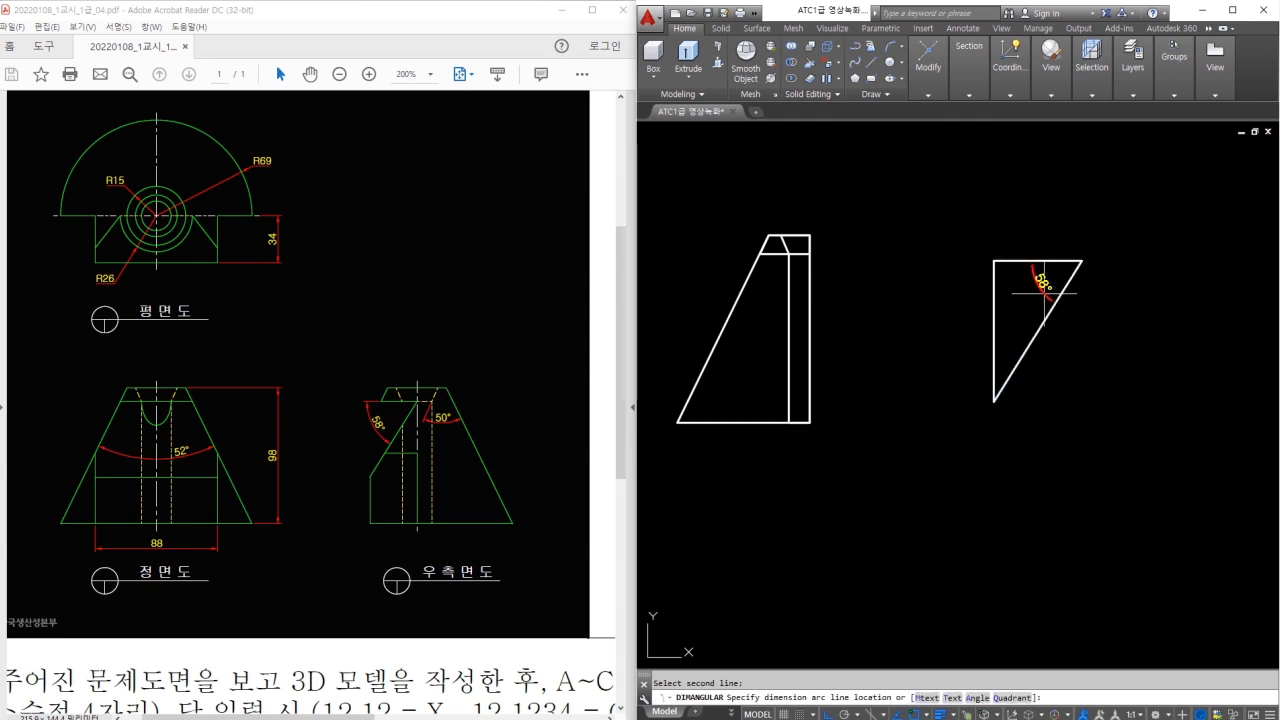
key(Escape)
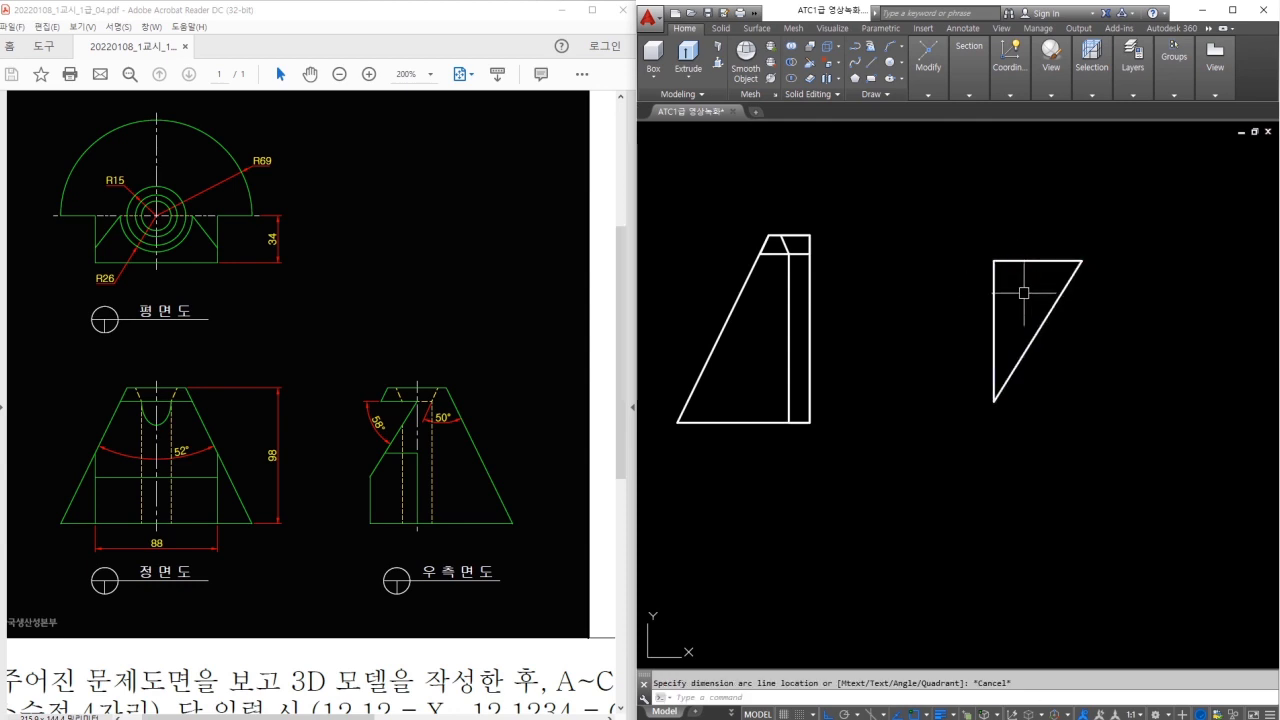
middle_drag(820, 228, 891, 323)
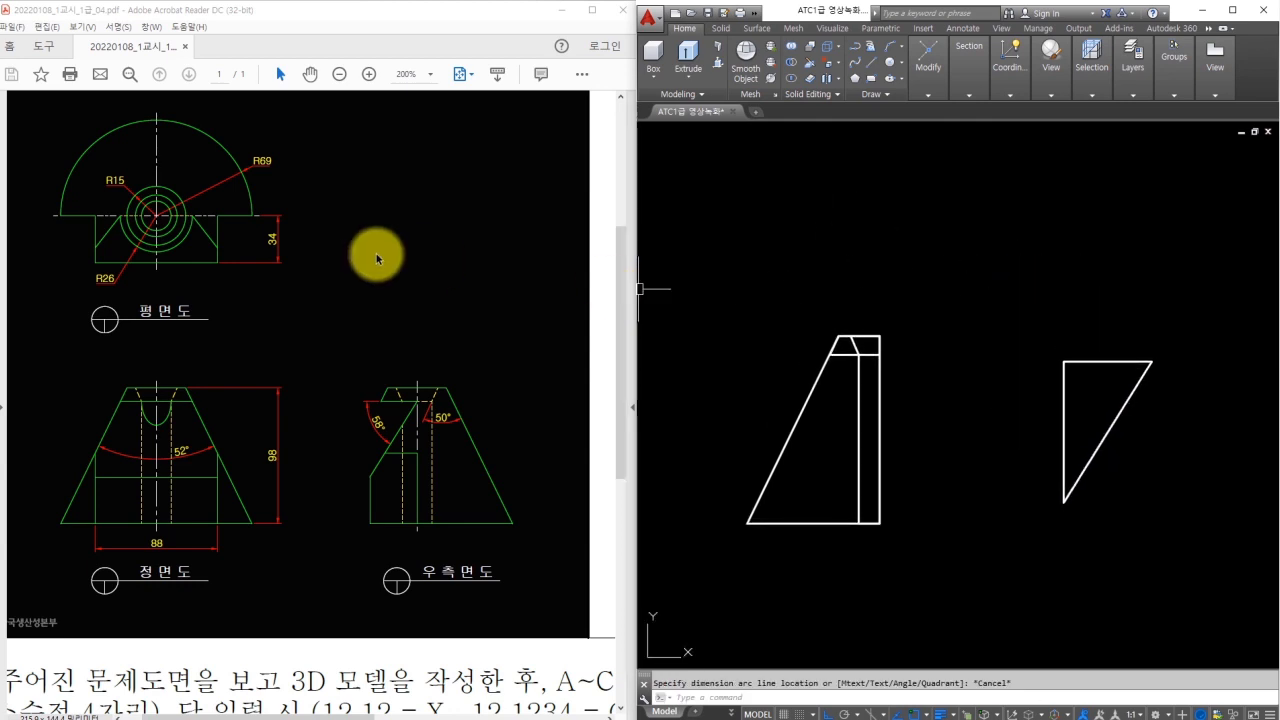
drag(239, 221, 208, 223)
mouse_move(88, 223)
mouse_down()
mouse_move(71, 257)
mouse_move(88, 225)
mouse_up()
mouse_move(815, 195)
mouse_down()
mouse_move(1012, 199)
mouse_move(997, 240)
mouse_move(857, 189)
mouse_move(818, 192)
mouse_up()
drag(96, 213, 215, 213)
mouse_move(165, 524)
mouse_down()
mouse_move(142, 540)
mouse_move(178, 535)
mouse_up()
Draw an 88 mm long horizontal line above the cone's half-section profile
text(l)
key(Return)
click(800, 196)
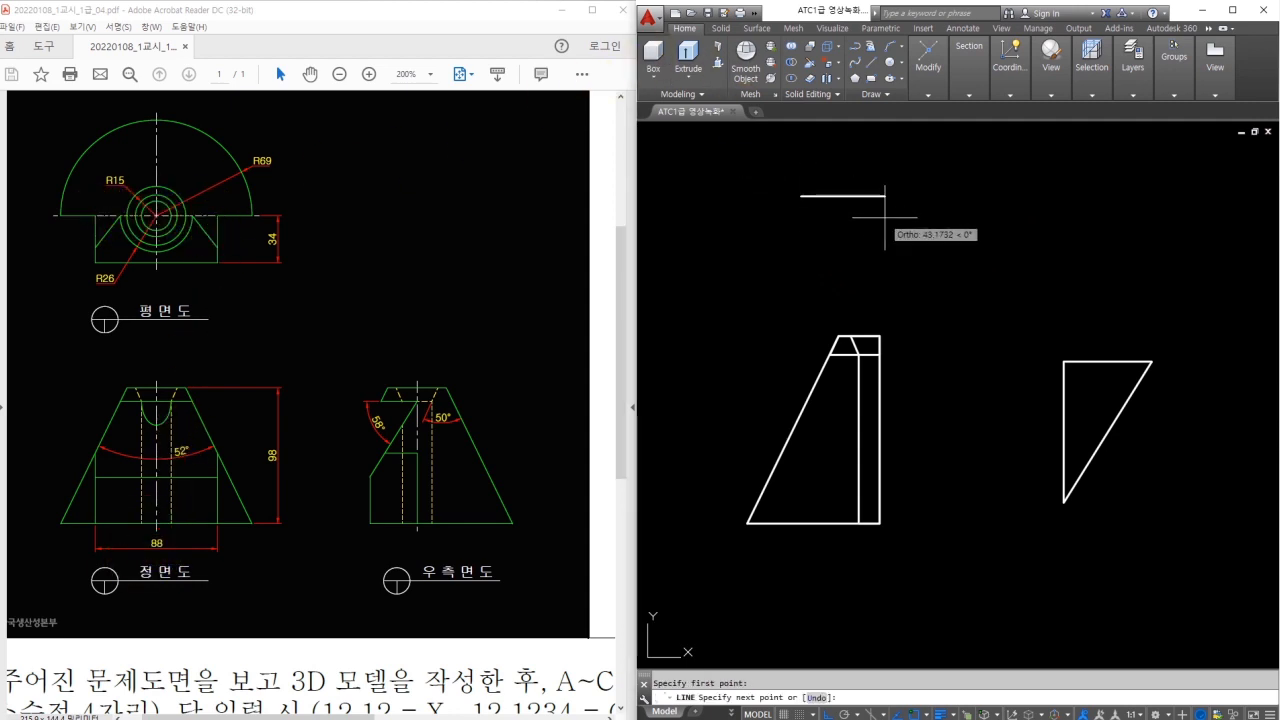
text(88)
key(Return)
key(Escape)
Draw a rectangle outward and downward from the 88 mm line's left endpoint
text(rec)
key(Return)
click(800, 196)
click(718, 299)
Mirror the rectangle about the 88 mm line's midpoint to its other end, keeping the original
click(863, 265)
click(772, 251)
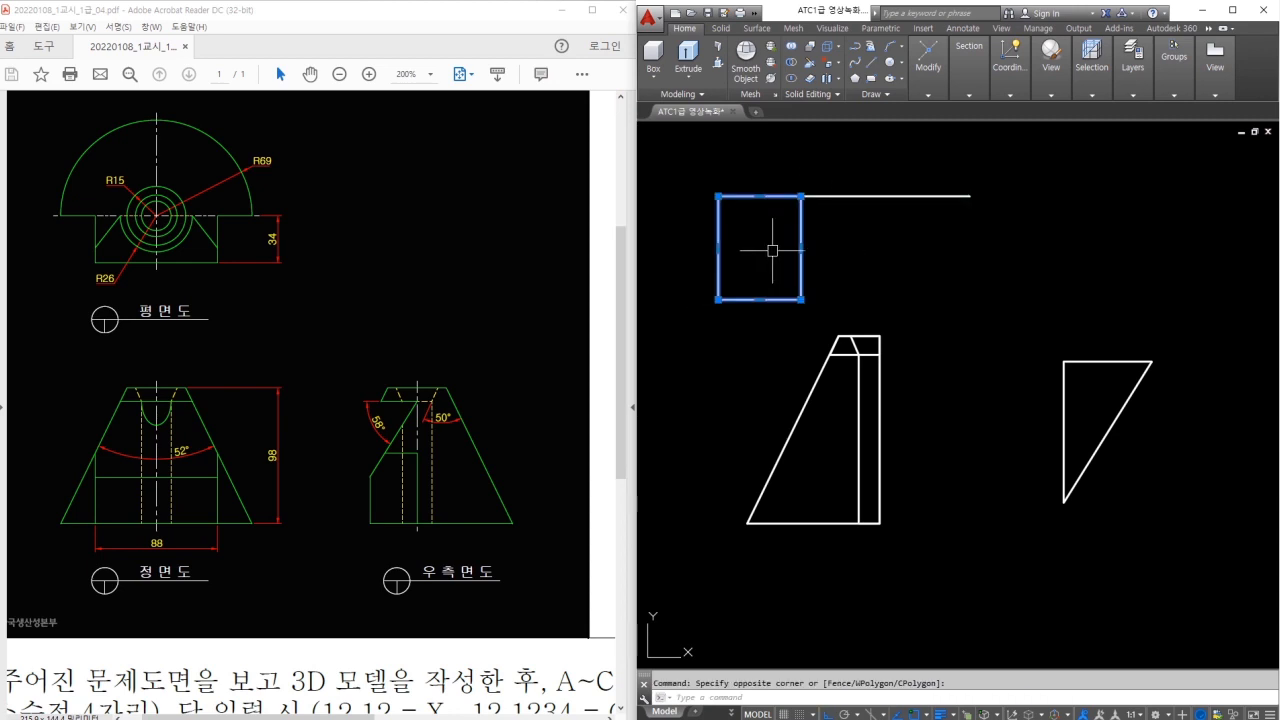
key(Return)
click(870, 196)
key(Escape)
key(Return)
click(862, 214)
click(766, 243)
key(Return)
click(890, 197)
click(888, 165)
key(Return)
Move the 88 mm line and both rectangles a short distance upward, away from the half-section profile
click(1014, 160)
click(758, 254)
text(m)
key(Return)
click(873, 272)
click(877, 228)
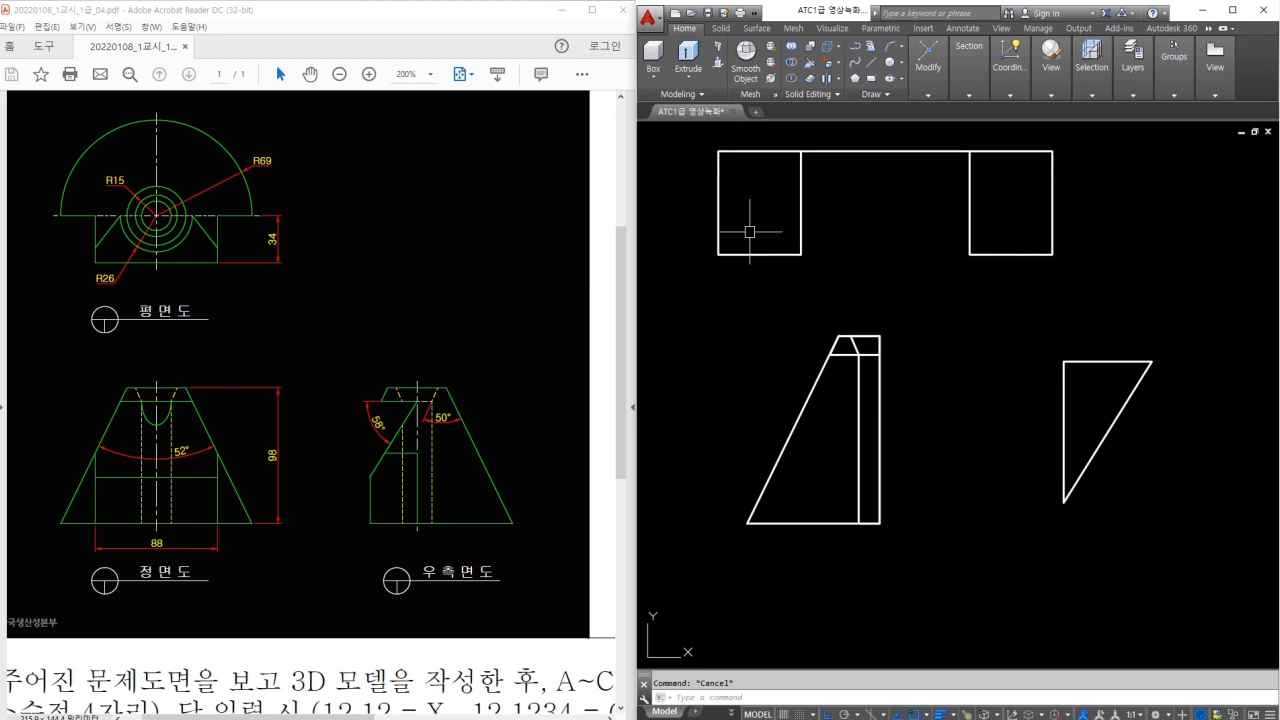
Switch to an oblique 3D view of the profiles with the Conceptual visual style
shift+middle_drag(969, 508, 948, 375)
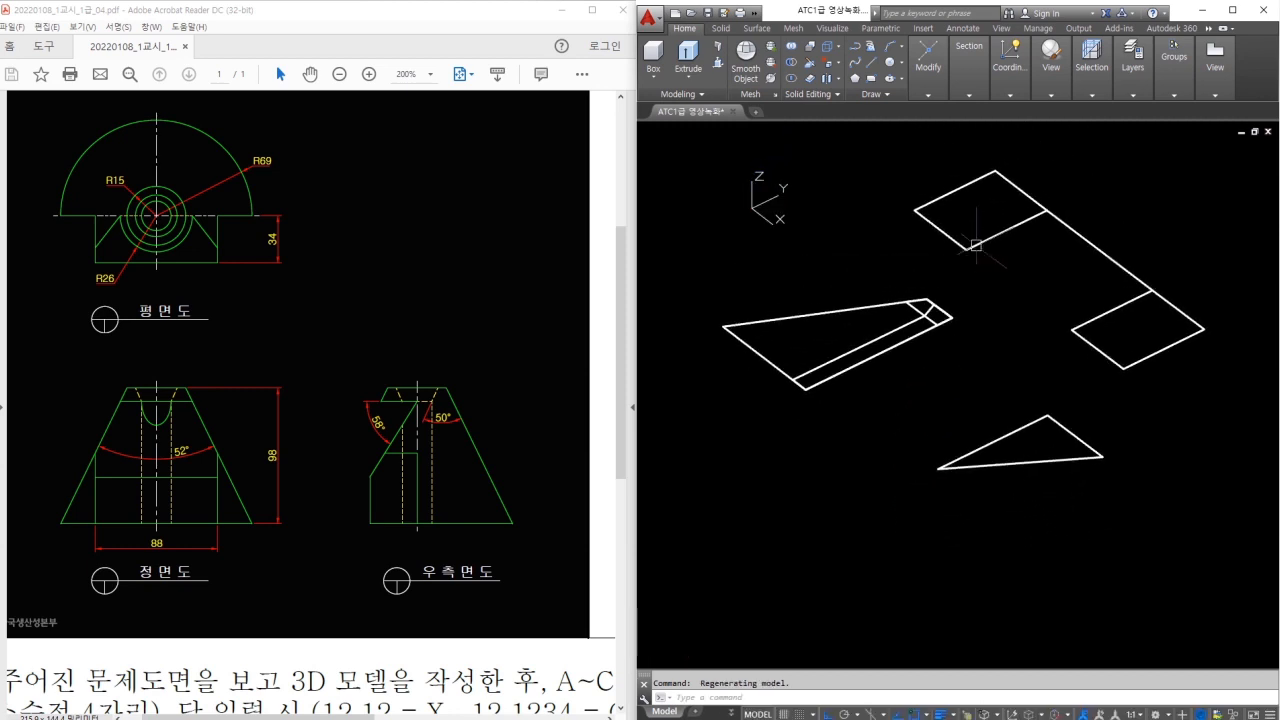
click(1058, 93)
click(1078, 105)
click(1105, 128)
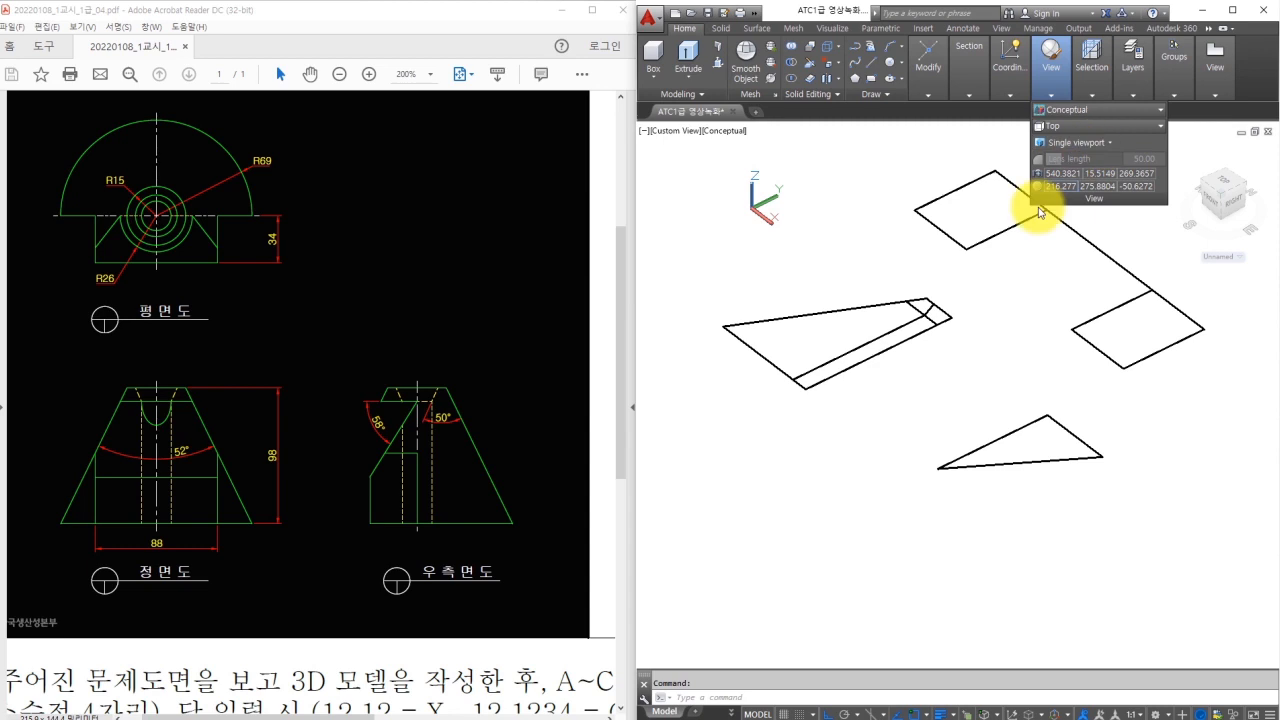
Stand the cone's half-section profiles upright about the X axis with 3D Rotate
text(3r)
key(space)
click(973, 301)
click(718, 431)
key(space)
click(869, 311)
click(872, 246)
key(Escape)
Stand the 58° triangle upright with 3D Rotate and turn it about the Z axis into the YZ plane
key(space)
click(1084, 421)
click(1017, 497)
key(space)
click(1053, 451)
click(1049, 351)
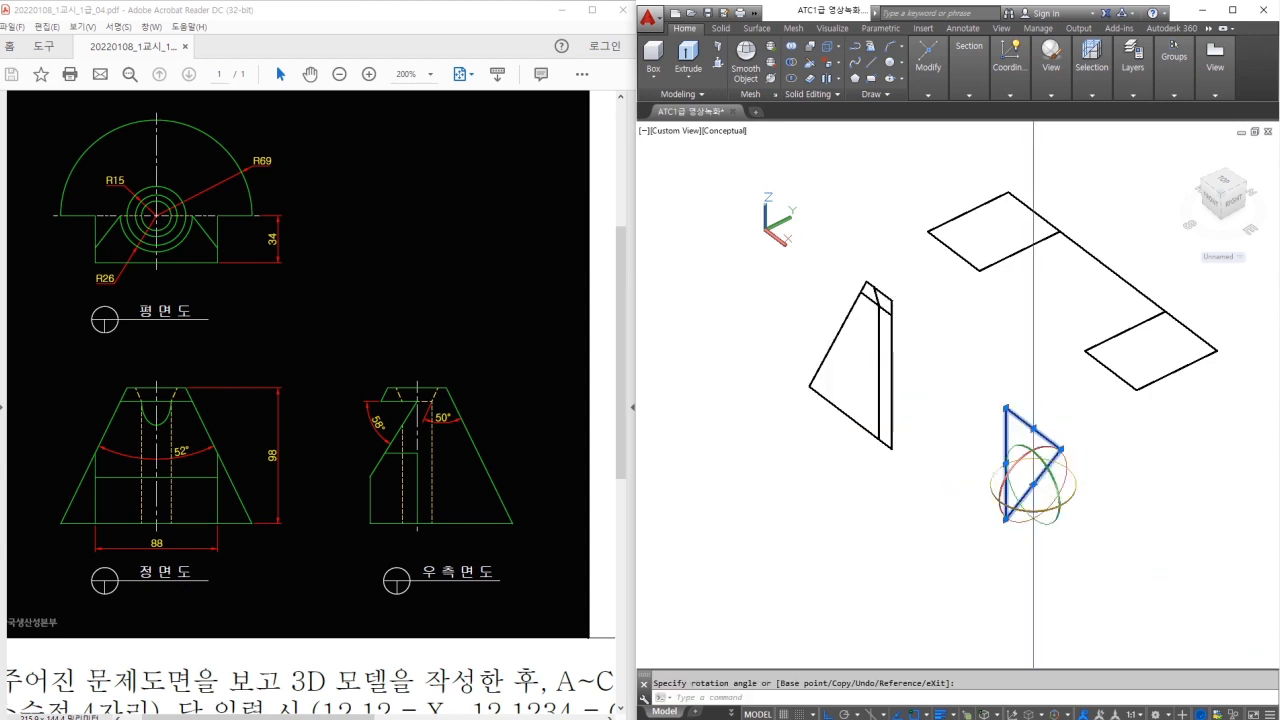
key(Escape)
Convert the 58° triangle's lines into a region
text(reg)
key(space)
click(1075, 499)
click(1000, 430)
key(space)
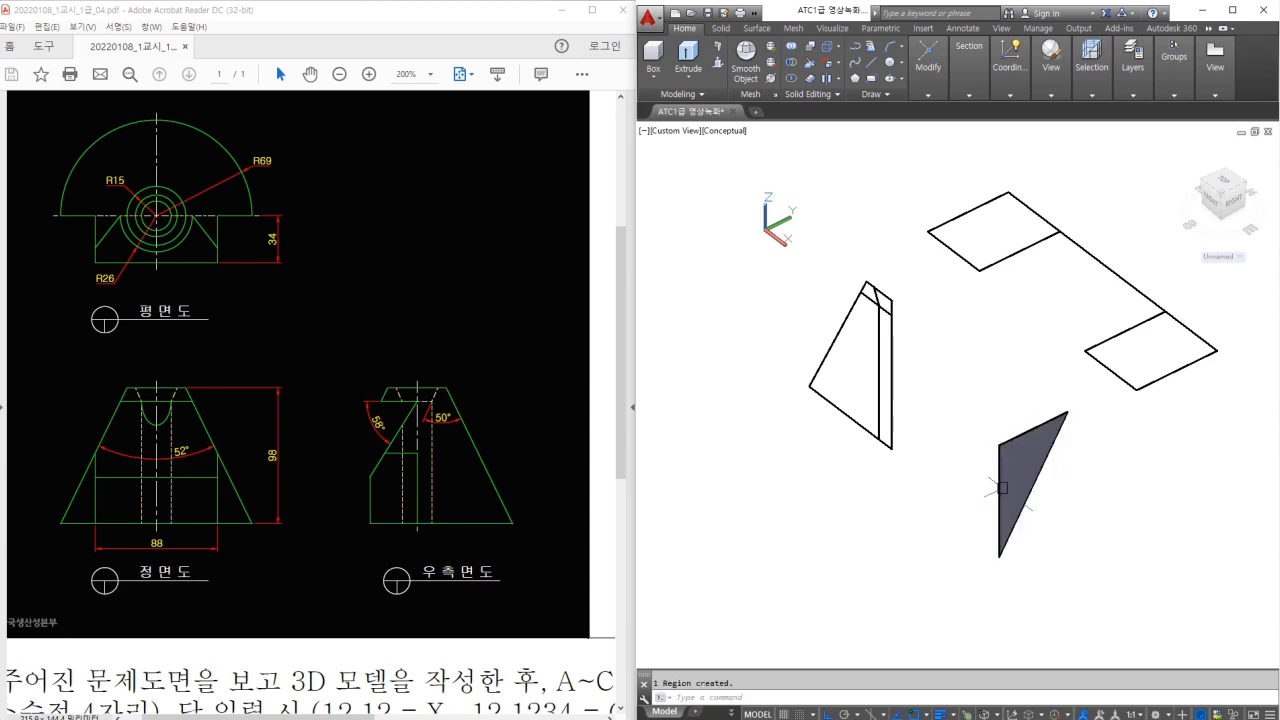
Convert the upper section's outline and the bore profile with its countersink into two separate regions
scroll(854, 352, up, 3)
key(space)
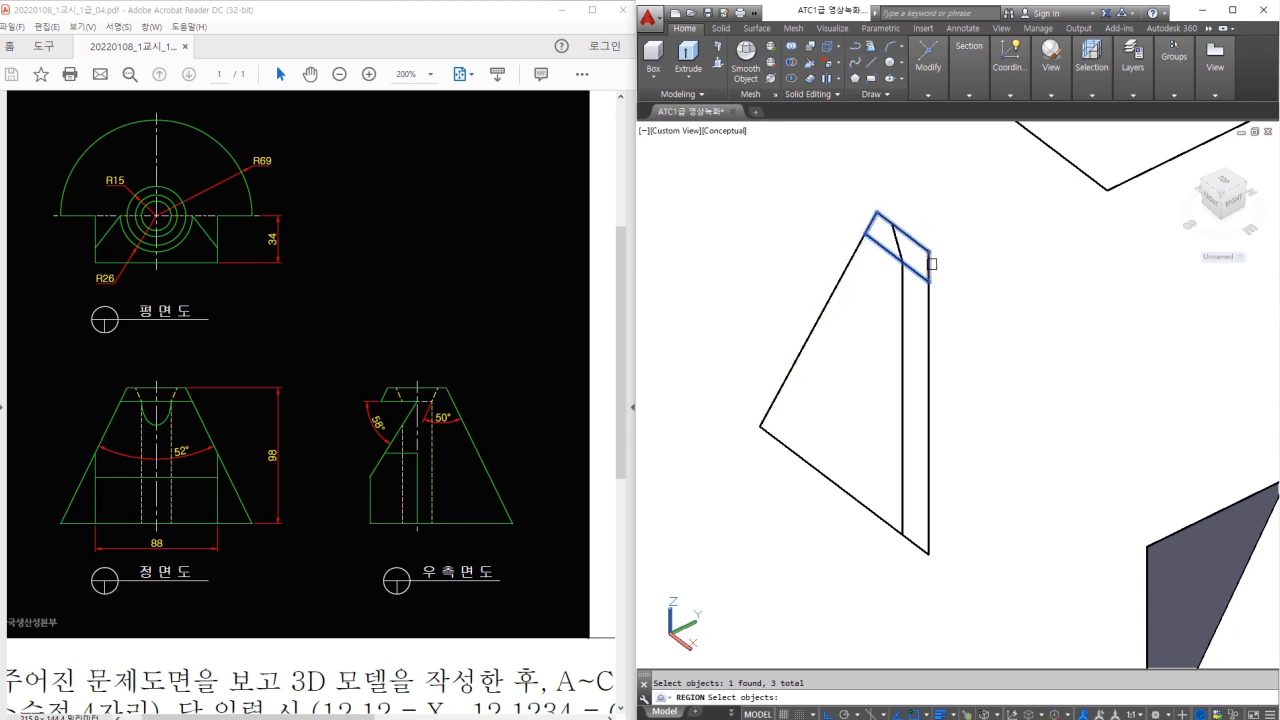
key(space)
key(space)
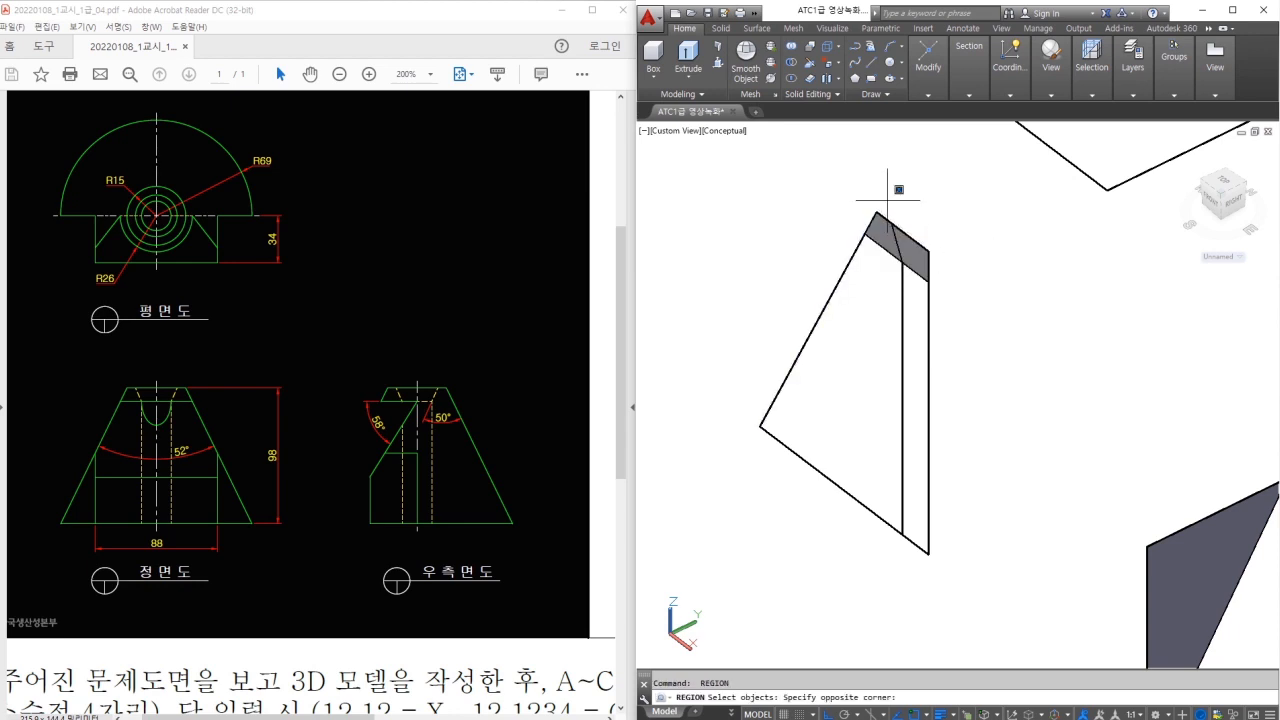
click(943, 579)
key(space)
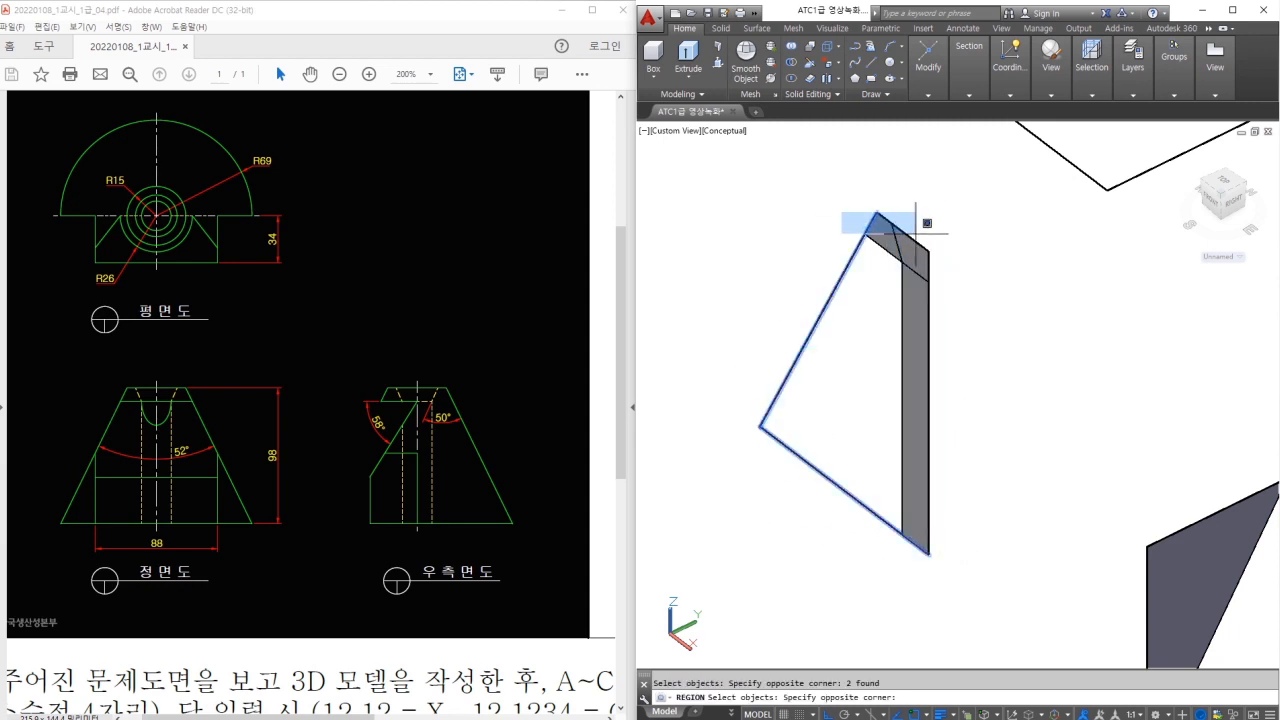
Convert the cone's outer half-section outline into a region
click(947, 266)
click(914, 223)
click(1004, 598)
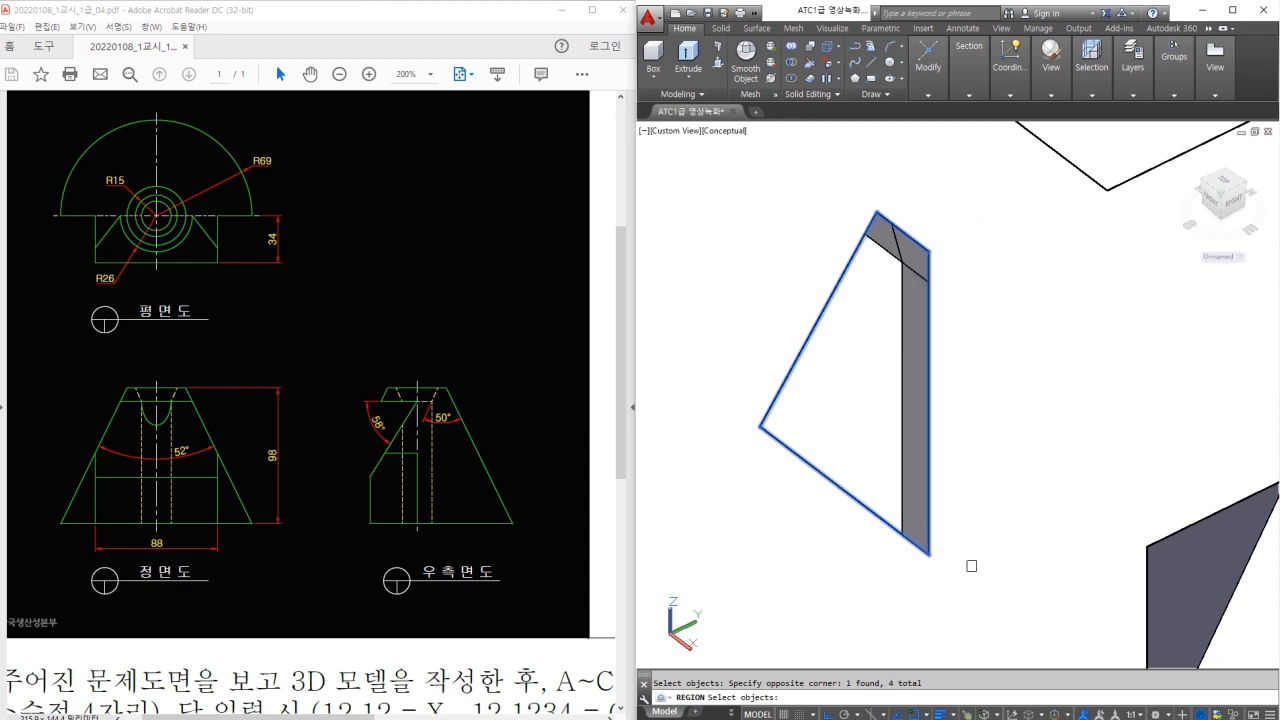
key(Return)
click(866, 343)
key(Escape)
click(921, 314)
click(887, 243)
click(873, 280)
key(Escape)
text(rev)
key(Return)
click(873, 295)
key(Return)
key(Escape)
key(Return)
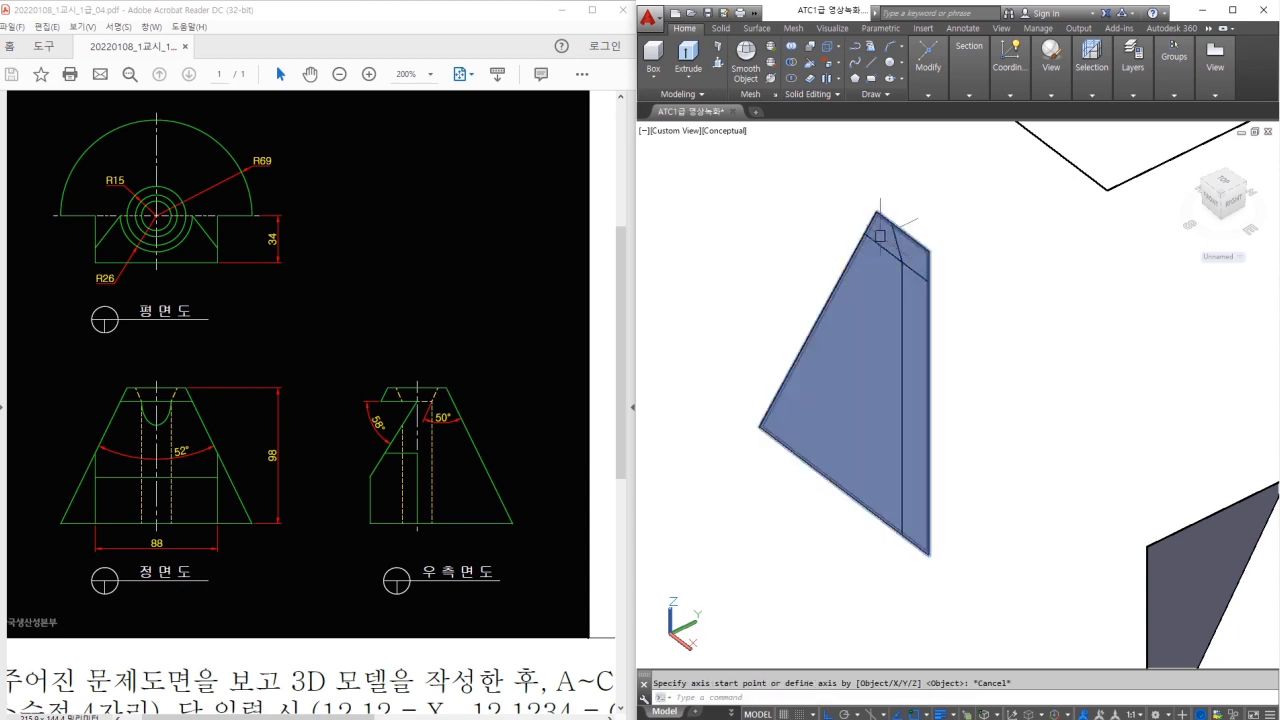
key(Escape)
Revolve the upper section's region 360° about the vertical axis edge of the profile
click(849, 197)
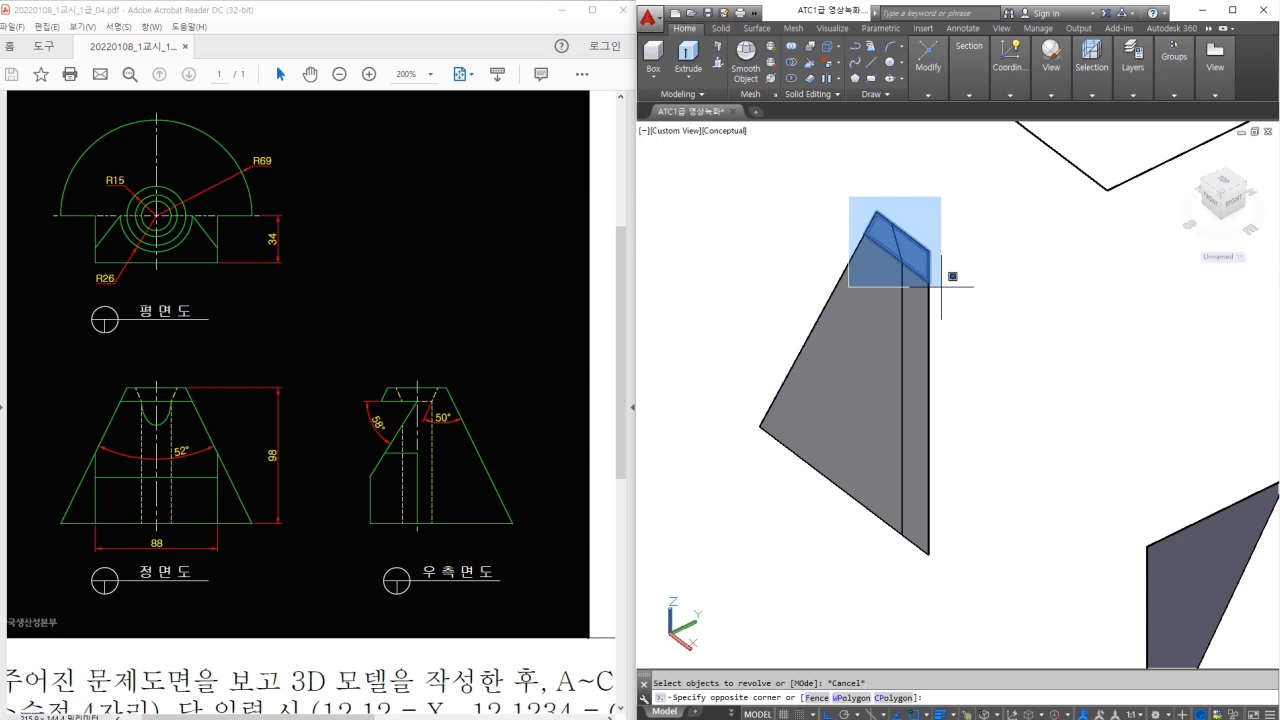
click(941, 286)
key(Return)
click(930, 251)
click(929, 280)
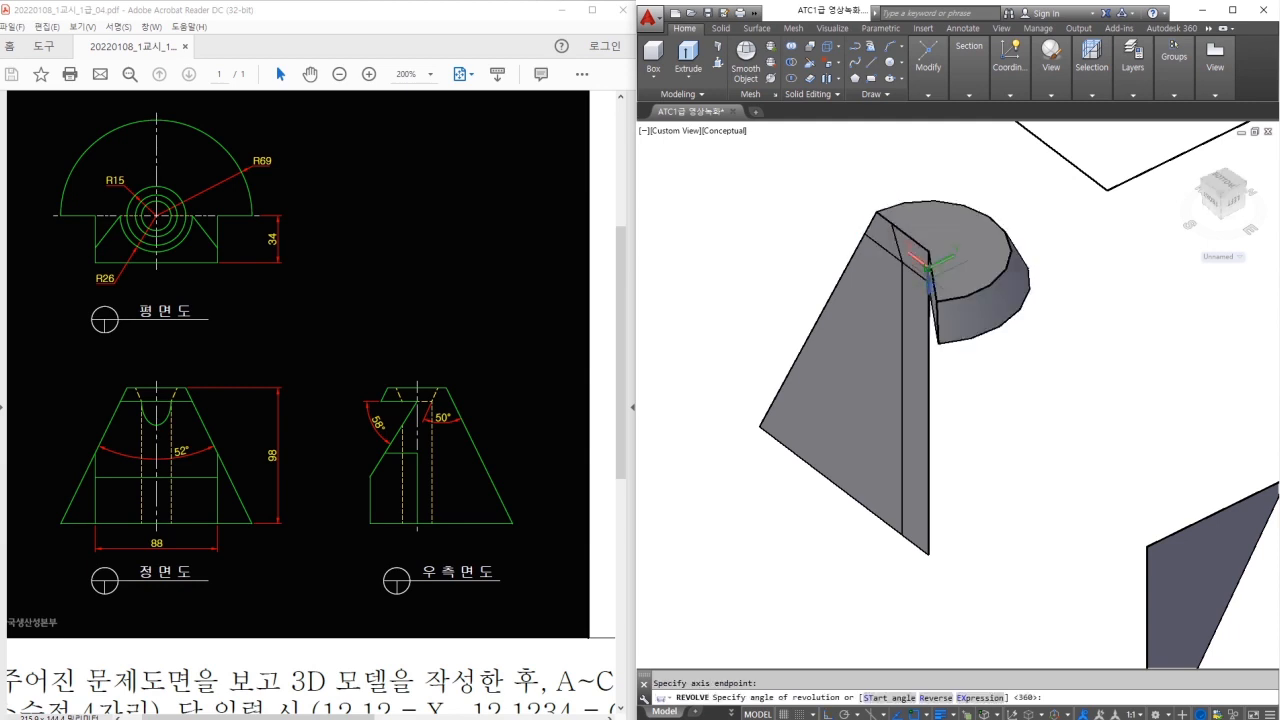
shift+middle_drag(997, 411, 980, 371)
key(Escape)
Revolve the bore region 360° about the cone's vertical axis
click(921, 394)
key(Return)
click(931, 476)
click(930, 579)
key(Return)
Revolve the cone's outer half-section region 180° about its vertical axis
shift+middle_drag(991, 514, 823, 449)
key(Return)
click(931, 233)
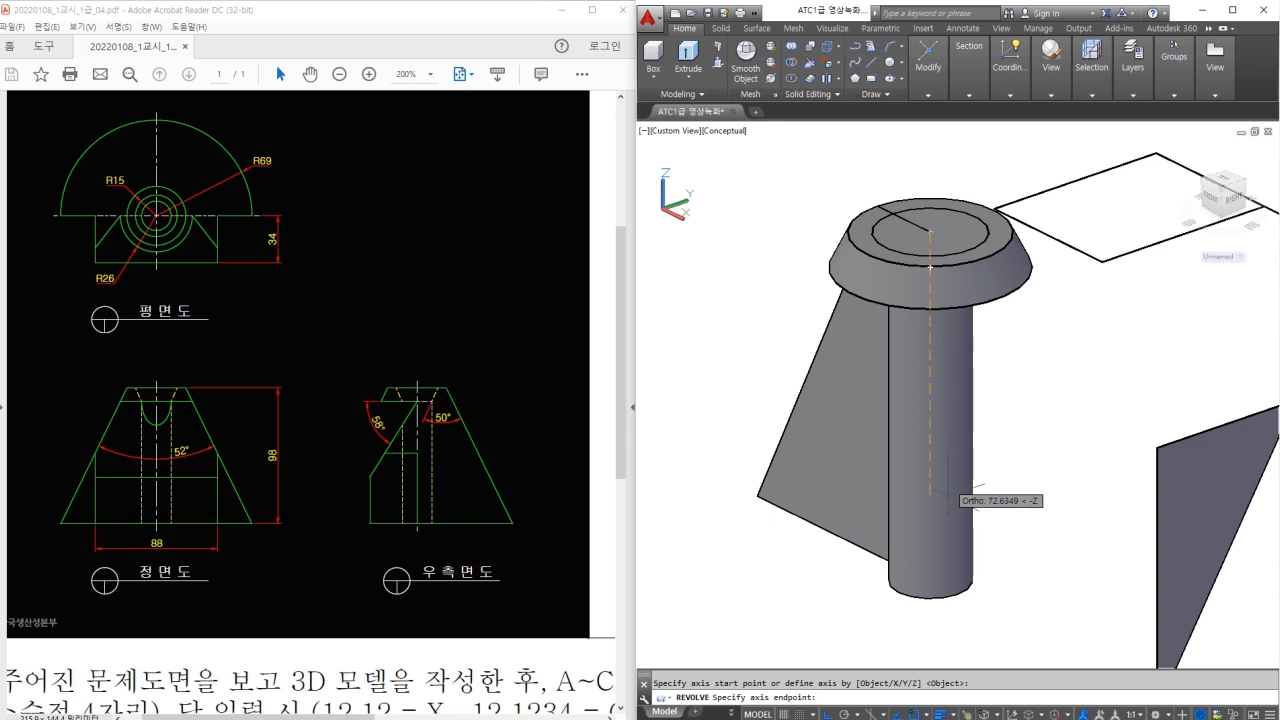
click(930, 576)
text(180)
key(Return)
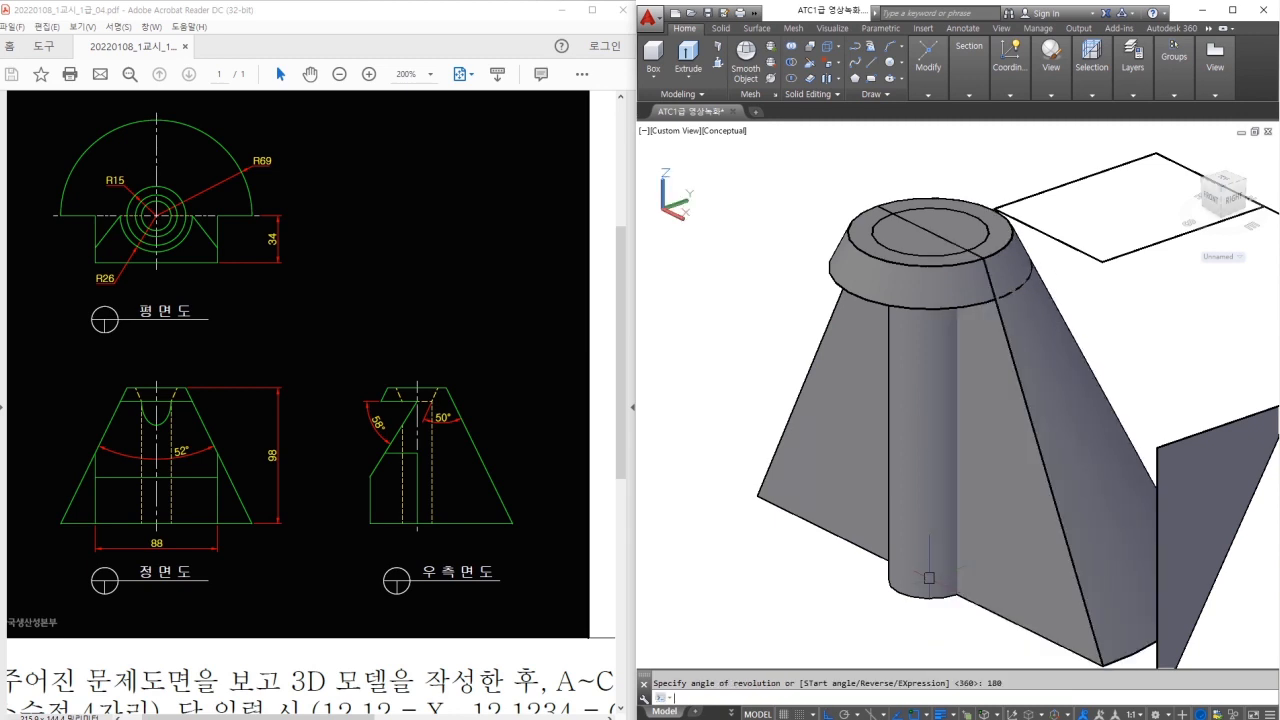
Unite the revolved upper section with the half cone
scroll(916, 580, down, 2)
middle_drag(912, 577, 912, 501)
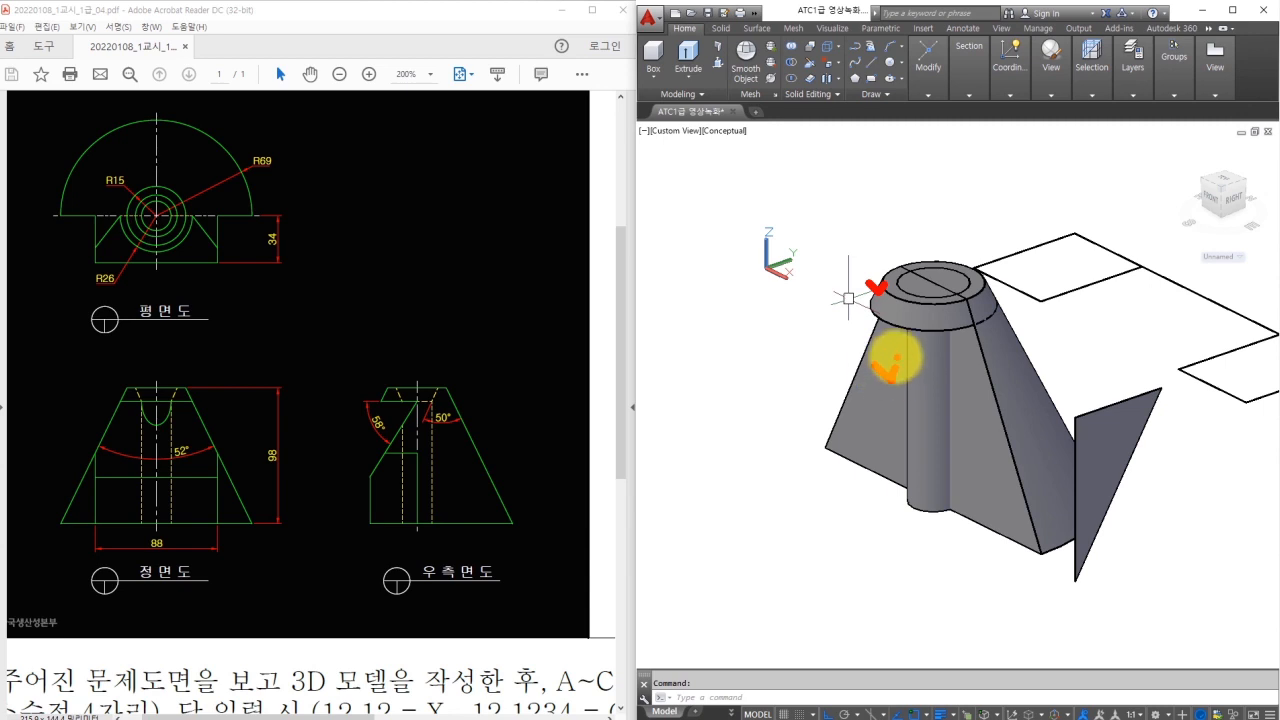
click(791, 47)
click(873, 307)
click(855, 379)
key(Return)
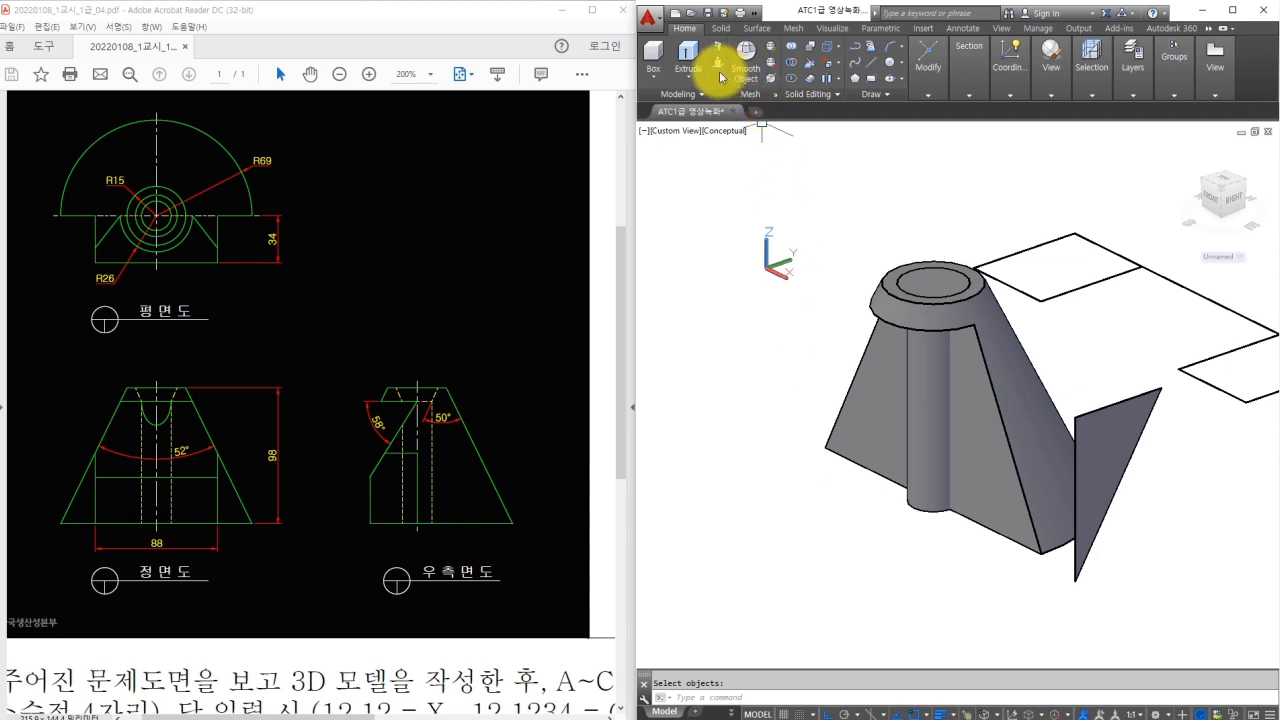
Trace the outline of the half cone's flat front face below the upper section with lines
shift+middle_drag(848, 422, 907, 335)
mouse_move(893, 297)
mouse_down()
mouse_move(800, 457)
mouse_move(1037, 523)
mouse_move(1006, 309)
mouse_move(885, 290)
mouse_up()
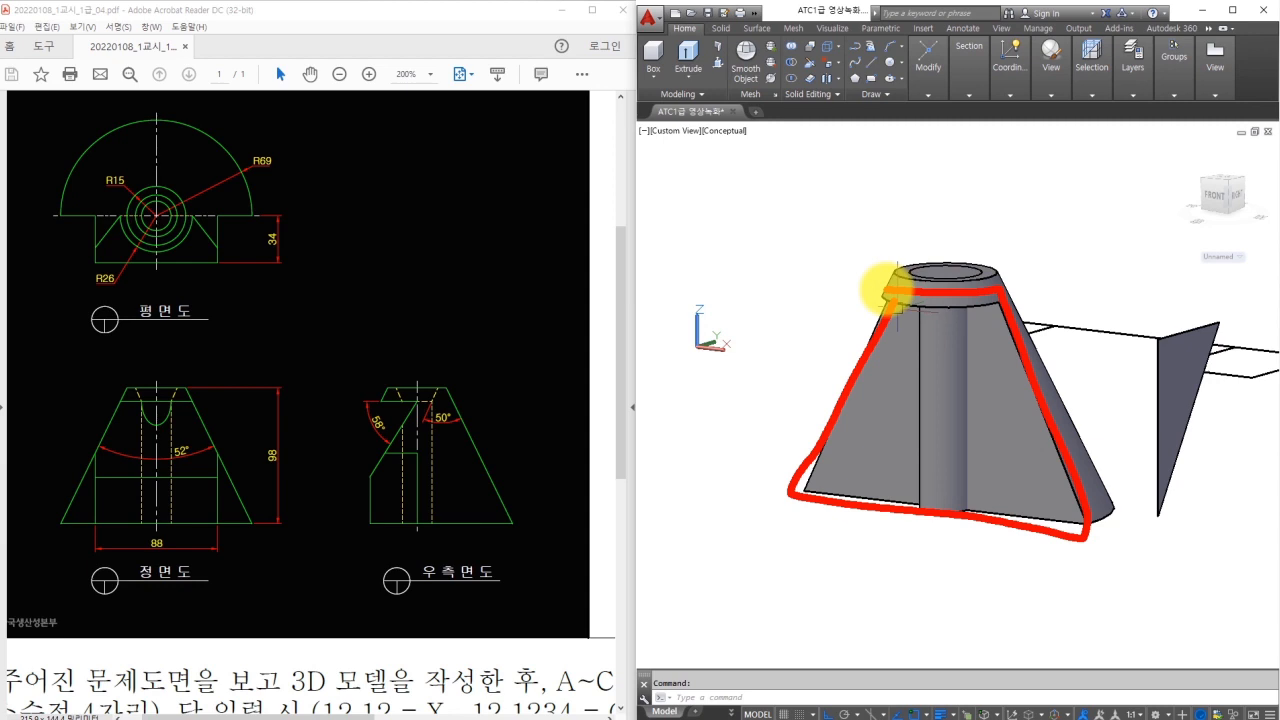
mouse_move(877, 390)
mouse_down()
mouse_move(912, 382)
mouse_move(877, 392)
mouse_up()
key(Escape)
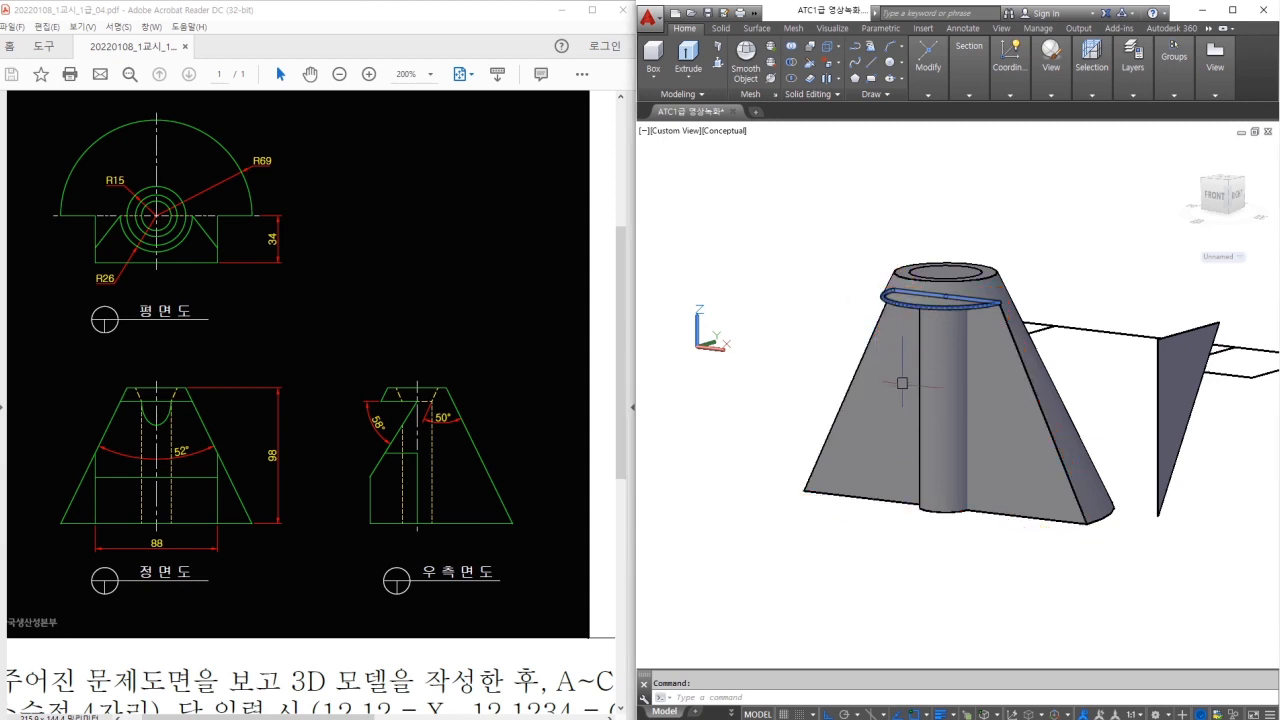
text(l)
key(Return)
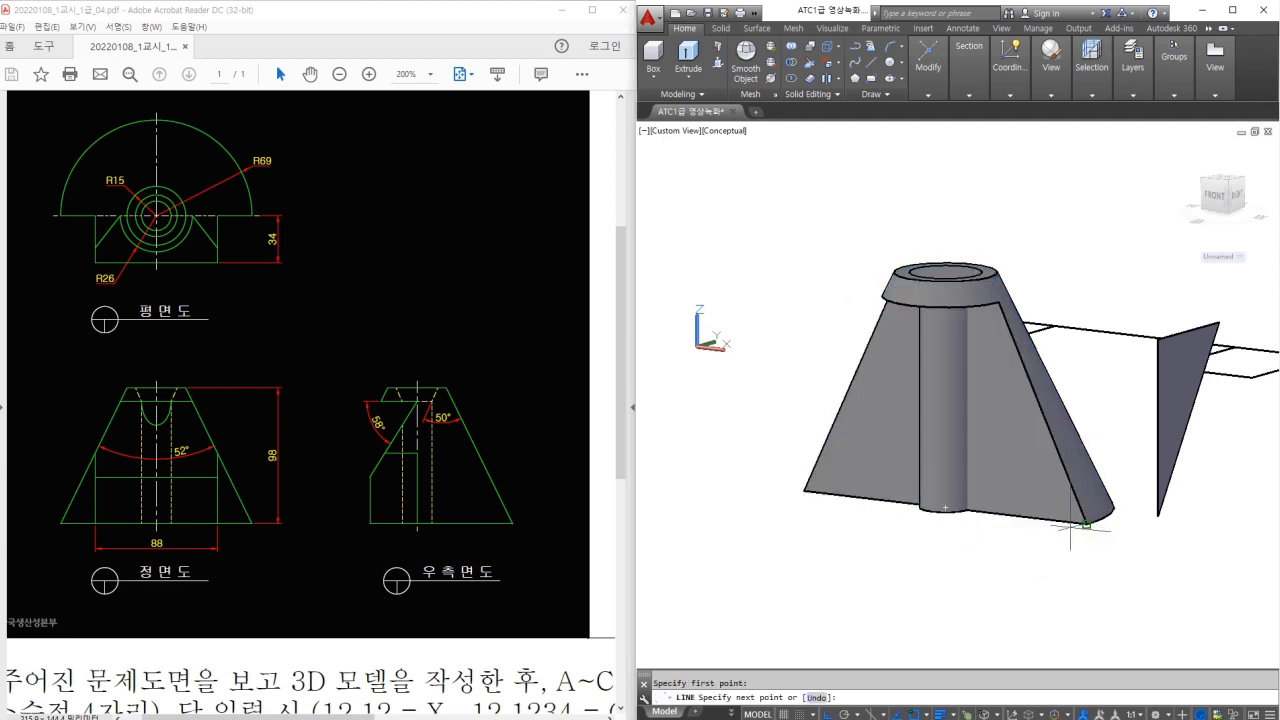
shift+middle_drag(1075, 530, 1026, 252)
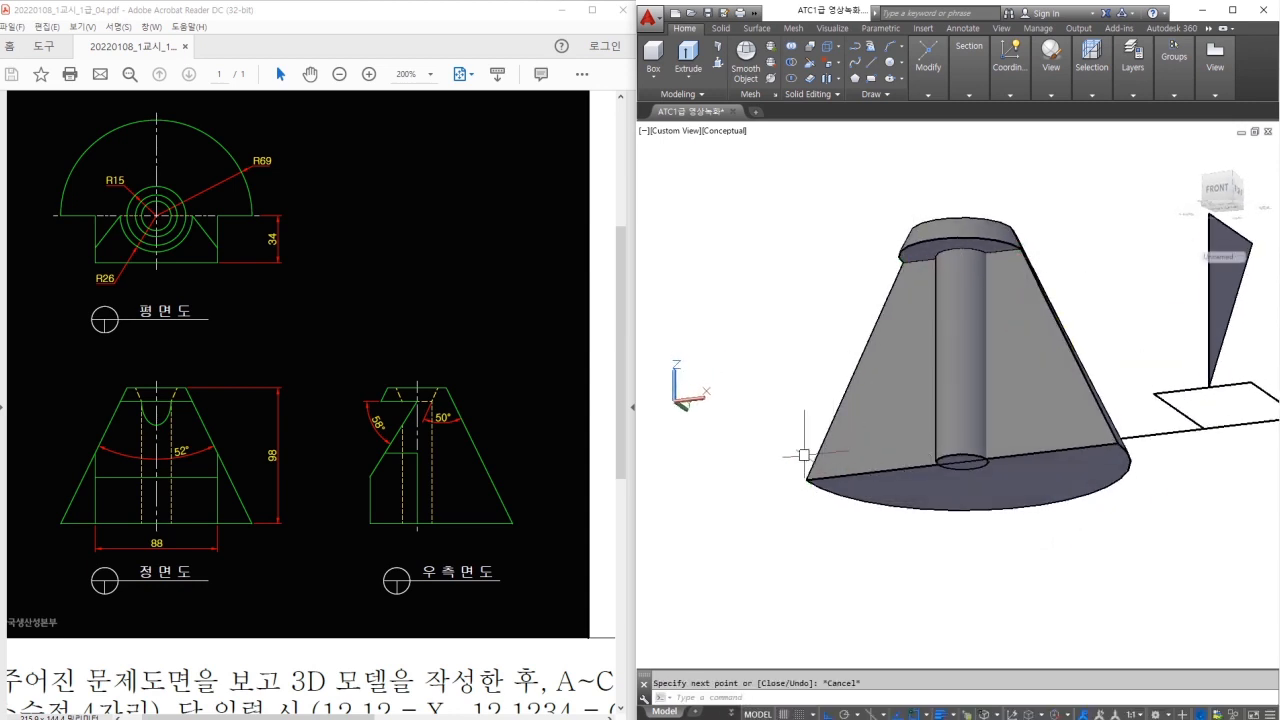
Create a region from the lines traced around the half cone's flat front face
text(reg)
key(Return)
click(794, 251)
click(1095, 508)
key(Return)
shift+middle_drag(885, 353, 857, 457)
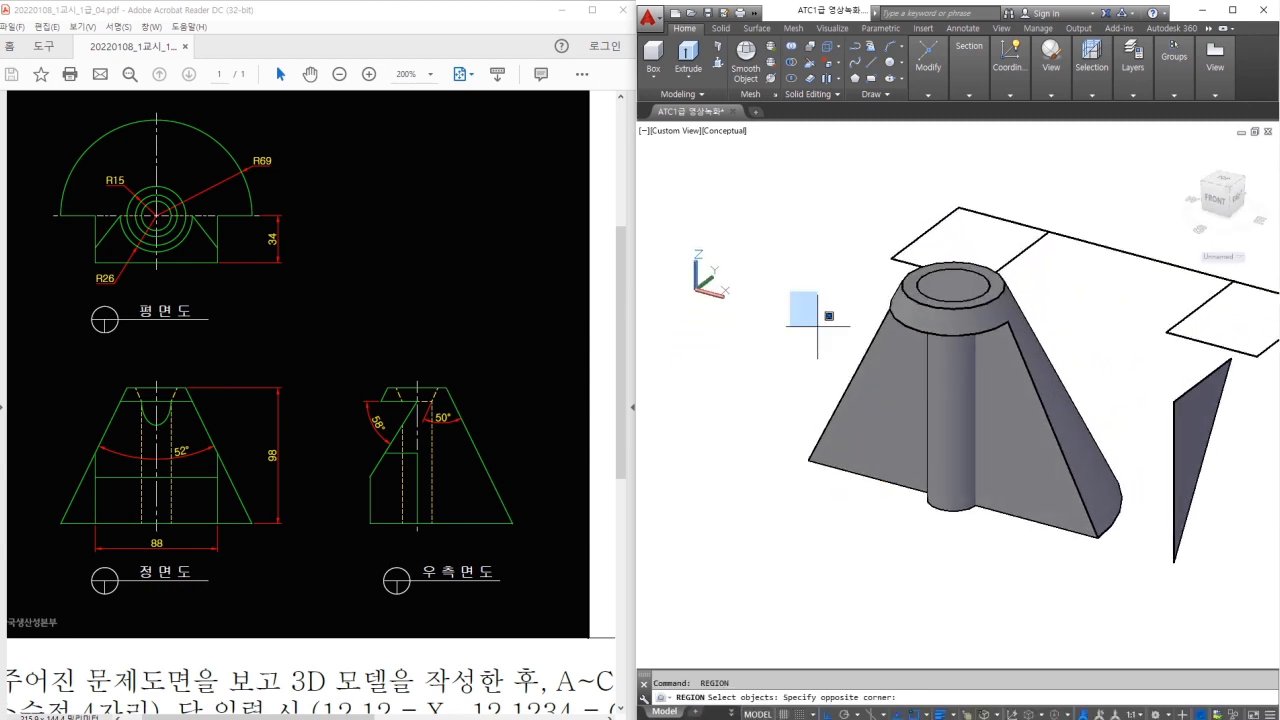
click(1107, 569)
key(Return)
Extrude the region traced on the half cone's flat front face 34 mm forward
text(ext)
key(Return)
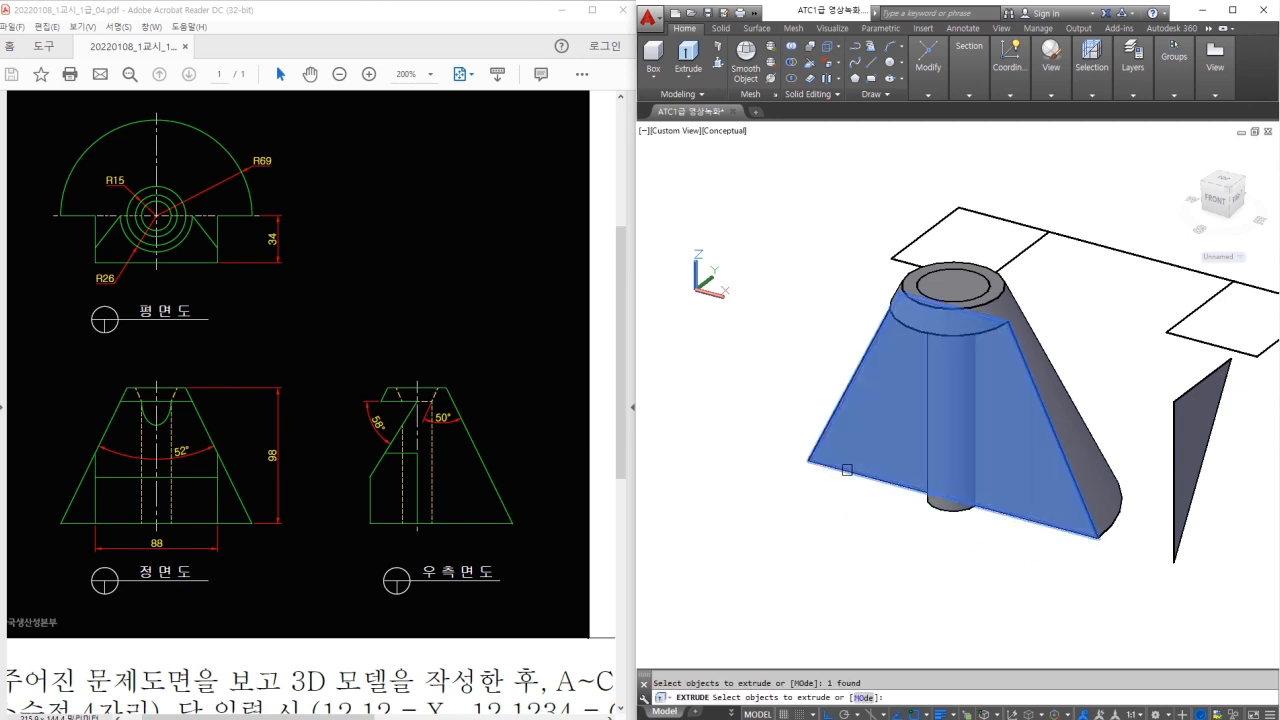
click(847, 469)
key(Return)
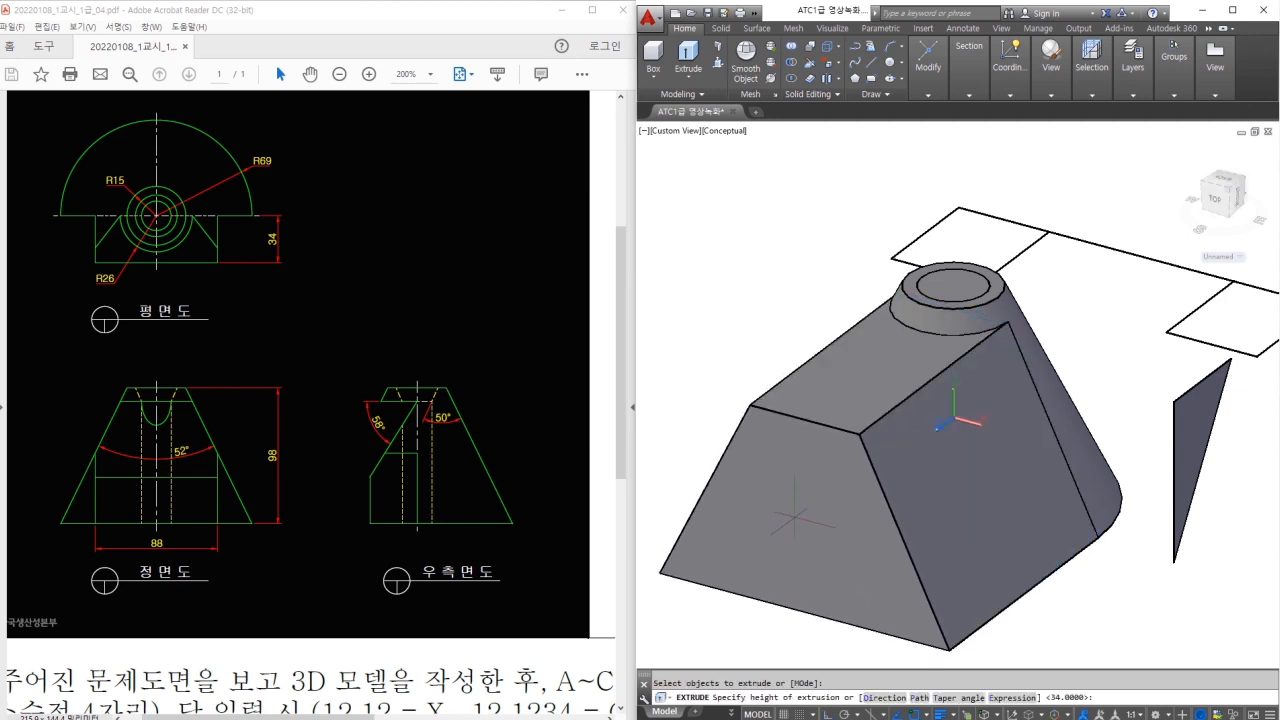
key(Return)
Move the triangular region by its upper corner to the centre of the half cone's flat face, below the upper section
mouse_move(1150, 430)
shift+middle_down()
mouse_move(1137, 409)
mouse_move(1129, 417)
shift+middle_up()
click(1106, 417)
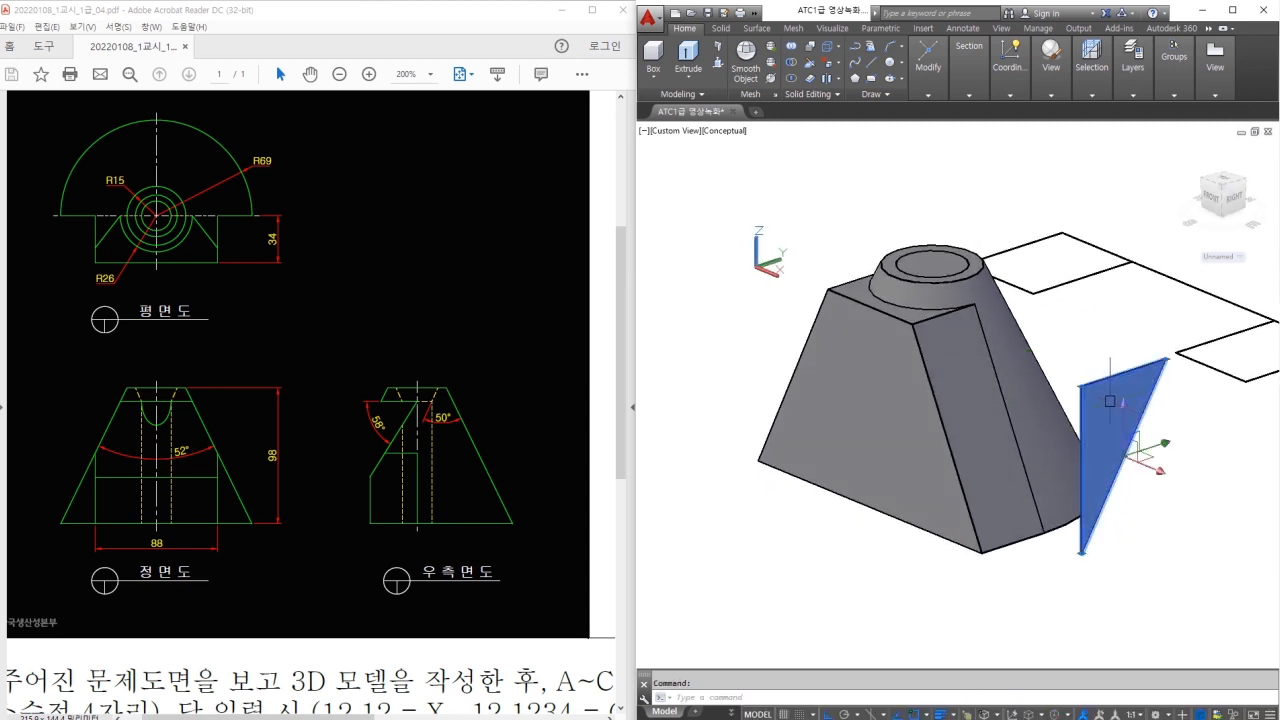
text(m)
key(Return)
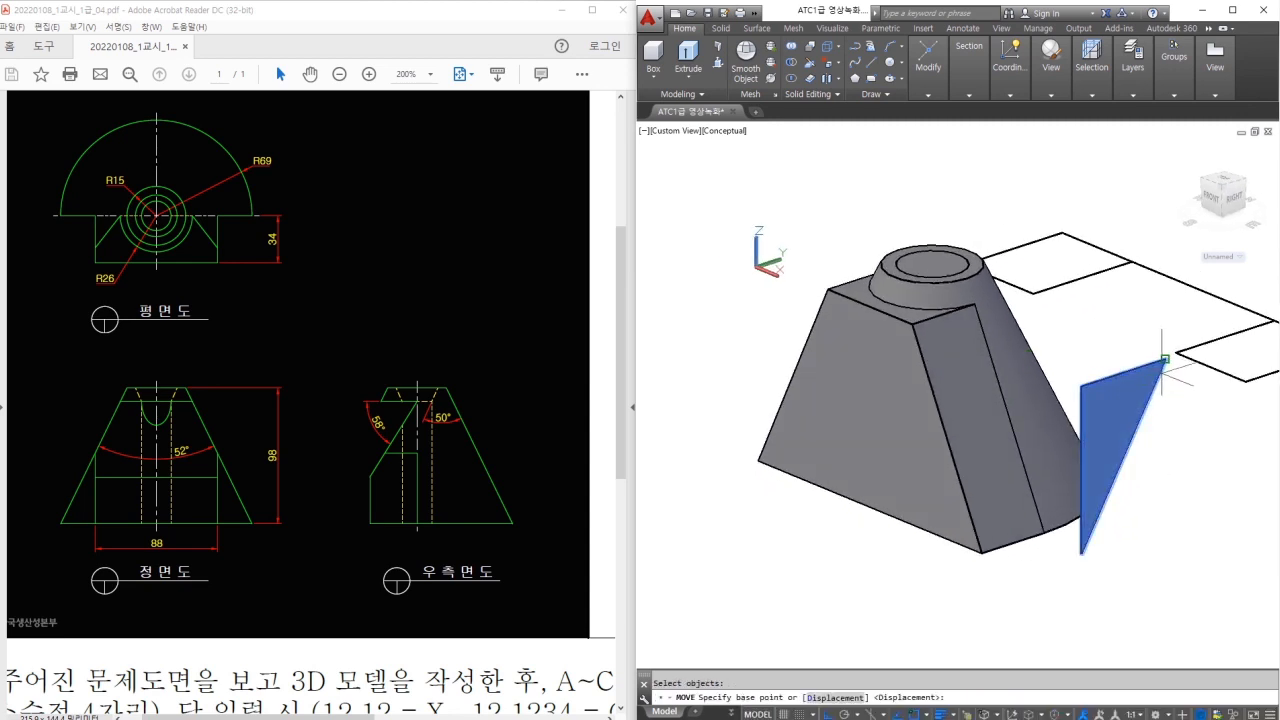
click(1165, 358)
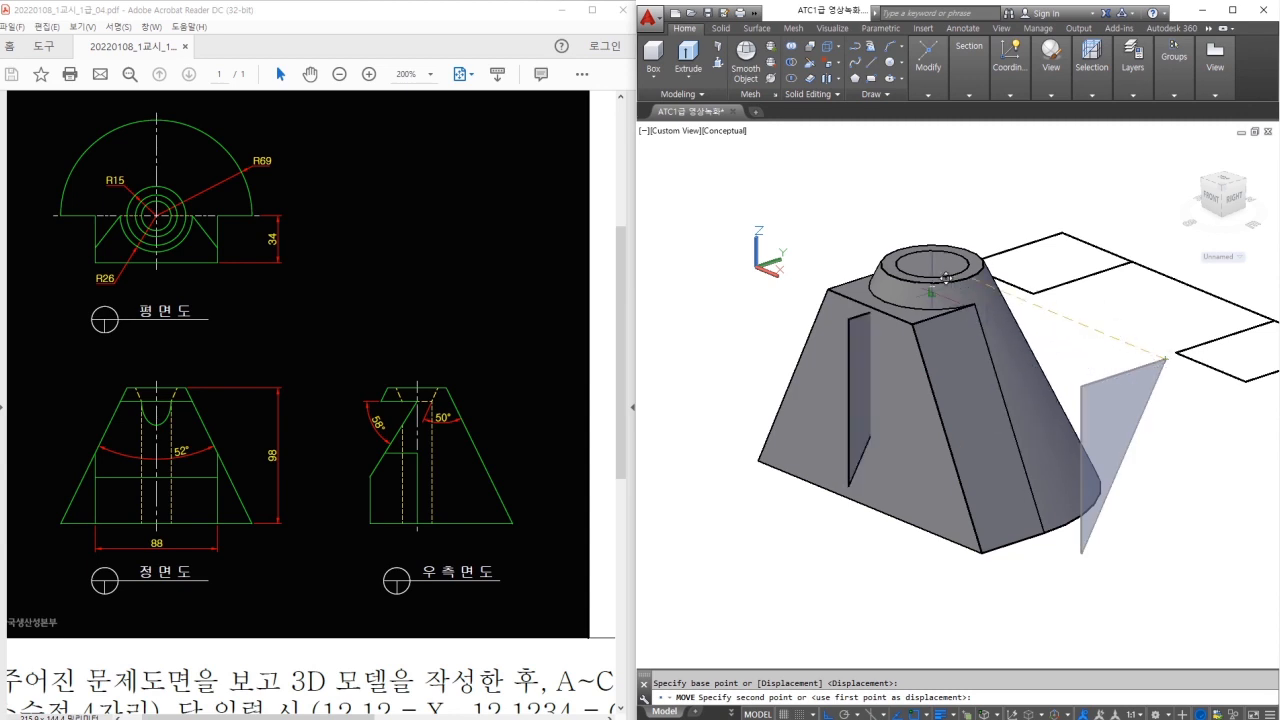
click(933, 286)
Extrude the triangular region sideways into a wedge longer than the front block's width
text(ext)
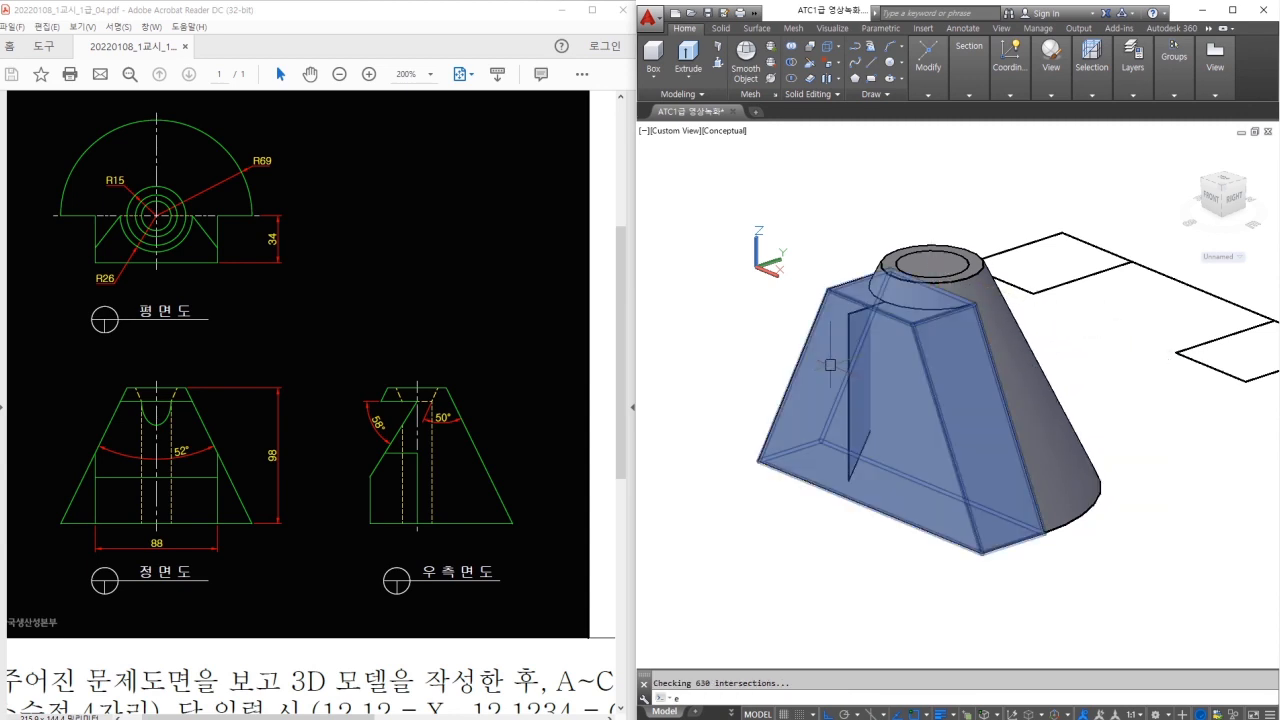
key(Return)
click(856, 370)
key(Return)
middle_drag(857, 370, 959, 411)
scroll(959, 411, down, 4)
click(795, 295)
Move the wedge along the X axis so that it spans the full width of the front block
text(m)
key(Return)
click(869, 400)
key(Return)
click(867, 482)
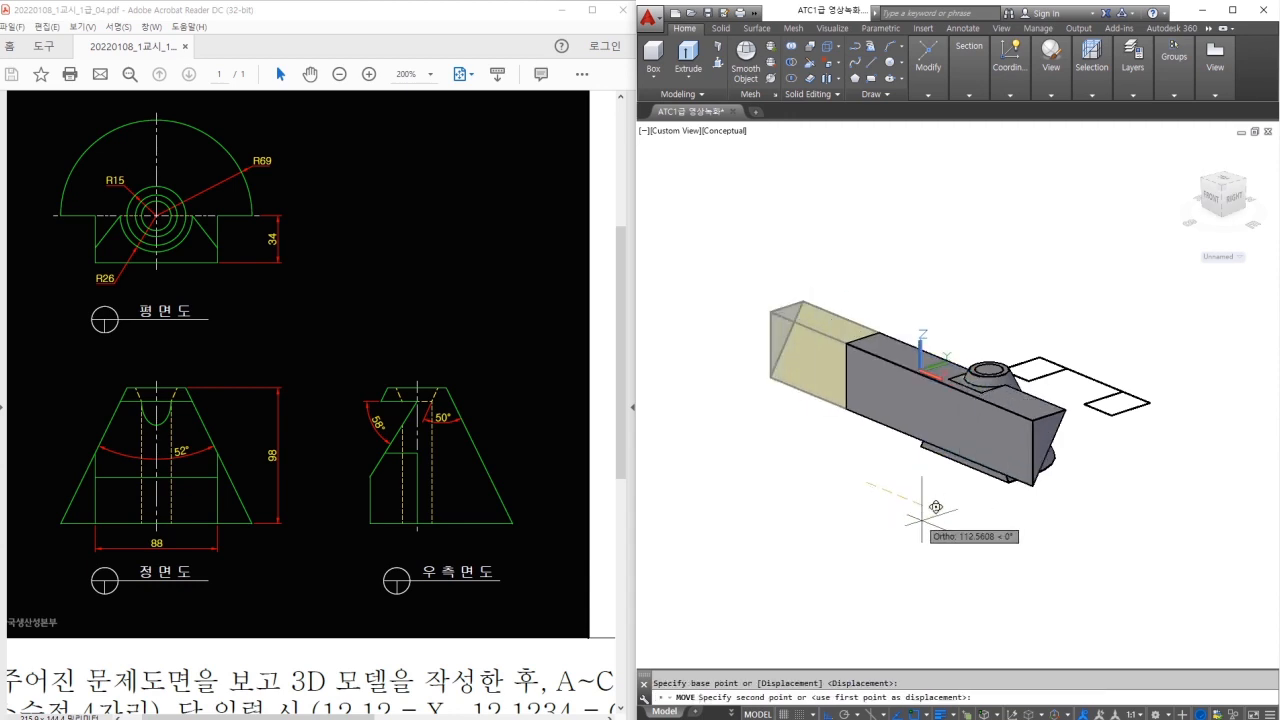
key(Escape)
Subtract the wedge from the front block to cut its sloping front face
scroll(972, 490, up, 2)
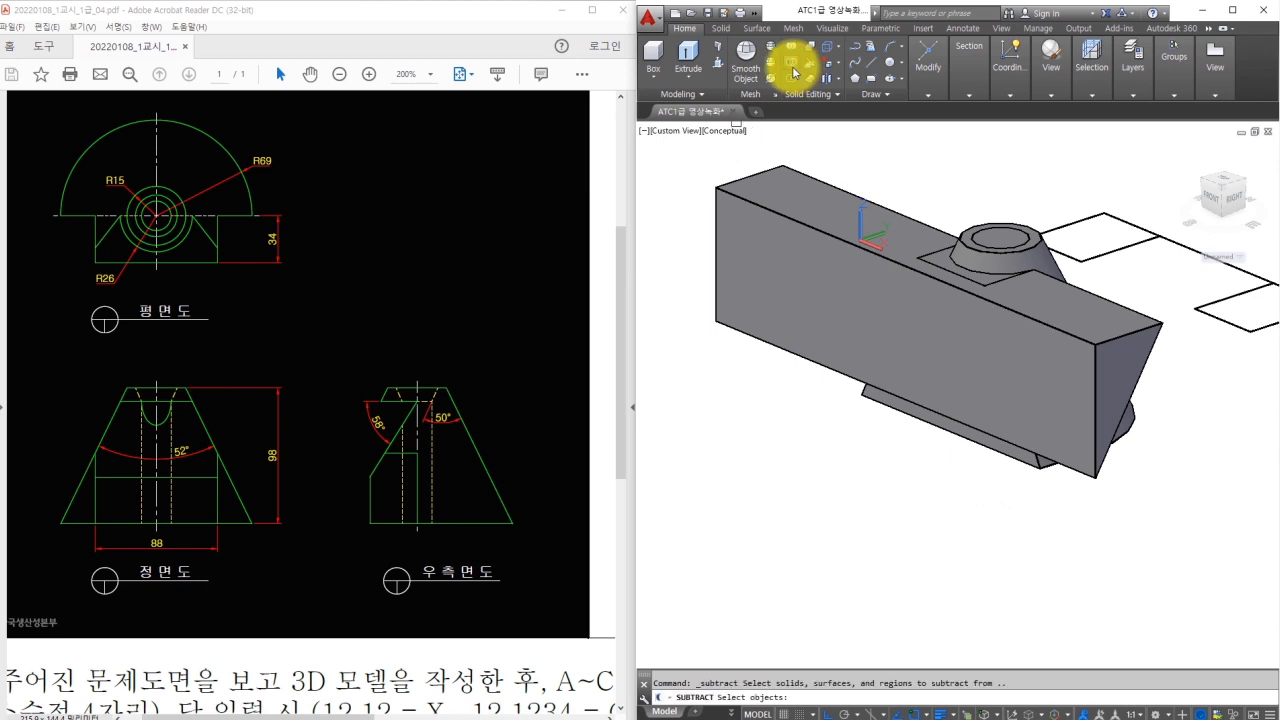
click(879, 404)
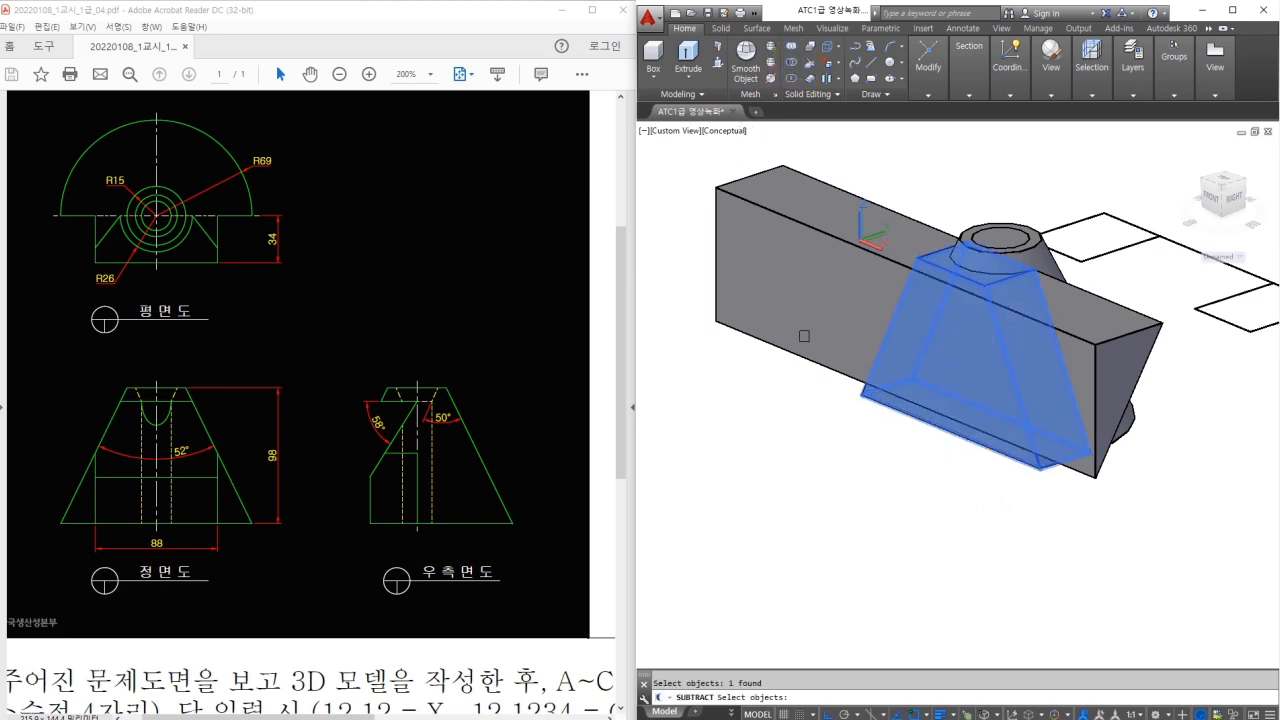
key(Return)
click(807, 284)
key(Return)
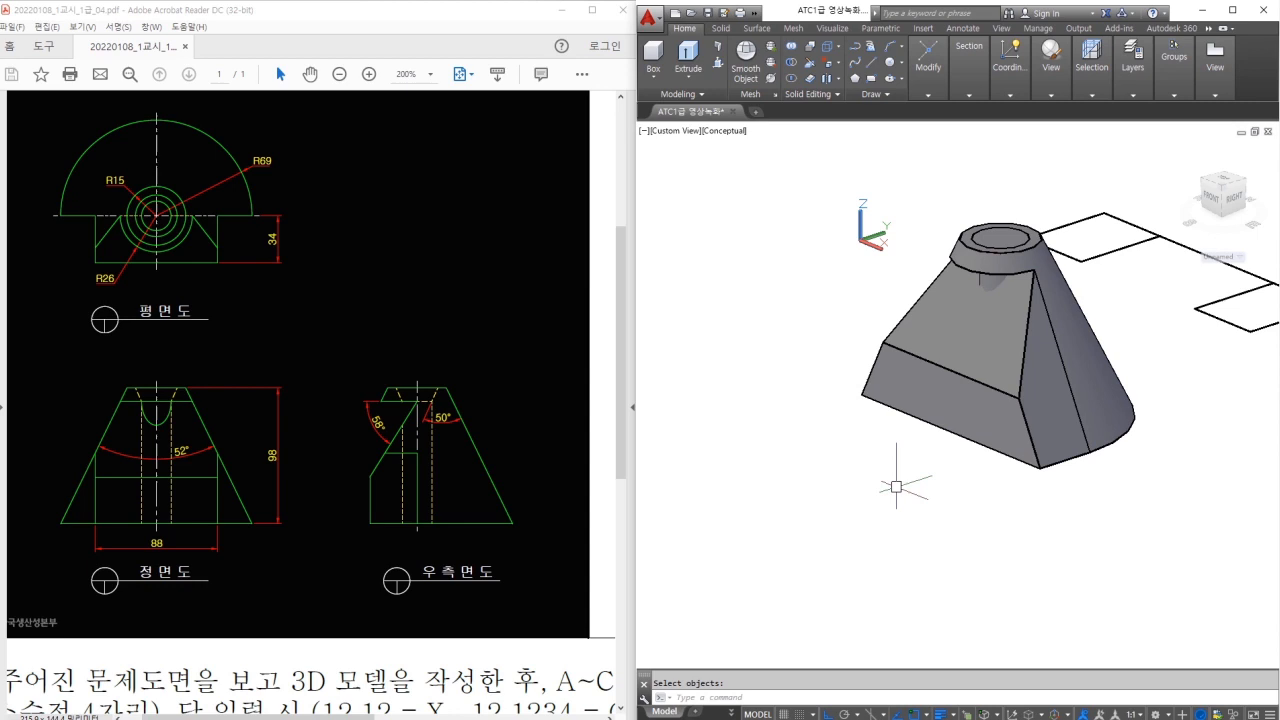
Unite the cut front block with the half cone
click(999, 347)
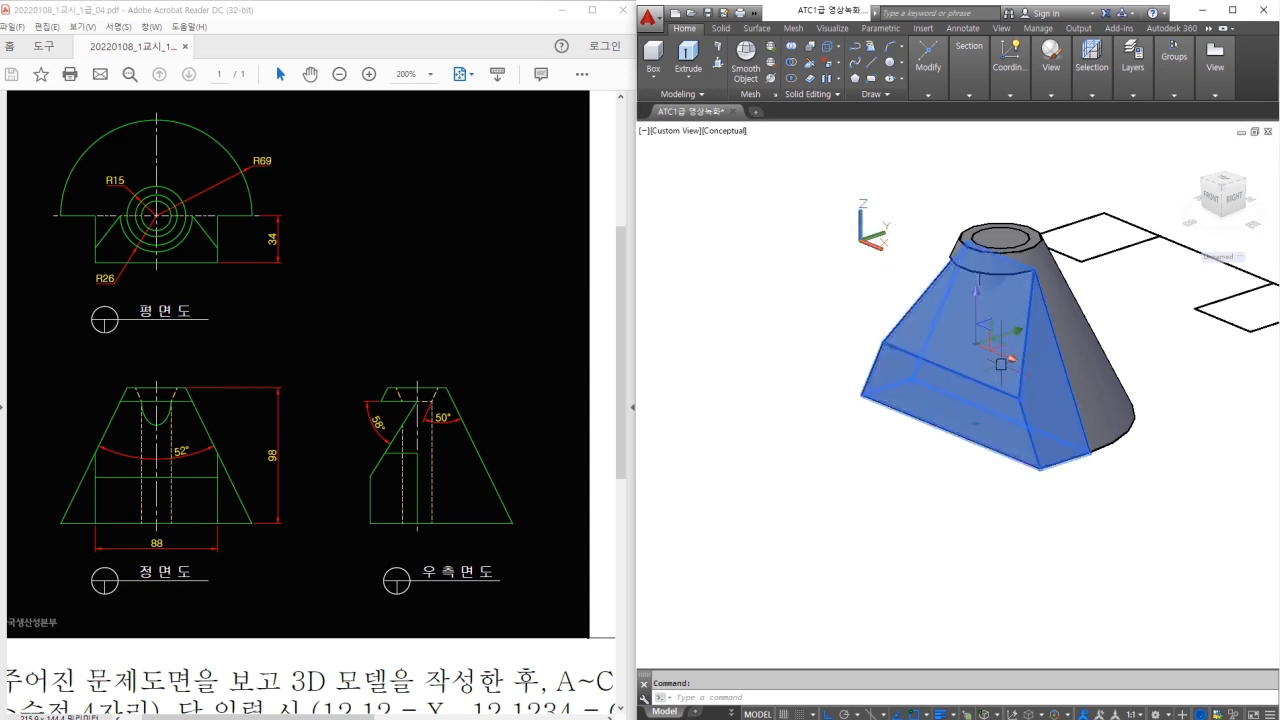
key(Escape)
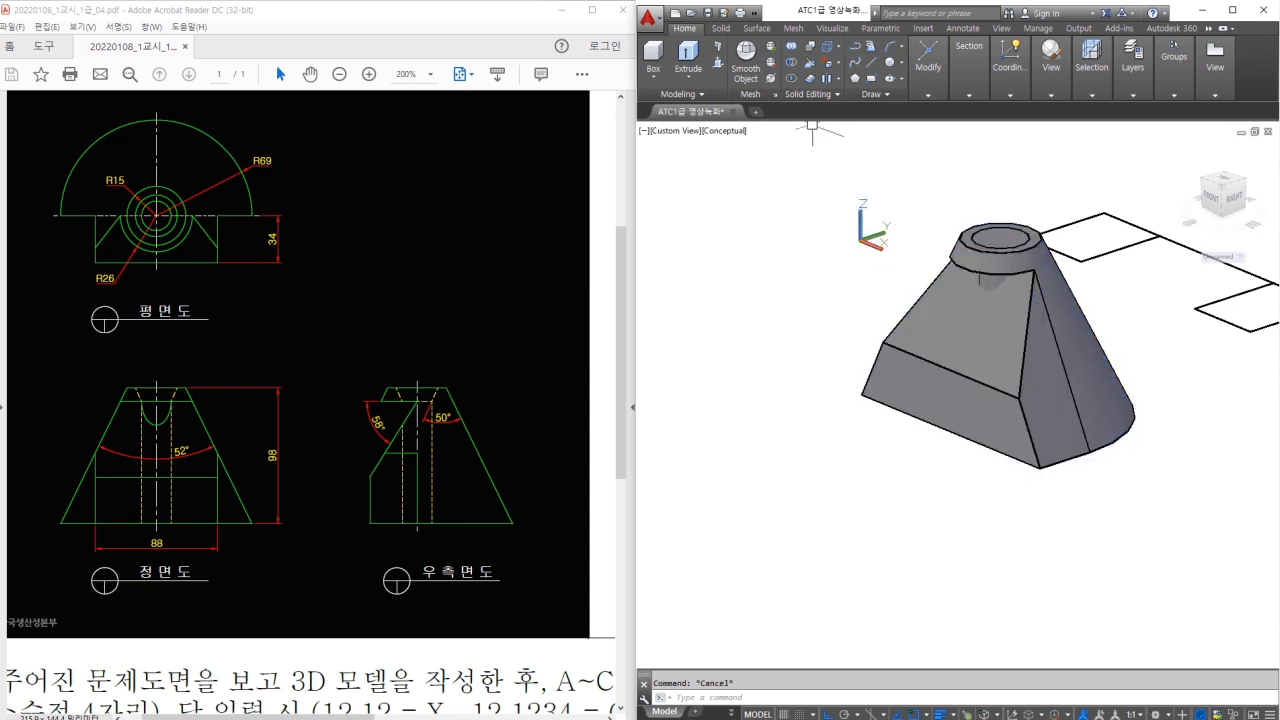
click(794, 52)
click(1008, 462)
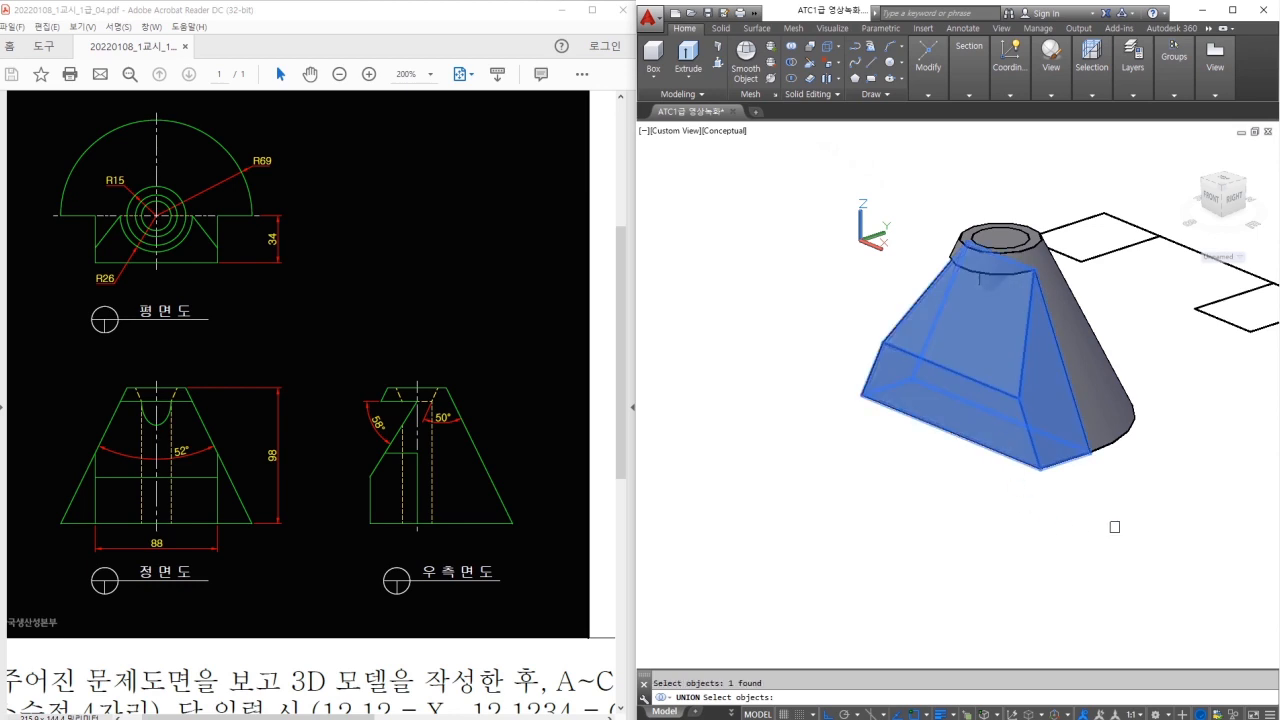
click(1111, 380)
key(Return)
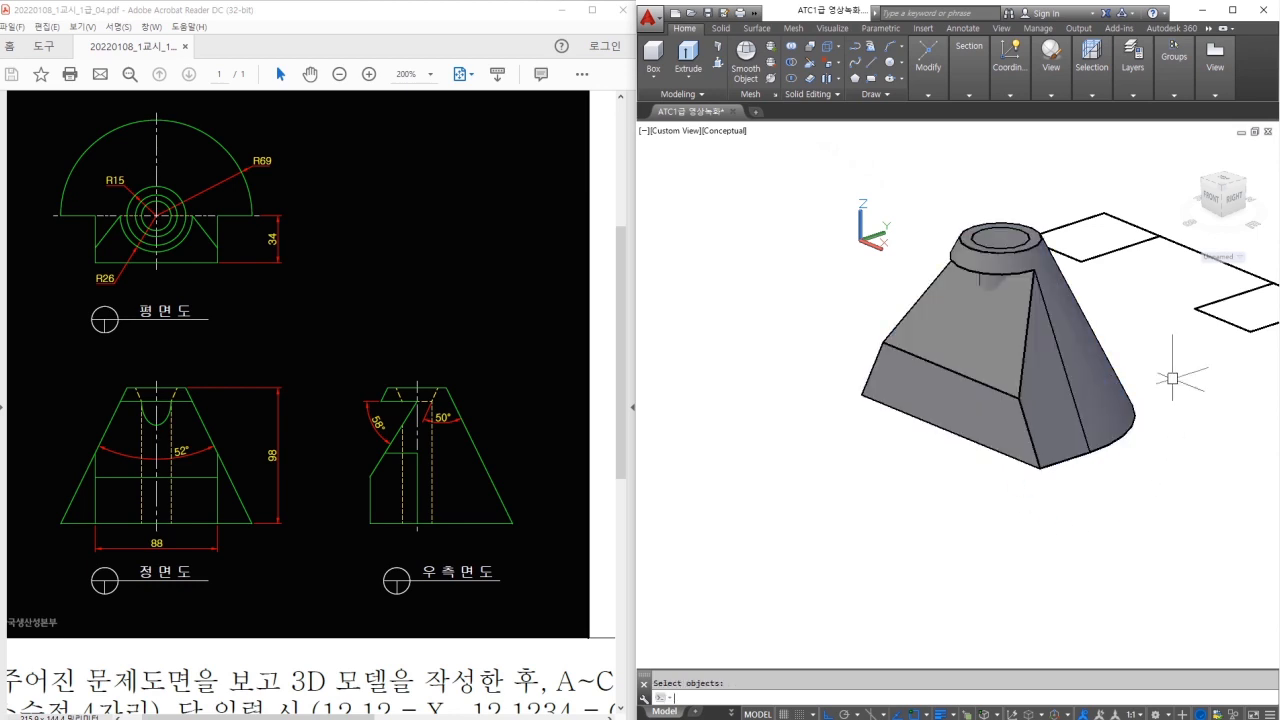
Subtract the central bore solid from the united body
click(793, 65)
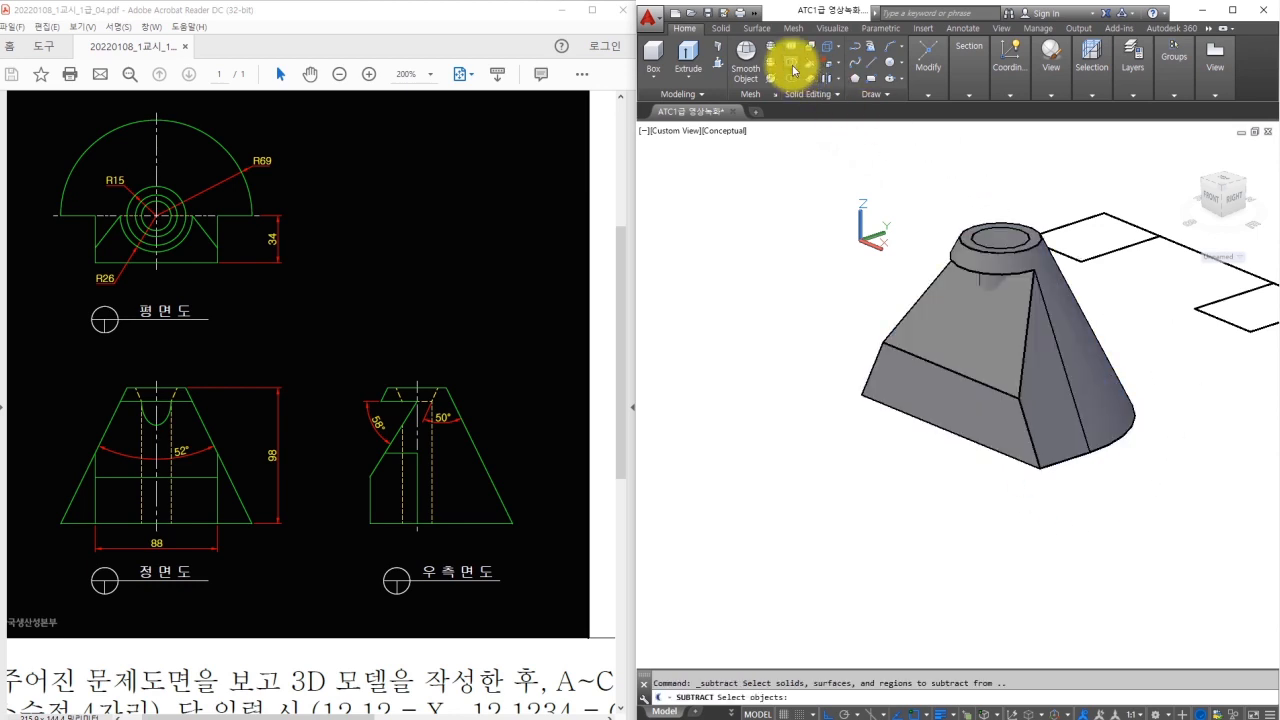
click(948, 330)
key(Return)
click(987, 279)
key(Return)
Move the two side rectangles and their connecting line by the line's midpoint to the body's base
shift+middle_drag(1160, 360, 1090, 405)
scroll(1095, 329, down, 2)
middle_drag(1079, 319, 1049, 313)
text(m)
key(Return)
click(1093, 251)
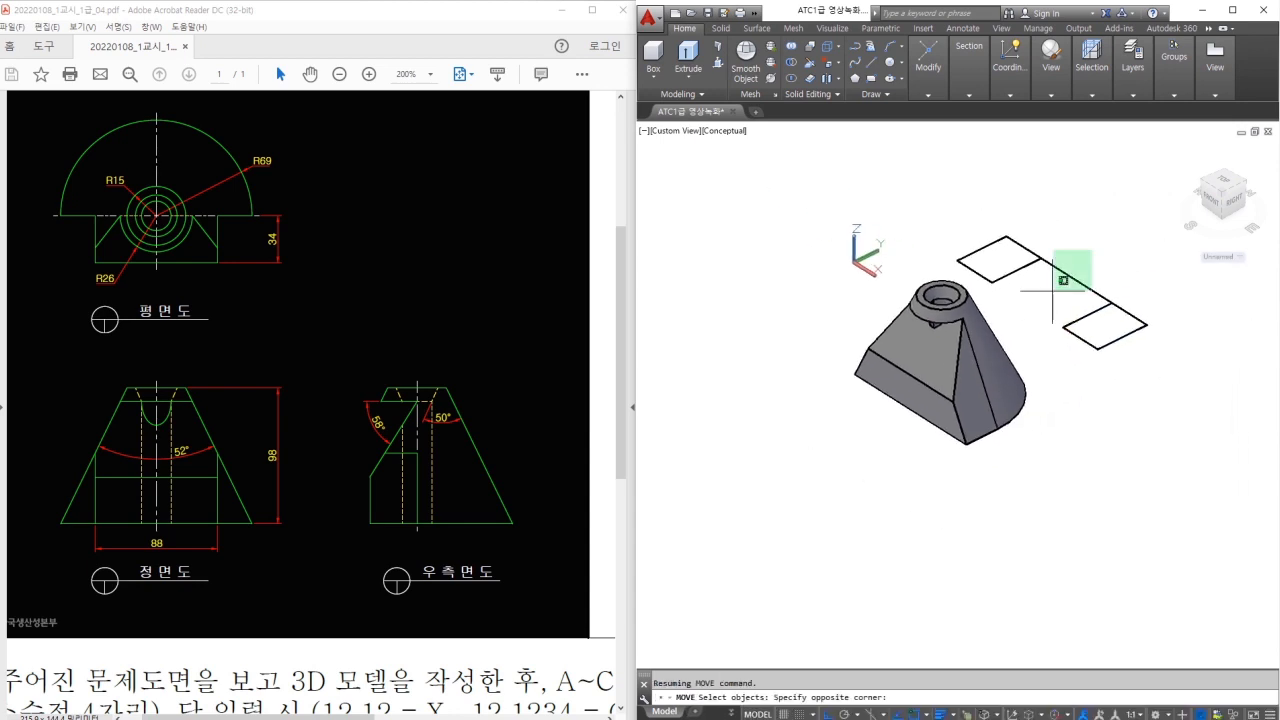
click(1022, 328)
key(Return)
click(1075, 282)
click(937, 391)
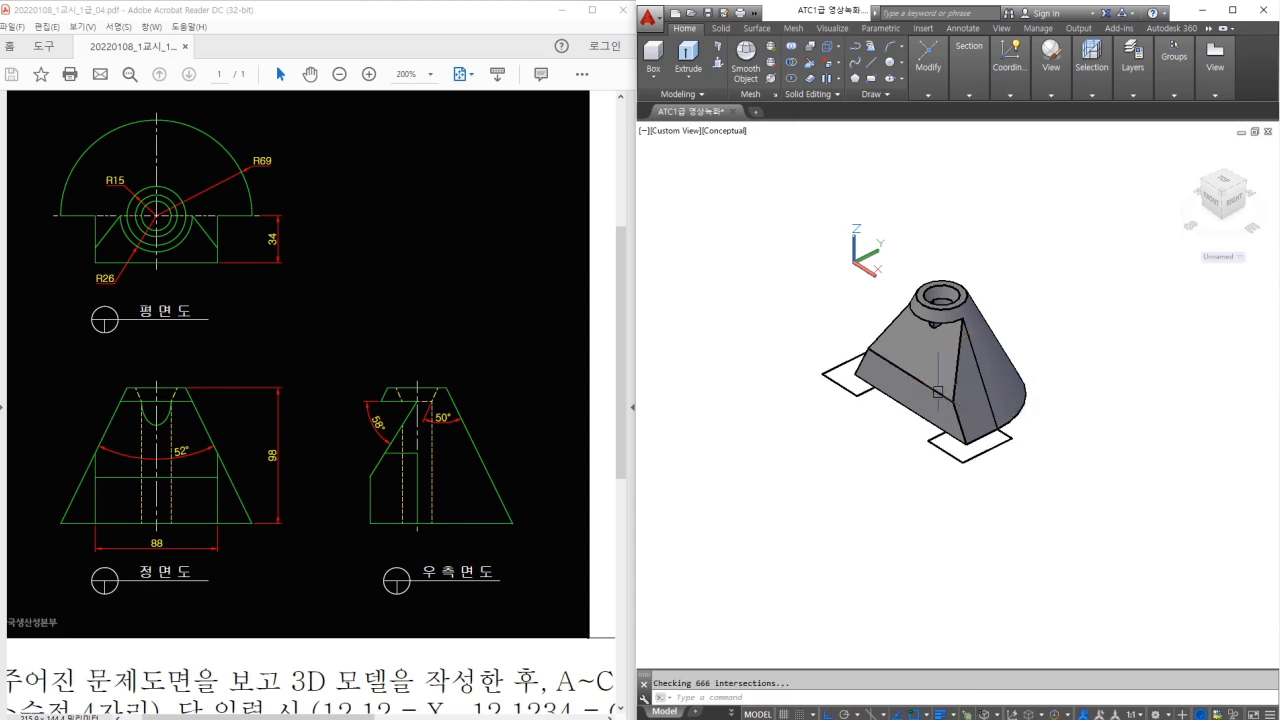
Extrude both side rectangles upward into blocks that pass through the sloping sides of the front block
click(836, 379)
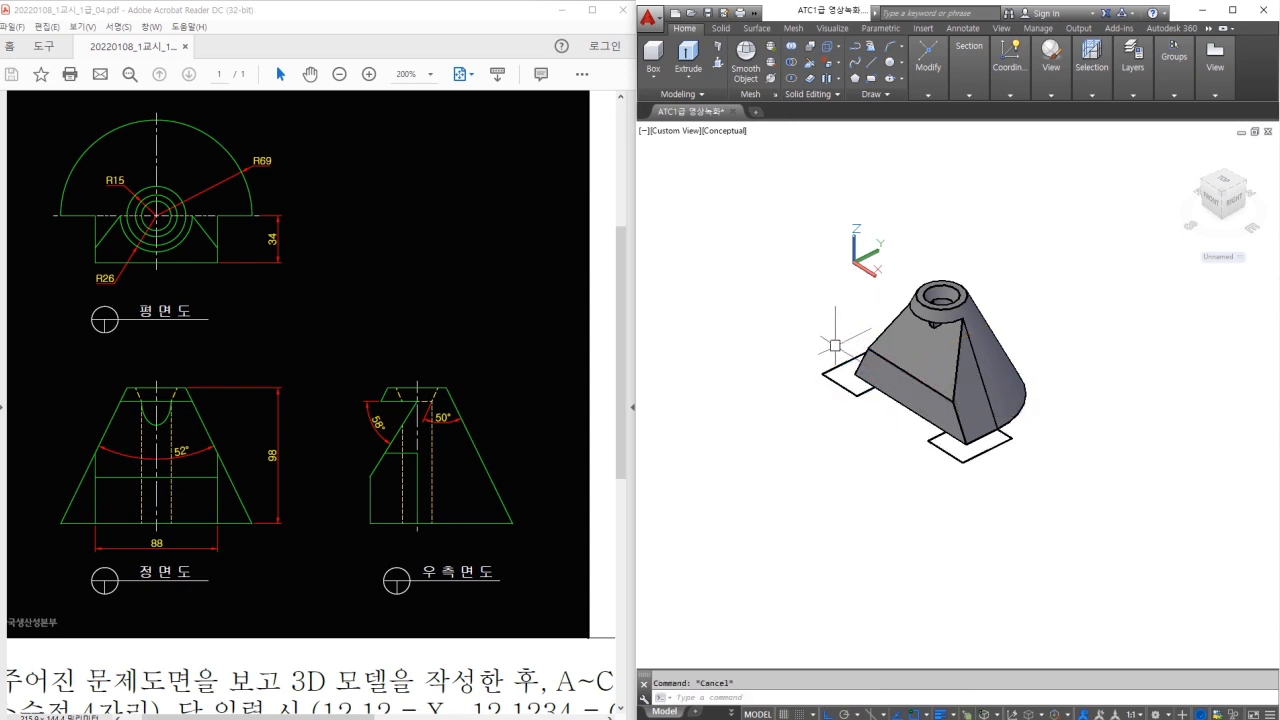
text(xt)
key(Return)
click(838, 367)
key(Return)
click(835, 257)
key(Return)
click(967, 461)
key(Return)
click(909, 159)
Subtract the two extruded side blocks from the body to trim the front block's sides vertically
click(795, 62)
click(969, 306)
key(Return)
click(970, 393)
click(826, 347)
key(Return)
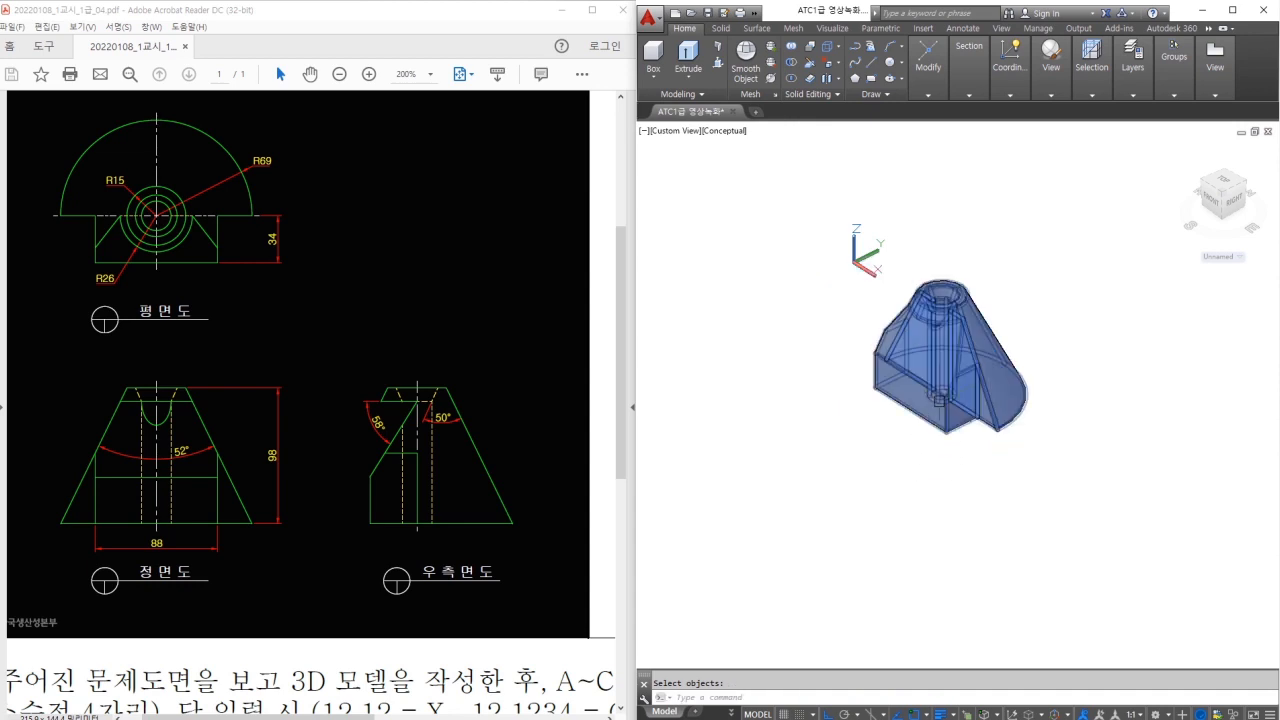
Move the finished solid aside, away from the leftover construction geometry
scroll(940, 410, up, 3)
shift+middle_drag(1000, 445, 884, 441)
scroll(988, 475, down, 2)
click(982, 425)
text(m)
key(Return)
click(884, 441)
mouse_move(1048, 505)
shift+middle_down()
mouse_move(1062, 491)
mouse_move(951, 431)
mouse_move(905, 426)
shift+middle_up()
click(1130, 522)
key(Escape)
Delete the construction geometry left behind at the solid's former position
click(944, 466)
click(867, 357)
key(Delete)
List the mass properties of the finished solid to read its volume for question 6, and close the report
scroll(967, 396, up, 4)
shift+middle_drag(967, 396, 932, 472)
click(932, 472)
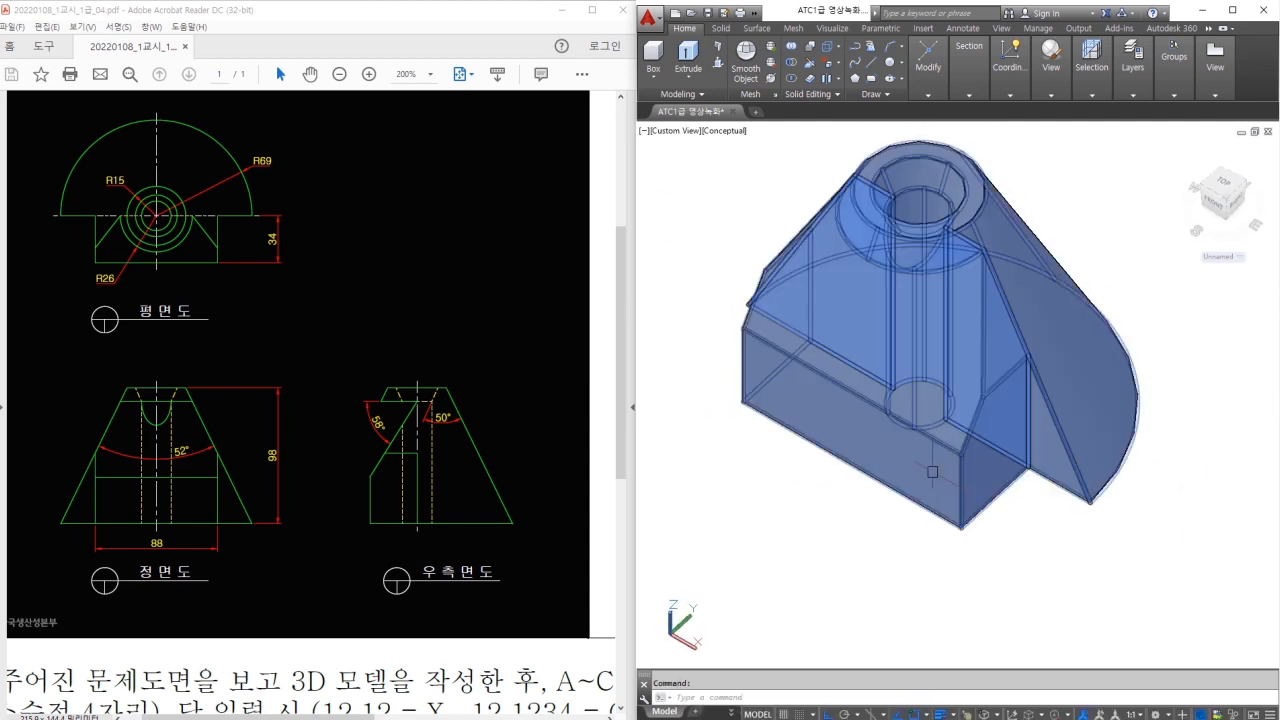
key(Return)
key(Return)
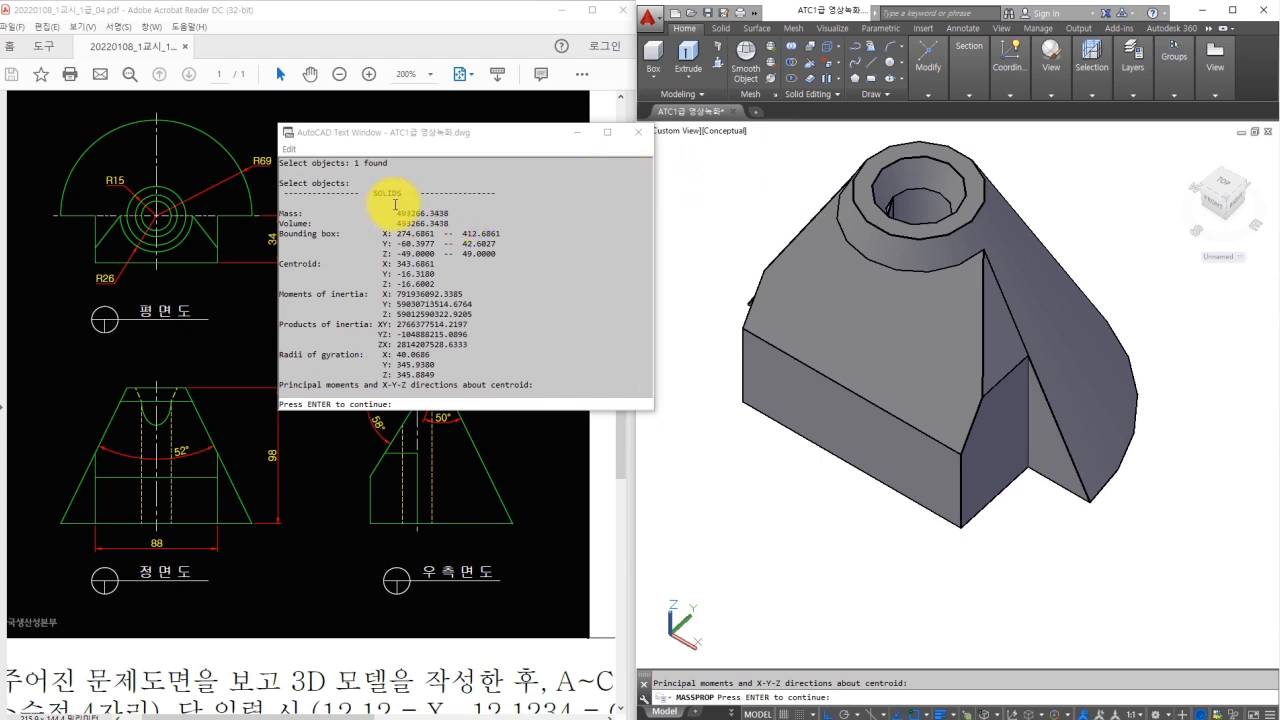
click(764, 210)
key(Return)
scroll(500, 250, up, 3)
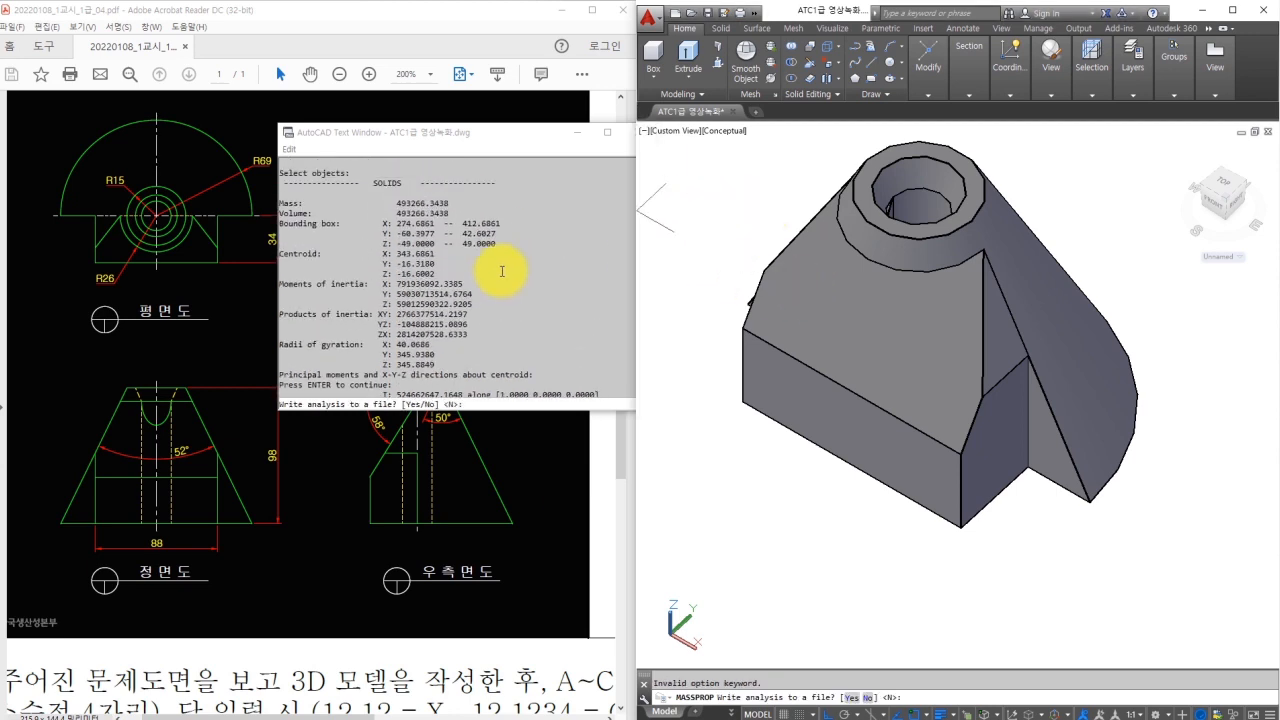
drag(551, 146, 459, 193)
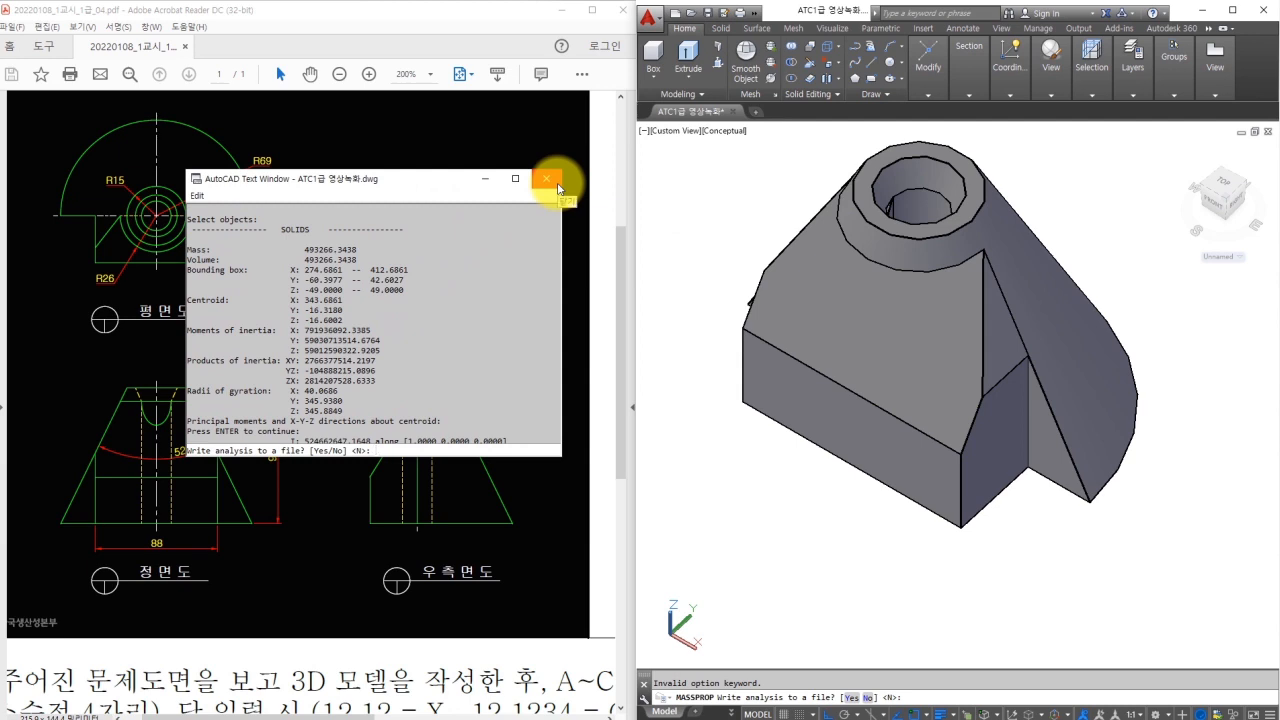
click(558, 187)
key(Escape)
Switch to the exam PDF in Acrobat Reader and zoom out to 96.8% to check the A–C path for question 5
shift+middle_drag(980, 277, 920, 240)
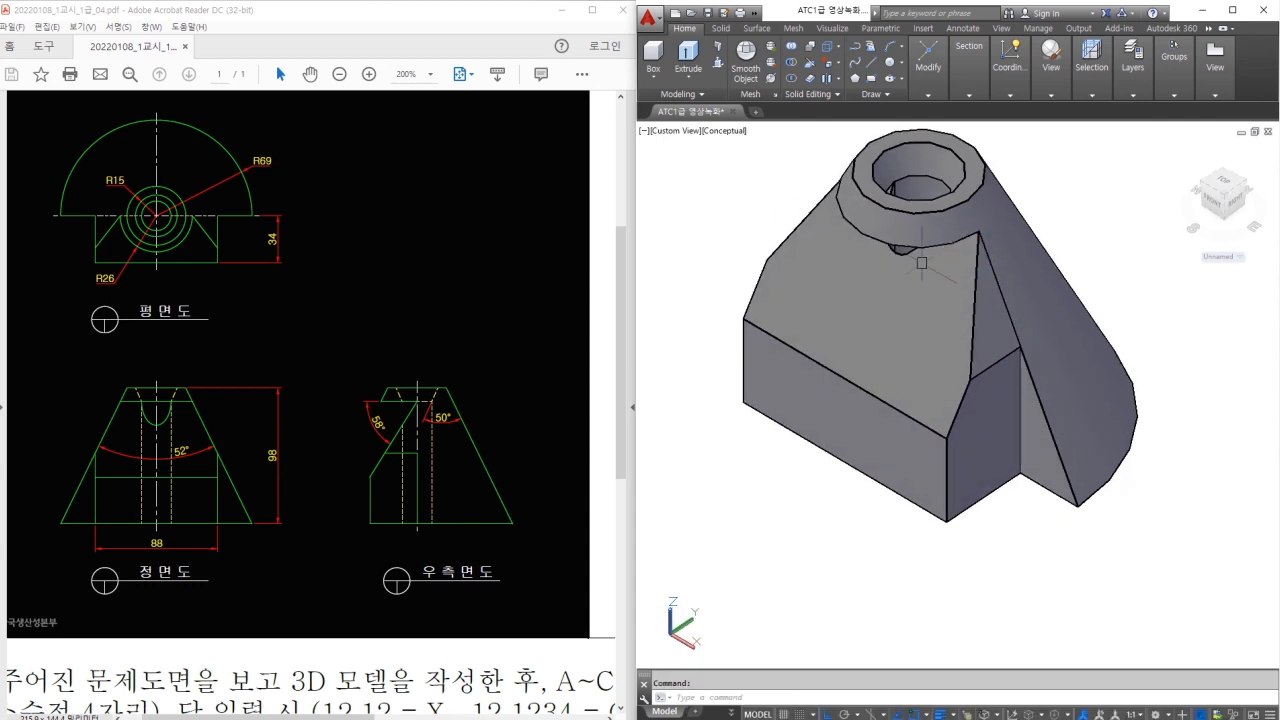
click(524, 678)
ctrl+scroll(524, 676, down, 5)
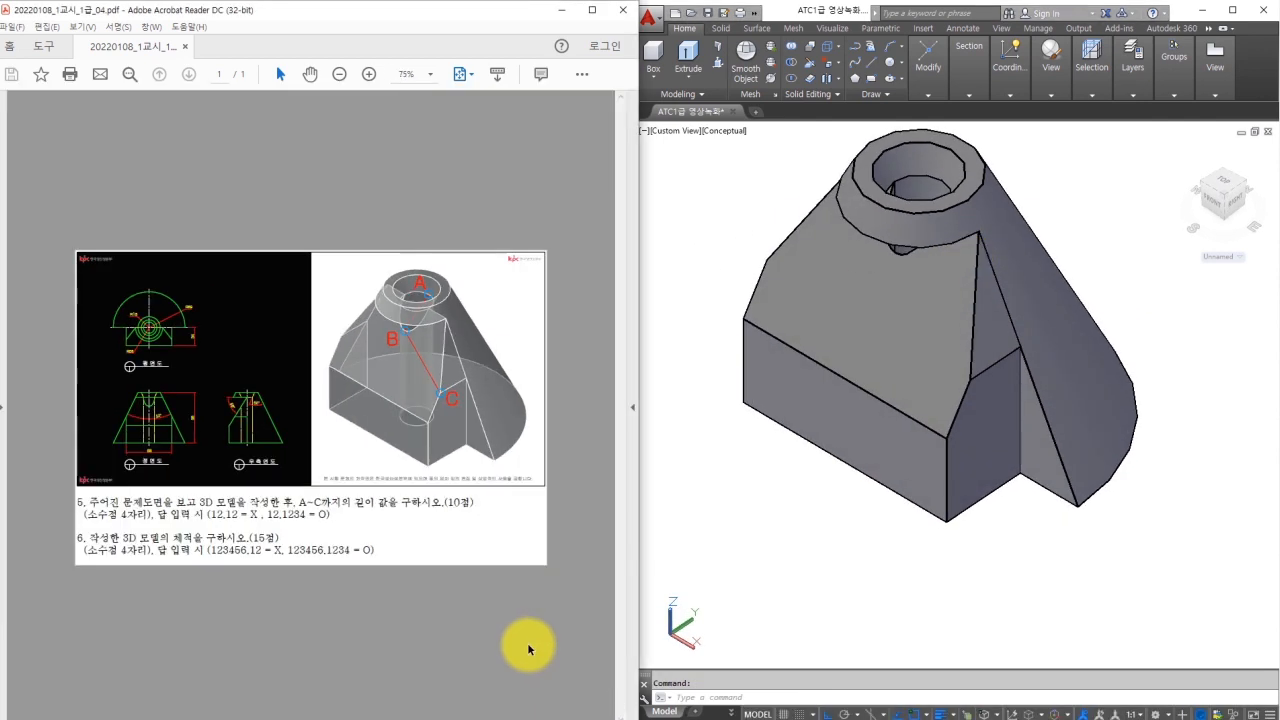
ctrl+scroll(458, 562, up, 1)
Back in AutoCAD, draw a 3D polyline from point A inside the bore through B at the notch to C on the front block's edge
click(918, 590)
click(1057, 96)
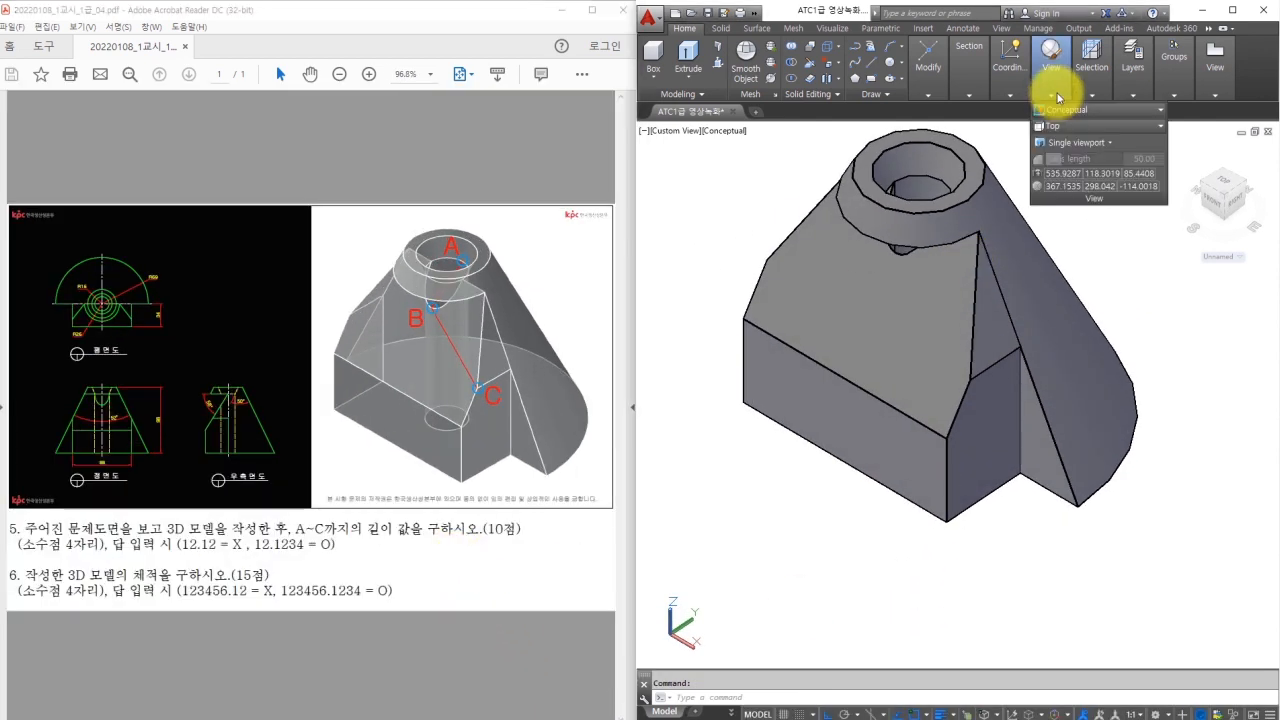
text(3)
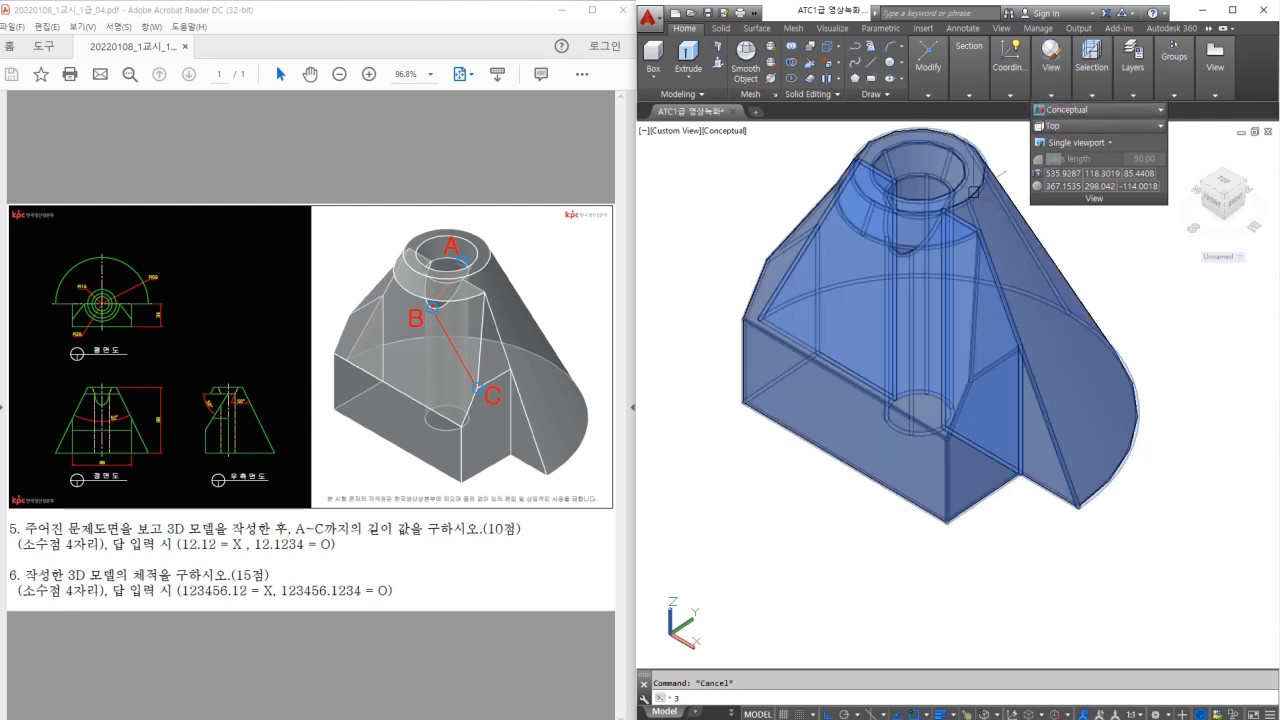
text(P)
key(Return)
scroll(973, 191, up, 2)
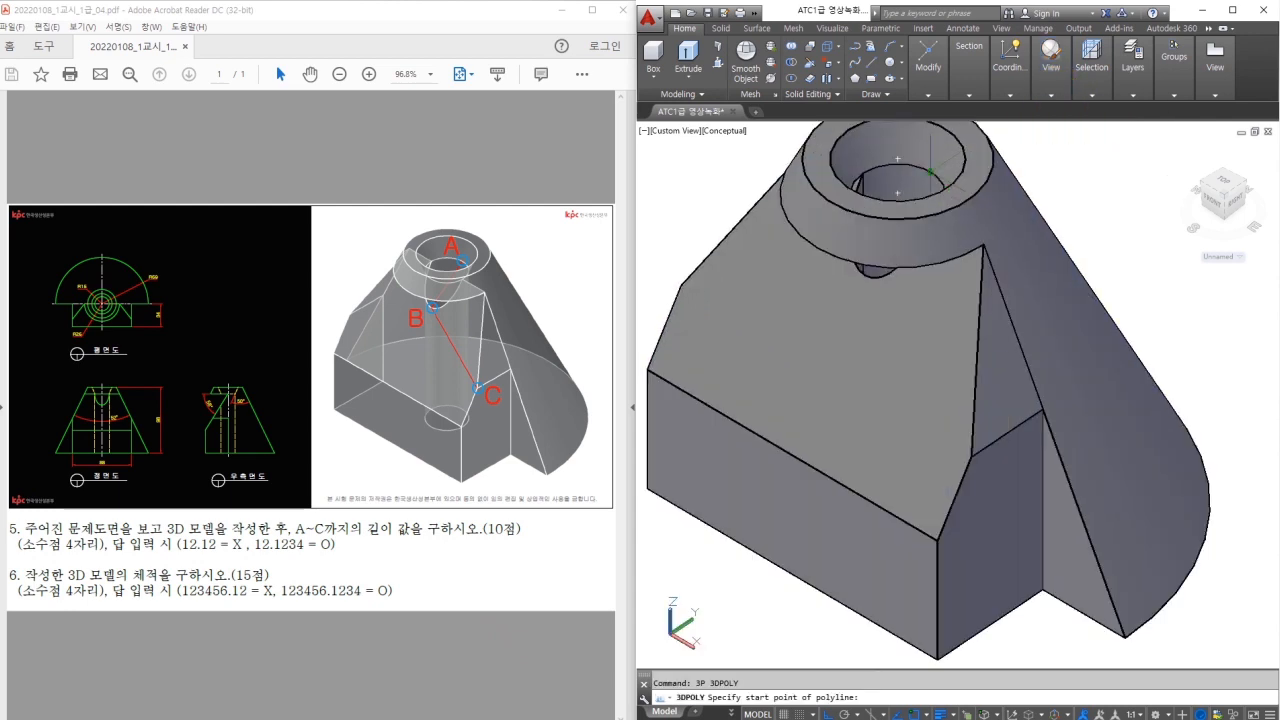
click(930, 172)
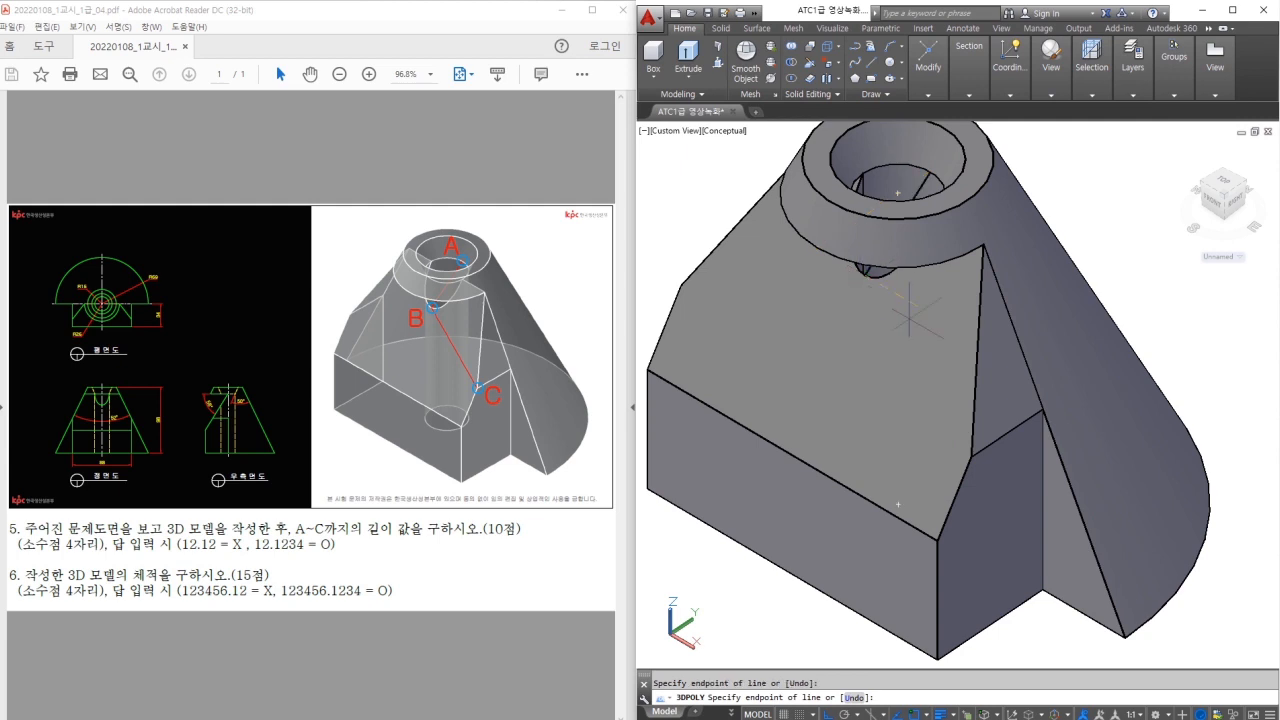
click(970, 457)
key(Escape)
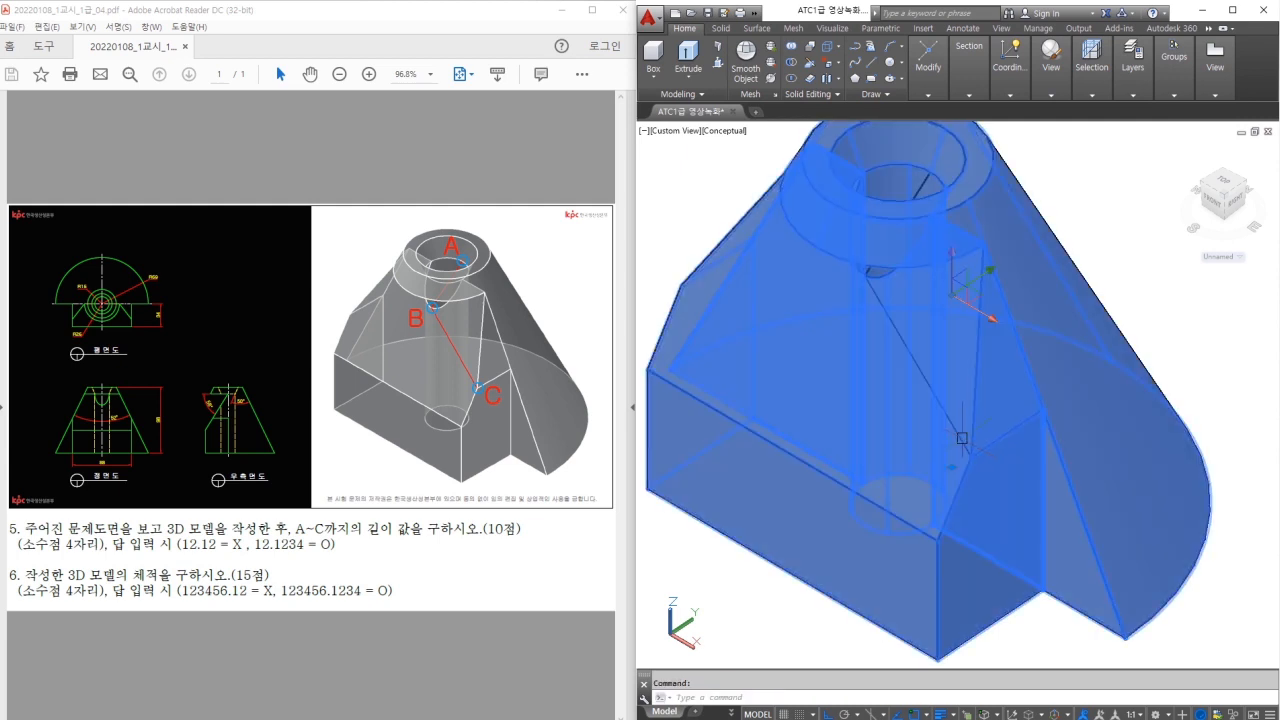
List the A–B–C polyline's properties to read its total length, and close the report
click(918, 190)
text(li)
key(Return)
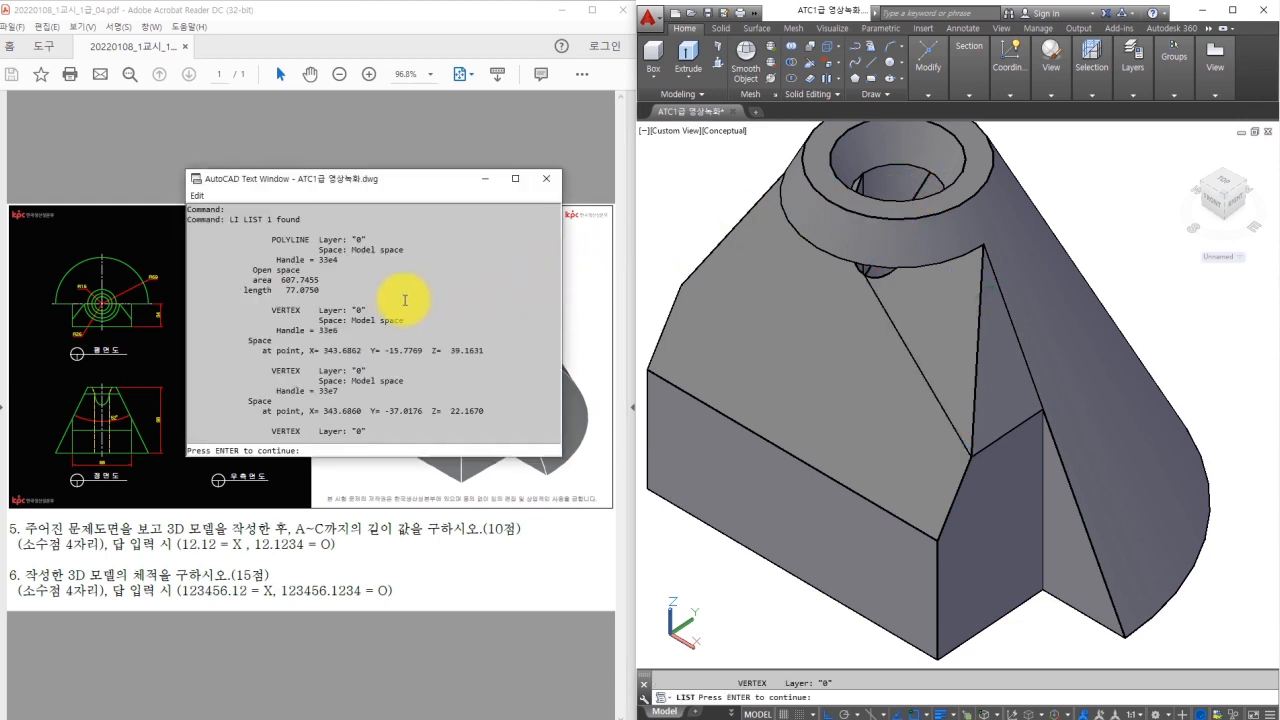
drag(283, 290, 388, 291)
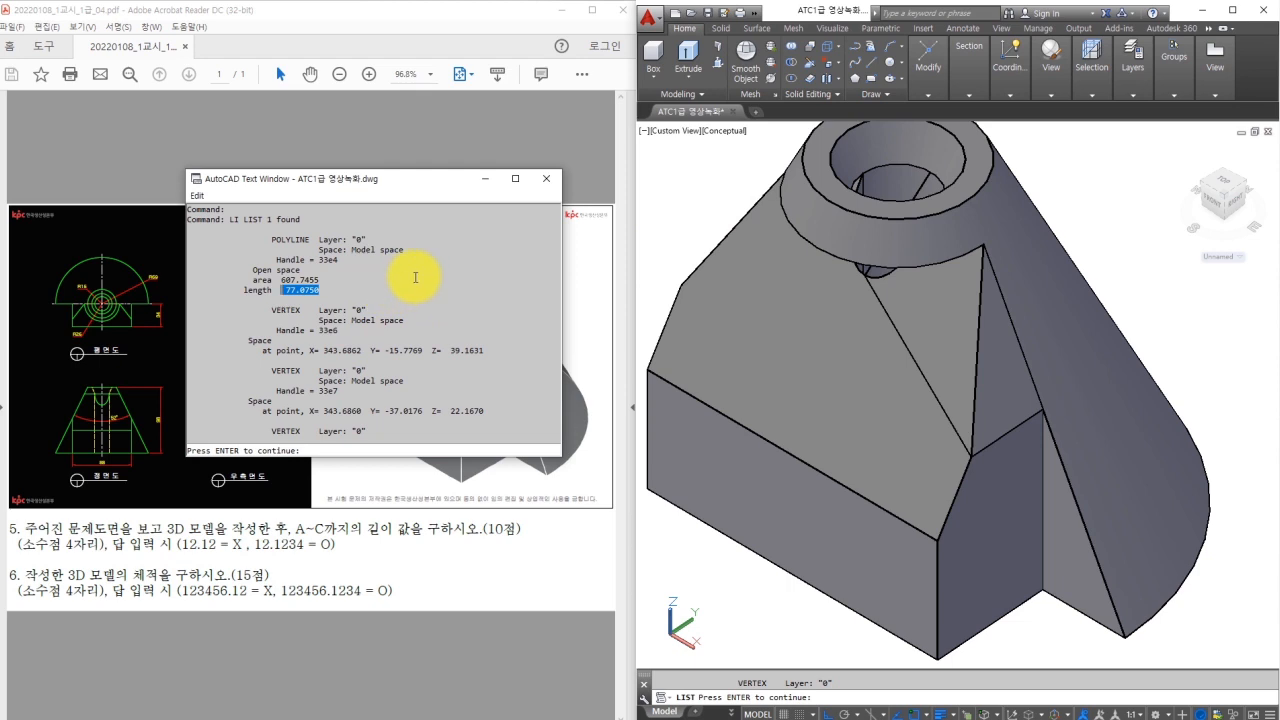
key(Escape)
click(540, 185)
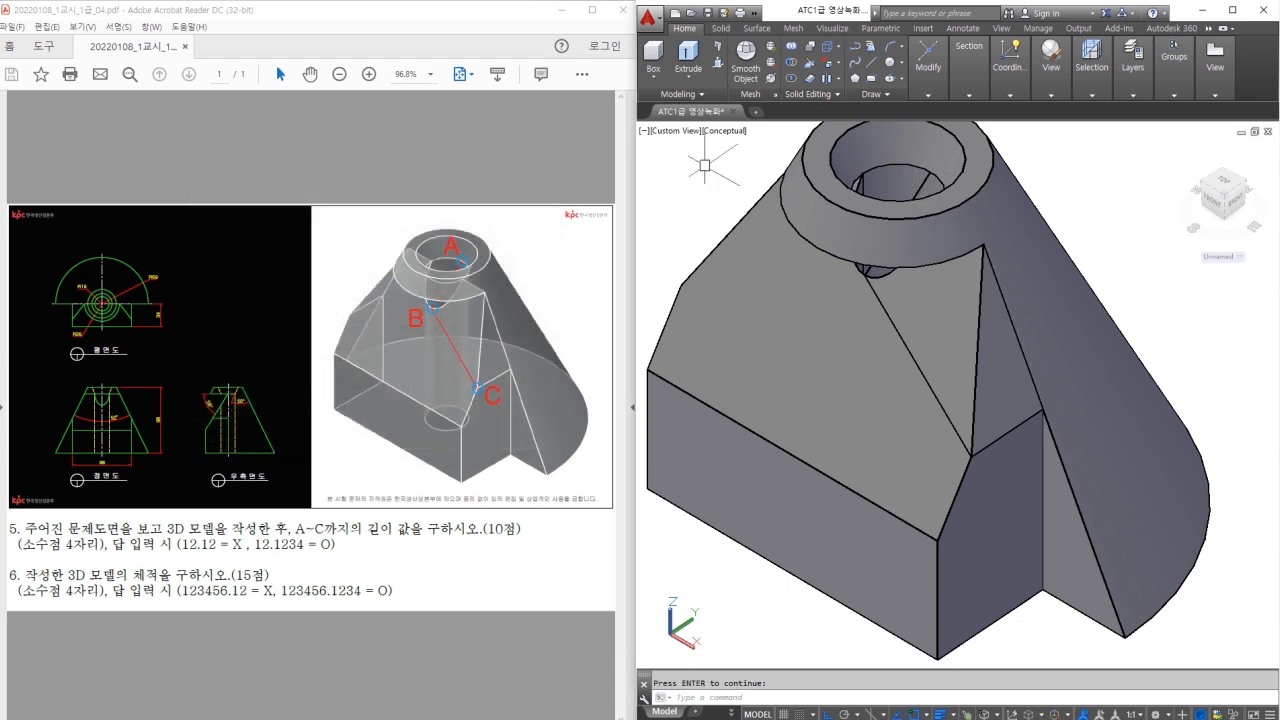
click(704, 171)
key(Escape)
scroll(704, 172, down, 4)
middle_drag(704, 185, 717, 232)
scroll(740, 274, up, 3)
scroll(709, 230, down, 2)
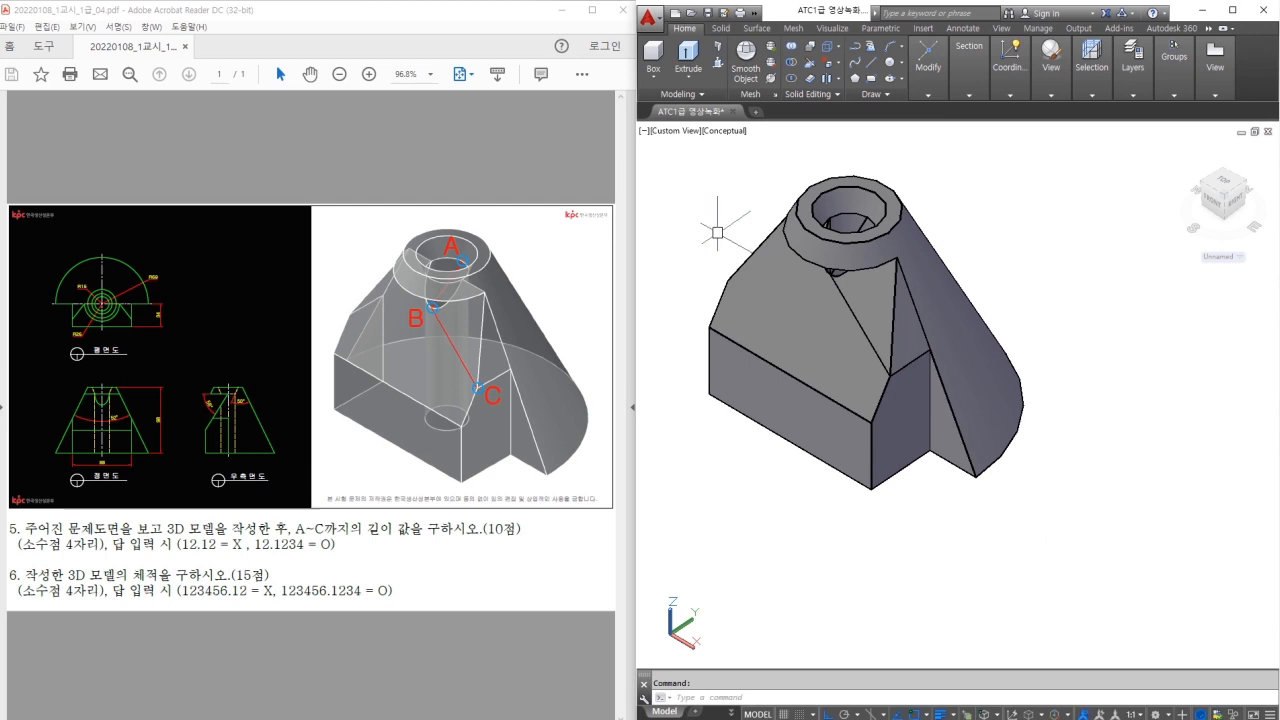